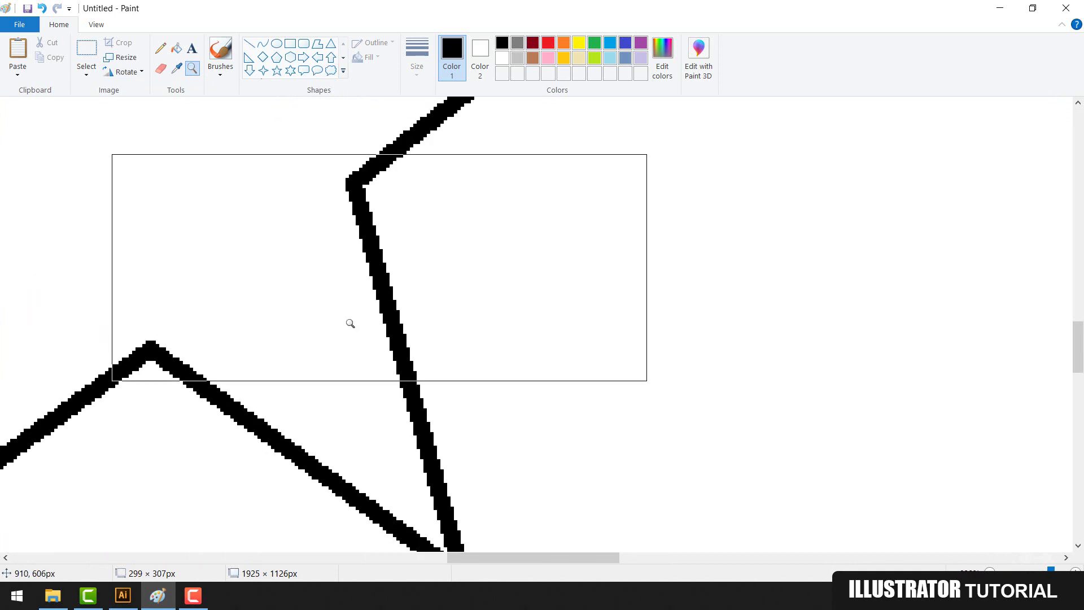
Step: Switch to Illustrator and compare how crisp the star's outline looks close up at 4800% and as a whole shape
{"action": "key", "text": "alt+Tab"}
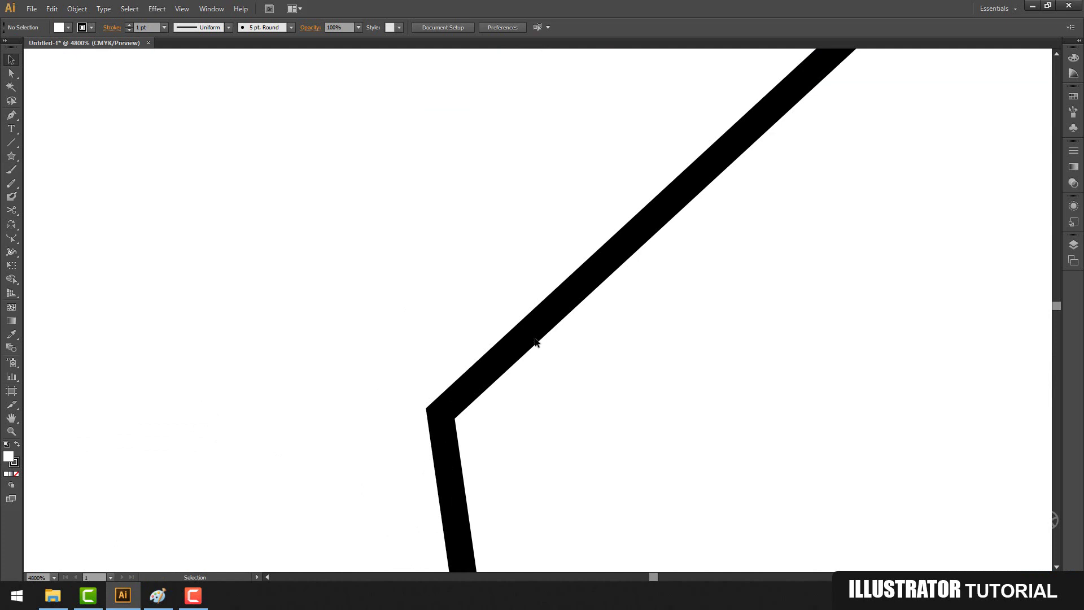
{"action": "key", "text": "ctrl+minus"}
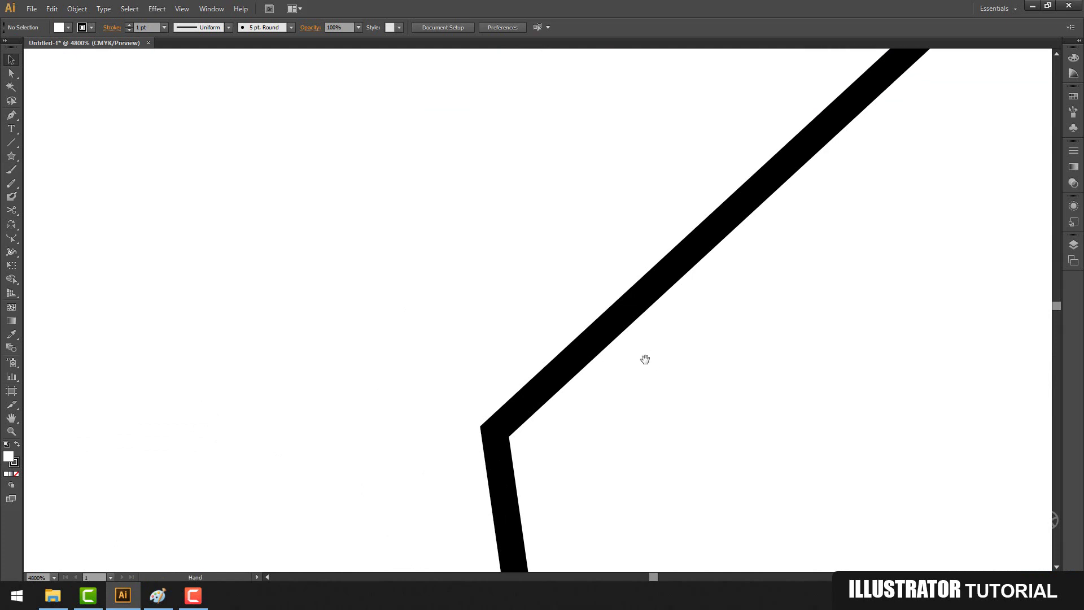
{"action": "key", "text": "ctrl+minus"}
{"action": "key", "text": "ctrl+minus"}
{"action": "key", "text": "ctrl+minus"}
{"action": "key", "text": "ctrl+minus"}
{"action": "key", "text": "ctrl+minus"}
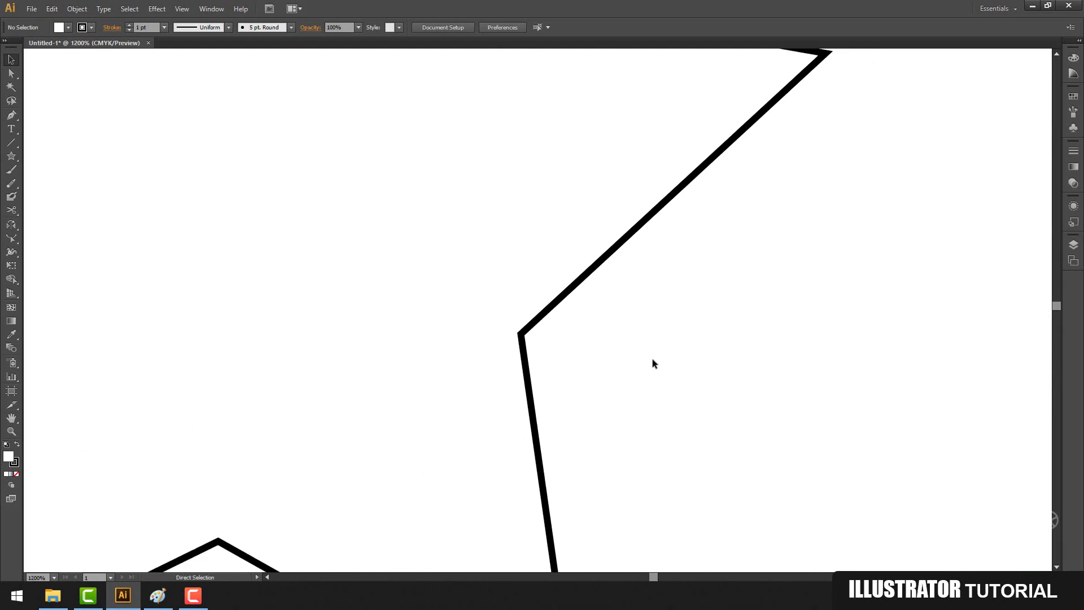
{"action": "key", "text": "ctrl+minus"}
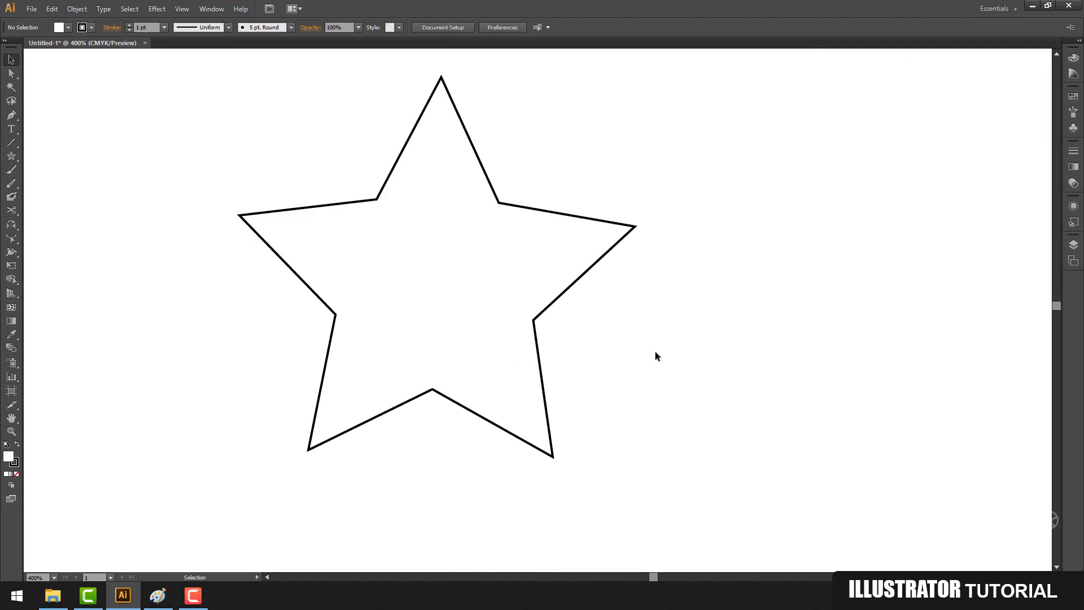
{"action": "left_click_drag", "start_coordinate": [642, 339], "coordinate": [714, 360]}
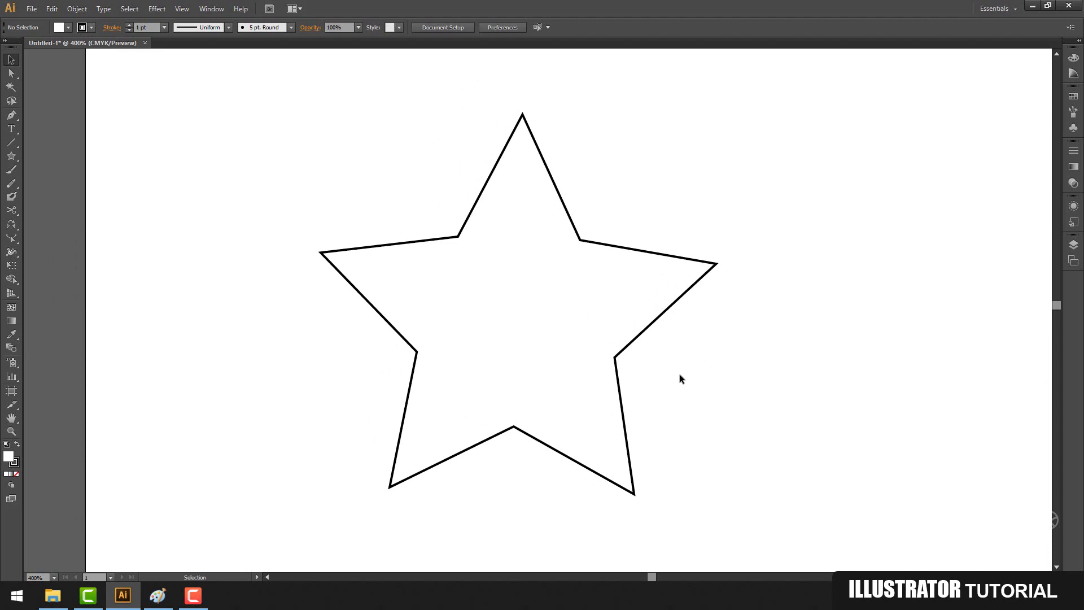
{"action": "key", "text": "ctrl"}
{"action": "key", "text": "ctrl+minus"}
{"action": "key", "text": "ctrl+minus"}
{"action": "key", "text": "ctrl+minus"}
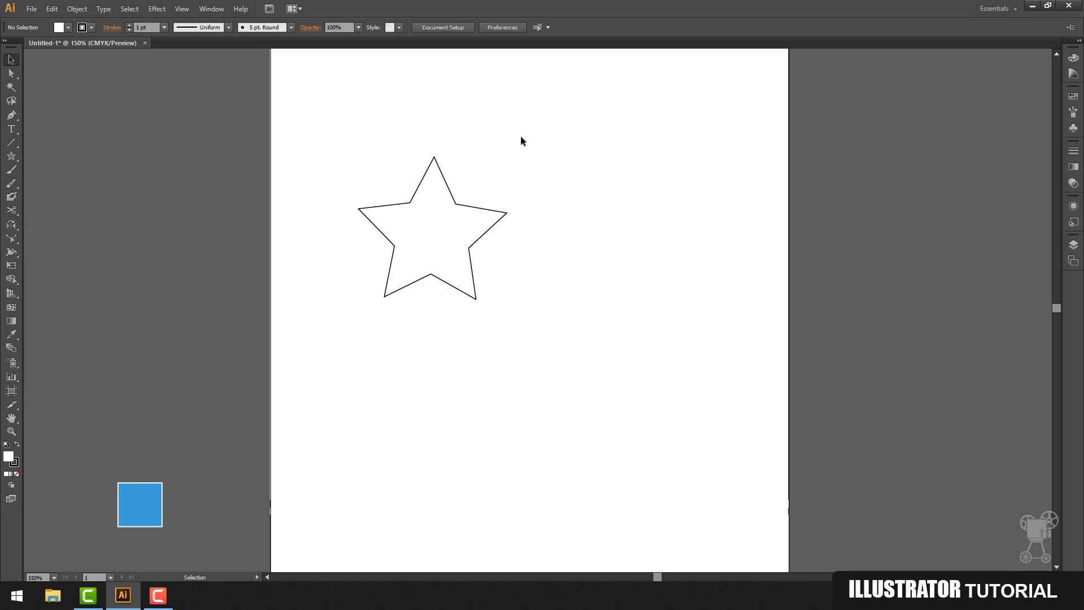
Step: Delete the existing outlined star, leaving the artboard empty
{"action": "key", "text": "ctrl+1"}
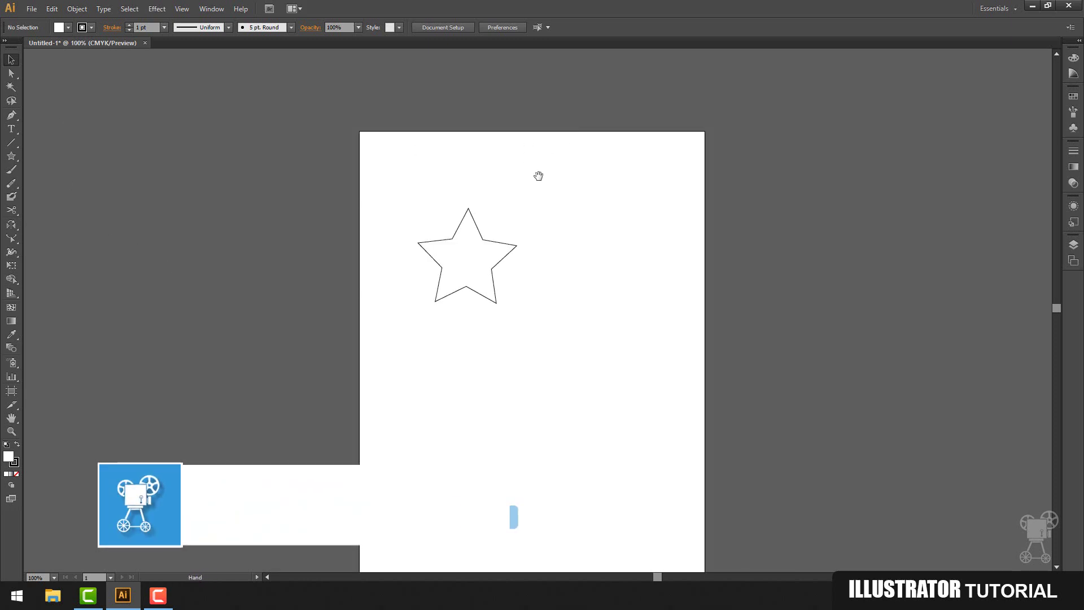
{"action": "left_click_drag", "start_coordinate": [537, 174], "coordinate": [561, 133]}
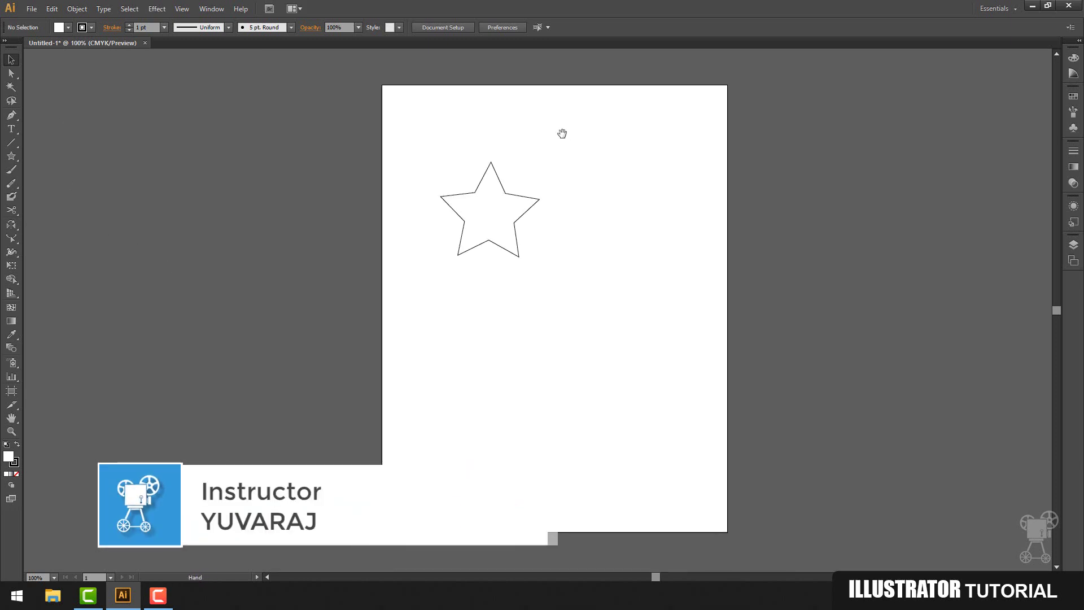
{"action": "left_click", "coordinate": [515, 239]}
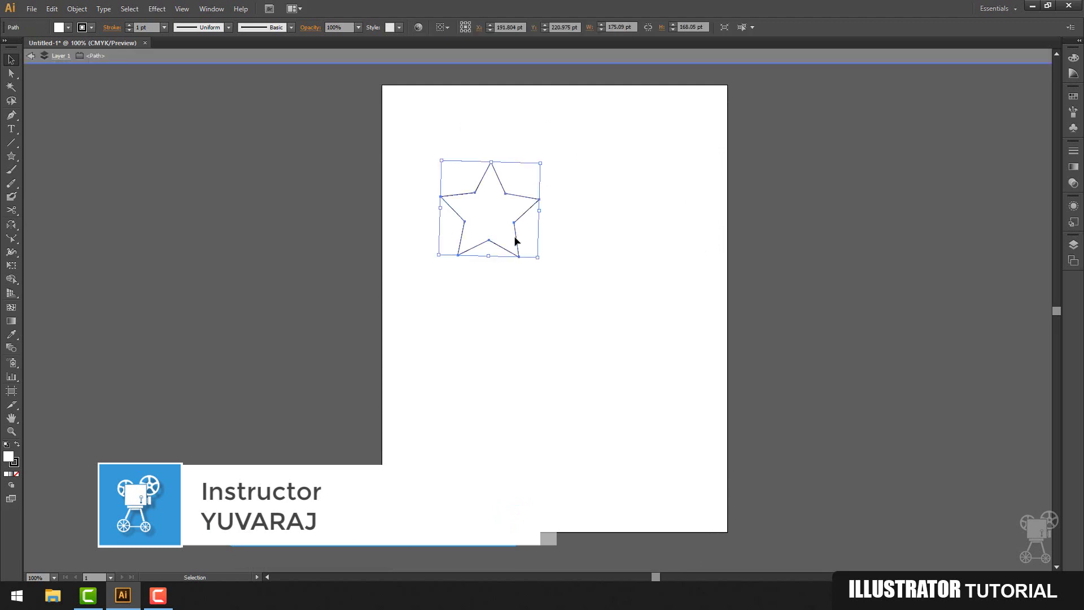
{"action": "key", "text": "Delete"}
{"action": "key", "text": "Escape"}
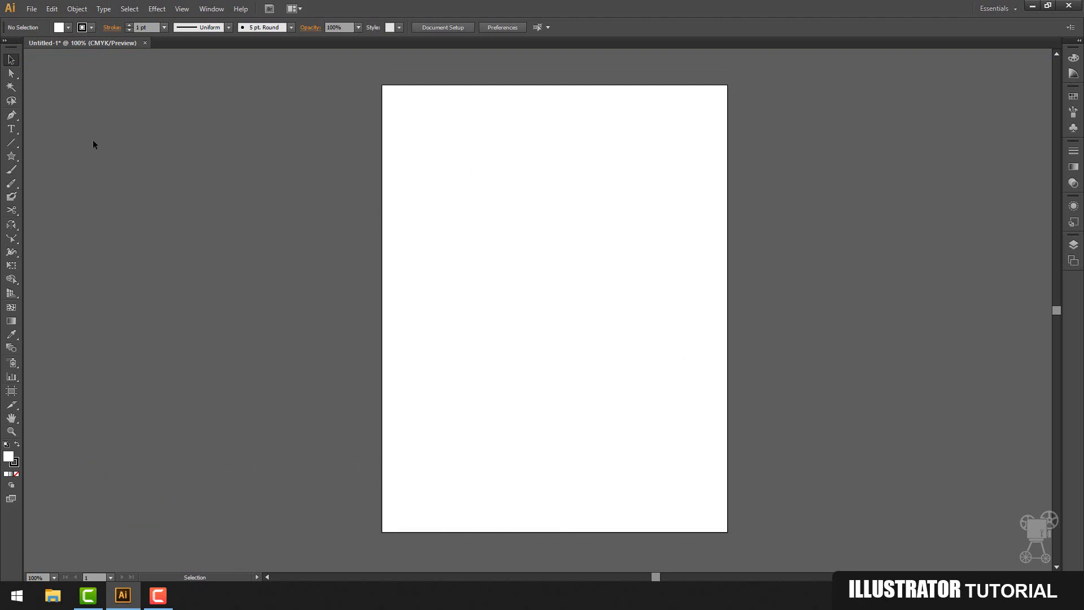
Step: Draw a tilted star about 238 by 249 pt and place it right of the page centre, around X 394, Y 368 pt
{"action": "left_click", "coordinate": [12, 156]}
{"action": "left_click_drag", "start_coordinate": [561, 164], "coordinate": [585, 233]}
{"action": "key", "text": "v"}
{"action": "left_click_drag", "start_coordinate": [594, 146], "coordinate": [661, 273]}
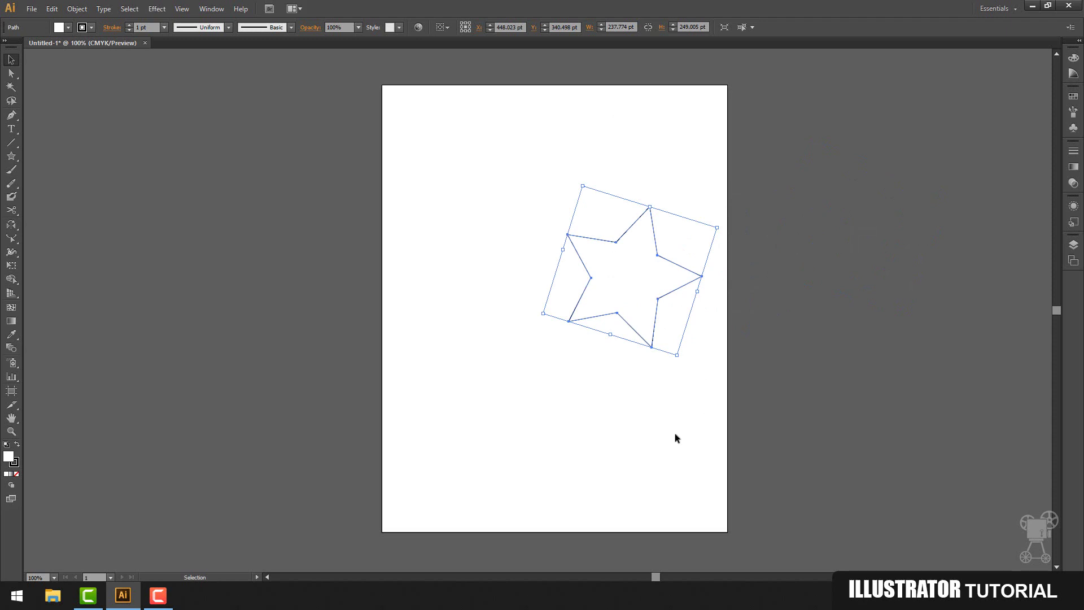
{"action": "left_click_drag", "start_coordinate": [628, 307], "coordinate": [598, 322]}
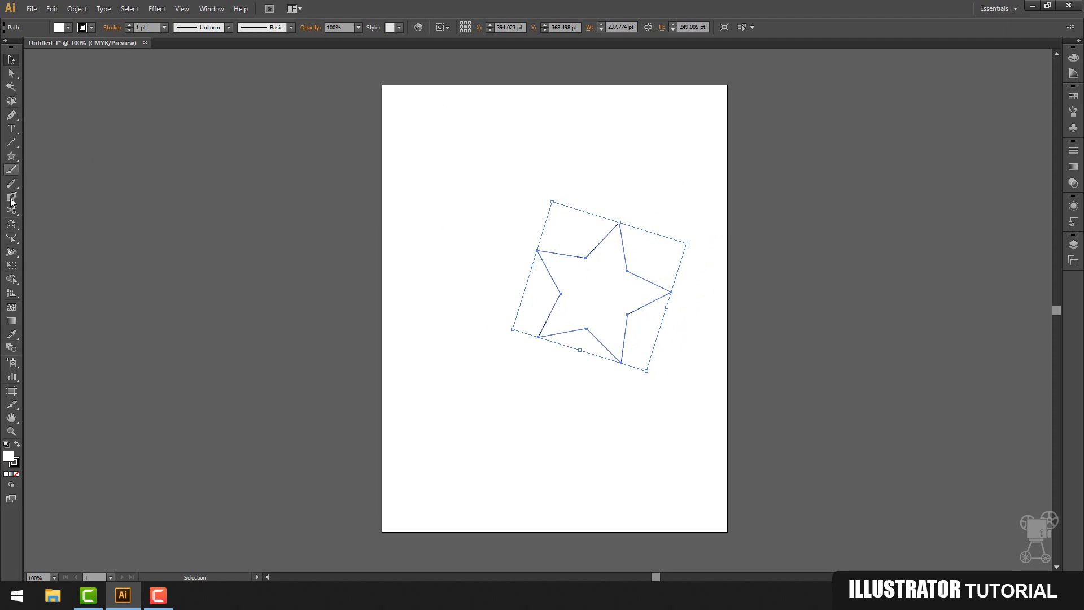
{"action": "left_click", "coordinate": [33, 8]}
{"action": "mouse_move", "coordinate": [85, 8]}
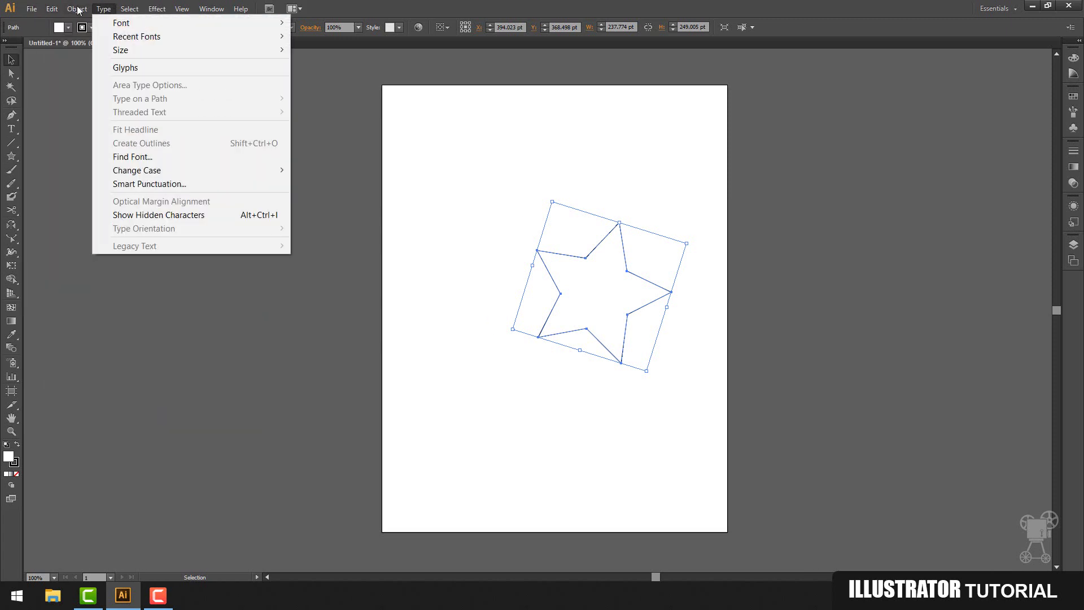
{"action": "left_click", "coordinate": [144, 50]}
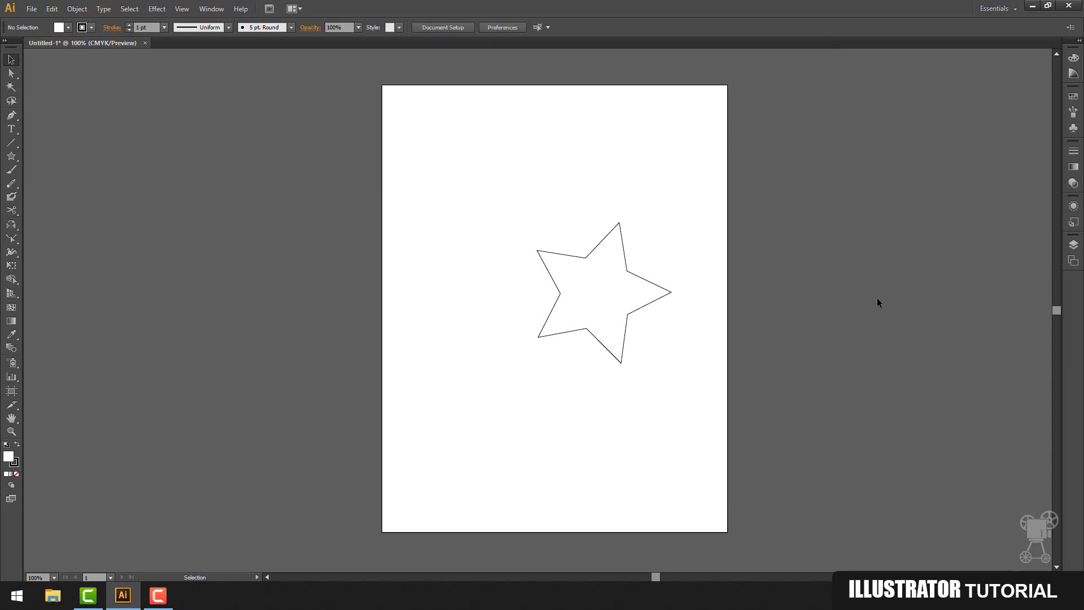
Step: Select the star and examine its path magnified to 400%, returning to 100% and shifting the artboard within the view
{"action": "left_click", "coordinate": [633, 285]}
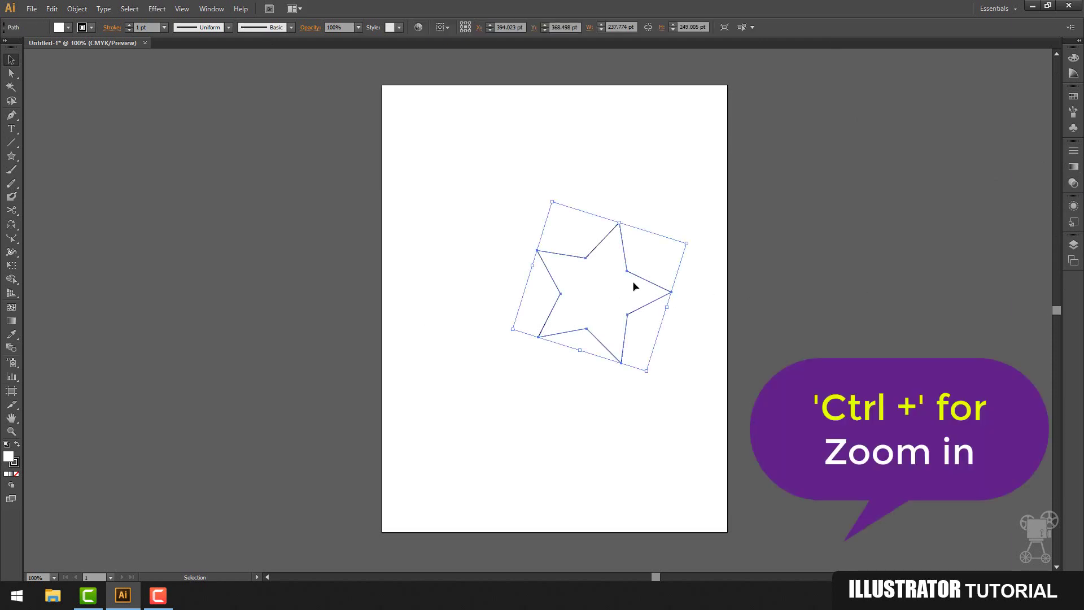
{"action": "key", "text": "a"}
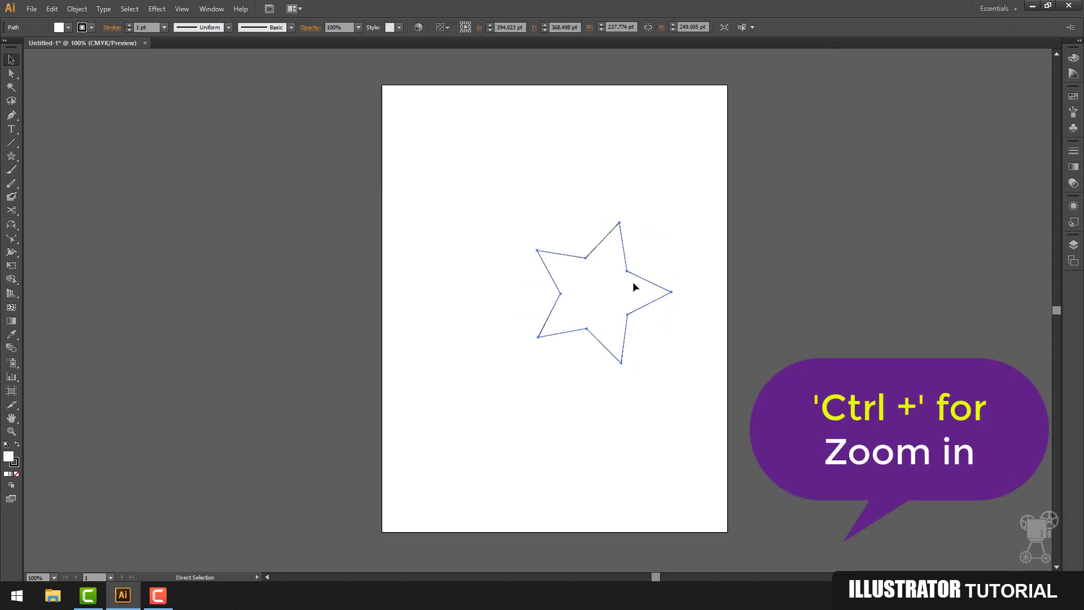
{"action": "key", "text": "ctrl+plus"}
{"action": "key", "text": "ctrl+plus"}
{"action": "key", "text": "ctrl+plus"}
{"action": "key", "text": "ctrl+plus"}
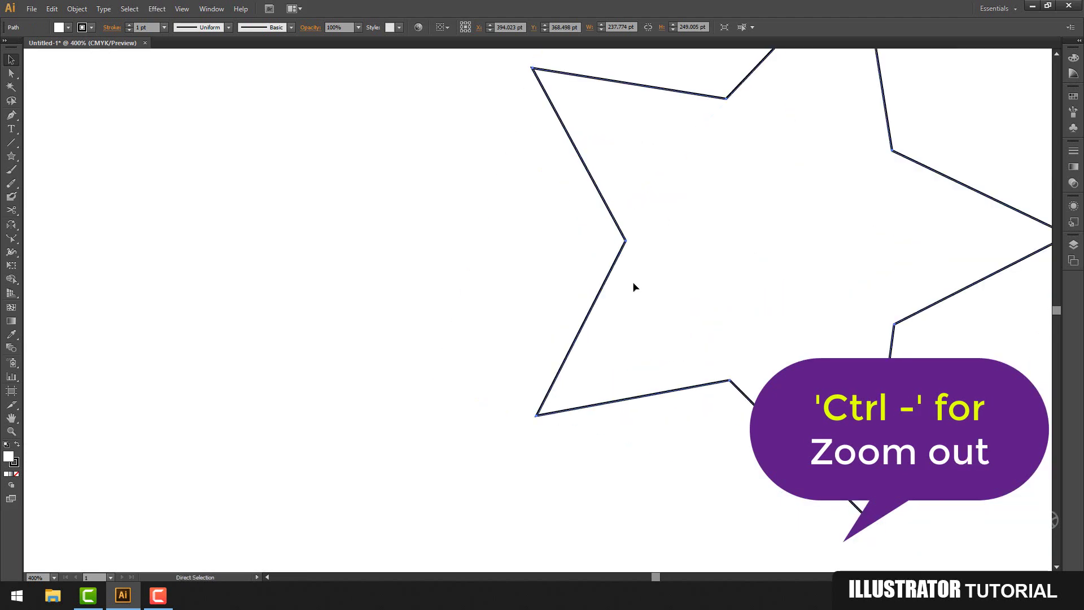
{"action": "key", "text": "ctrl+minus"}
{"action": "key", "text": "ctrl+minus"}
{"action": "key", "text": "ctrl+minus"}
{"action": "key", "text": "ctrl+minus"}
{"action": "key", "text": "v"}
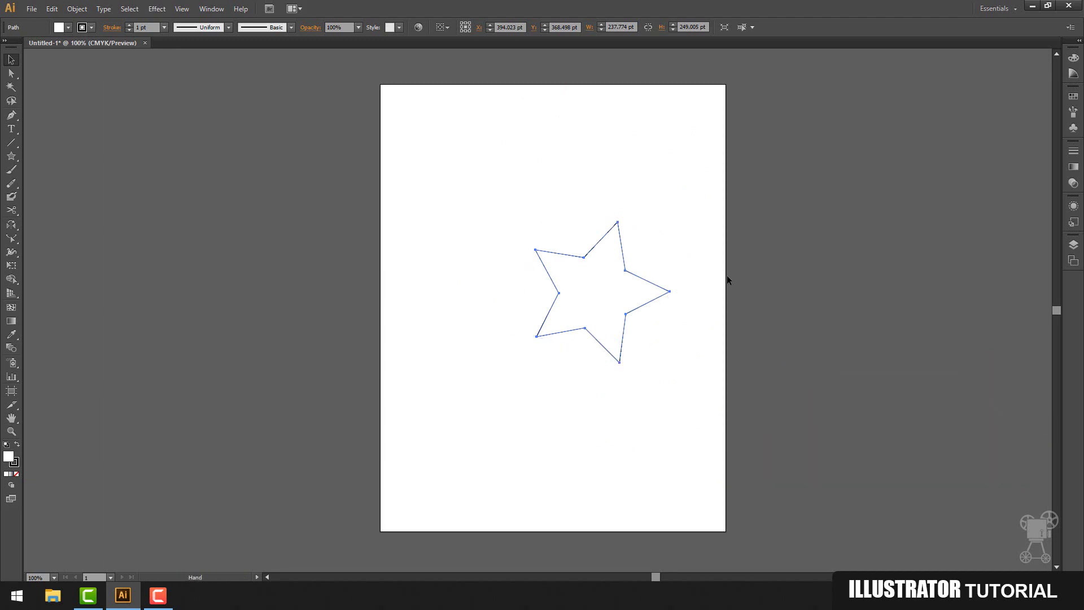
{"action": "left_click_drag", "start_coordinate": [727, 276], "coordinate": [670, 303]}
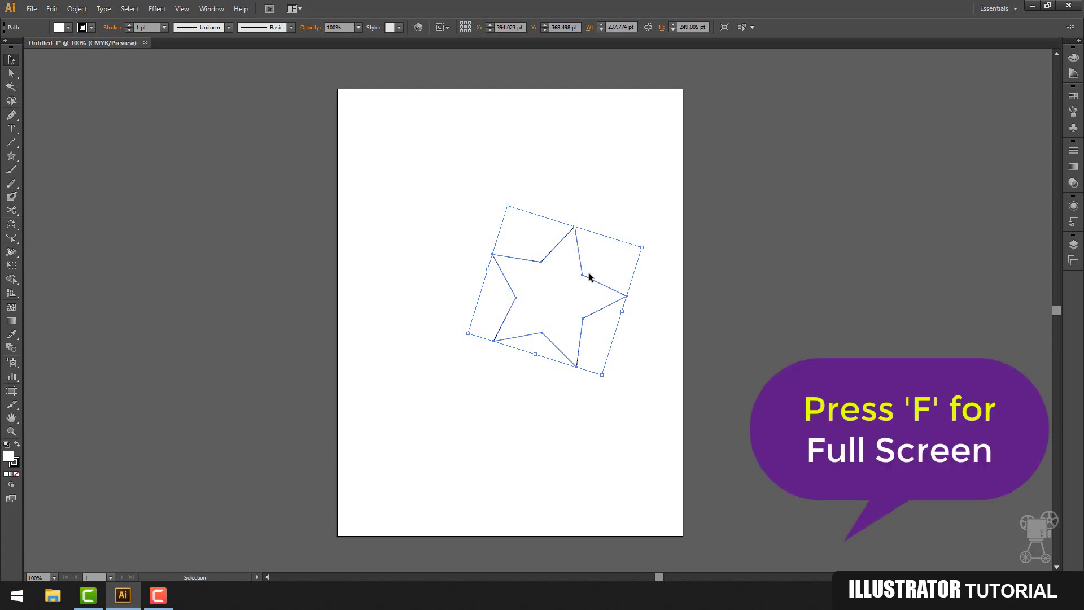
Step: Cycle through both full-screen modes, view the star at 150%, and return to the normal screen mode
{"action": "key", "text": "f"}
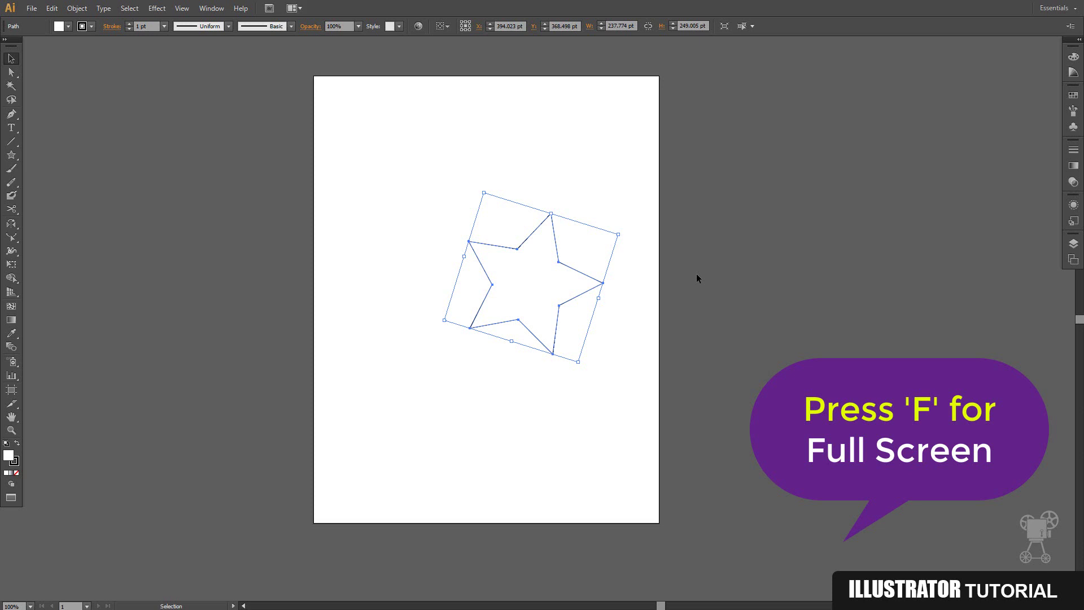
{"action": "key", "text": "f"}
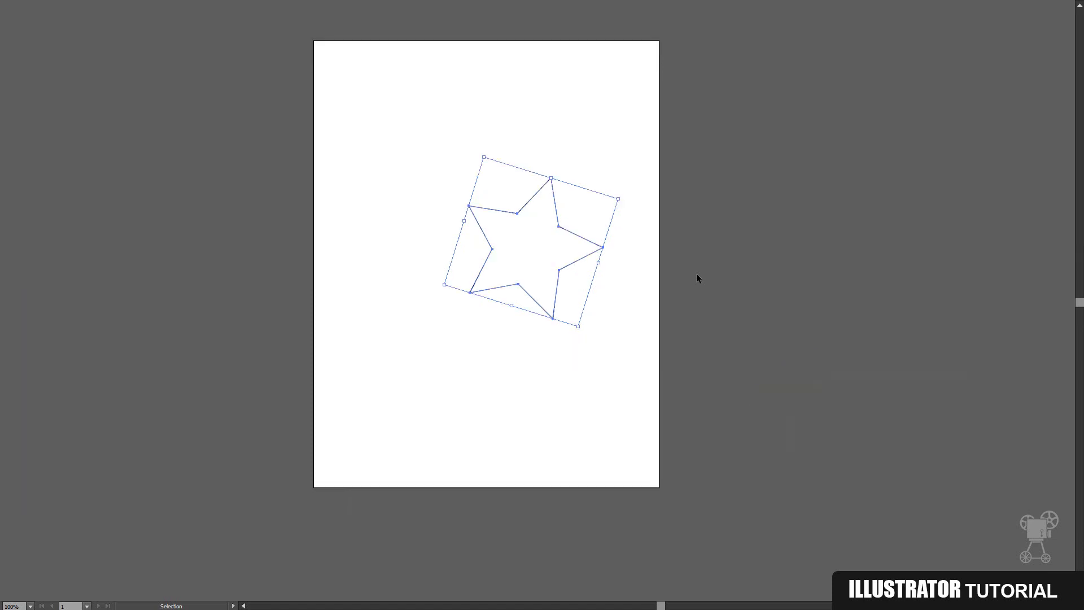
{"action": "key", "text": "space"}
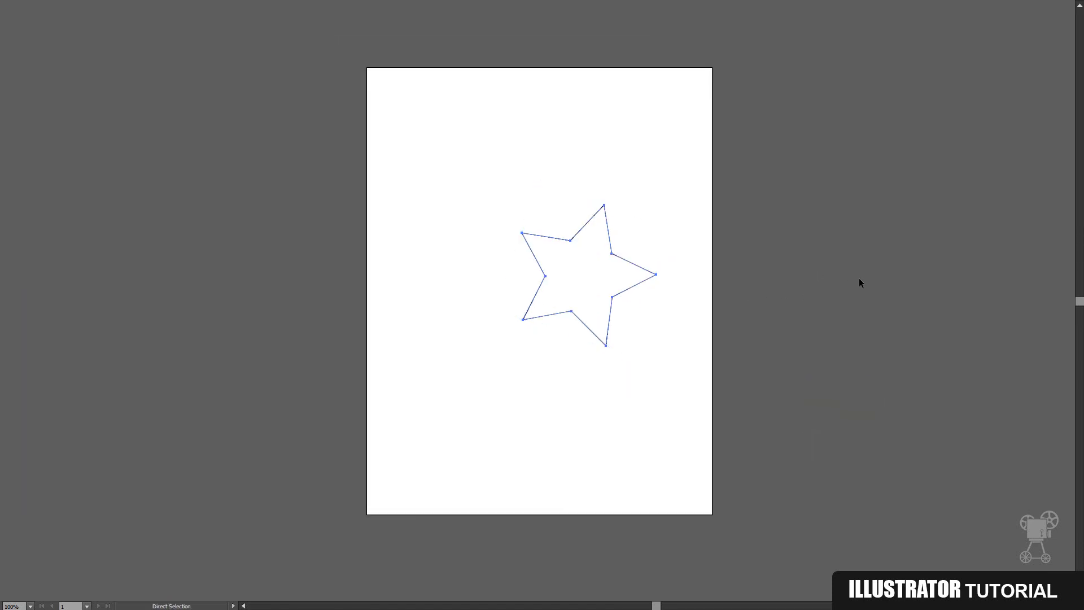
{"action": "key", "text": "ctrl+plus"}
{"action": "key", "text": "v"}
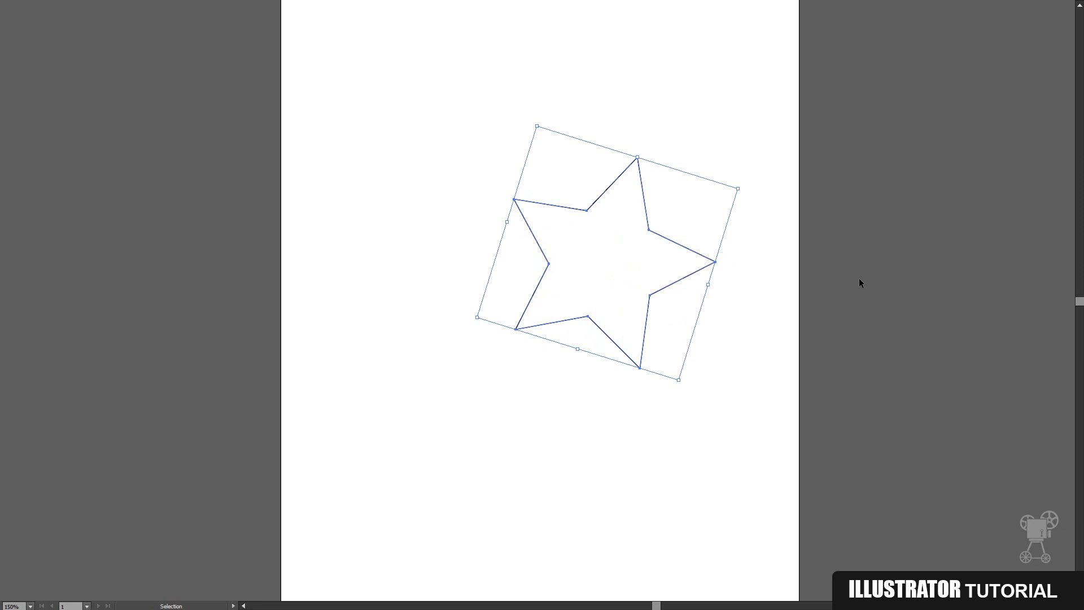
{"action": "key", "text": "f"}
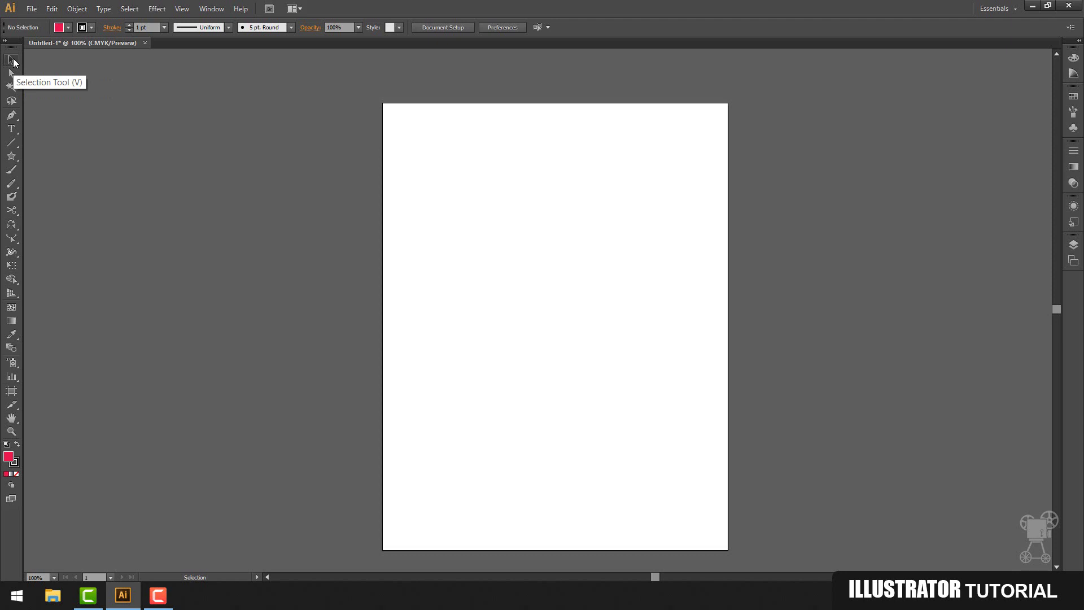
Step: Draw a red star about 190 pt wide in the page's upper-left area and an ellipse about 186 by 193 pt to its right
{"action": "left_click", "coordinate": [11, 156]}
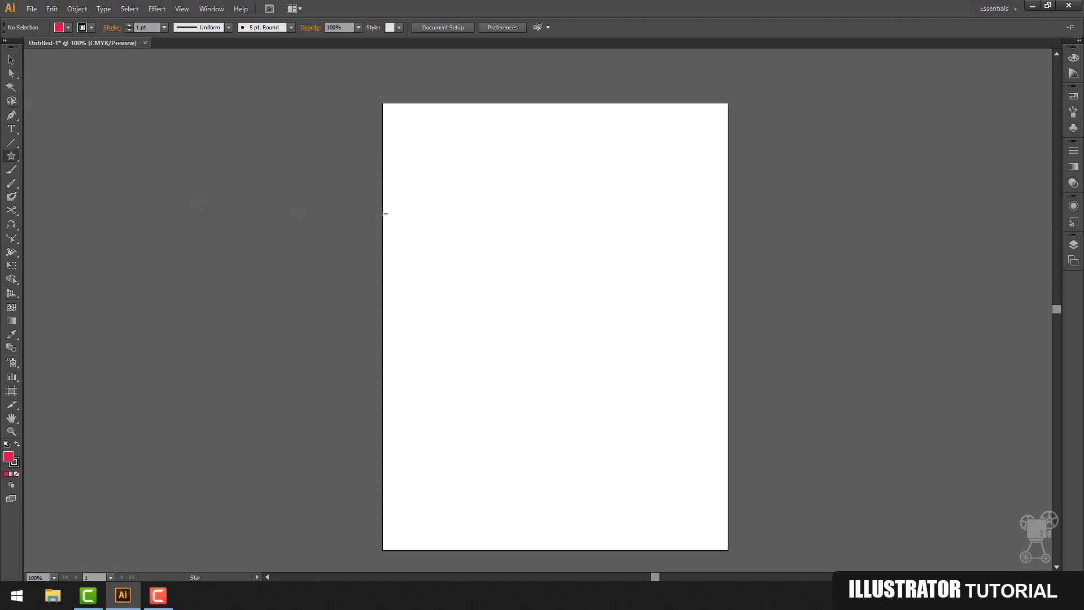
{"action": "left_click_drag", "start_coordinate": [440, 179], "coordinate": [480, 218]}
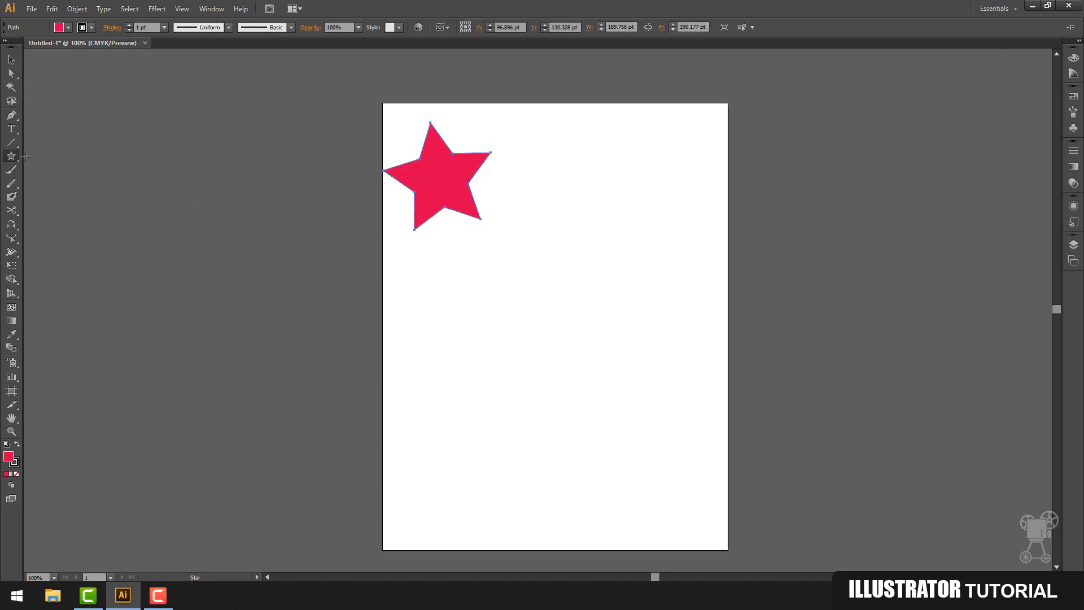
{"action": "left_click_drag", "start_coordinate": [11, 156], "coordinate": [53, 182]}
{"action": "left_click_drag", "start_coordinate": [552, 192], "coordinate": [657, 301]}
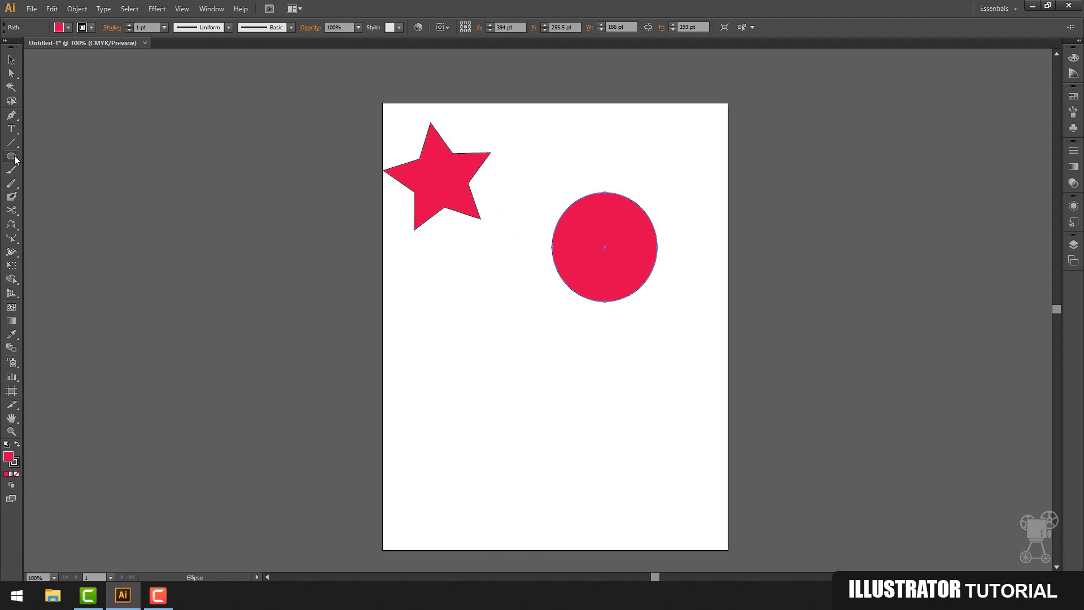
Step: Draw a pentagon about 283 by 272 pt below the star, and select the shapes in turn, ending with the ellipse
{"action": "left_click_drag", "start_coordinate": [11, 156], "coordinate": [82, 198]}
{"action": "left_click_drag", "start_coordinate": [483, 320], "coordinate": [535, 385]}
{"action": "left_click", "coordinate": [11, 59]}
{"action": "left_click", "coordinate": [419, 166]}
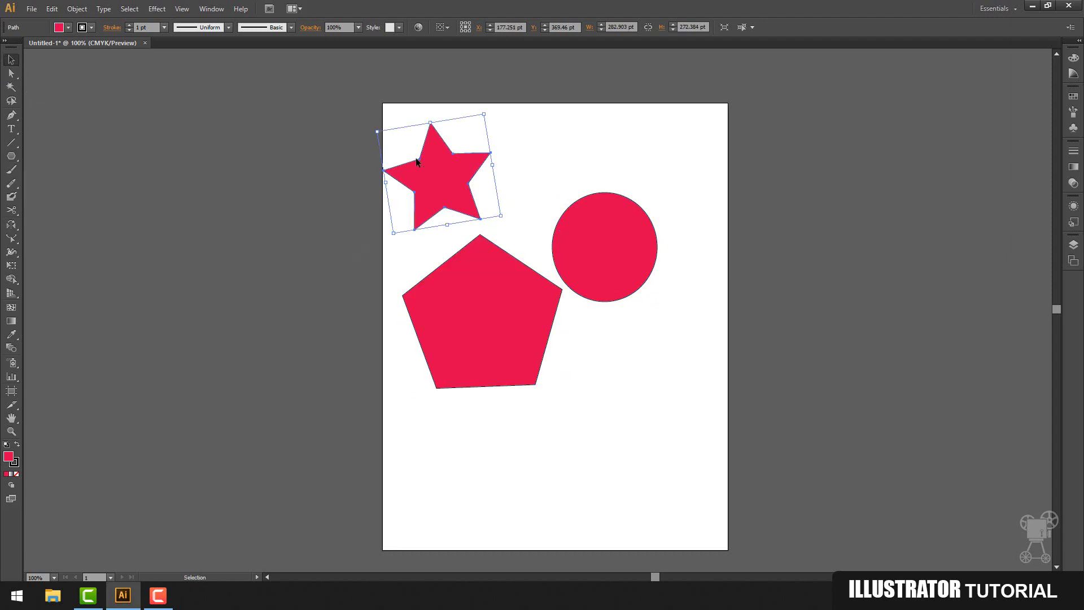
{"action": "left_click", "coordinate": [605, 249]}
{"action": "left_click", "coordinate": [500, 312]}
{"action": "left_click", "coordinate": [456, 194]}
{"action": "left_click", "coordinate": [579, 248]}
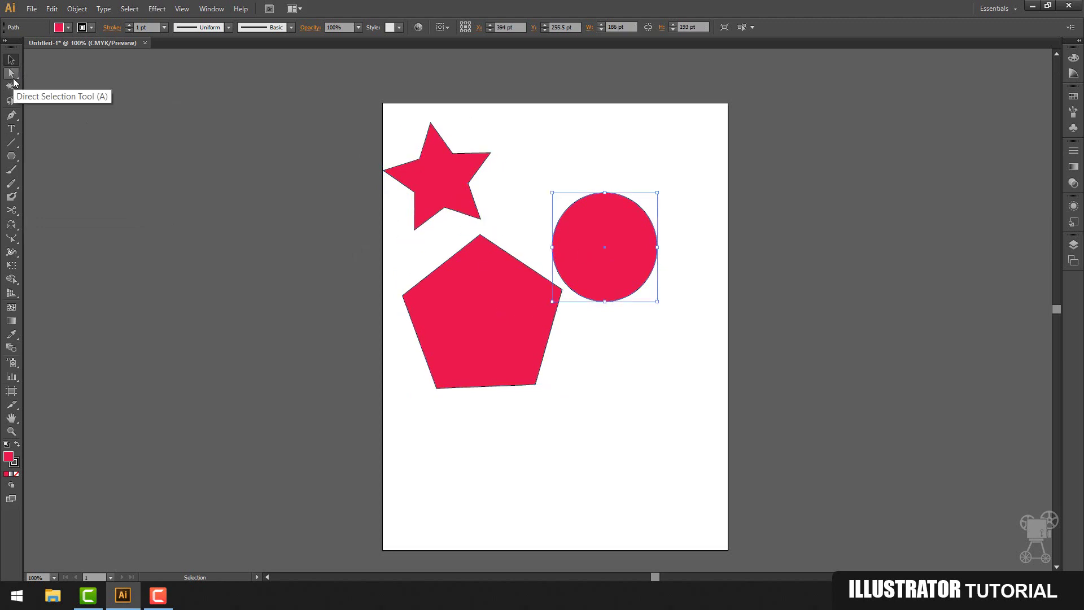
Step: Using Direct Selection, move the ellipse up to about Y 226 pt and its top anchor point to about X 386, Y 126 pt
{"action": "left_click", "coordinate": [12, 75]}
{"action": "key", "text": "ctrl+plus"}
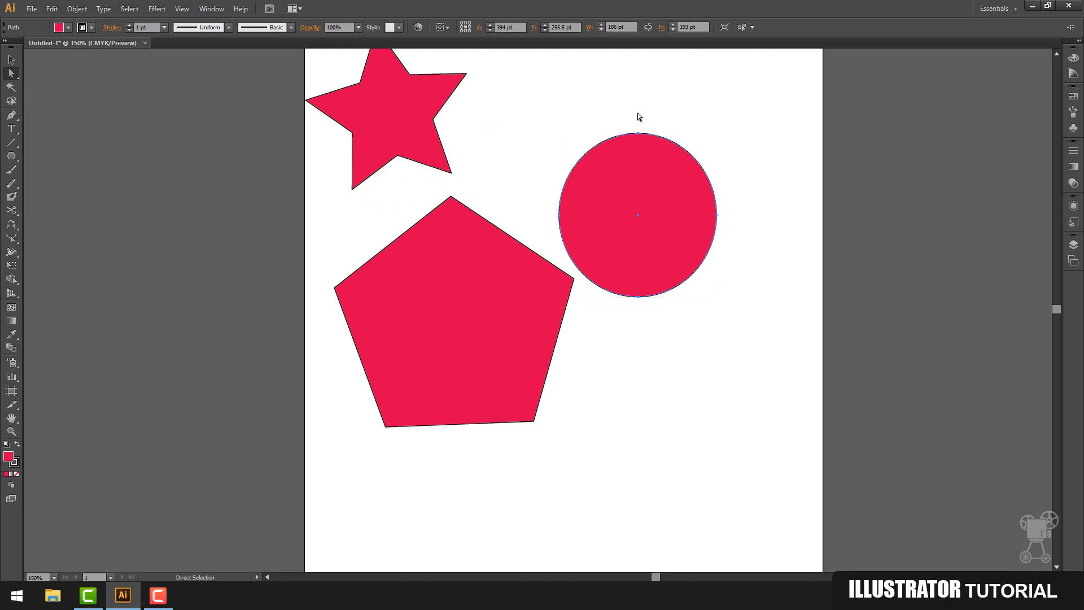
{"action": "left_click_drag", "start_coordinate": [662, 204], "coordinate": [662, 179]}
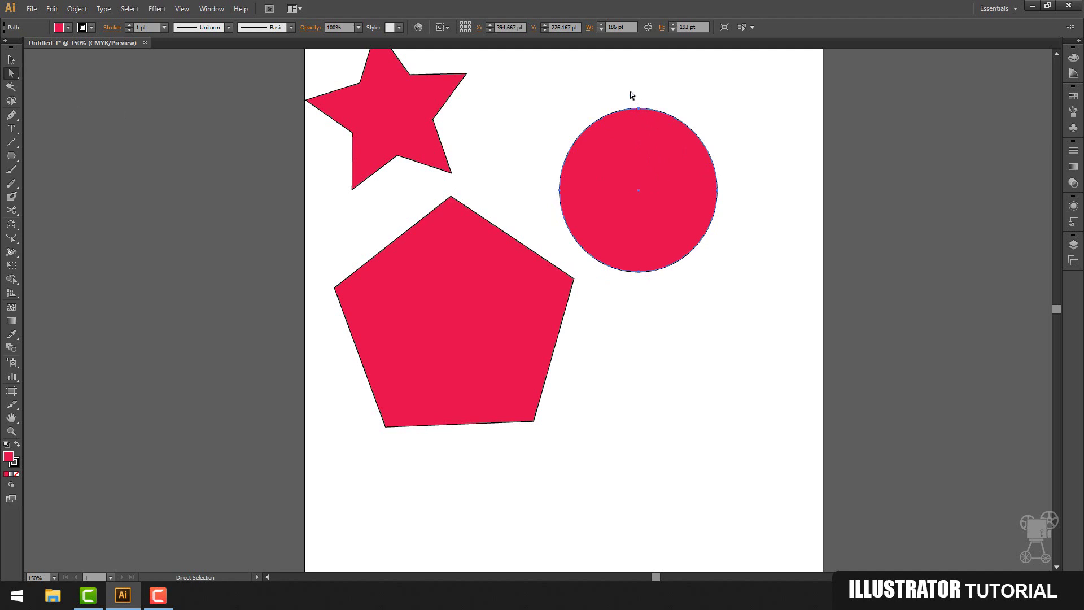
{"action": "mouse_move", "coordinate": [624, 91]}
{"action": "left_mouse_down"}
{"action": "mouse_move", "coordinate": [655, 126]}
{"action": "mouse_move", "coordinate": [609, 84]}
{"action": "mouse_move", "coordinate": [689, 93]}
{"action": "mouse_move", "coordinate": [631, 108]}
{"action": "left_mouse_up"}
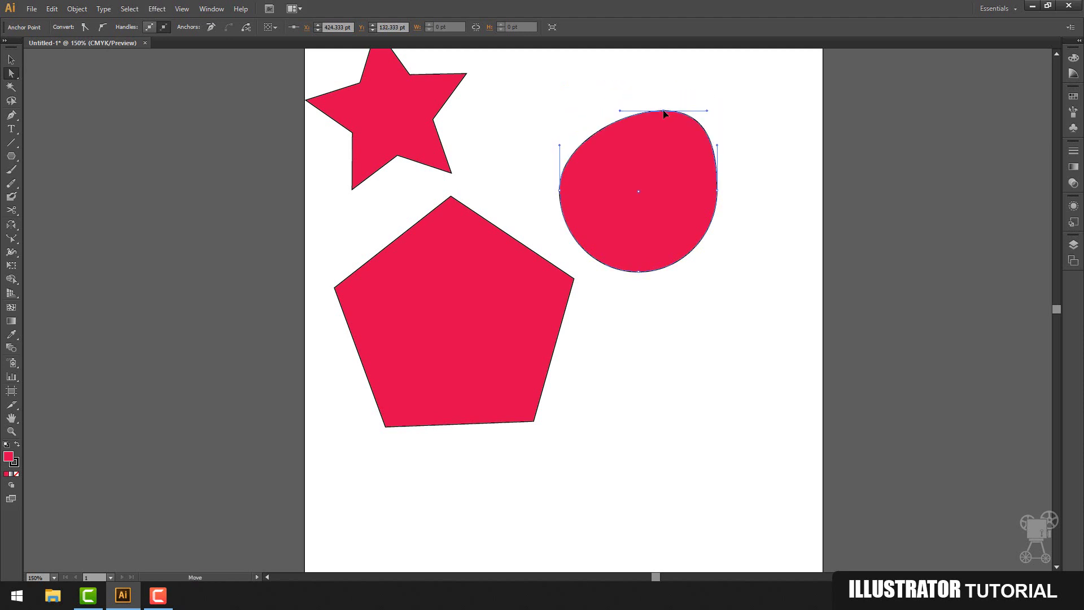
{"action": "left_click_drag", "start_coordinate": [663, 115], "coordinate": [631, 109]}
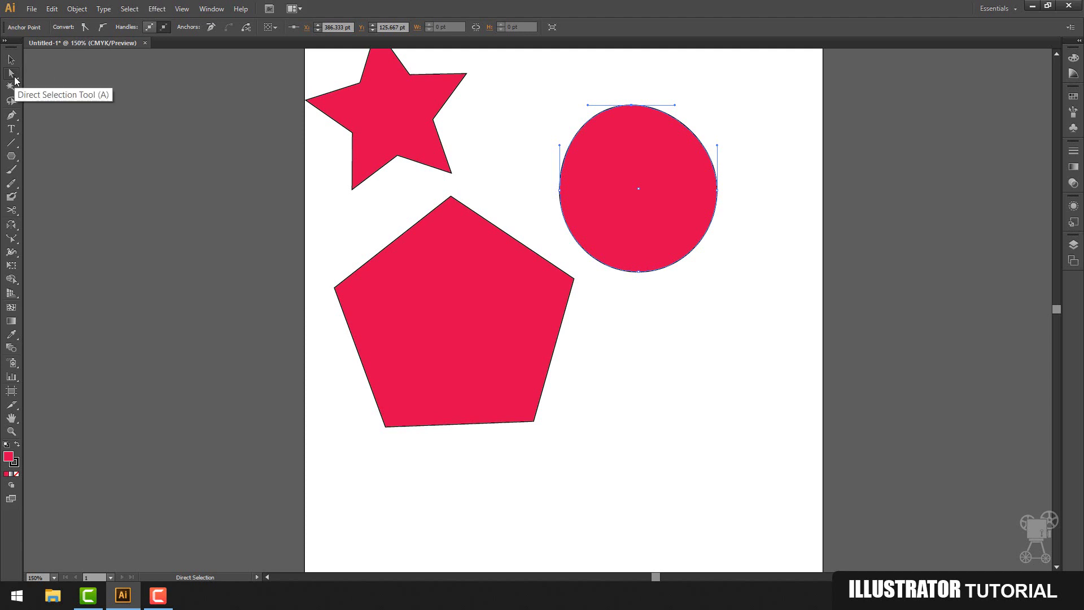
Step: Using Group Selection, clear the current selection and select the ellipse, pentagon and star together
{"action": "left_click", "coordinate": [15, 78]}
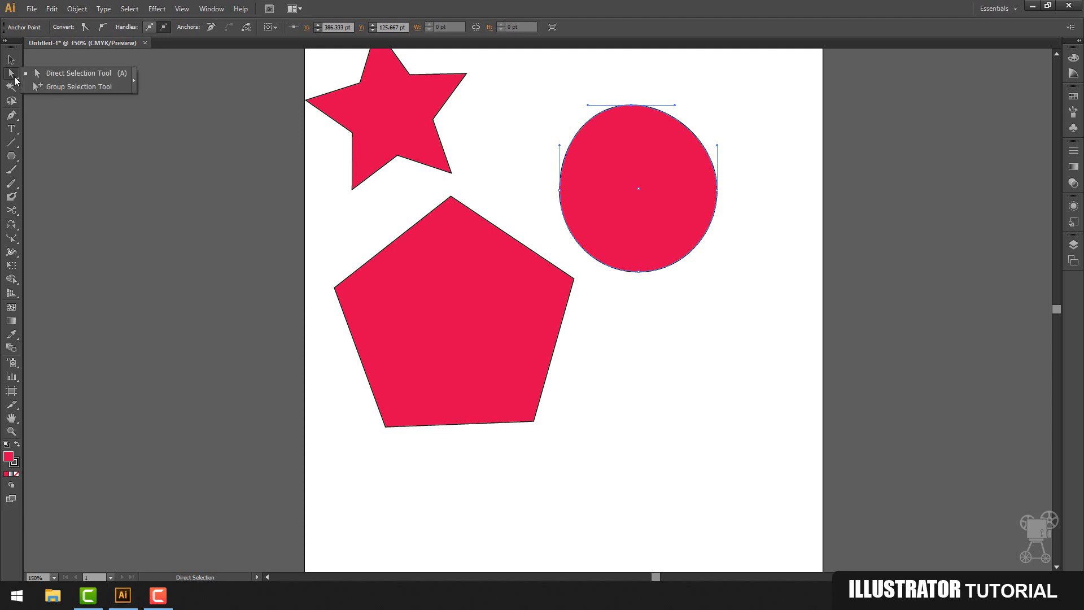
{"action": "left_click", "coordinate": [65, 91]}
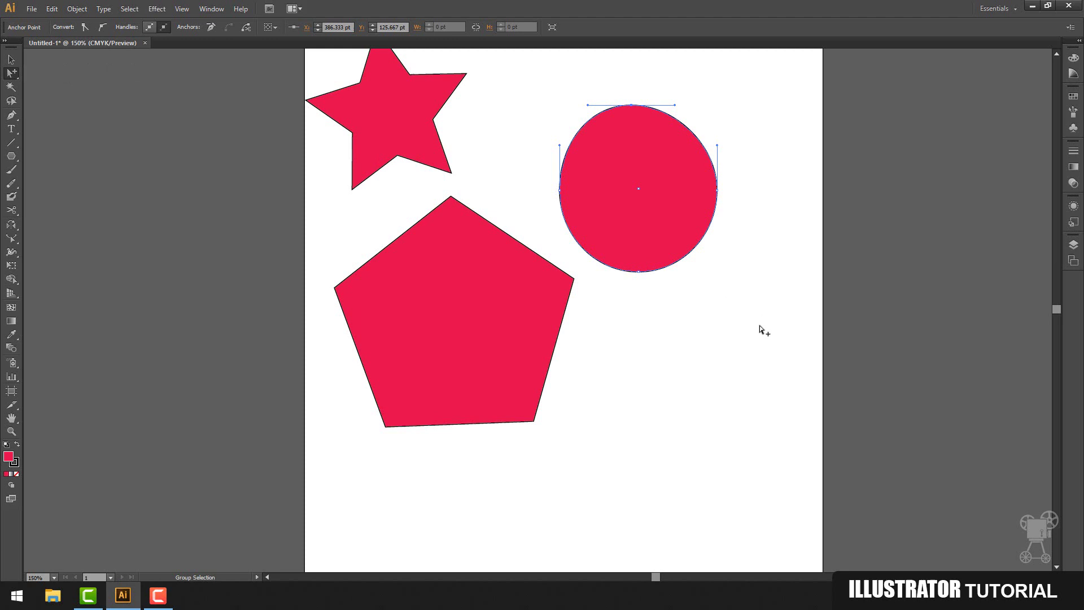
{"action": "left_click", "coordinate": [765, 353]}
{"action": "left_click", "coordinate": [644, 249]}
{"action": "left_click", "coordinate": [524, 300], "text": "shift"}
{"action": "left_click", "coordinate": [422, 155], "text": "shift"}
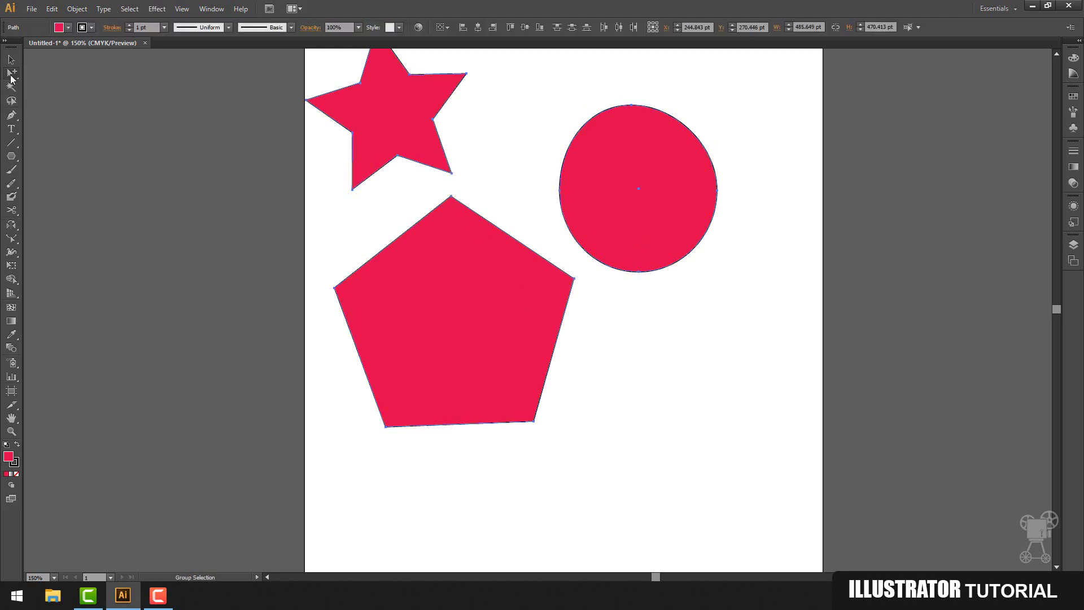
Step: Switch back to Direct Selection, return to the Selection tool, and delete the three selected shapes
{"action": "left_click", "coordinate": [10, 75]}
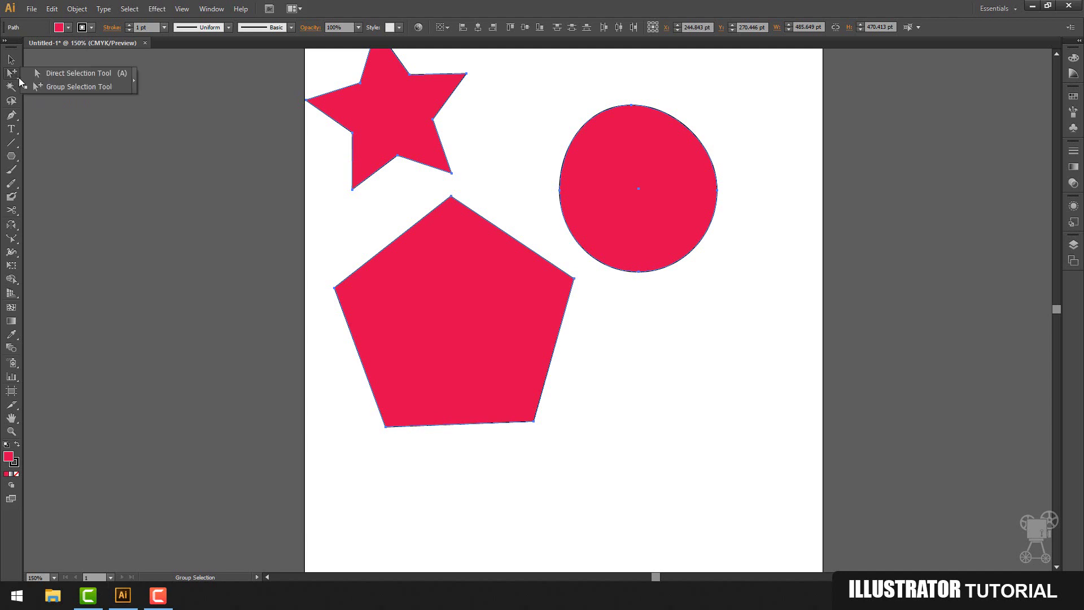
{"action": "left_click", "coordinate": [46, 74]}
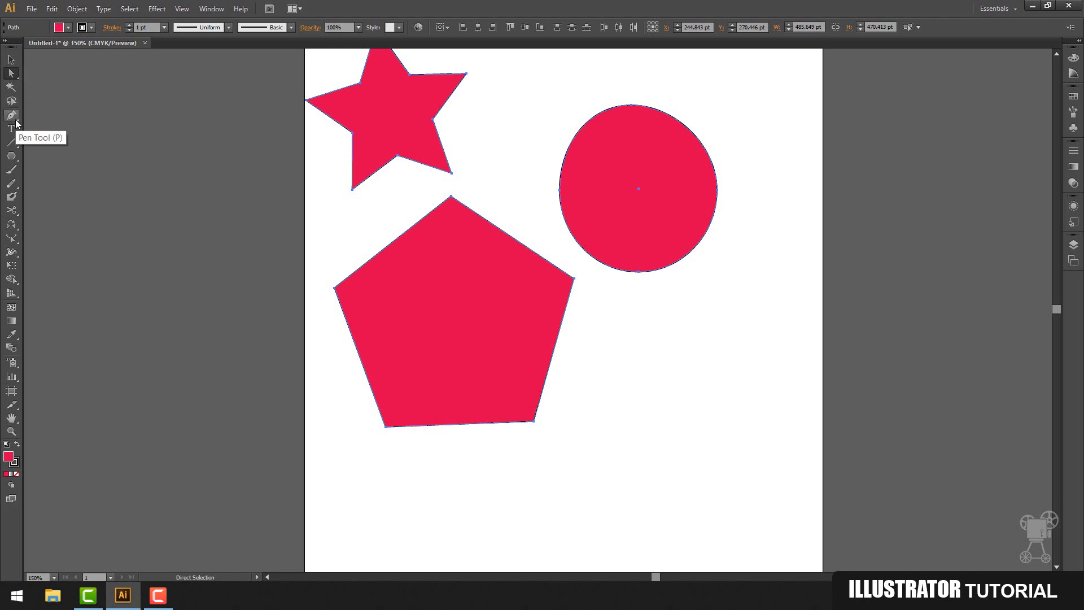
{"action": "left_click", "coordinate": [11, 59]}
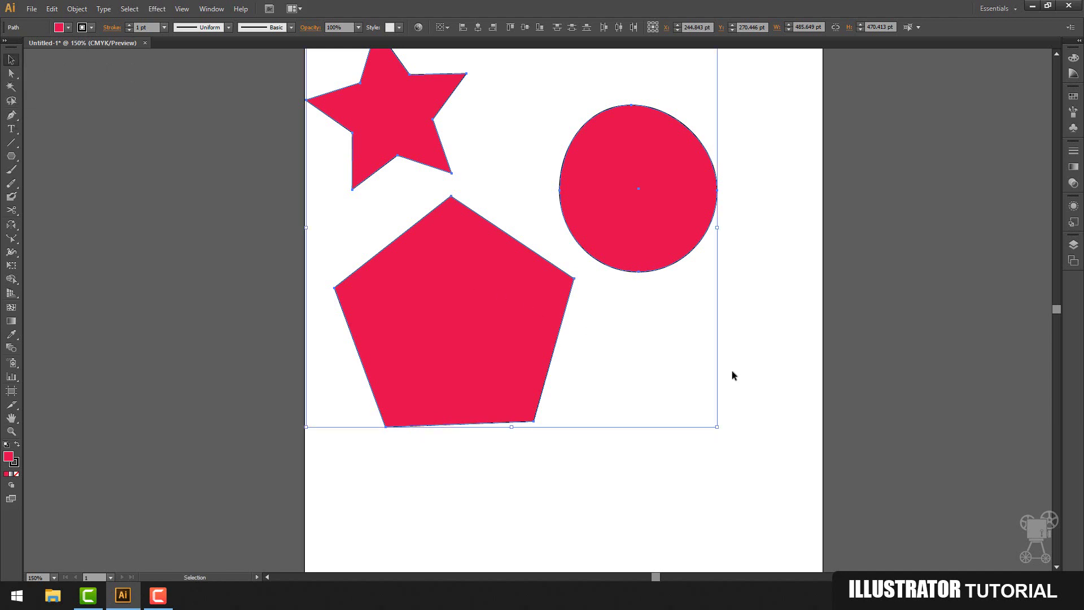
{"action": "key", "text": "Delete"}
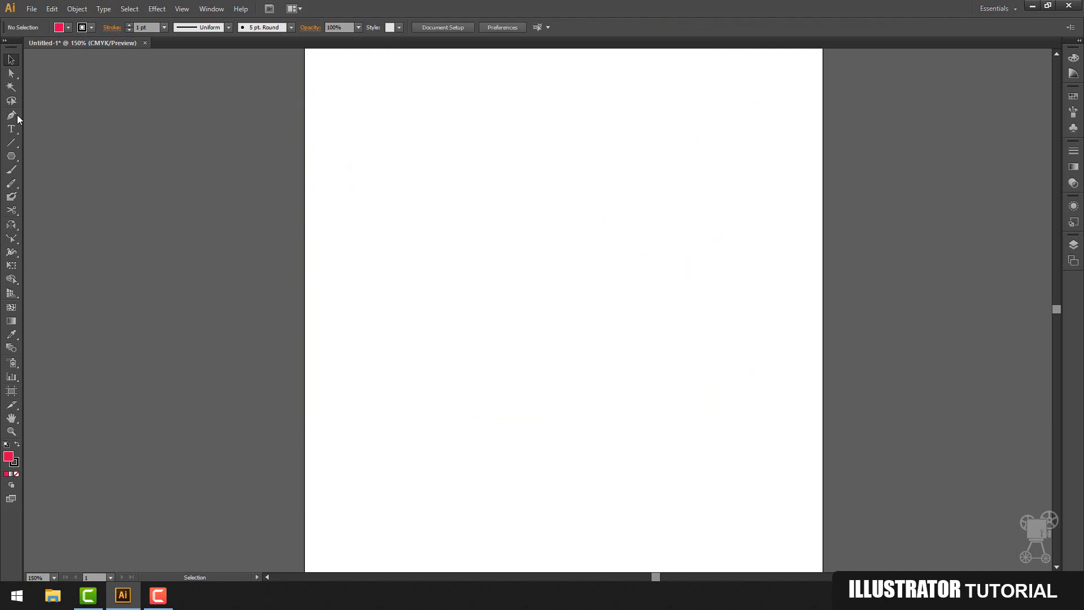
Step: Draw a closed, irregular 11-sided shape about 328 by 307 pt with the Pen tool, using only straight segments
{"action": "left_click", "coordinate": [11, 115]}
{"action": "left_click", "coordinate": [11, 116]}
{"action": "left_click", "coordinate": [429, 210]}
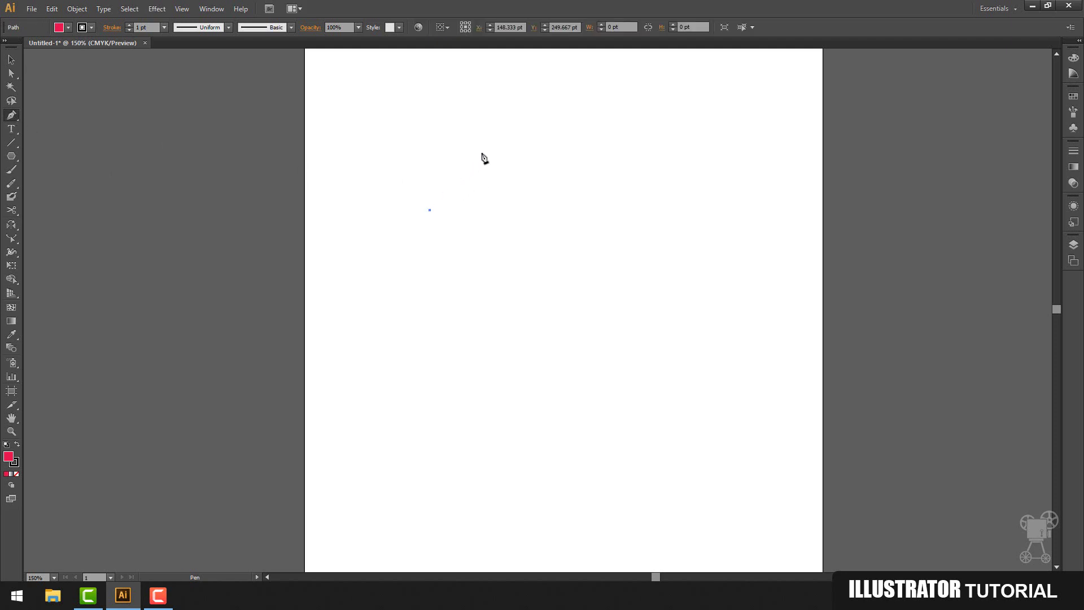
{"action": "left_click", "coordinate": [478, 148]}
{"action": "left_click", "coordinate": [553, 125]}
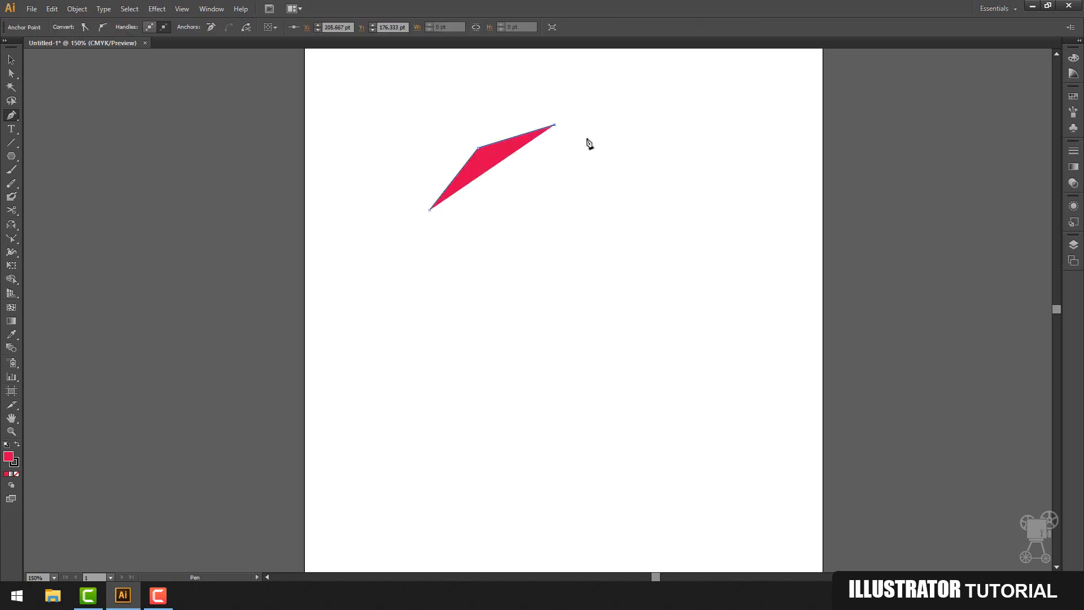
{"action": "left_click", "coordinate": [603, 160]}
{"action": "left_click", "coordinate": [640, 238]}
{"action": "left_click", "coordinate": [623, 318]}
{"action": "left_click", "coordinate": [567, 373]}
{"action": "left_click", "coordinate": [444, 384]}
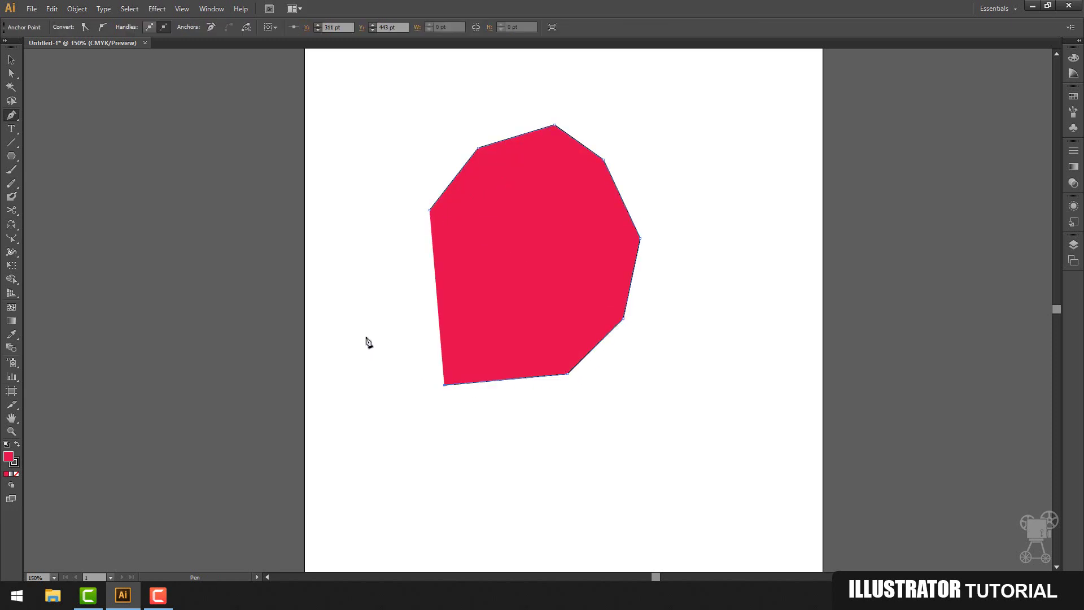
{"action": "left_click", "coordinate": [361, 333]}
{"action": "left_click", "coordinate": [367, 266]}
{"action": "left_click", "coordinate": [380, 237]}
{"action": "left_click", "coordinate": [426, 214]}
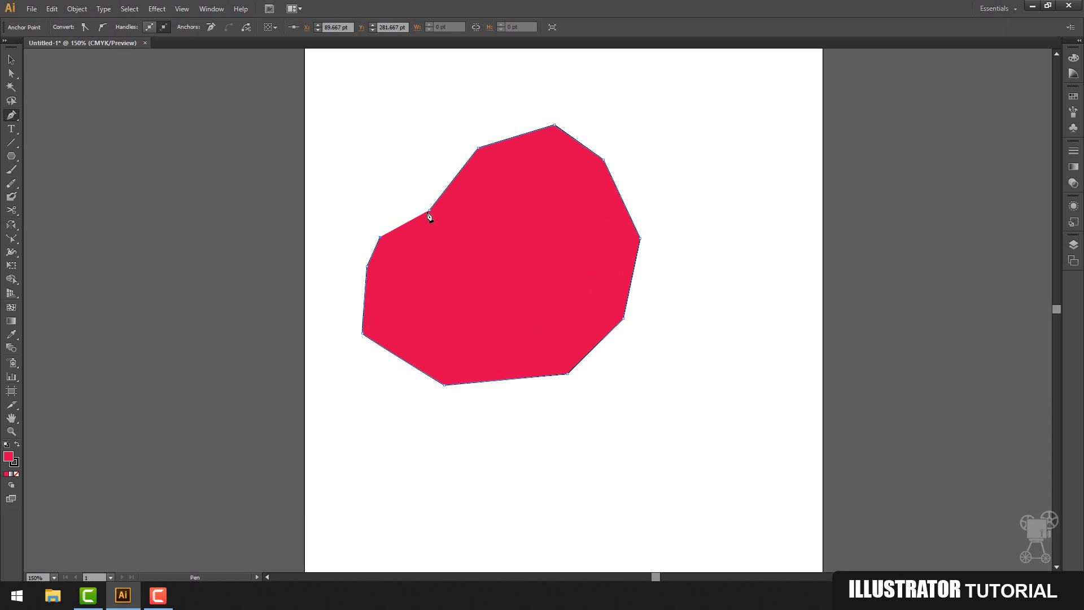
{"action": "left_click", "coordinate": [430, 212]}
Step: Move the straight-sided shape to about X 274 pt, Y 289 pt, and delete it from the page
{"action": "key", "text": "v"}
{"action": "left_click_drag", "start_coordinate": [404, 198], "coordinate": [562, 257]}
{"action": "left_click", "coordinate": [726, 203]}
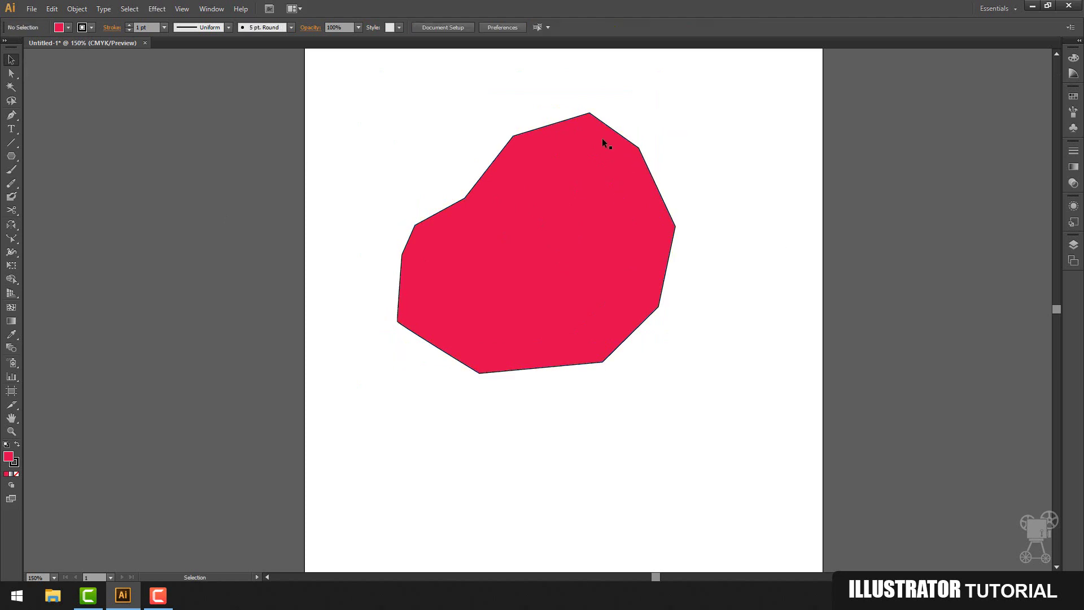
{"action": "left_click", "coordinate": [600, 191]}
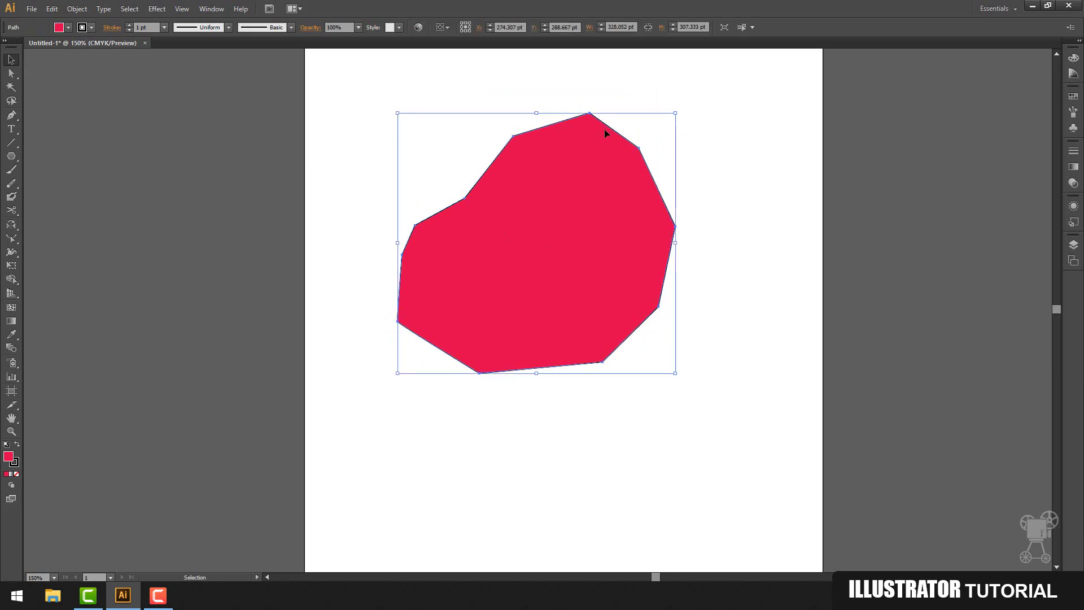
{"action": "key", "text": "Delete"}
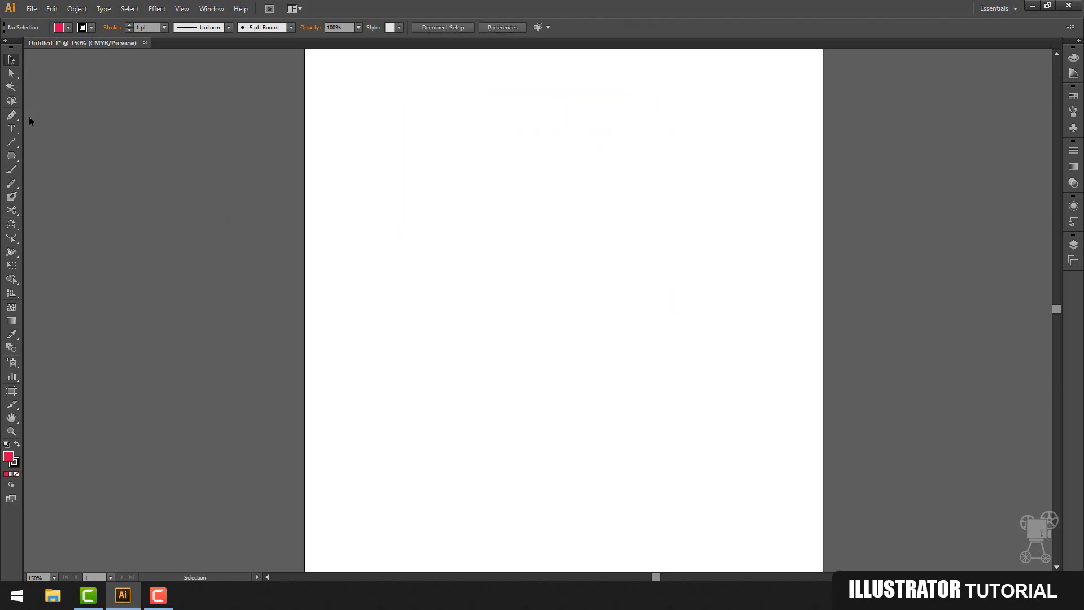
Step: Draw a closed, roughly circular shape about 181 by 187 pt with the Pen tool, using curved segments between five anchor points
{"action": "left_click", "coordinate": [11, 115]}
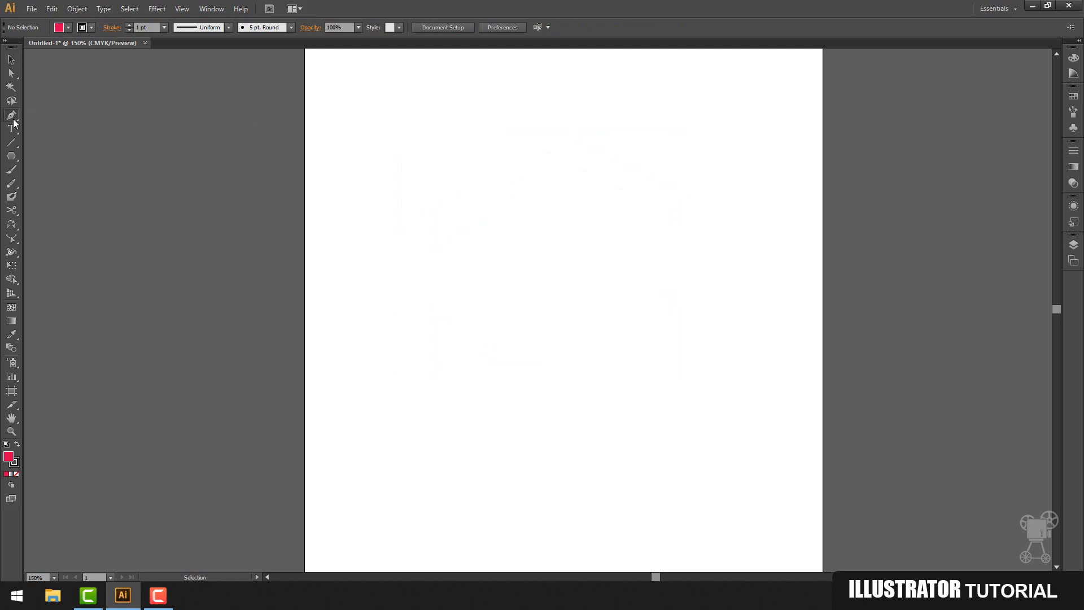
{"action": "left_click", "coordinate": [422, 204]}
{"action": "left_click_drag", "start_coordinate": [473, 153], "coordinate": [520, 146]}
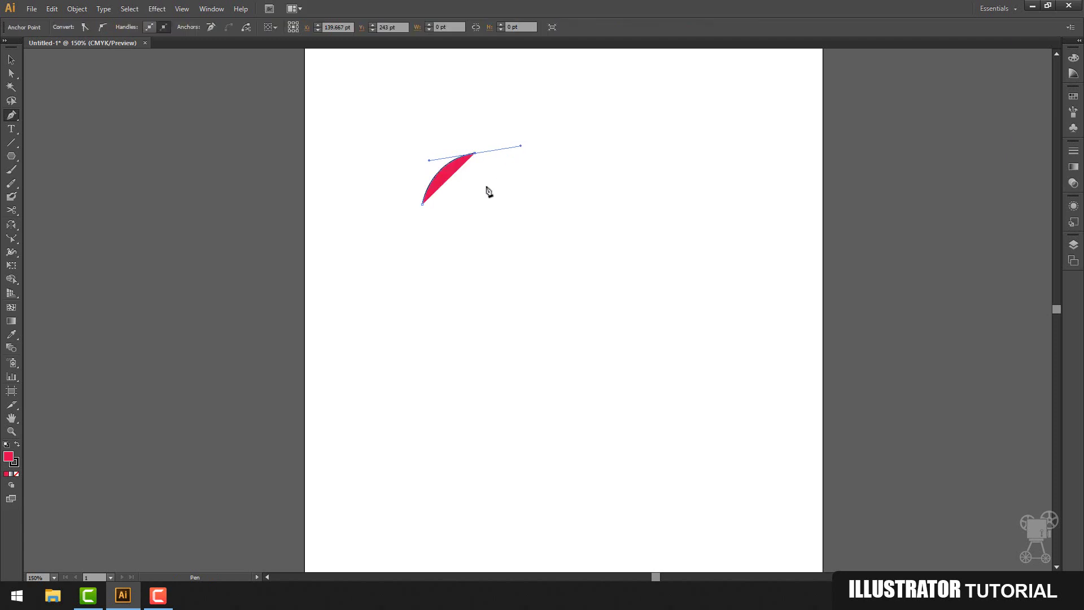
{"action": "left_click", "coordinate": [475, 154]}
{"action": "left_click_drag", "start_coordinate": [559, 191], "coordinate": [582, 240]}
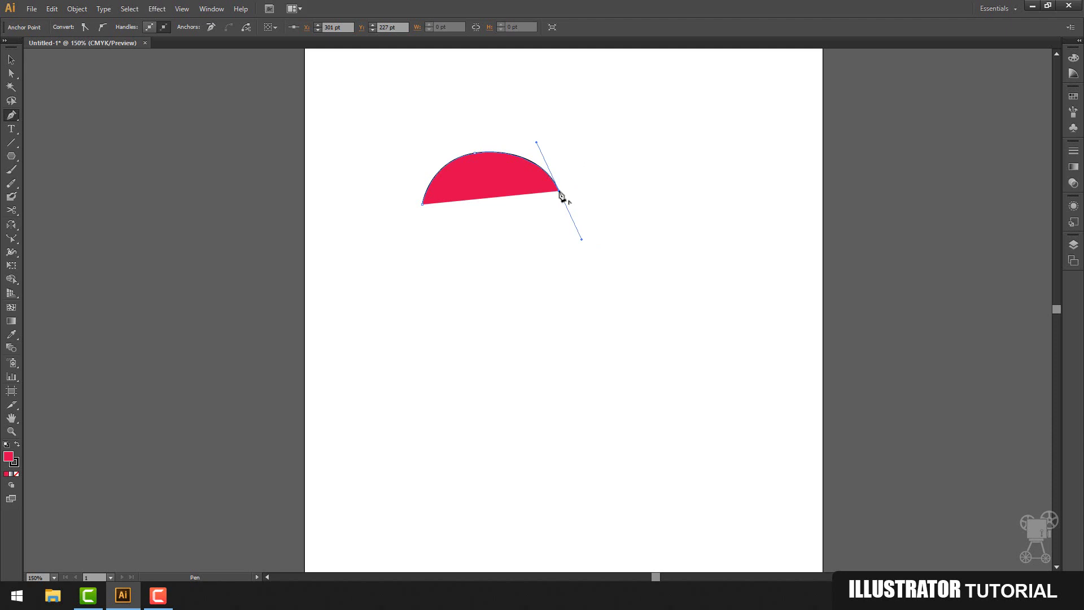
{"action": "left_click", "coordinate": [559, 193]}
{"action": "left_click_drag", "start_coordinate": [545, 287], "coordinate": [259, 320]}
{"action": "key", "text": "ctrl+z"}
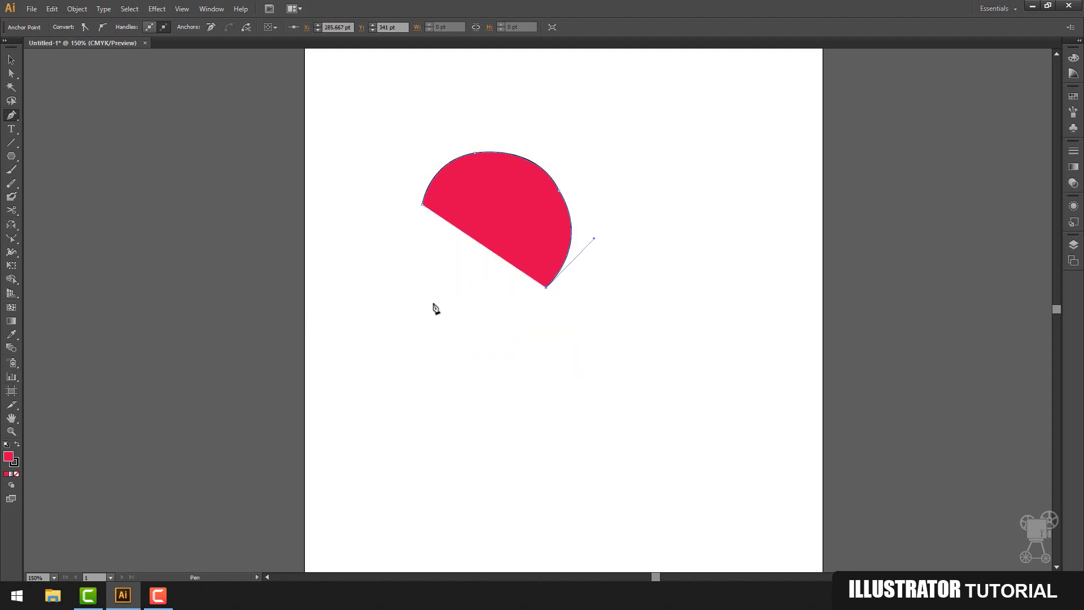
{"action": "left_click_drag", "start_coordinate": [432, 281], "coordinate": [379, 224]}
{"action": "left_click", "coordinate": [432, 284]}
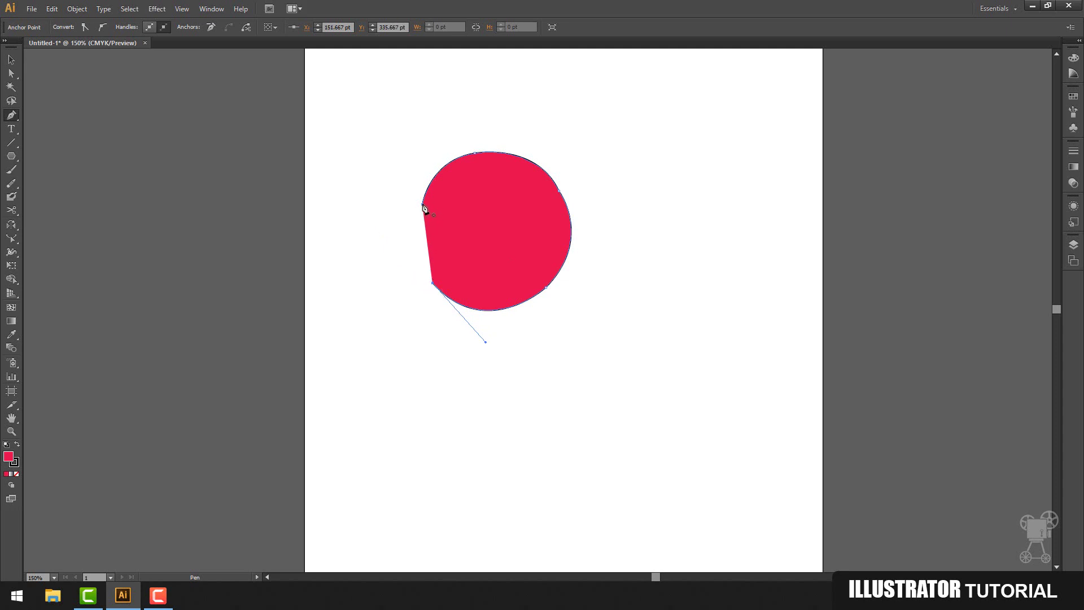
{"action": "left_click_drag", "start_coordinate": [424, 206], "coordinate": [436, 156]}
Step: Select the curved shape and move it slightly up and left to about X 219 pt, Y 268 pt
{"action": "left_click", "coordinate": [12, 60]}
{"action": "left_click", "coordinate": [329, 164]}
{"action": "left_click", "coordinate": [496, 244]}
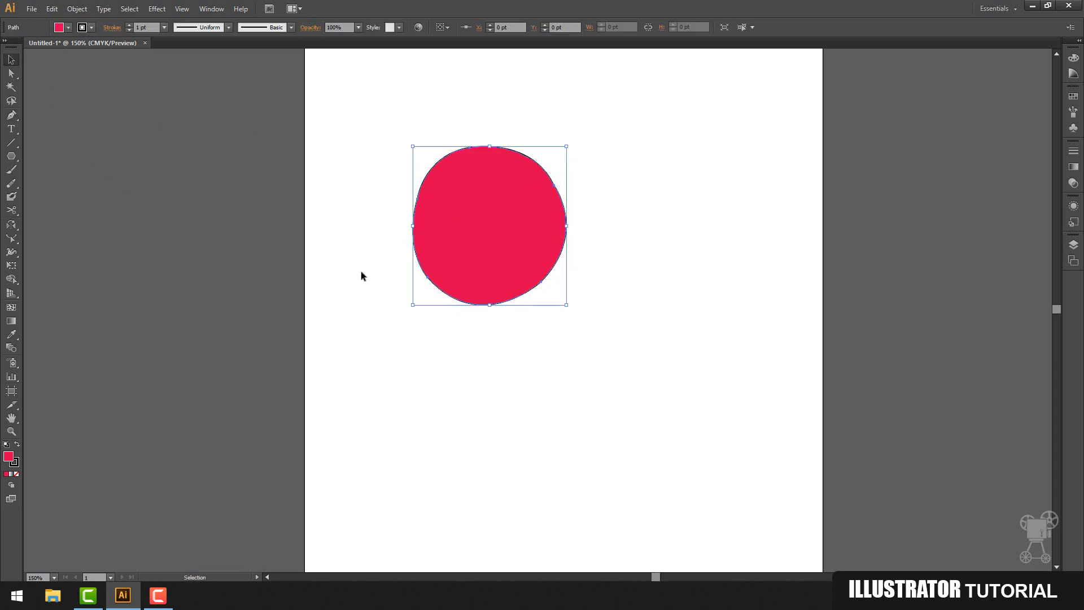
Step: Add an anchor point on the curved shape's bottom edge and move it to about X 209 pt, Y 363 pt
{"action": "left_click", "coordinate": [12, 118]}
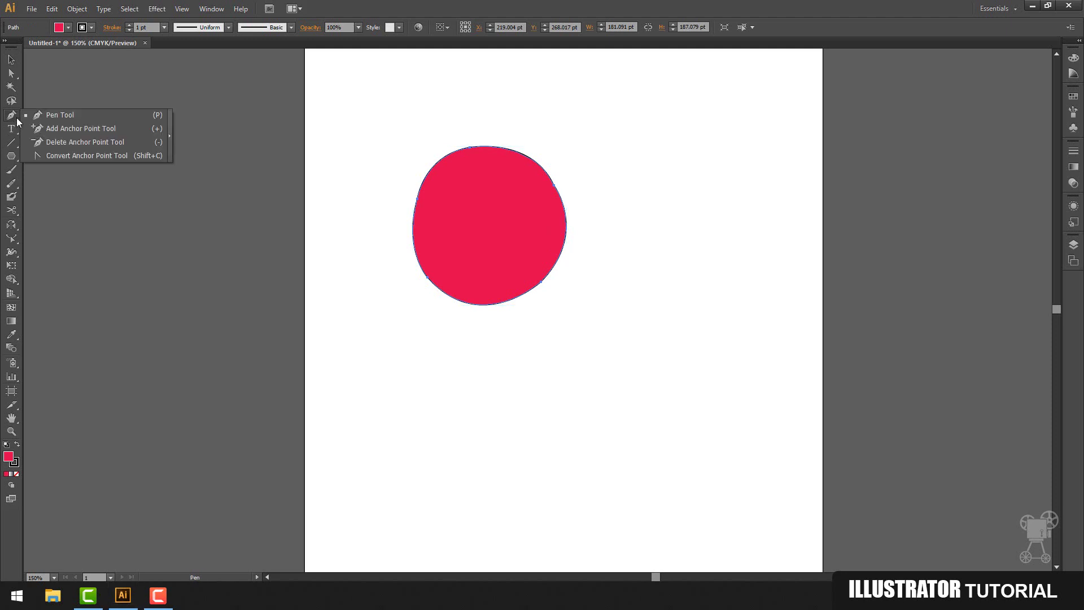
{"action": "left_click", "coordinate": [76, 129]}
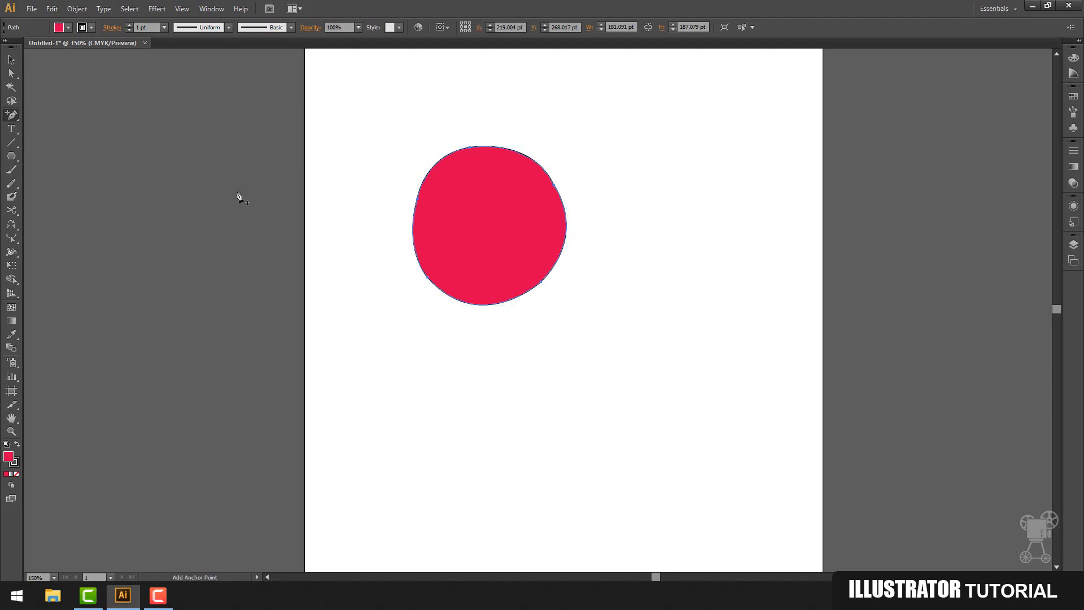
{"action": "left_click", "coordinate": [480, 306]}
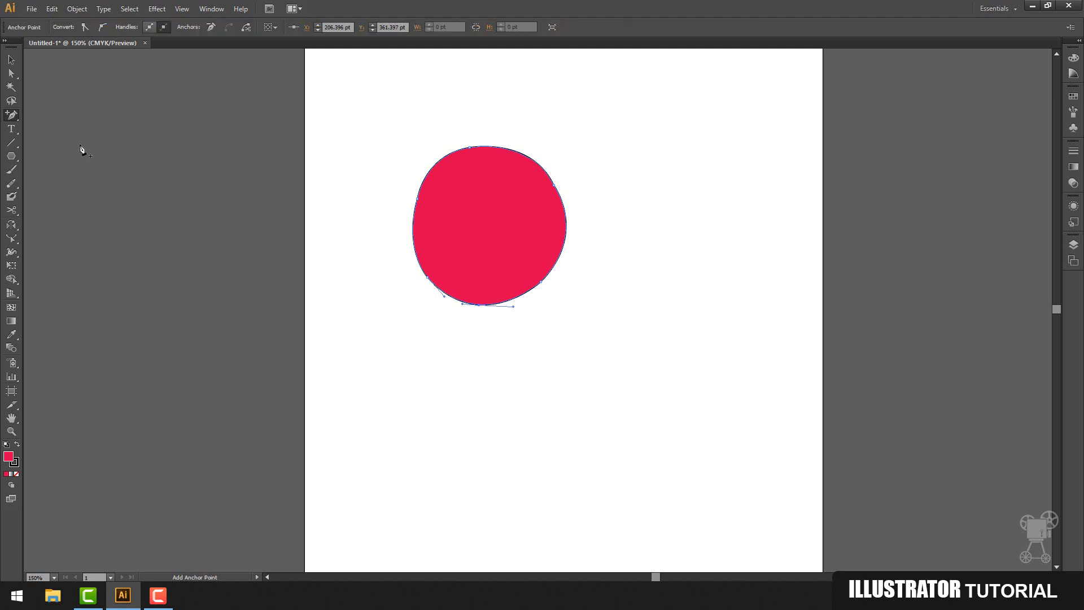
{"action": "left_click", "coordinate": [12, 73]}
{"action": "mouse_move", "coordinate": [479, 306]}
{"action": "left_mouse_down"}
{"action": "mouse_move", "coordinate": [484, 317]}
{"action": "mouse_move", "coordinate": [481, 308]}
{"action": "left_mouse_up"}
Step: Add an anchor point on the shape's left edge at about X 129 pt, Y 288 pt, and remove it with Delete Anchor Point
{"action": "left_click", "coordinate": [11, 114]}
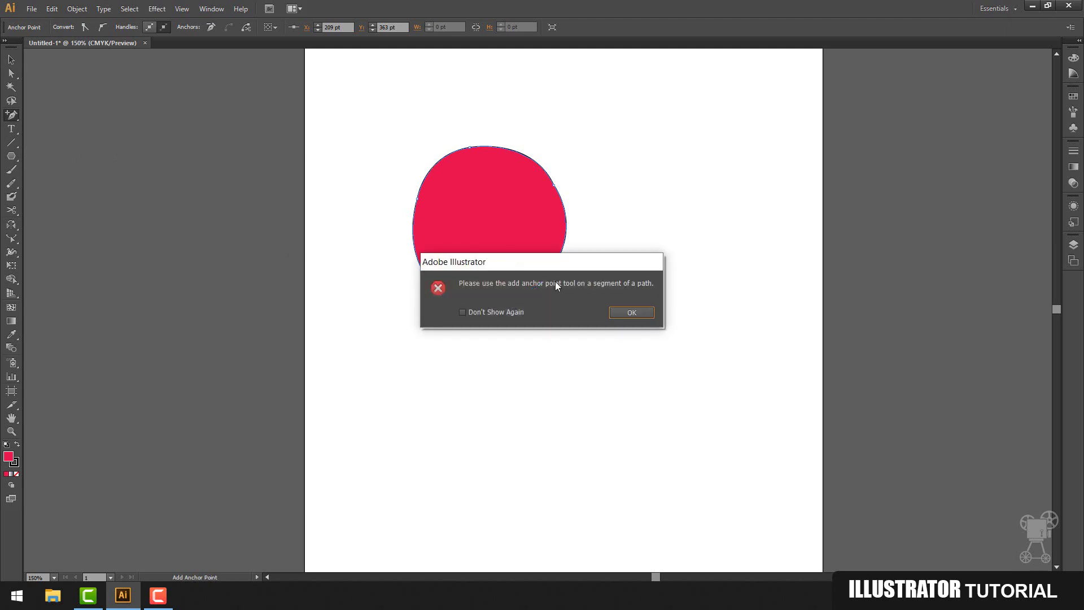
{"action": "left_click", "coordinate": [612, 311]}
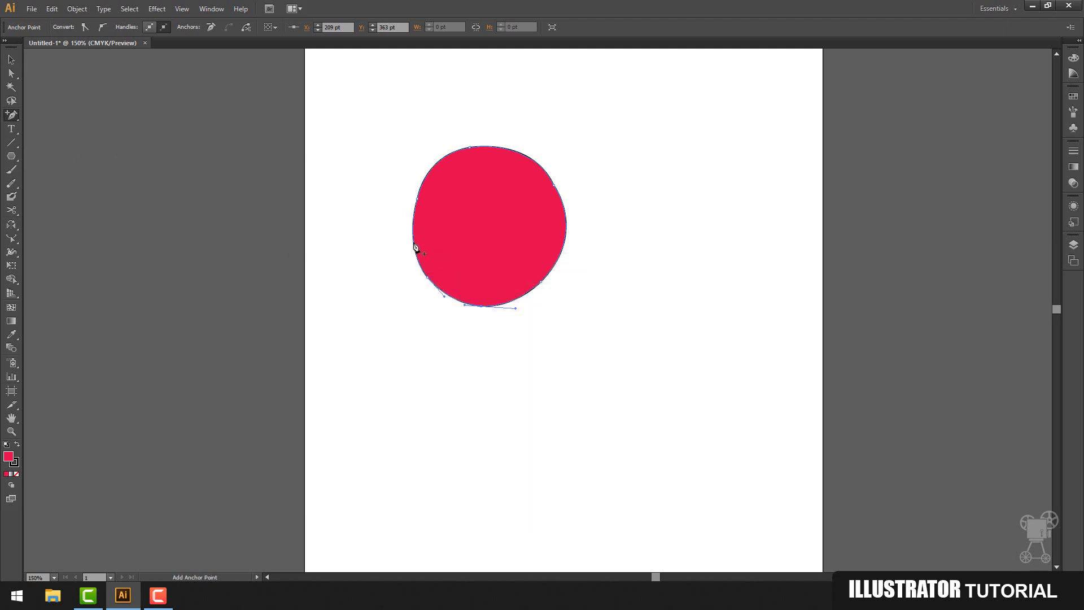
{"action": "left_click", "coordinate": [414, 247]}
{"action": "left_click", "coordinate": [11, 115]}
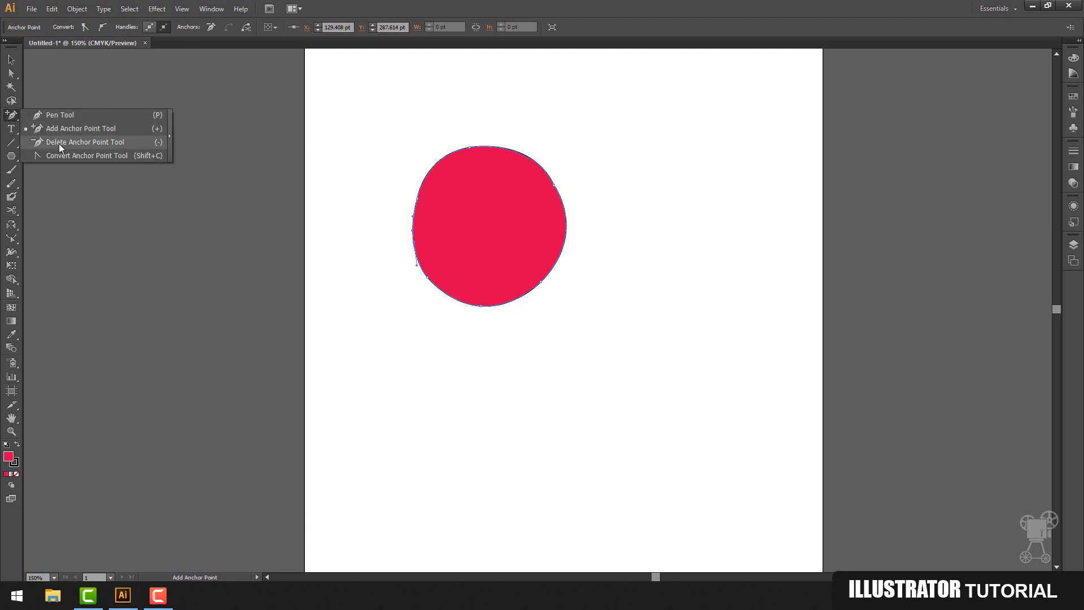
{"action": "left_click", "coordinate": [58, 143]}
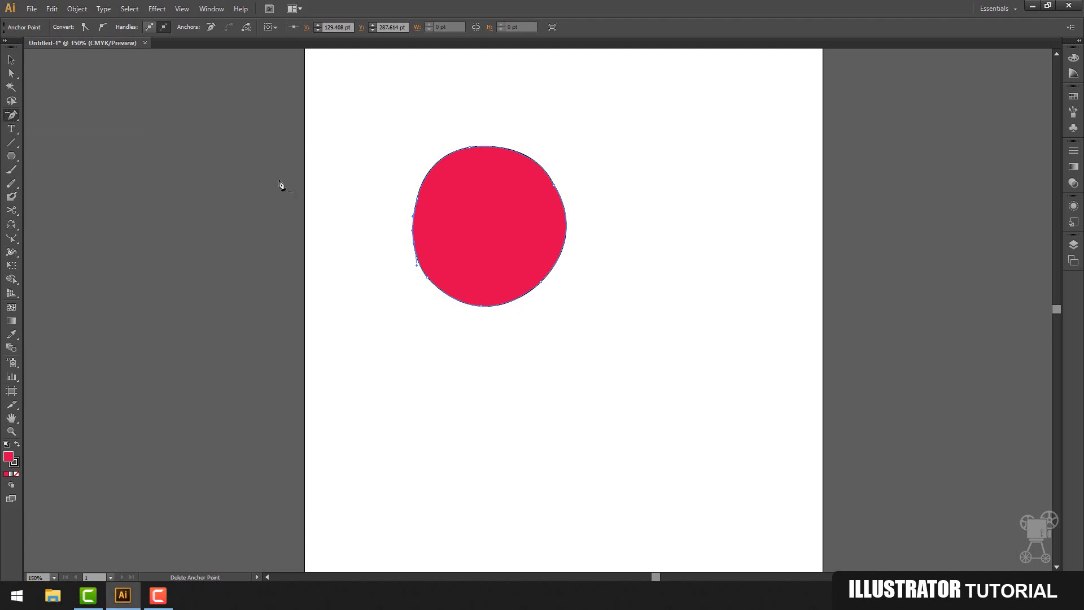
{"action": "left_click", "coordinate": [415, 245]}
Step: Draw a closed eight-sided shape with straight Pen segments to the right of the curved shape
{"action": "left_click", "coordinate": [11, 116]}
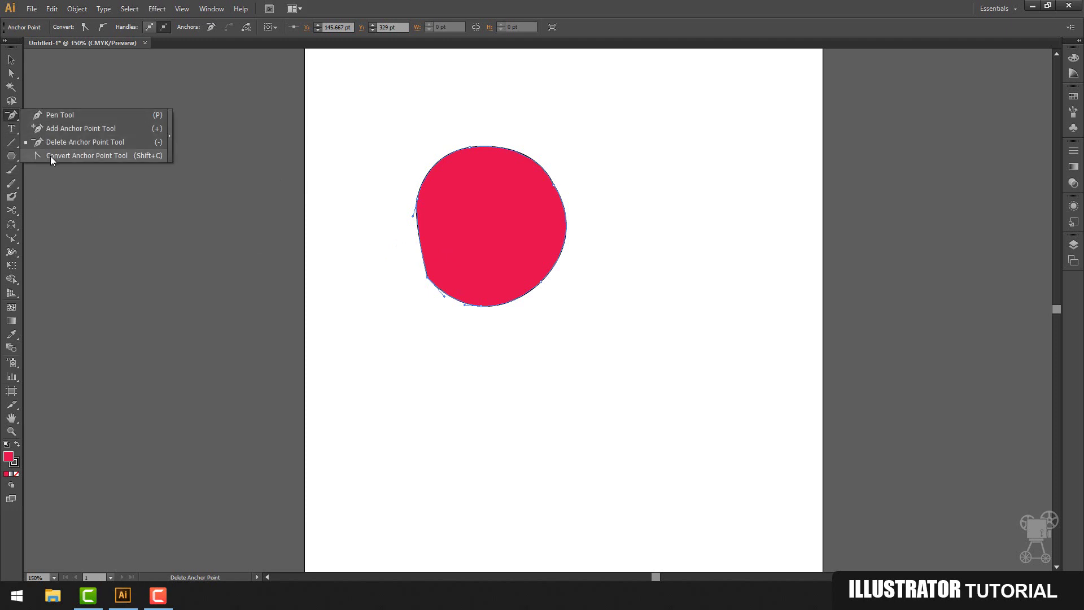
{"action": "left_click", "coordinate": [87, 155]}
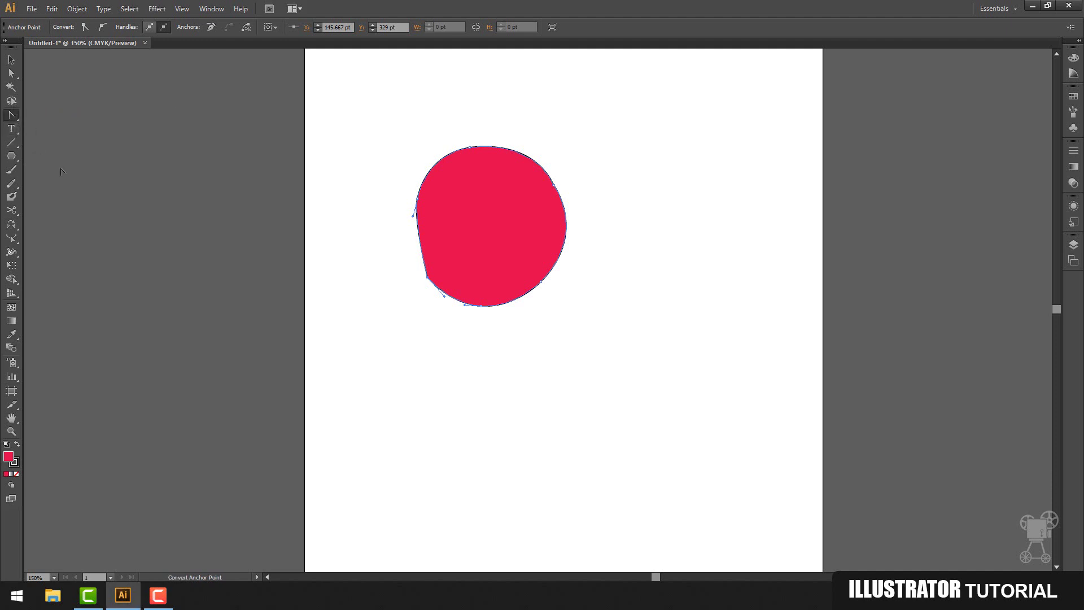
{"action": "key", "text": "p"}
{"action": "left_click", "coordinate": [638, 185]}
{"action": "left_click", "coordinate": [673, 129]}
{"action": "left_click", "coordinate": [729, 111]}
{"action": "left_click", "coordinate": [778, 152]}
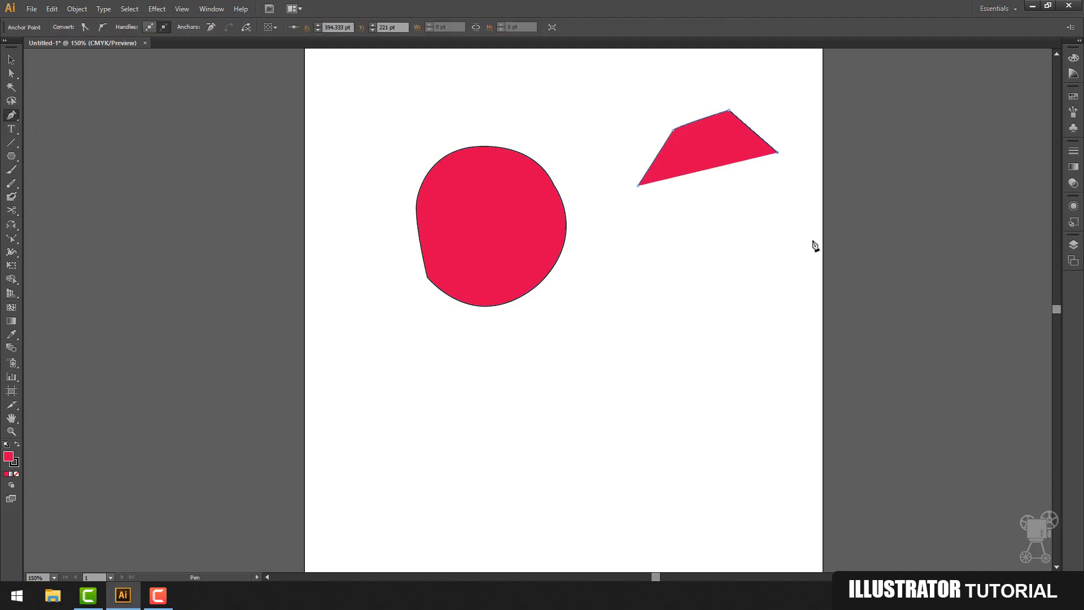
{"action": "left_click", "coordinate": [812, 251]}
{"action": "left_click", "coordinate": [733, 333]}
{"action": "left_click", "coordinate": [657, 265]}
{"action": "left_click", "coordinate": [640, 223]}
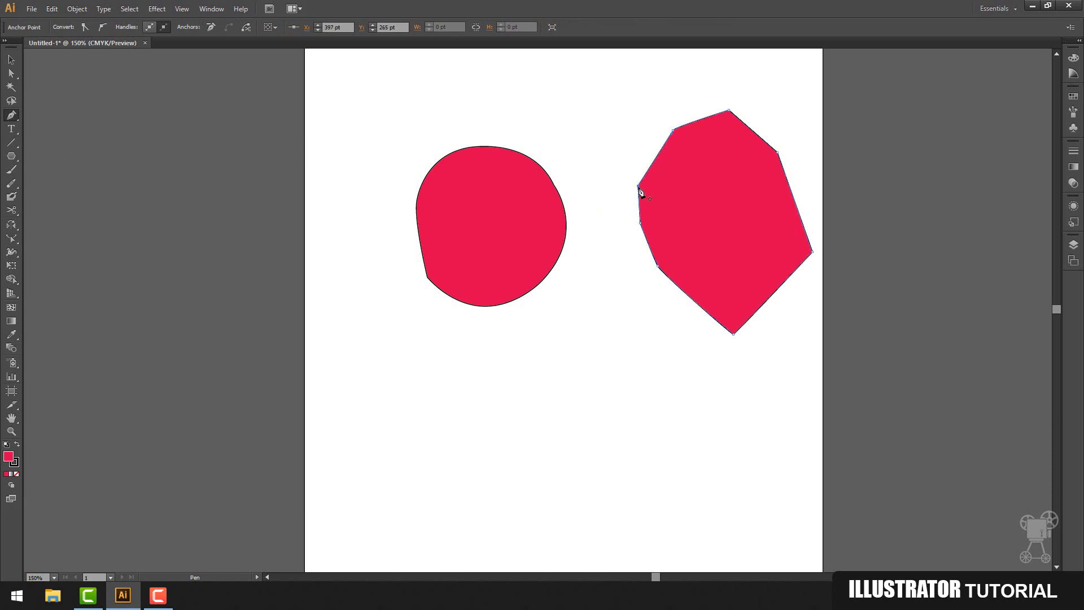
{"action": "left_click", "coordinate": [638, 186]}
Step: Convert the eight-sided shape's top corner into a smooth point with the Convert Anchor Point tool
{"action": "left_click", "coordinate": [11, 115]}
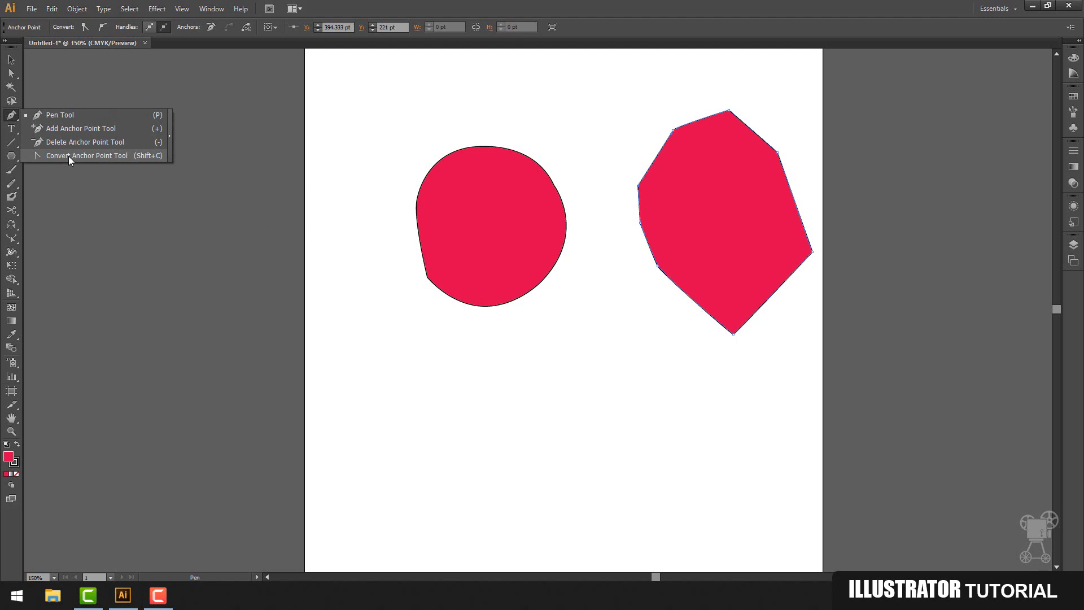
{"action": "left_click", "coordinate": [69, 156]}
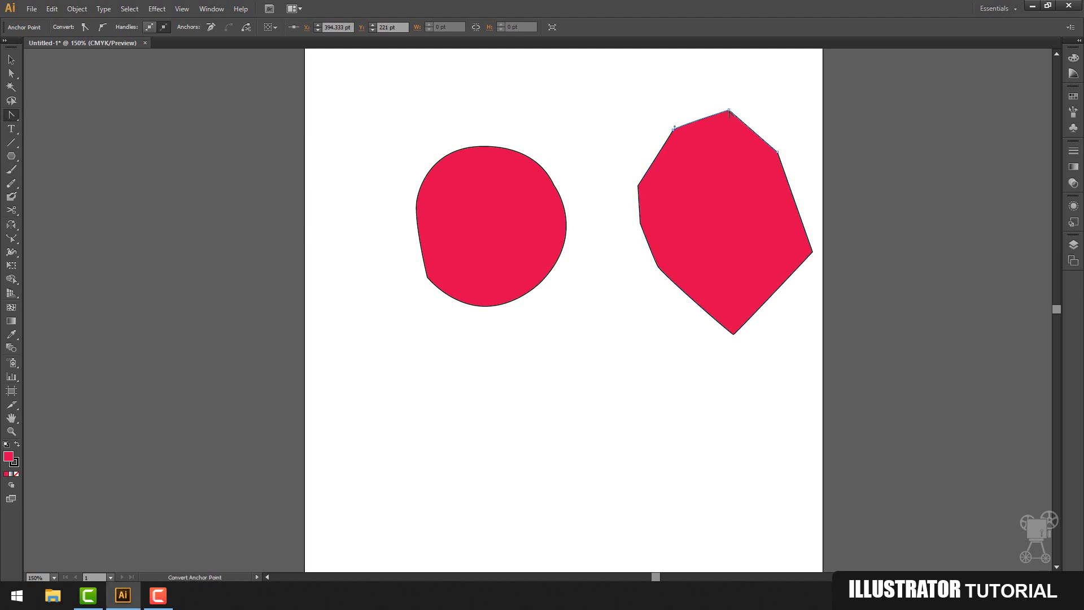
{"action": "left_click_drag", "start_coordinate": [729, 111], "coordinate": [763, 117]}
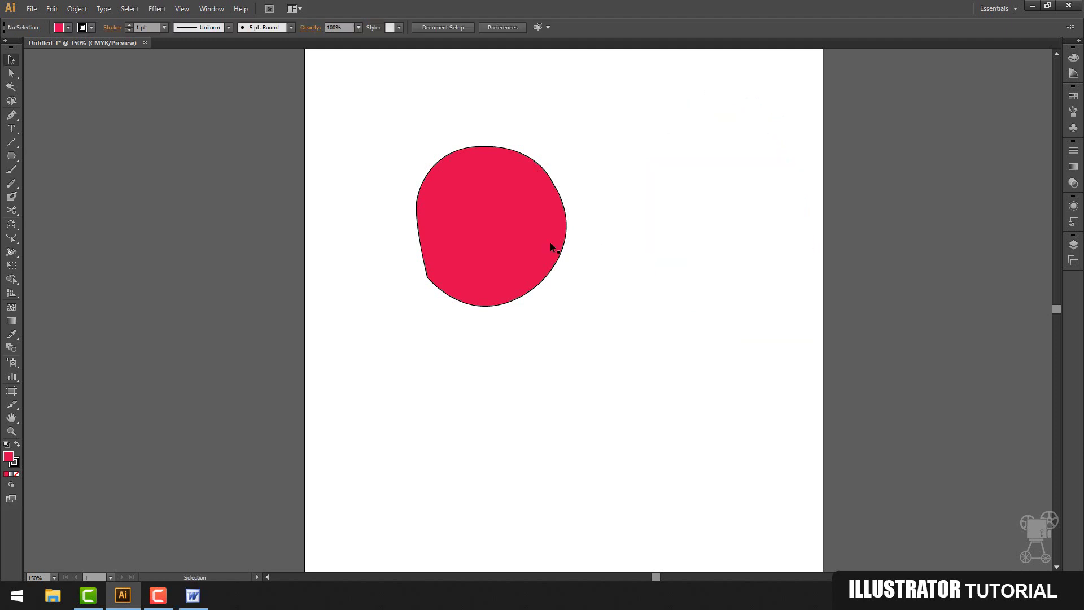
Step: Delete the remaining curved shape from the page
{"action": "left_click", "coordinate": [512, 229]}
{"action": "key", "text": "Delete"}
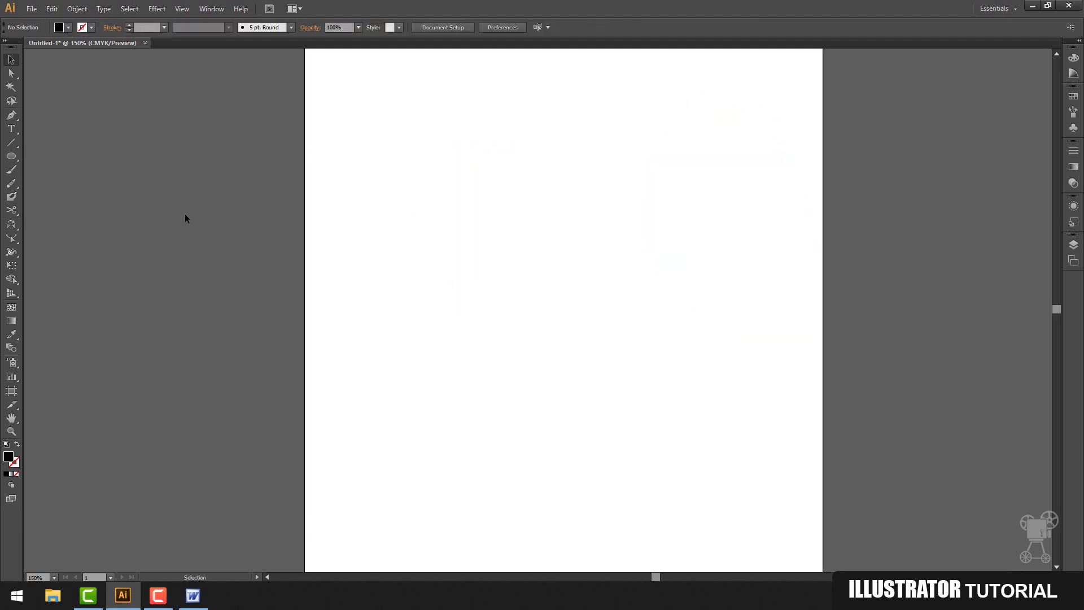
Step: Place a point text near the page's upper left with the Type tool and enter "Illustrator"
{"action": "left_click", "coordinate": [11, 128]}
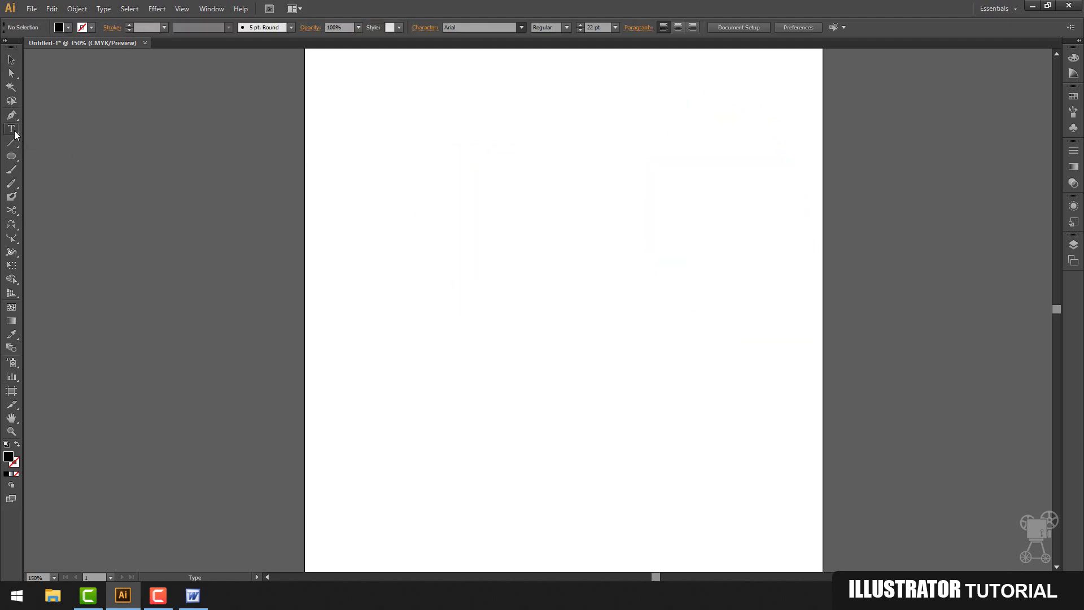
{"action": "left_click", "coordinate": [409, 140]}
{"action": "type", "text": "iL"}
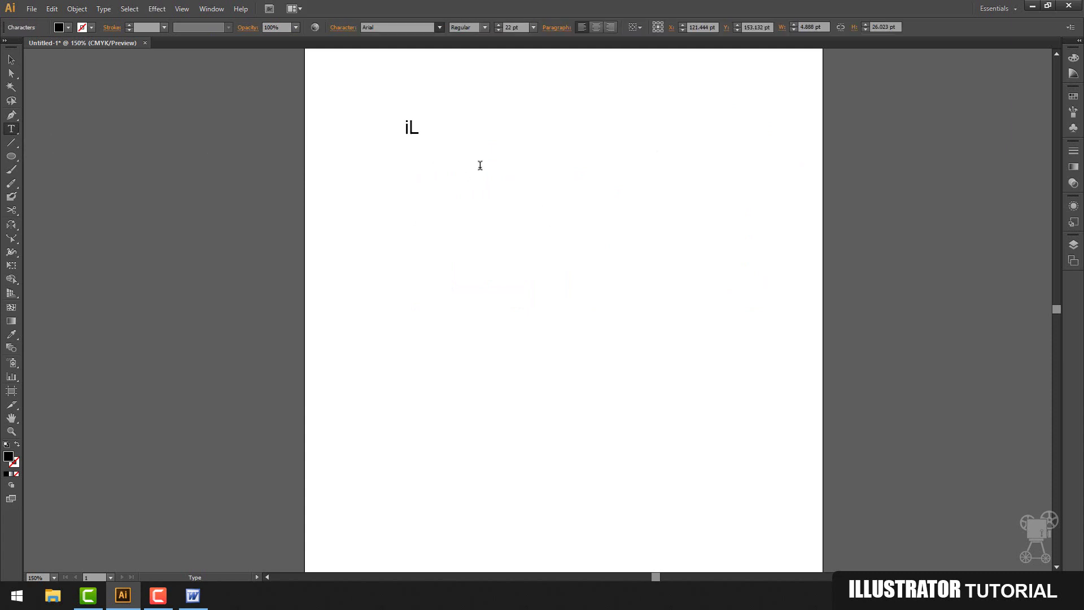
{"action": "type", "text": "L"}
{"action": "key", "text": "BackSpace"}
{"action": "key", "text": "BackSpace"}
{"action": "key", "text": "BackSpace"}
{"action": "type", "text": "lll"}
{"action": "type", "text": "ustrator"}
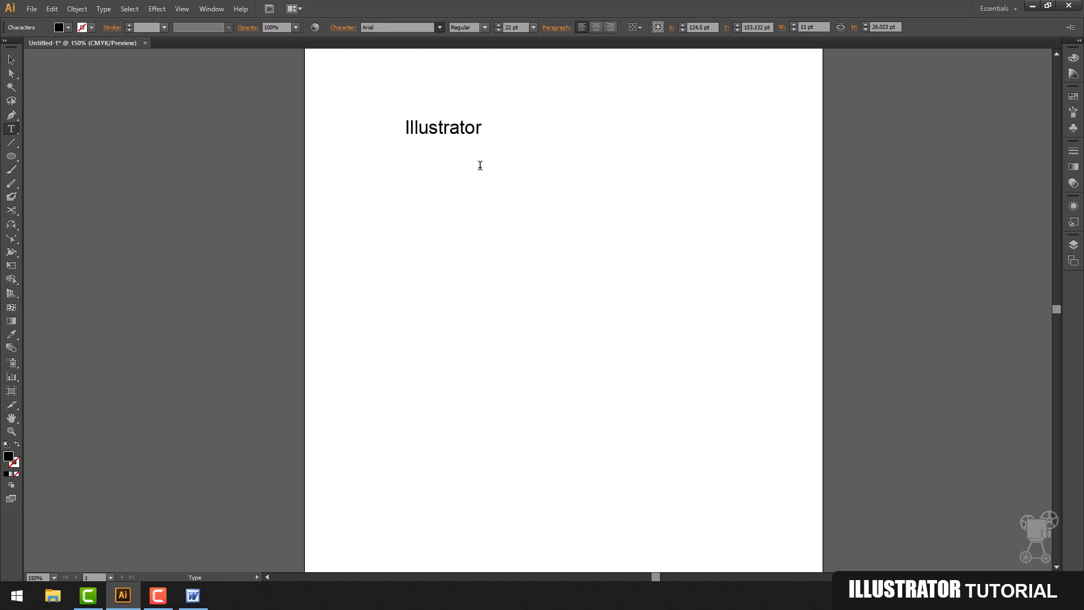
Step: Switch to Word for the selected elephant paragraph and use it back in Illustrator to replace the word "Illustrator"
{"action": "key", "text": "alt+Tab"}
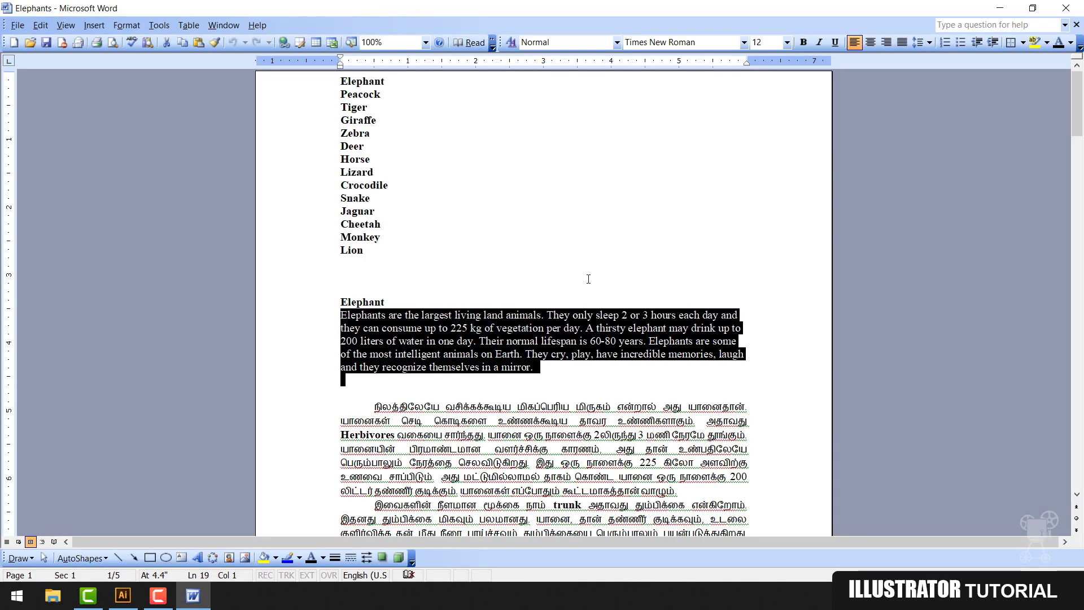
{"action": "key", "text": "alt+Tab"}
{"action": "key", "text": "ctrl+a"}
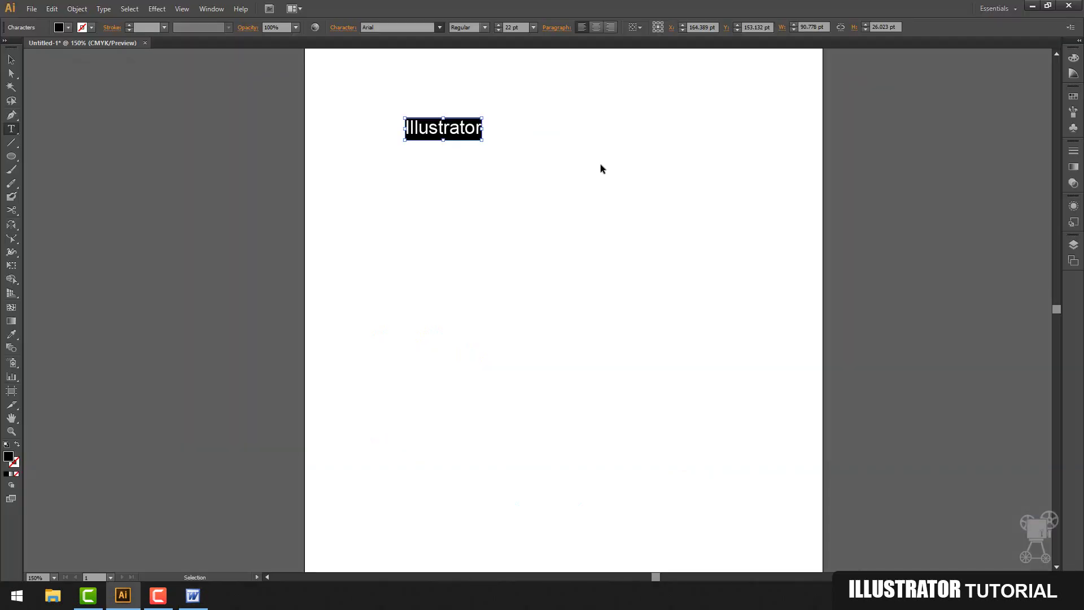
{"action": "type", "text": "Elephants are the largest living land animals. They only sleep 2 or 3 hours each day and they can consume up to 225 kg of vegetation per day. A thirsty elephant may drink up to 200 liters of water in one day. Their normal lifespan is 60-80 years. Elephants are some of the most intelligent animals on Earth. They cry, play, have incredible memories, laugh and they recognize themselves in a mirror."}
Step: Insert line breaks before "They only", "they can", "per day", "200", "lifespan", "of the most", "They cry", "laugh" and "in a mirror"
{"action": "left_click", "coordinate": [781, 127]}
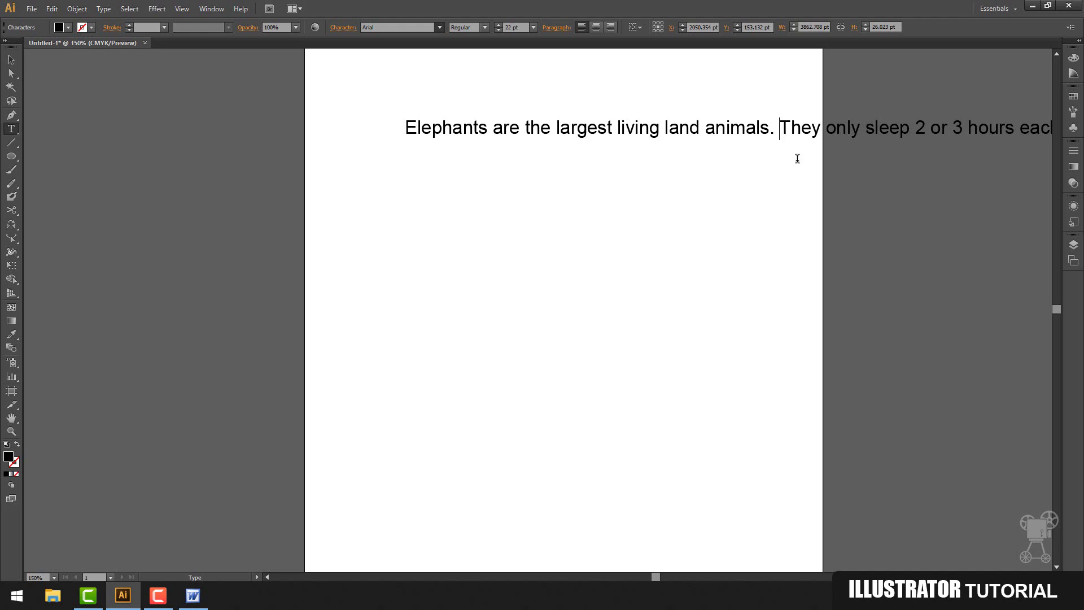
{"action": "key", "text": "Return"}
{"action": "left_click", "coordinate": [764, 150]}
{"action": "key", "text": "Return"}
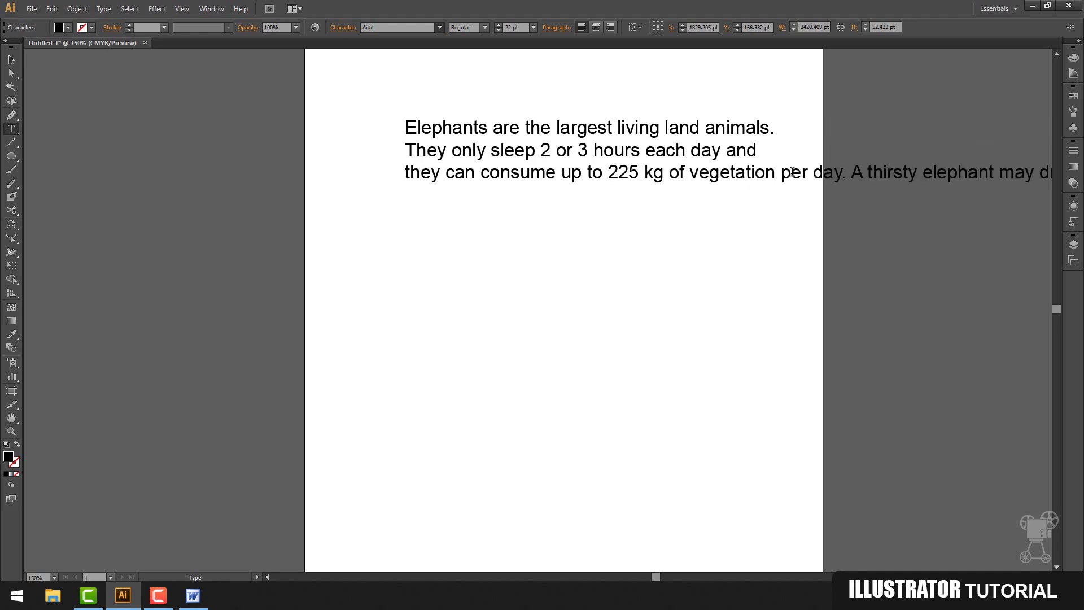
{"action": "left_click", "coordinate": [781, 174]}
{"action": "key", "text": "Return"}
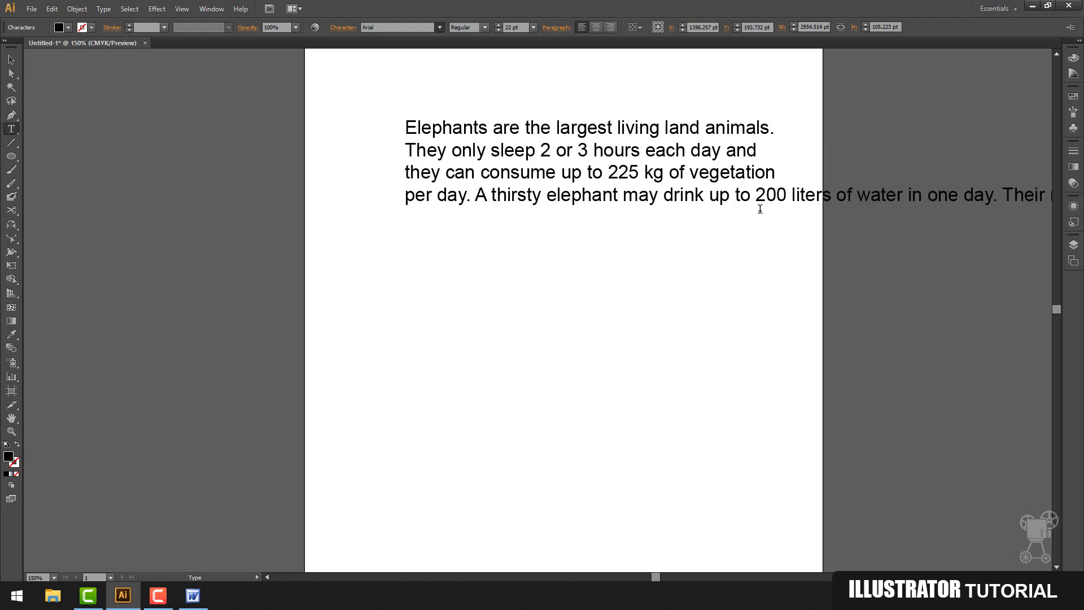
{"action": "left_click", "coordinate": [757, 196]}
{"action": "key", "text": "Return"}
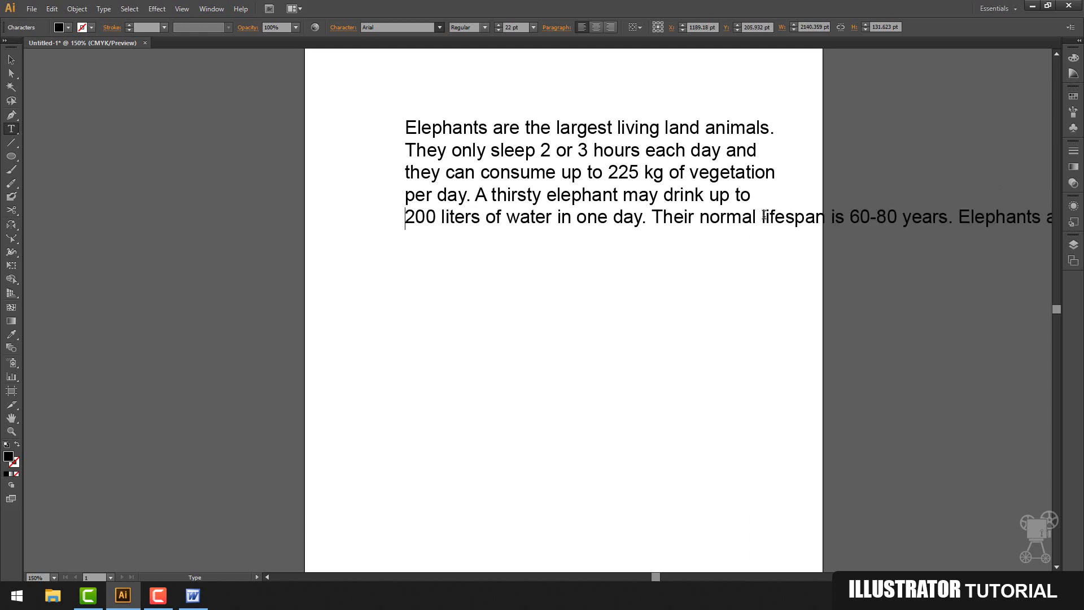
{"action": "left_click", "coordinate": [764, 217]}
{"action": "key", "text": "Return"}
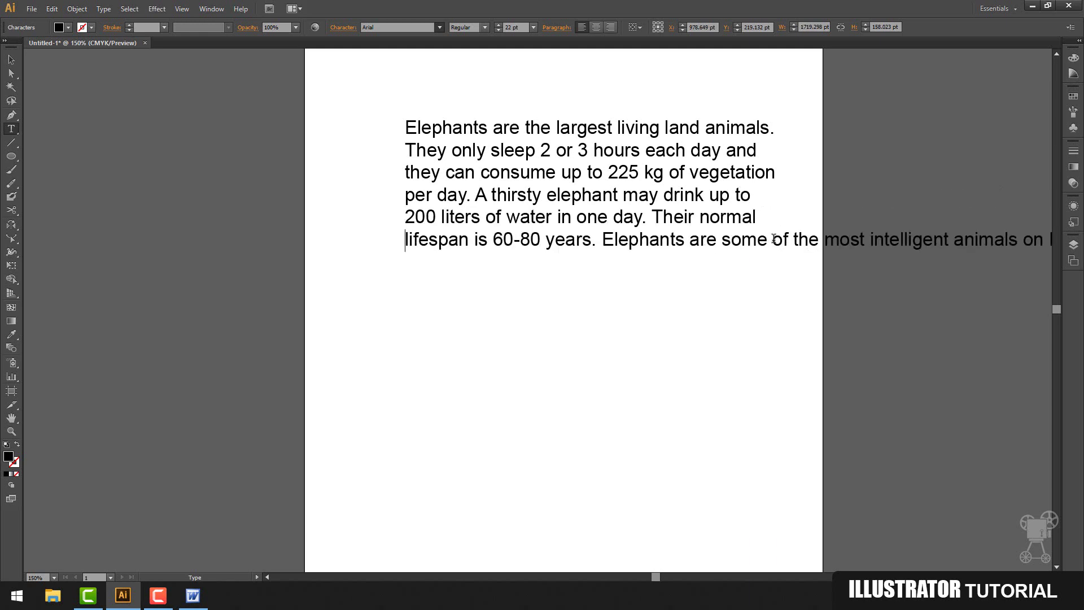
{"action": "left_click", "coordinate": [772, 240]}
{"action": "key", "text": "Return"}
{"action": "left_click", "coordinate": [745, 262]}
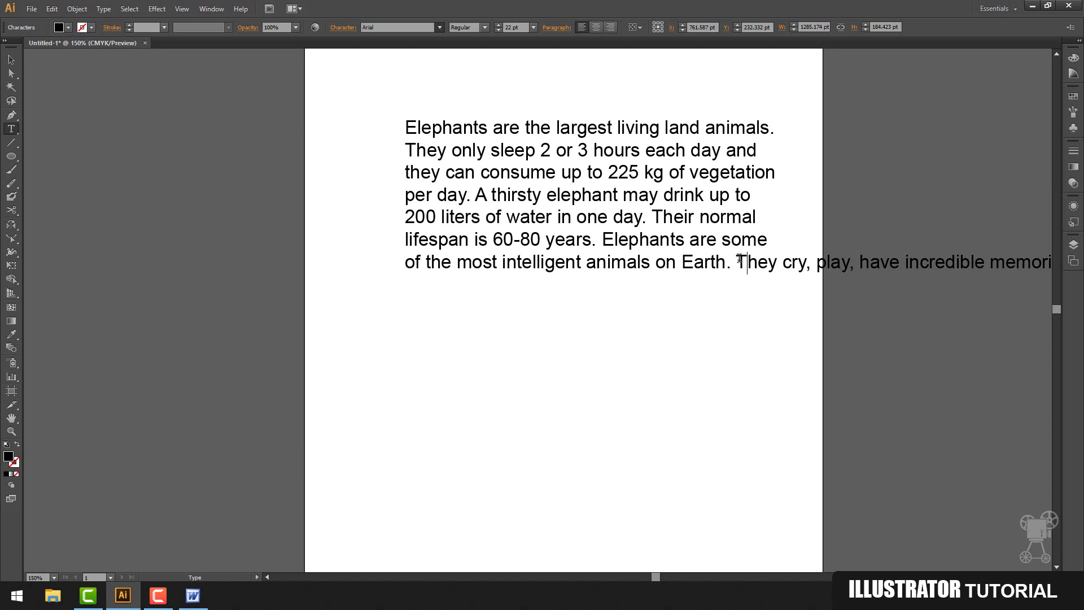
{"action": "key", "text": "Return"}
{"action": "left_click", "coordinate": [751, 284]}
{"action": "key", "text": "Return"}
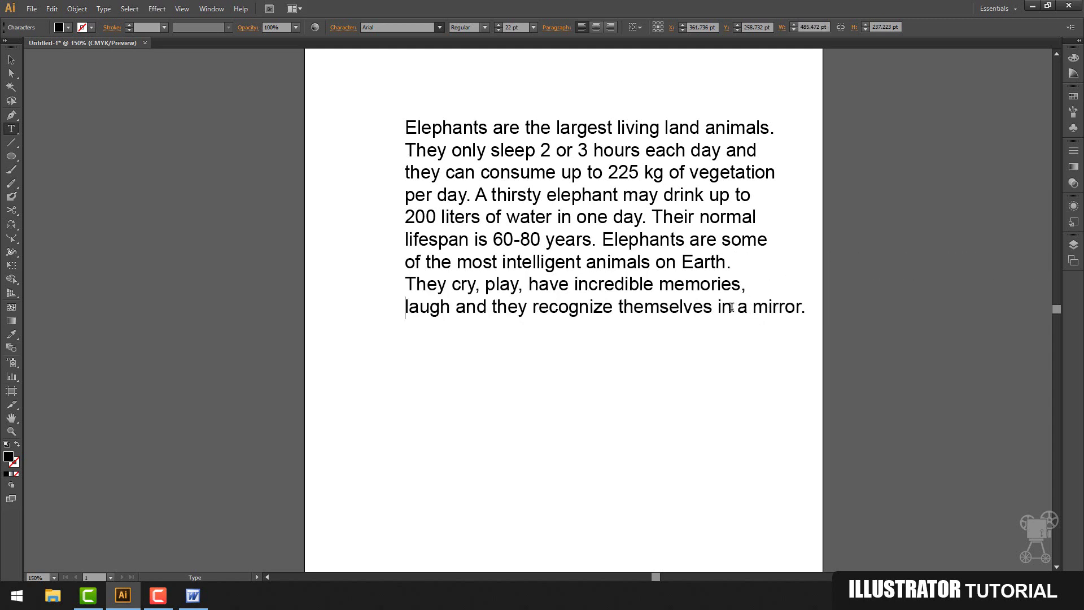
{"action": "left_click", "coordinate": [719, 307]}
{"action": "key", "text": "Return"}
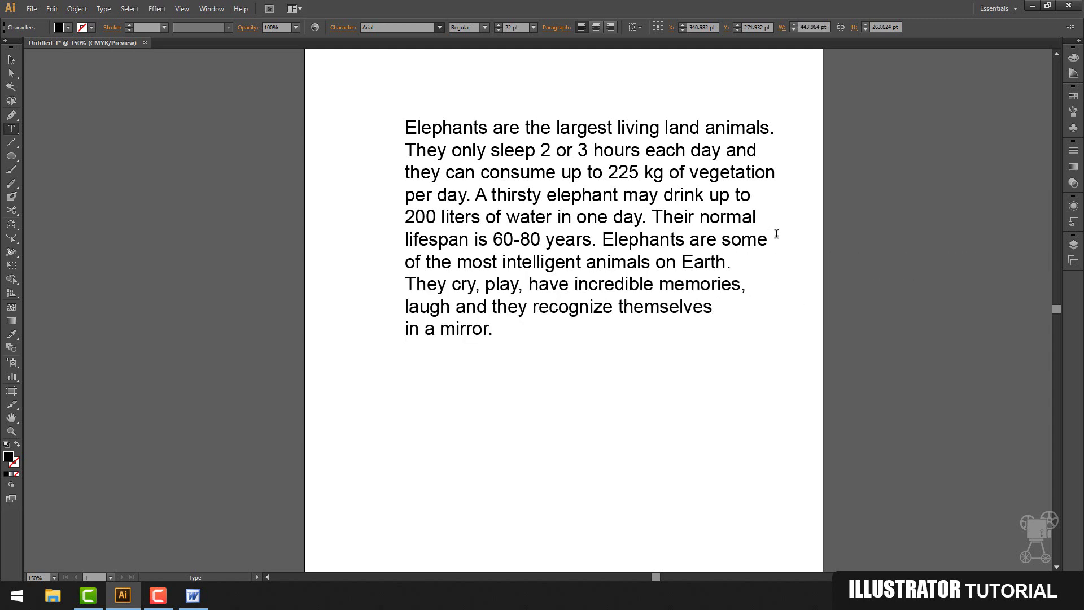
Step: Set the font size of the whole elephant paragraph to 18 pt
{"action": "key", "text": "ctrl+a"}
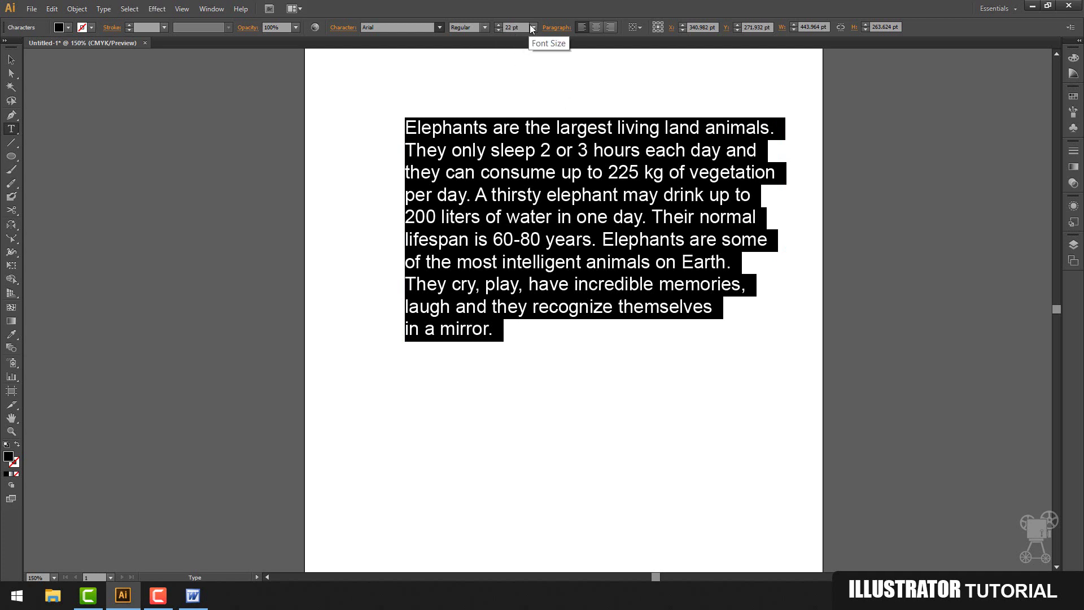
{"action": "left_click", "coordinate": [533, 27]}
{"action": "left_click", "coordinate": [551, 156]}
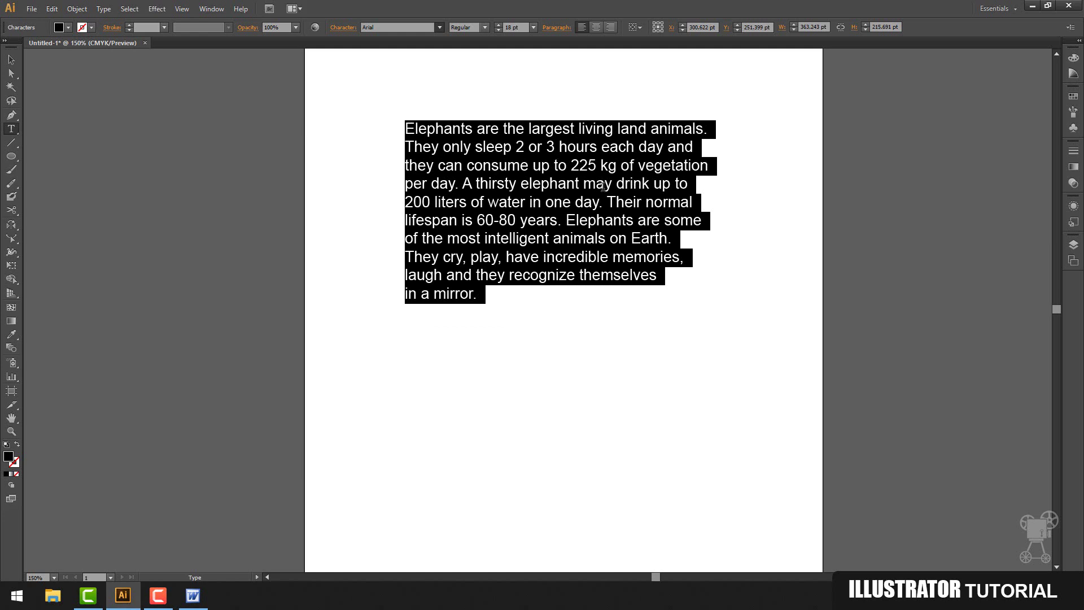
Step: Scale the selected text up in steps to 24 pt and back down to 18 pt
{"action": "key", "text": "ctrl"}
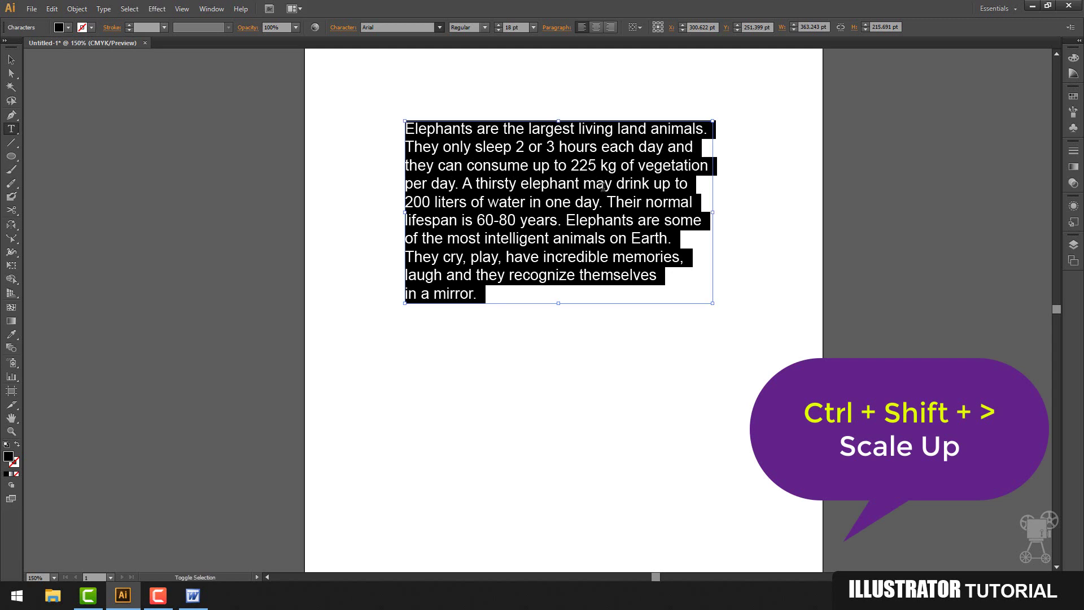
{"action": "key", "text": "ctrl+shift+period"}
{"action": "key", "text": "ctrl+shift+period"}
{"action": "key", "text": "ctrl+shift+period"}
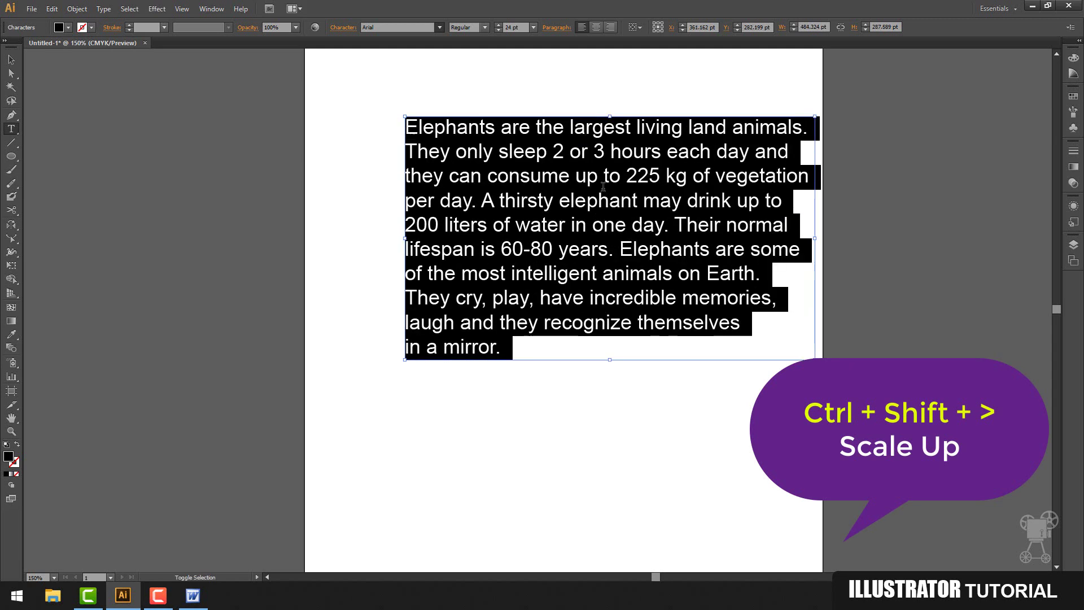
{"action": "key", "text": "ctrl+shift+comma"}
{"action": "key", "text": "ctrl+shift+comma"}
{"action": "key", "text": "ctrl+shift+comma"}
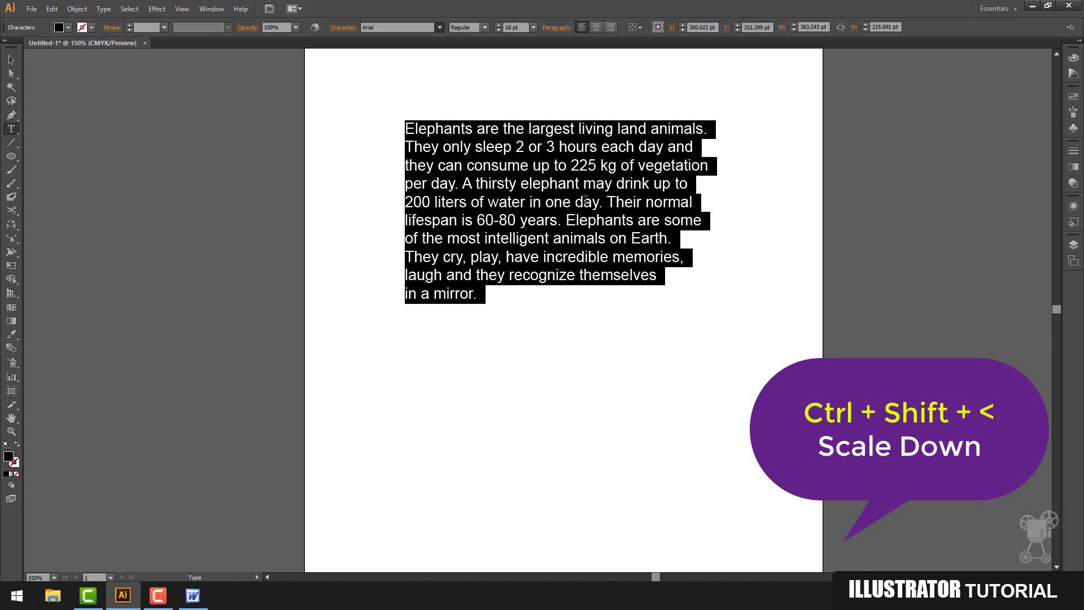
Step: Draw a circle about 268 pt in diameter below the paragraph with the Ellipse tool
{"action": "left_click", "coordinate": [11, 59]}
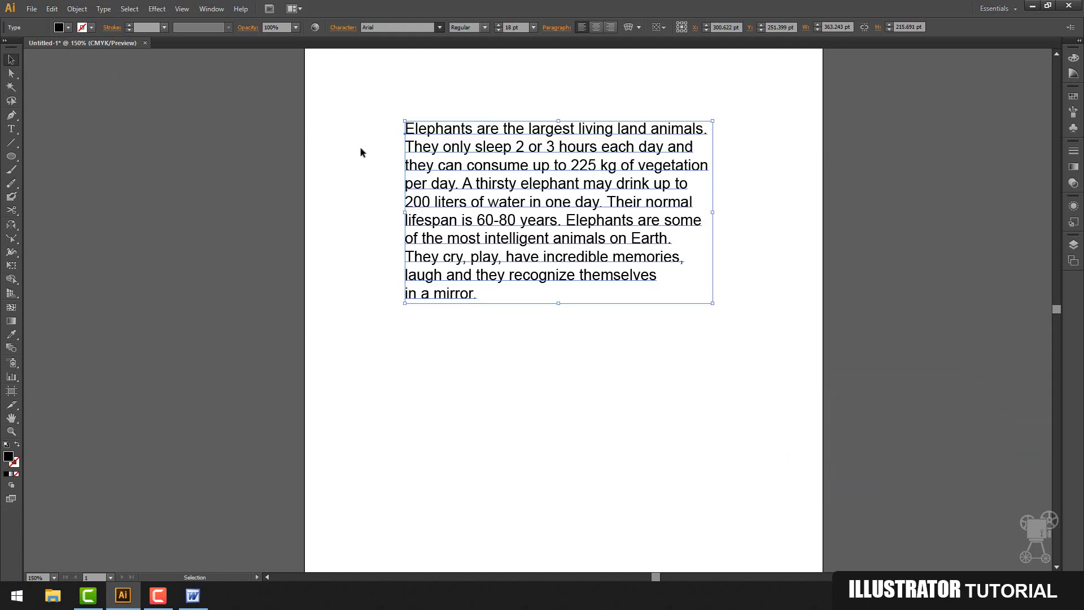
{"action": "left_click", "coordinate": [340, 205]}
{"action": "left_click_drag", "start_coordinate": [10, 129], "coordinate": [62, 143]}
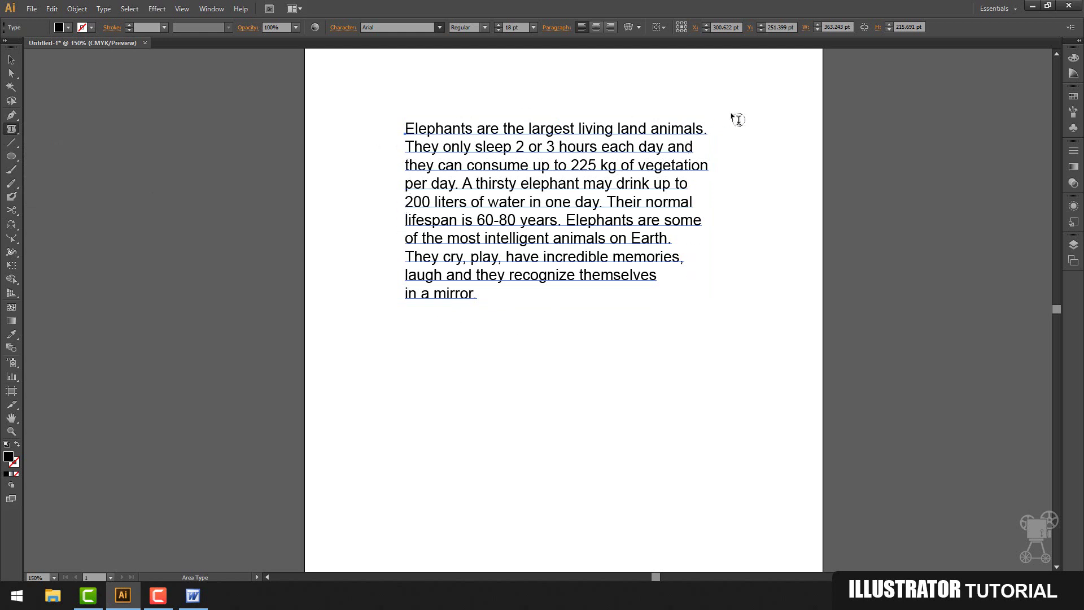
{"action": "left_click", "coordinate": [11, 156]}
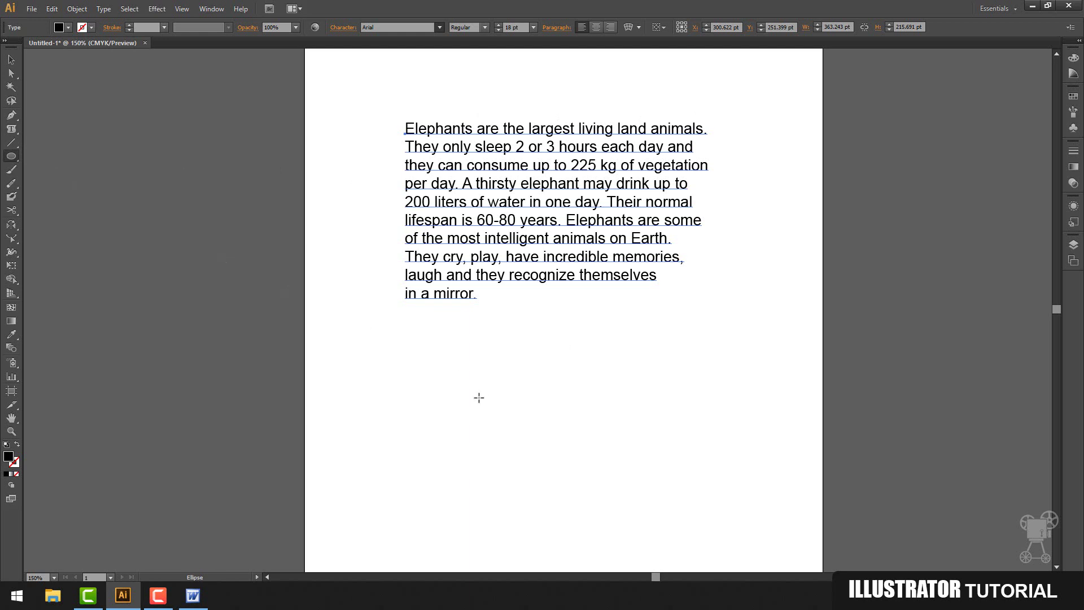
{"action": "left_click_drag", "start_coordinate": [361, 354], "coordinate": [588, 569]}
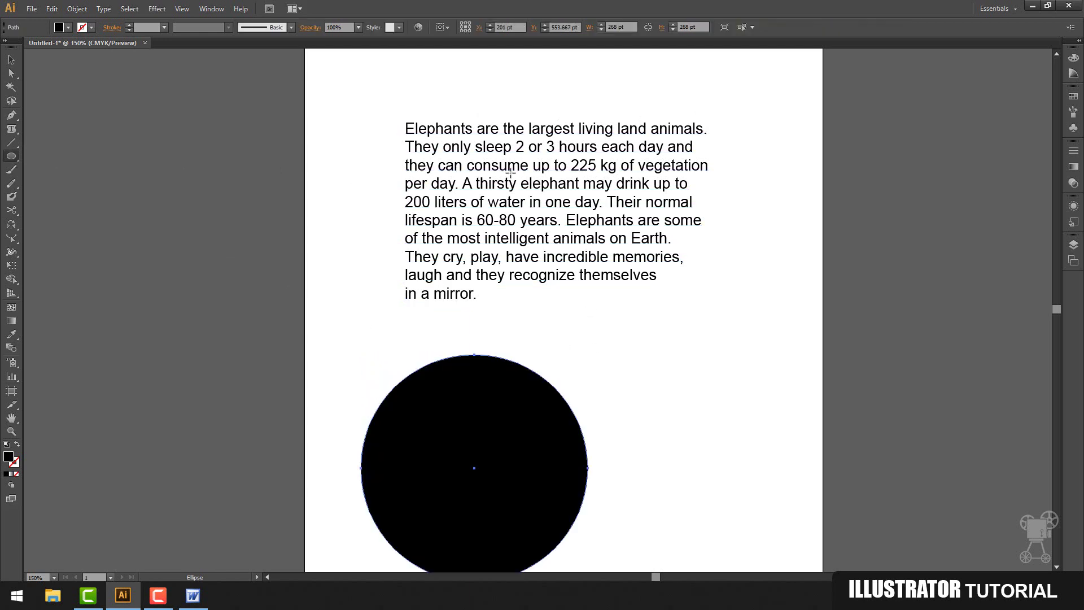
Step: Copy the entire text of the elephant paragraph and deselect it
{"action": "left_click", "coordinate": [12, 59]}
{"action": "left_click", "coordinate": [491, 164]}
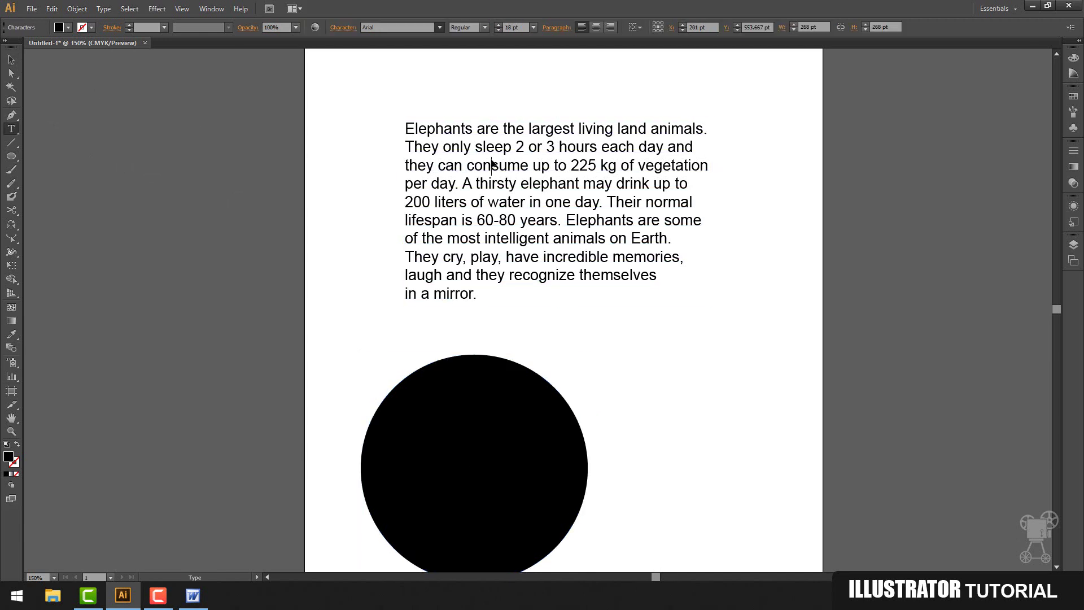
{"action": "key", "text": "ctrl+a"}
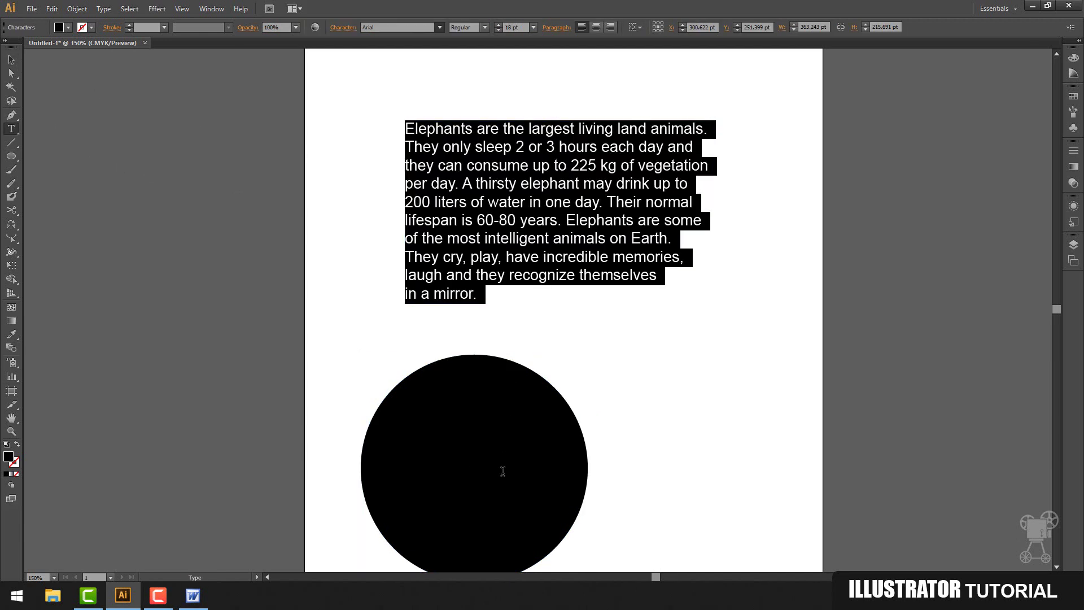
{"action": "key", "text": "Escape"}
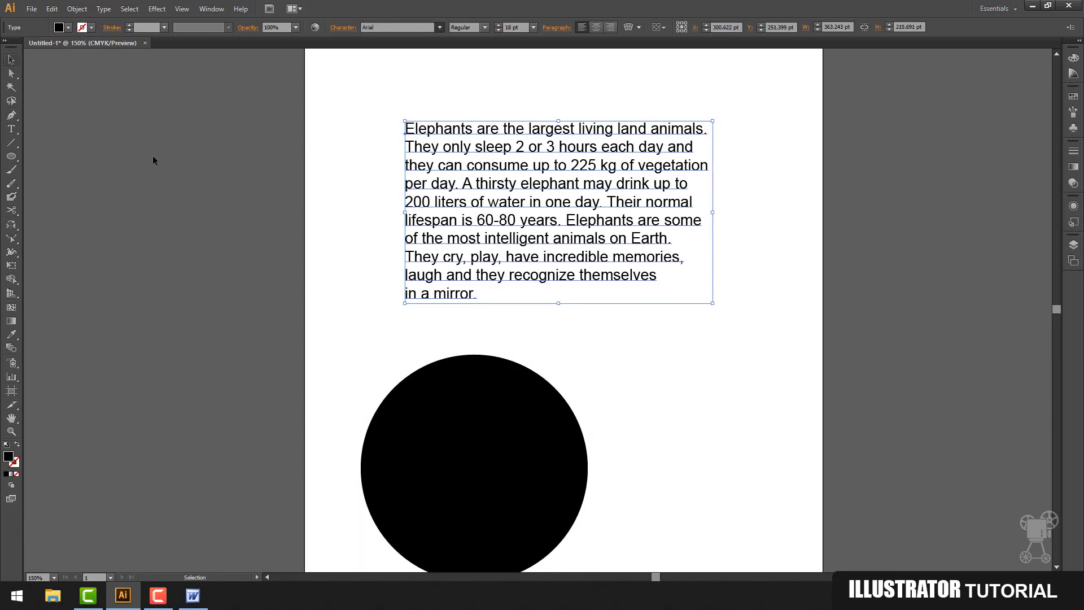
{"action": "left_click", "coordinate": [329, 340]}
Step: Convert the black circle into a text area with the Area Type tool and paste the elephant paragraph inside it
{"action": "left_click", "coordinate": [457, 401]}
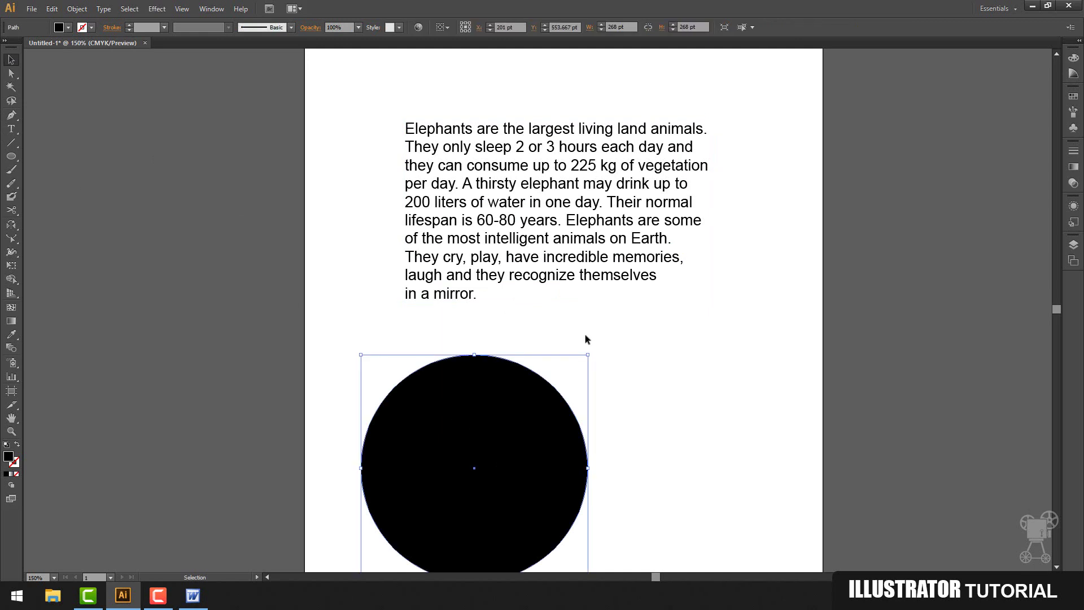
{"action": "scroll", "coordinate": [585, 339], "scroll_direction": "down", "scroll_amount": 4}
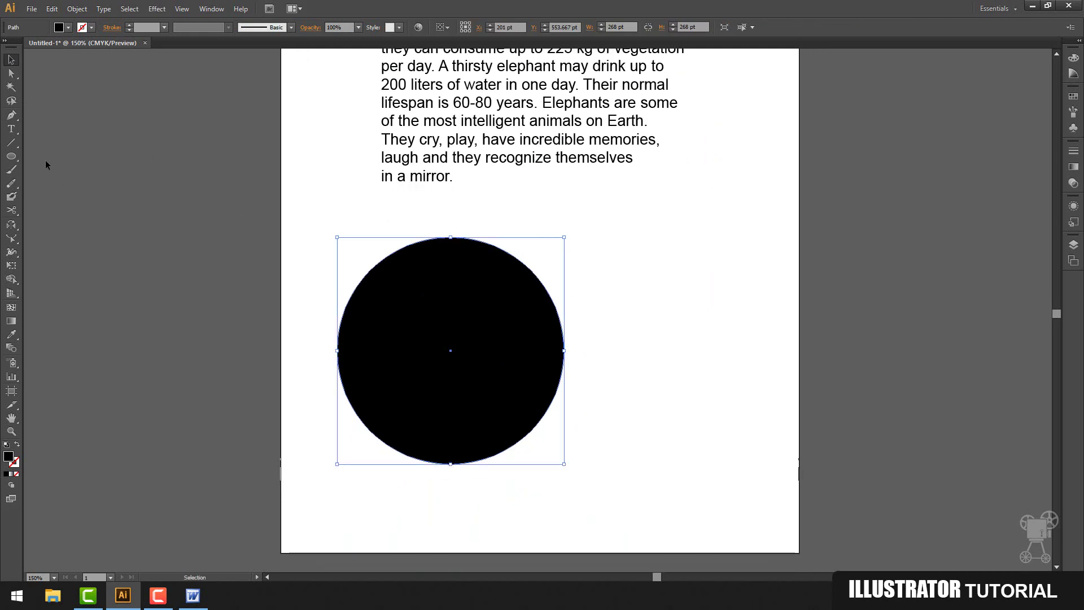
{"action": "left_click_drag", "start_coordinate": [12, 129], "coordinate": [51, 143]}
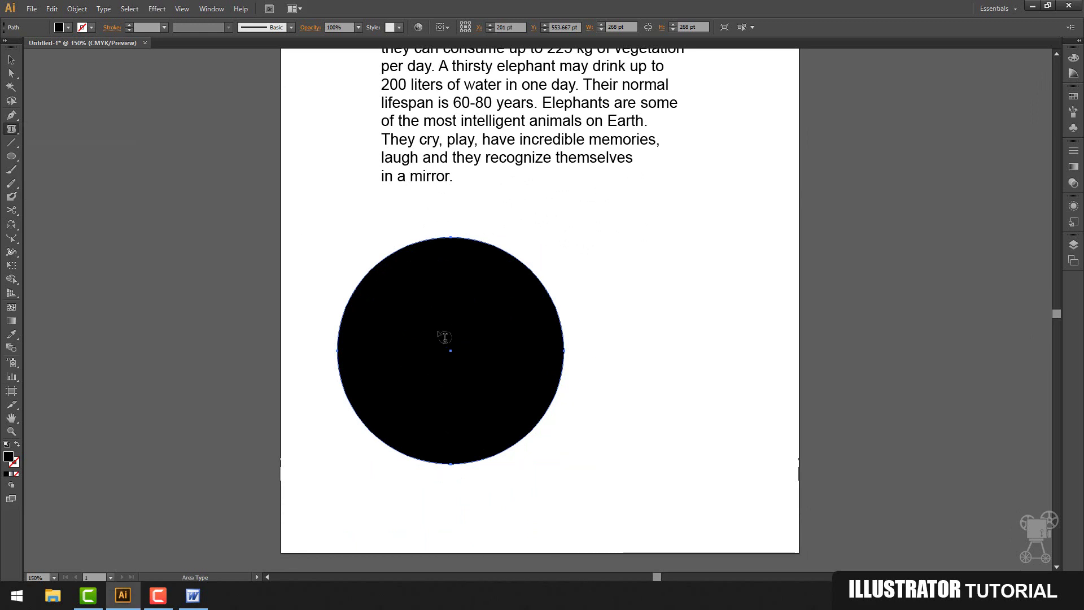
{"action": "left_click", "coordinate": [370, 264]}
{"action": "left_click", "coordinate": [659, 311]}
{"action": "left_click", "coordinate": [379, 267]}
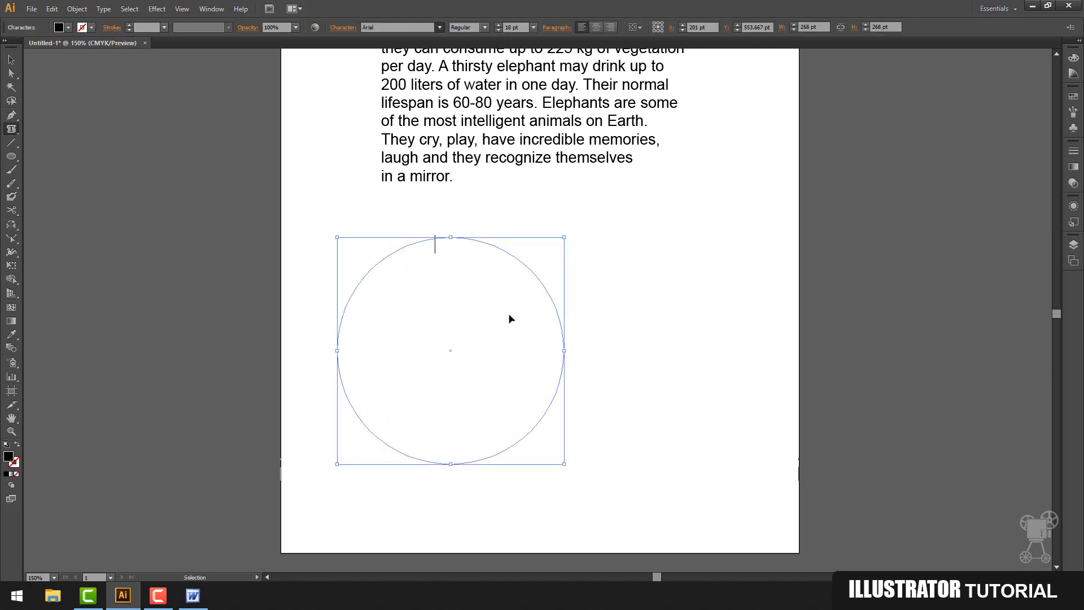
{"action": "key", "text": "ctrl+v"}
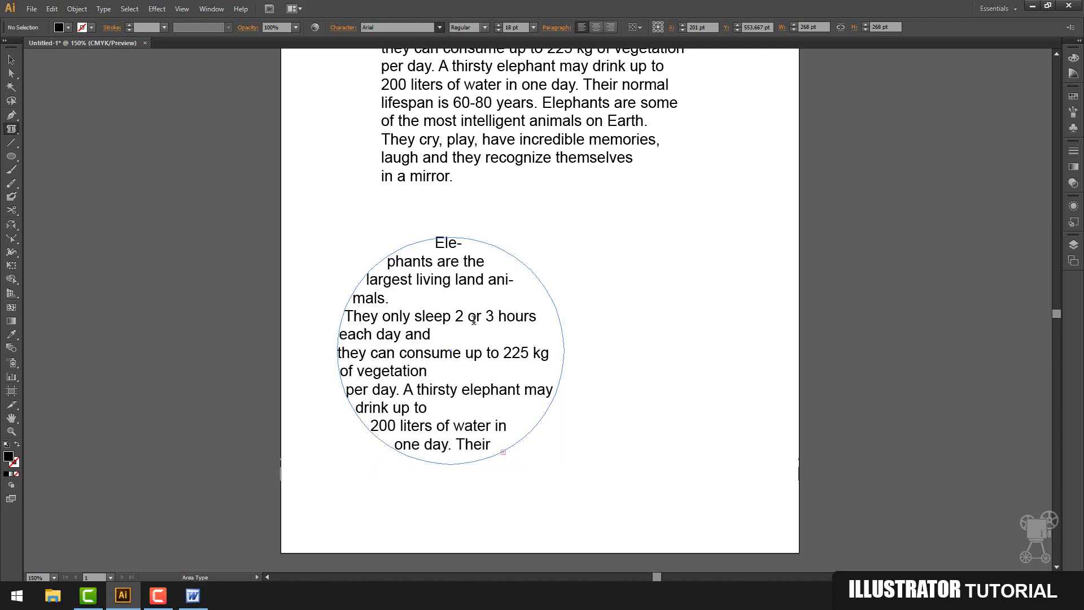
Step: Scale all the text inside the circle down to 10 pt so the paragraph fits
{"action": "key", "text": "ctrl+a"}
{"action": "key", "text": "ctrl+shift+comma"}
{"action": "key", "text": "ctrl+shift+comma"}
{"action": "key", "text": "ctrl+shift+comma"}
{"action": "key", "text": "ctrl+shift+comma"}
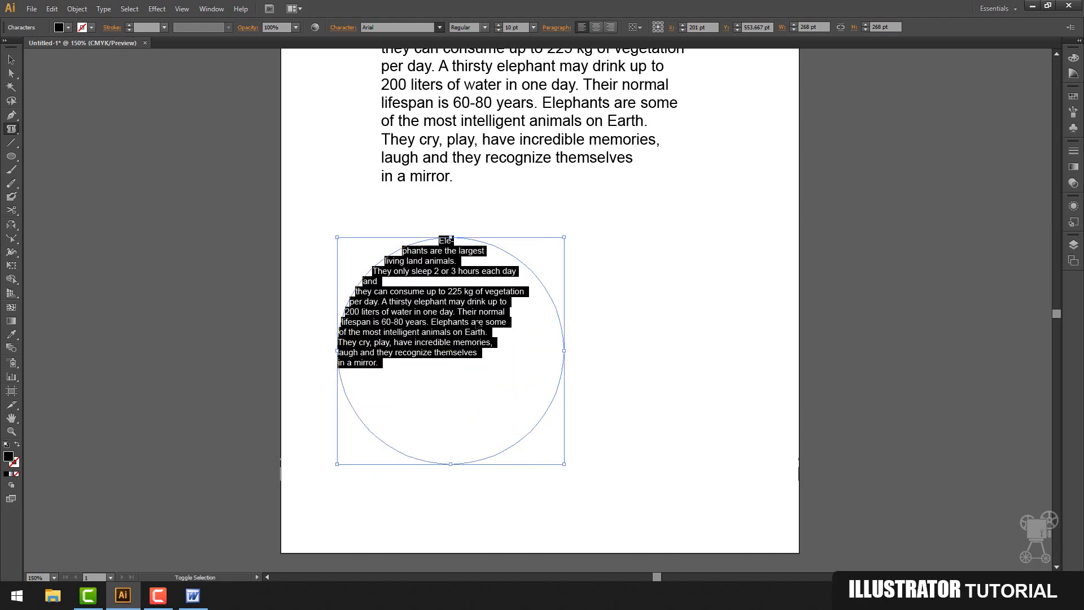
{"action": "key", "text": "ctrl+shift+period"}
{"action": "key", "text": "ctrl+shift+comma"}
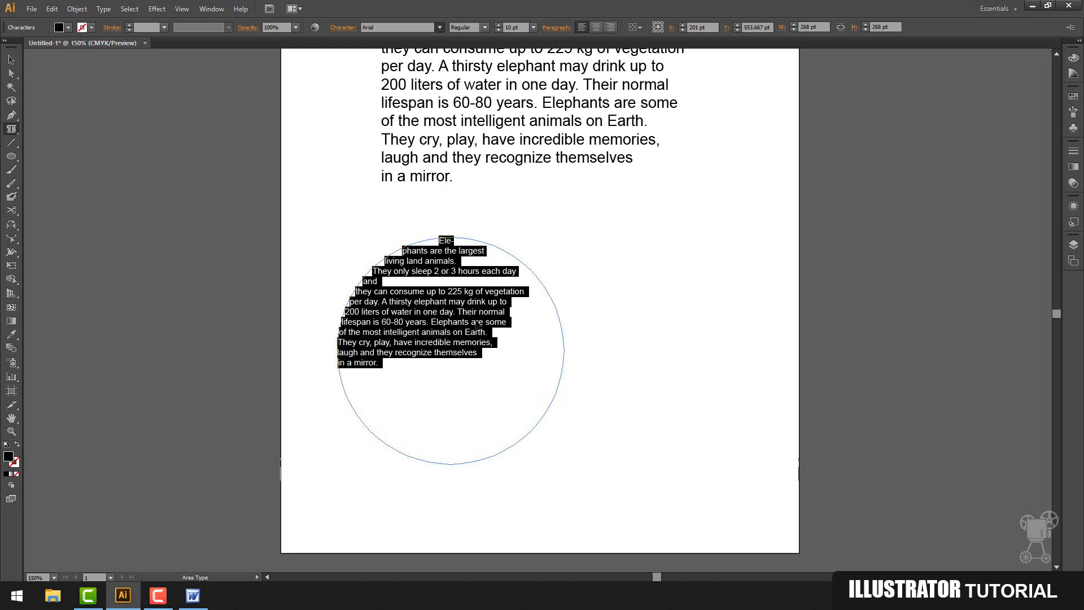
Step: Move the circular text area up and to the left, to about X 177 pt, Y 528 pt
{"action": "left_click", "coordinate": [11, 59]}
{"action": "left_click", "coordinate": [316, 265]}
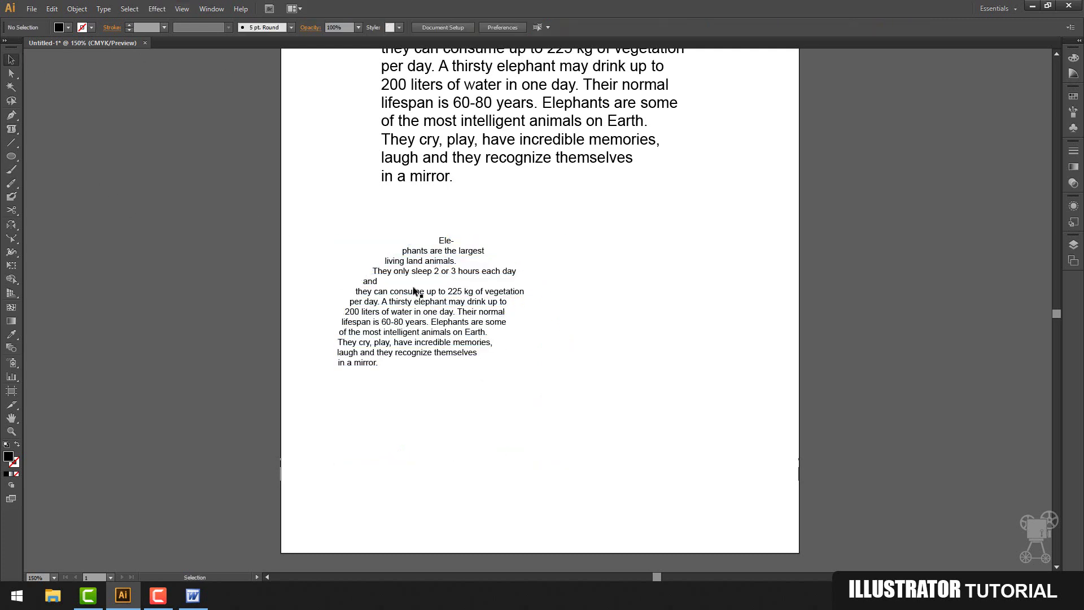
{"action": "left_click", "coordinate": [459, 323]}
{"action": "left_click_drag", "start_coordinate": [458, 323], "coordinate": [440, 306]}
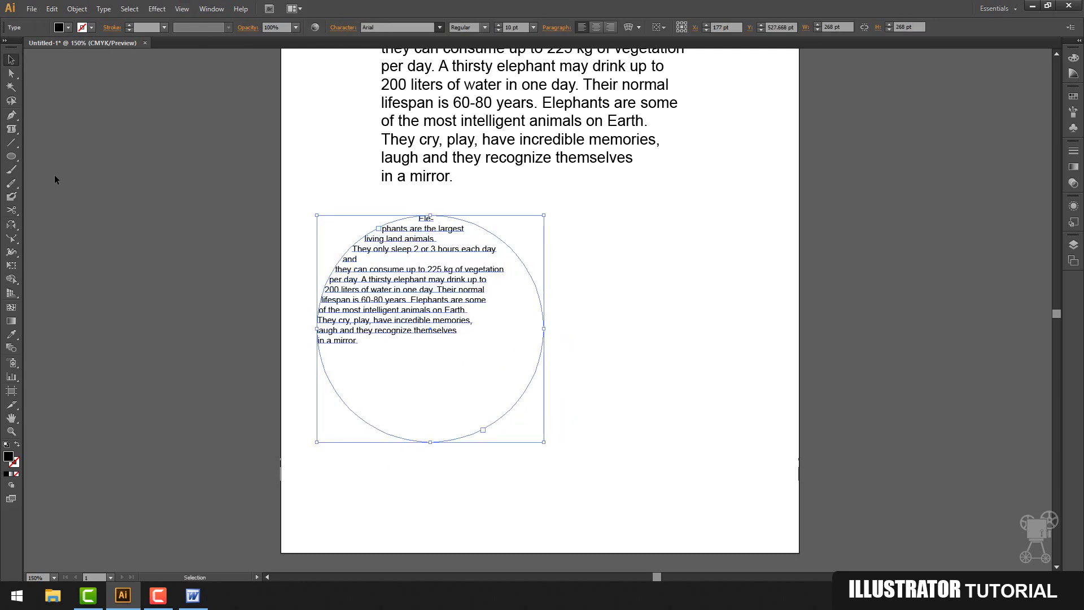
Step: Draw a black circle about 201 pt in diameter on the empty area to the right of the circular elephant text
{"action": "left_click_drag", "start_coordinate": [11, 129], "coordinate": [83, 151]}
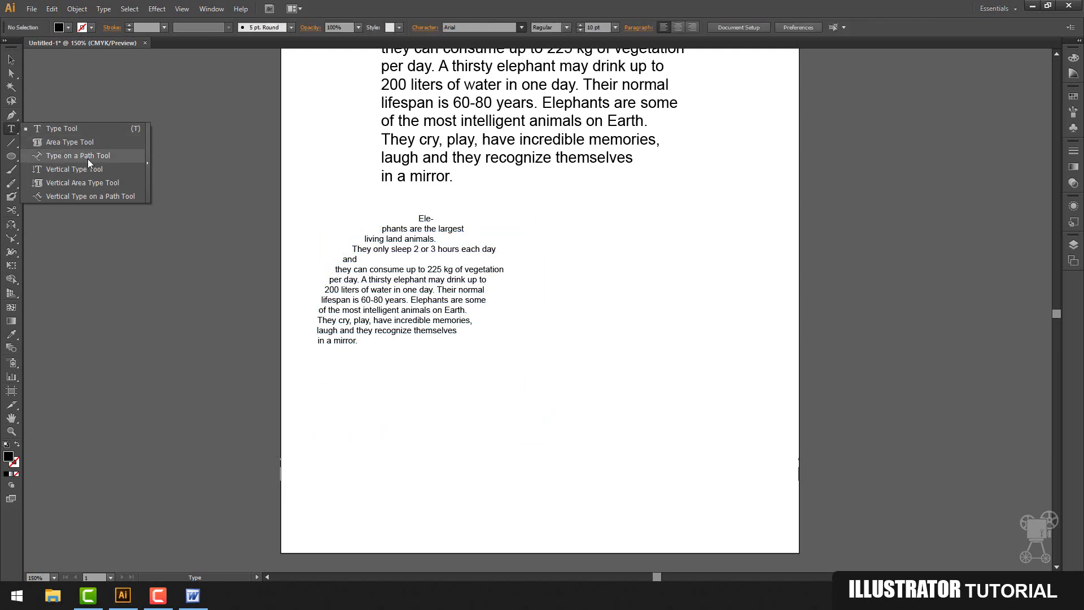
{"action": "left_click_drag", "start_coordinate": [88, 161], "coordinate": [88, 160]}
{"action": "left_click", "coordinate": [11, 156]}
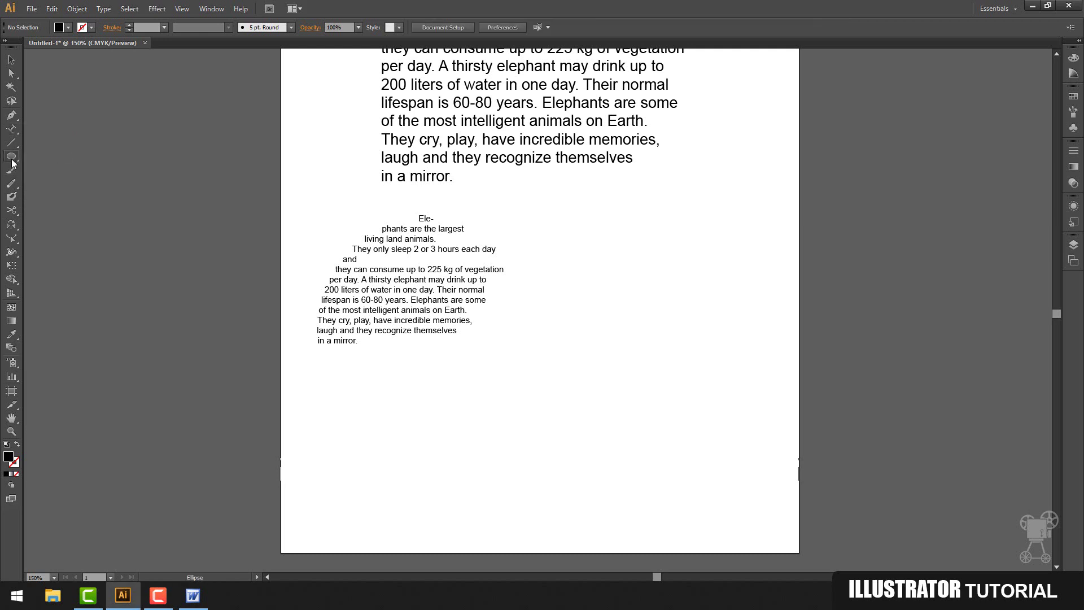
{"action": "left_click_drag", "start_coordinate": [612, 236], "coordinate": [782, 406]}
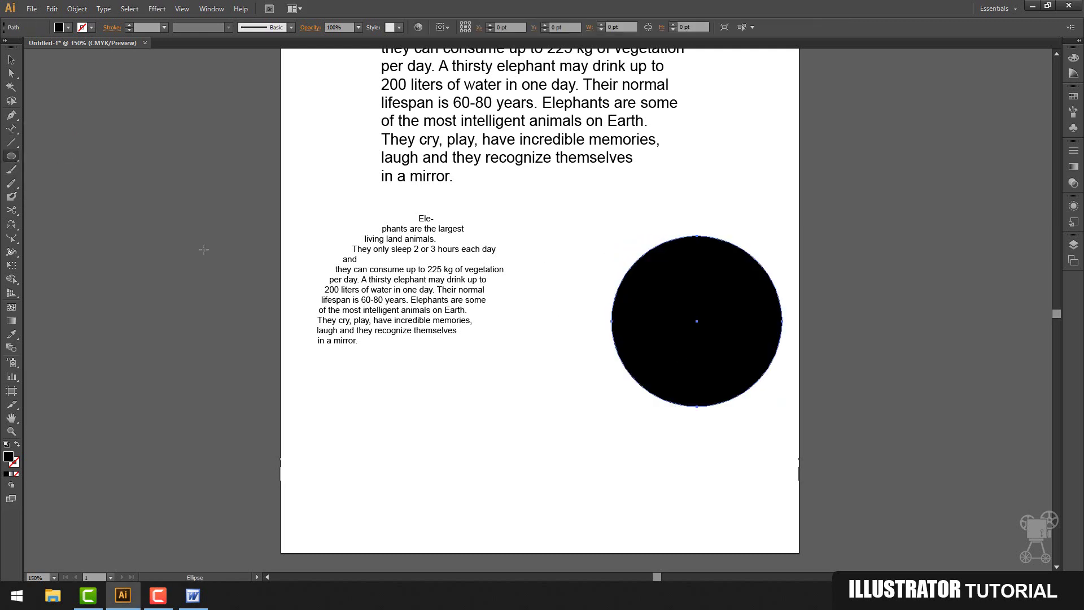
Step: Add the text ILLUSTRATOR USES along the circle's outline with the Type on a Path tool and enlarge it to 20 pt
{"action": "left_click_drag", "start_coordinate": [11, 128], "coordinate": [49, 158]}
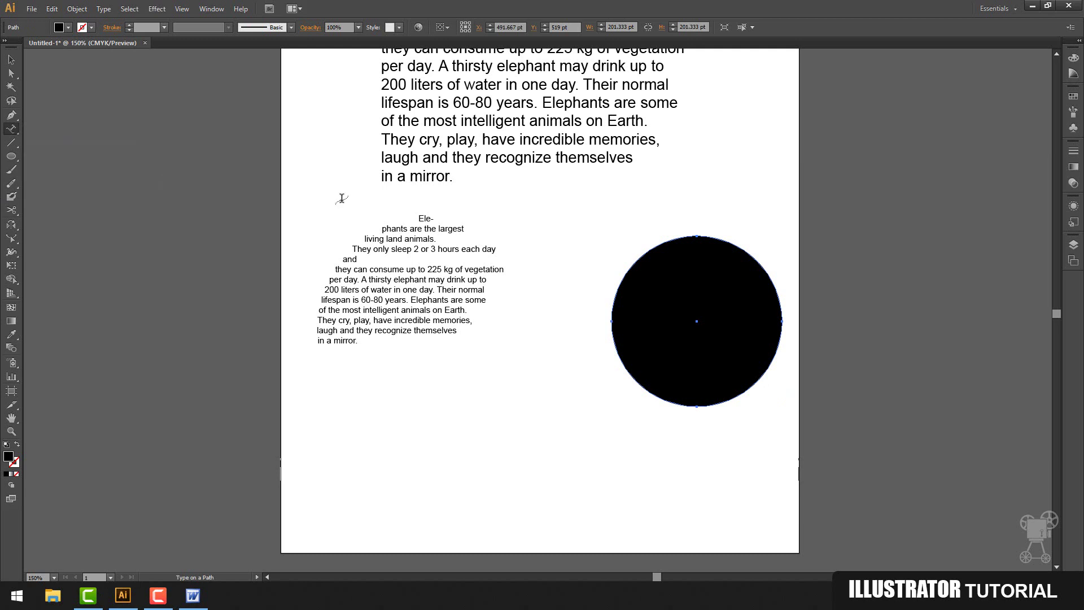
{"action": "left_click", "coordinate": [626, 269]}
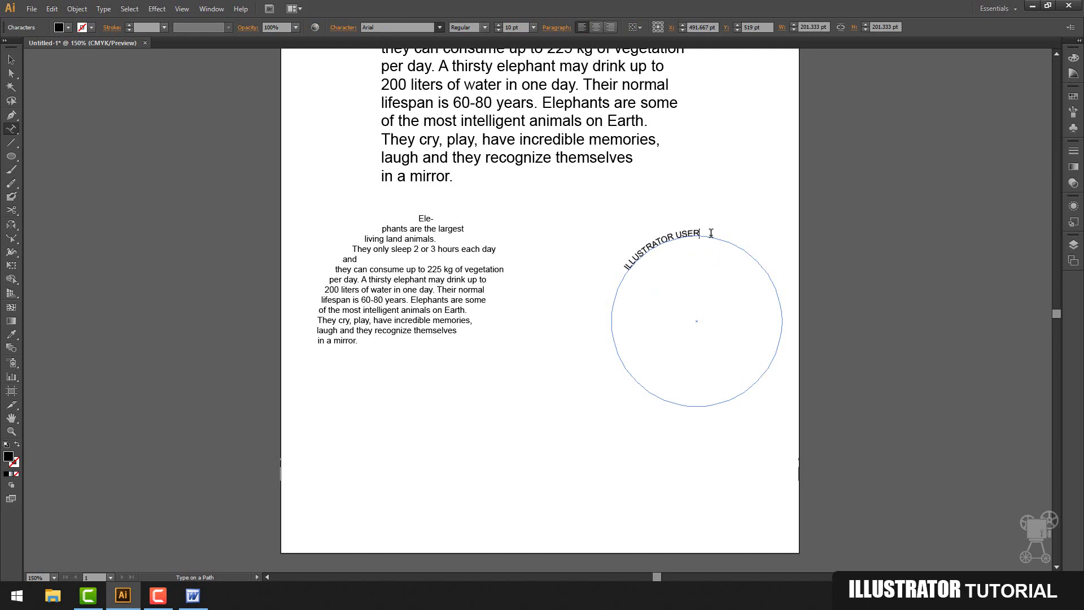
{"action": "key", "text": "ctrl+a"}
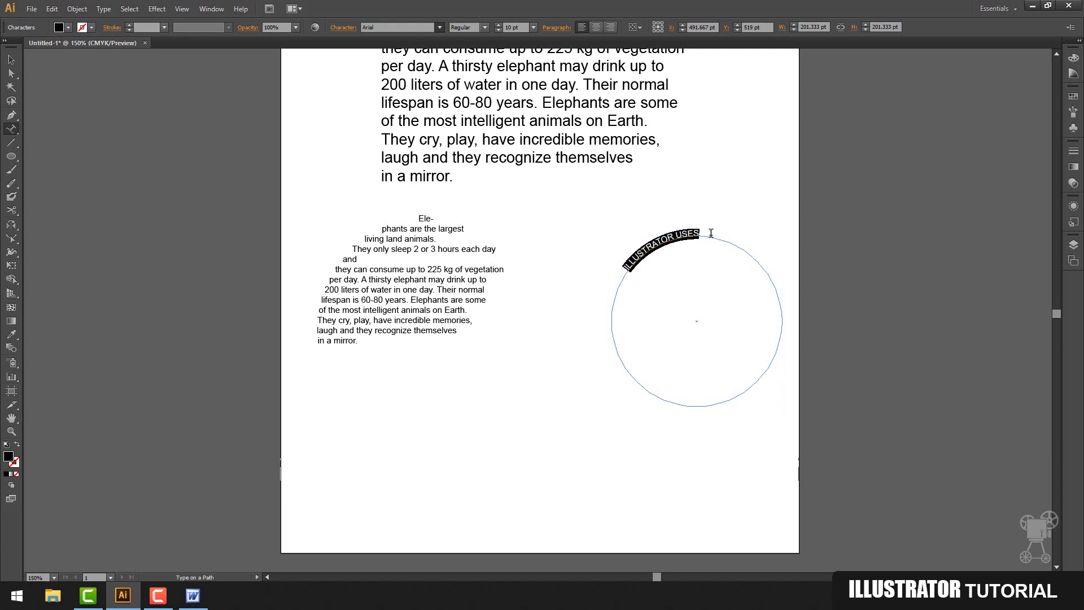
{"action": "key", "text": "ctrl+shift+period"}
{"action": "key", "text": "ctrl+shift+period"}
{"action": "key", "text": "ctrl+shift+period"}
{"action": "key", "text": "ctrl+shift+period"}
{"action": "key", "text": "ctrl+shift+period"}
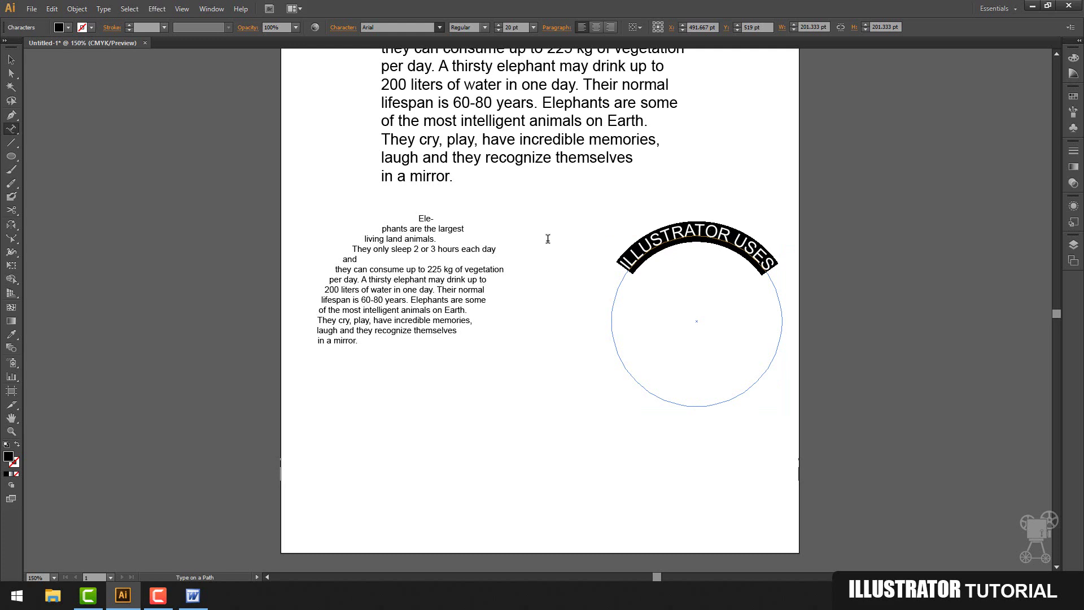
Step: Move the path text to about X 434 pt, Y 538 pt and flip it to the inside of the circle, along the lower arc
{"action": "left_click", "coordinate": [11, 60]}
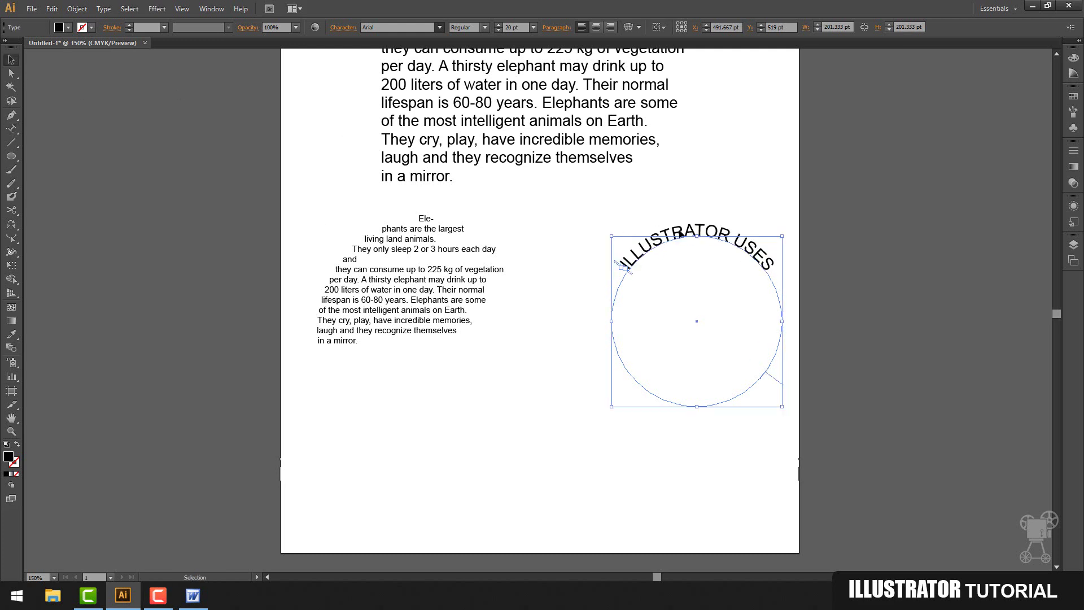
{"action": "left_click_drag", "start_coordinate": [680, 233], "coordinate": [632, 249]}
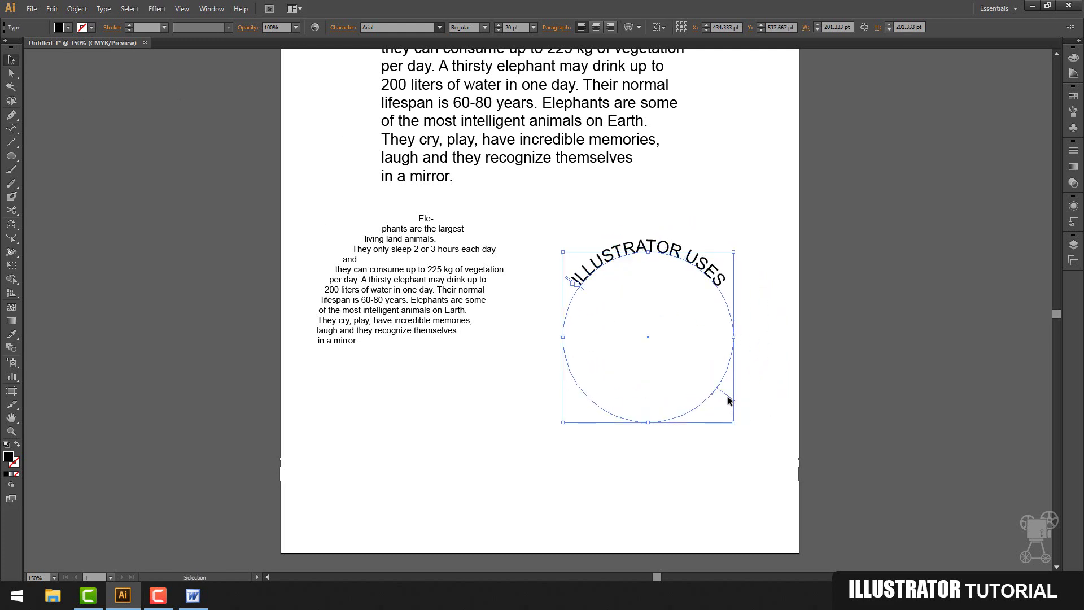
{"action": "left_click_drag", "start_coordinate": [727, 400], "coordinate": [625, 337]}
{"action": "left_click_drag", "start_coordinate": [722, 337], "coordinate": [716, 301]}
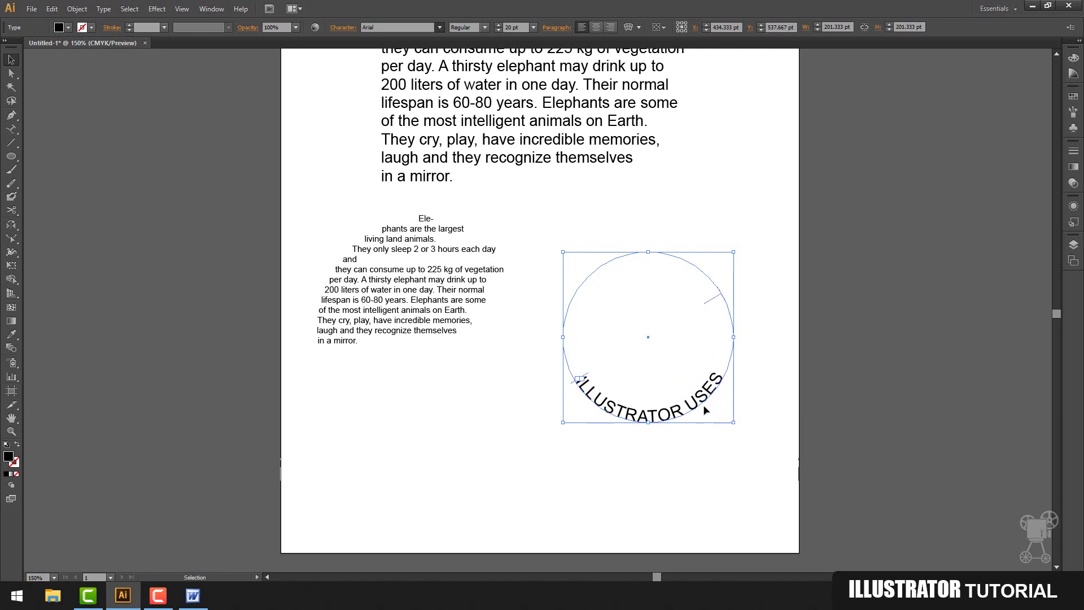
Step: Move the curved path text to about X 608 pt, Y 378 pt and the circular paragraph to about X 150 pt, Y 538 pt
{"action": "left_click_drag", "start_coordinate": [710, 413], "coordinate": [845, 261]}
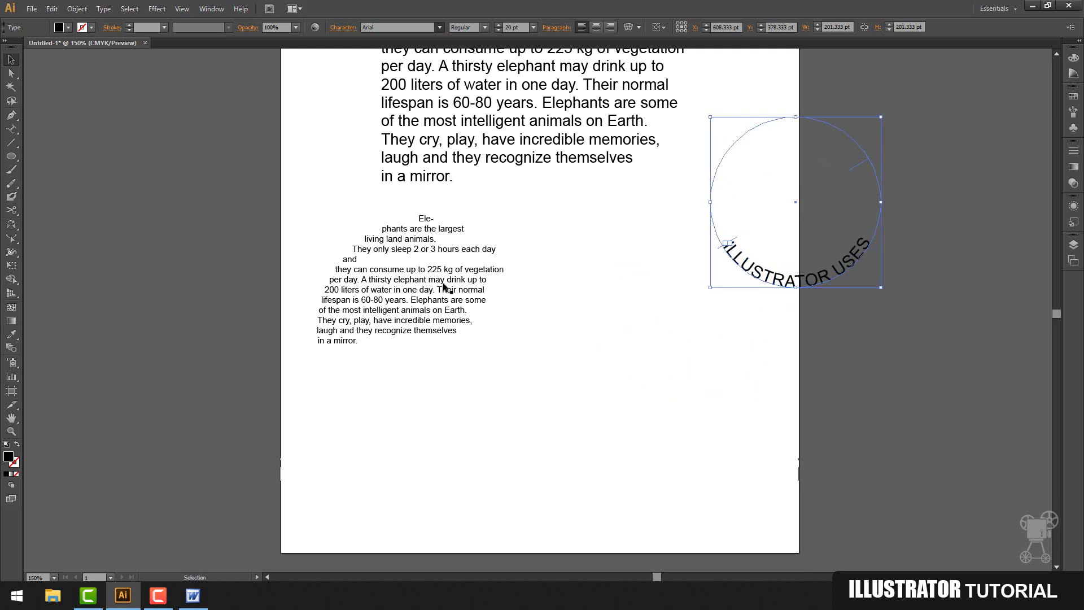
{"action": "left_click", "coordinate": [499, 324]}
{"action": "left_click_drag", "start_coordinate": [467, 342], "coordinate": [444, 350]}
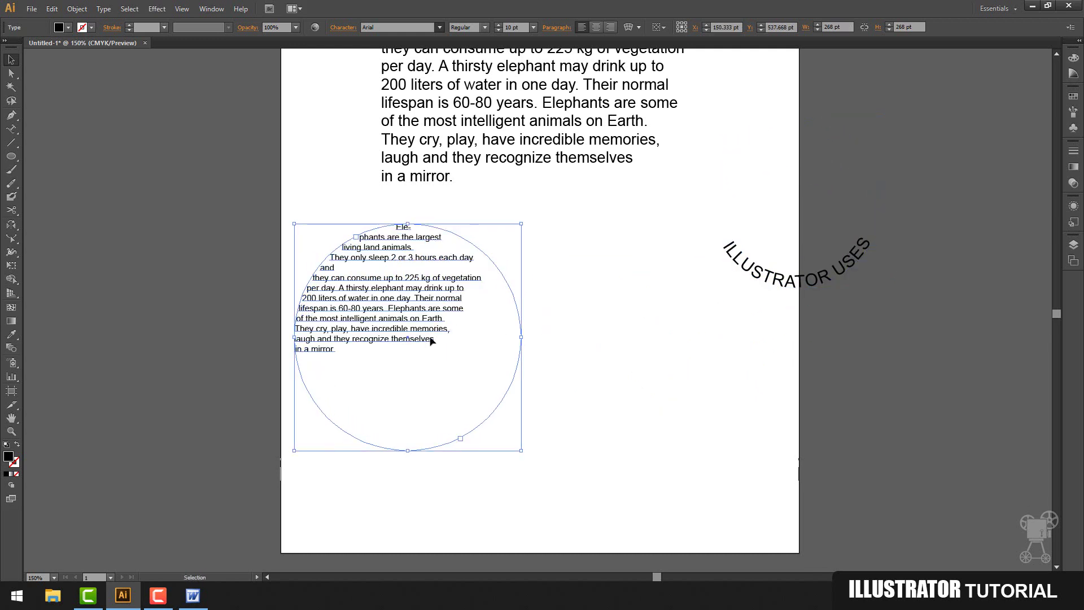
Step: Draw a black circle about 263 pt in diameter over the artboard's lower right corner
{"action": "left_click", "coordinate": [12, 129]}
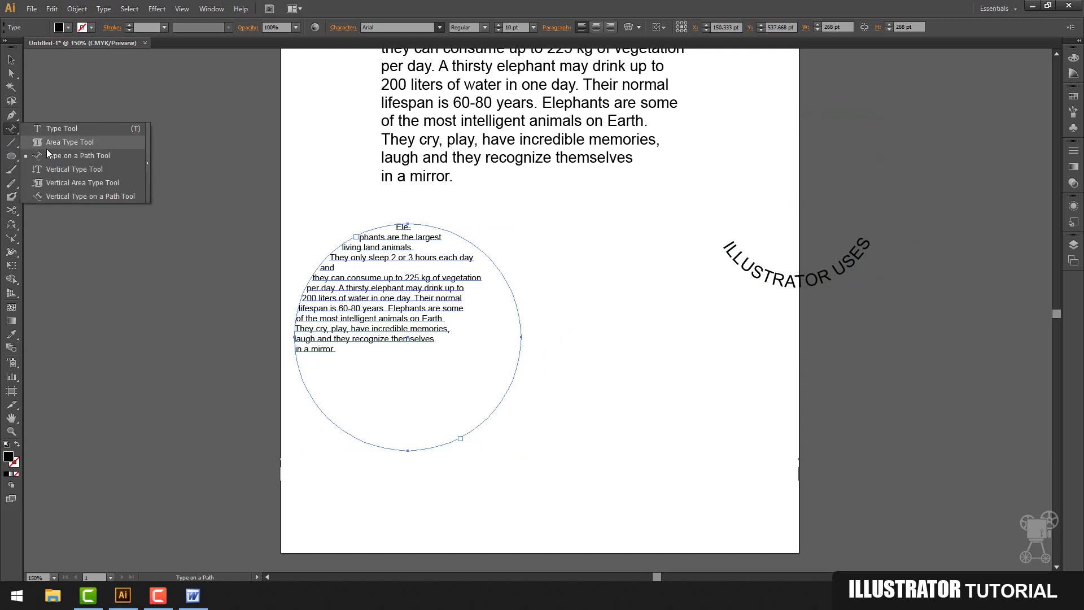
{"action": "left_click", "coordinate": [50, 184]}
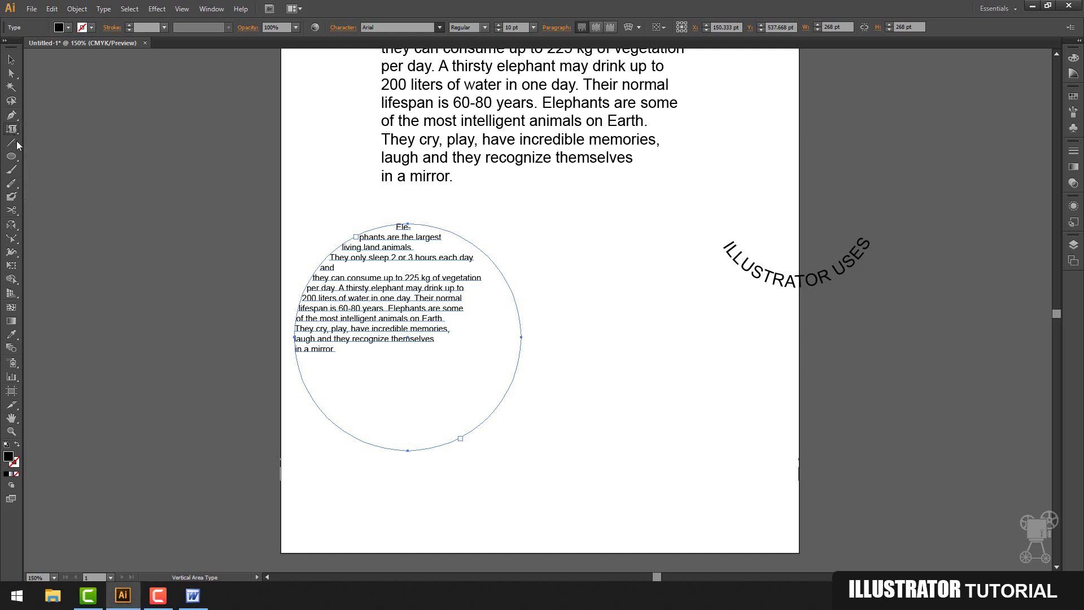
{"action": "key", "text": "l"}
{"action": "left_click", "coordinate": [645, 380]}
{"action": "left_click_drag", "start_coordinate": [689, 424], "coordinate": [848, 581]}
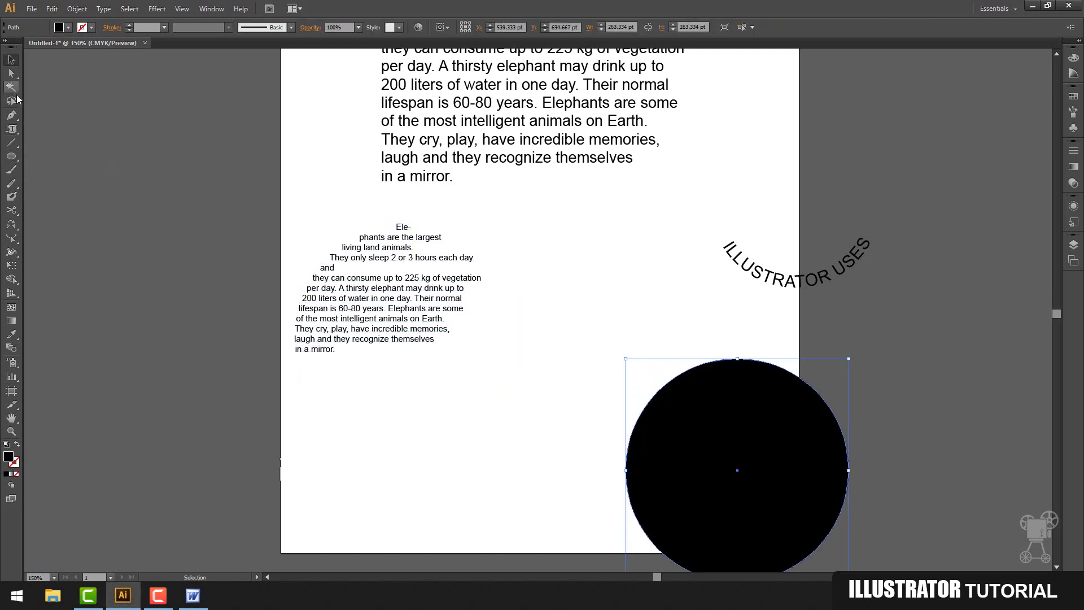
Step: Convert the new black circle into a vertical text area with the Vertical Area Type tool and paste the elephant paragraph inside it
{"action": "left_click", "coordinate": [12, 129]}
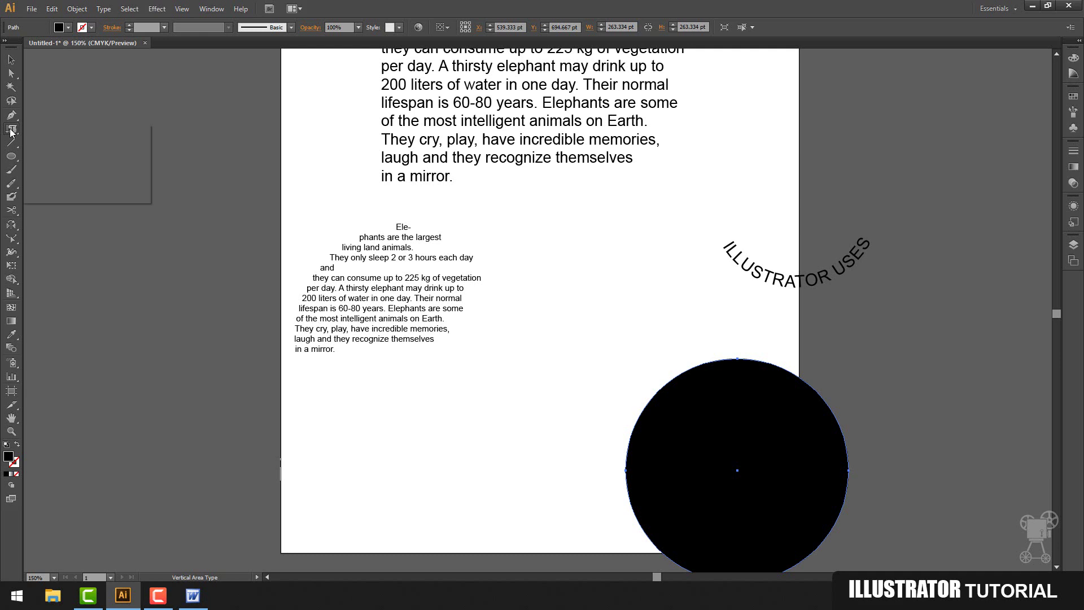
{"action": "left_click", "coordinate": [672, 400]}
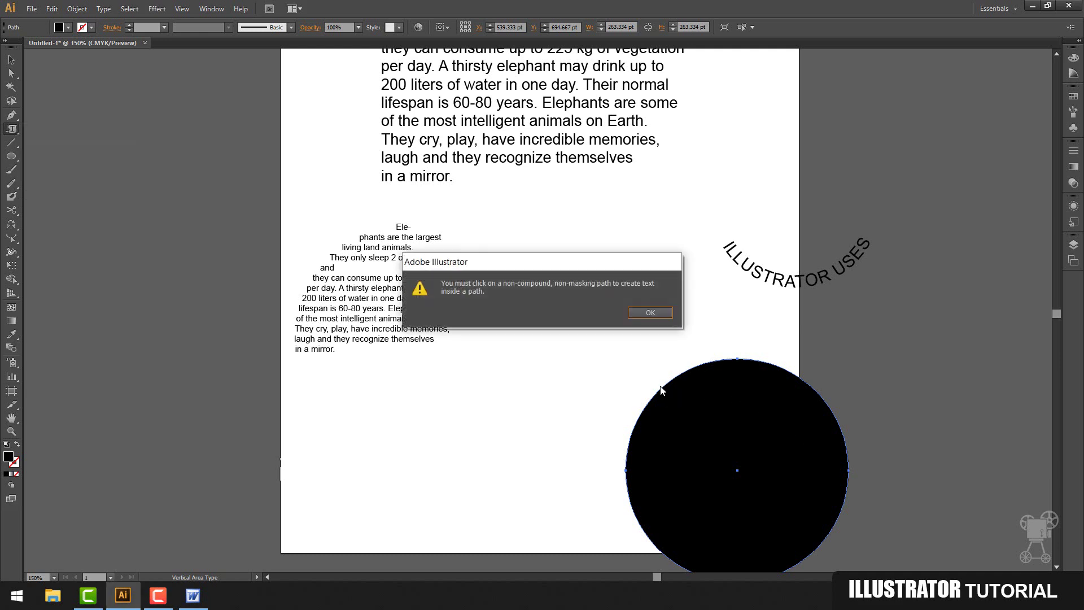
{"action": "key", "text": "Return"}
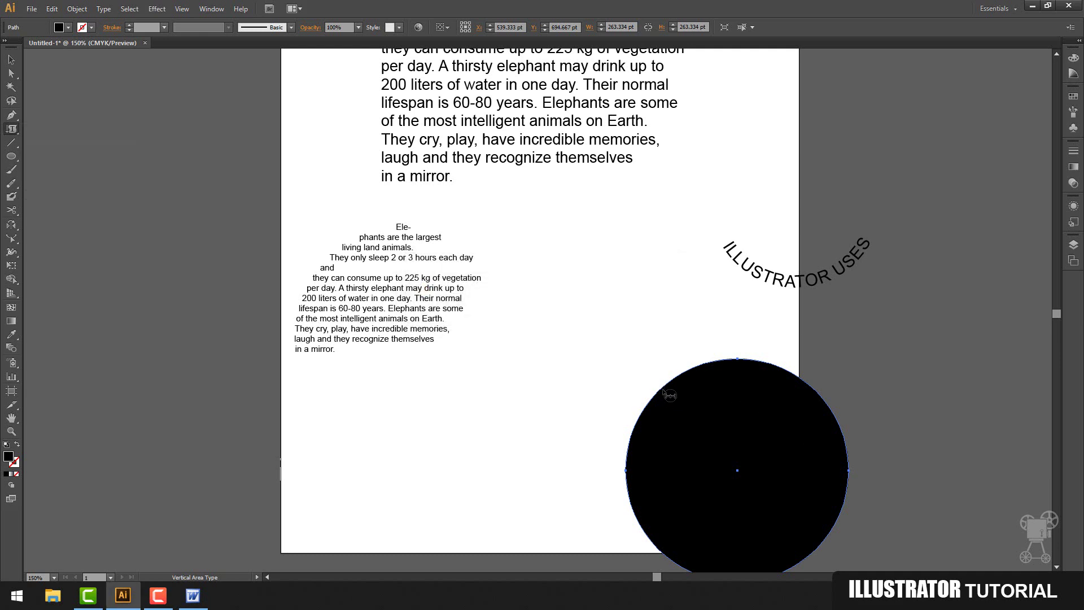
{"action": "left_click", "coordinate": [663, 392]}
{"action": "type", "text": "Elephants are the largest living land animals. They only sleep 2 or 3 hours each day and they can consume up to 225 kg of vegetation per day. A thirsty elephant may drink up to 200 liters of water in one day. Their normal lifespan is 60-80 years. Elephants are some of the most intelligent animals on Earth. They cry, play, have incredible memories, laugh and they recognize themselves in a mirror."}
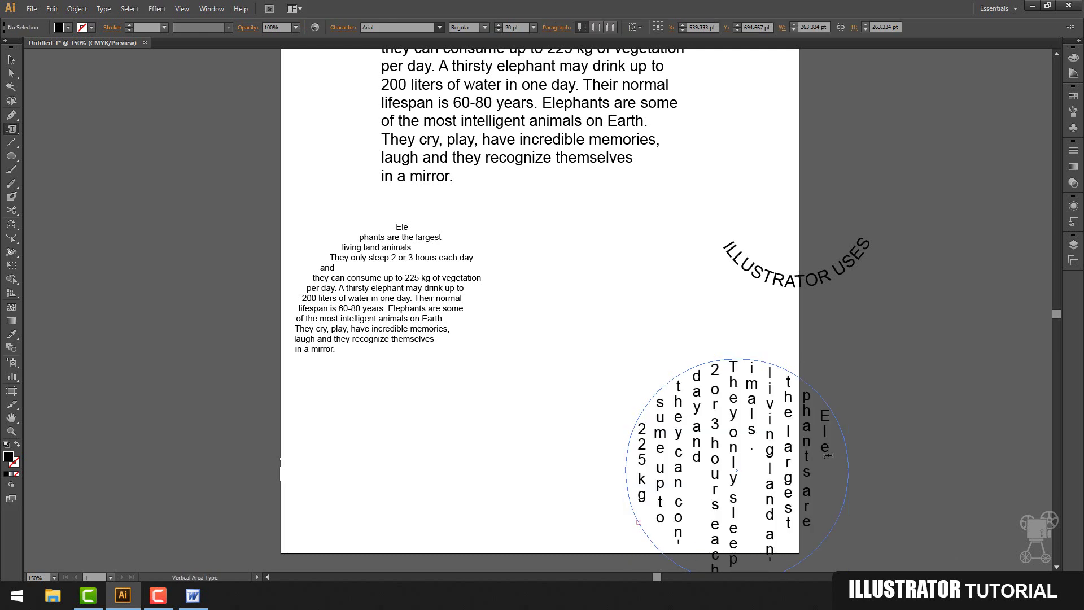
Step: Select all the vertical text in the circle and scale it down to 8 pt
{"action": "key", "text": "ctrl+a"}
{"action": "key", "text": "ctrl+shift+comma"}
{"action": "key", "text": "ctrl+shift+comma"}
{"action": "key", "text": "ctrl+shift+comma"}
{"action": "key", "text": "ctrl+shift+comma"}
{"action": "key", "text": "ctrl+shift+comma"}
{"action": "key", "text": "ctrl+shift+comma"}
{"action": "key", "text": "ctrl+shift+comma"}
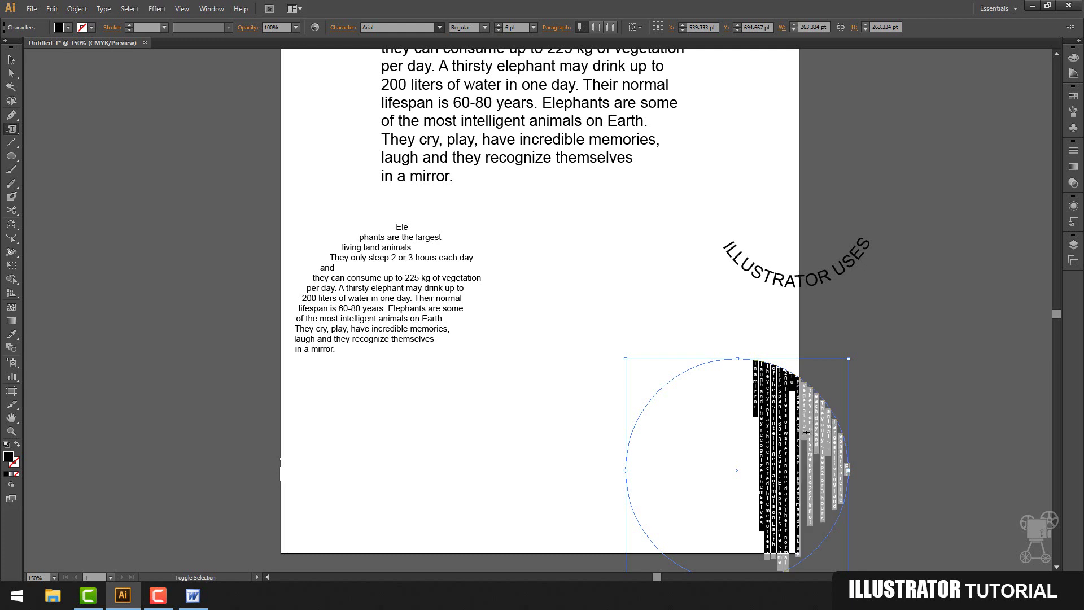
{"action": "key", "text": "ctrl+shift+period"}
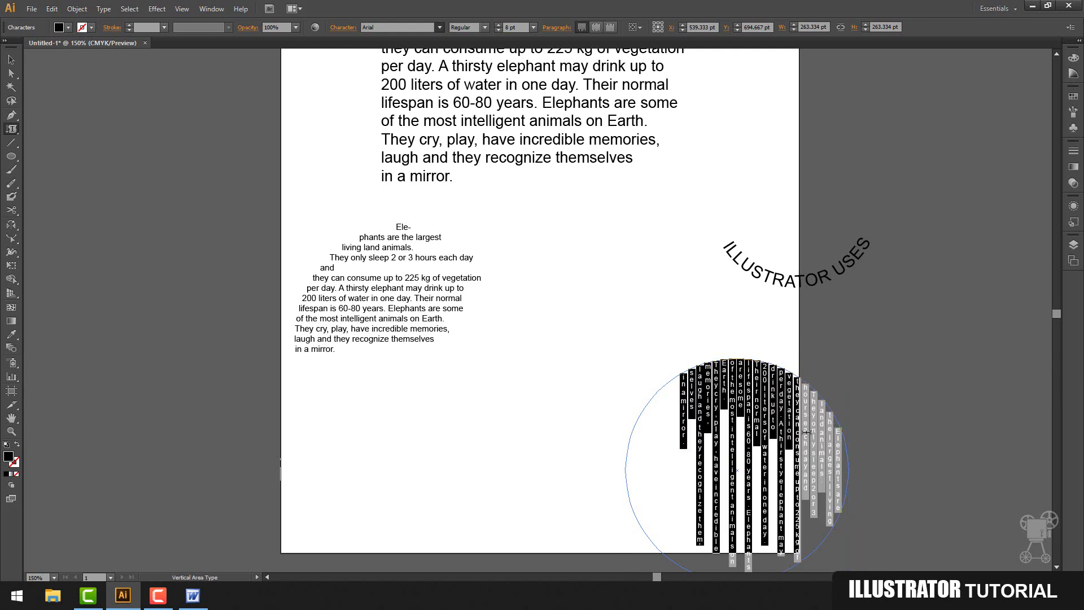
Step: Move the vertical text circle up and to the left, beside the circular elephant paragraph, and deselect it
{"action": "left_click", "coordinate": [11, 56]}
{"action": "left_click_drag", "start_coordinate": [763, 388], "coordinate": [654, 240]}
{"action": "left_click", "coordinate": [787, 401]}
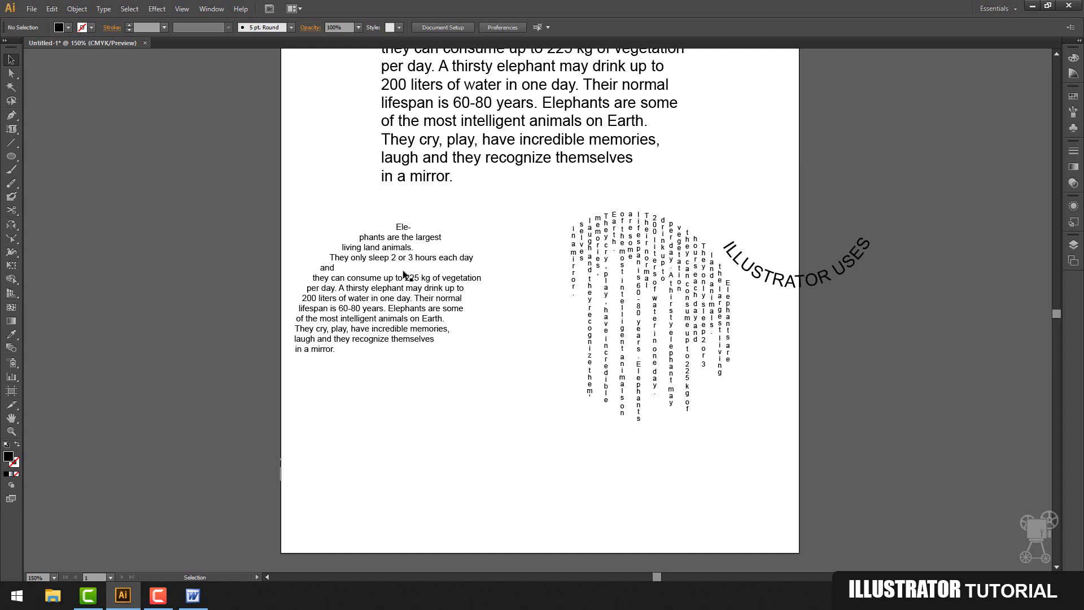
Step: Draw a black circle about 171 pt in diameter near the bottom middle of the artboard
{"action": "left_click_drag", "start_coordinate": [11, 128], "coordinate": [60, 196]}
{"action": "left_click", "coordinate": [12, 156]}
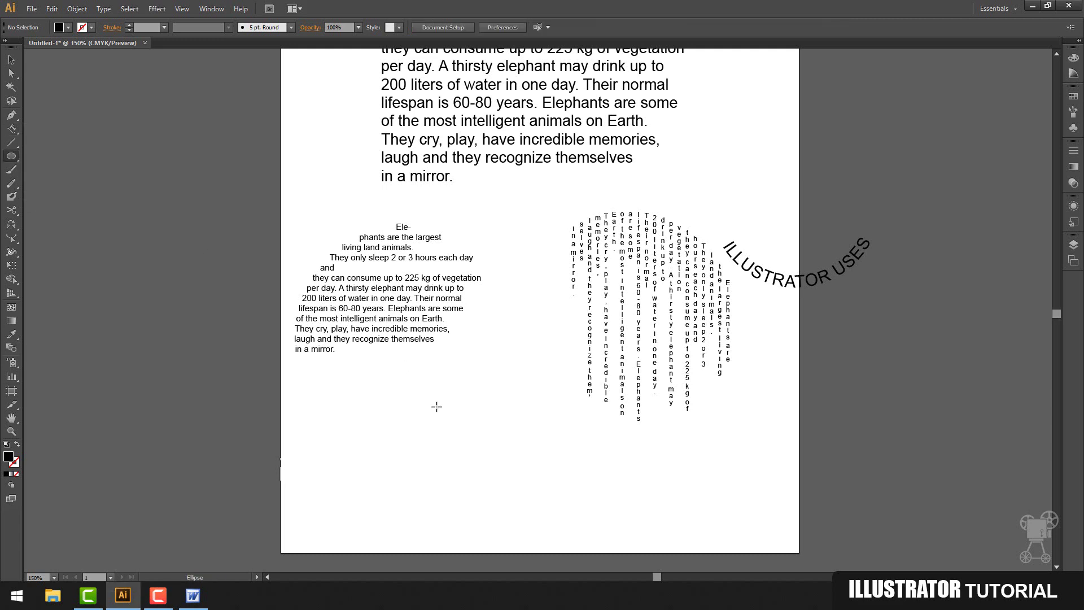
{"action": "left_click_drag", "start_coordinate": [437, 406], "coordinate": [582, 552]}
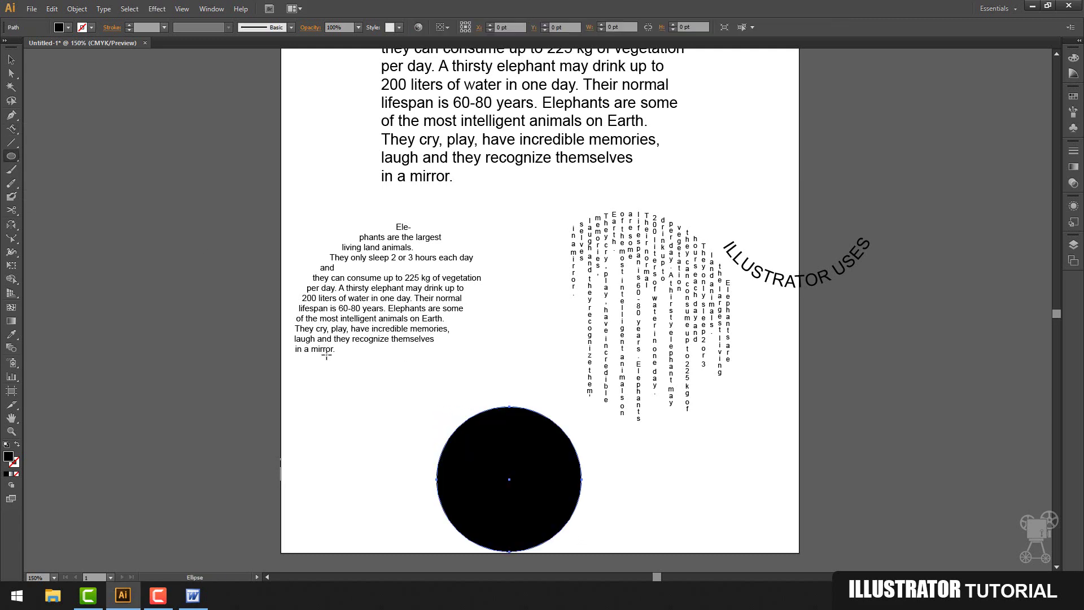
Step: Add the text "Illustraotr User" along the new circle's outline with the Vertical Type on a Path tool
{"action": "left_click", "coordinate": [16, 130]}
{"action": "left_click", "coordinate": [464, 421]}
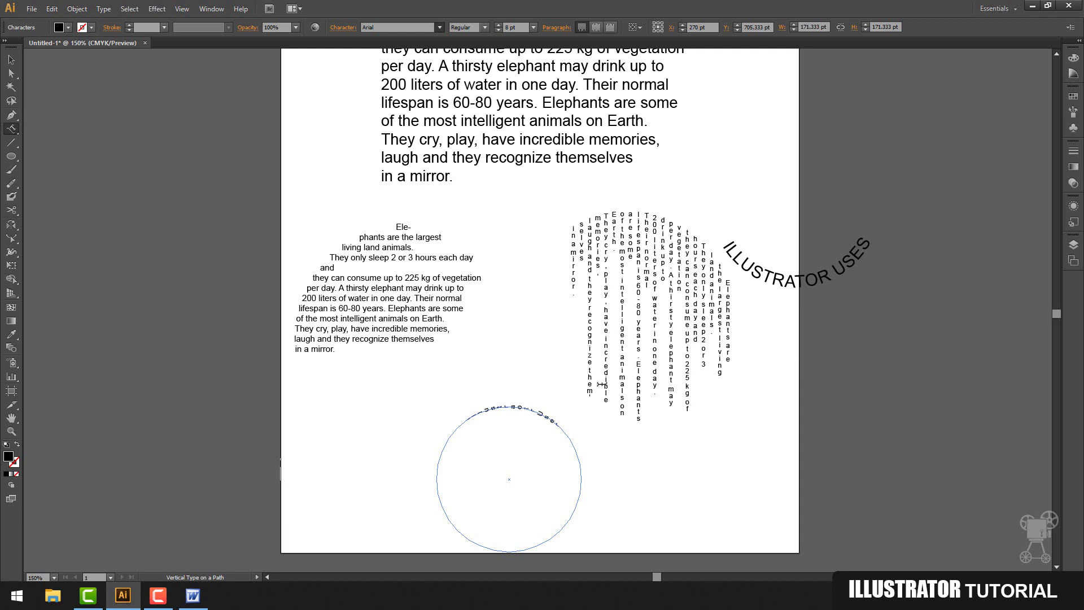
{"action": "key", "text": "Escape"}
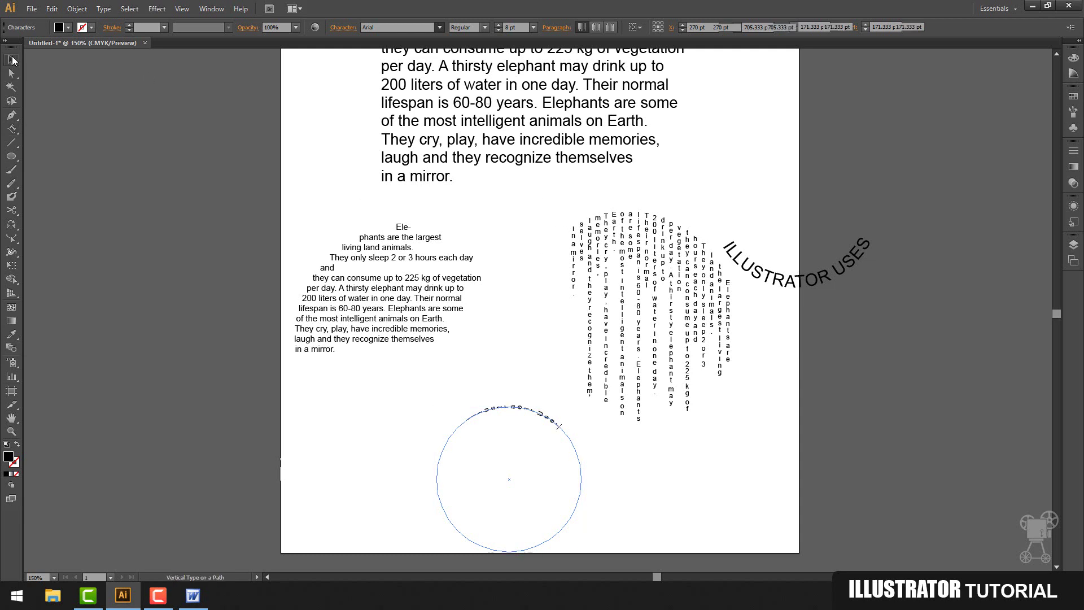
Step: Move the vertical path text circle up and slightly left, to about X 251 pt, Y 649 pt, and inspect its lettering up close
{"action": "left_click_drag", "start_coordinate": [547, 421], "coordinate": [530, 373]}
{"action": "key", "text": "a"}
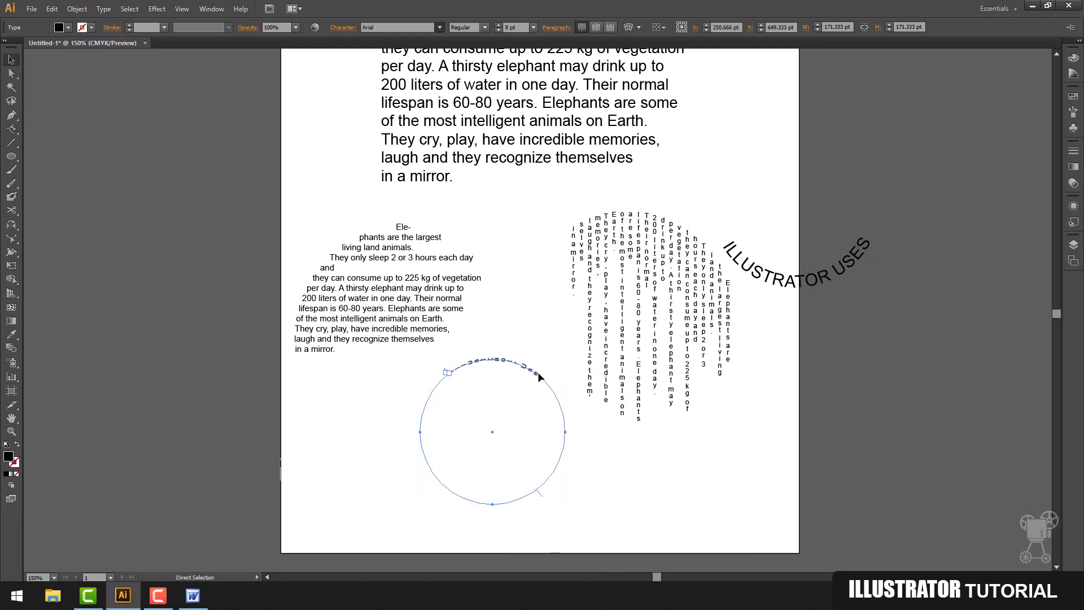
{"action": "key", "text": "ctrl+plus"}
{"action": "key", "text": "ctrl+plus"}
{"action": "key", "text": "ctrl+plus"}
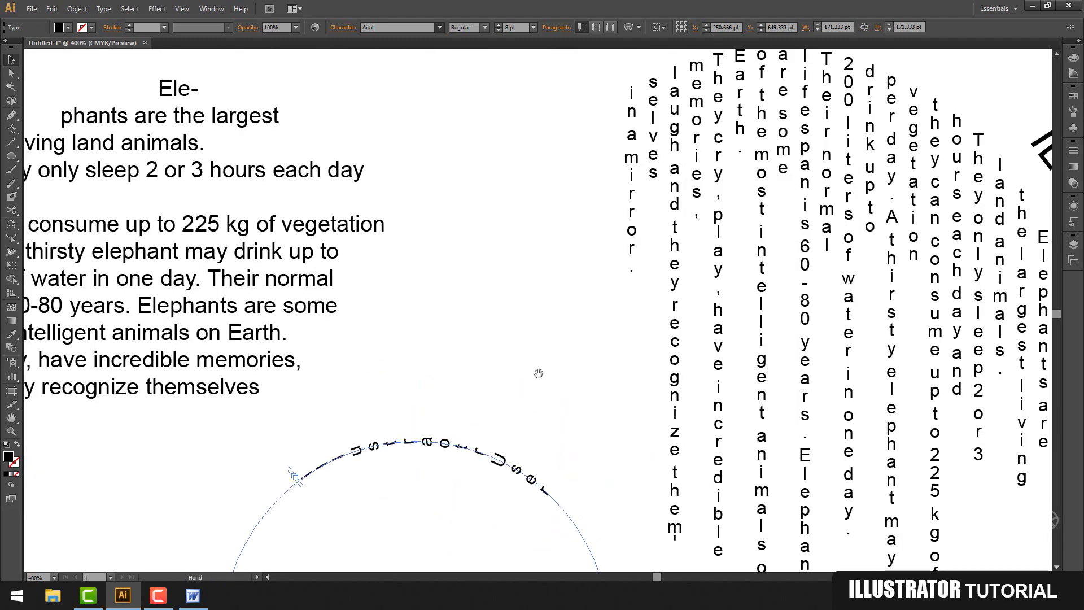
{"action": "scroll", "coordinate": [537, 375], "scroll_direction": "down", "scroll_amount": 1}
{"action": "key", "text": "v"}
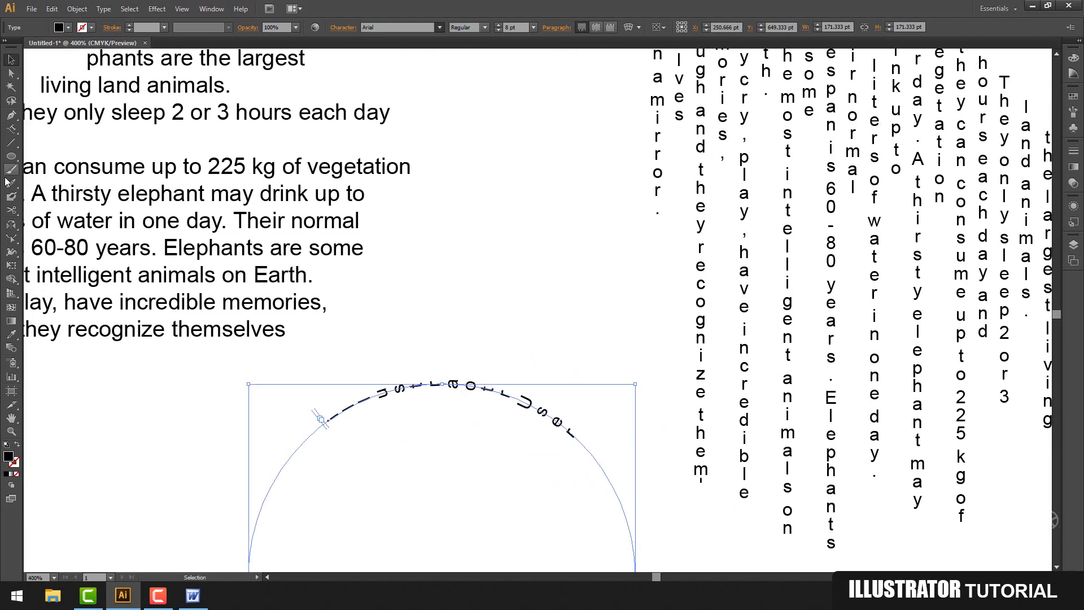
{"action": "left_click_drag", "start_coordinate": [11, 129], "coordinate": [85, 195]}
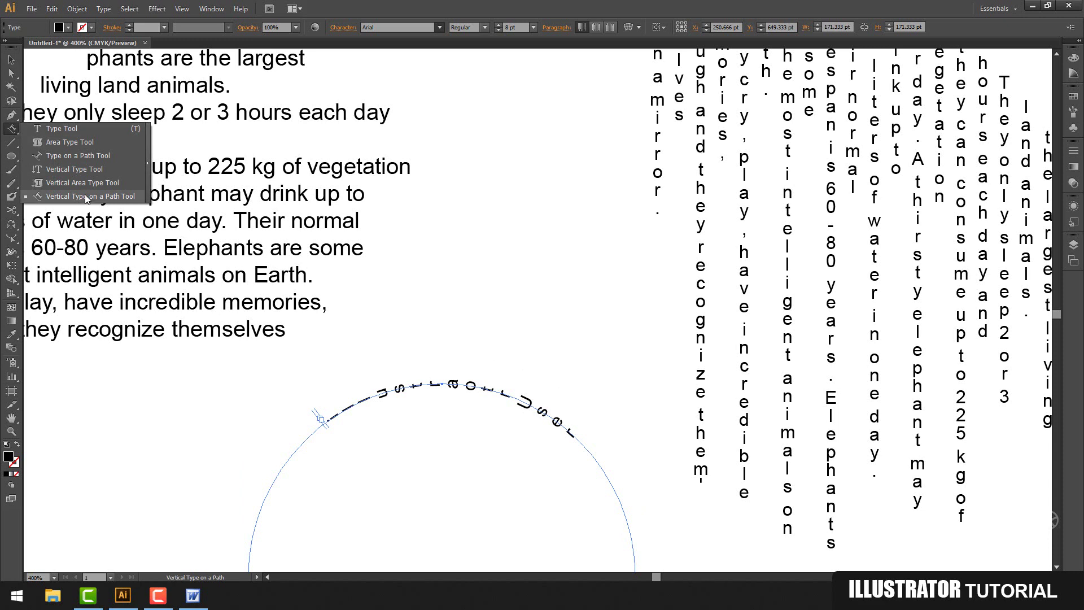
{"action": "left_click_drag", "start_coordinate": [84, 194], "coordinate": [80, 131]}
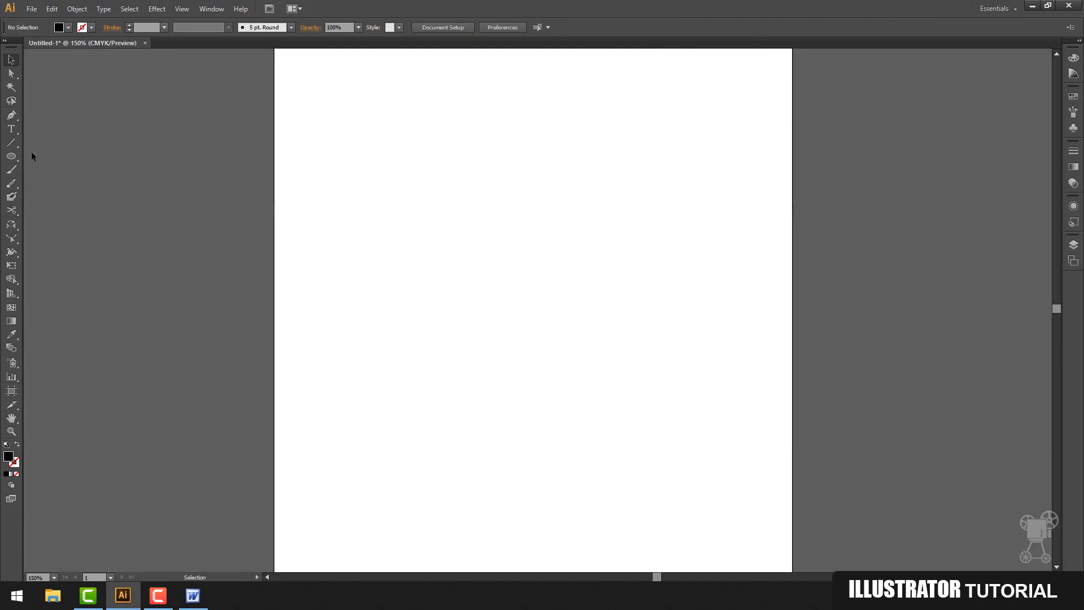
Step: Draw two line segments on the empty artboard: a diagonal one about 167 by 137 pt and a steep one about 31 by 243 pt
{"action": "left_click", "coordinate": [14, 144]}
{"action": "left_click_drag", "start_coordinate": [16, 146], "coordinate": [55, 145]}
{"action": "left_click_drag", "start_coordinate": [358, 147], "coordinate": [500, 264]}
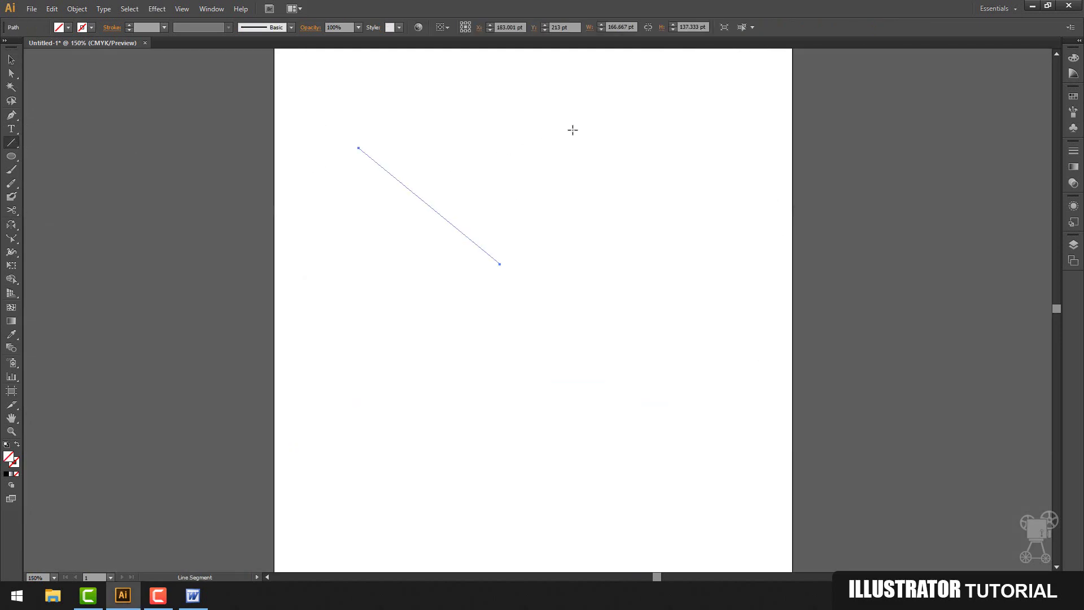
{"action": "left_click_drag", "start_coordinate": [572, 130], "coordinate": [598, 335]}
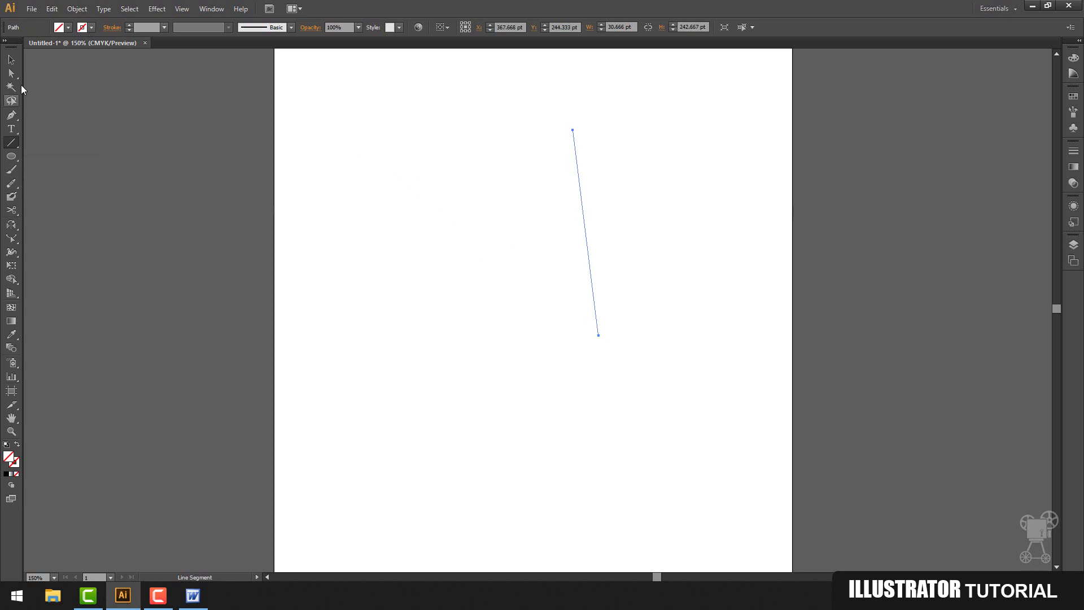
Step: Select both line segments and give them a black stroke 7 pt wide
{"action": "left_click", "coordinate": [11, 59]}
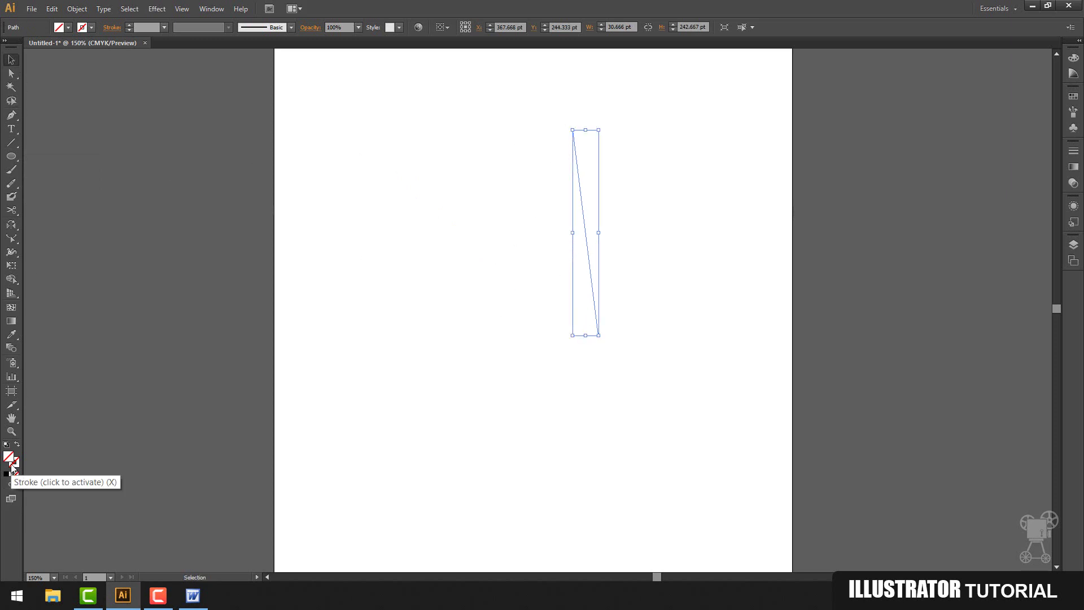
{"action": "left_click_drag", "start_coordinate": [695, 184], "coordinate": [340, 388]}
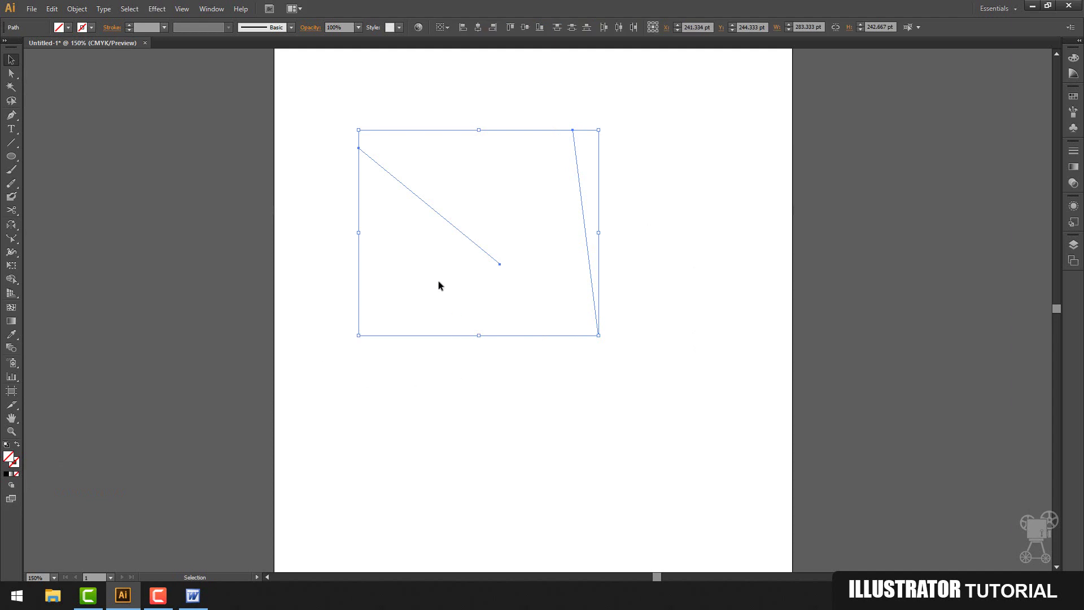
{"action": "left_click", "coordinate": [16, 465]}
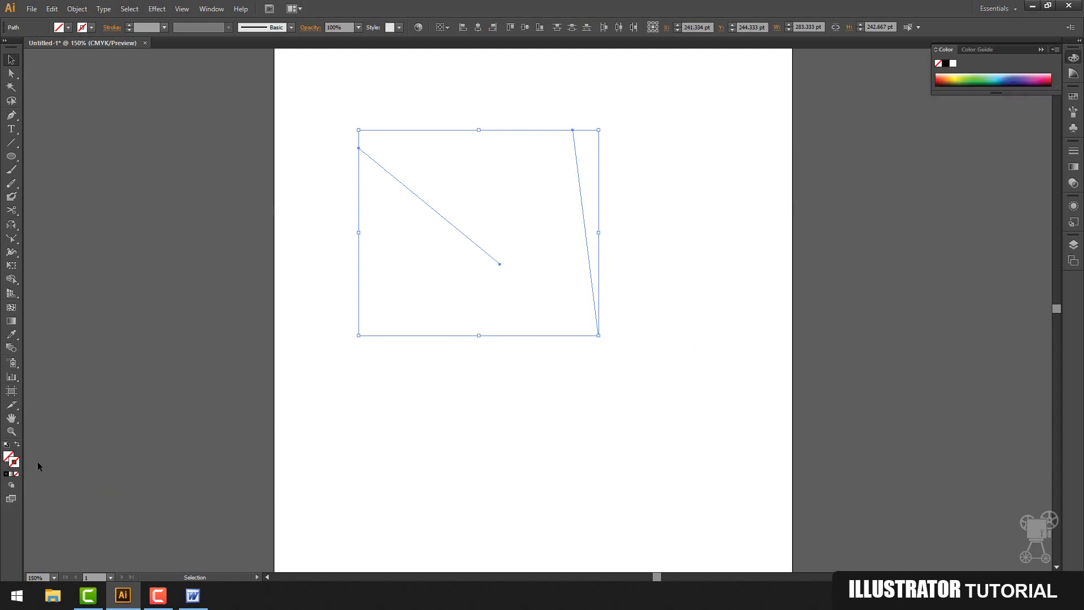
{"action": "left_click", "coordinate": [946, 64]}
{"action": "left_click", "coordinate": [651, 361]}
{"action": "key", "text": "ctrl+a"}
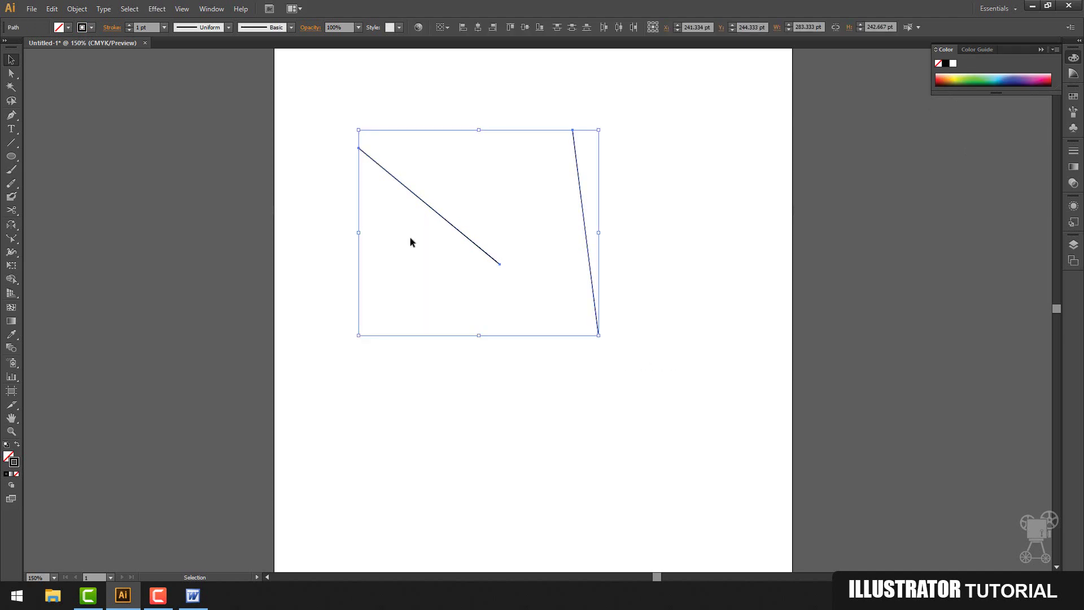
{"action": "left_click", "coordinate": [163, 27]}
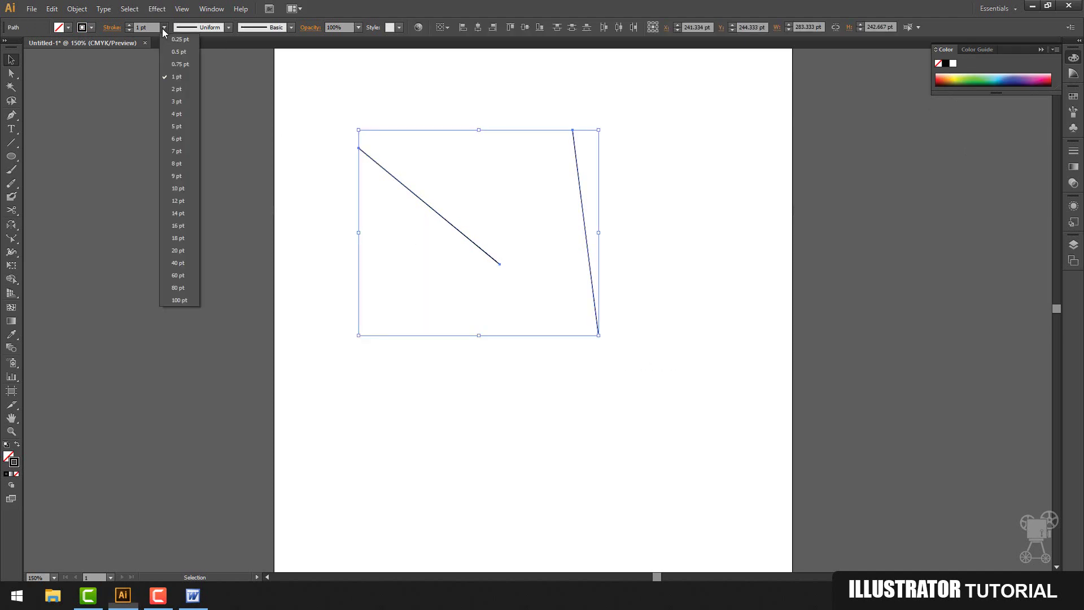
{"action": "left_click", "coordinate": [176, 152]}
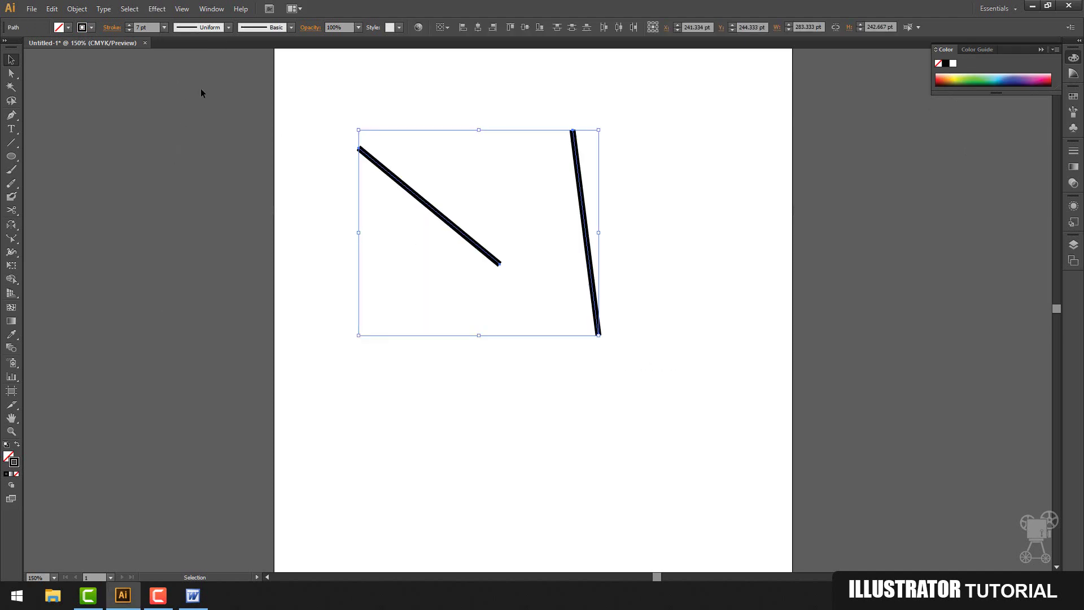
Step: Try a lens-shaped and an off-centre tapered width profile on both lines, and return them to Uniform
{"action": "left_click", "coordinate": [228, 27]}
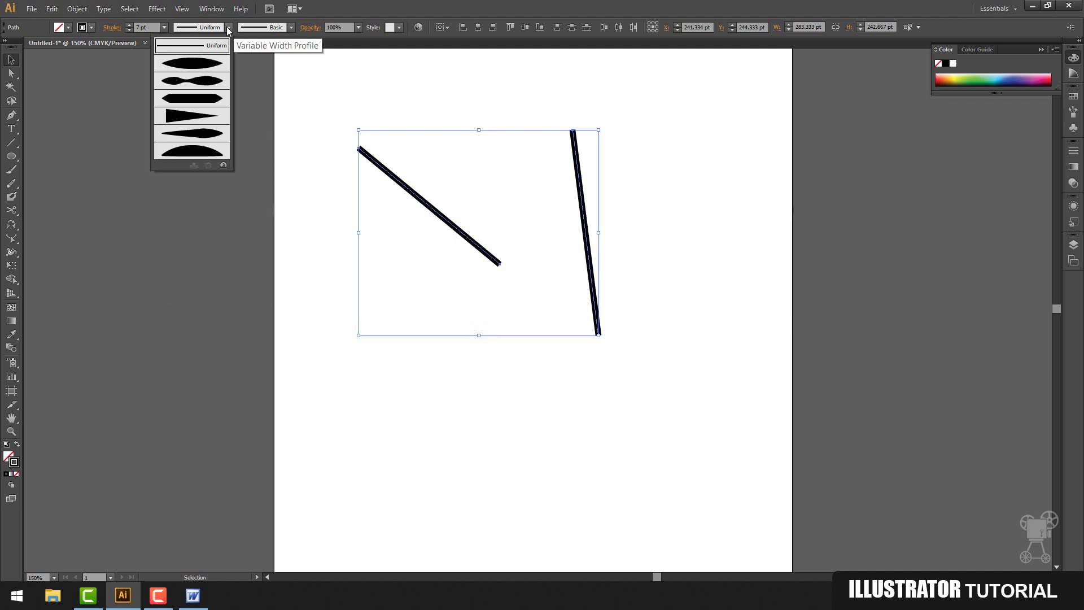
{"action": "left_click", "coordinate": [202, 67]}
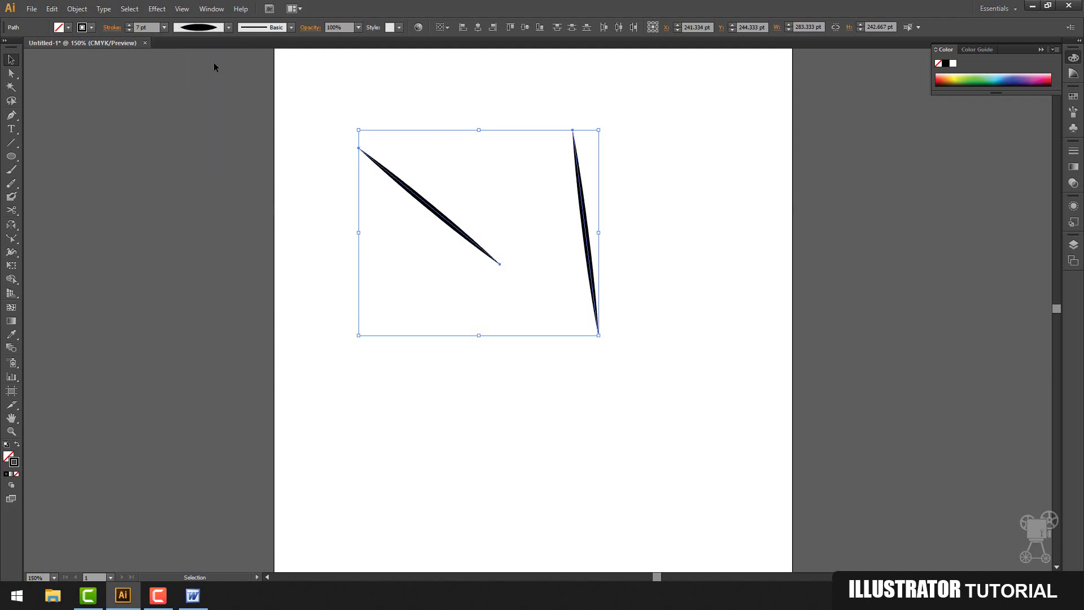
{"action": "left_click", "coordinate": [228, 27]}
{"action": "left_click", "coordinate": [205, 158]}
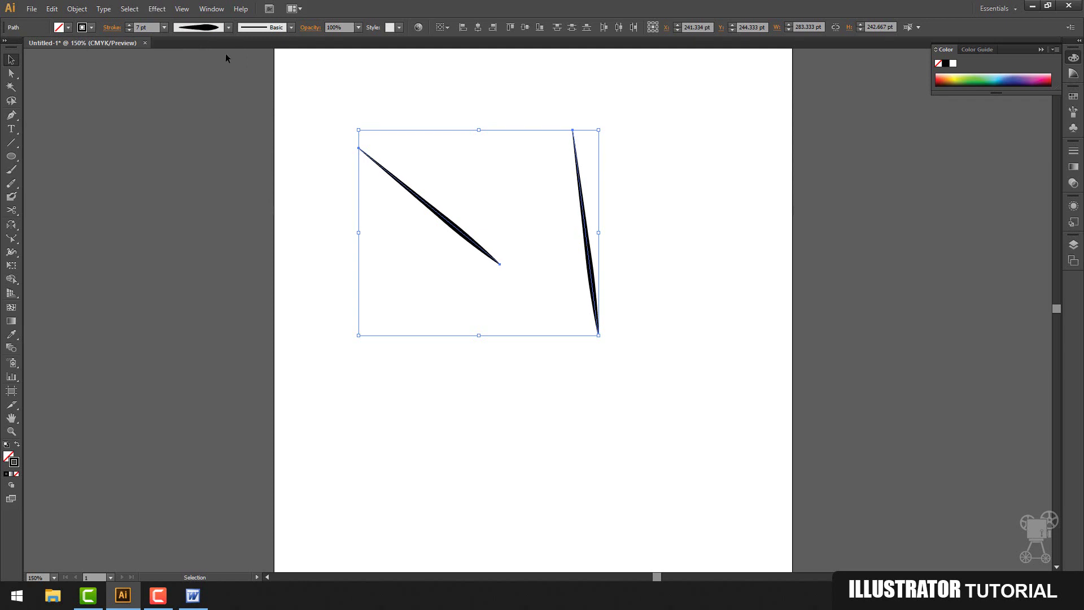
{"action": "left_click", "coordinate": [228, 27]}
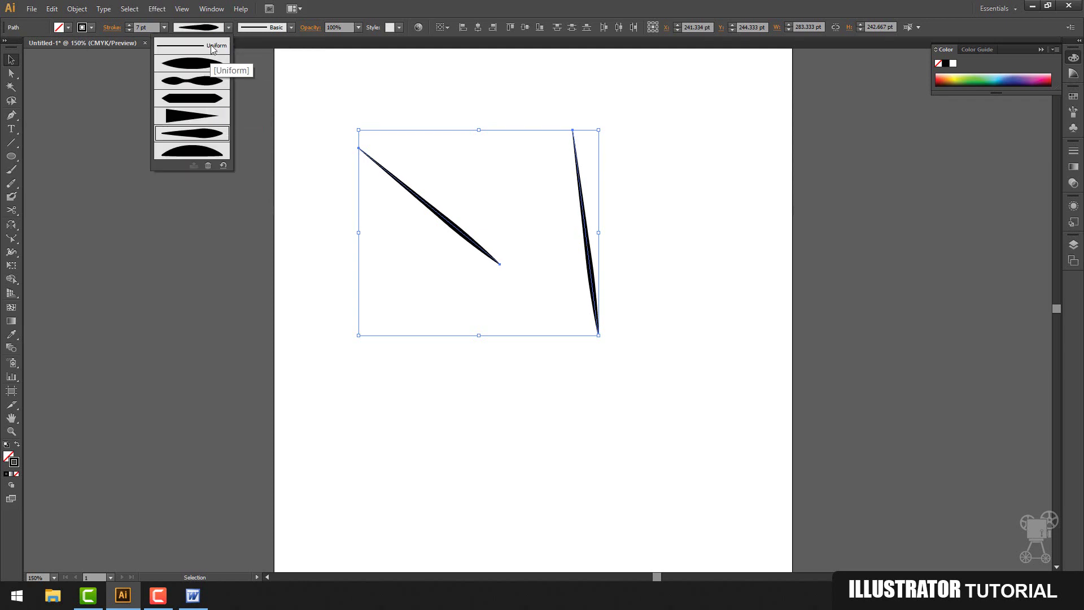
{"action": "left_click", "coordinate": [212, 49]}
Step: Try the rough charcoal-like brush on both lines, and settle on the 5 pt. Round brush
{"action": "left_click", "coordinate": [291, 27]}
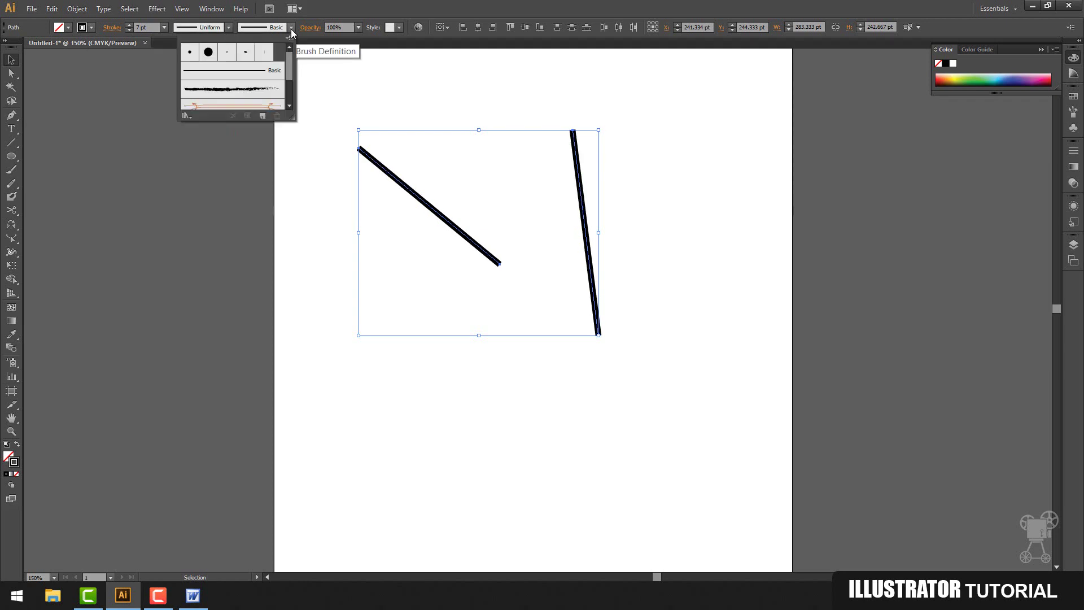
{"action": "left_click", "coordinate": [259, 93]}
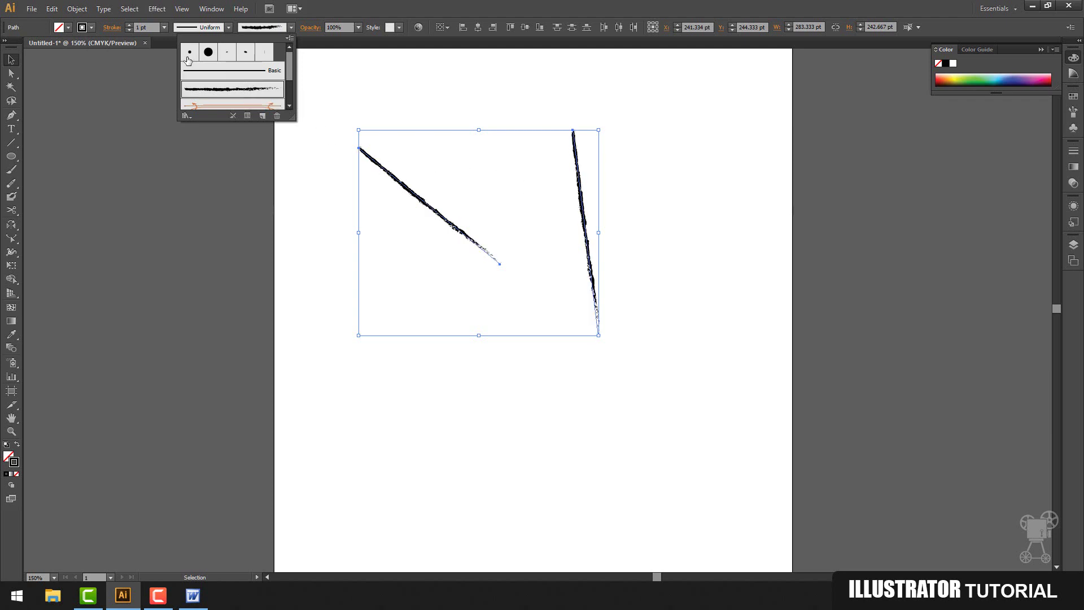
{"action": "left_click", "coordinate": [208, 53]}
{"action": "left_click", "coordinate": [196, 55]}
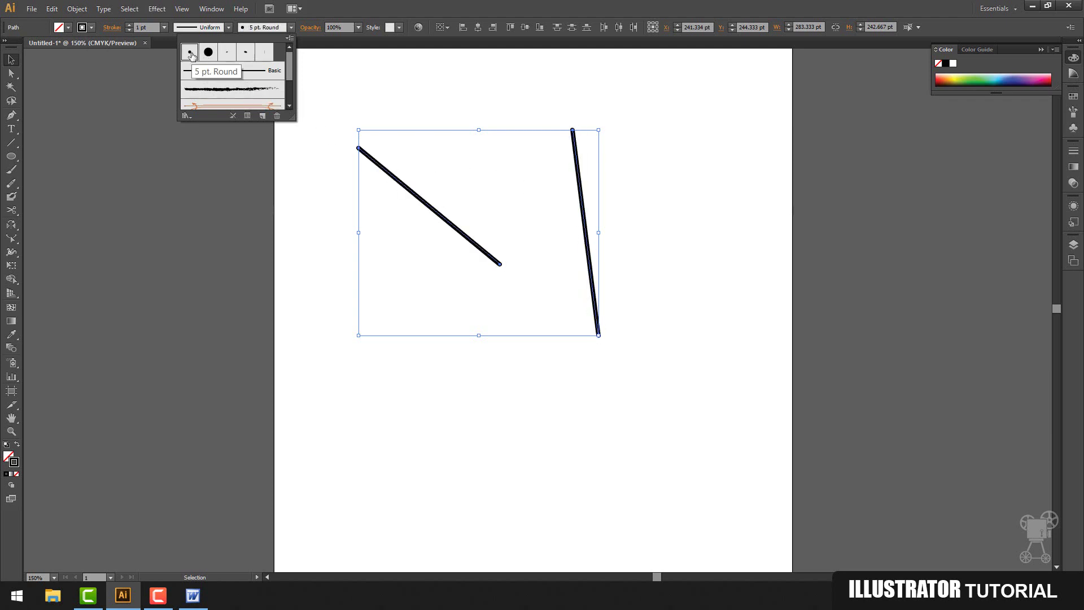
Step: Try 50% opacity on both lines, and restore it to 100%
{"action": "left_click", "coordinate": [358, 27]}
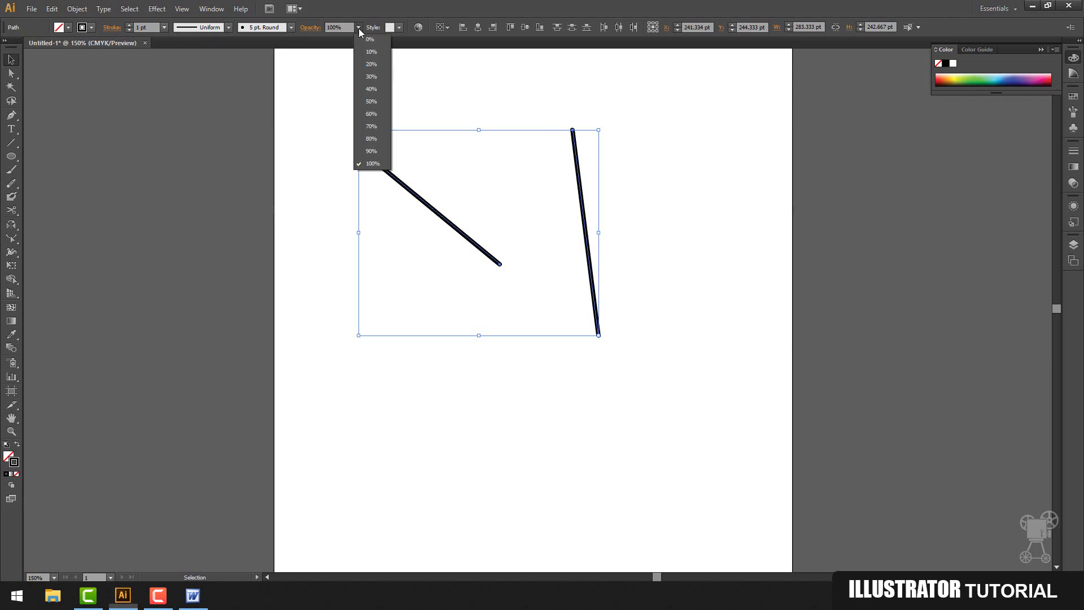
{"action": "left_click", "coordinate": [370, 101]}
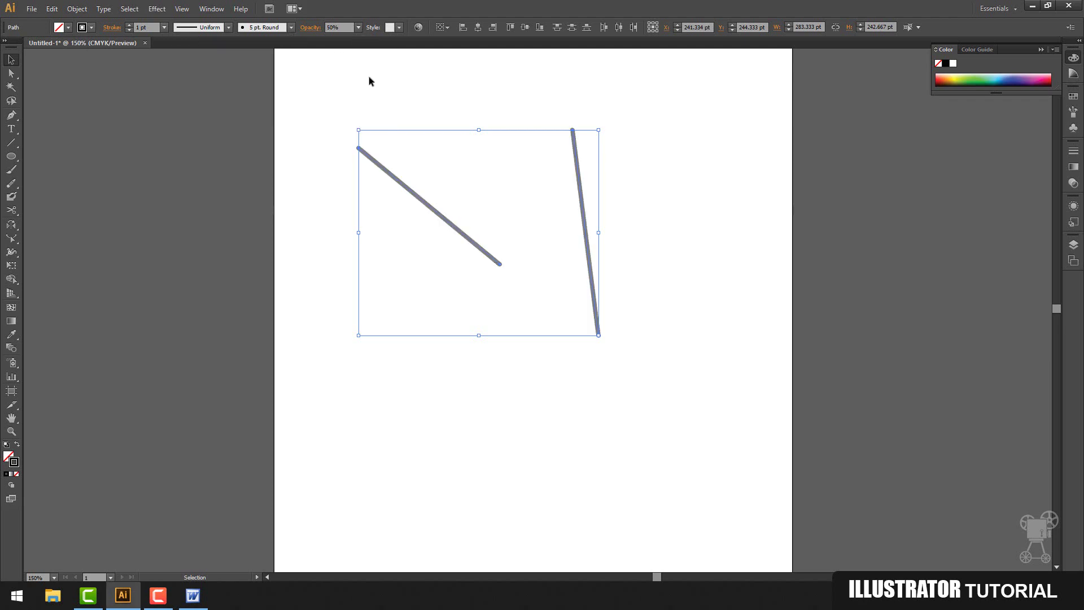
{"action": "left_click", "coordinate": [358, 28]}
{"action": "left_click", "coordinate": [371, 164]}
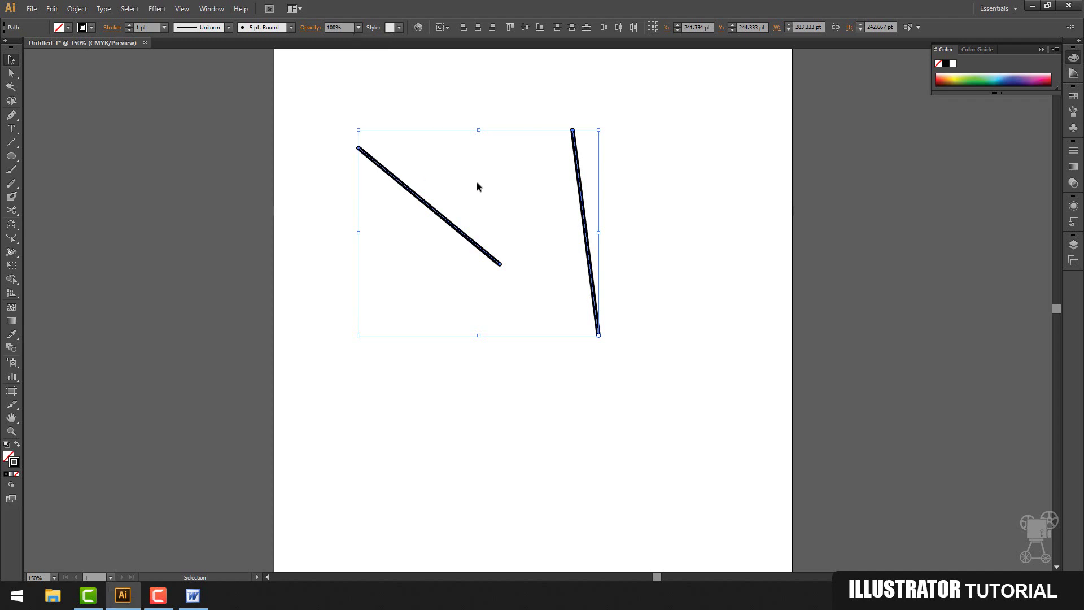
Step: Draw two quarter-circle arcs below the lines, the right one about 137 by 137 pt, and move that one down and slightly left
{"action": "left_click_drag", "start_coordinate": [11, 143], "coordinate": [49, 158]}
{"action": "left_click_drag", "start_coordinate": [400, 318], "coordinate": [547, 465]}
{"action": "left_click_drag", "start_coordinate": [599, 388], "coordinate": [714, 274]}
{"action": "left_click", "coordinate": [11, 59]}
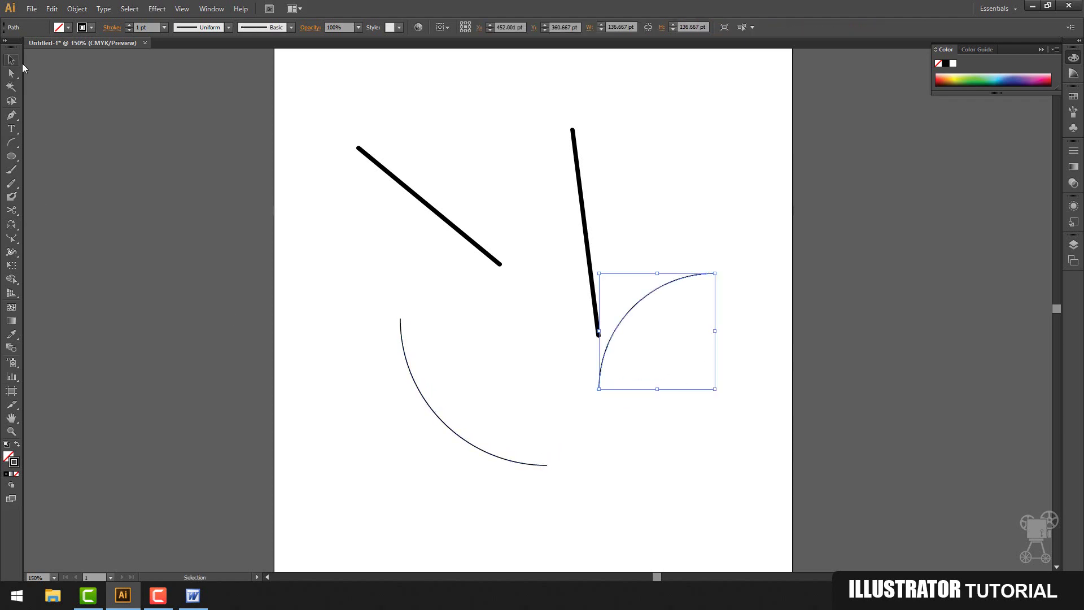
{"action": "left_click_drag", "start_coordinate": [662, 289], "coordinate": [641, 358]}
Step: Draw a spiral to the right of the steep line with the Spiral tool
{"action": "left_click_drag", "start_coordinate": [11, 146], "coordinate": [58, 170]}
{"action": "left_click_drag", "start_coordinate": [633, 212], "coordinate": [703, 264]}
Step: Practise drawing rectangles with the Rectangle tool, including a centre-drawn square about 261 pt wide, removing each one
{"action": "left_click_drag", "start_coordinate": [11, 155], "coordinate": [62, 161]}
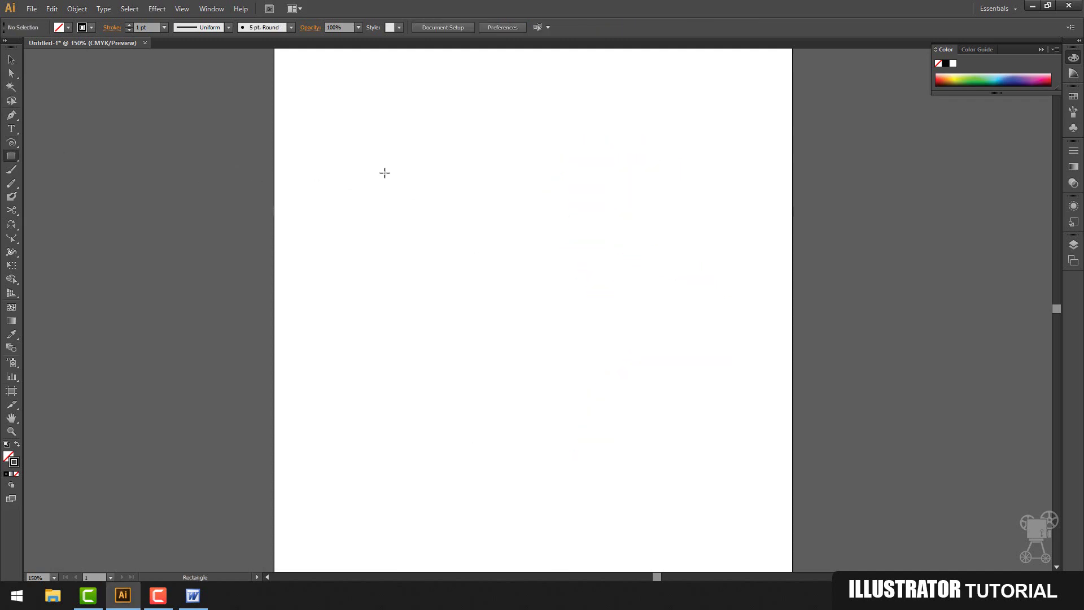
{"action": "mouse_move", "coordinate": [367, 157]}
{"action": "left_mouse_down"}
{"action": "mouse_move", "coordinate": [416, 235]}
{"action": "mouse_move", "coordinate": [600, 372]}
{"action": "mouse_move", "coordinate": [516, 335]}
{"action": "mouse_move", "coordinate": [444, 254]}
{"action": "left_mouse_up"}
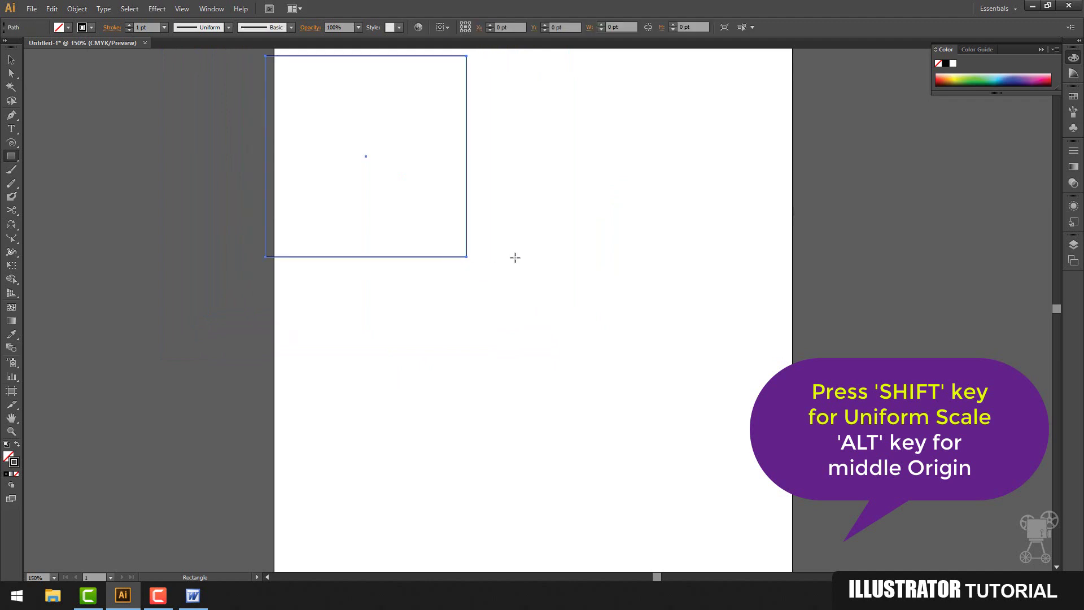
{"action": "key", "text": "Delete"}
{"action": "mouse_move", "coordinate": [541, 269]}
{"action": "left_mouse_down"}
{"action": "mouse_move", "coordinate": [680, 397]}
{"action": "mouse_move", "coordinate": [669, 394]}
{"action": "left_mouse_up"}
{"action": "key", "text": "Delete"}
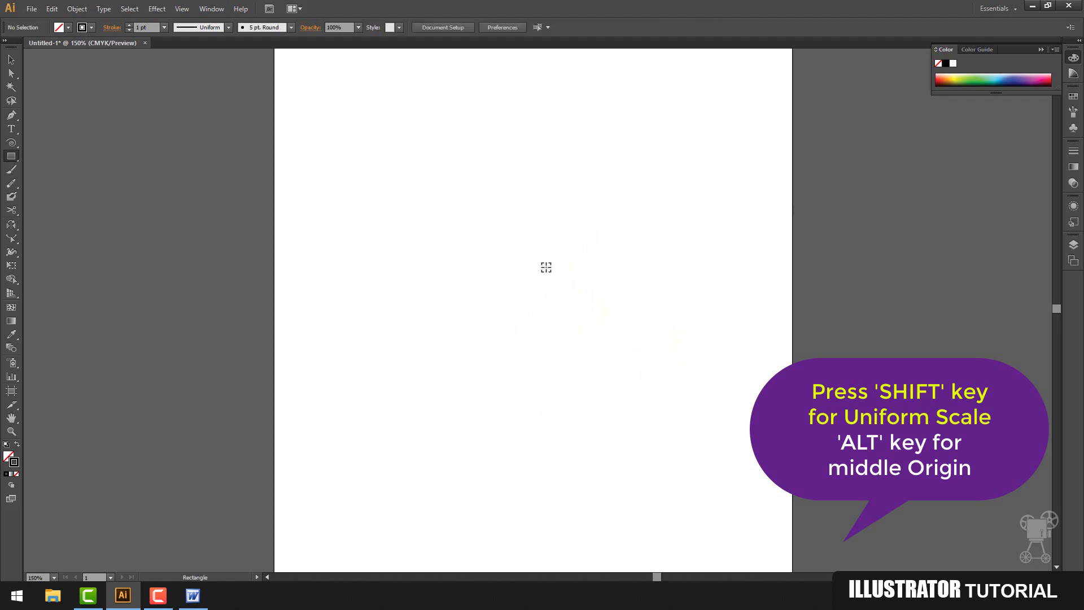
{"action": "mouse_move", "coordinate": [507, 241]}
{"action": "left_mouse_down"}
{"action": "mouse_move", "coordinate": [583, 308]}
{"action": "mouse_move", "coordinate": [612, 360]}
{"action": "mouse_move", "coordinate": [633, 343]}
{"action": "mouse_move", "coordinate": [662, 350]}
{"action": "mouse_move", "coordinate": [653, 286]}
{"action": "mouse_move", "coordinate": [678, 311]}
{"action": "mouse_move", "coordinate": [648, 341]}
{"action": "mouse_move", "coordinate": [616, 318]}
{"action": "left_mouse_up"}
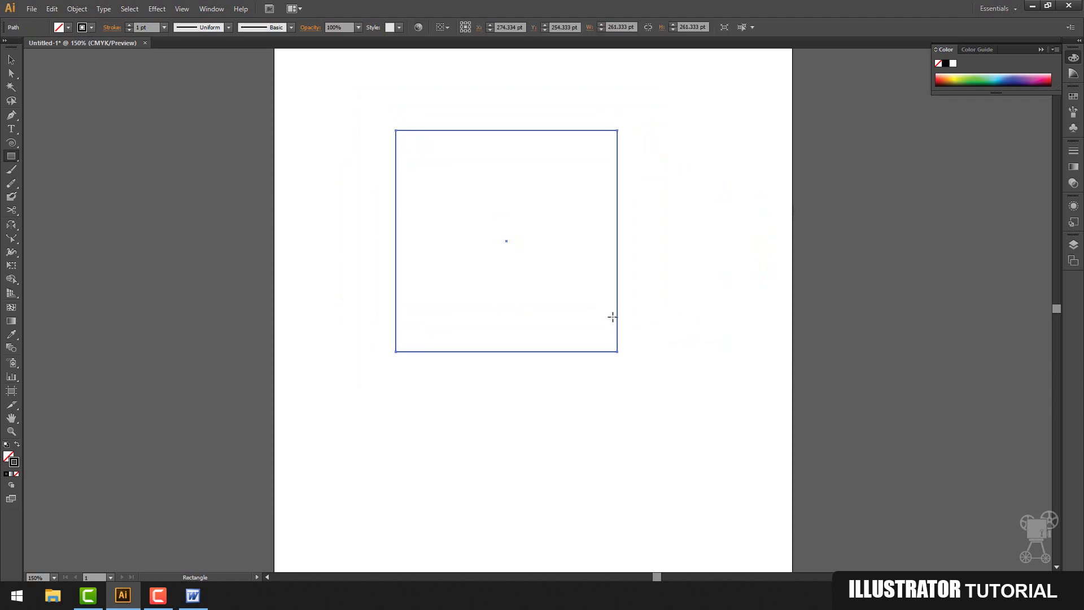
{"action": "key", "text": "ctrl+z"}
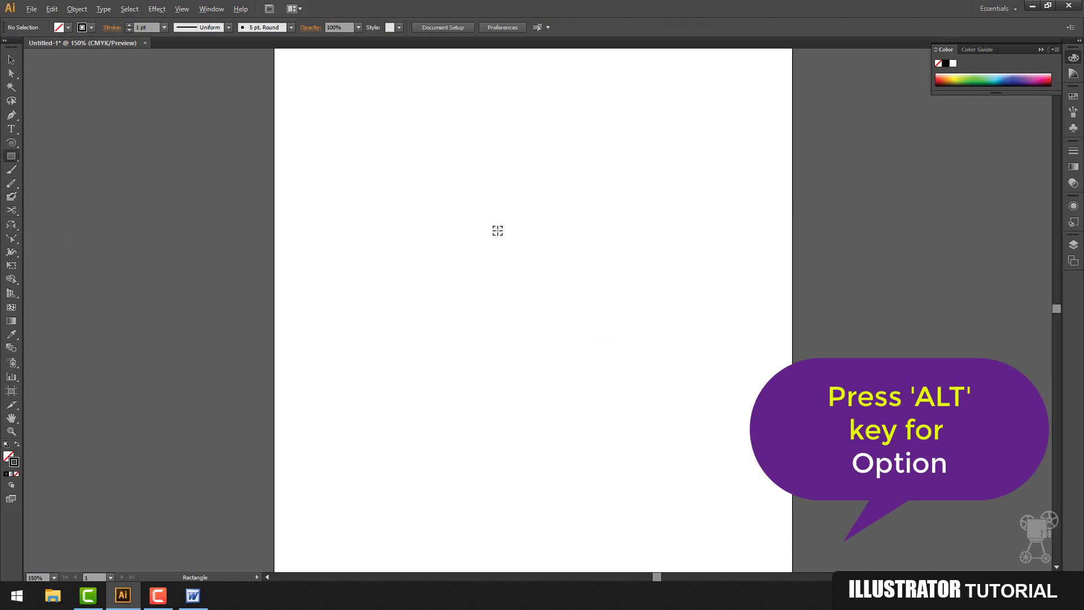
Step: Create a 50 by 50 pt rectangle from exact dimensions in the upper middle of the artboard
{"action": "left_click", "coordinate": [497, 230], "text": "alt"}
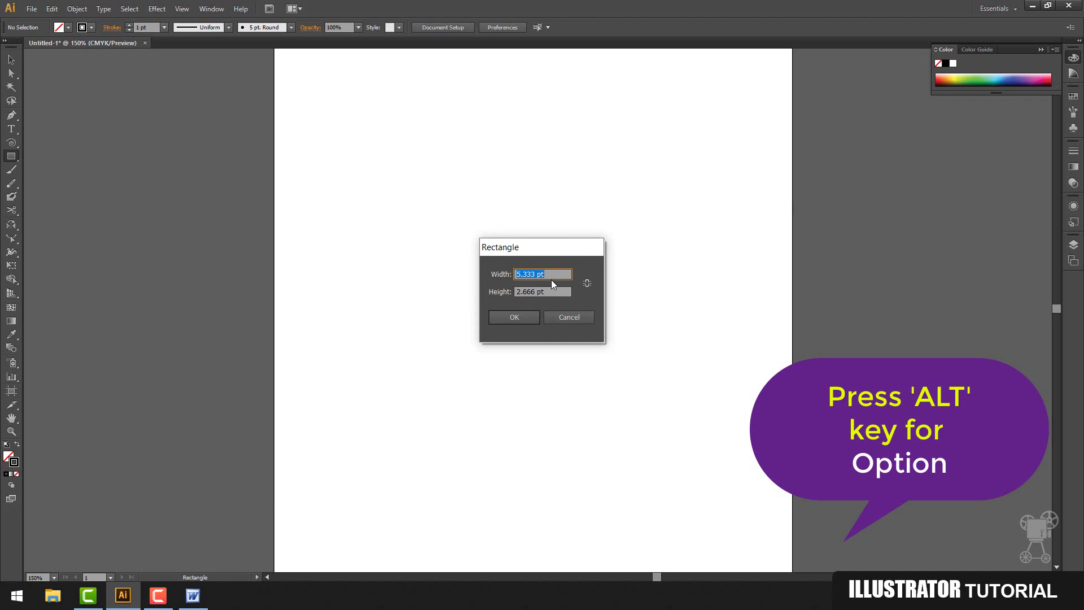
{"action": "type", "text": "50"}
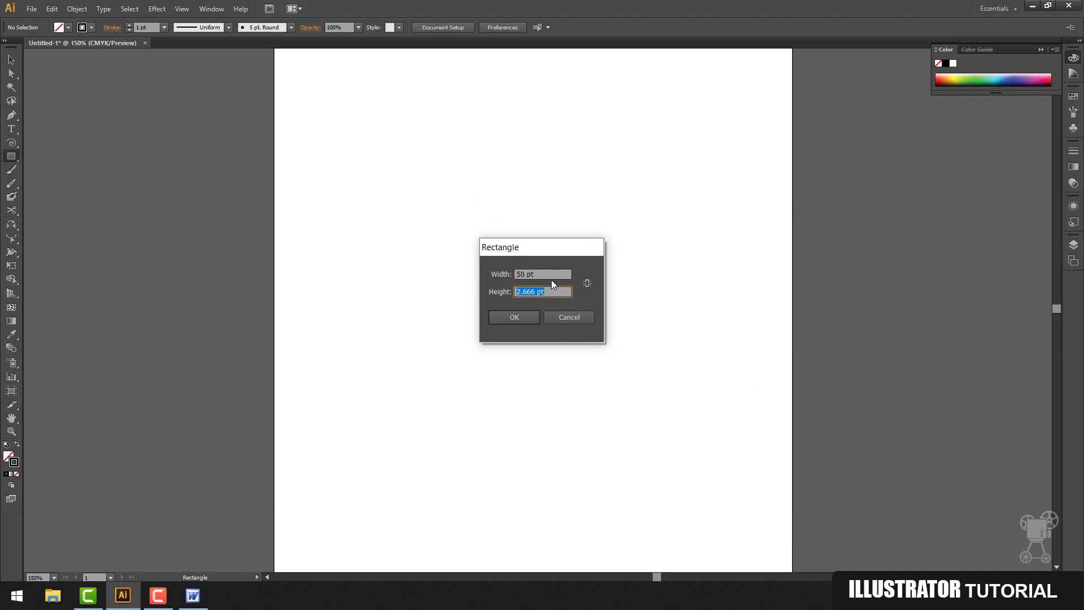
{"action": "left_click", "coordinate": [518, 324]}
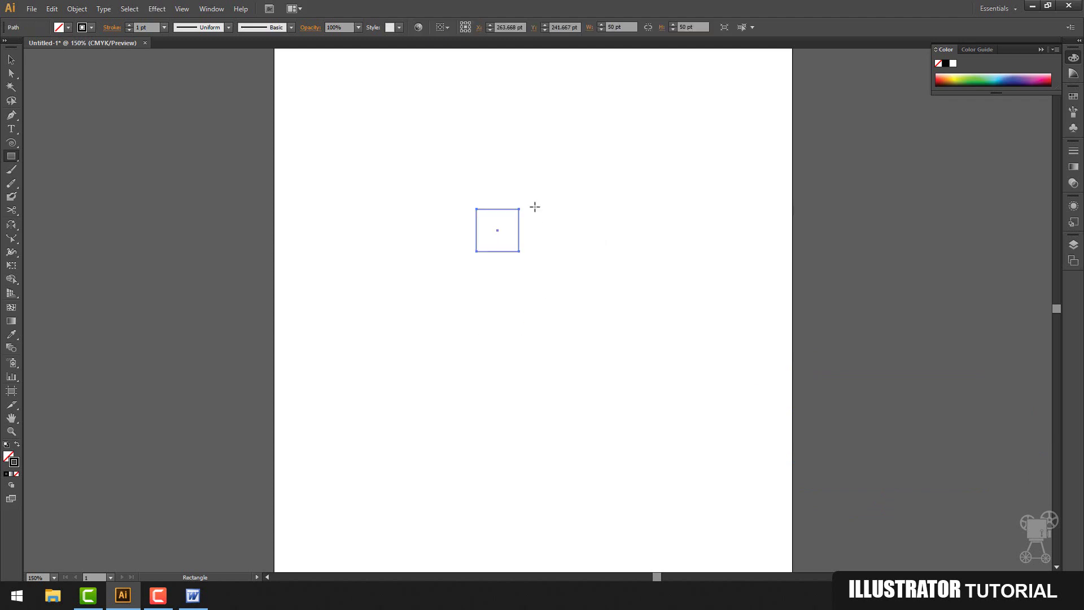
Step: Create a 50 by 50 pt rounded rectangle with a 5 pt corner radius, below and right of the square
{"action": "left_click", "coordinate": [13, 154]}
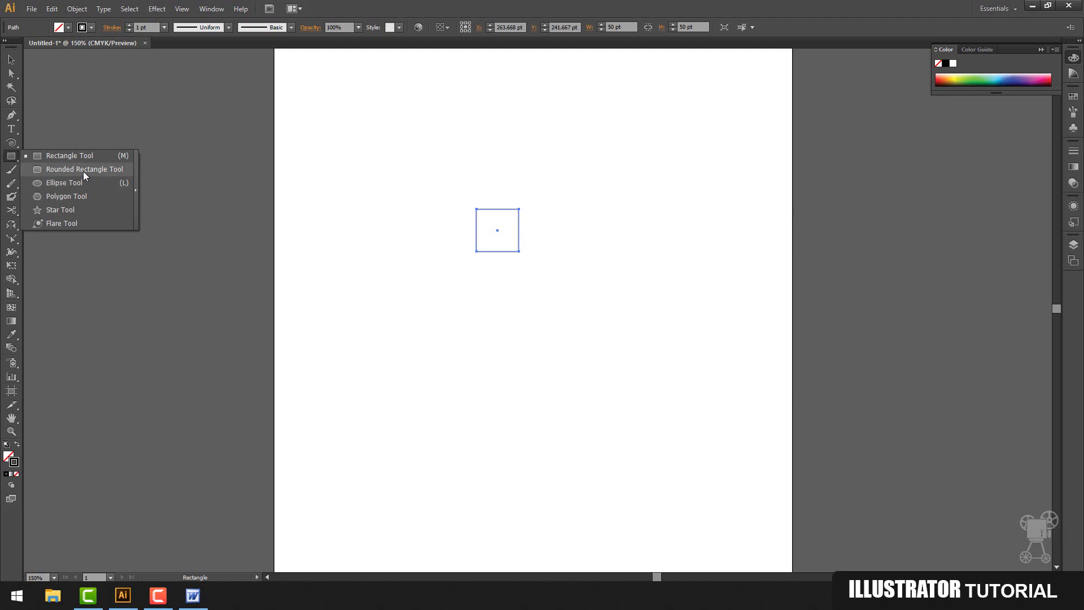
{"action": "left_click", "coordinate": [83, 171]}
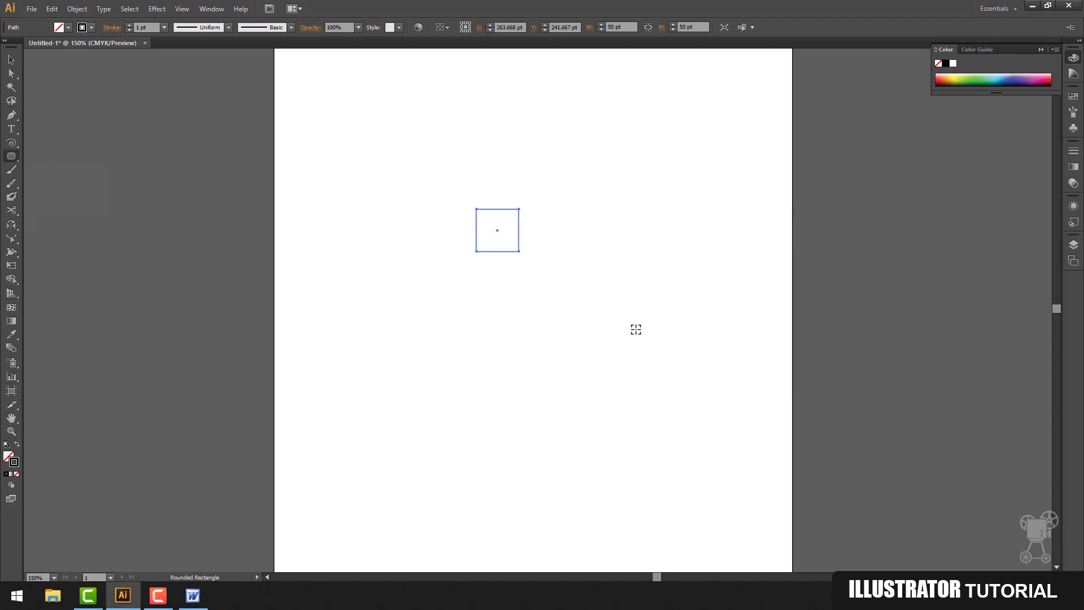
{"action": "left_click", "coordinate": [634, 327]}
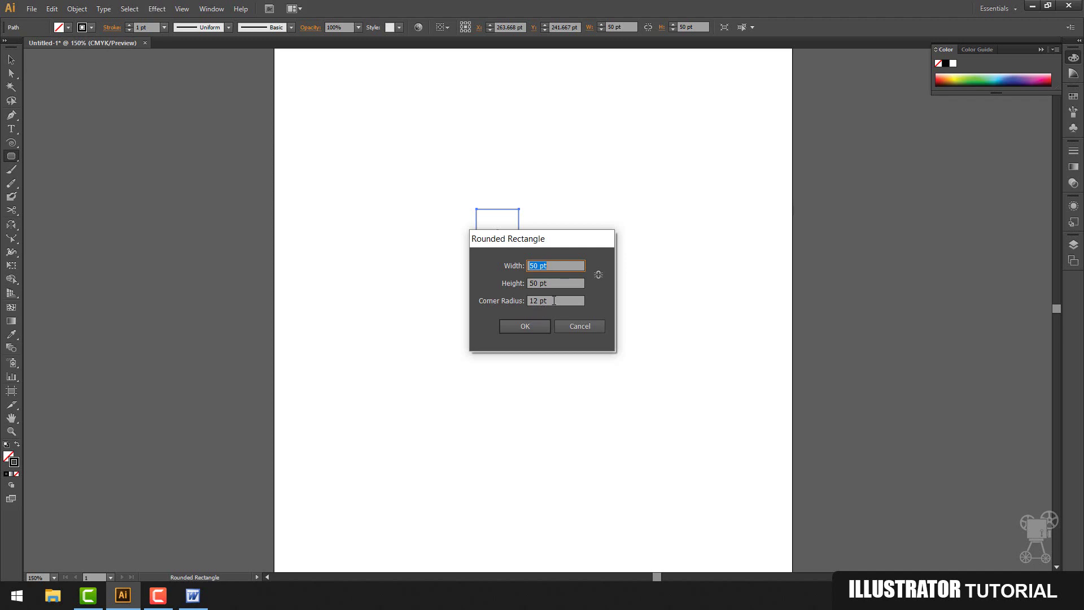
{"action": "left_click_drag", "start_coordinate": [554, 301], "coordinate": [486, 300]}
{"action": "type", "text": "5"}
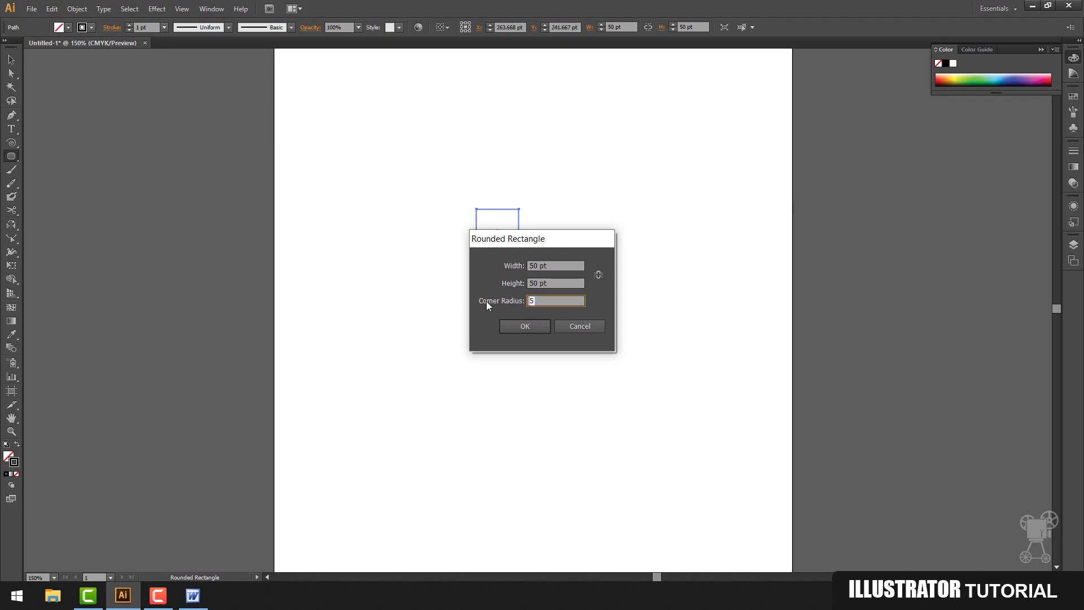
{"action": "left_click", "coordinate": [530, 325]}
Step: Replace the two small squares with one freehand rounded square about 249 pt wide
{"action": "left_click", "coordinate": [12, 59]}
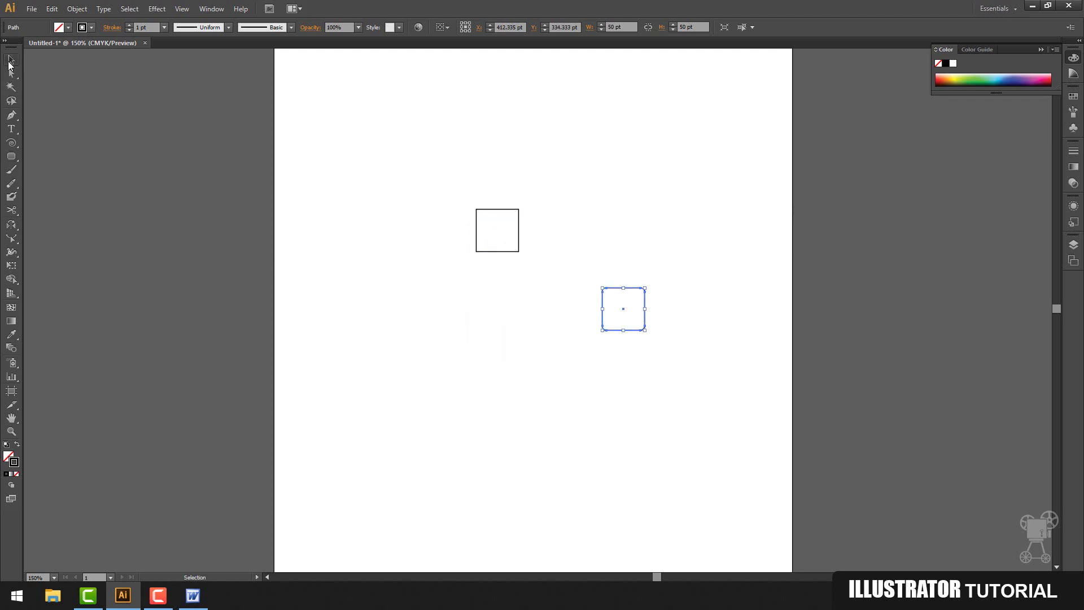
{"action": "left_click_drag", "start_coordinate": [428, 172], "coordinate": [449, 172]}
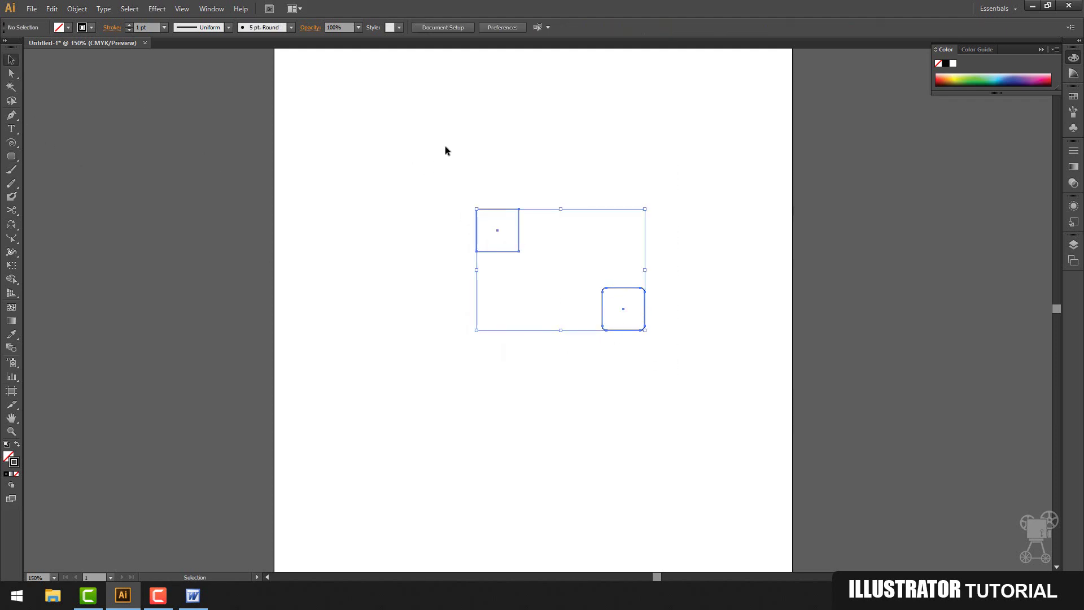
{"action": "key", "text": "Delete"}
{"action": "left_click", "coordinate": [11, 156]}
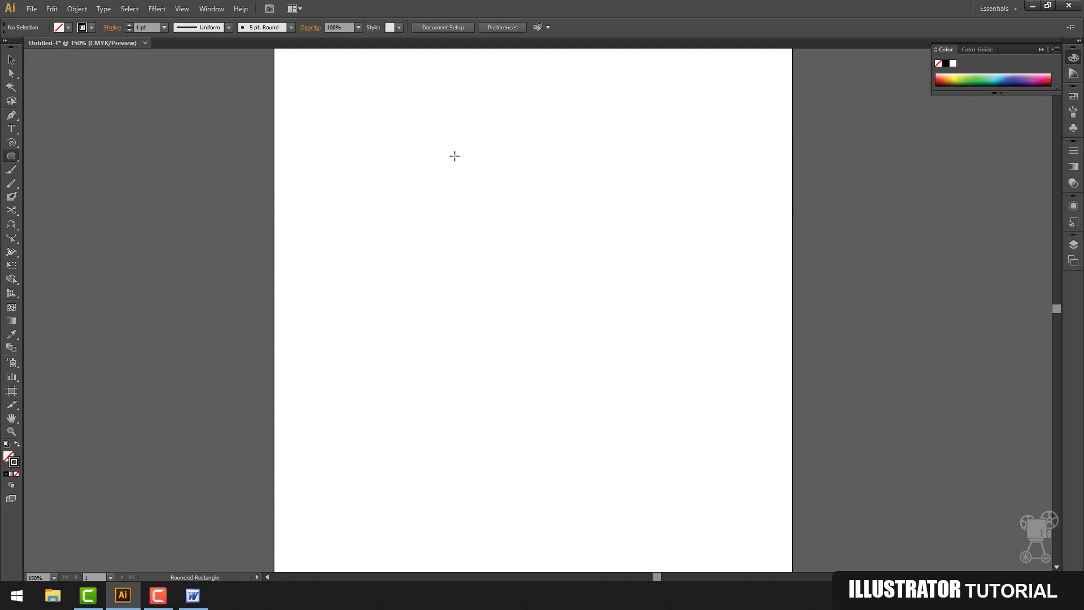
{"action": "left_click_drag", "start_coordinate": [455, 156], "coordinate": [663, 366]}
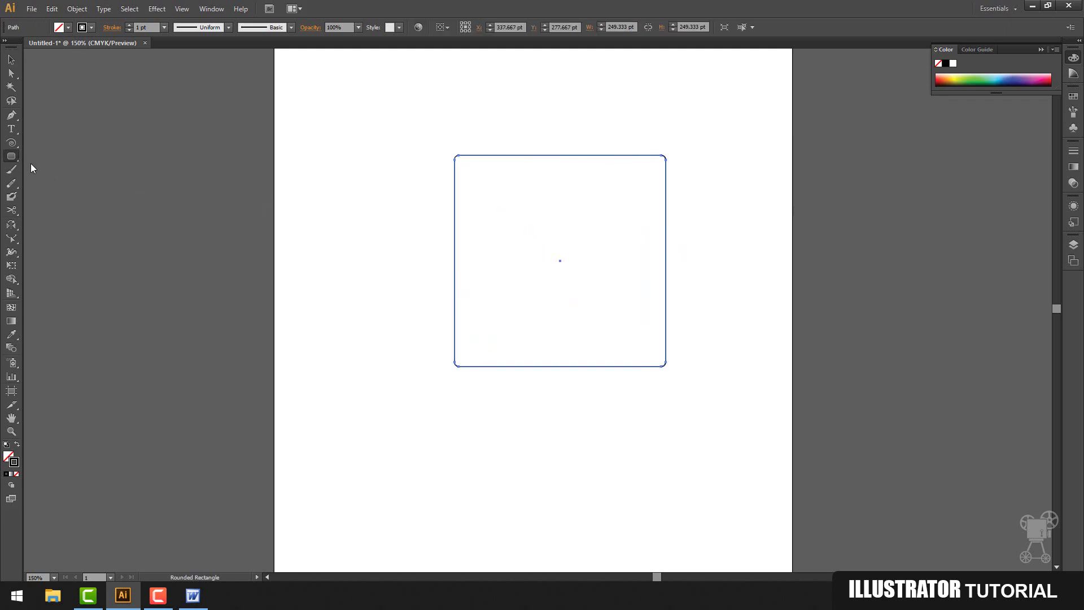
Step: Draw a circle about 179 pt in diameter below the rounded square with the Ellipse tool, discarding a first flat ellipse
{"action": "left_click", "coordinate": [11, 156]}
{"action": "left_click", "coordinate": [61, 185]}
{"action": "left_click_drag", "start_coordinate": [558, 460], "coordinate": [690, 530]}
{"action": "key", "text": "ctrl+z"}
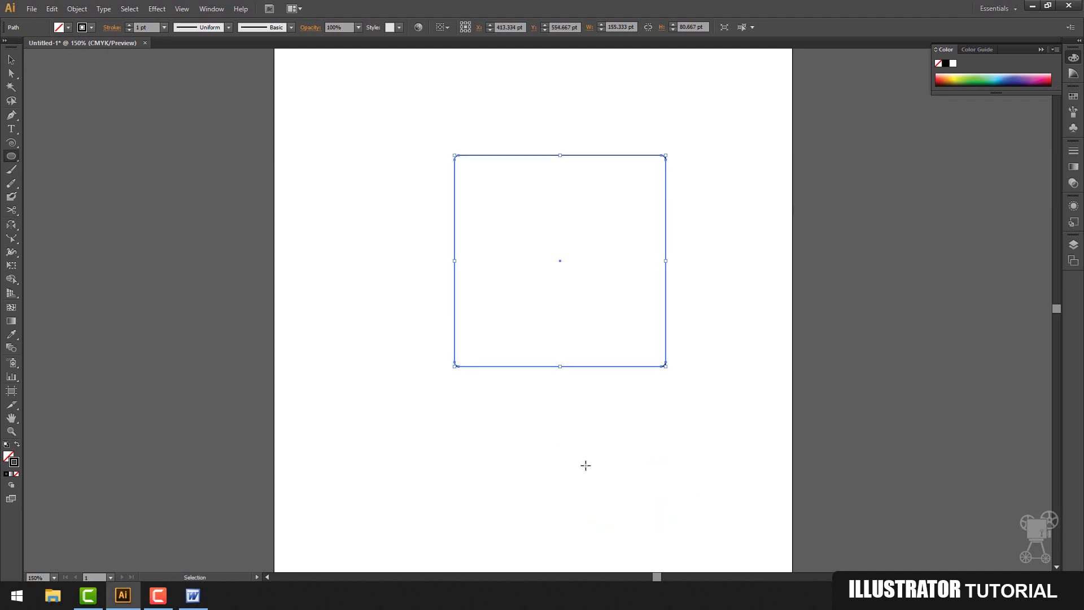
{"action": "left_click_drag", "start_coordinate": [448, 422], "coordinate": [599, 533]}
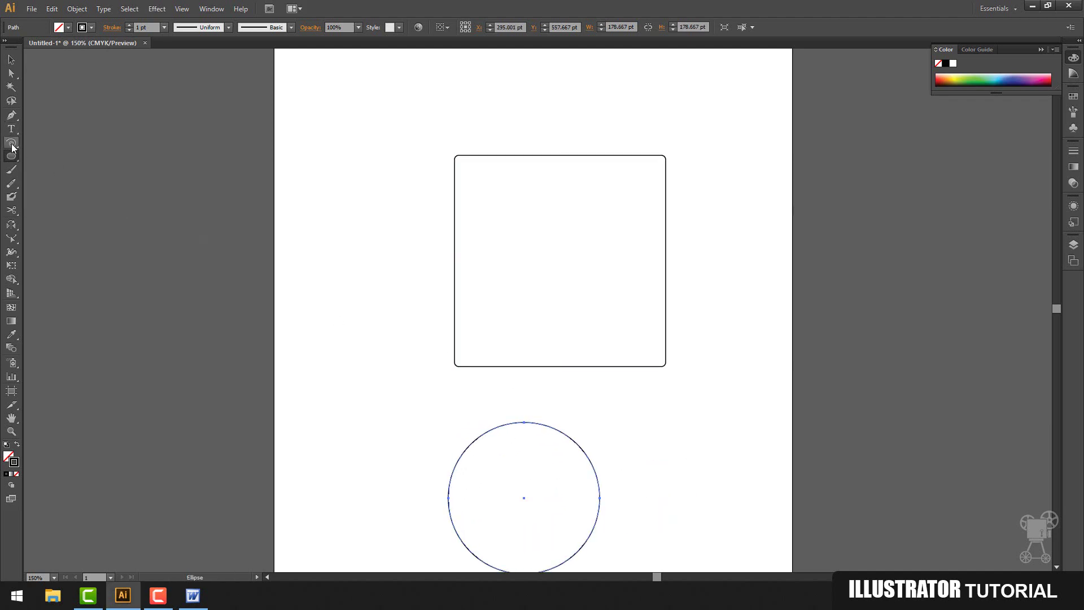
Step: Draw a seven-sided polygon about 139 pt wide beside the rounded square's upper left, trying more and fewer sides while drawing
{"action": "left_click", "coordinate": [11, 156]}
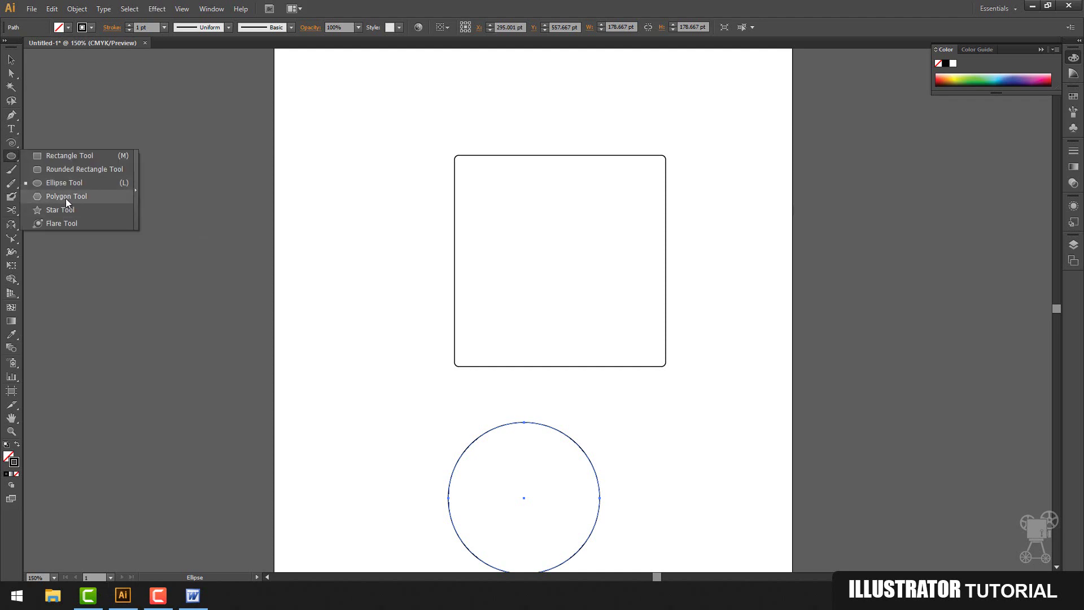
{"action": "left_click", "coordinate": [66, 202]}
{"action": "left_click_drag", "start_coordinate": [365, 191], "coordinate": [398, 242]}
{"action": "key", "text": "Up"}
{"action": "key", "text": "Up"}
{"action": "key", "text": "Up"}
{"action": "key", "text": "Up"}
{"action": "key", "text": "Up"}
{"action": "key", "text": "Up"}
{"action": "key", "text": "Down"}
{"action": "key", "text": "Down"}
{"action": "key", "text": "Down"}
{"action": "key", "text": "Down"}
{"action": "key", "text": "Down"}
{"action": "key", "text": "Down"}
{"action": "key", "text": "Down"}
{"action": "key", "text": "Down"}
{"action": "key", "text": "Up"}
{"action": "key", "text": "Up"}
{"action": "key", "text": "Up"}
{"action": "key", "text": "Up"}
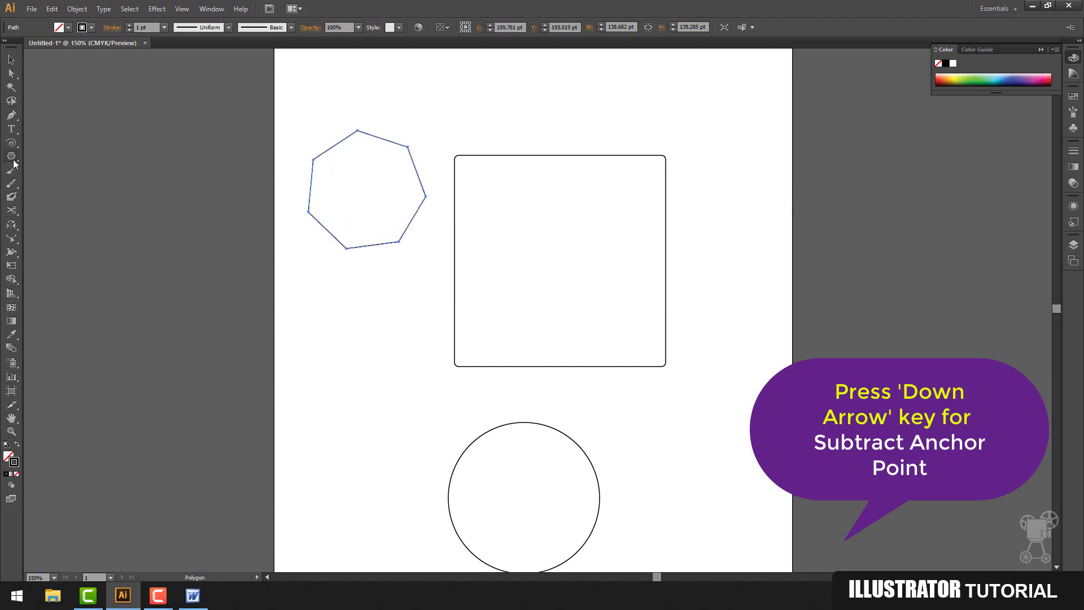
Step: Draw a five-pointed star about 120 pt wide at the rounded square's right edge, trying more and fewer points while drawing
{"action": "left_click", "coordinate": [11, 156]}
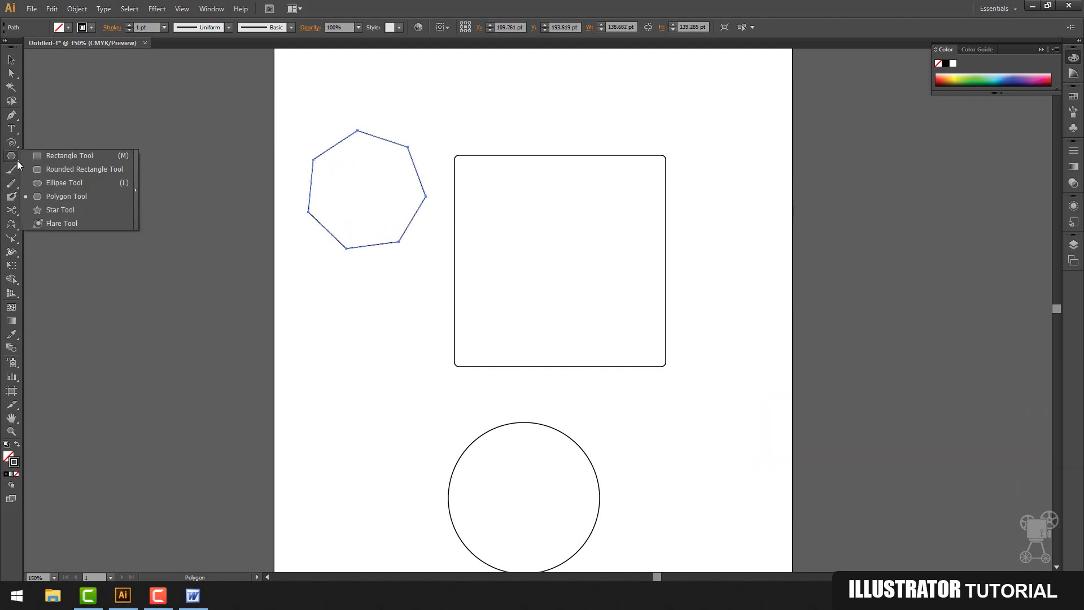
{"action": "left_click", "coordinate": [56, 209]}
{"action": "left_click_drag", "start_coordinate": [712, 279], "coordinate": [739, 327]}
{"action": "key", "text": "Up"}
{"action": "key", "text": "Up"}
{"action": "key", "text": "Up"}
{"action": "key", "text": "Up"}
{"action": "key", "text": "Up"}
{"action": "key", "text": "Up"}
{"action": "key", "text": "Up"}
{"action": "key", "text": "Up"}
{"action": "key", "text": "Up"}
{"action": "key", "text": "Down"}
{"action": "key", "text": "Down"}
{"action": "key", "text": "Down"}
{"action": "key", "text": "Down"}
{"action": "key", "text": "Down"}
{"action": "key", "text": "Down"}
{"action": "key", "text": "Down"}
{"action": "key", "text": "Down"}
{"action": "key", "text": "Down"}
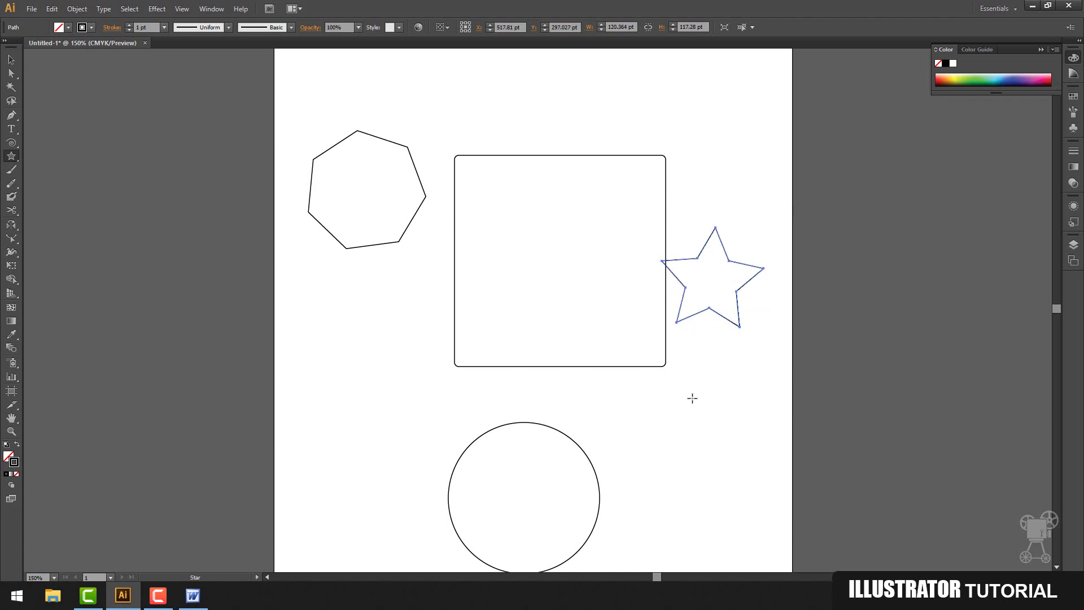
Step: Create a five-pointed star with a 63.4594 pt first radius and 50 pt second radius, below the first star
{"action": "left_click", "coordinate": [699, 410]}
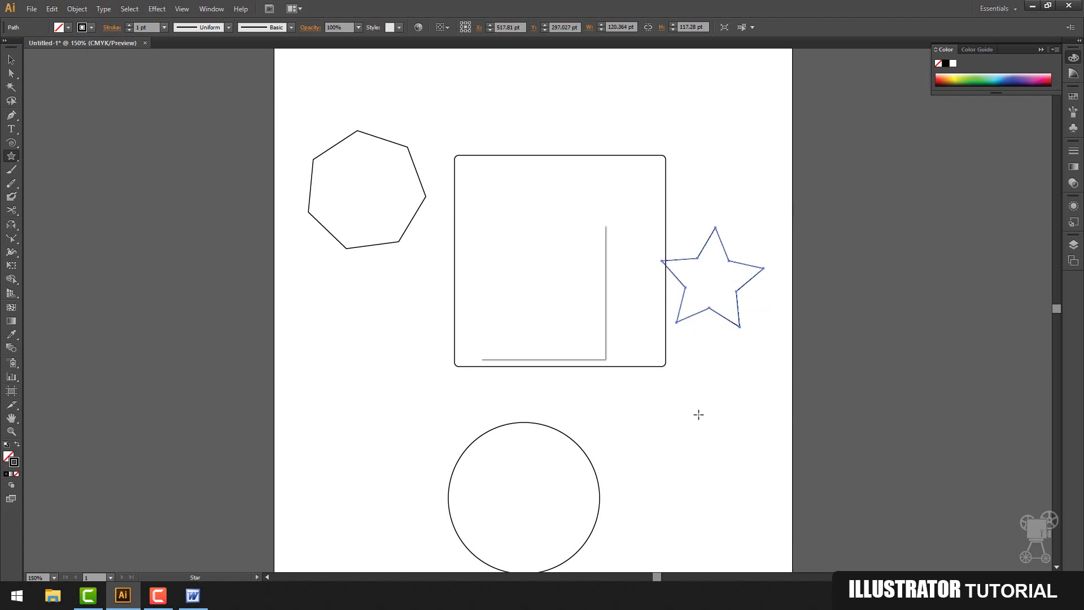
{"action": "left_click", "coordinate": [540, 307]}
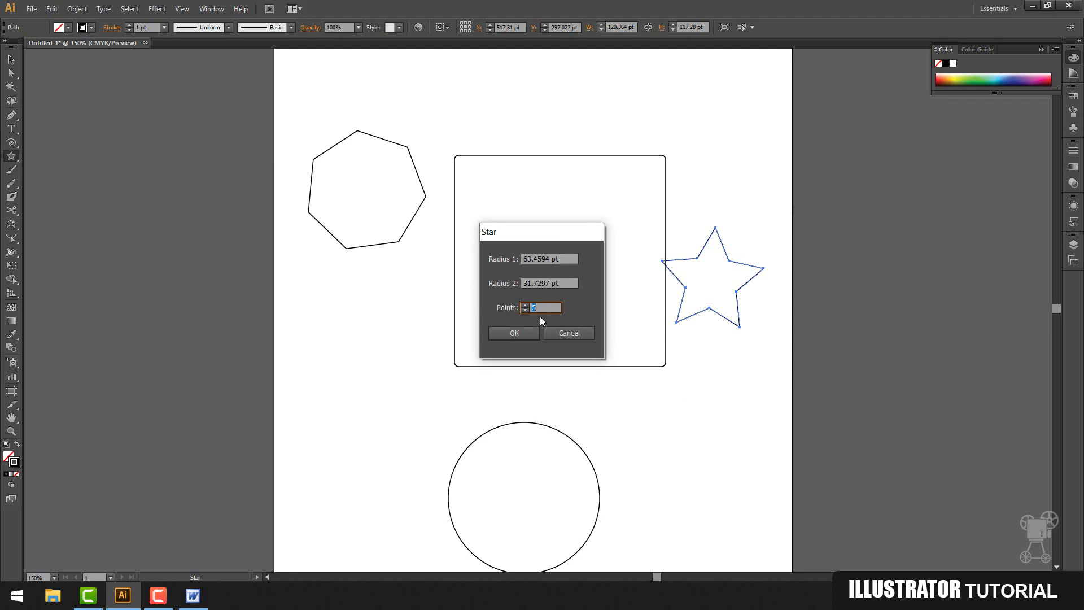
{"action": "left_click", "coordinate": [569, 284]}
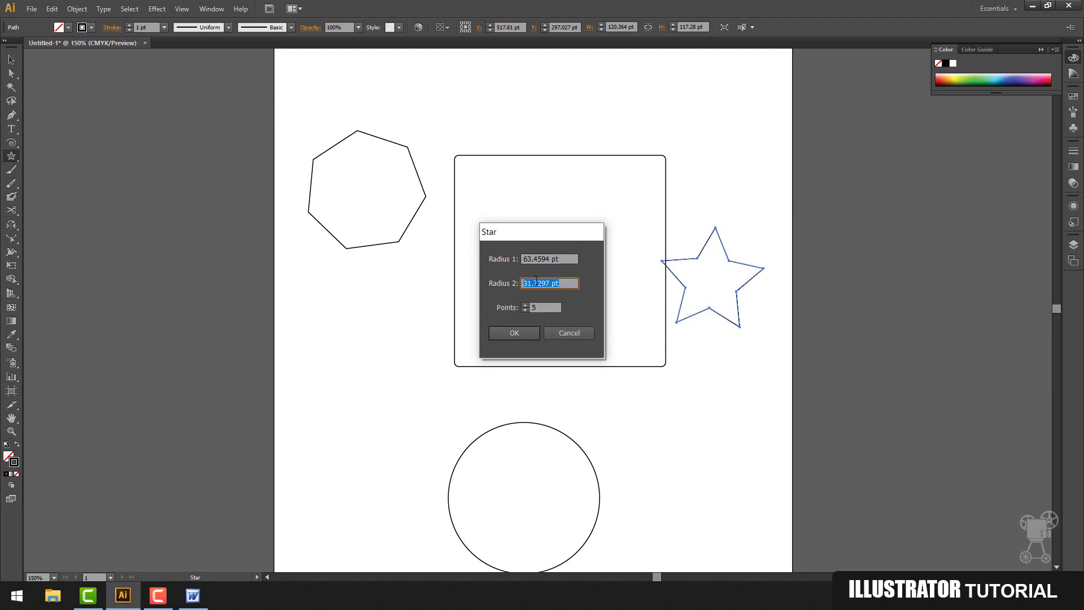
{"action": "type", "text": "50"}
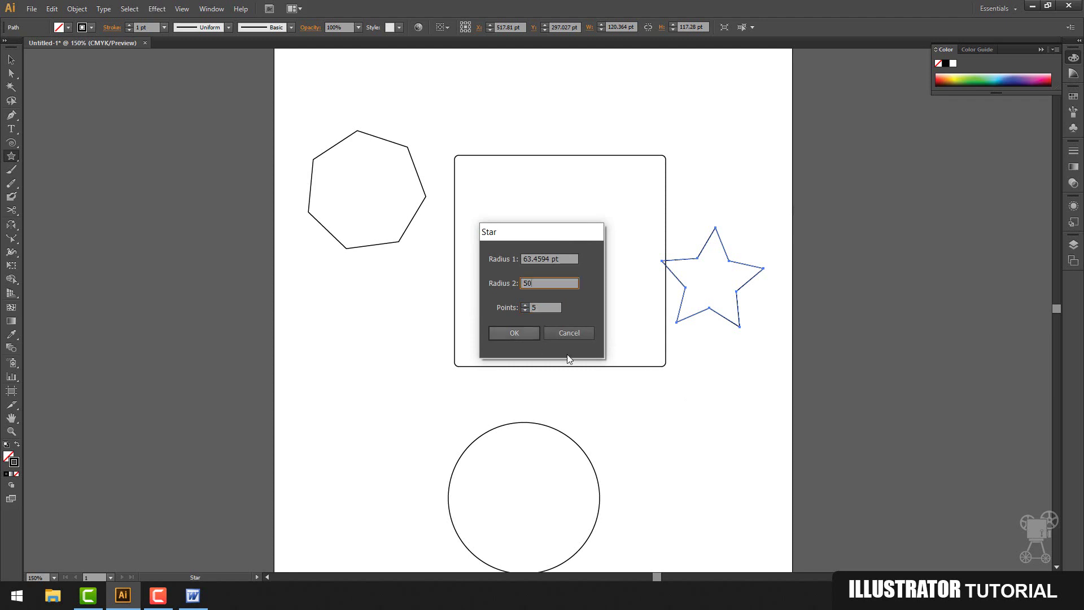
{"action": "left_click", "coordinate": [525, 337]}
Step: Draw a small flare with the Flare tool in the empty area below the polygon
{"action": "left_click_drag", "start_coordinate": [11, 155], "coordinate": [61, 227]}
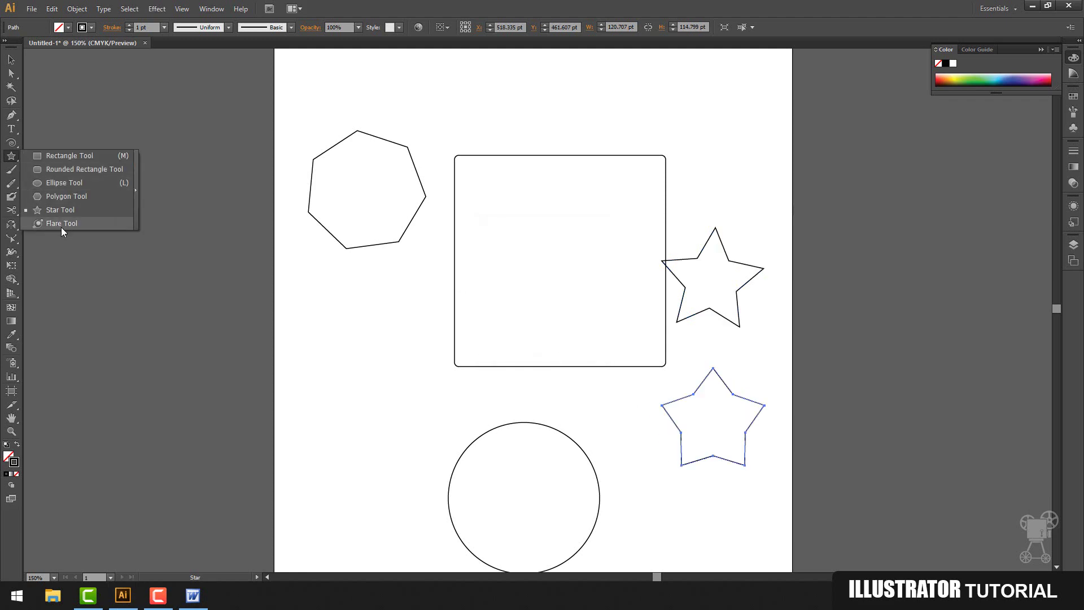
{"action": "left_click_drag", "start_coordinate": [404, 328], "coordinate": [426, 367]}
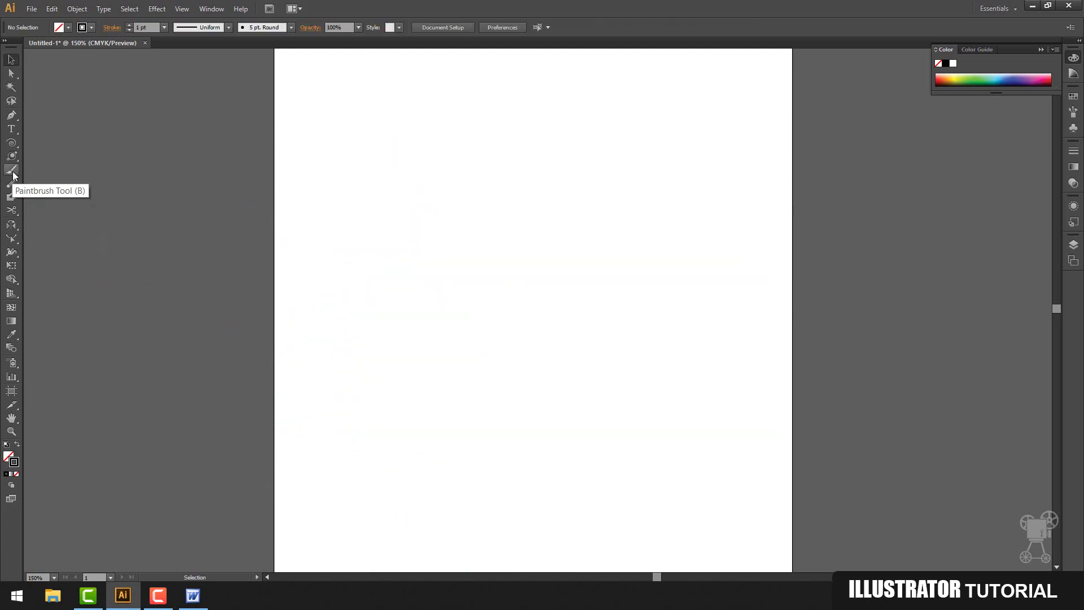
Step: Paint four wavy strokes with the Paintbrush tool, three across the upper artboard and one at the lower right
{"action": "left_click", "coordinate": [12, 173]}
{"action": "left_click_drag", "start_coordinate": [385, 170], "coordinate": [490, 323]}
{"action": "mouse_move", "coordinate": [532, 142]}
{"action": "left_mouse_down"}
{"action": "mouse_move", "coordinate": [567, 154]}
{"action": "mouse_move", "coordinate": [591, 283]}
{"action": "left_mouse_up"}
{"action": "left_click_drag", "start_coordinate": [661, 133], "coordinate": [722, 359]}
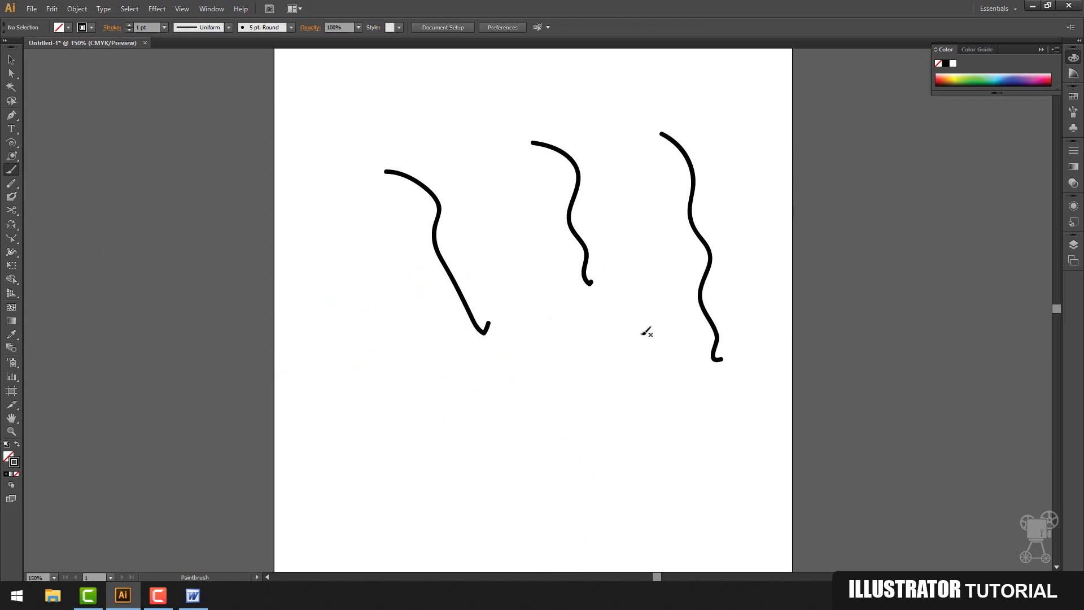
{"action": "left_click_drag", "start_coordinate": [639, 333], "coordinate": [678, 490]}
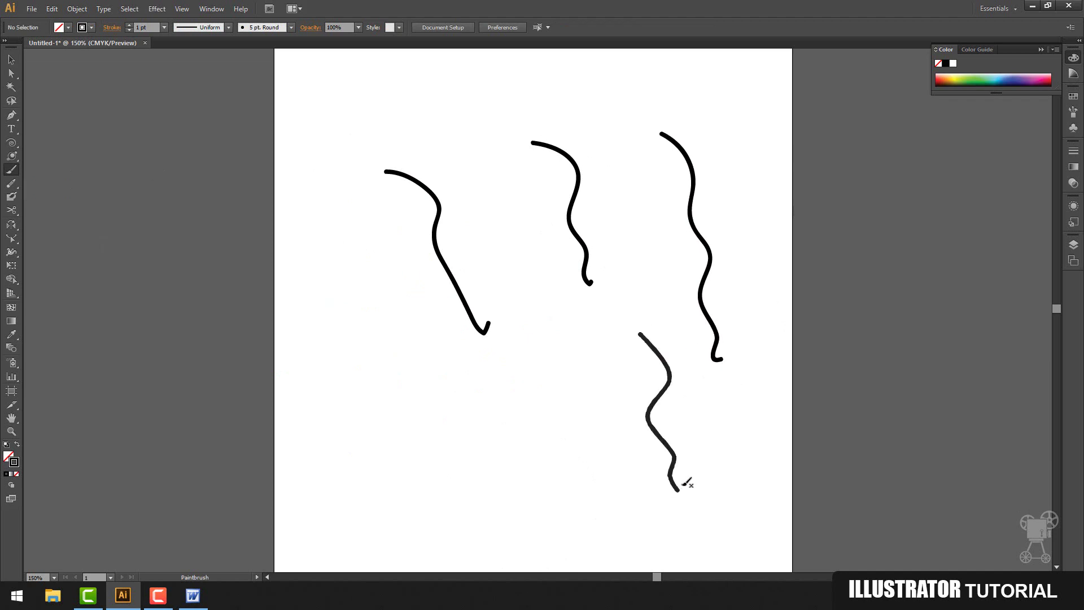
Step: Draw two wavy Pencil paths, about 91 pt and 95 pt wide, in the lower left of the artboard
{"action": "left_click", "coordinate": [14, 185]}
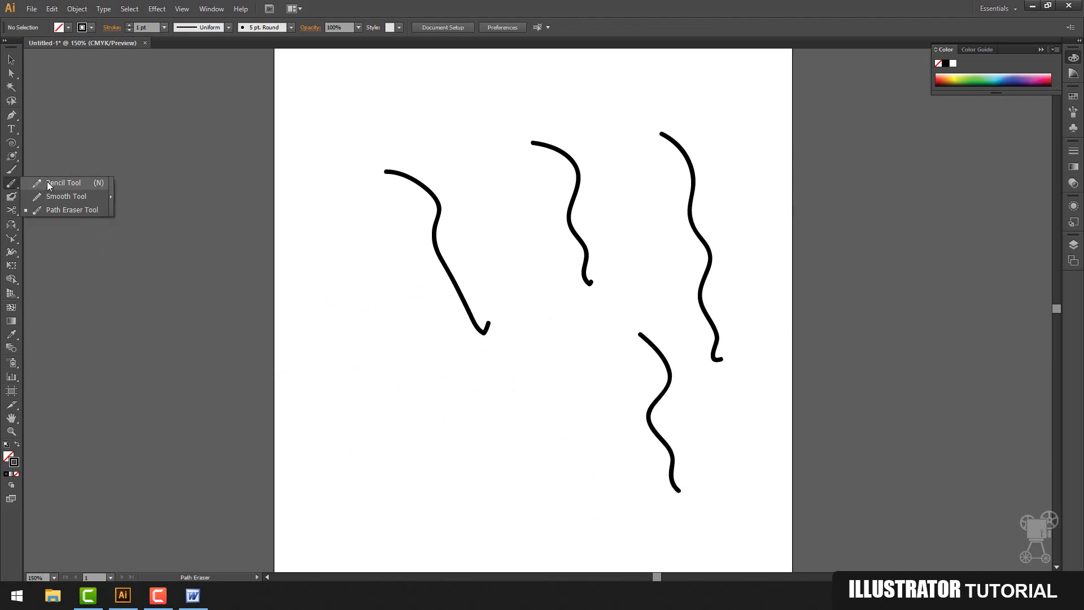
{"action": "left_click", "coordinate": [49, 185]}
{"action": "mouse_move", "coordinate": [328, 320]}
{"action": "left_mouse_down"}
{"action": "mouse_move", "coordinate": [385, 408]}
{"action": "mouse_move", "coordinate": [404, 473]}
{"action": "left_mouse_up"}
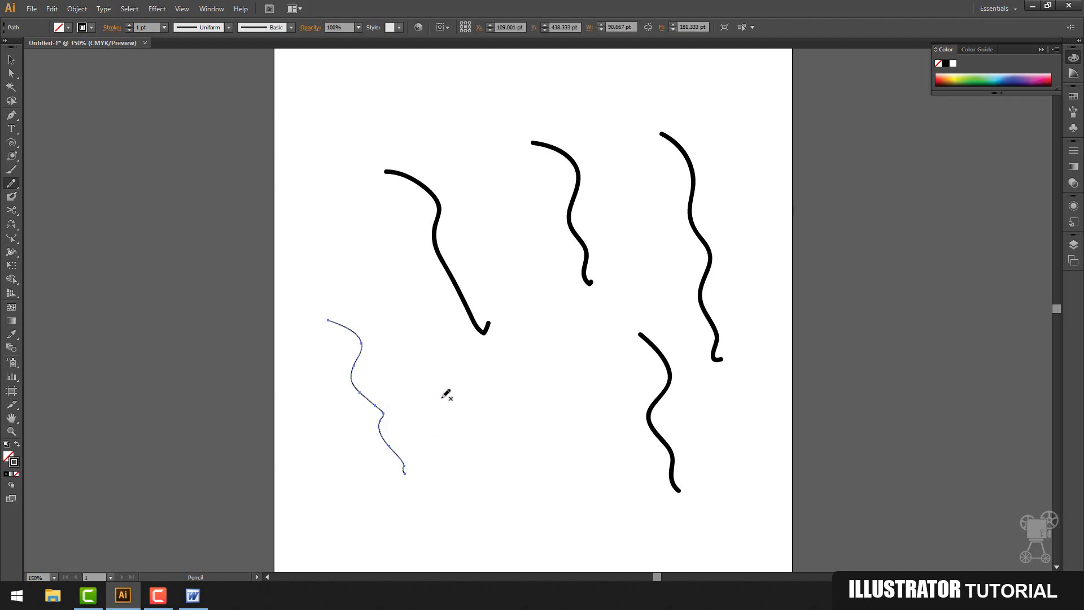
{"action": "left_click_drag", "start_coordinate": [425, 378], "coordinate": [506, 492]}
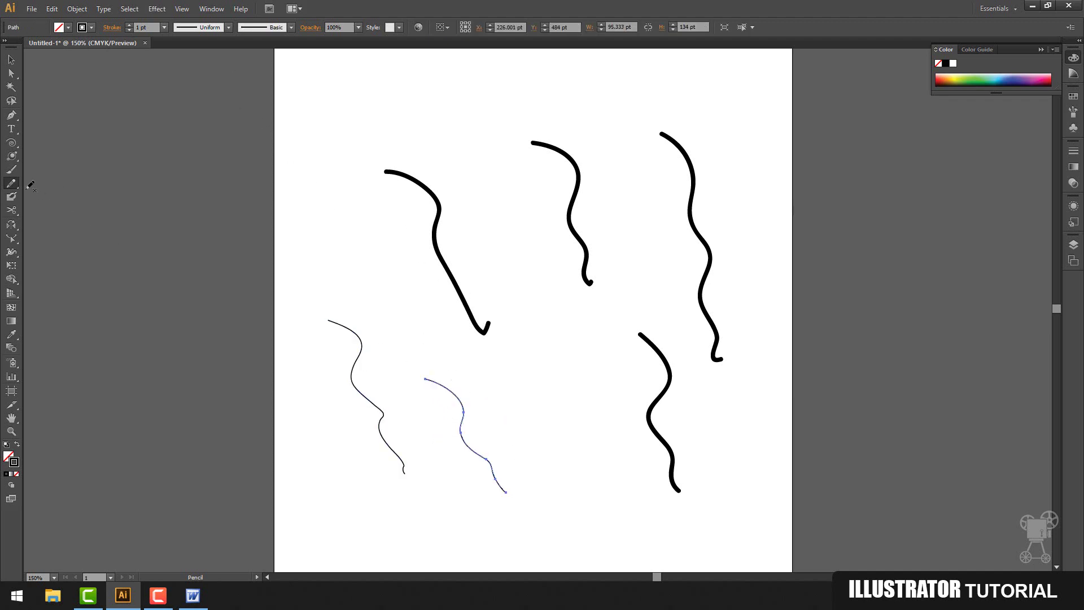
Step: Smooth the curves of the second pencil path with the Smooth tool
{"action": "left_click", "coordinate": [11, 183]}
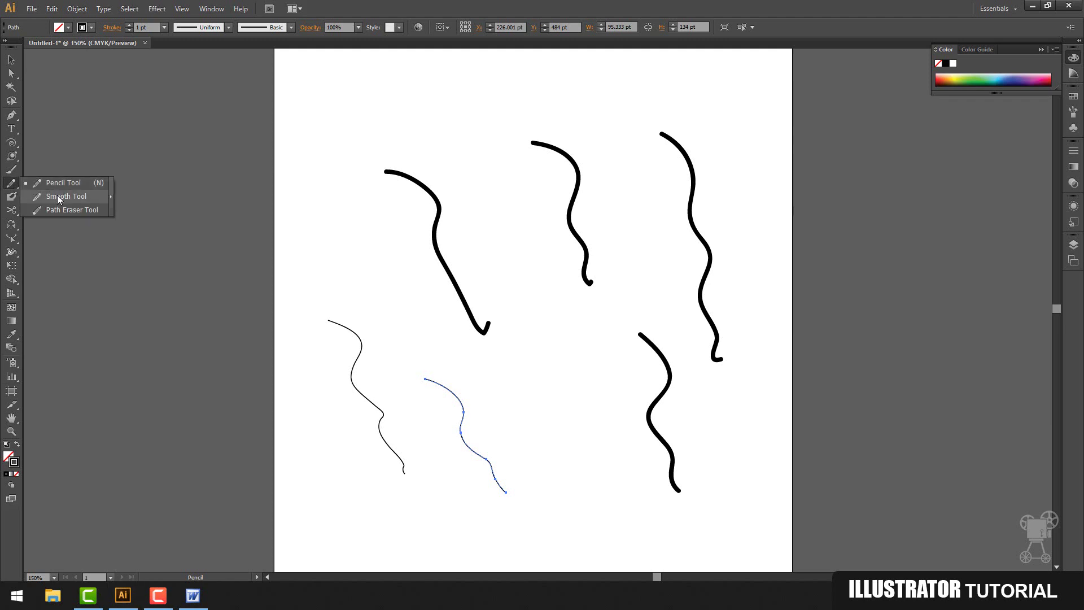
{"action": "left_click", "coordinate": [57, 195]}
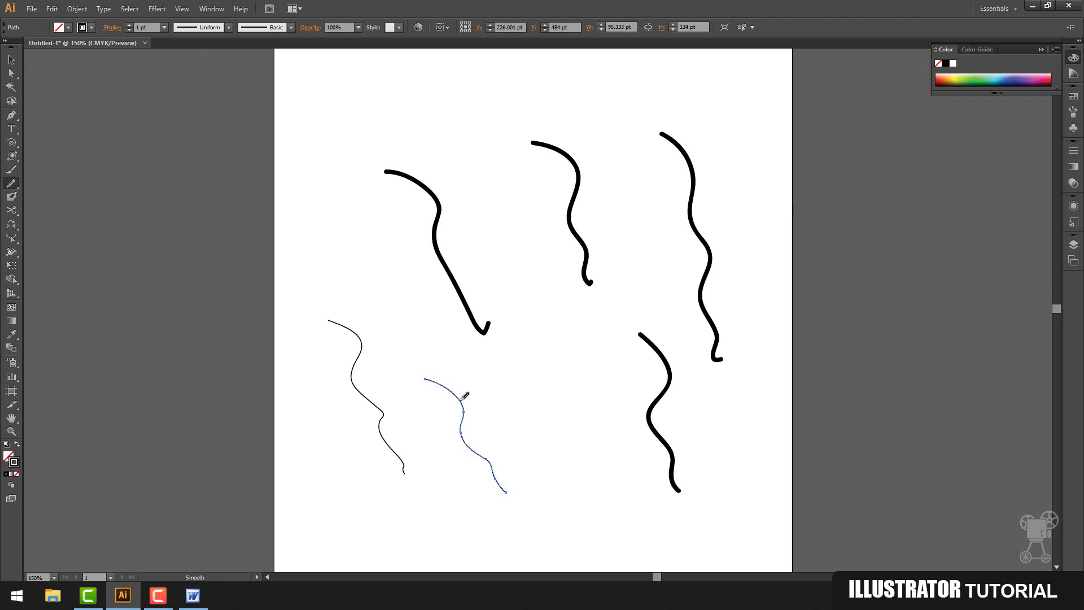
{"action": "mouse_move", "coordinate": [461, 399]}
{"action": "left_mouse_down"}
{"action": "mouse_move", "coordinate": [466, 436]}
{"action": "mouse_move", "coordinate": [501, 485]}
{"action": "left_mouse_up"}
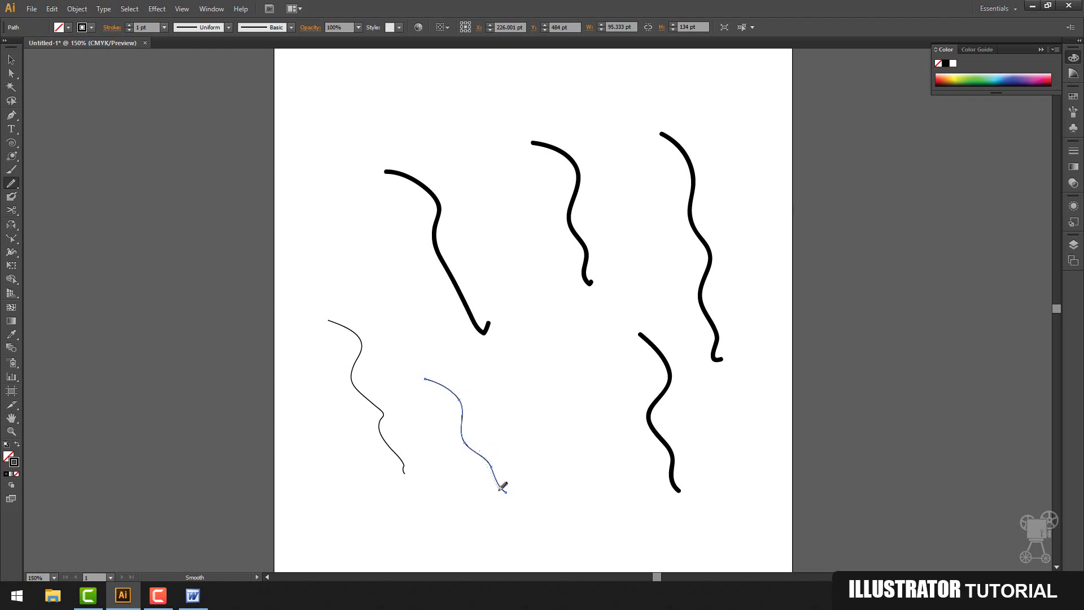
Step: Erase a section in the lower half of the smoothed pencil path with the Path Eraser tool
{"action": "left_click", "coordinate": [20, 187]}
{"action": "left_click", "coordinate": [49, 208]}
{"action": "left_click_drag", "start_coordinate": [490, 463], "coordinate": [478, 446]}
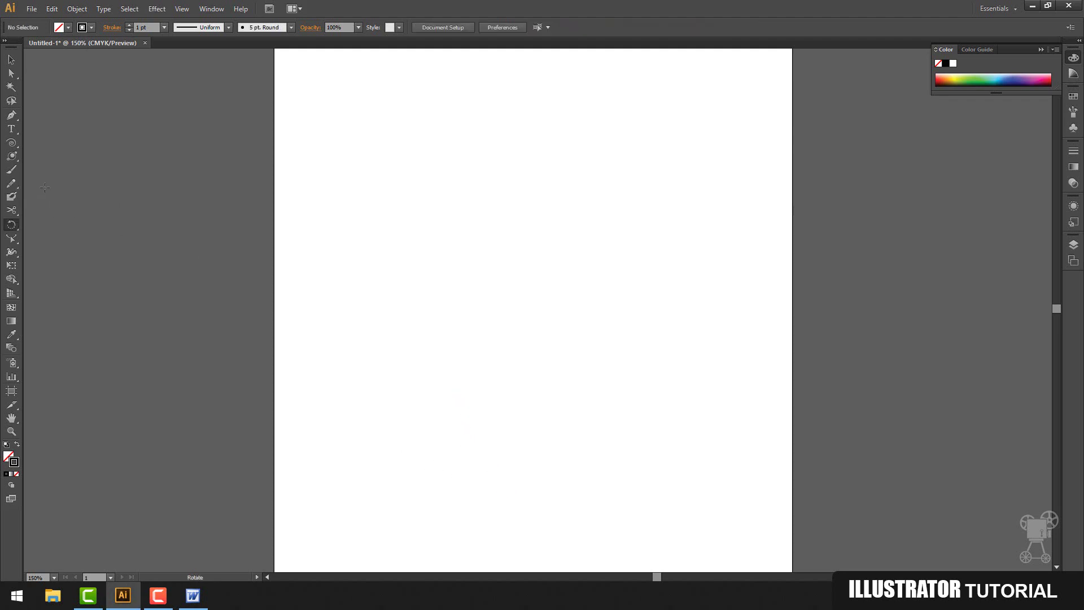
Step: Draw an upright five-pointed star about 195 pt wide in the upper left of the empty artboard
{"action": "left_click", "coordinate": [13, 143]}
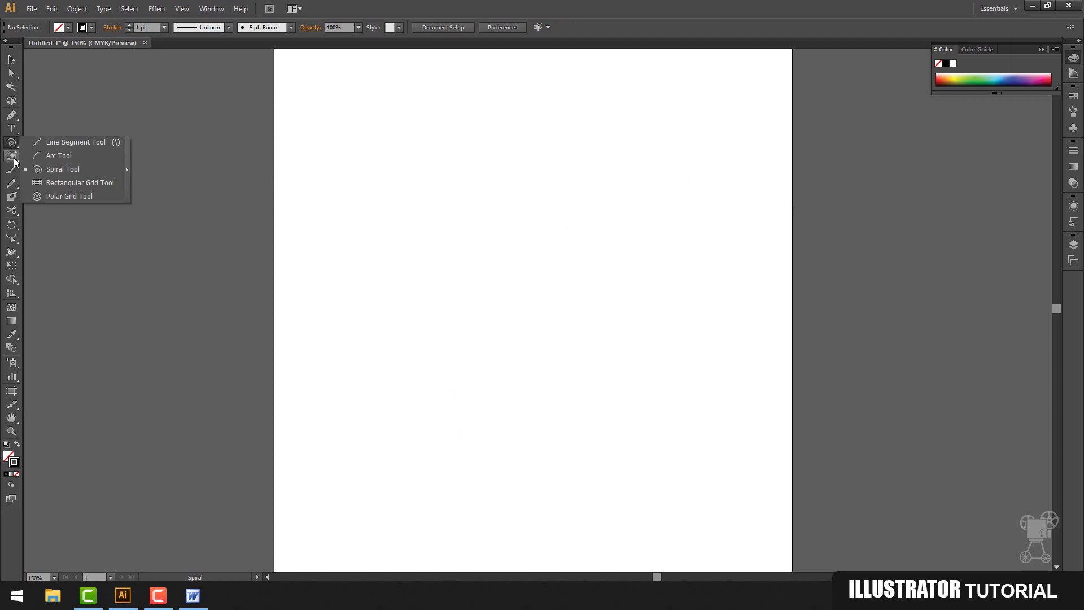
{"action": "left_click", "coordinate": [13, 160]}
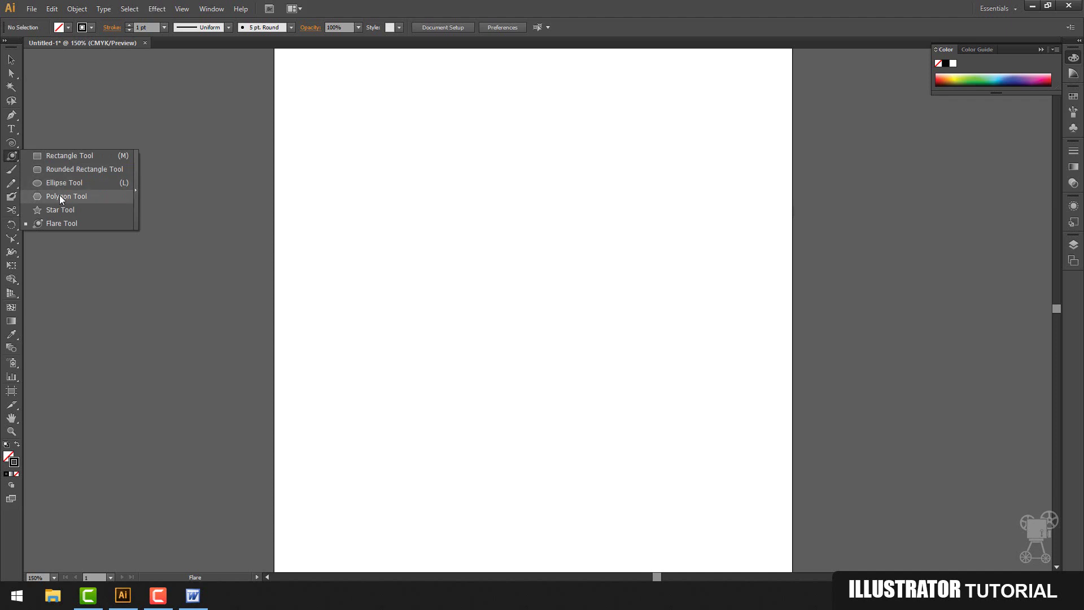
{"action": "left_click", "coordinate": [62, 208]}
{"action": "left_click_drag", "start_coordinate": [436, 160], "coordinate": [486, 230]}
Step: Rotate the star freehand about its centre, and again by -50.32° about a point slightly right of the centre
{"action": "left_click", "coordinate": [12, 225]}
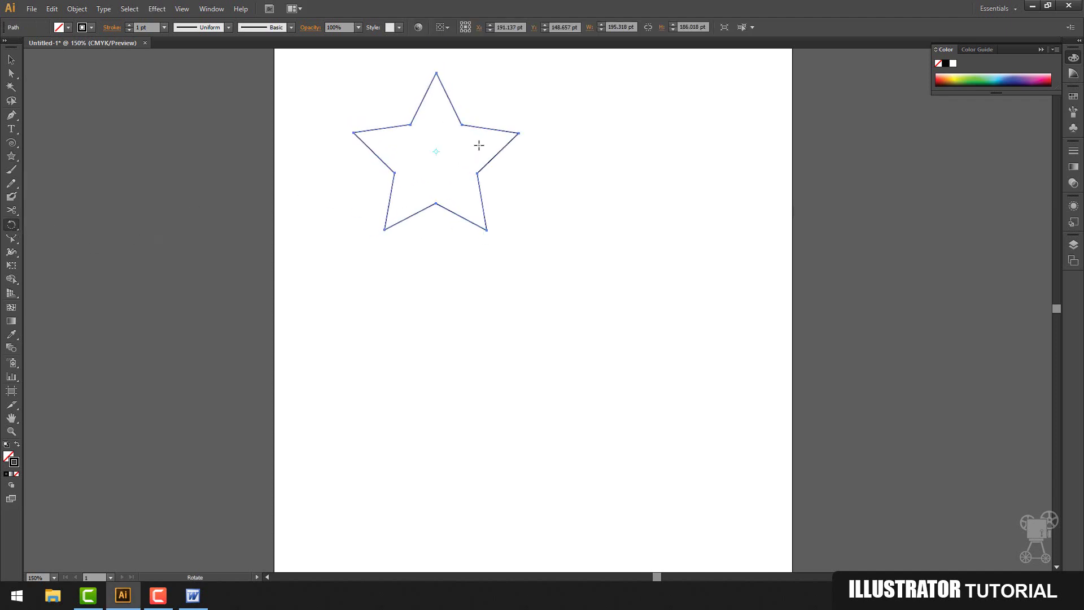
{"action": "left_click_drag", "start_coordinate": [476, 147], "coordinate": [457, 160]}
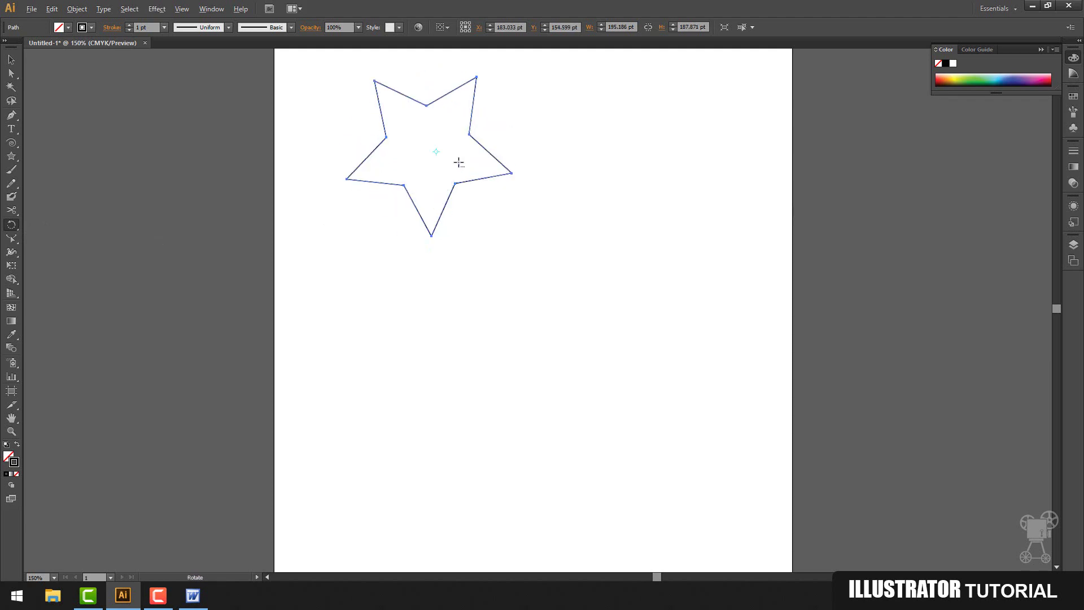
{"action": "left_click", "coordinate": [458, 162], "text": "alt"}
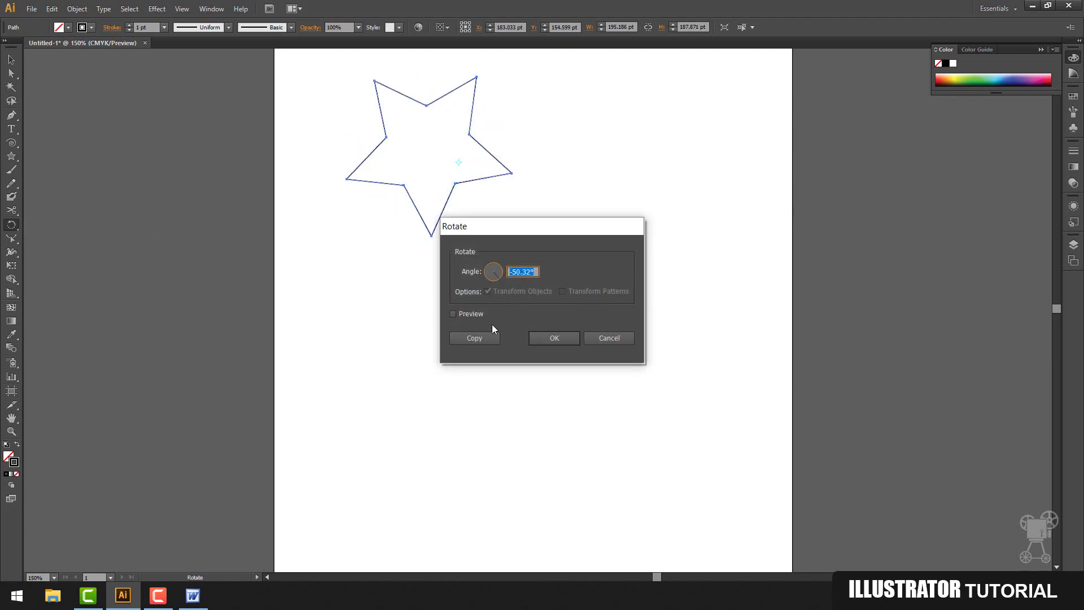
{"action": "left_click", "coordinate": [472, 315]}
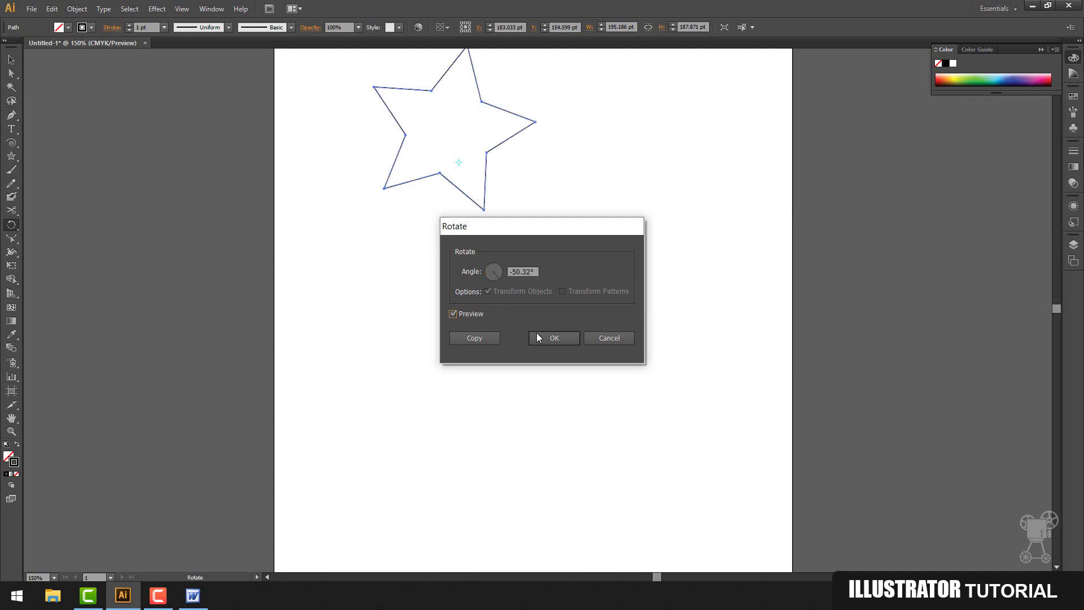
{"action": "left_click", "coordinate": [554, 338]}
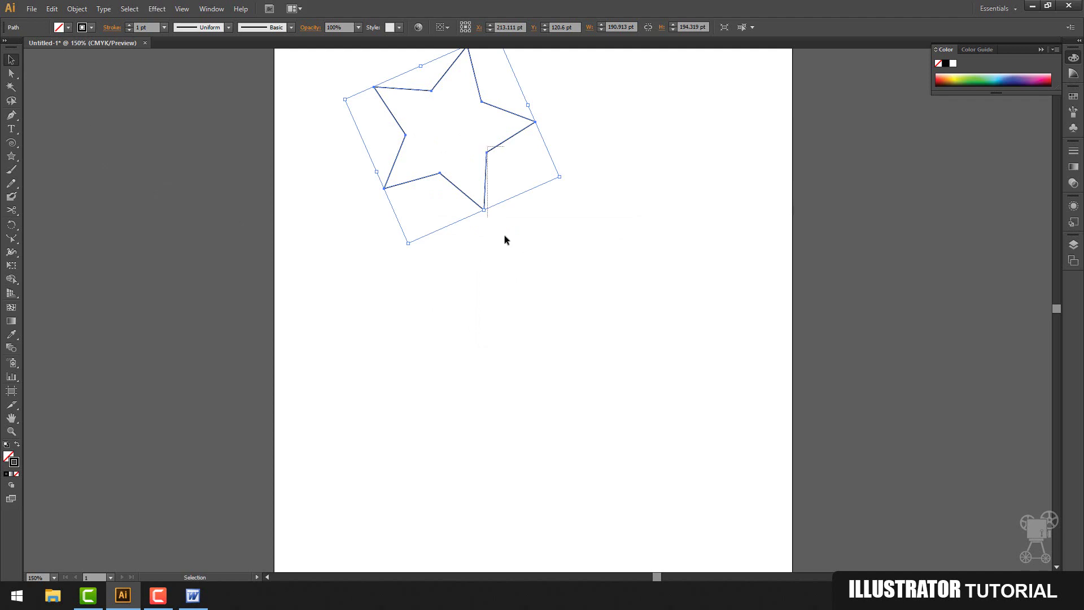
Step: Move the rotated star down so it lies fully on the artboard, and deselect it
{"action": "left_click_drag", "start_coordinate": [486, 167], "coordinate": [473, 285]}
{"action": "key", "text": "ctrl+shift+a"}
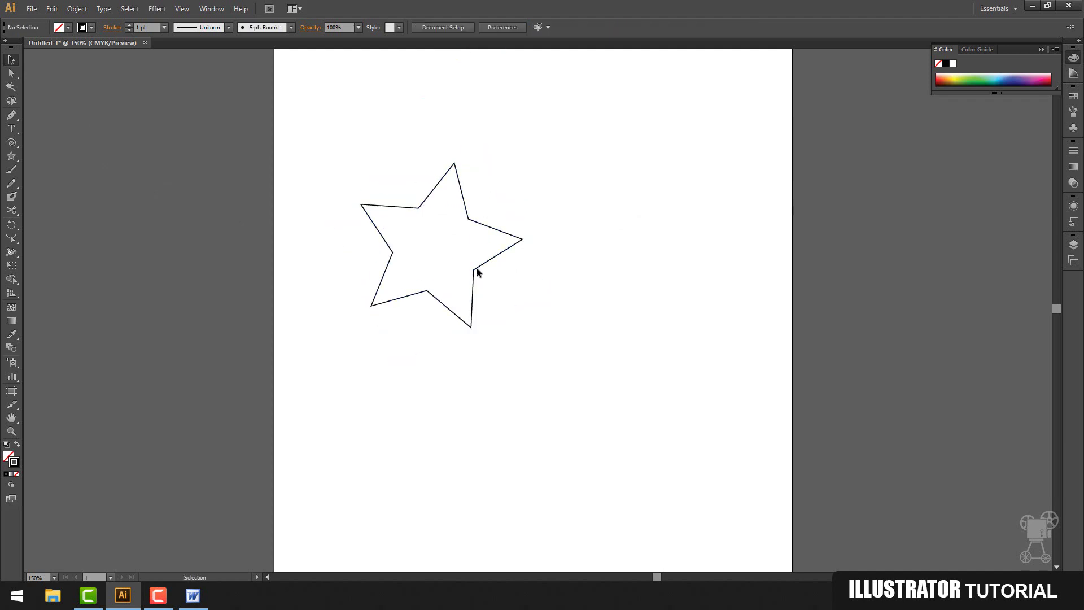
Step: Reflect a copy of the star across a vertical axis just beyond its right tip, toggling the preview to compare
{"action": "left_click", "coordinate": [472, 278]}
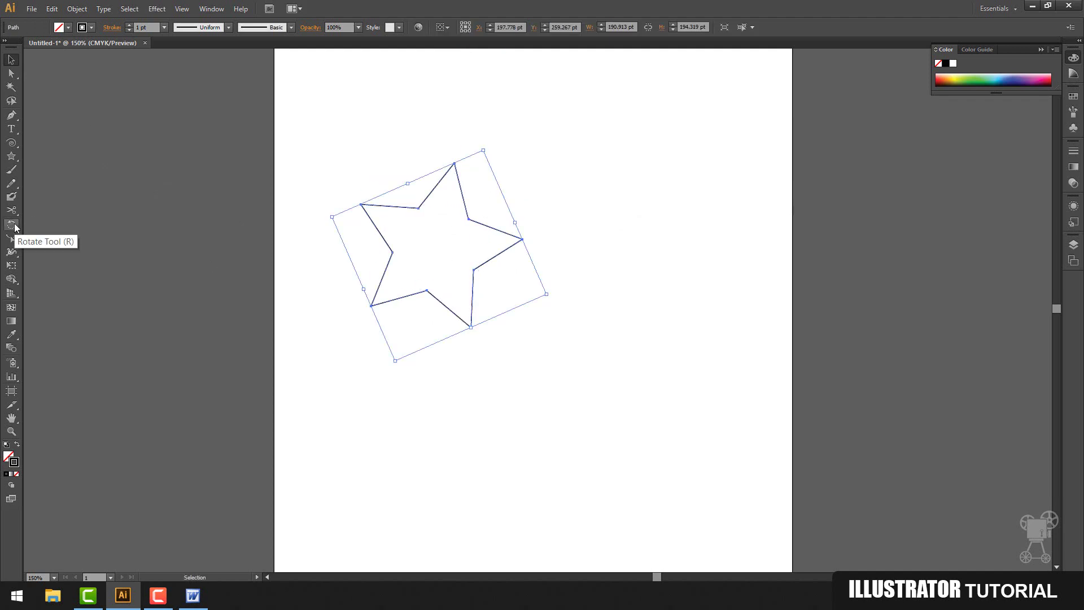
{"action": "left_click_drag", "start_coordinate": [15, 227], "coordinate": [54, 240]}
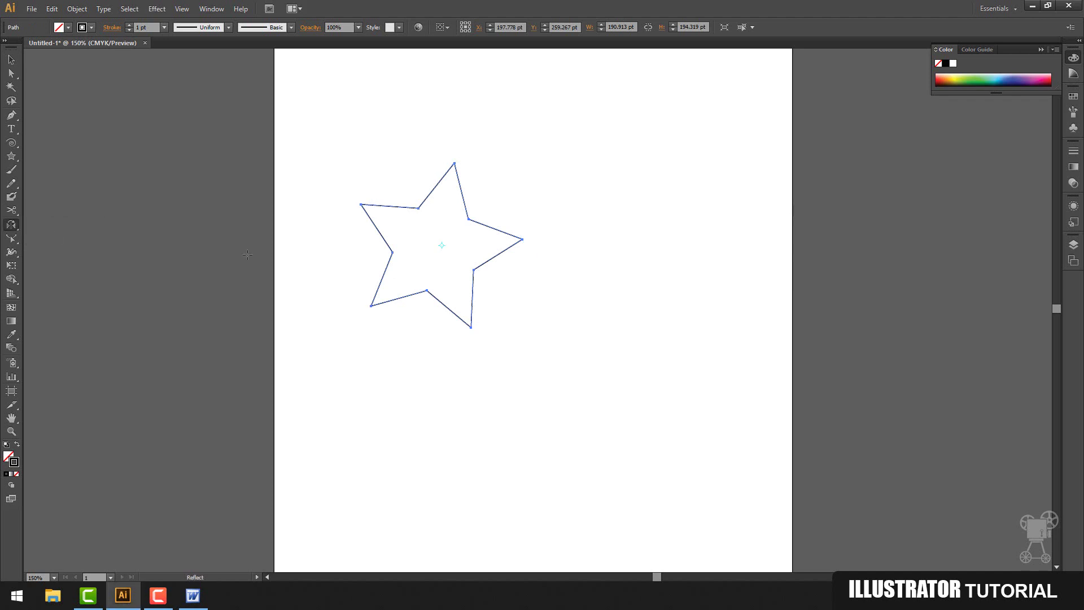
{"action": "left_click", "coordinate": [535, 246], "text": "alt"}
{"action": "left_click_drag", "start_coordinate": [614, 168], "coordinate": [765, 149]}
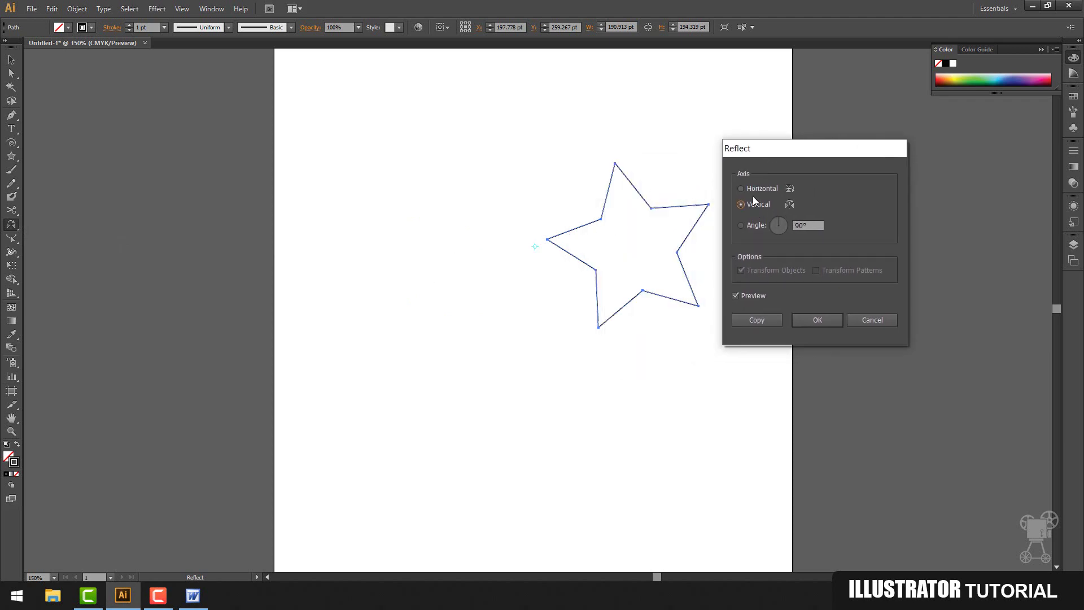
{"action": "left_click", "coordinate": [754, 293]}
{"action": "left_click", "coordinate": [754, 292]}
{"action": "left_click", "coordinate": [754, 292]}
{"action": "left_click", "coordinate": [754, 292]}
{"action": "left_click", "coordinate": [754, 297]}
{"action": "left_click", "coordinate": [756, 189]}
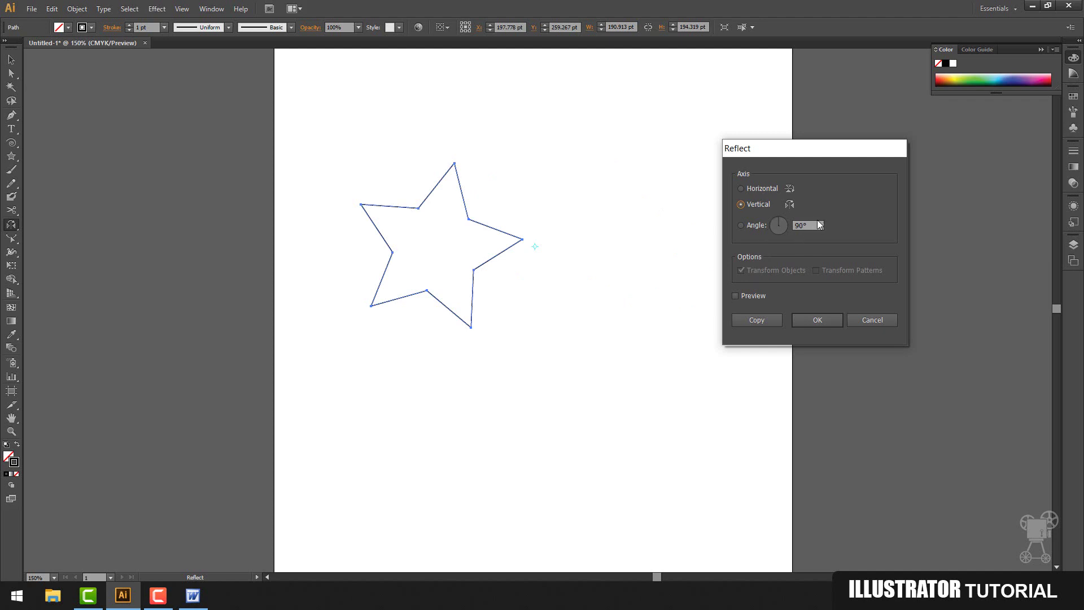
{"action": "key", "text": "Tab"}
{"action": "left_click", "coordinate": [756, 320]}
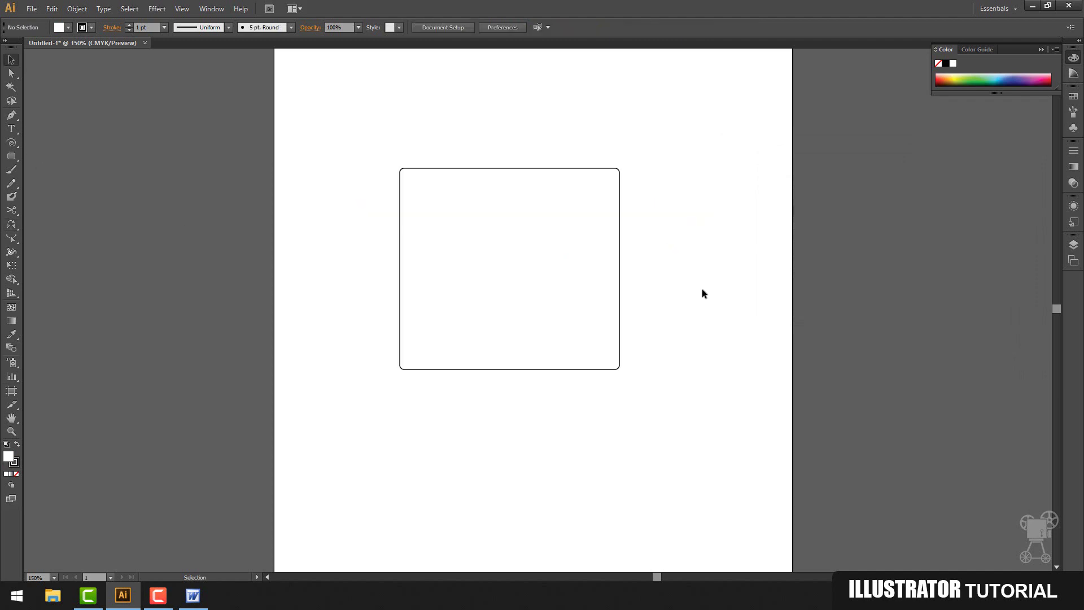
Step: Fill the rounded rectangle with the pinkish red FF0049
{"action": "left_click_drag", "start_coordinate": [658, 285], "coordinate": [398, 221]}
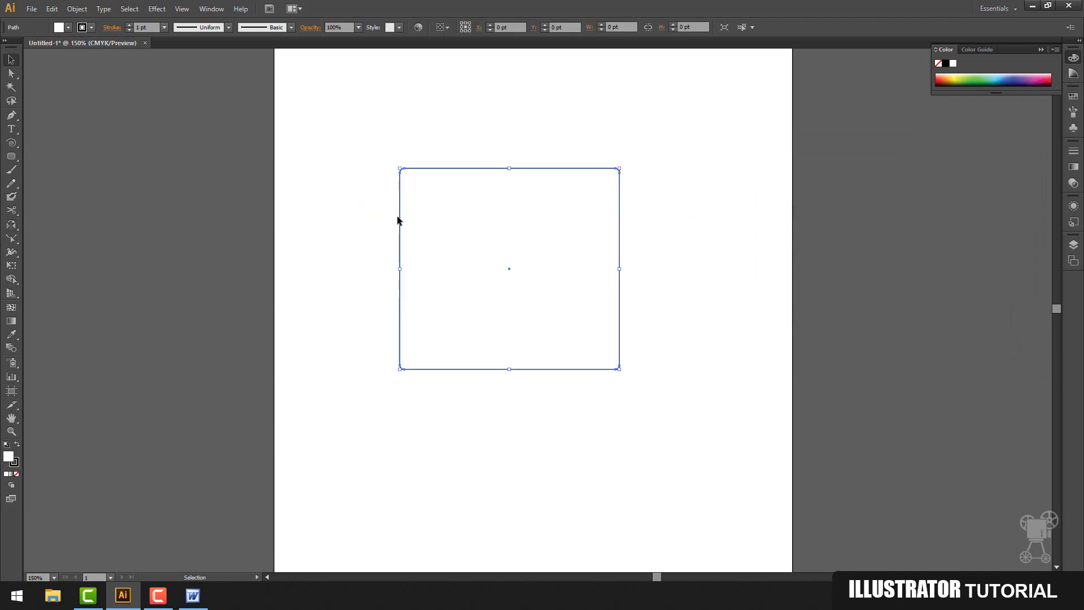
{"action": "double_click", "coordinate": [8, 457]}
{"action": "left_click", "coordinate": [571, 299]}
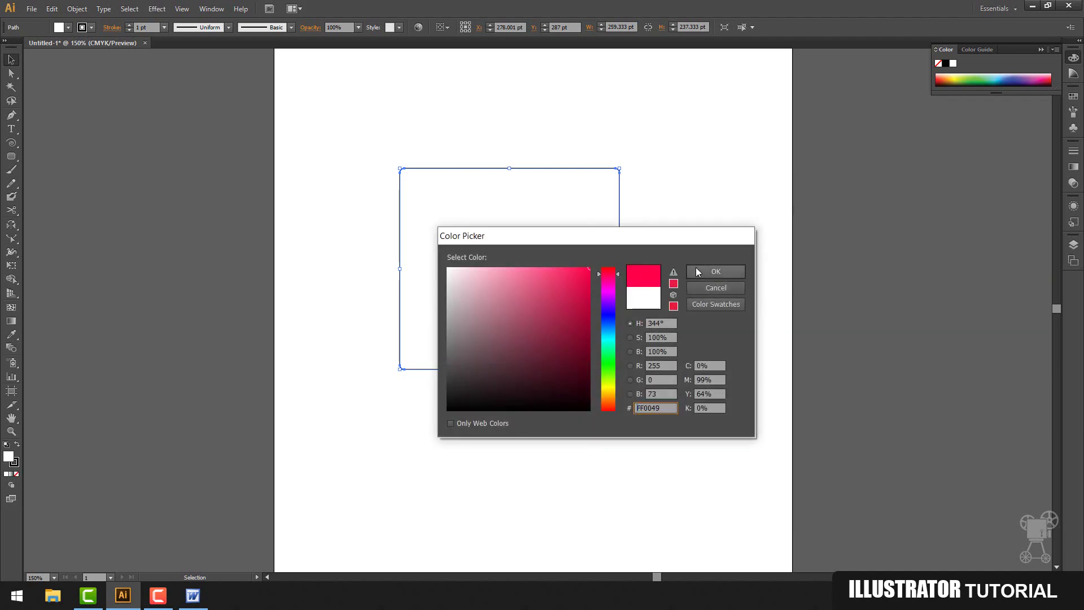
{"action": "left_click", "coordinate": [707, 273]}
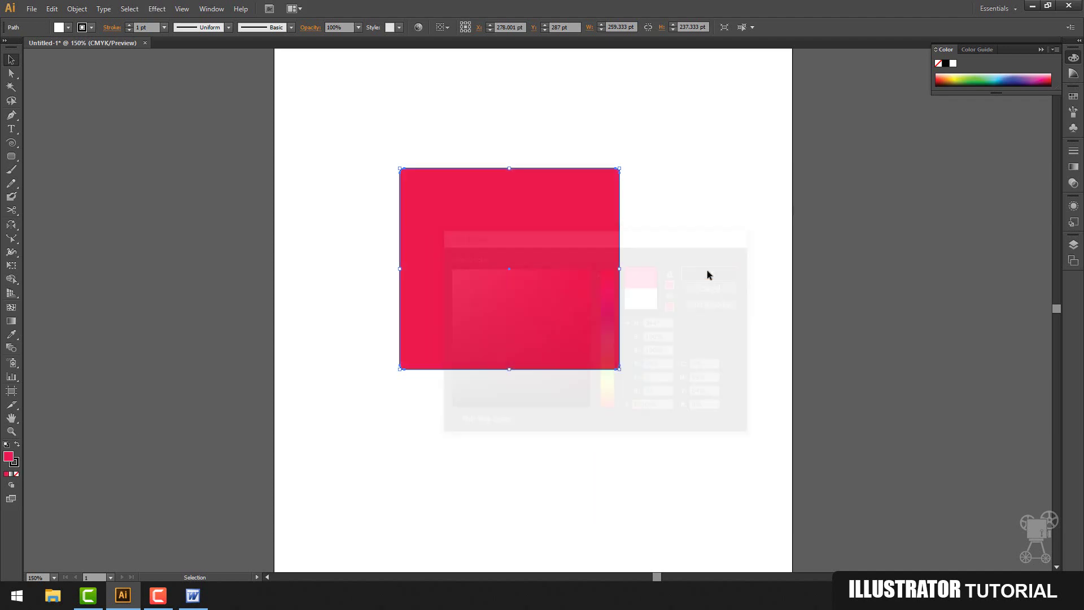
Step: Give the rounded rectangle a green stroke 6 pt wide and deselect it
{"action": "left_click", "coordinate": [981, 79]}
{"action": "left_click", "coordinate": [164, 27]}
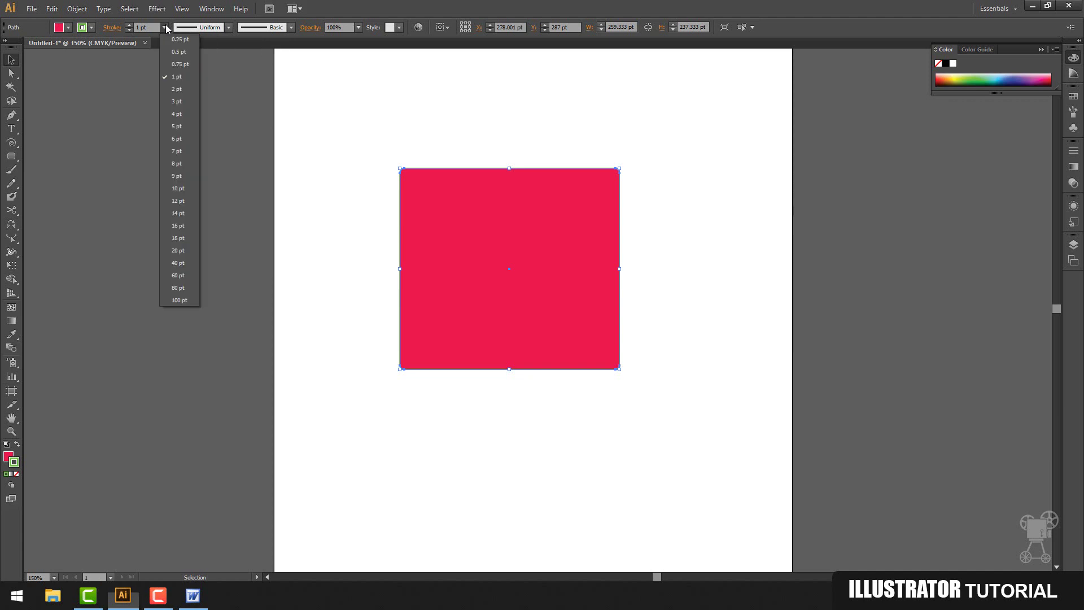
{"action": "left_click", "coordinate": [177, 138]}
{"action": "left_click", "coordinate": [689, 238]}
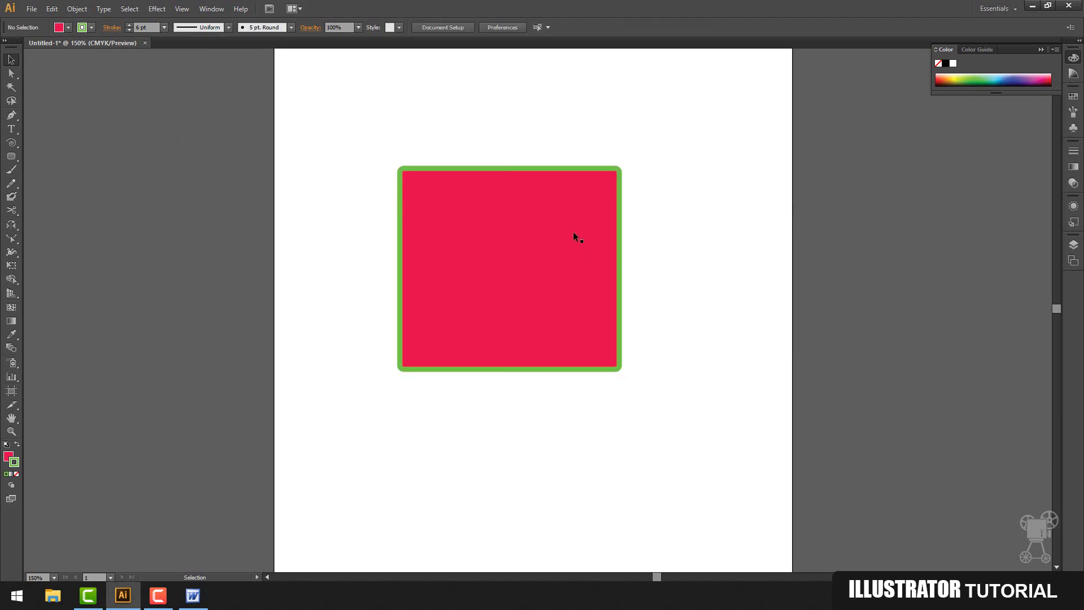
Step: Swap the rounded rectangle's fill and stroke colours, and swap them back
{"action": "left_click", "coordinate": [573, 237]}
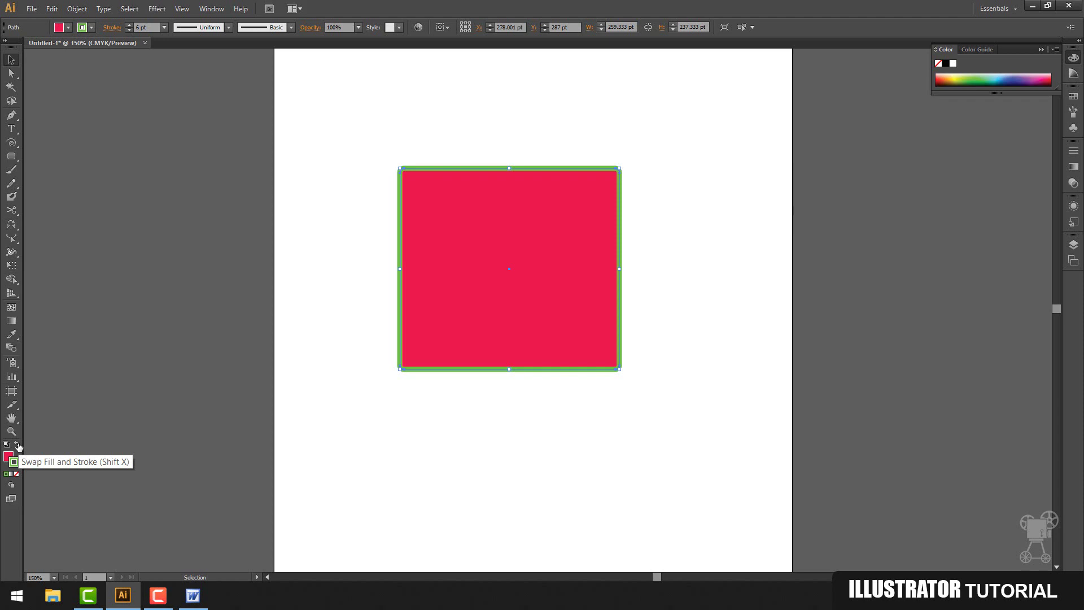
{"action": "left_click", "coordinate": [18, 446]}
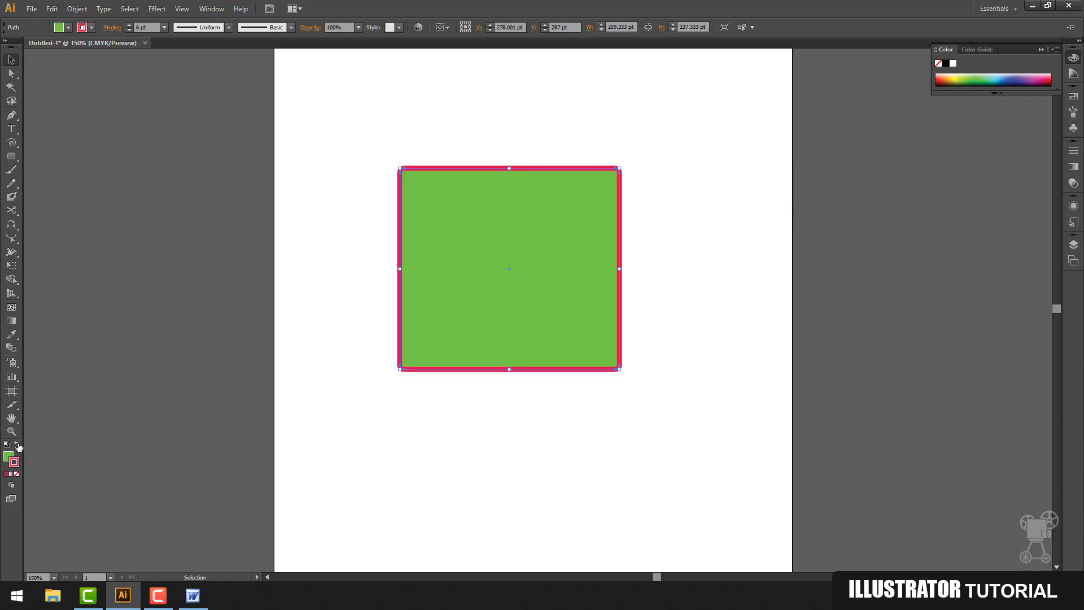
{"action": "left_click", "coordinate": [18, 447]}
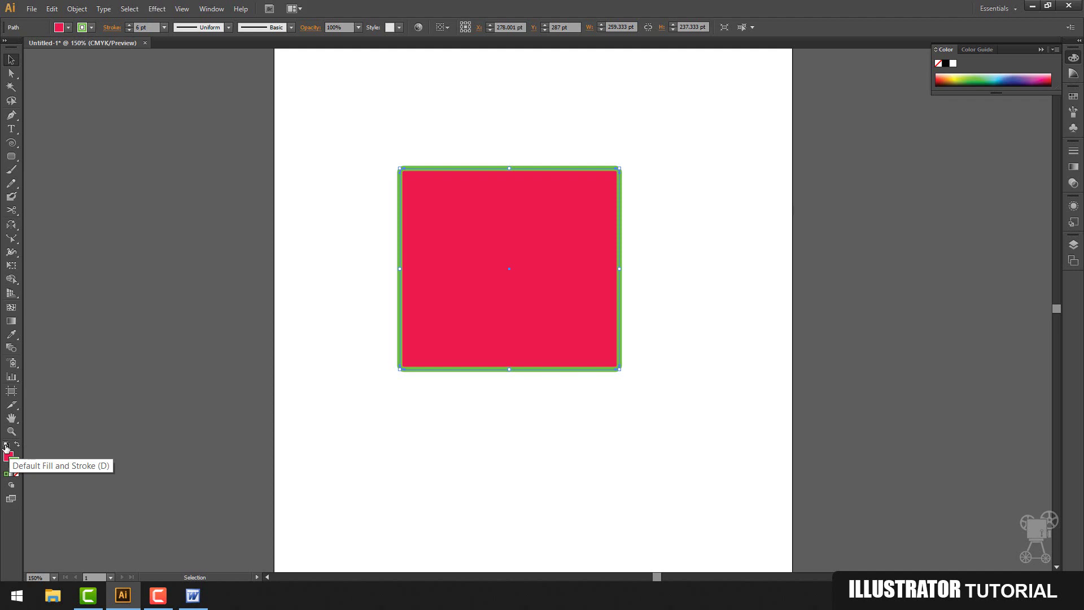
Step: Reset the rounded rectangle to the default fill and stroke, deselecting and reselecting it to check
{"action": "left_click", "coordinate": [6, 448]}
{"action": "left_click", "coordinate": [709, 310]}
{"action": "left_click", "coordinate": [574, 298]}
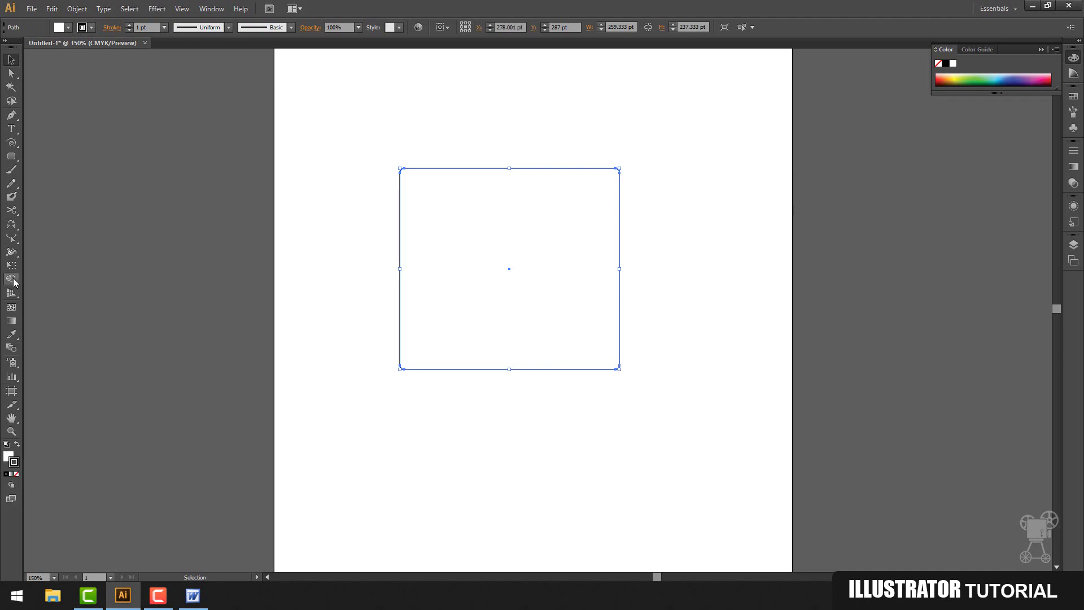
Step: Remove the rounded rectangle's stroke, fill it with the white-to-black linear gradient, and deselect it
{"action": "left_click", "coordinate": [11, 477]}
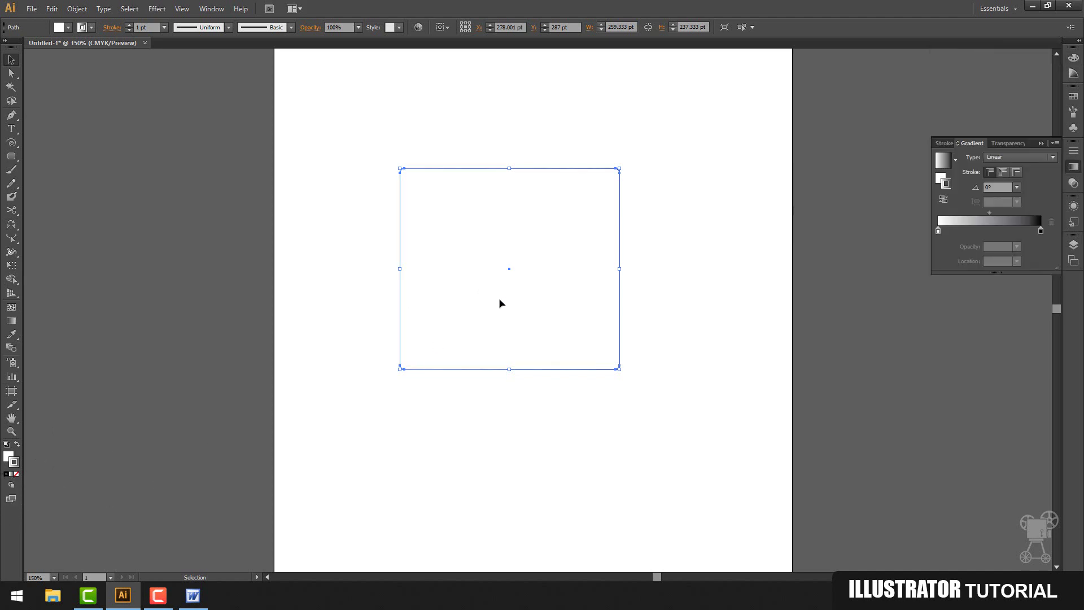
{"action": "left_click", "coordinate": [16, 474]}
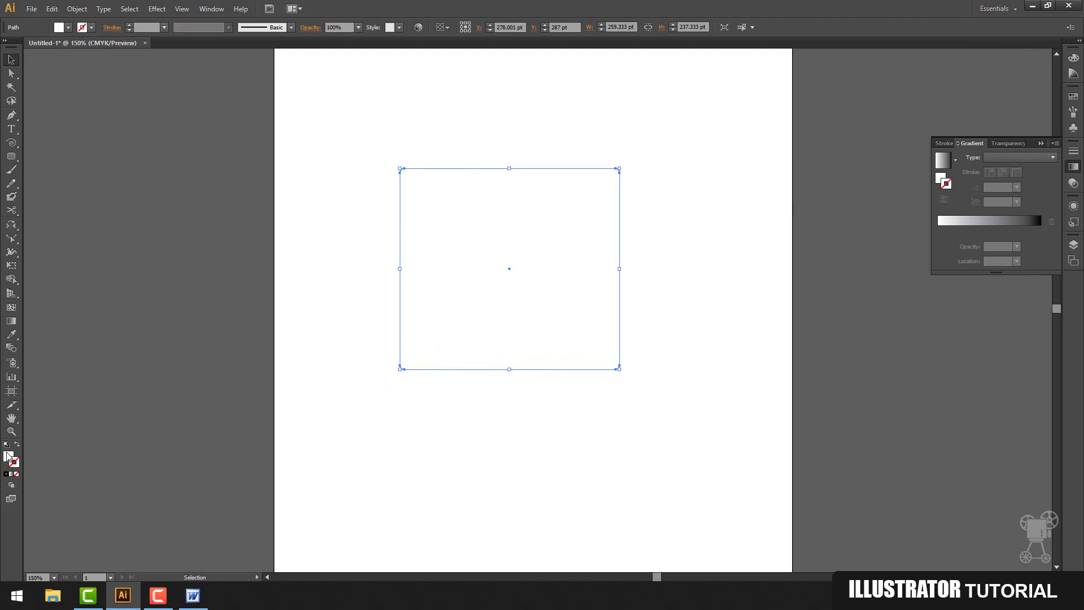
{"action": "left_click", "coordinate": [10, 475]}
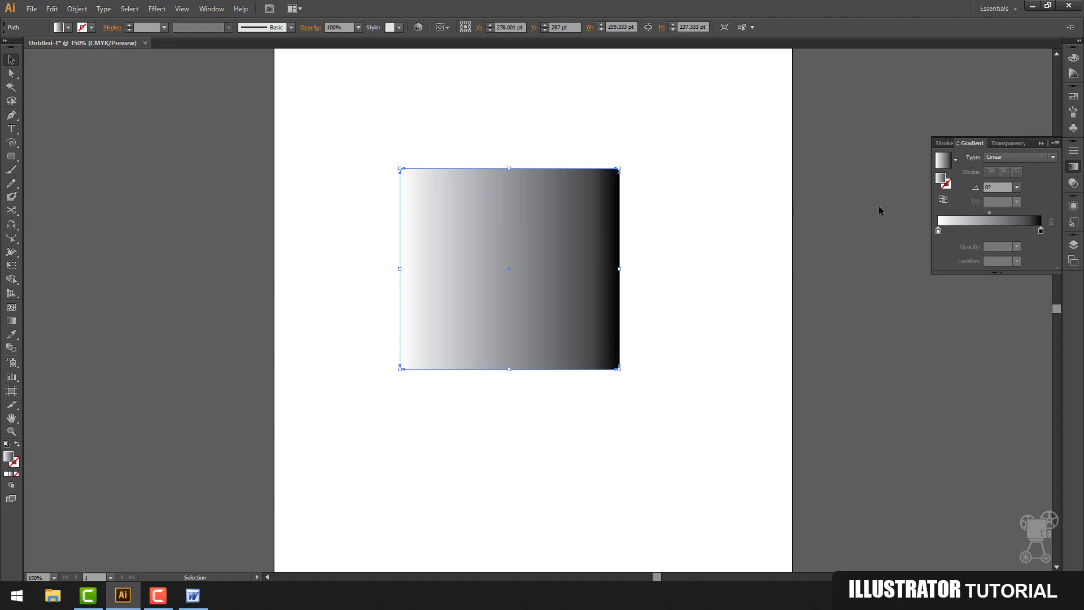
{"action": "left_click", "coordinate": [1055, 143]}
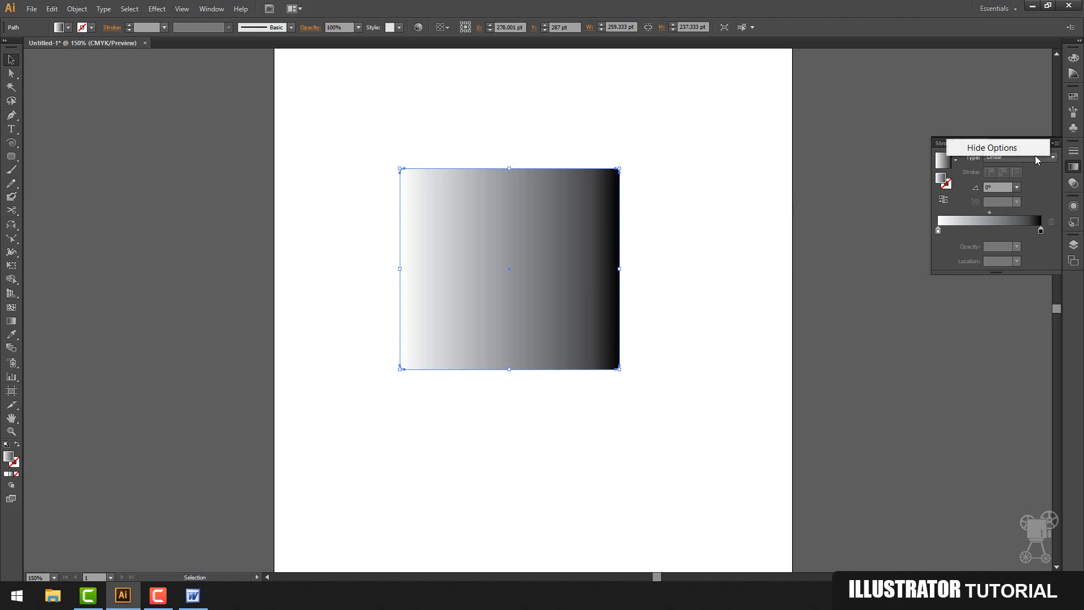
{"action": "left_click", "coordinate": [1047, 211]}
{"action": "left_click", "coordinate": [740, 270]}
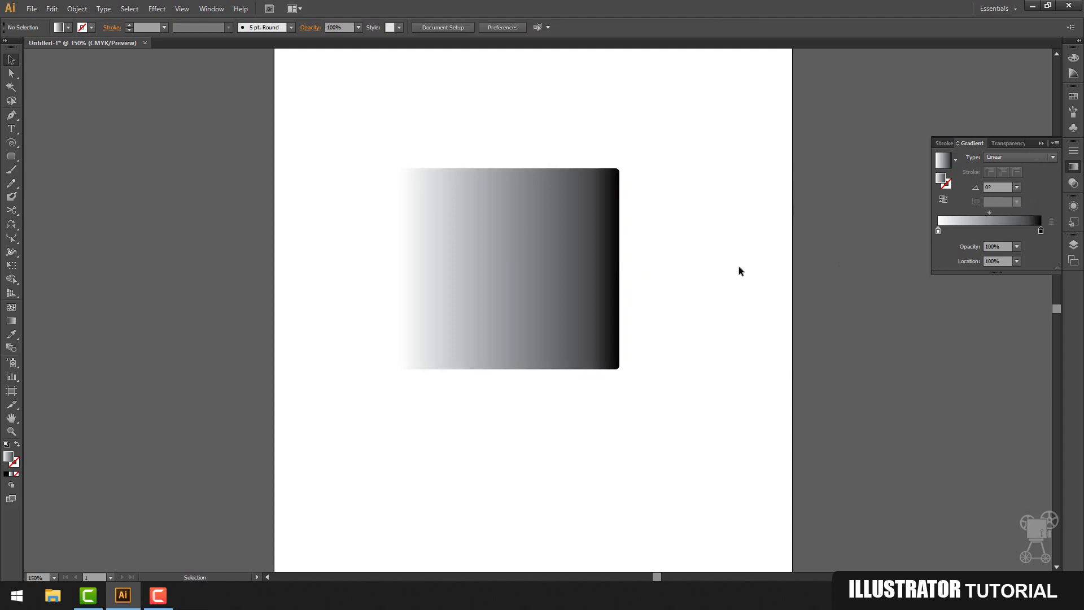
Step: Switch the rounded rectangle's gradient type to Radial and back to Linear
{"action": "left_click", "coordinate": [569, 255]}
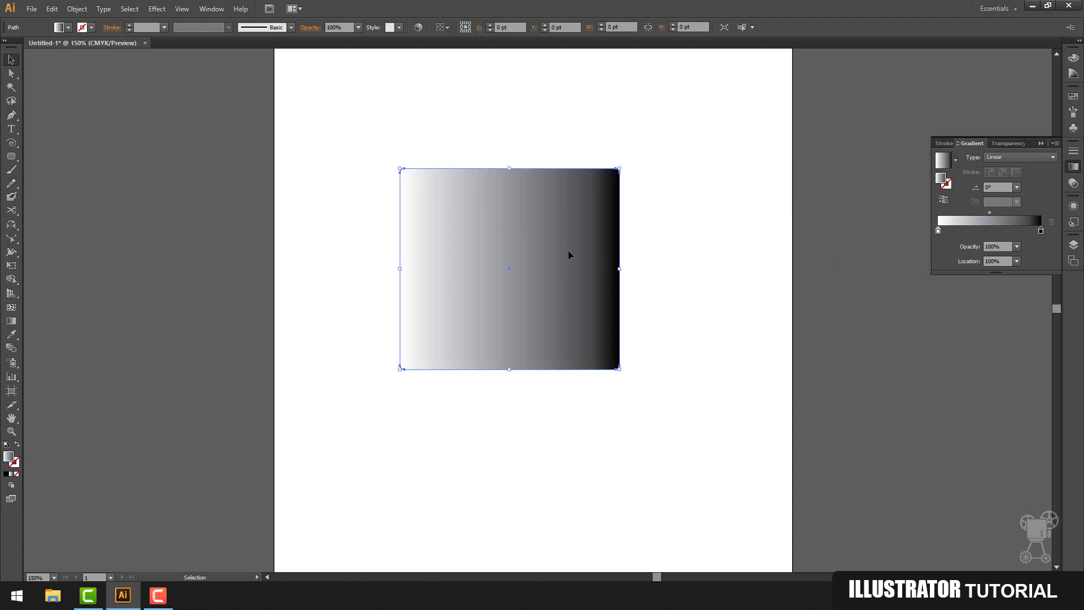
{"action": "left_click", "coordinate": [994, 157]}
{"action": "left_click", "coordinate": [1000, 178]}
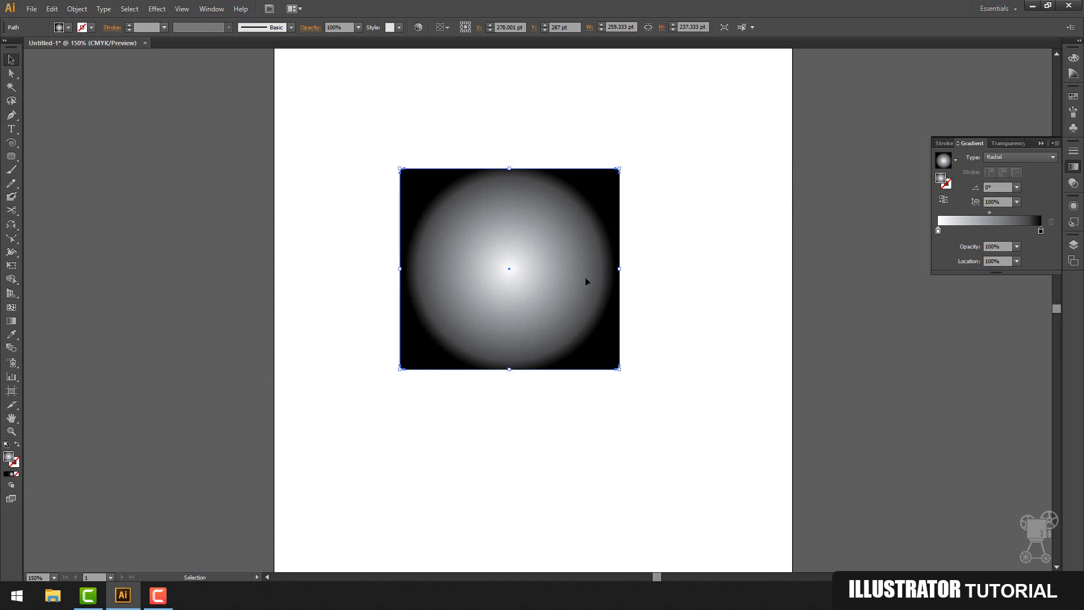
{"action": "left_click", "coordinate": [1019, 157]}
{"action": "left_click", "coordinate": [1000, 168]}
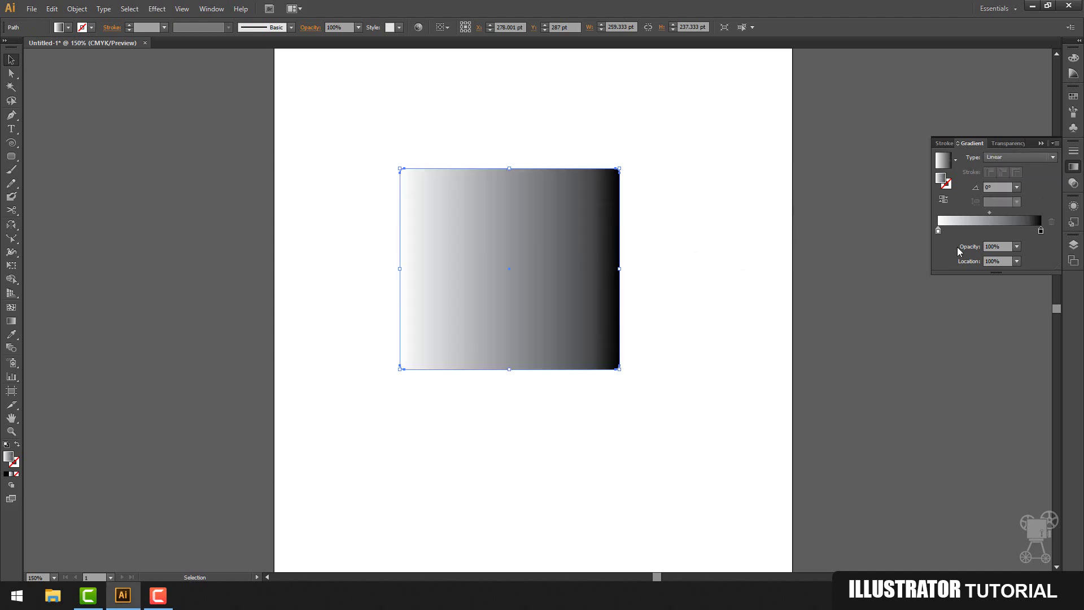
Step: Switch the gradient's black end stop to RGB and colour it green 2DB34A
{"action": "double_click", "coordinate": [1041, 234]}
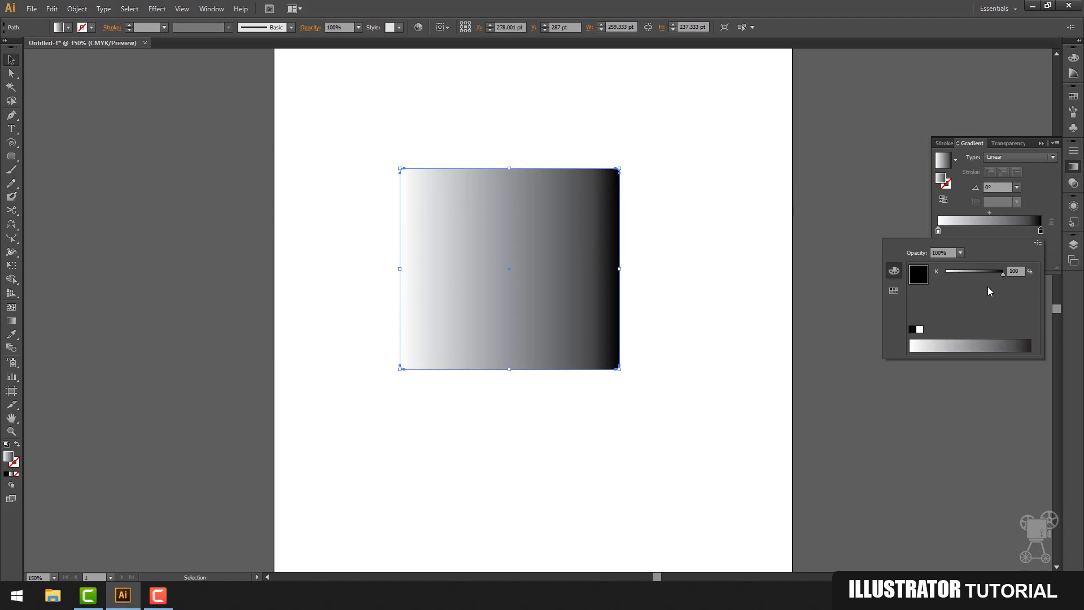
{"action": "left_click", "coordinate": [1039, 243]}
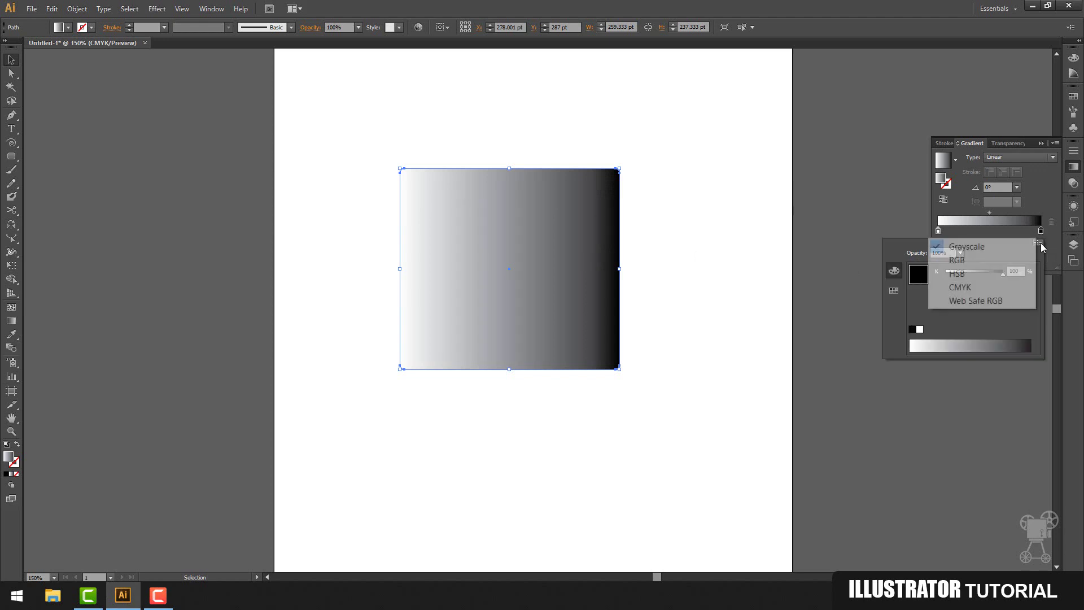
{"action": "left_click", "coordinate": [967, 263]}
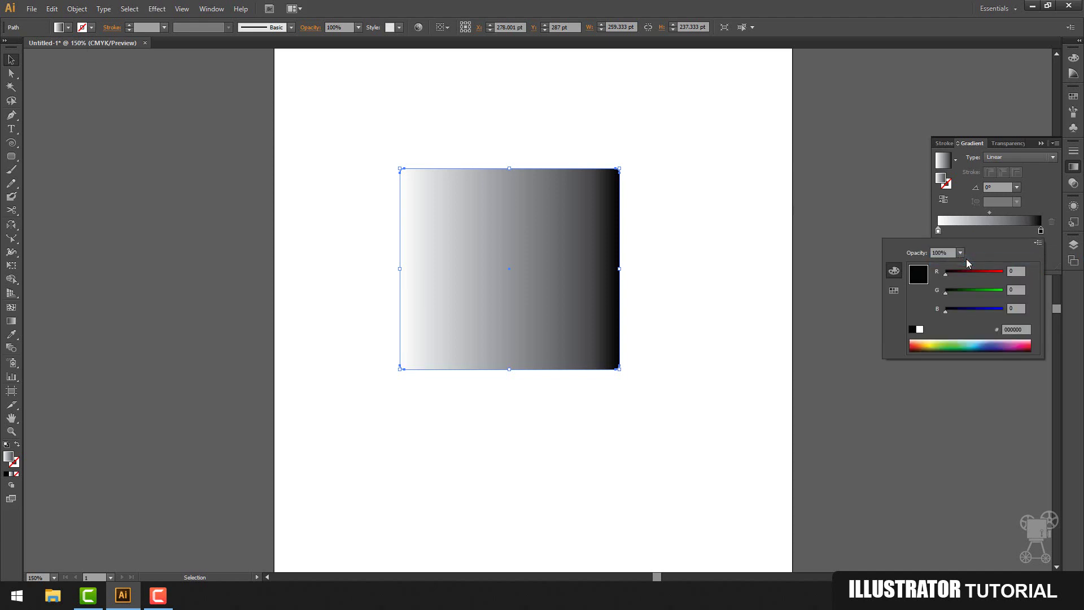
{"action": "left_click", "coordinate": [960, 342]}
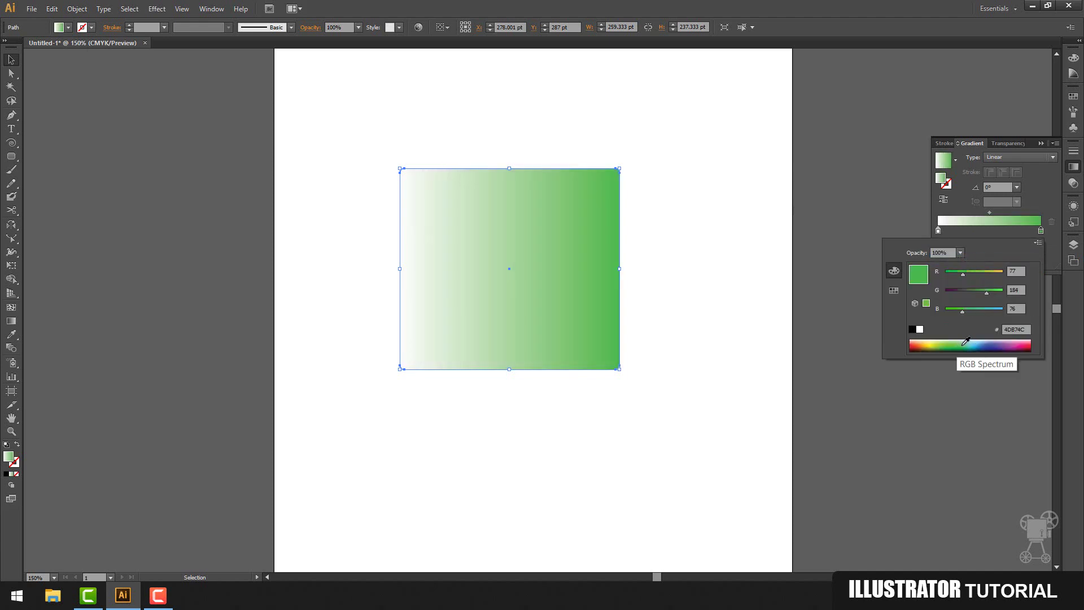
{"action": "left_click", "coordinate": [953, 342]}
{"action": "left_click", "coordinate": [953, 344]}
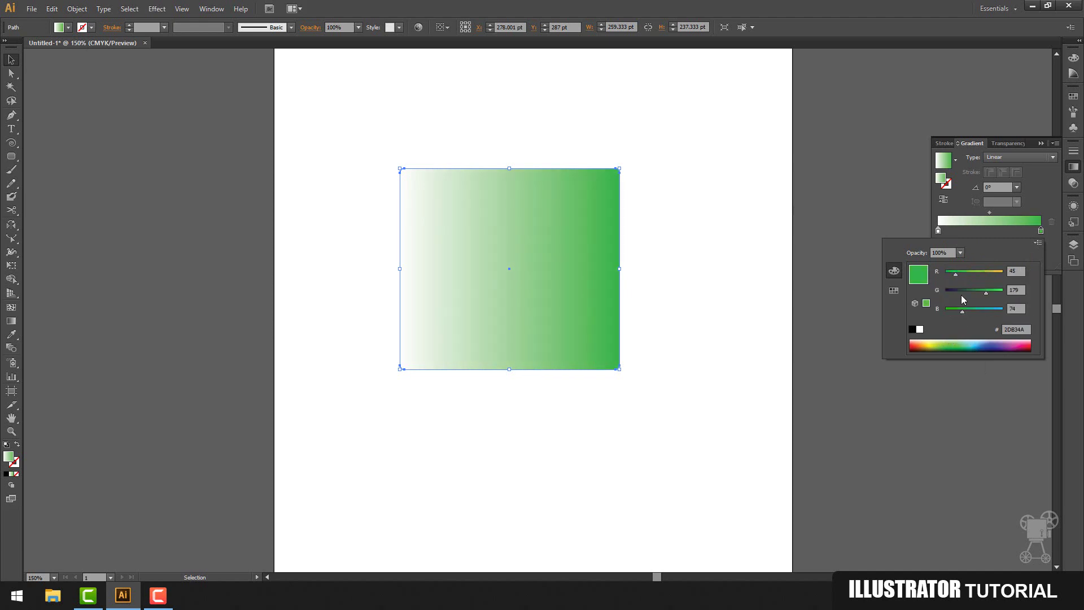
Step: Switch the gradient's white start stop to RGB and colour it blue 4453A4
{"action": "left_click", "coordinate": [938, 231]}
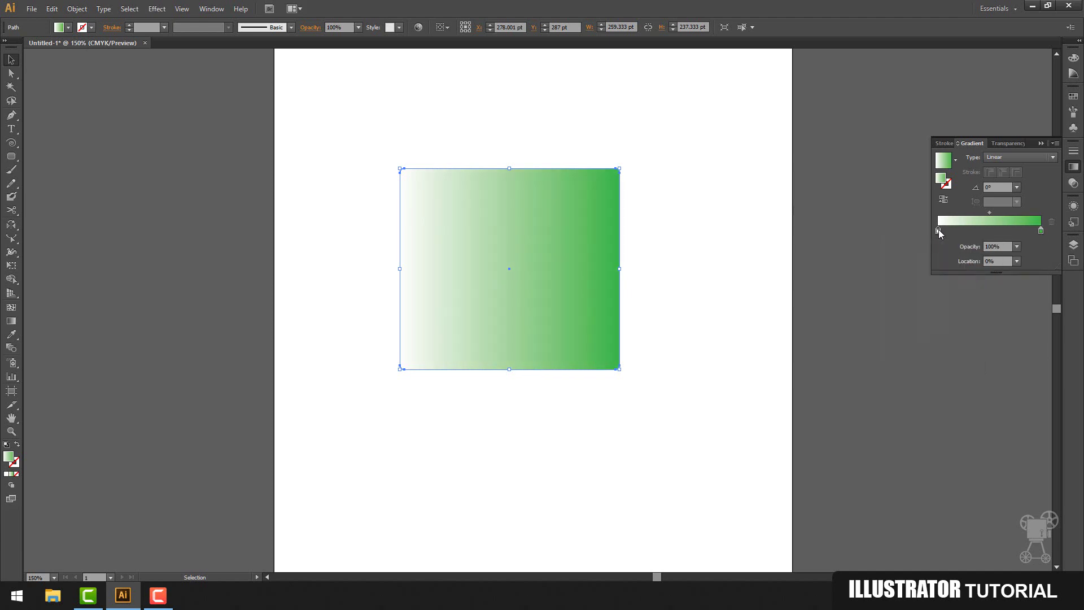
{"action": "double_click", "coordinate": [939, 229]}
{"action": "left_click", "coordinate": [1037, 246]}
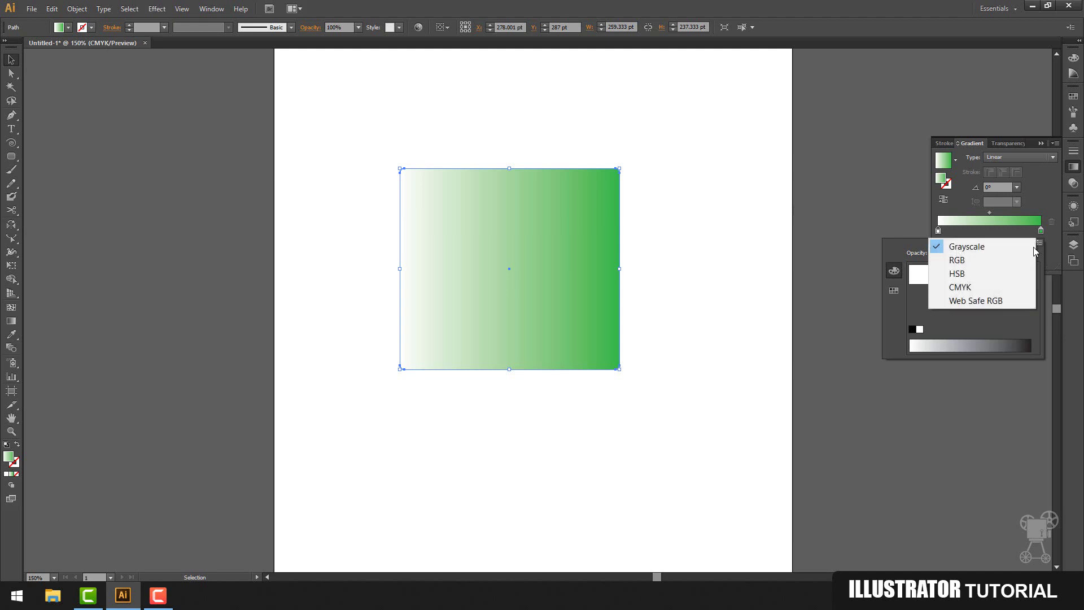
{"action": "left_click", "coordinate": [1000, 266]}
{"action": "left_click", "coordinate": [1002, 341]}
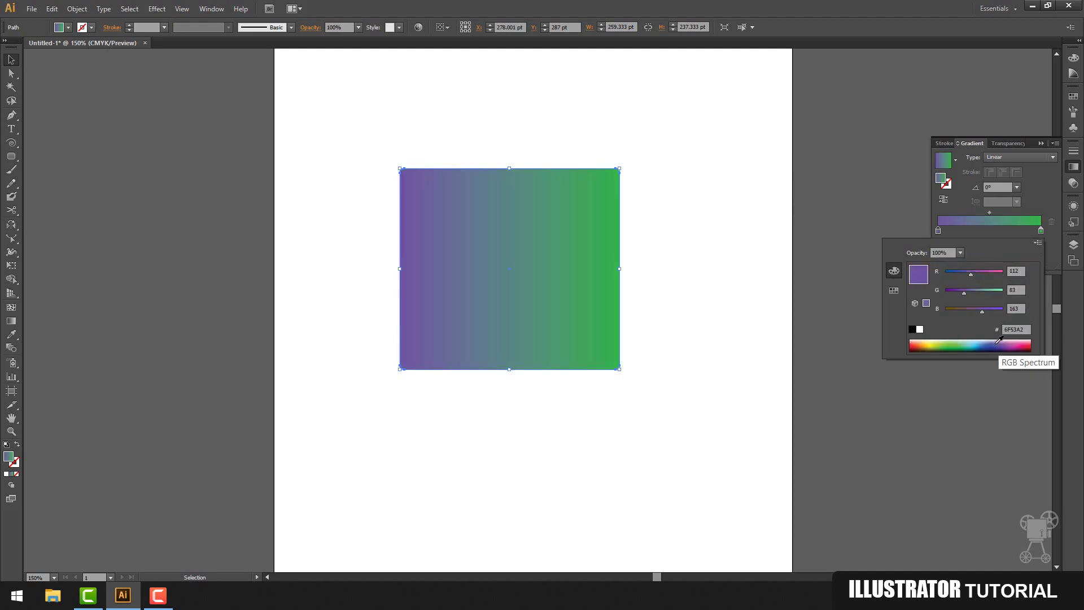
{"action": "left_click", "coordinate": [996, 339]}
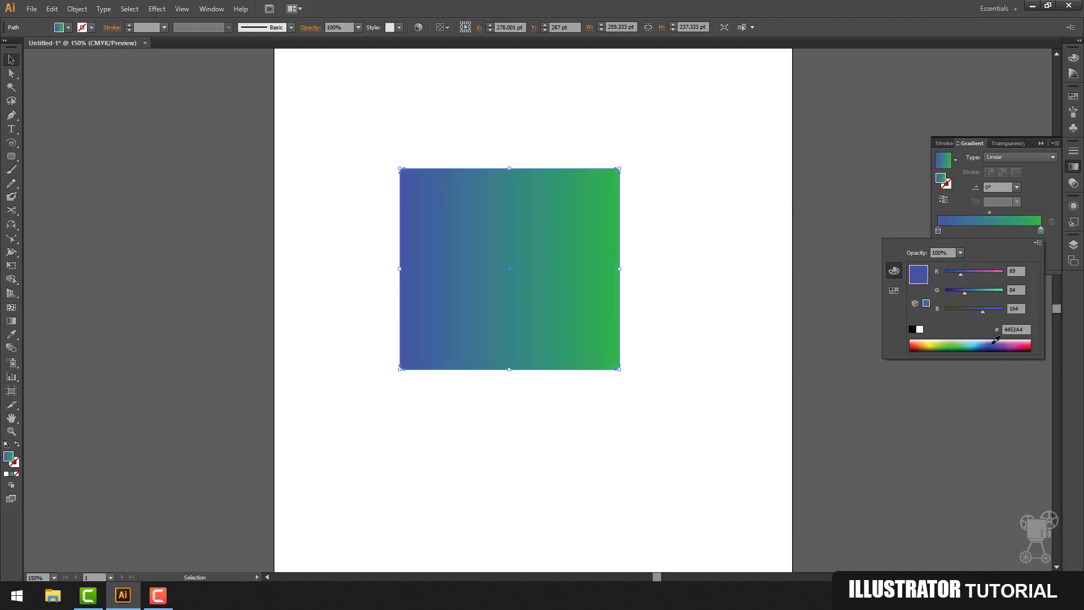
Step: Add a gradient stop at about 35% and colour it light green (C 61.18, M 0, Y 100, K 0)
{"action": "left_click", "coordinate": [973, 229]}
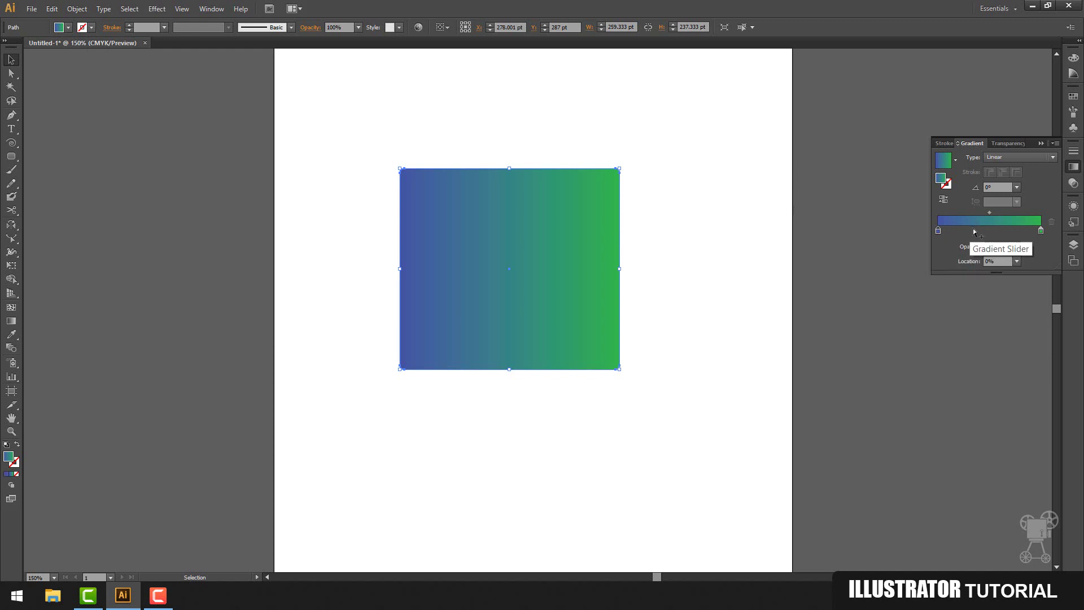
{"action": "double_click", "coordinate": [974, 230]}
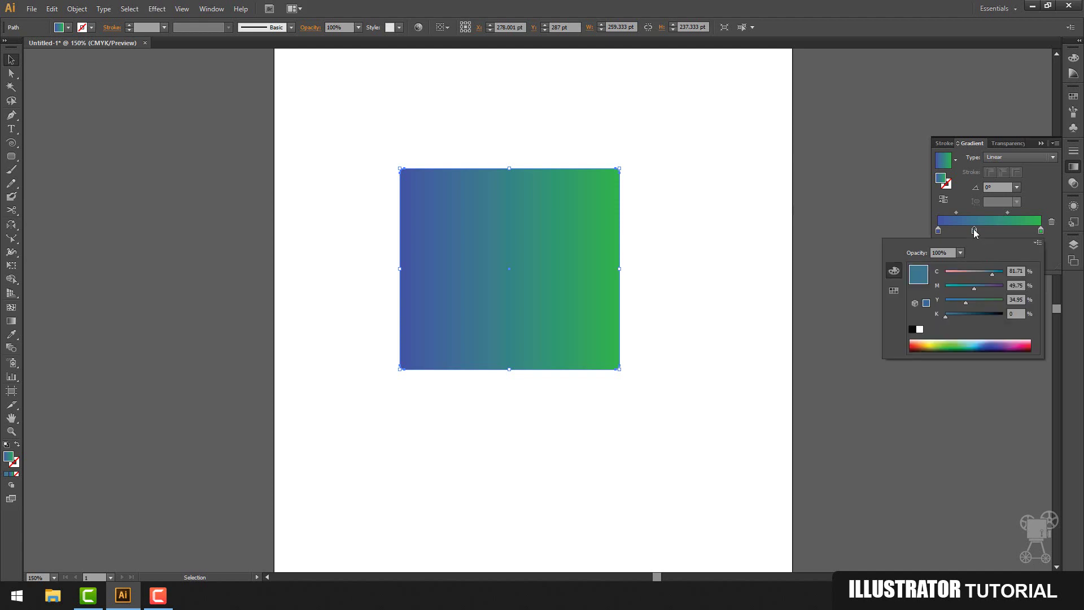
{"action": "left_click", "coordinate": [942, 340]}
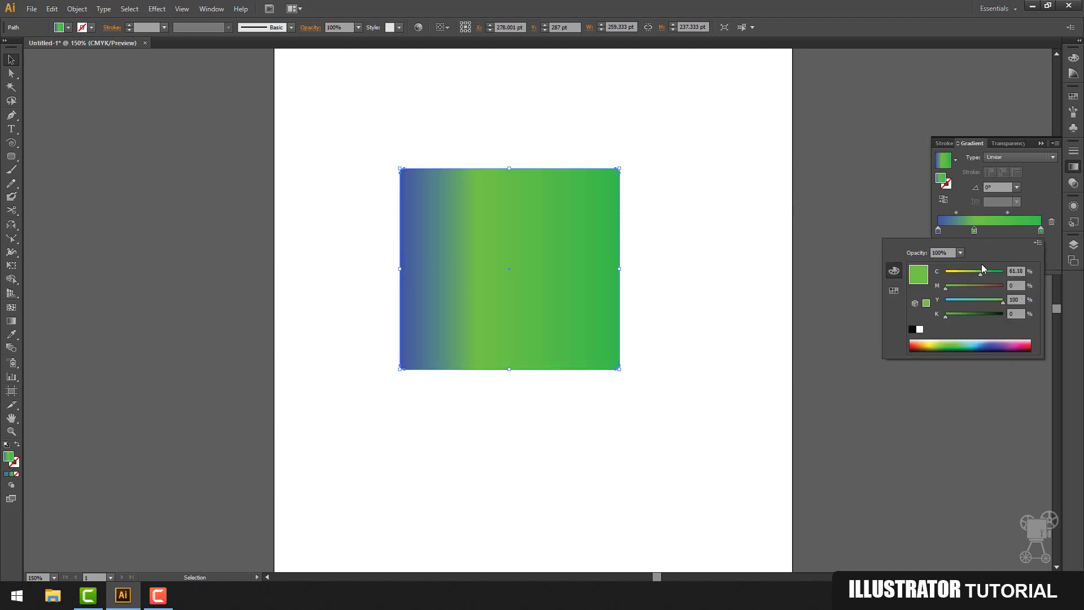
Step: Add a yellow gradient stop at 69.35% and shift the midpoint between it and the green end stop to 13%
{"action": "left_click", "coordinate": [1010, 232]}
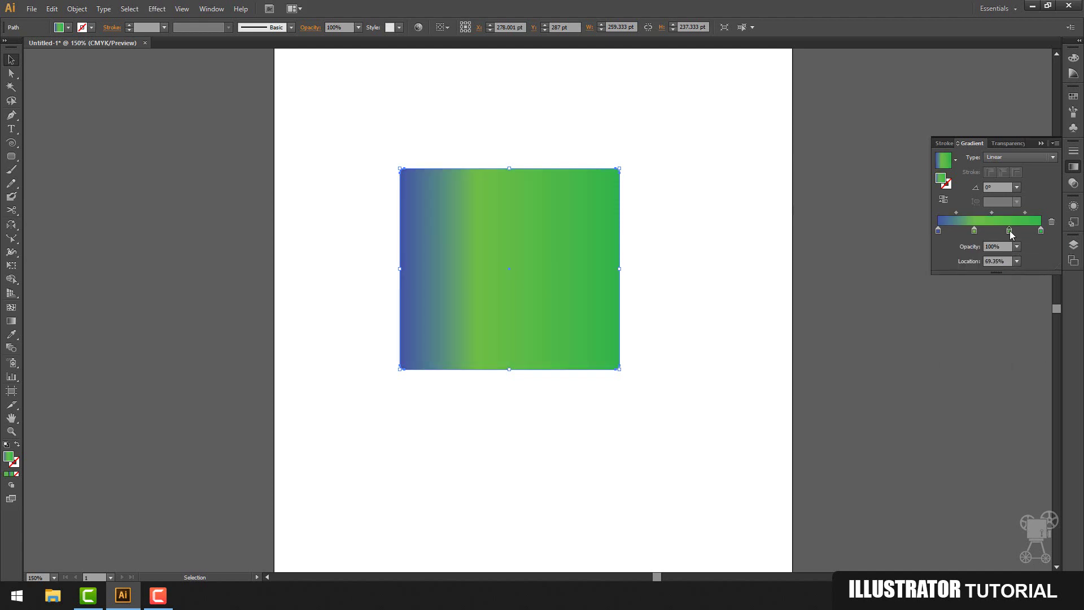
{"action": "double_click", "coordinate": [1009, 231]}
{"action": "left_click", "coordinate": [928, 342]}
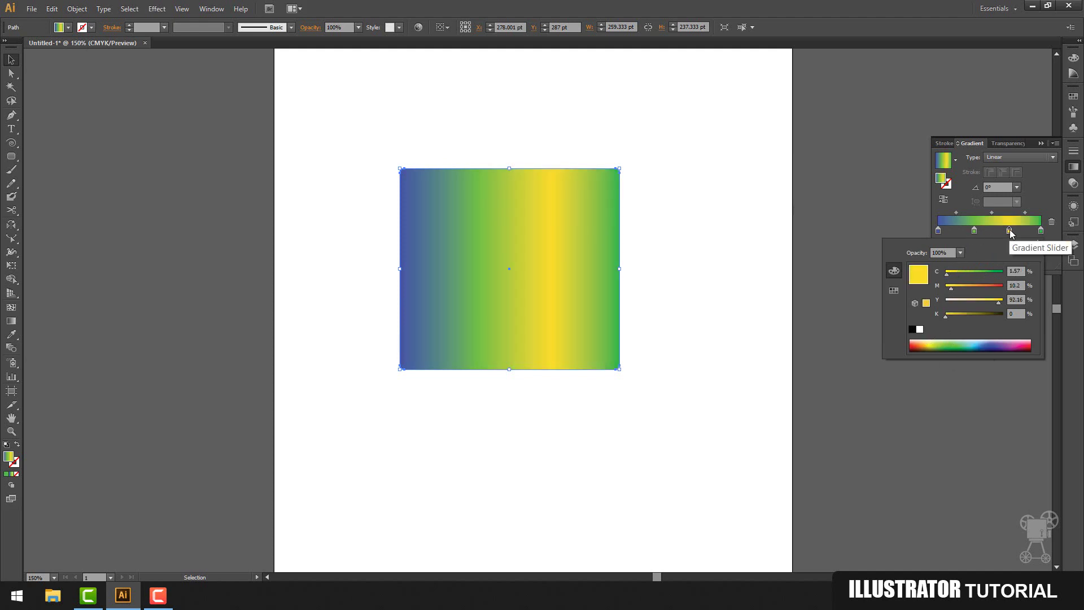
{"action": "left_click", "coordinate": [1025, 213]}
{"action": "mouse_move", "coordinate": [1024, 213]}
{"action": "left_mouse_down"}
{"action": "mouse_move", "coordinate": [1013, 215]}
{"action": "mouse_move", "coordinate": [1040, 216]}
{"action": "mouse_move", "coordinate": [1008, 215]}
{"action": "left_mouse_up"}
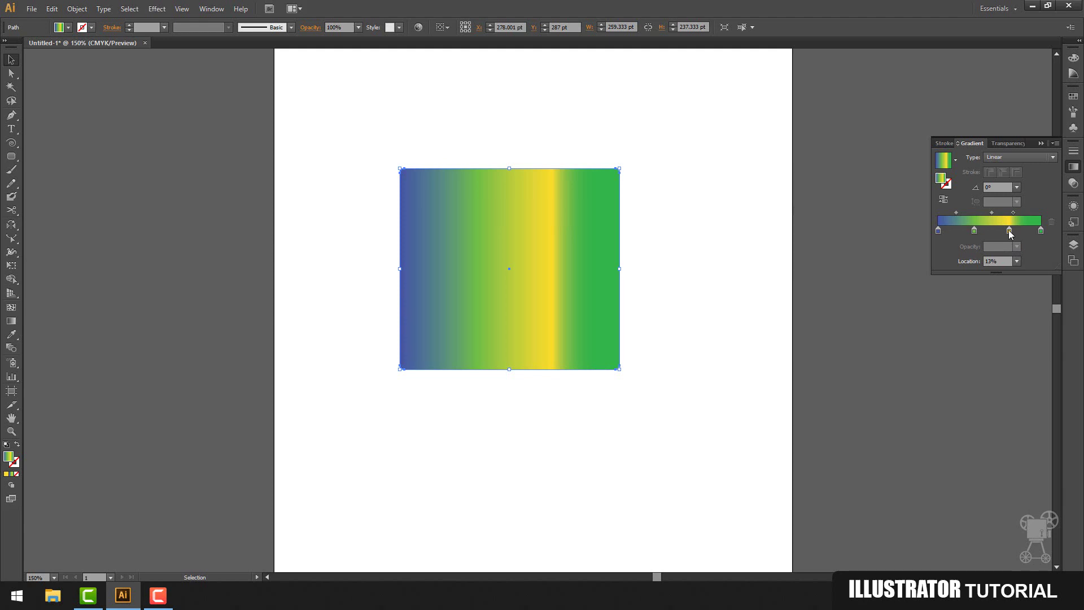
Step: Remove the yellow gradient stop and move the light green middle stop to 58.06%
{"action": "left_click_drag", "start_coordinate": [1010, 232], "coordinate": [1011, 300]}
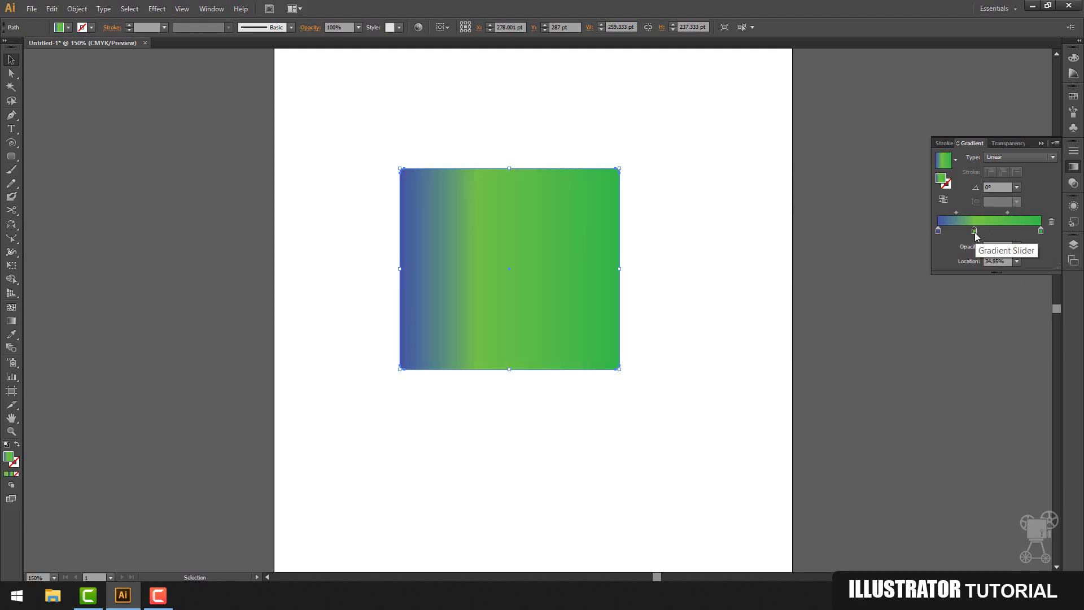
{"action": "left_click_drag", "start_coordinate": [975, 231], "coordinate": [1006, 232]}
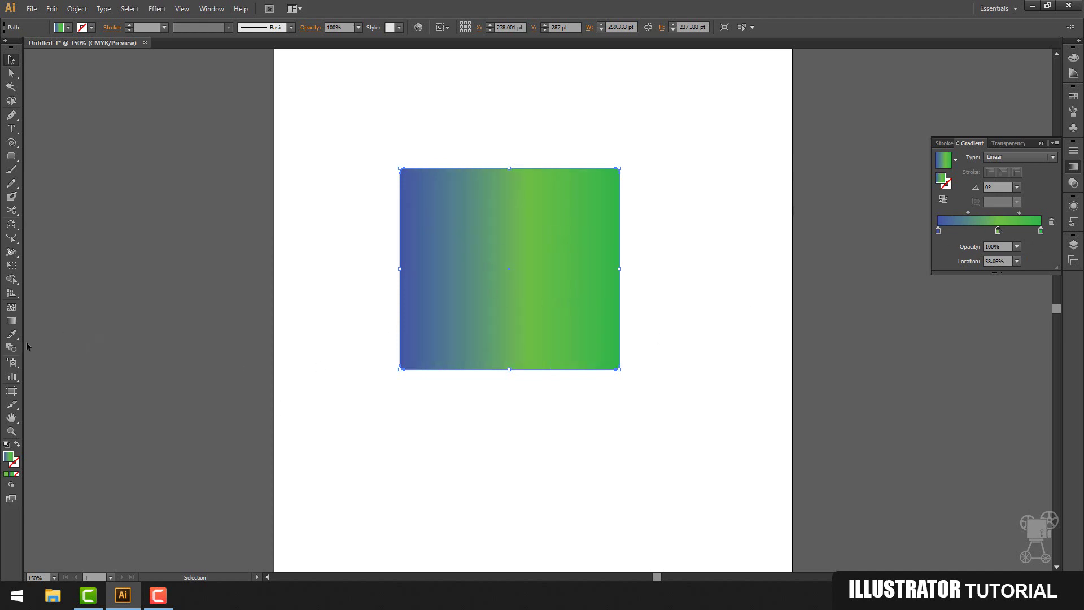
Step: Redirect the linear gradient several times with the Gradient tool, ending diagonally from the rectangle's upper left to its lower right at about -54.5°
{"action": "left_click", "coordinate": [11, 320]}
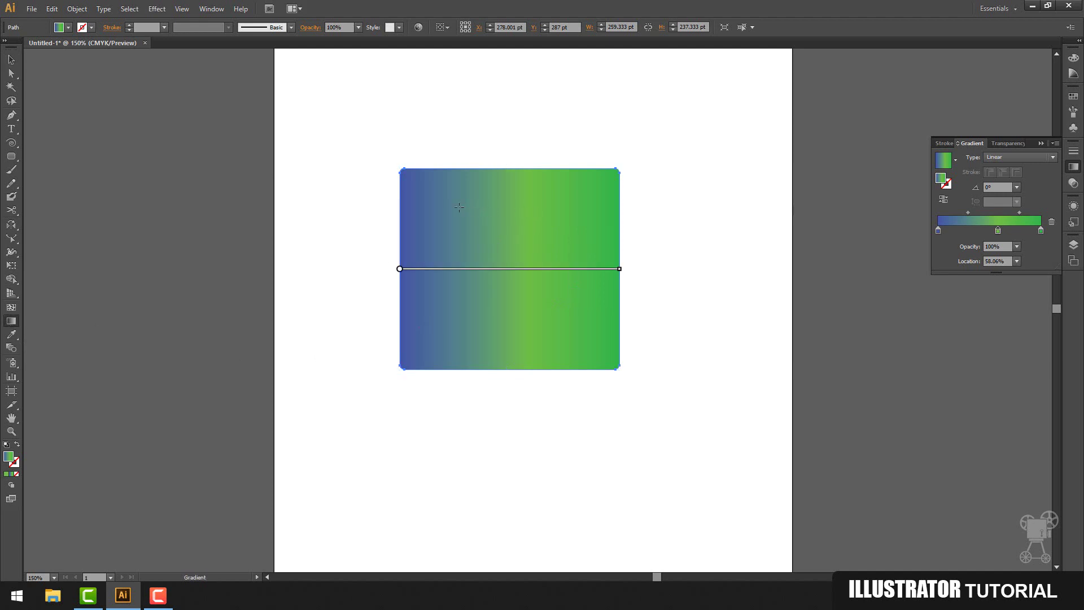
{"action": "left_click_drag", "start_coordinate": [535, 192], "coordinate": [484, 339]}
{"action": "left_click_drag", "start_coordinate": [425, 191], "coordinate": [581, 327]}
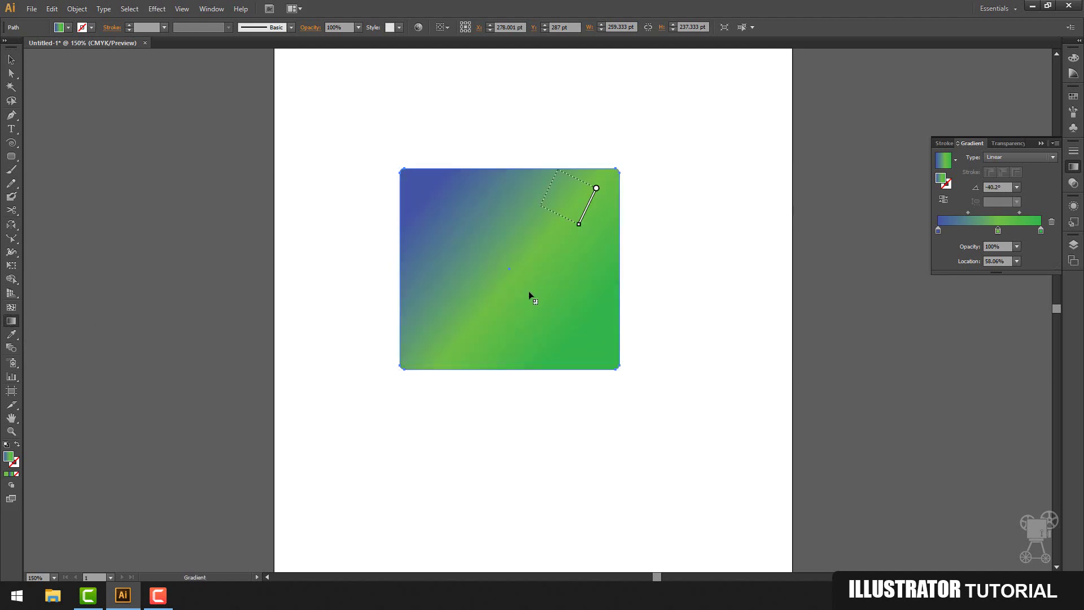
{"action": "left_click_drag", "start_coordinate": [575, 170], "coordinate": [490, 257]}
{"action": "left_click_drag", "start_coordinate": [447, 180], "coordinate": [582, 371]}
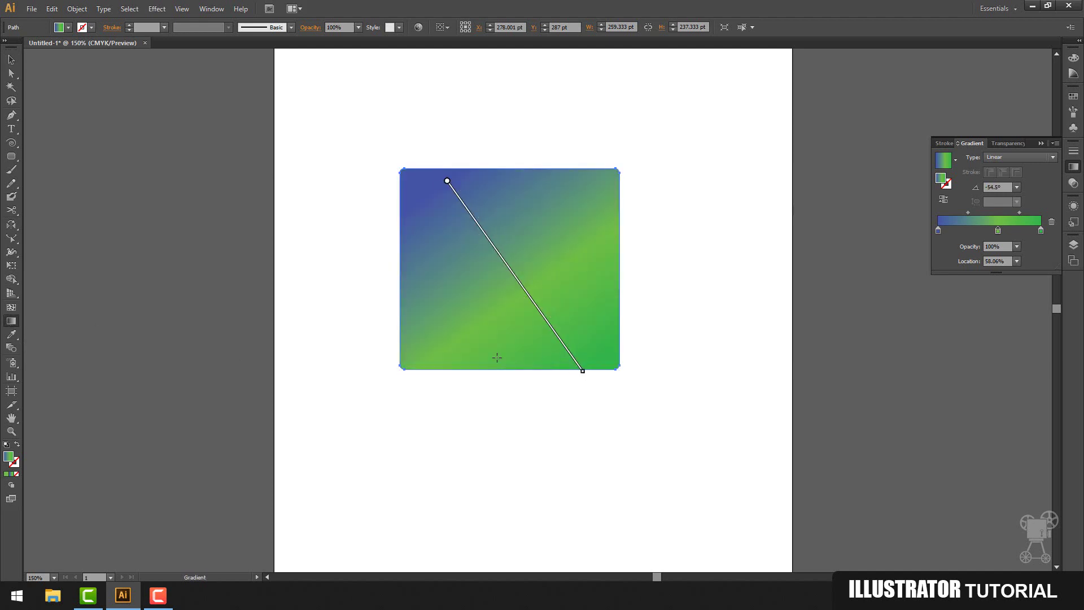
Step: Change the rounded rectangle's blue-green gradient type to Radial
{"action": "left_click", "coordinate": [1038, 162]}
{"action": "left_click", "coordinate": [1015, 176]}
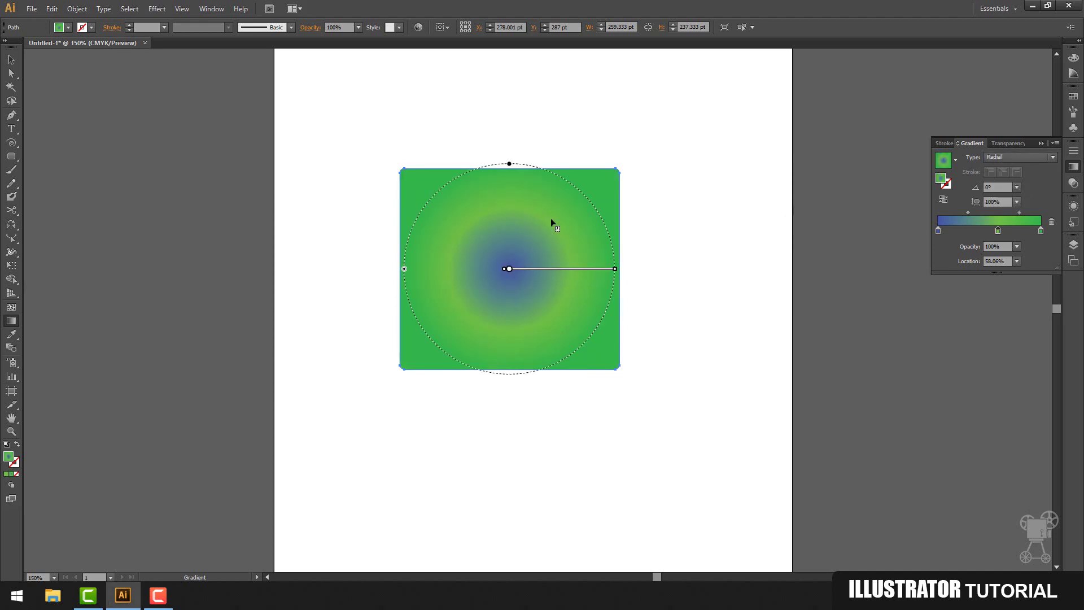
Step: Redirect the rectangle's radial gradient several times with the Gradient tool, ending with its centre near the lower right at about -108.1°
{"action": "left_click_drag", "start_coordinate": [566, 194], "coordinate": [427, 333]}
{"action": "left_click_drag", "start_coordinate": [433, 233], "coordinate": [486, 322]}
{"action": "left_click_drag", "start_coordinate": [573, 302], "coordinate": [545, 389]}
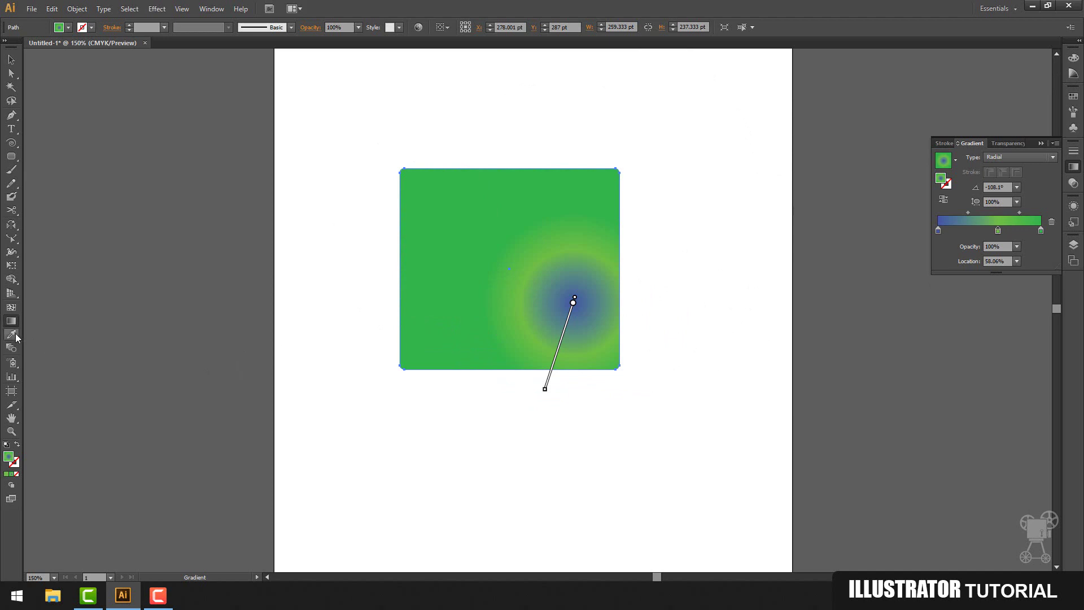
Step: Draw a gradient-filled circle about 279 pt across with the Ellipse tool and move it over the artboard's upper-left corner
{"action": "left_click", "coordinate": [17, 337]}
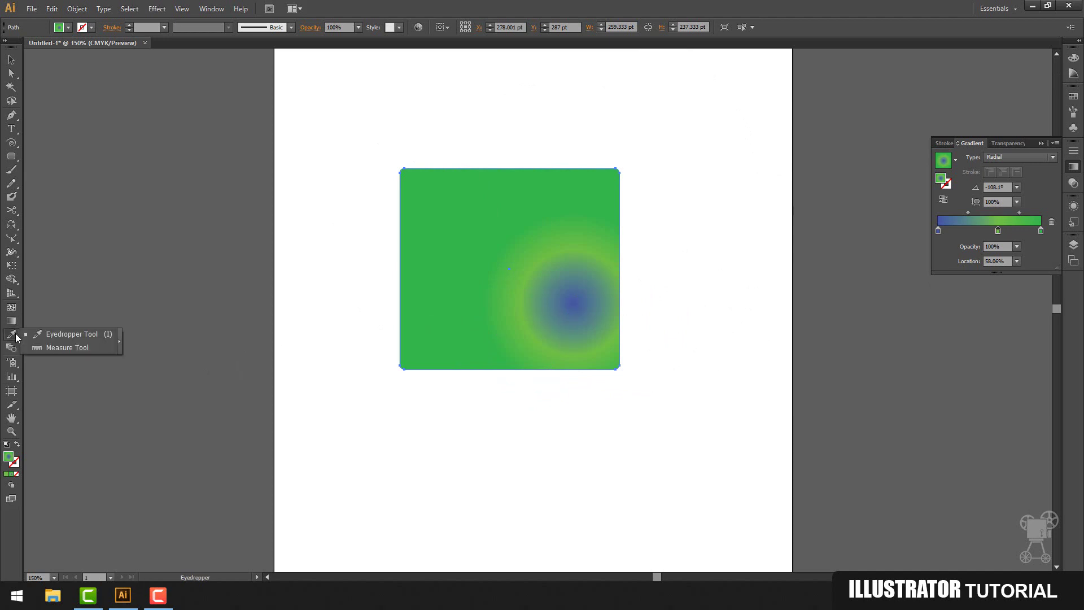
{"action": "left_click", "coordinate": [11, 156]}
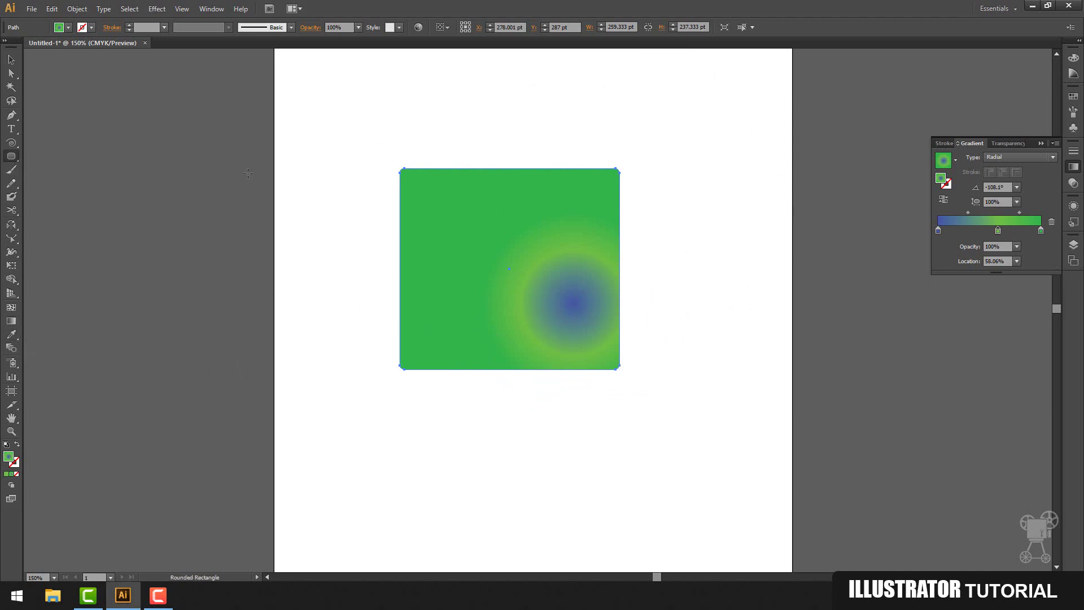
{"action": "left_click", "coordinate": [11, 59]}
{"action": "left_click", "coordinate": [100, 159]}
{"action": "left_click_drag", "start_coordinate": [17, 160], "coordinate": [54, 182]}
{"action": "left_click_drag", "start_coordinate": [366, 80], "coordinate": [603, 164]}
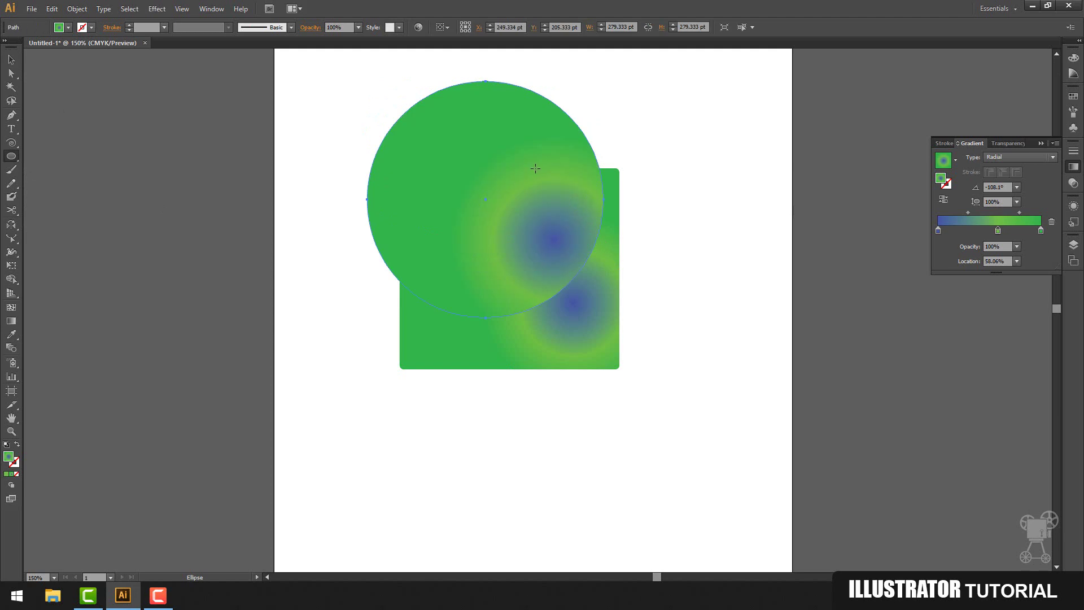
{"action": "key", "text": "v"}
{"action": "left_click_drag", "start_coordinate": [443, 142], "coordinate": [298, 73]}
Step: Draw a tilted five-pointed star about 282 by 287 pt near the artboard's upper right and give it the default white fill and black stroke
{"action": "left_click_drag", "start_coordinate": [550, 188], "coordinate": [559, 386]}
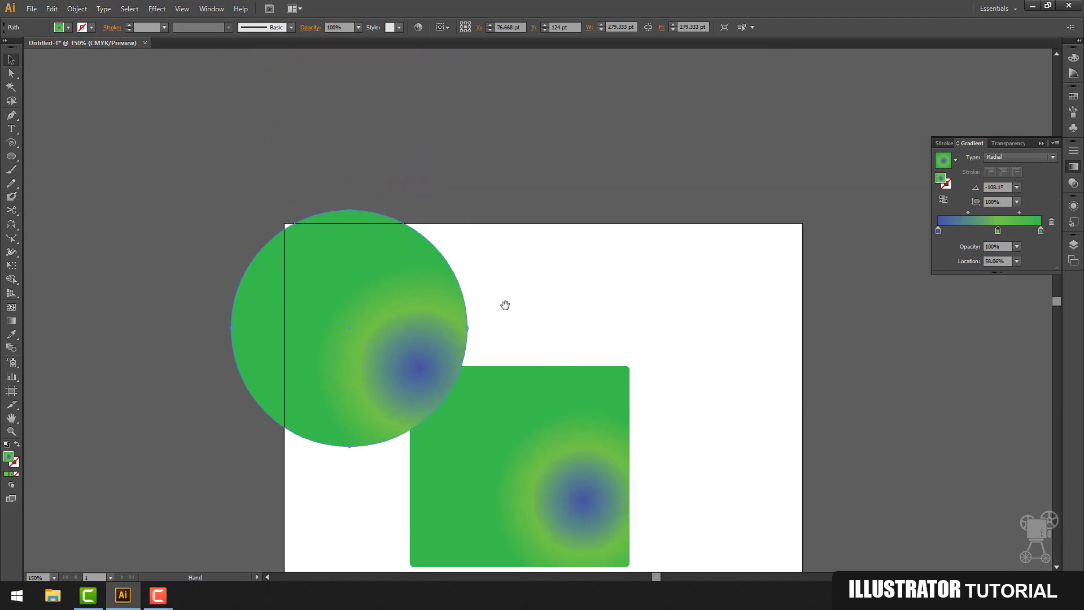
{"action": "left_click_drag", "start_coordinate": [12, 157], "coordinate": [61, 210]}
{"action": "left_click_drag", "start_coordinate": [660, 273], "coordinate": [744, 351]}
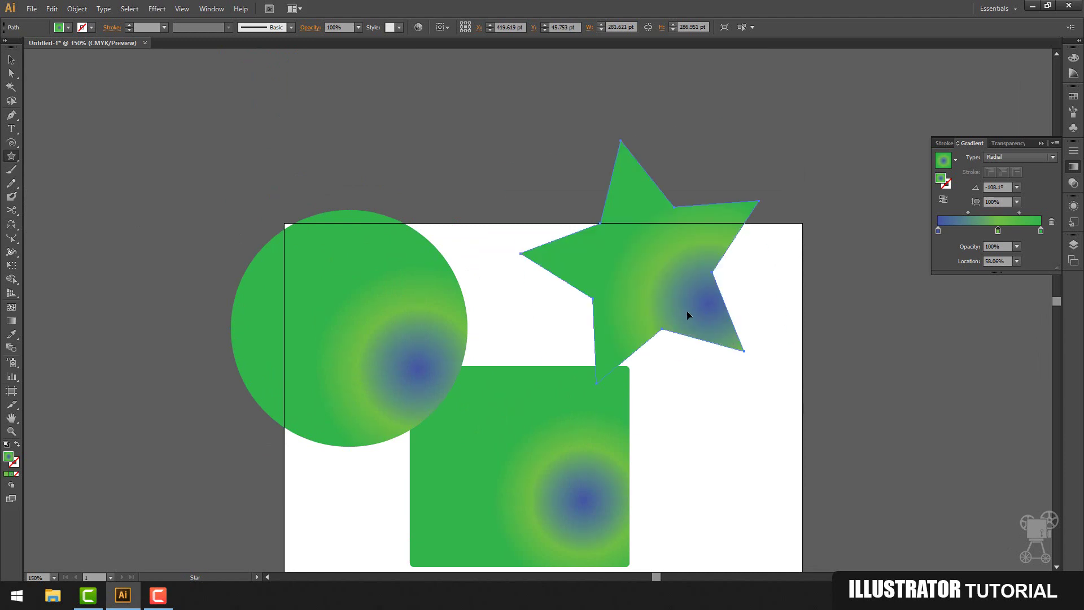
{"action": "key", "text": "v"}
{"action": "left_click", "coordinate": [8, 472]}
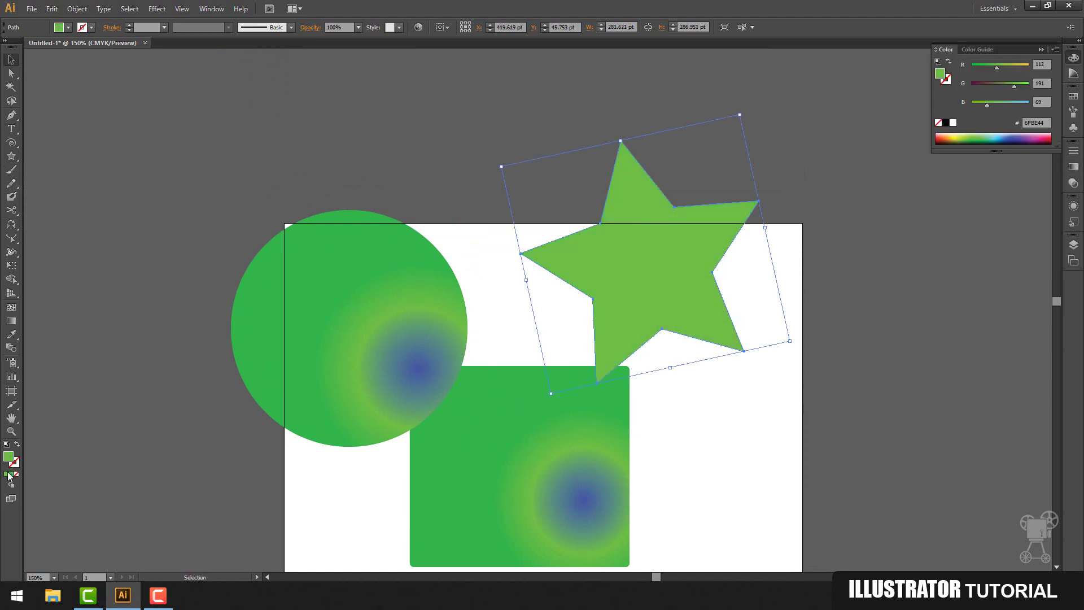
{"action": "left_click", "coordinate": [6, 445]}
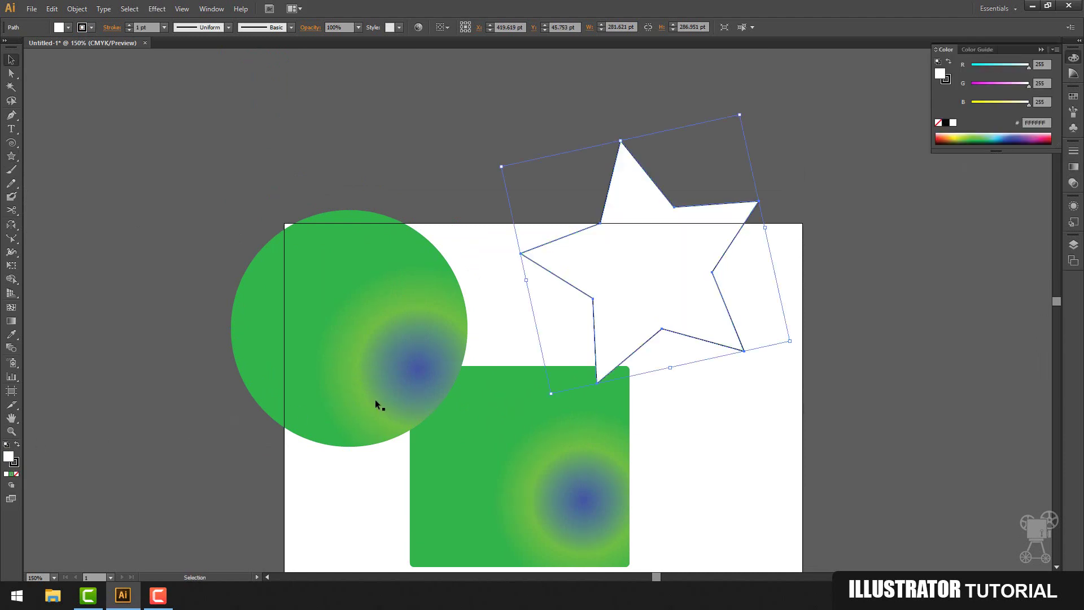
Step: Move the circle right onto the artboard and fill it with solid blue (4A4DA0)
{"action": "left_click_drag", "start_coordinate": [358, 358], "coordinate": [411, 361]}
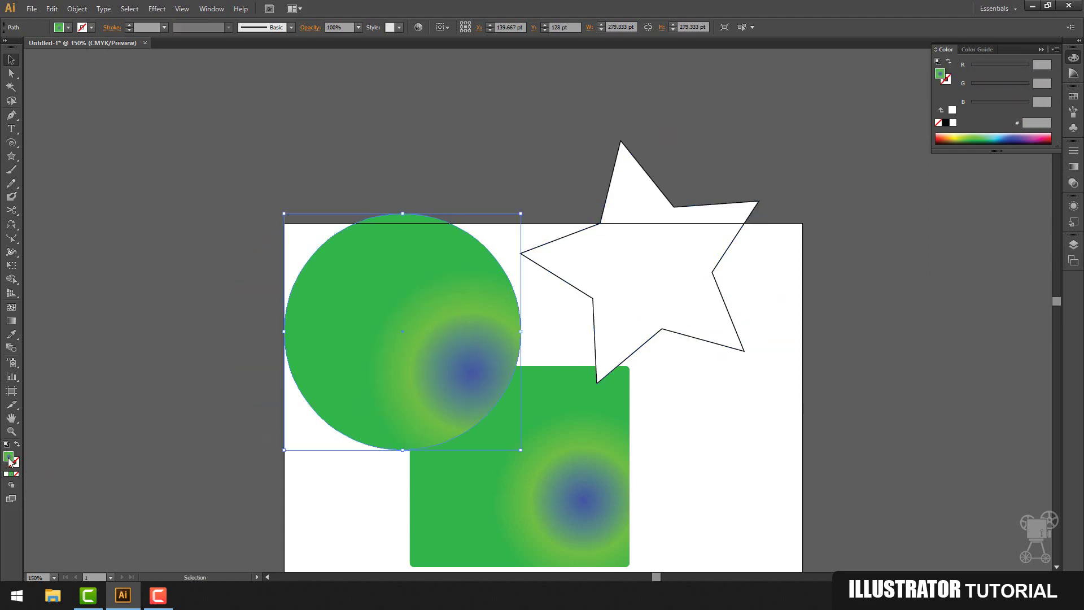
{"action": "left_click", "coordinate": [1016, 138]}
Step: Move the gradient rectangle below the circle and shift the star down fully onto the artboard
{"action": "left_click_drag", "start_coordinate": [751, 374], "coordinate": [722, 252]}
{"action": "left_click_drag", "start_coordinate": [544, 327], "coordinate": [568, 479]}
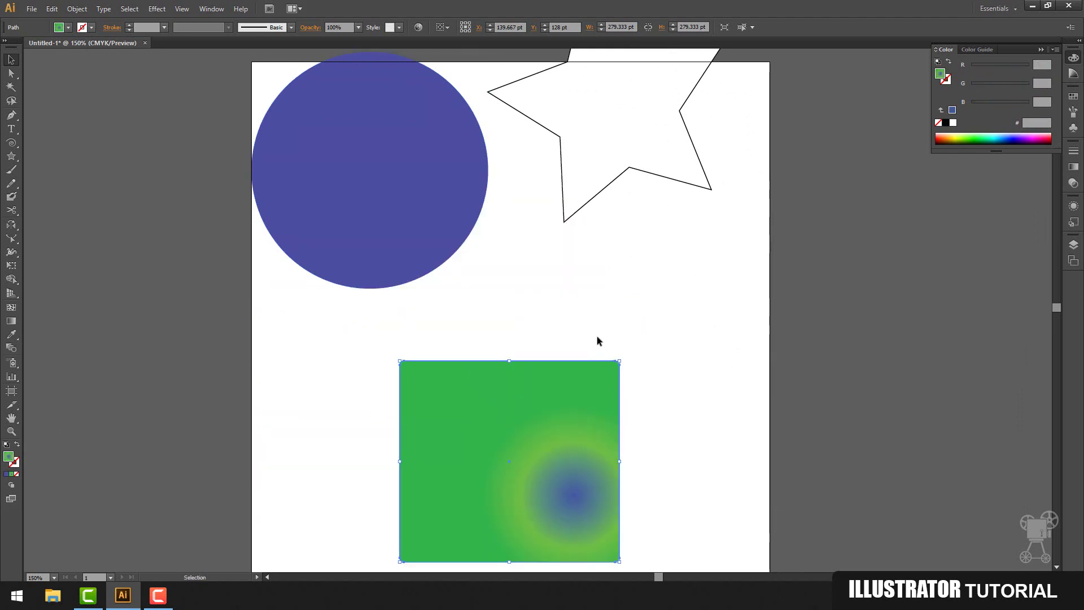
{"action": "left_click_drag", "start_coordinate": [601, 132], "coordinate": [624, 261]}
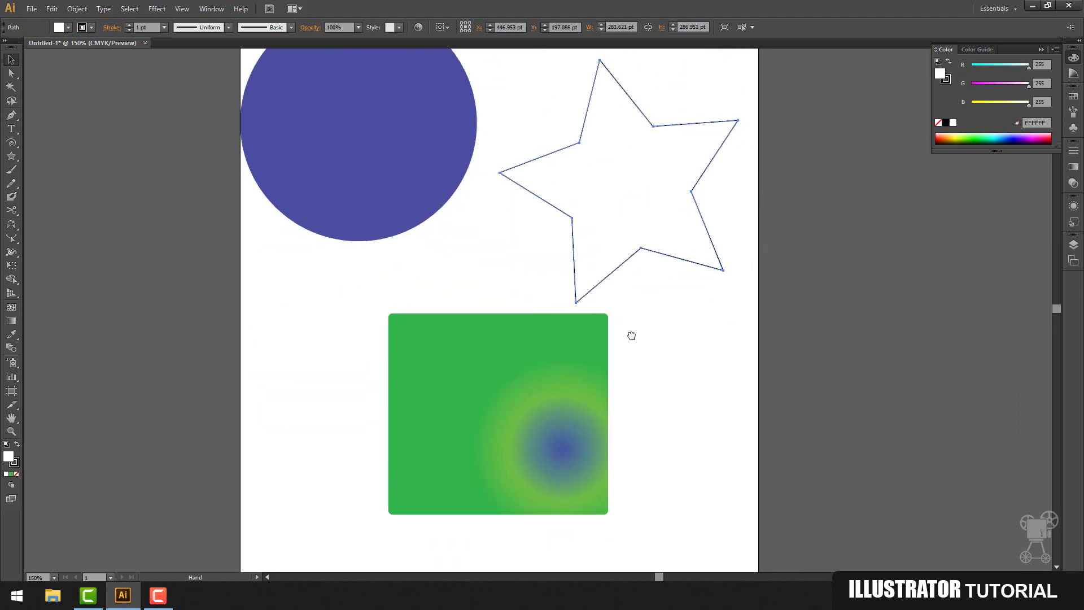
{"action": "left_click_drag", "start_coordinate": [624, 353], "coordinate": [621, 355]}
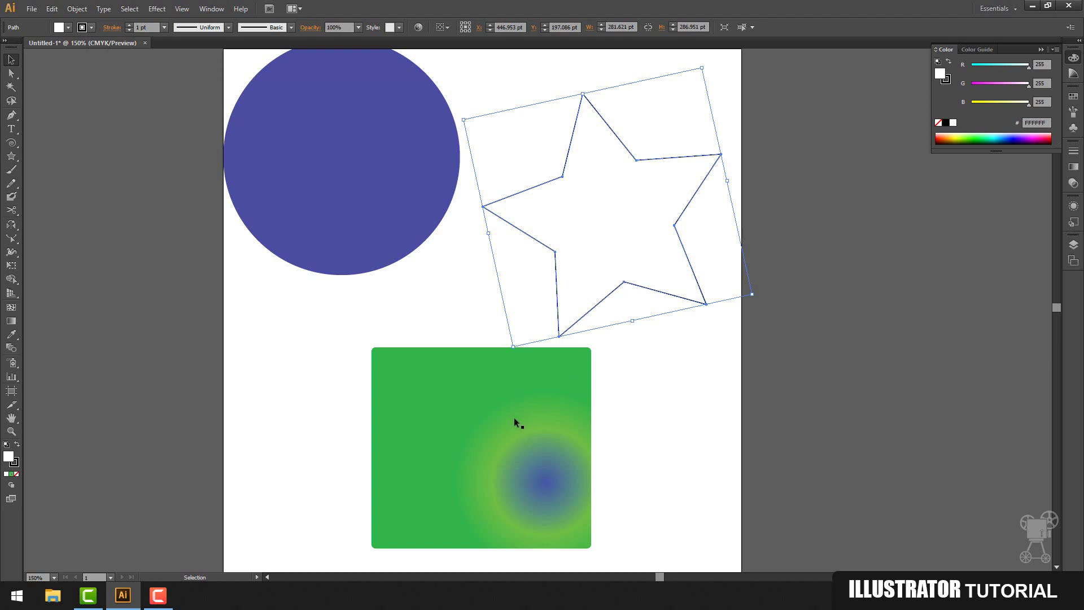
Step: Try the Eyedropper on the star with the rectangle's gradient and the circle's blue, restoring its white fill and black stroke each time
{"action": "left_click", "coordinate": [11, 335]}
{"action": "left_click", "coordinate": [479, 390]}
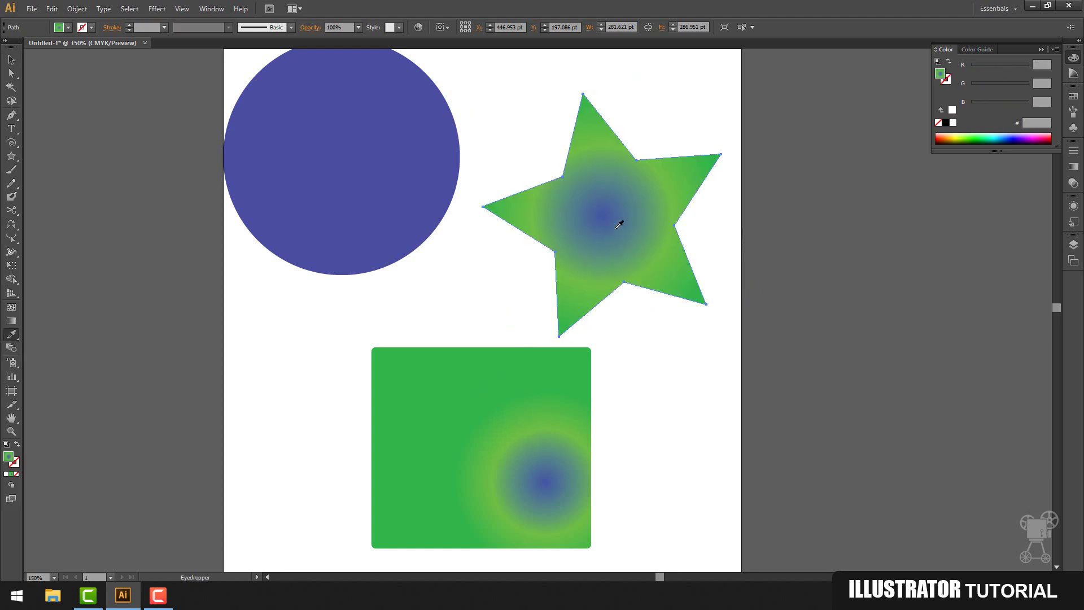
{"action": "key", "text": "d"}
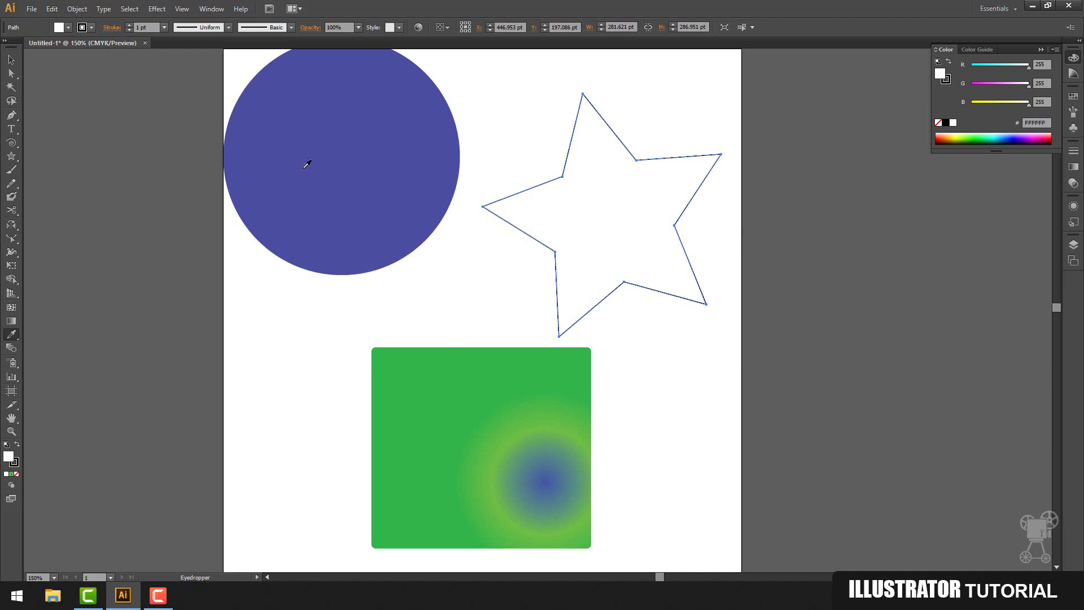
{"action": "left_click", "coordinate": [326, 148]}
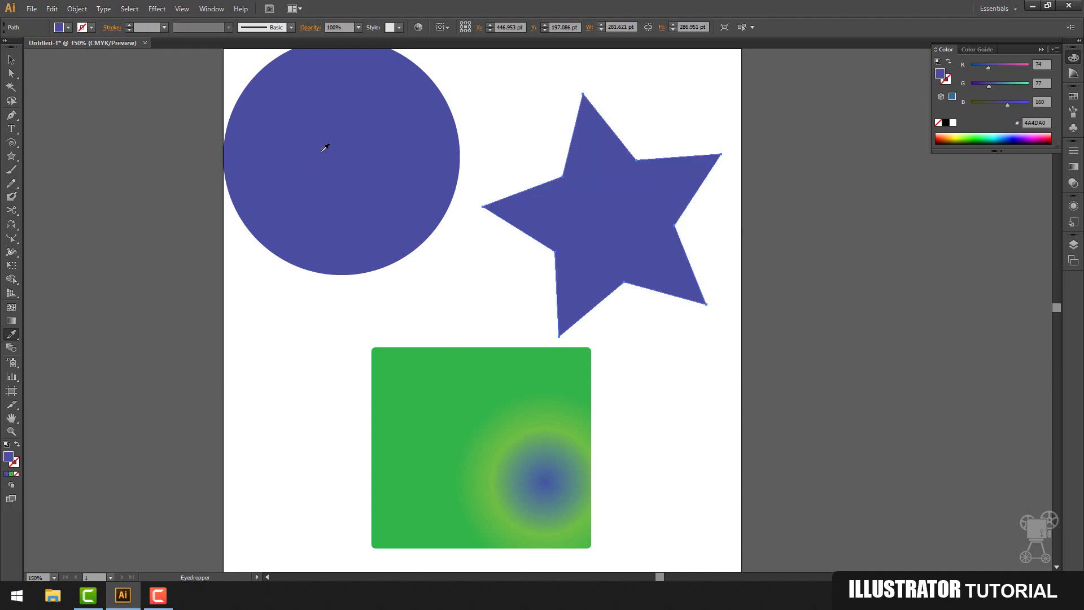
{"action": "key", "text": "ctrl+z"}
Step: Move the blue circle slightly down and right, and copy the rectangle's radial gradient onto it with the Eyedropper
{"action": "left_click", "coordinate": [11, 60]}
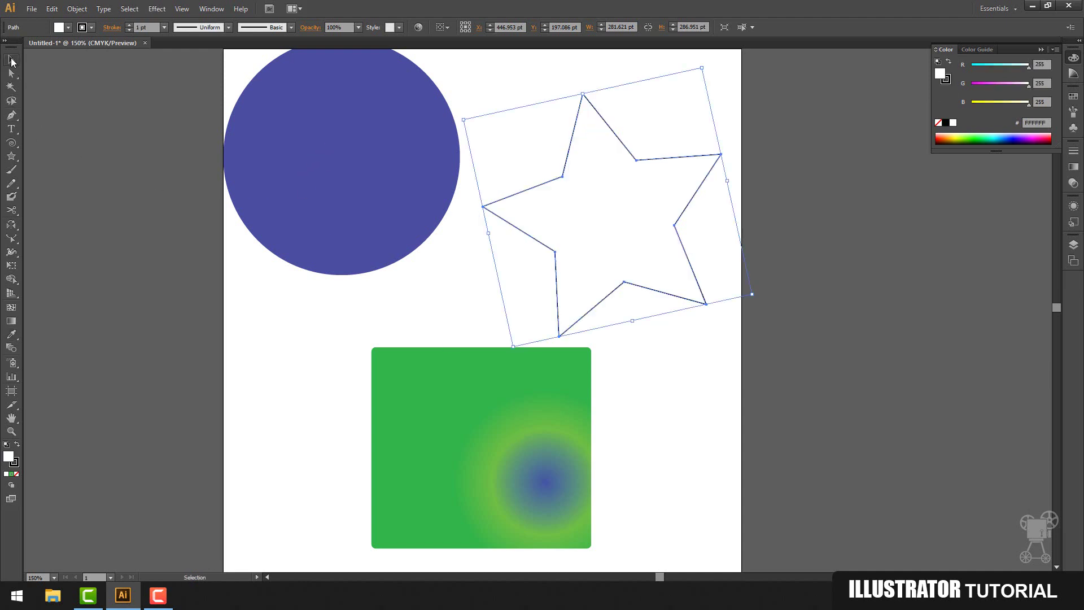
{"action": "left_click_drag", "start_coordinate": [421, 186], "coordinate": [428, 221]}
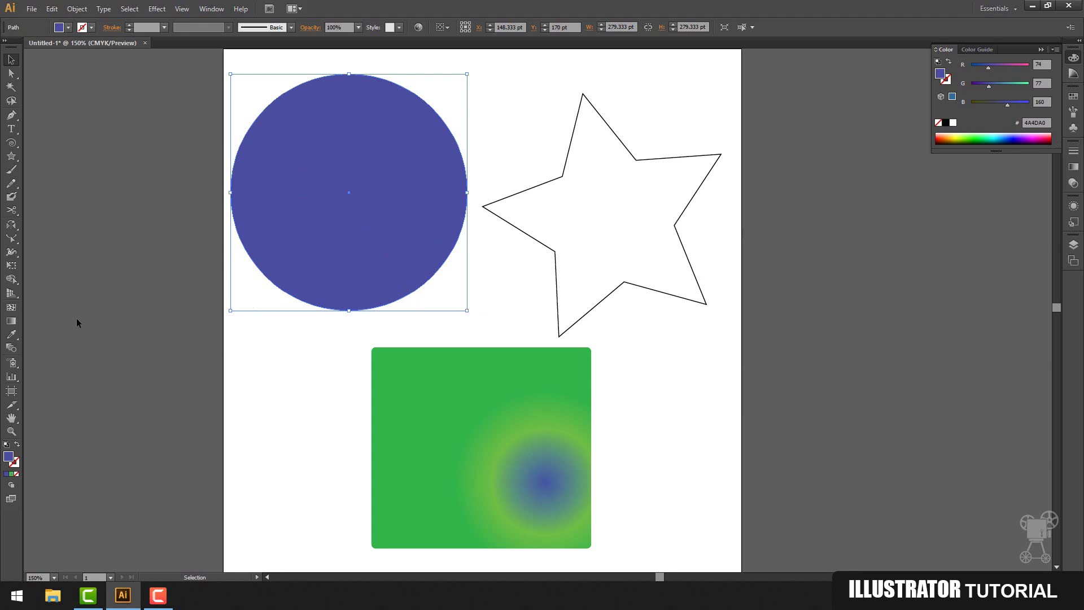
{"action": "left_click", "coordinate": [11, 334]}
{"action": "left_click", "coordinate": [501, 401]}
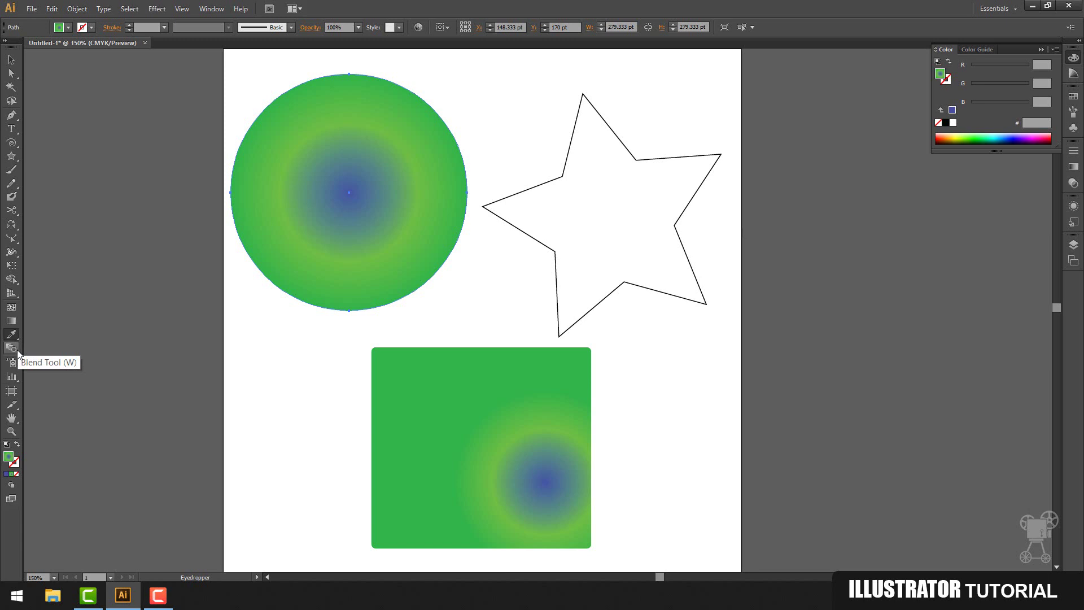
Step: Select the circle, star and rectangle together and delete them from the artboard
{"action": "key", "text": "c"}
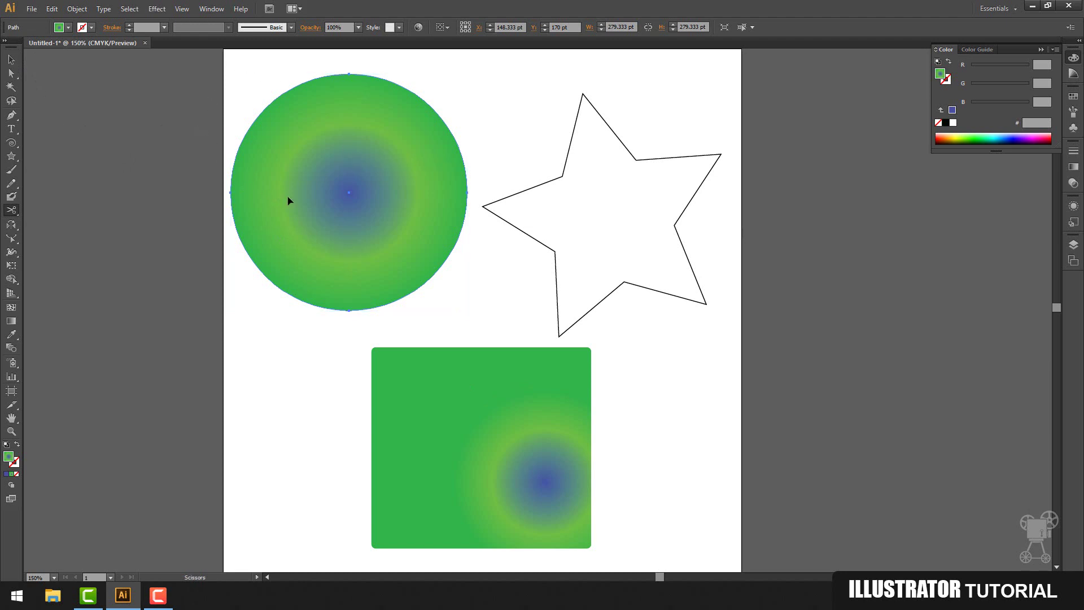
{"action": "key", "text": "v"}
{"action": "left_click_drag", "start_coordinate": [221, 89], "coordinate": [706, 417]}
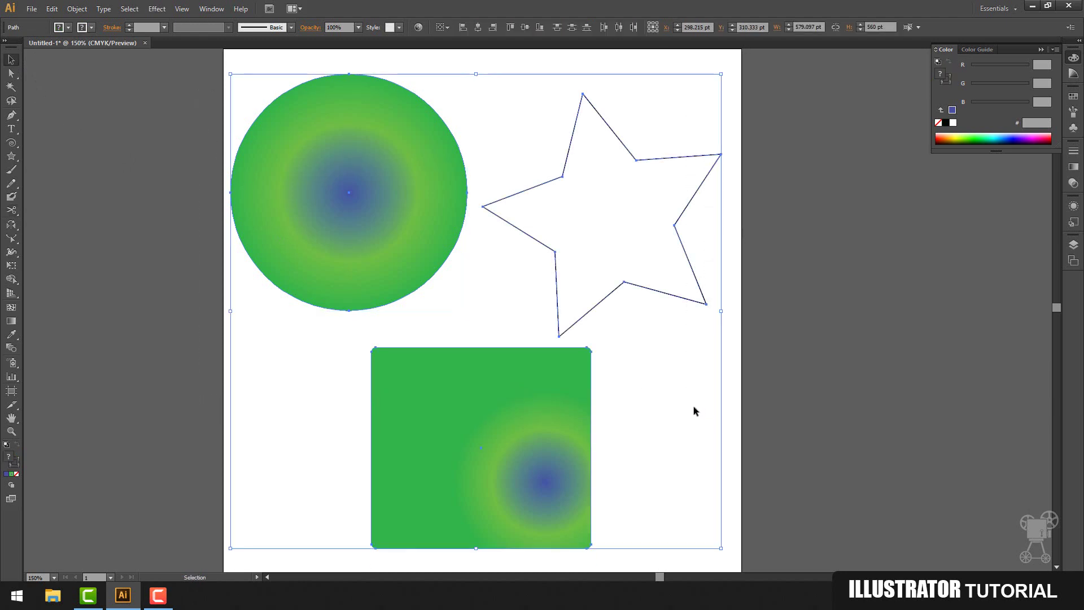
{"action": "key", "text": "Delete"}
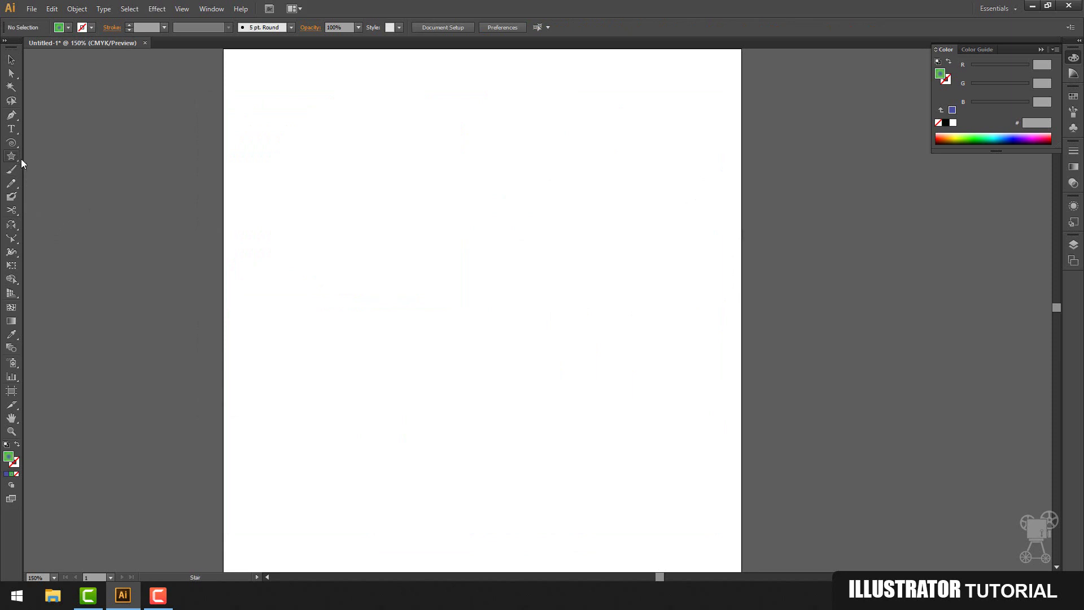
Step: Draw a 232 by 120 pt rectangle in the artboard's upper part, fill it with solid blue (4A4DA0) and shift it slightly left
{"action": "left_click_drag", "start_coordinate": [19, 159], "coordinate": [59, 161]}
{"action": "left_click_drag", "start_coordinate": [314, 164], "coordinate": [511, 265]}
{"action": "left_click", "coordinate": [6, 476]}
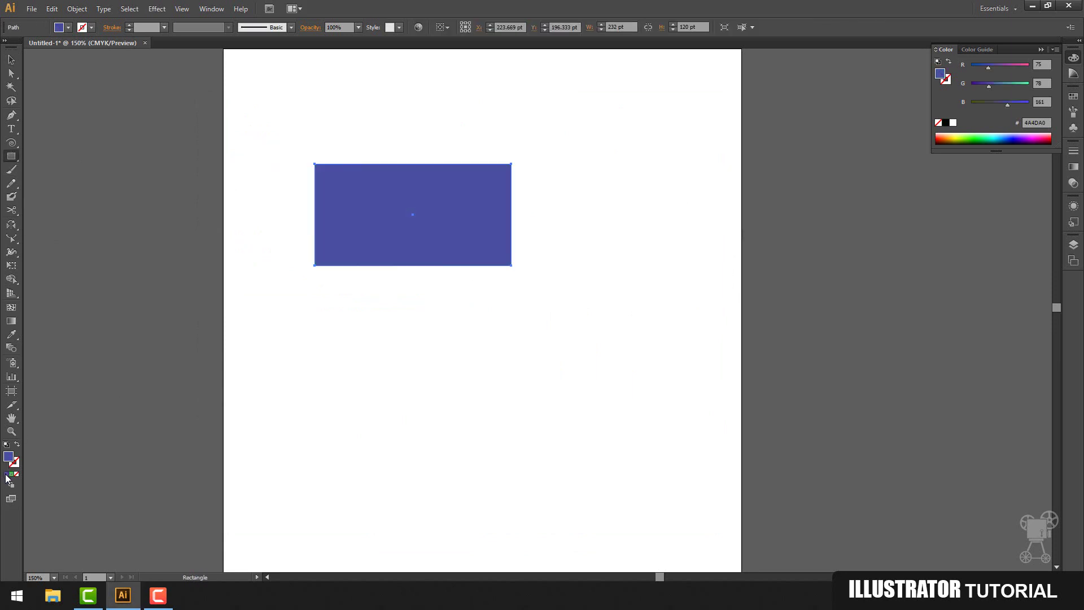
{"action": "left_click", "coordinate": [11, 59]}
{"action": "left_click_drag", "start_coordinate": [428, 195], "coordinate": [396, 190]}
Step: Draw a seven-sided polygon about 222 by 226 pt right of the rectangle, fill it with green (02FF00) and move it slightly up
{"action": "left_click", "coordinate": [11, 157]}
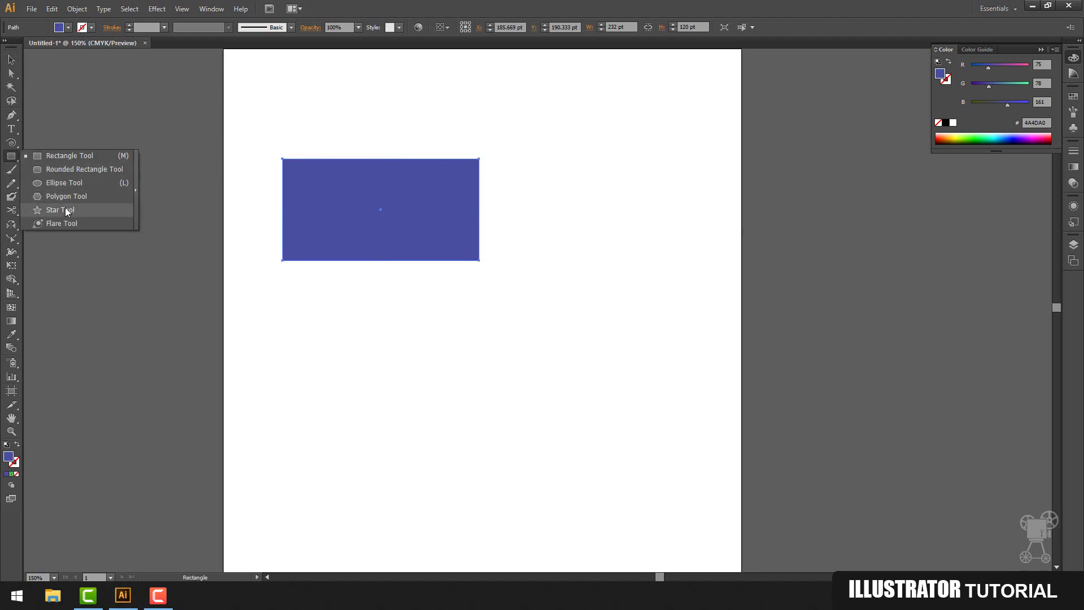
{"action": "left_click", "coordinate": [69, 198]}
{"action": "left_click_drag", "start_coordinate": [578, 313], "coordinate": [635, 392]}
{"action": "left_click", "coordinate": [12, 59]}
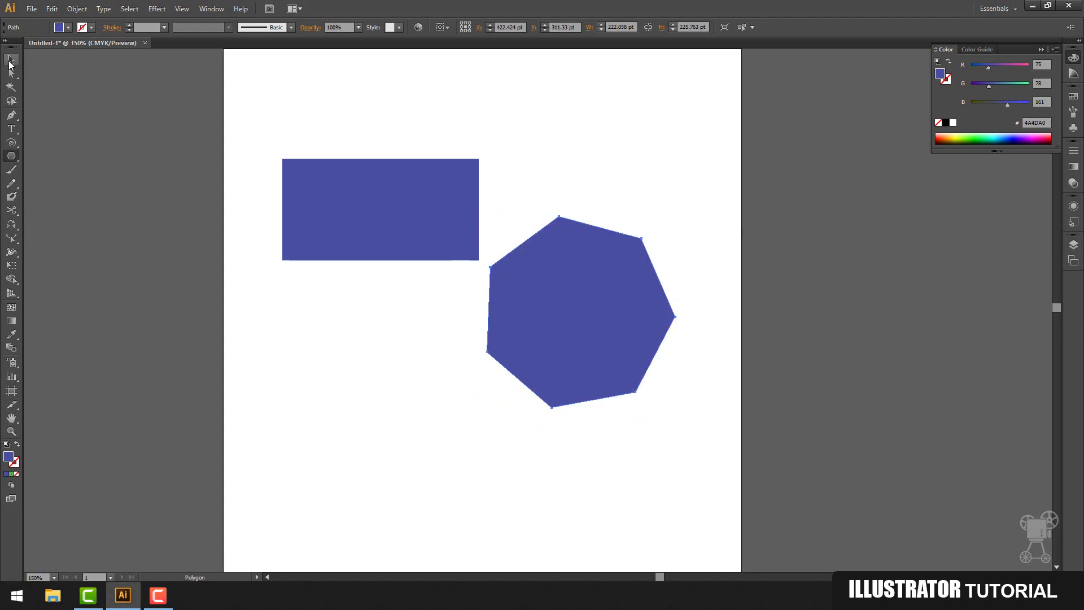
{"action": "left_click", "coordinate": [977, 134]}
{"action": "left_click_drag", "start_coordinate": [618, 339], "coordinate": [611, 303]}
Step: Blend the blue rectangle's lower-left corner to the green polygon's lower-left corner with Smooth Color spacing
{"action": "left_click", "coordinate": [13, 348]}
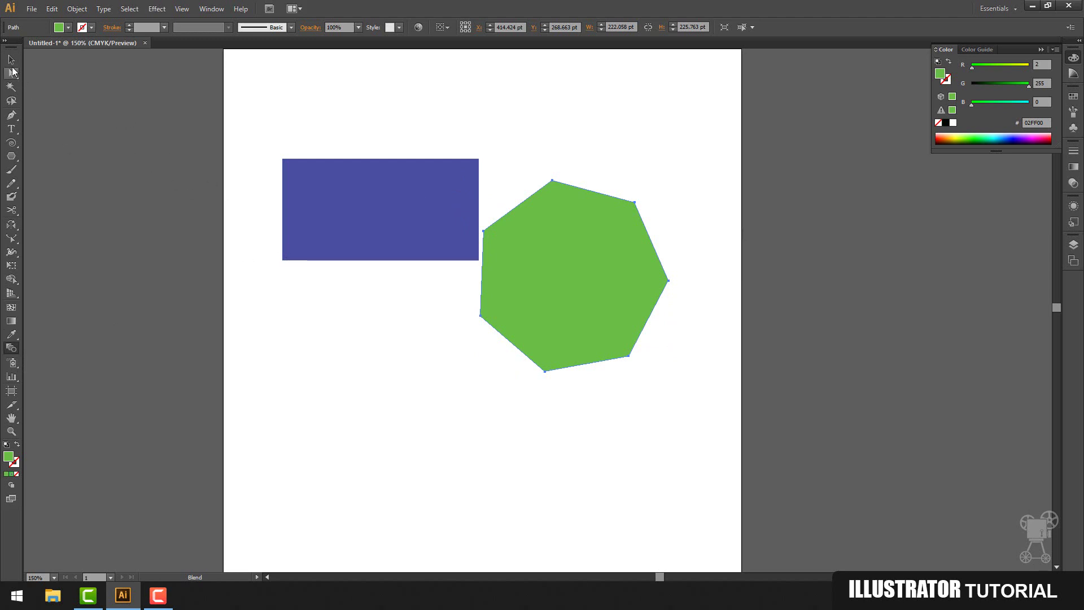
{"action": "key", "text": "v"}
{"action": "left_click", "coordinate": [365, 221]}
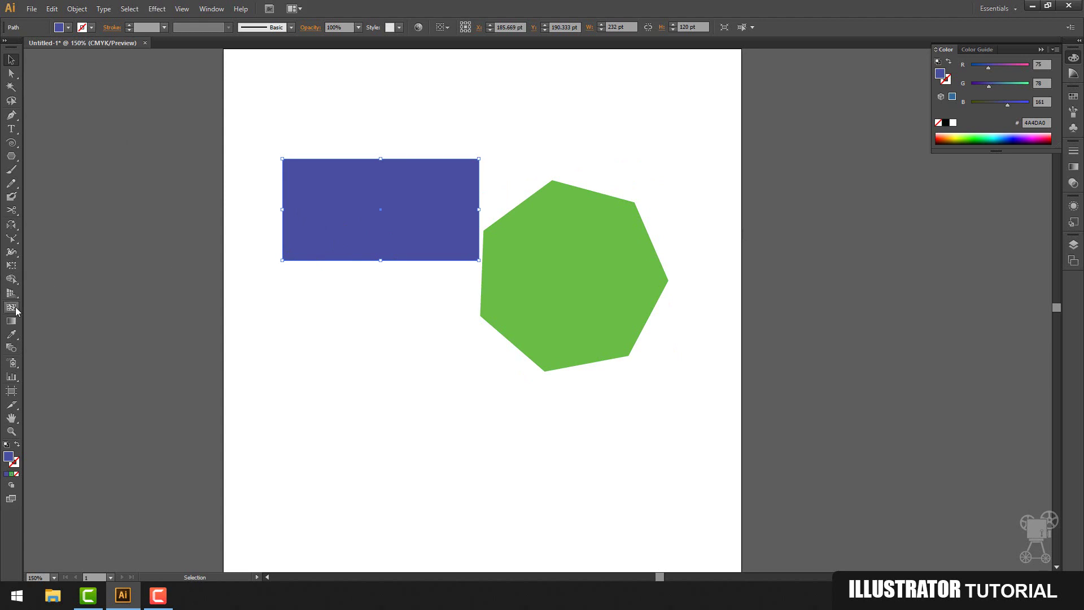
{"action": "left_click", "coordinate": [11, 348]}
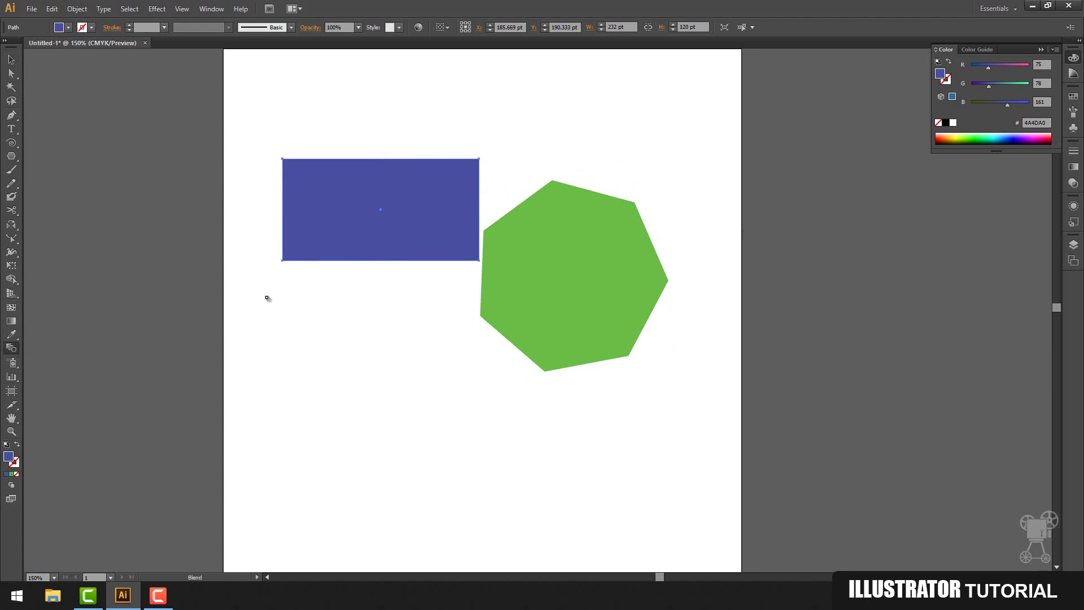
{"action": "left_click", "coordinate": [282, 261]}
{"action": "left_click", "coordinate": [481, 317], "text": "alt"}
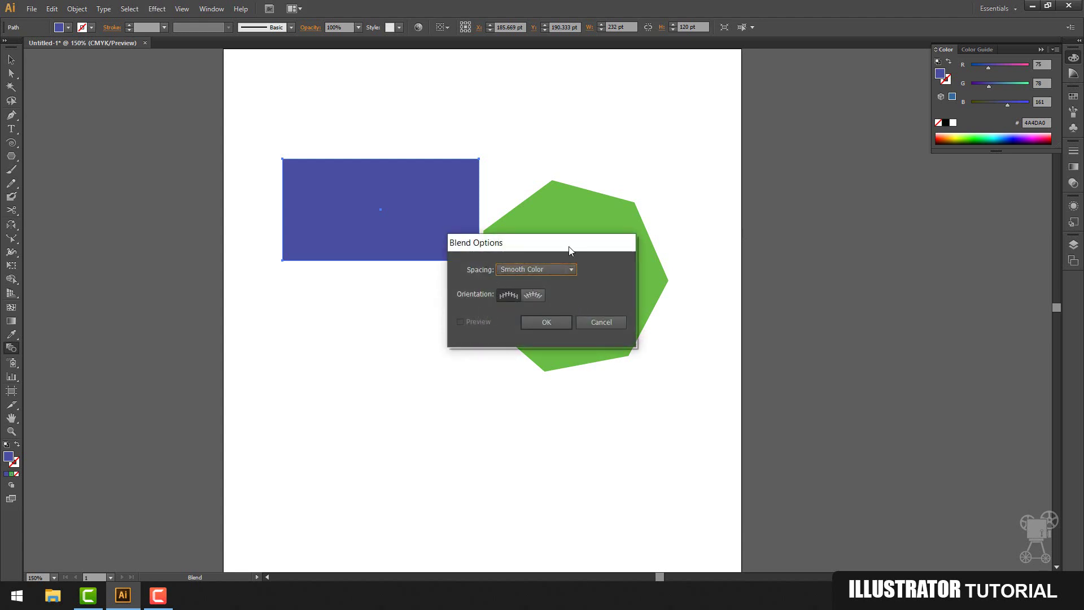
{"action": "left_click", "coordinate": [556, 270]}
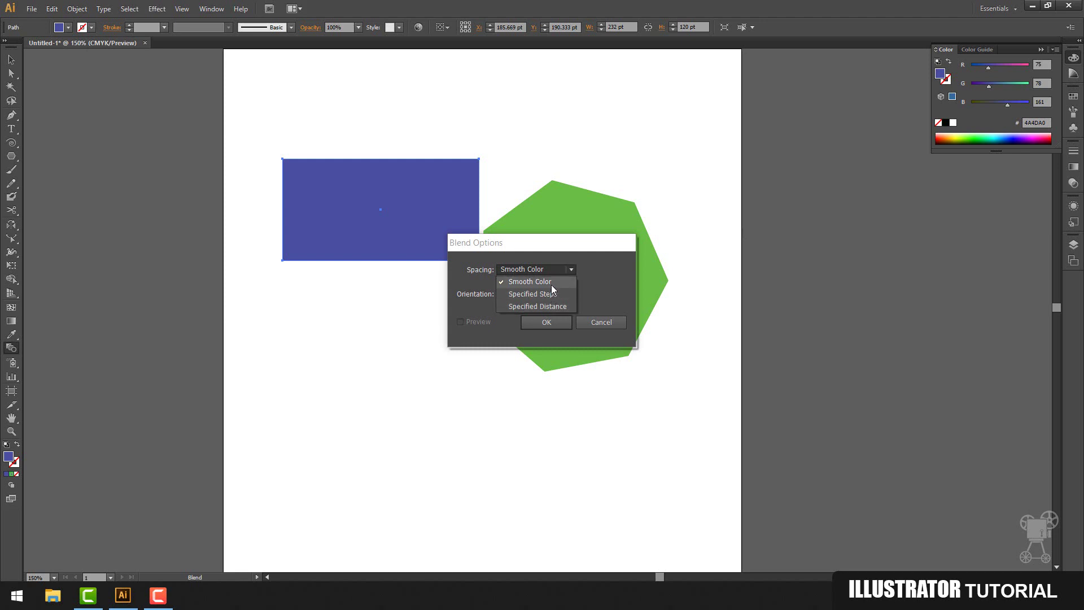
{"action": "left_click", "coordinate": [551, 284]}
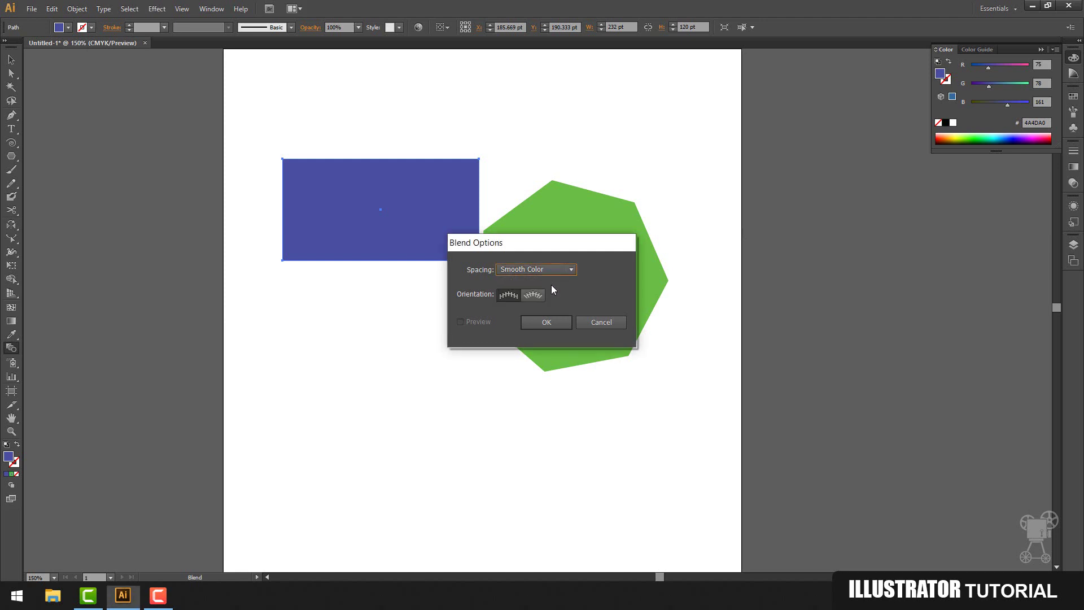
{"action": "left_click", "coordinate": [550, 320]}
{"action": "left_click", "coordinate": [550, 318]}
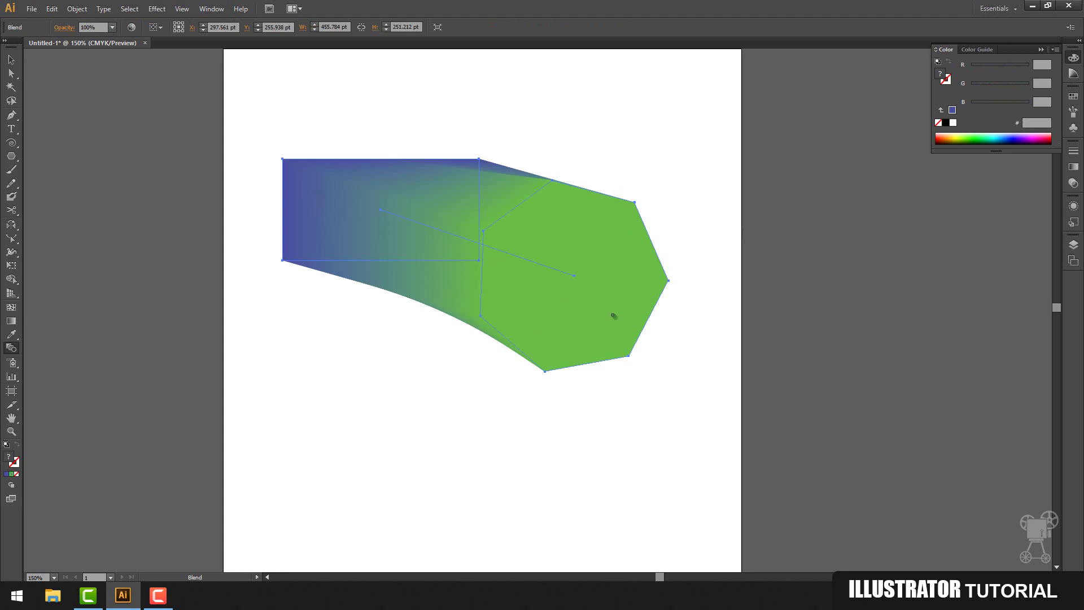
Step: Try a black stroke on the blended object, and undo both the stroke and the blend
{"action": "left_click", "coordinate": [11, 59]}
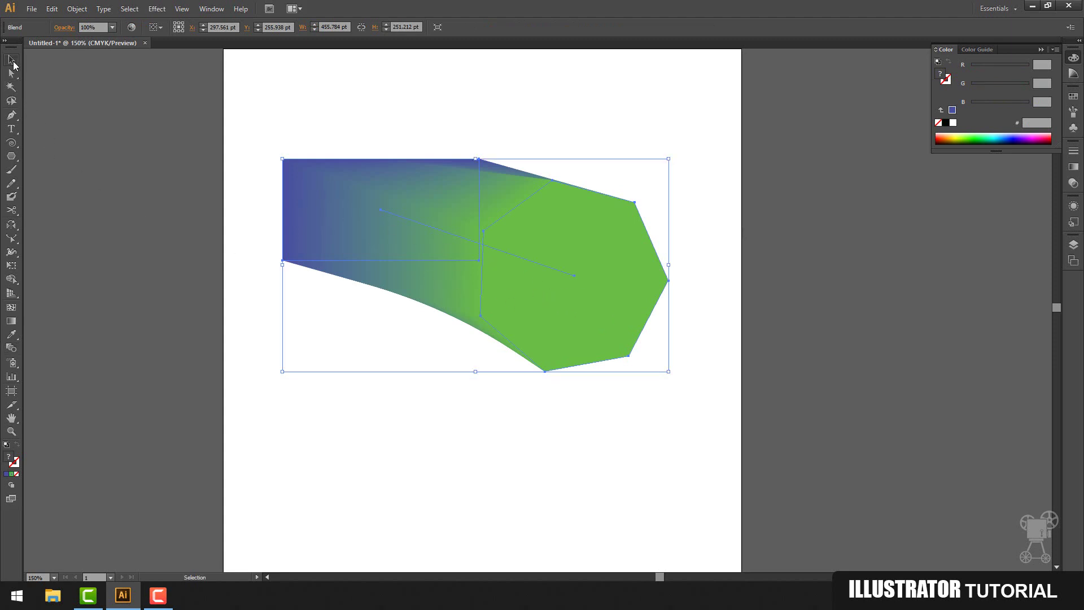
{"action": "left_click", "coordinate": [17, 466]}
{"action": "left_click", "coordinate": [945, 123]}
{"action": "left_click", "coordinate": [759, 366]}
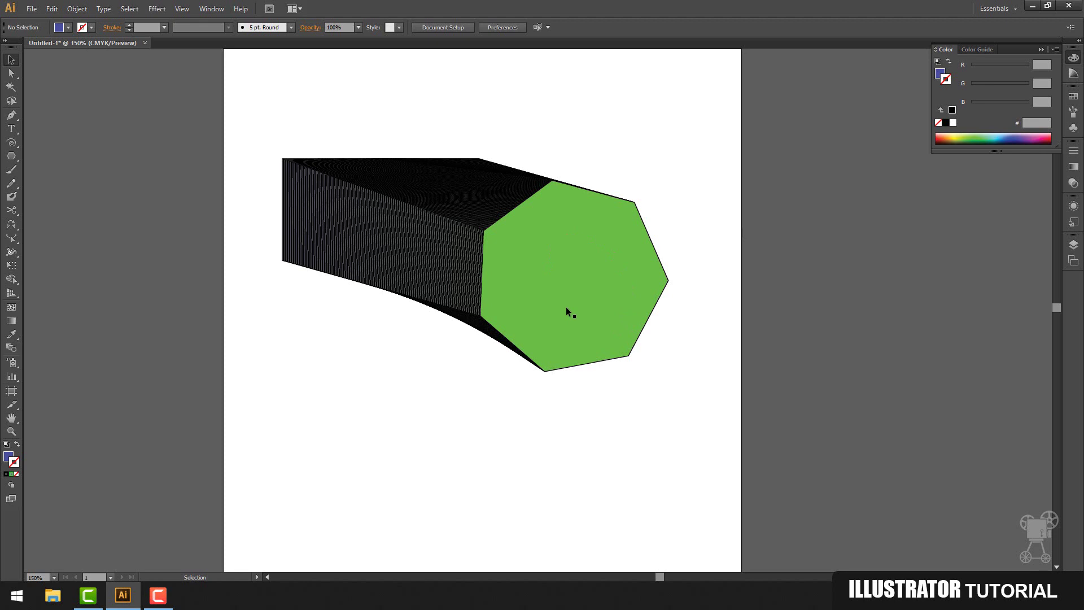
{"action": "key", "text": "a"}
{"action": "key", "text": "ctrl+z"}
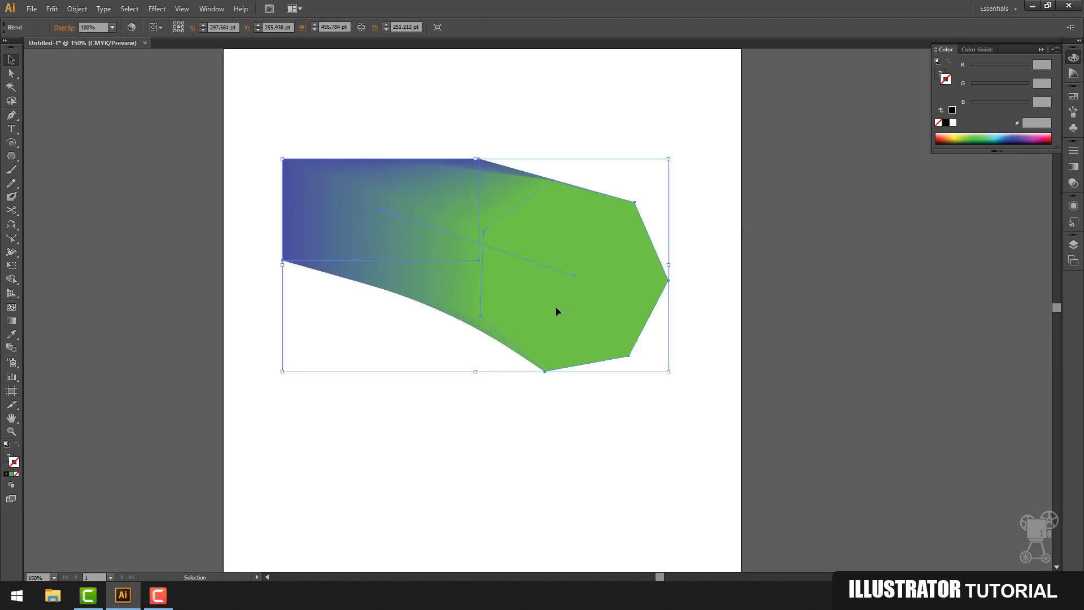
{"action": "key", "text": "ctrl+z"}
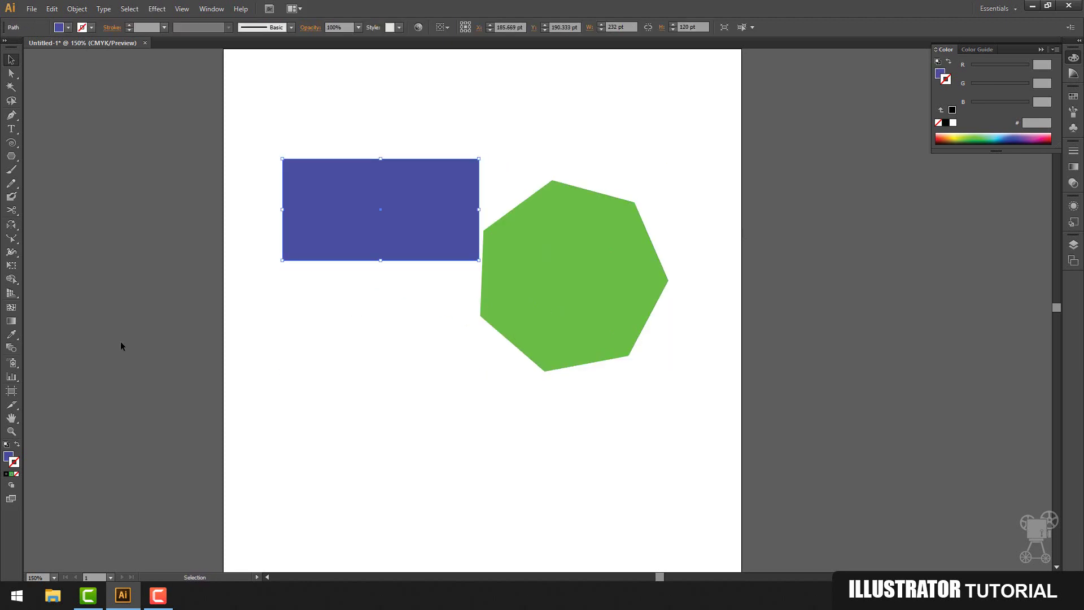
Step: Try blending the rectangle's lower-left corner to the polygon's lower-left corner with 10 Specified Steps, and undo the blend
{"action": "left_click", "coordinate": [11, 333]}
{"action": "left_click", "coordinate": [11, 351]}
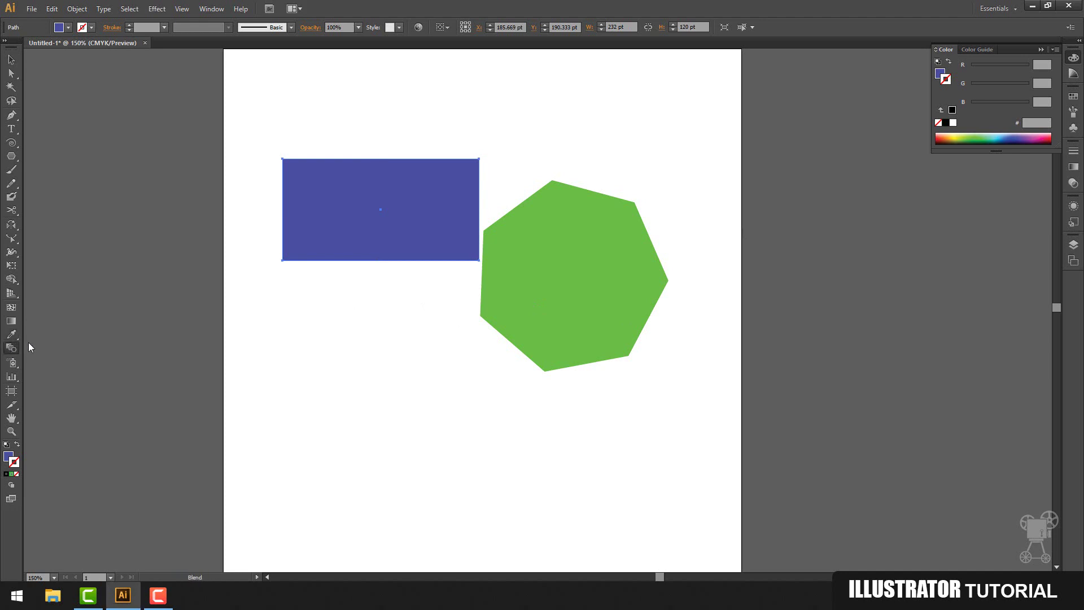
{"action": "left_click", "coordinate": [282, 262]}
{"action": "left_click", "coordinate": [480, 318], "text": "alt"}
{"action": "left_click", "coordinate": [536, 270]}
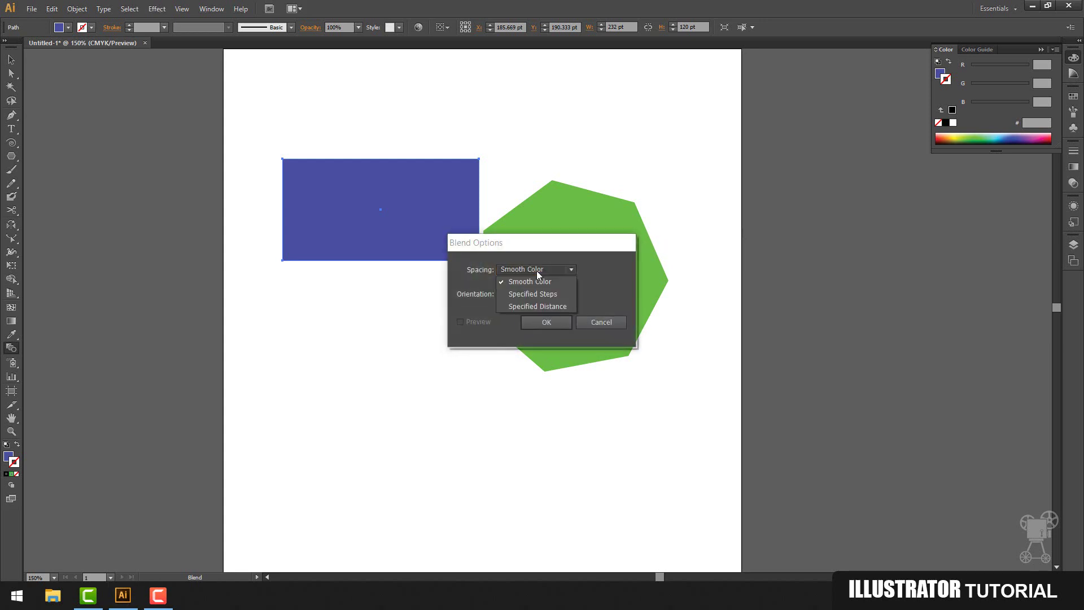
{"action": "left_click", "coordinate": [541, 296]}
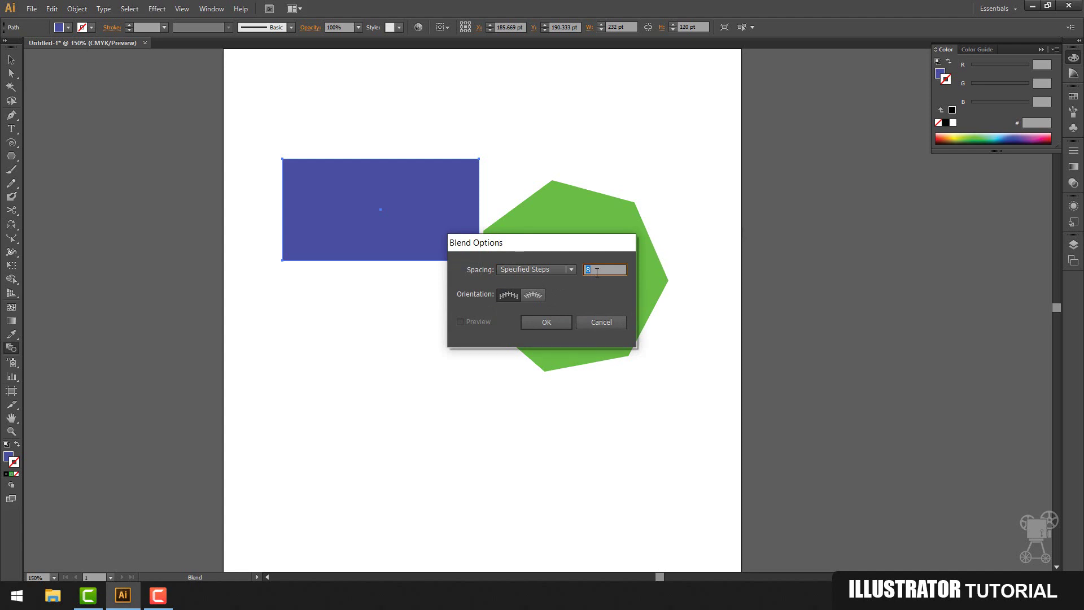
{"action": "left_click", "coordinate": [562, 321]}
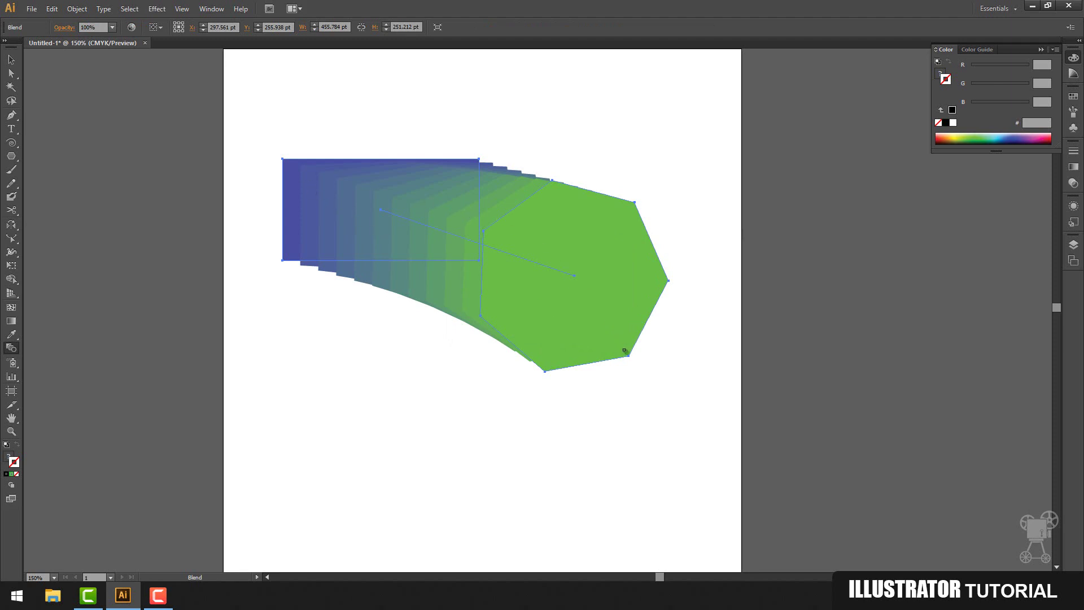
{"action": "key", "text": "ctrl+z"}
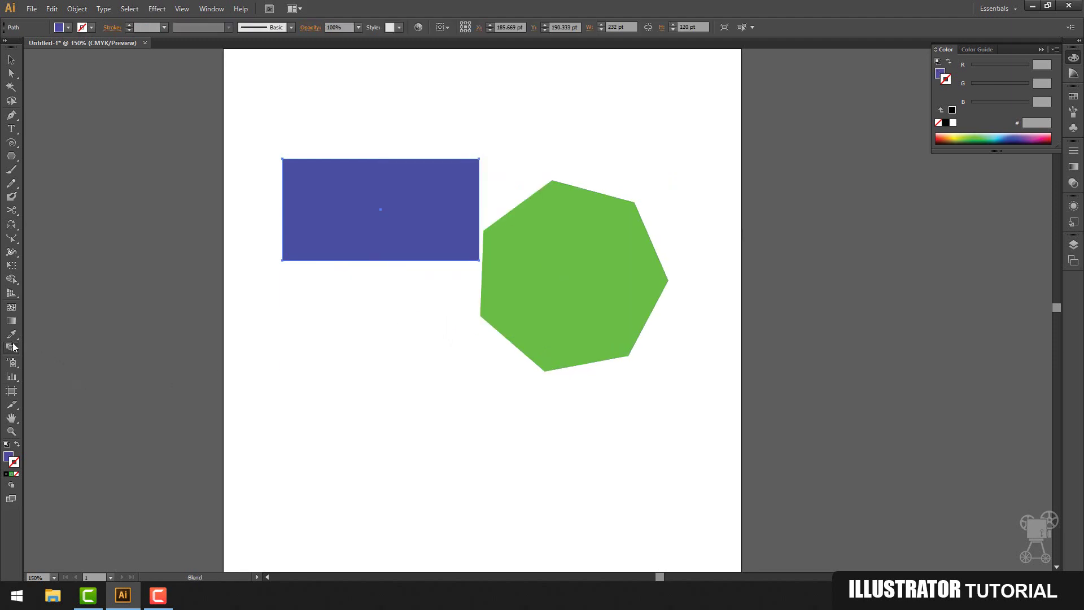
Step: Blend the rectangle's lower-left corner to the polygon's lower-left corner with Specified Distance spacing of 5
{"action": "left_click", "coordinate": [282, 262]}
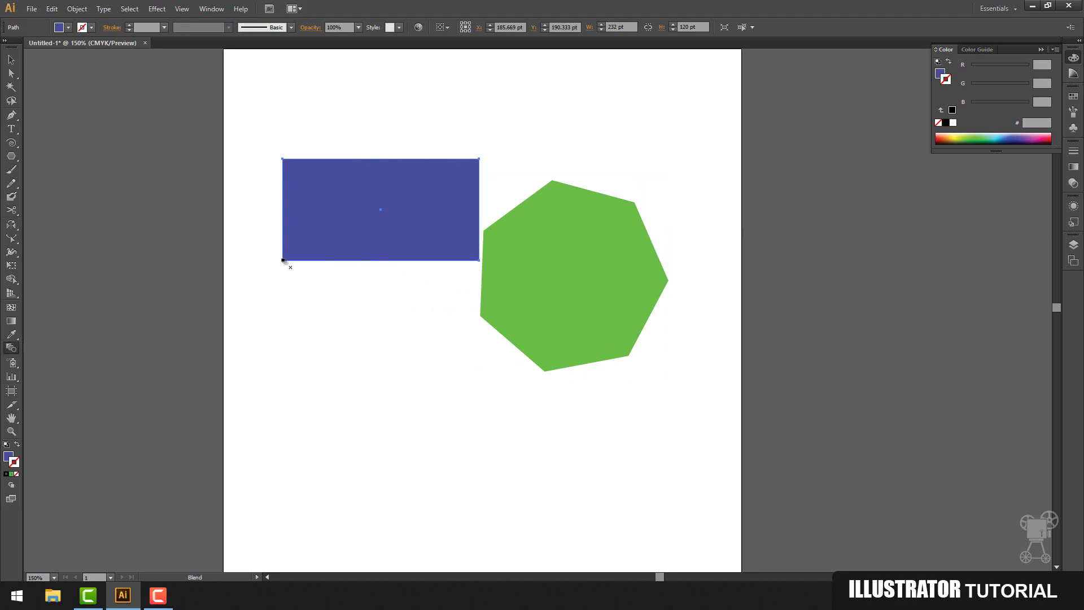
{"action": "left_click", "coordinate": [480, 317], "text": "alt"}
{"action": "left_click", "coordinate": [541, 269]}
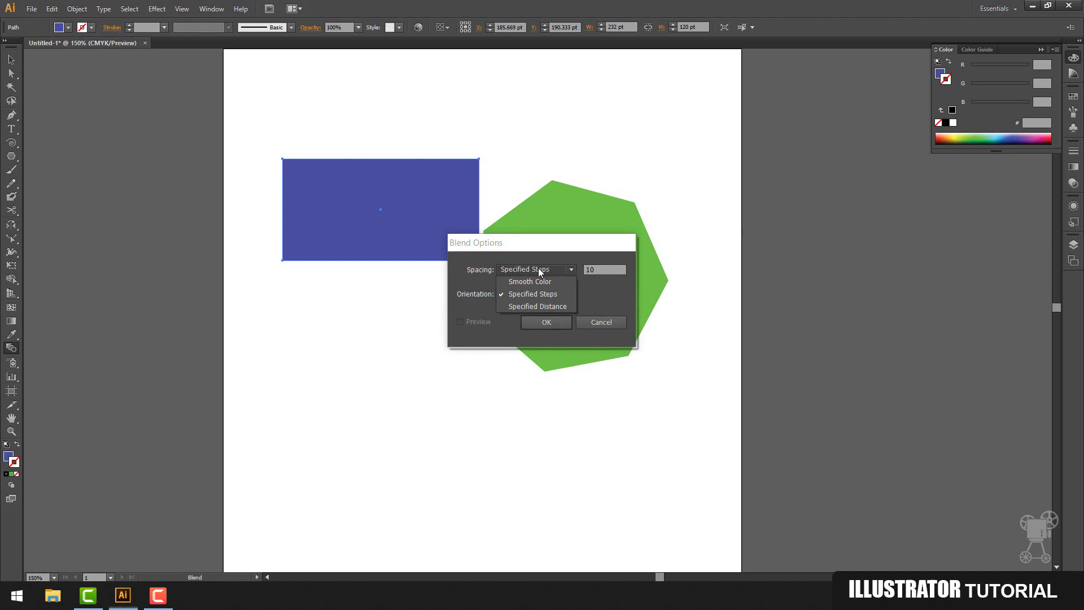
{"action": "left_click", "coordinate": [538, 309]}
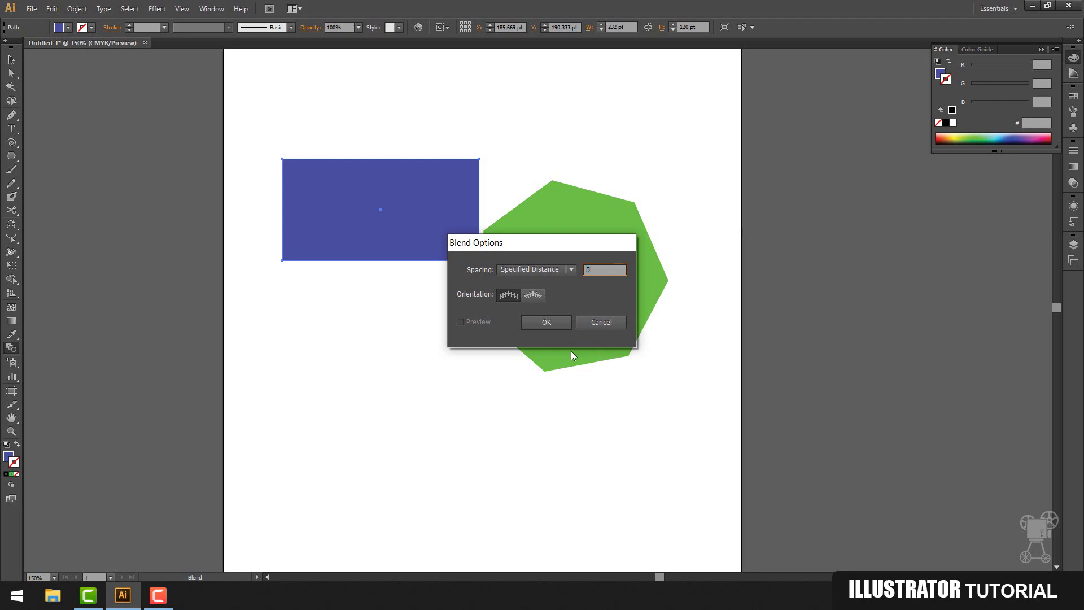
{"action": "left_click", "coordinate": [548, 322]}
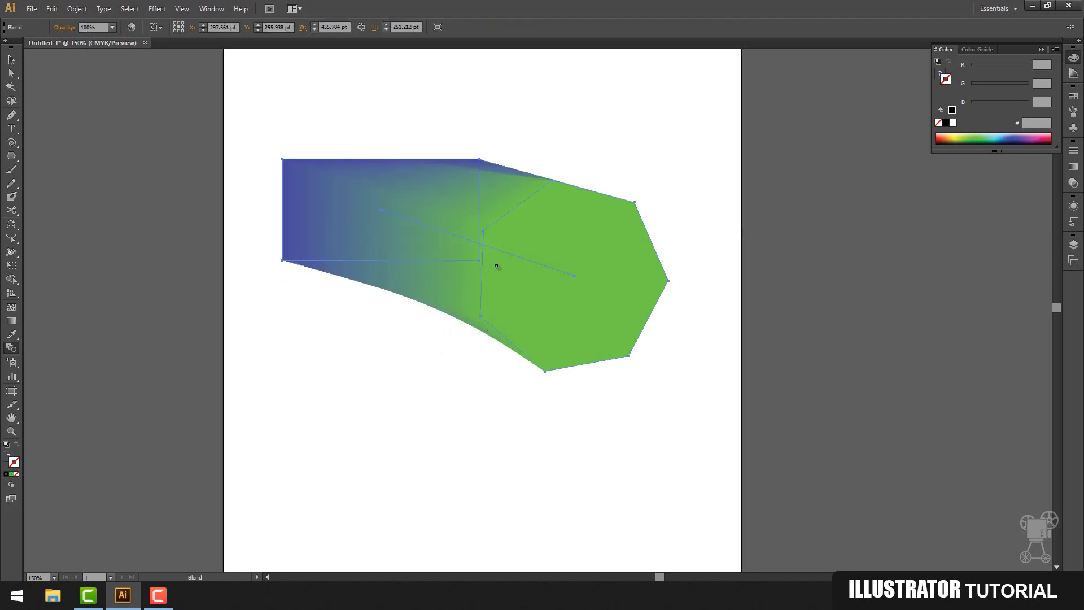
Step: Delete the blended rectangle and polygon from the artboard
{"action": "left_click", "coordinate": [12, 60]}
{"action": "left_click_drag", "start_coordinate": [518, 239], "coordinate": [553, 307]}
{"action": "key", "text": "Delete"}
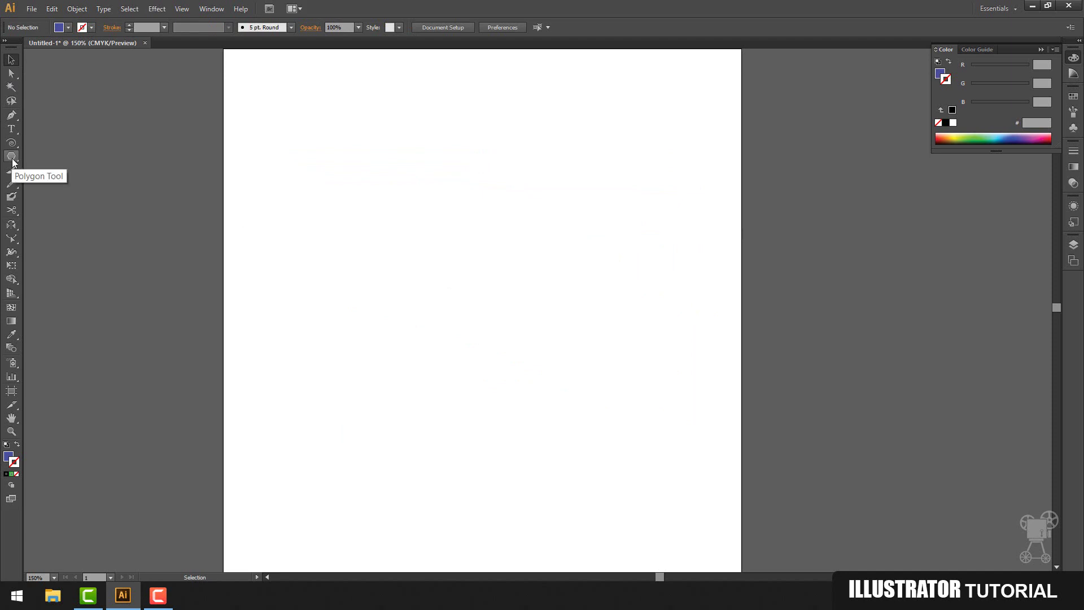
Step: Add the text "ILLUSTRATOR" in the artboard's upper part, enlarge it to about 342 by 60 pt and shift it slightly down and left
{"action": "left_click", "coordinate": [12, 129]}
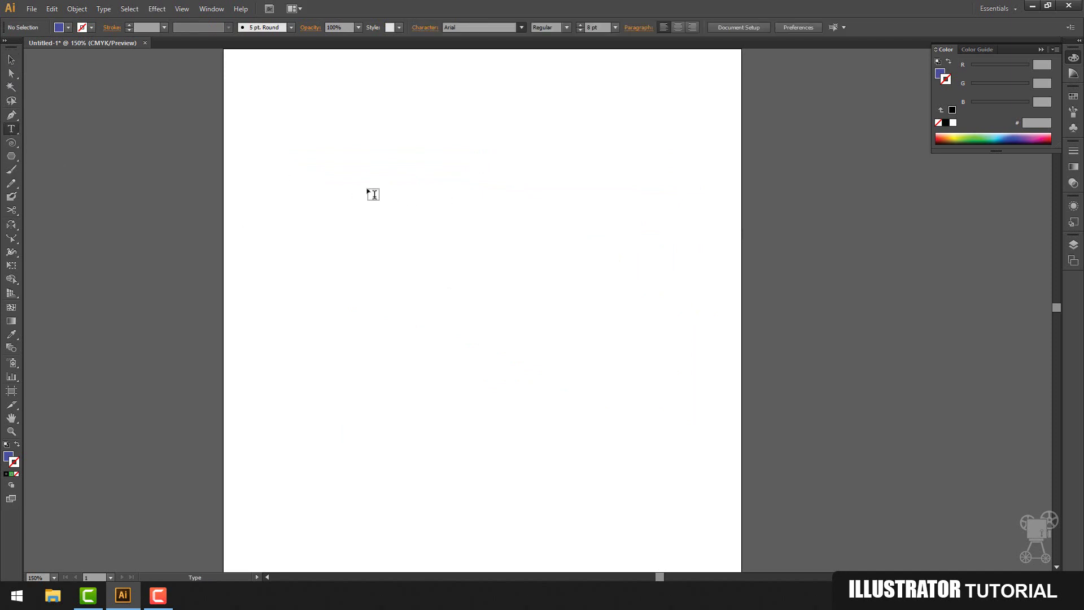
{"action": "left_click", "coordinate": [362, 198]}
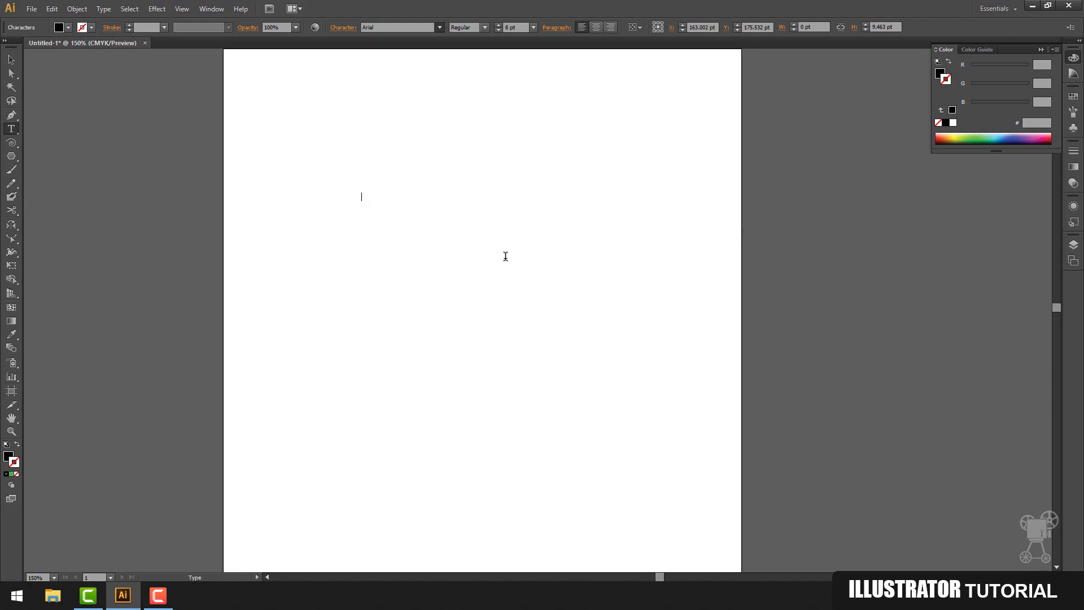
{"action": "type", "text": "ILLUSTRATOR"}
{"action": "key", "text": "Escape"}
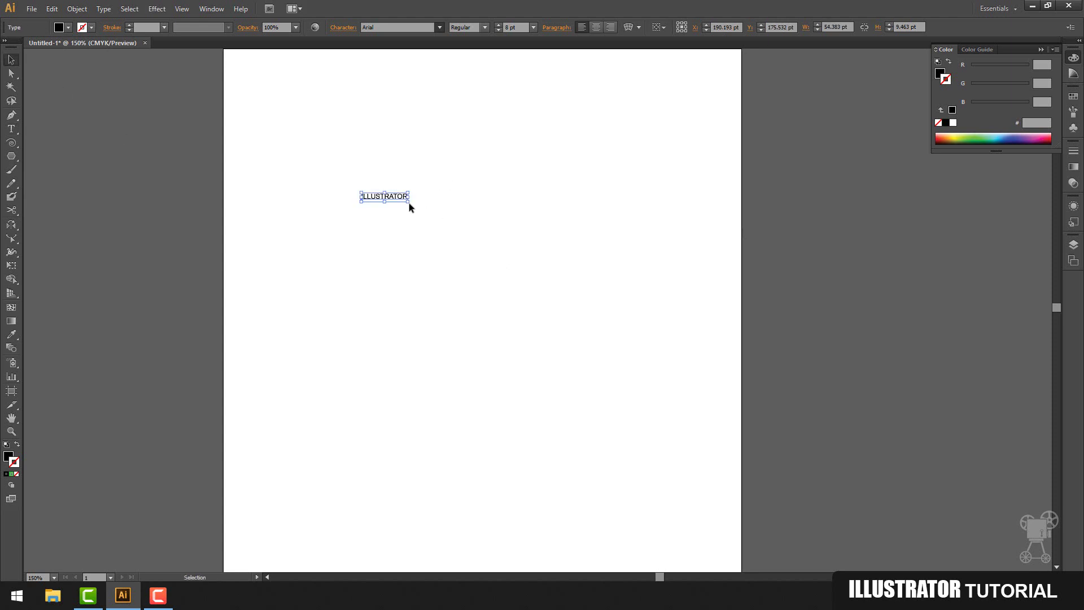
{"action": "left_click_drag", "start_coordinate": [408, 202], "coordinate": [649, 374]}
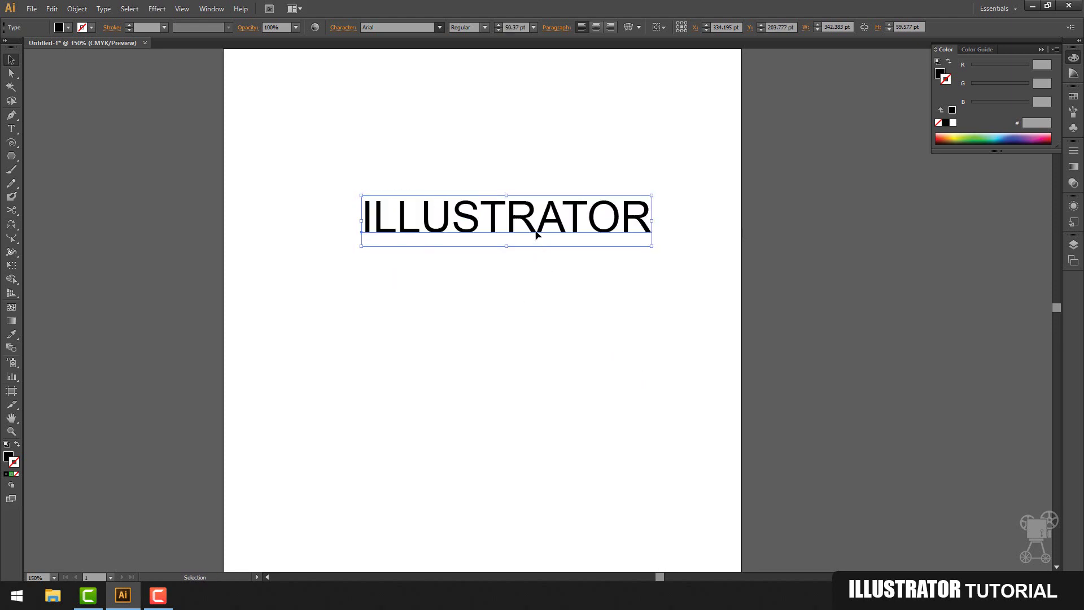
{"action": "left_click_drag", "start_coordinate": [531, 229], "coordinate": [517, 251]}
Step: Change the text's font to Arena Condensed, enlarge it to about 366 by 69 pt and move it slightly left
{"action": "left_click", "coordinate": [407, 28]}
{"action": "key", "text": "Up"}
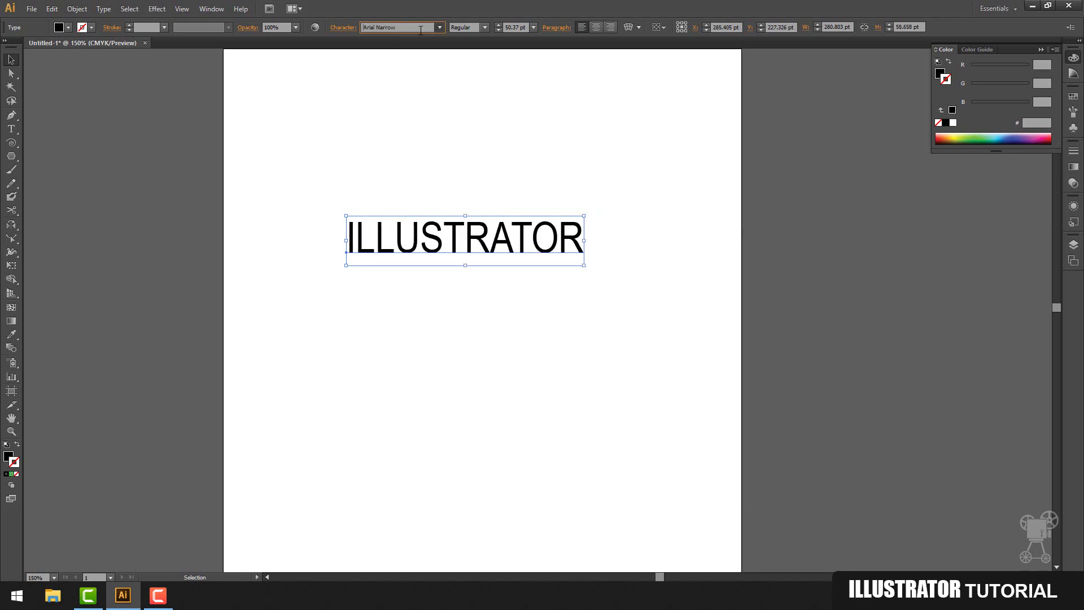
{"action": "key", "text": "Down"}
{"action": "key", "text": "Up"}
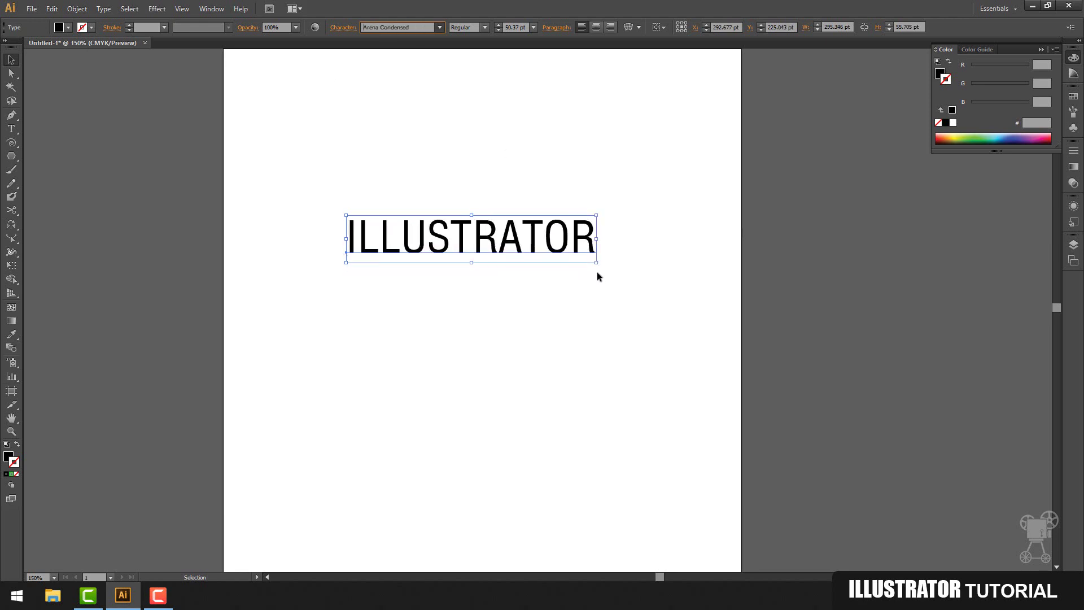
{"action": "left_click_drag", "start_coordinate": [596, 264], "coordinate": [649, 302]}
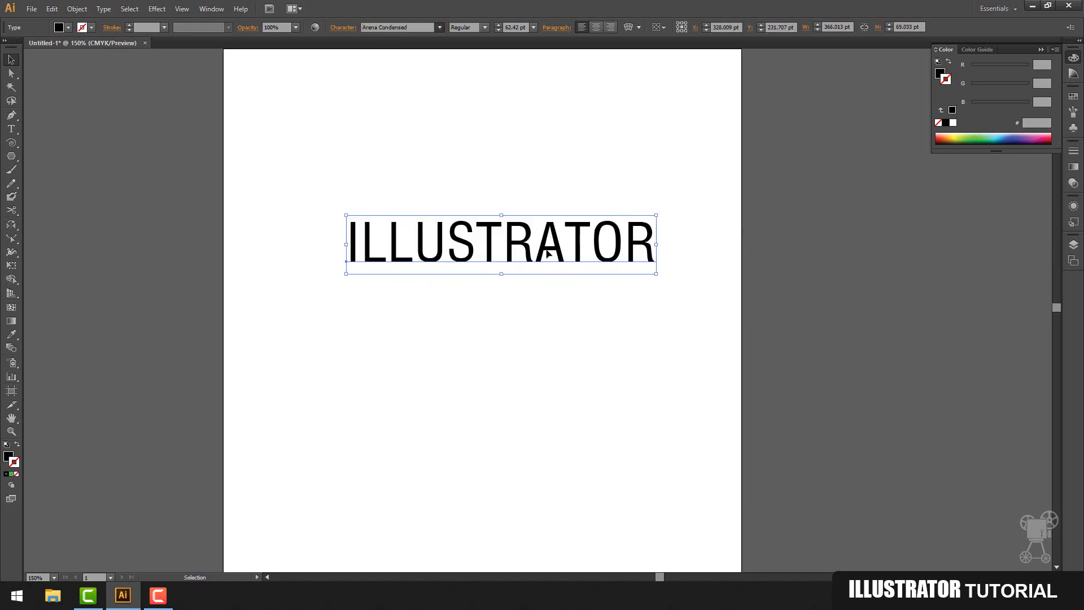
{"action": "left_click_drag", "start_coordinate": [546, 254], "coordinate": [531, 255]}
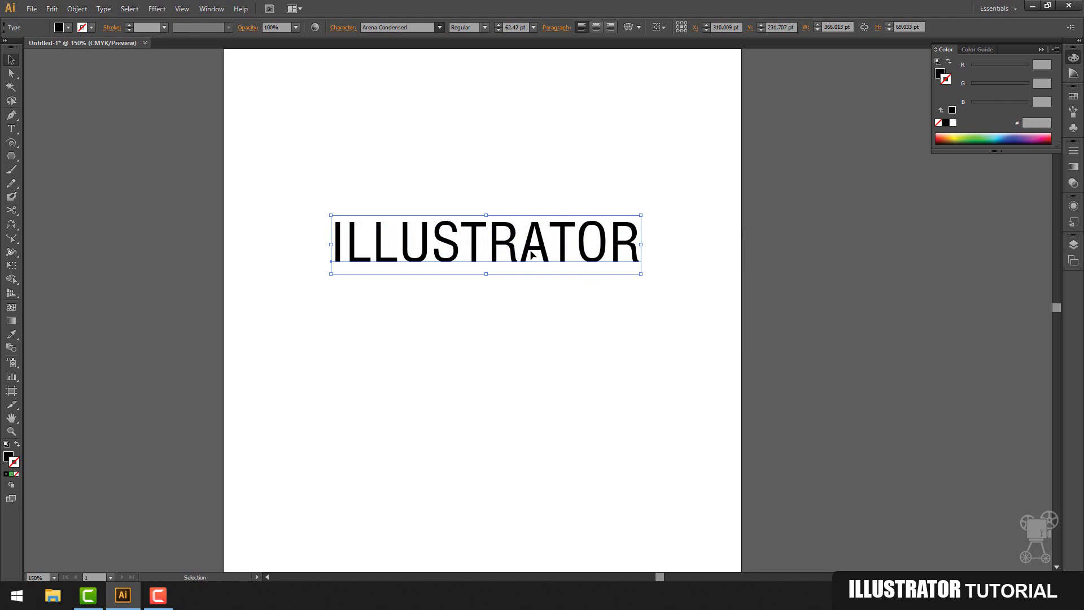
Step: Convert the ILLUSTRATOR text to outlines
{"action": "double_click", "coordinate": [531, 254]}
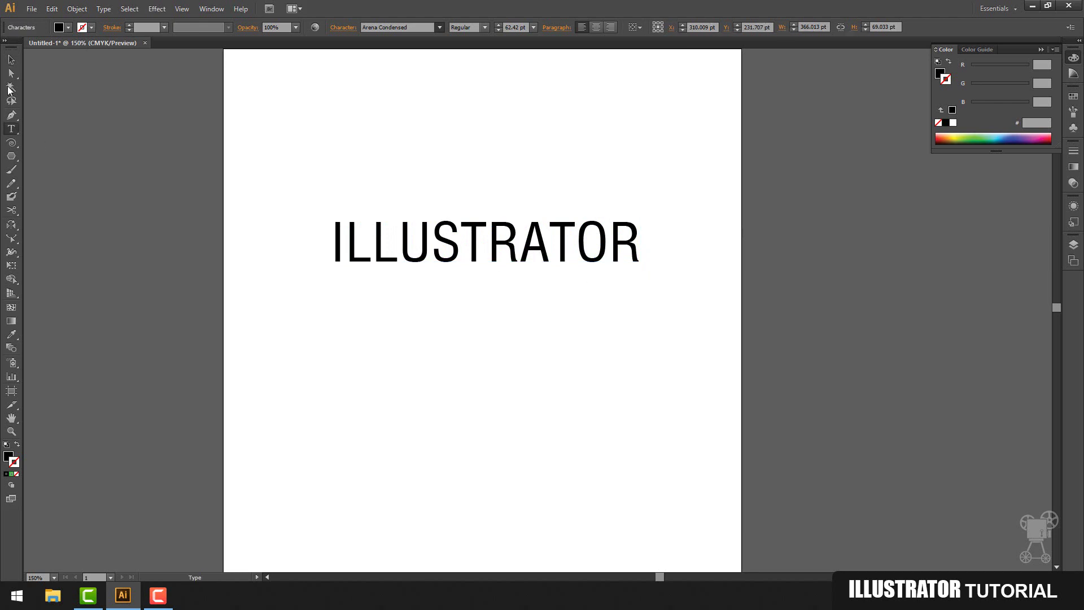
{"action": "left_click", "coordinate": [10, 59]}
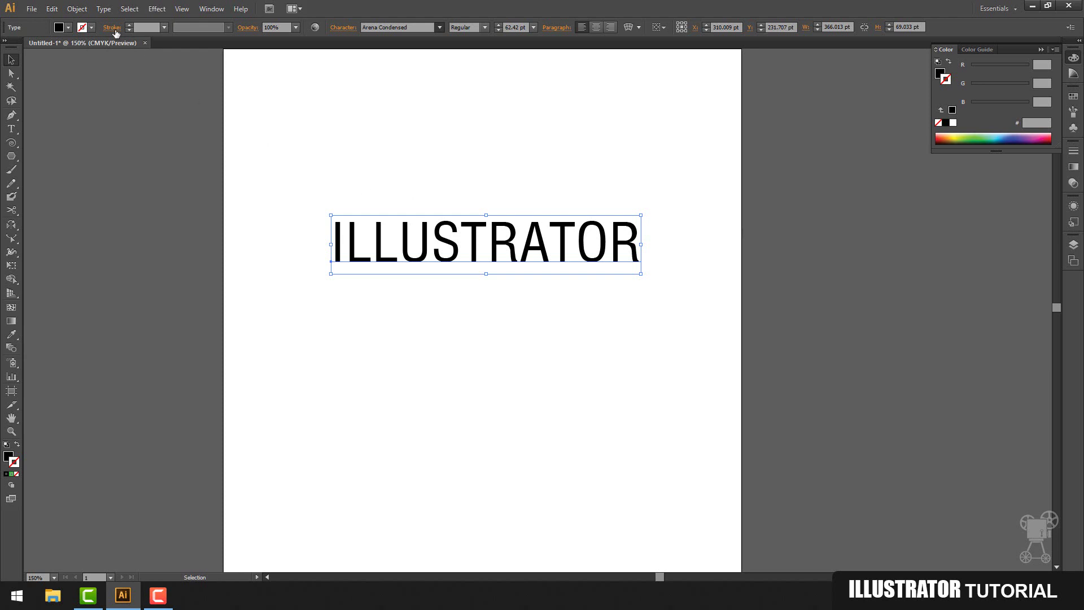
{"action": "left_click", "coordinate": [103, 9]}
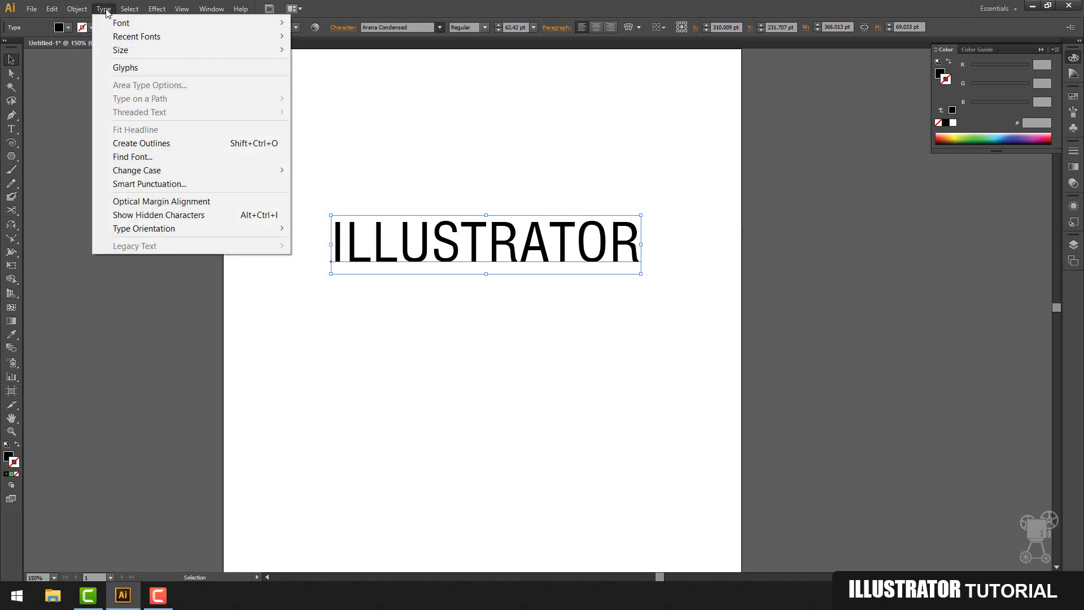
{"action": "left_click", "coordinate": [140, 142]}
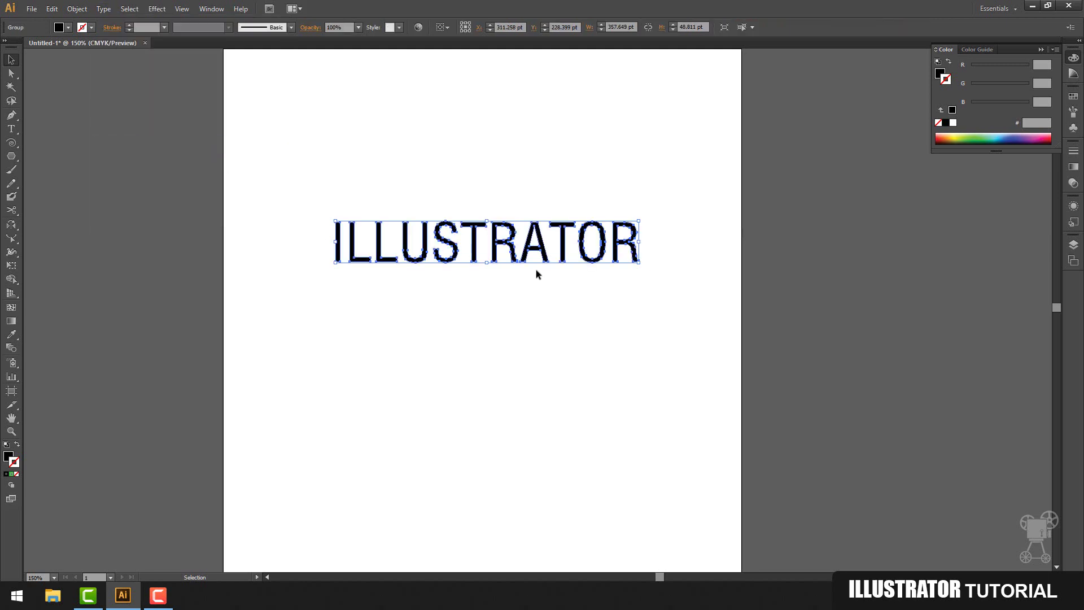
Step: Duplicate the outlined text directly below the original and enlarge the copy from its center to about 560 by 76 pt
{"action": "left_click_drag", "start_coordinate": [519, 261], "coordinate": [514, 312]}
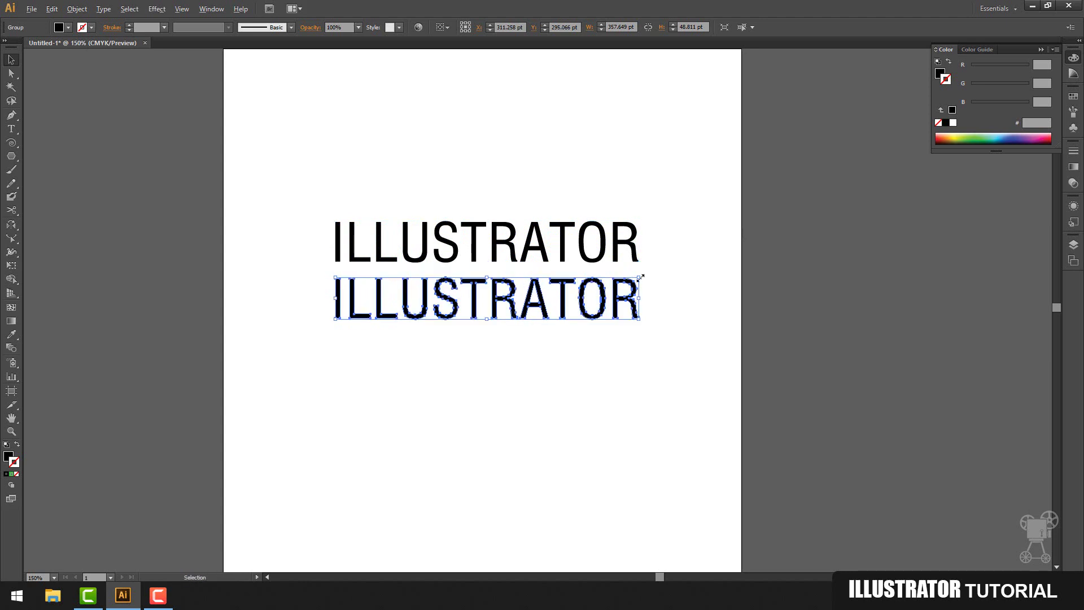
{"action": "left_click_drag", "start_coordinate": [640, 277], "coordinate": [724, 252]}
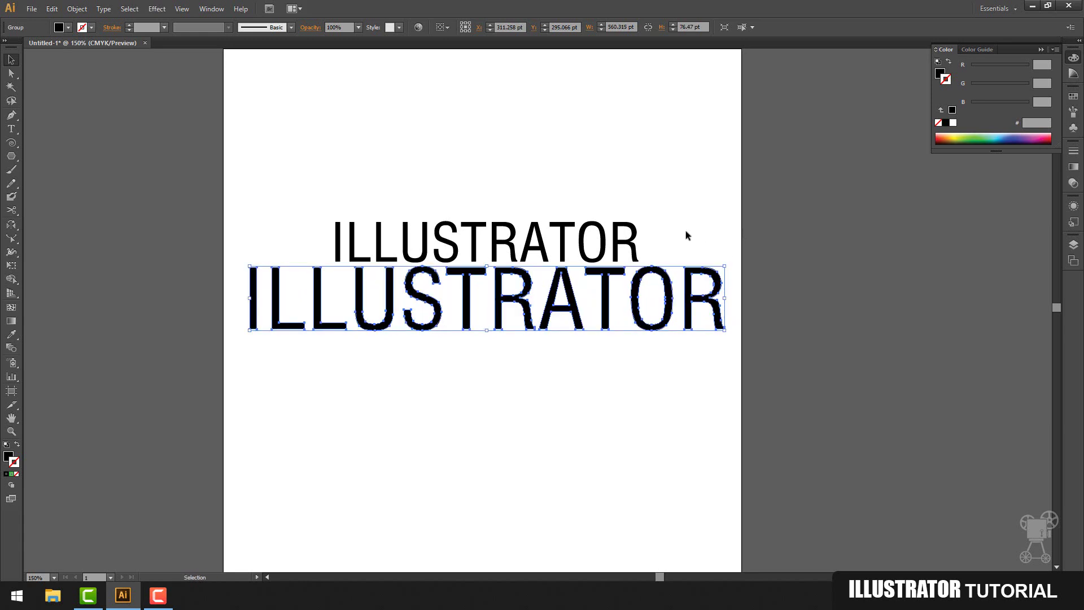
Step: Give the upper, smaller text a yellow stroke and a yellow fill (E7E600)
{"action": "left_click", "coordinate": [951, 136]}
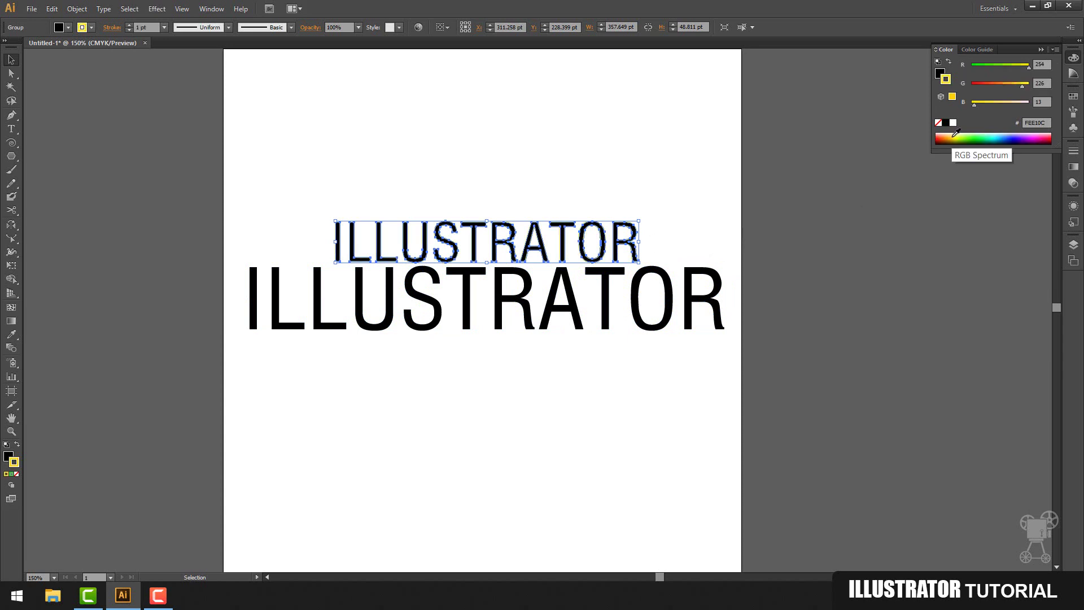
{"action": "left_click", "coordinate": [9, 456]}
{"action": "left_click", "coordinate": [955, 139]}
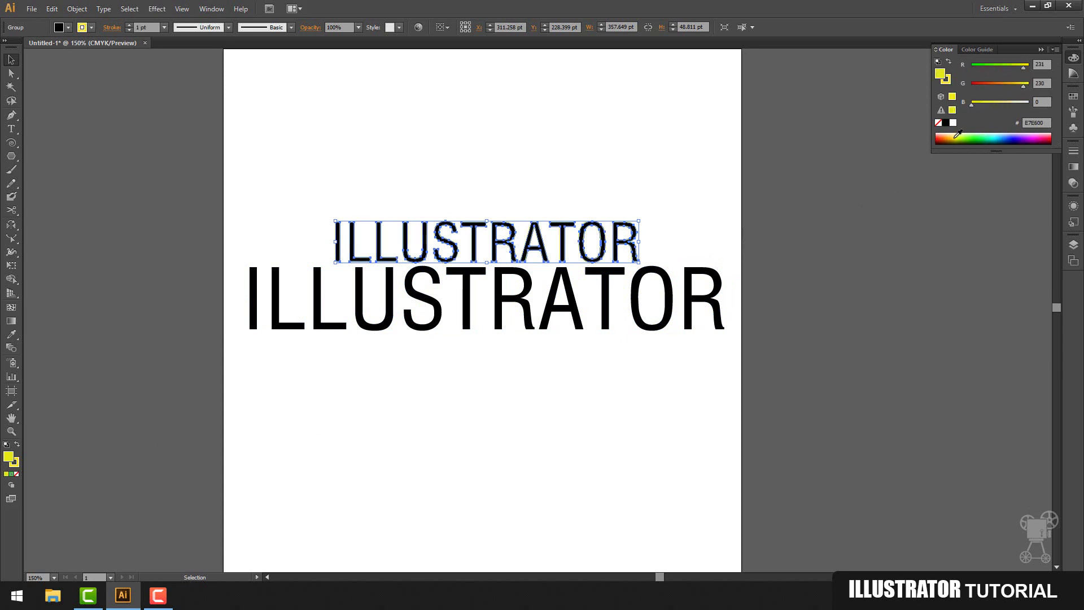
Step: Fill the lower, larger text with green (00A224) and deselect it
{"action": "left_click", "coordinate": [600, 292]}
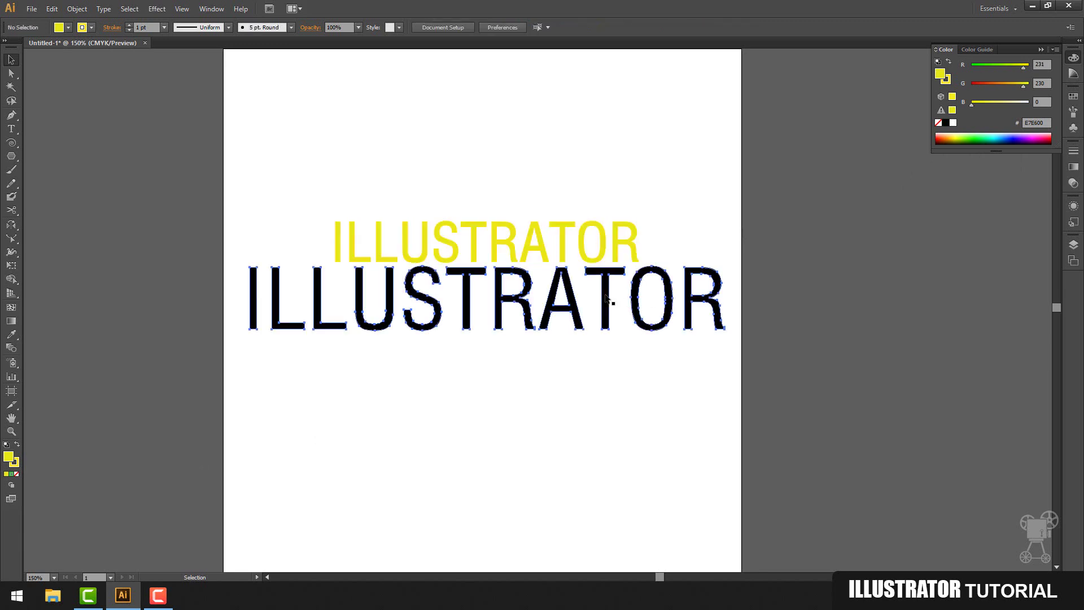
{"action": "left_click", "coordinate": [980, 137]}
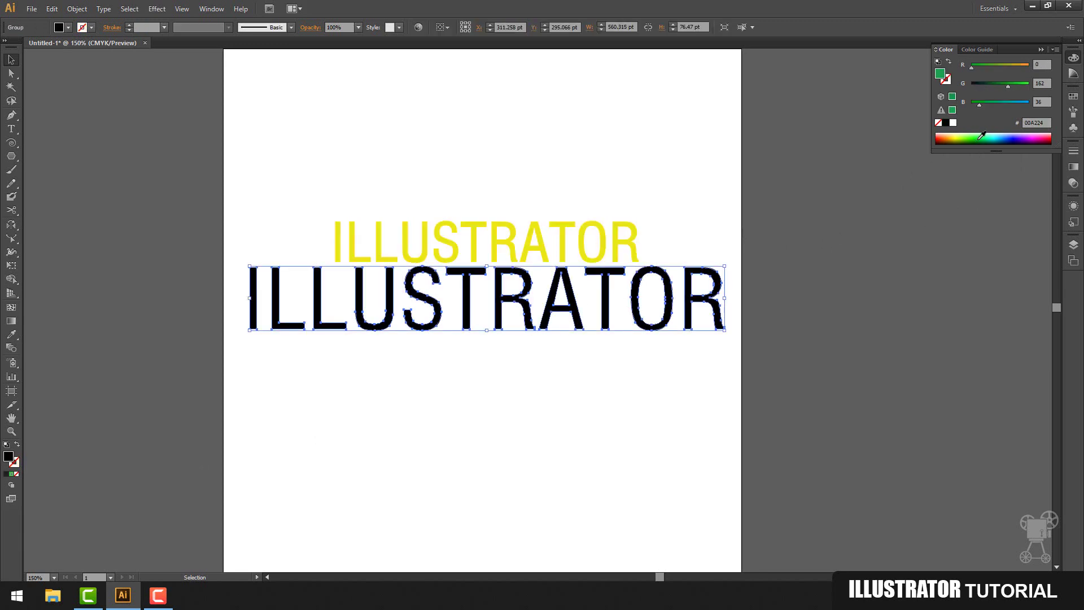
{"action": "left_click", "coordinate": [422, 371]}
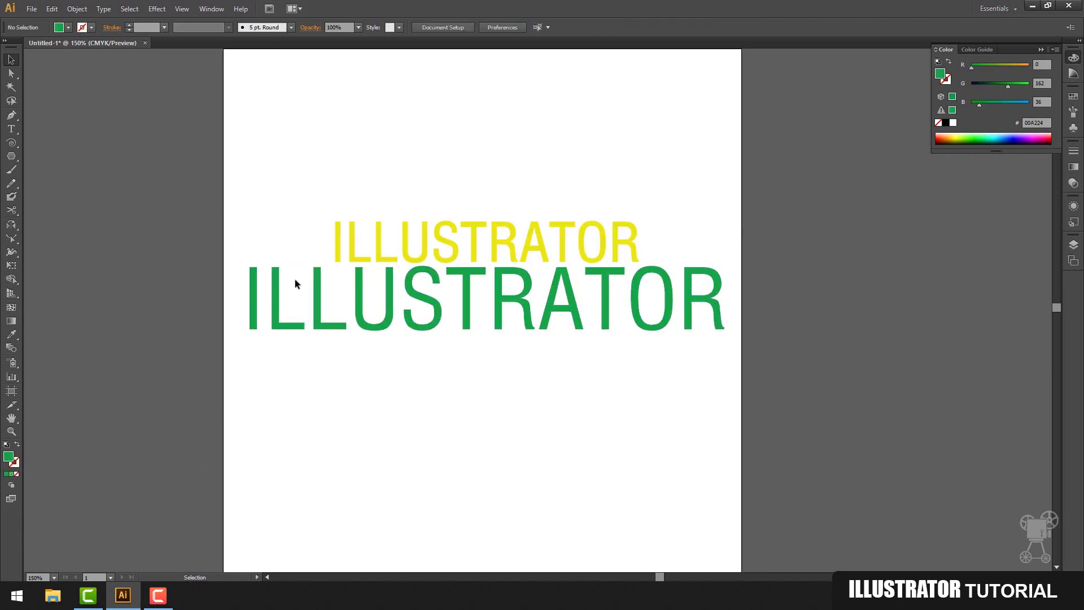
Step: Blend the yellow and green ILLUSTRATOR texts with Specified Distance spacing of 5 pt
{"action": "left_click", "coordinate": [11, 348]}
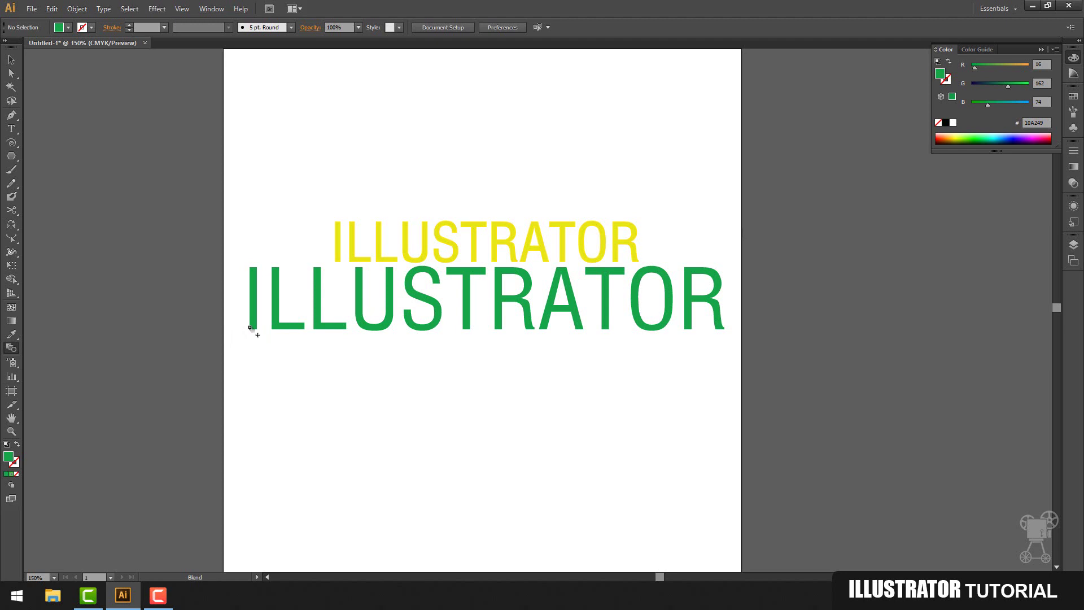
{"action": "key", "text": "Return"}
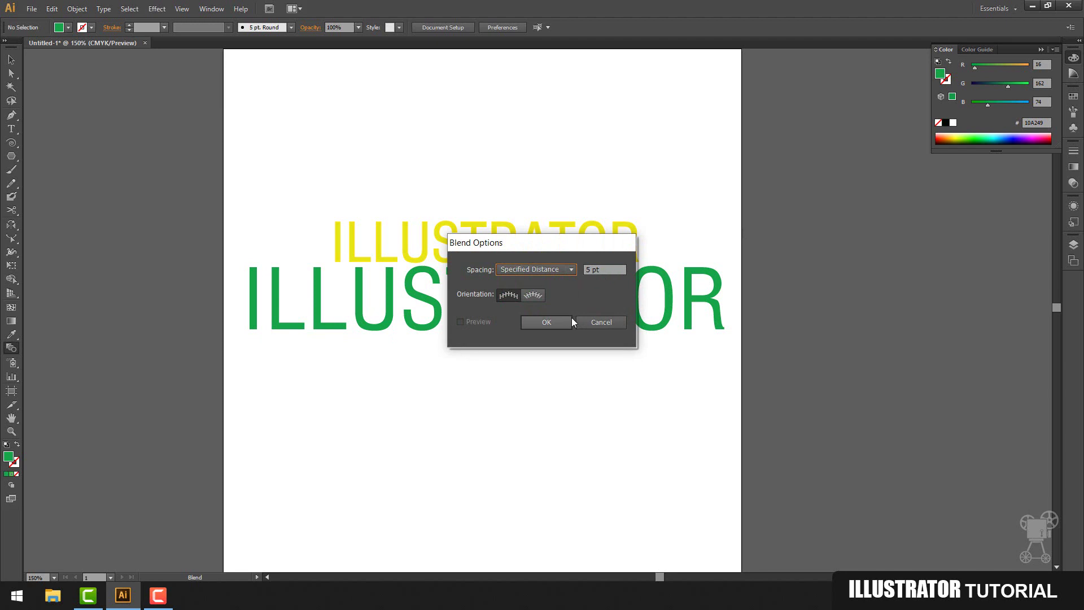
{"action": "left_click", "coordinate": [567, 321]}
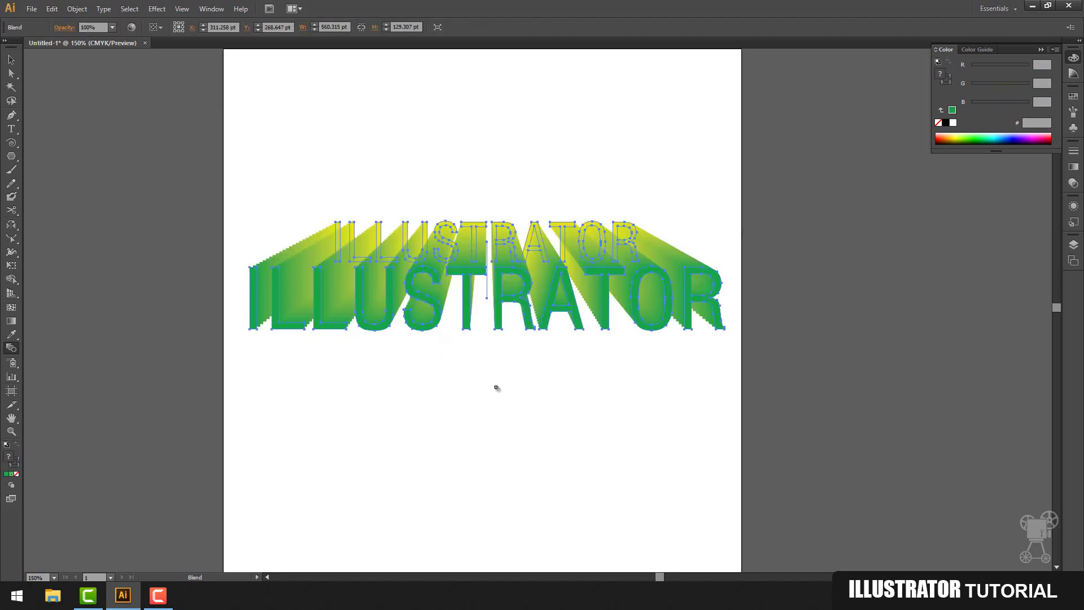
{"action": "left_click", "coordinate": [10, 59]}
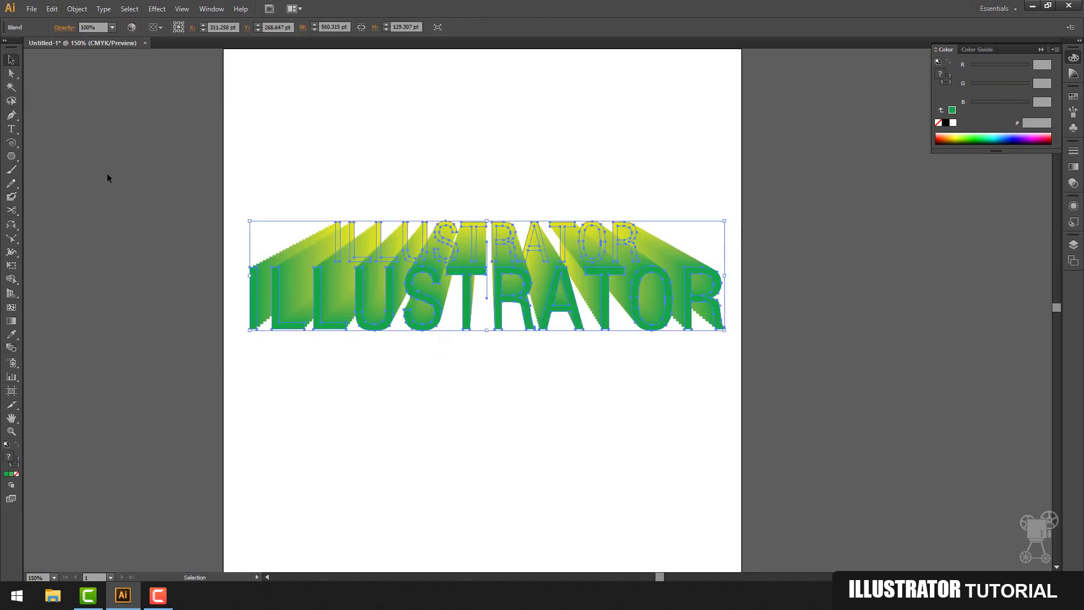
Step: Try moving the green letter S upward on its own within the blend, and undo the move
{"action": "left_click", "coordinate": [10, 75]}
{"action": "left_click", "coordinate": [441, 361]}
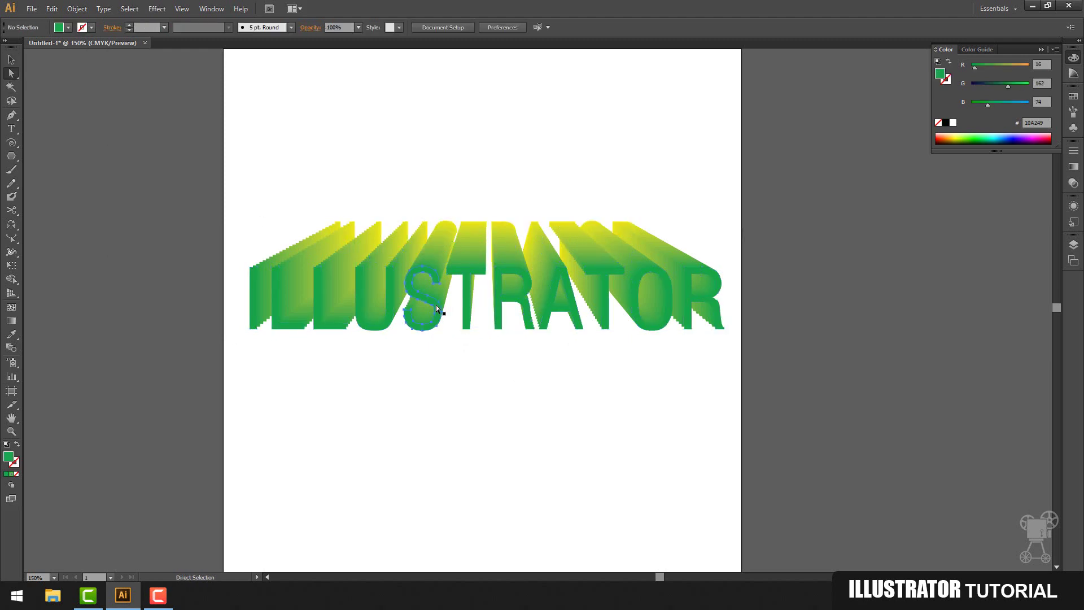
{"action": "left_click_drag", "start_coordinate": [436, 310], "coordinate": [440, 260]}
{"action": "key", "text": "ctrl+z"}
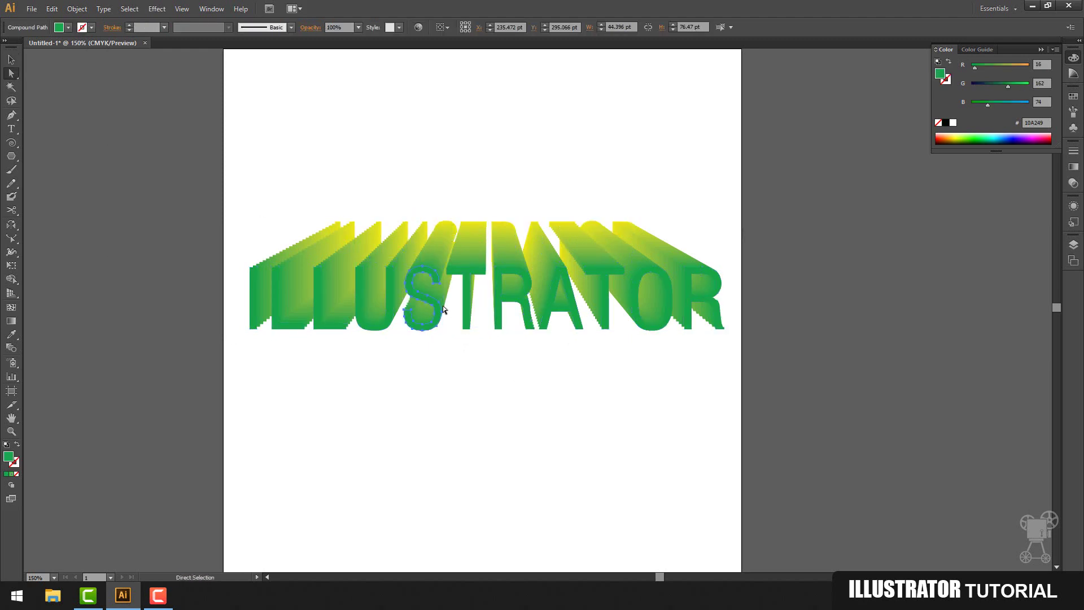
Step: Try moving the green front text and the whole blend upward with Group Selection, and undo the moves
{"action": "left_click_drag", "start_coordinate": [12, 73], "coordinate": [57, 87]}
{"action": "left_click", "coordinate": [255, 302]}
{"action": "left_click_drag", "start_coordinate": [741, 410], "coordinate": [227, 311]}
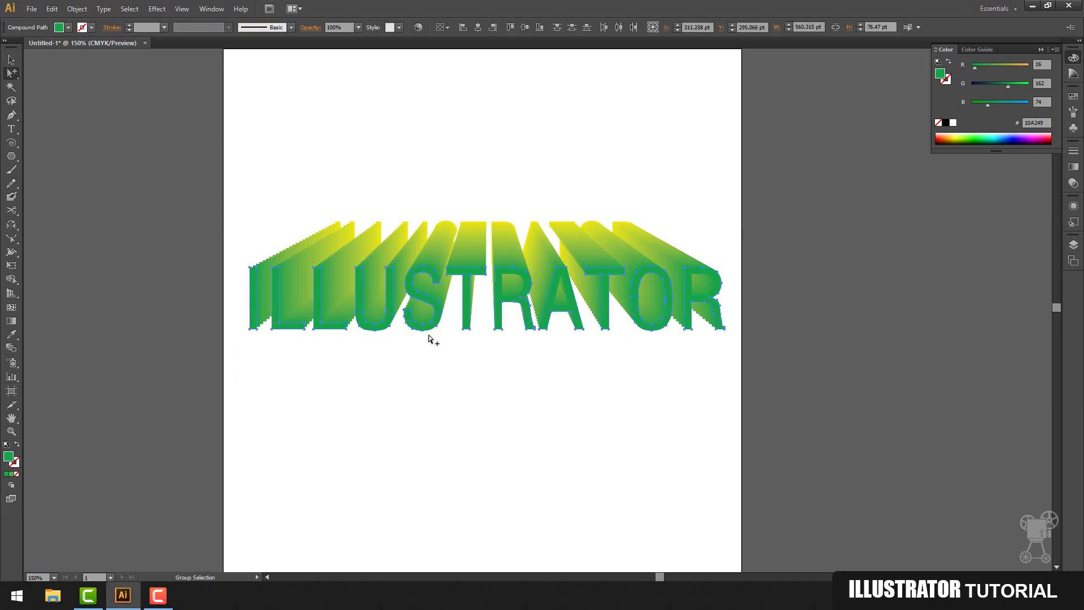
{"action": "left_click_drag", "start_coordinate": [465, 316], "coordinate": [466, 220]}
{"action": "key", "text": "ctrl+z"}
{"action": "key", "text": "ctrl+z"}
{"action": "left_click", "coordinate": [500, 307]}
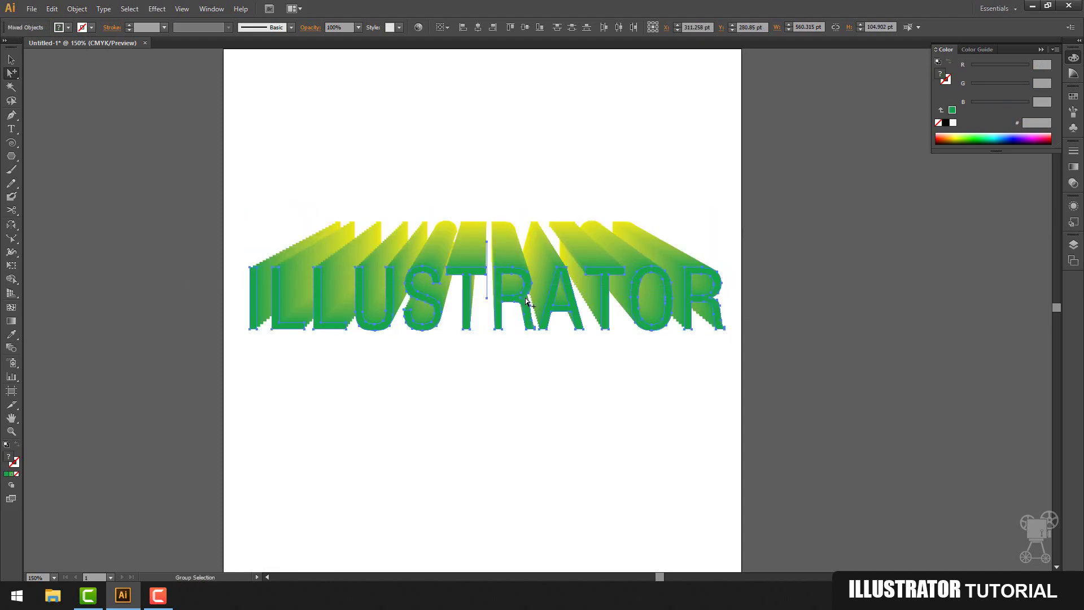
{"action": "left_click_drag", "start_coordinate": [520, 300], "coordinate": [517, 236]}
{"action": "key", "text": "ctrl+z"}
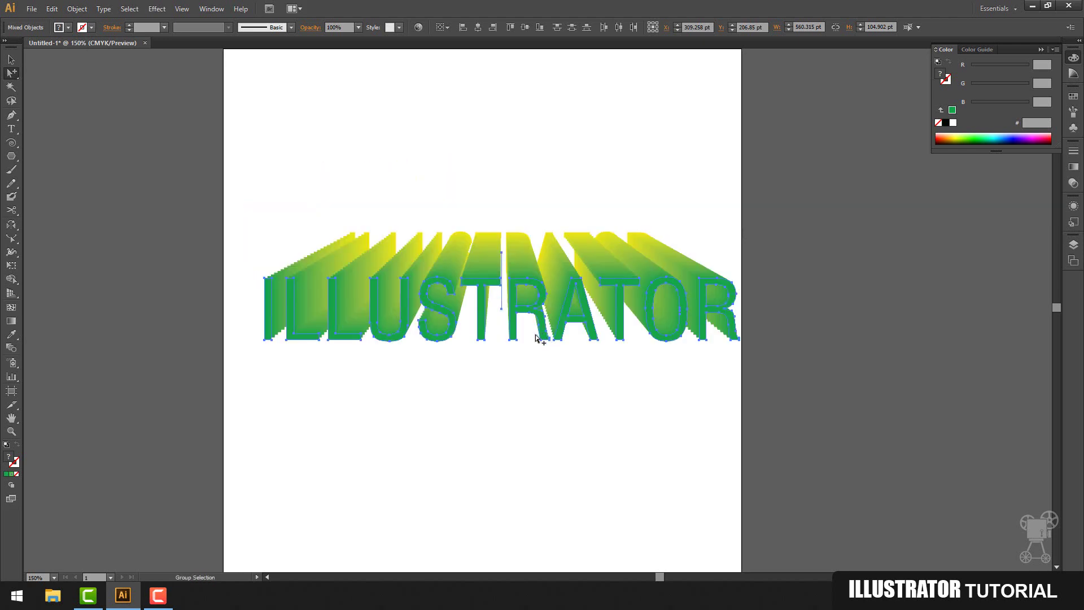
Step: Move the blend's green front text up over its yellow end and give it a black stroke
{"action": "left_click", "coordinate": [538, 314]}
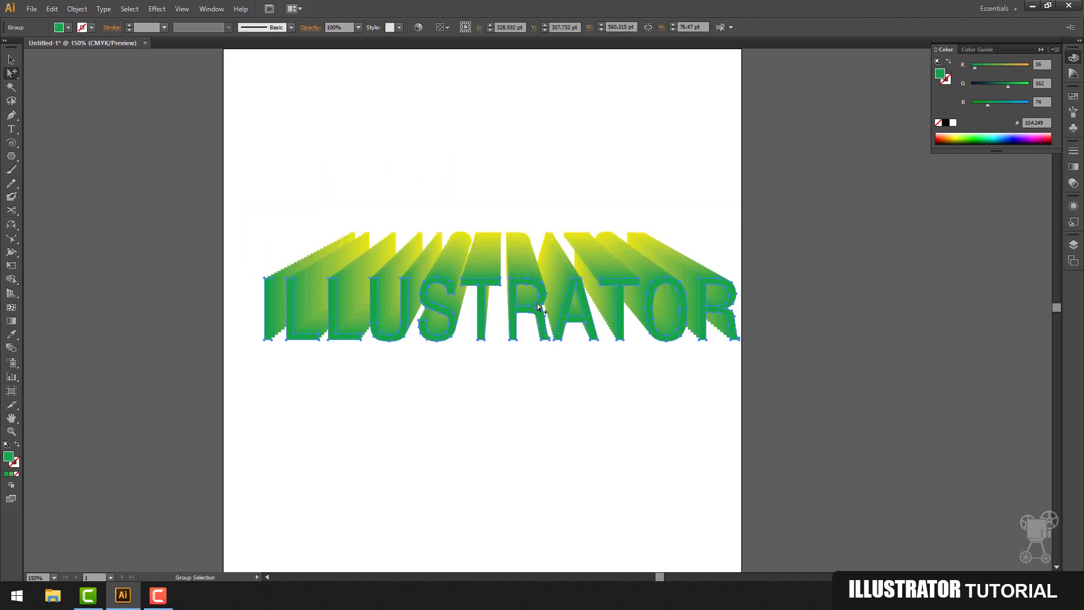
{"action": "left_click_drag", "start_coordinate": [538, 307], "coordinate": [540, 225]}
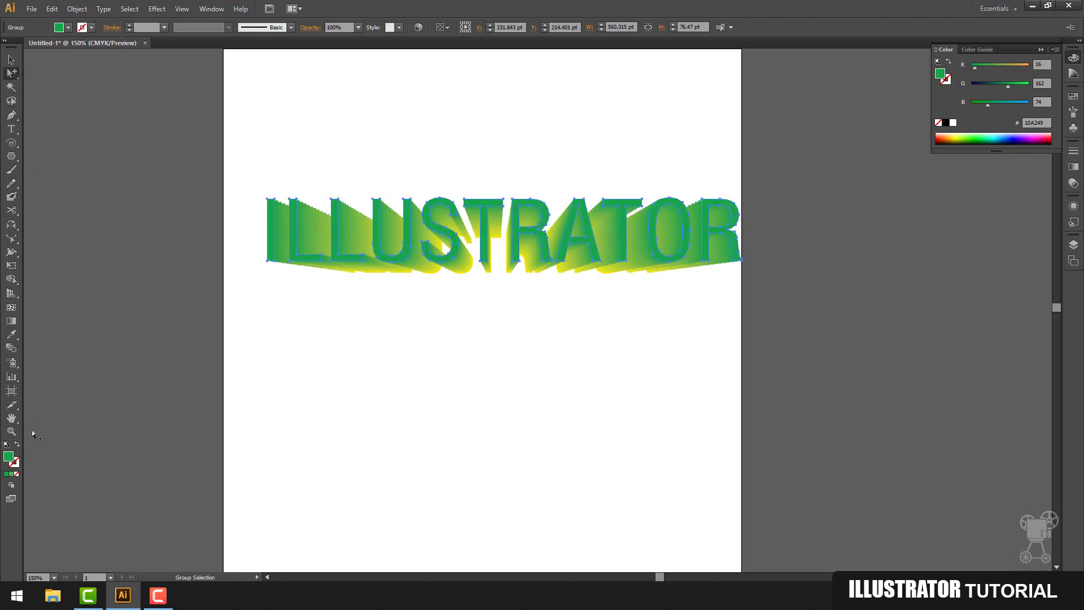
{"action": "left_click", "coordinate": [15, 466]}
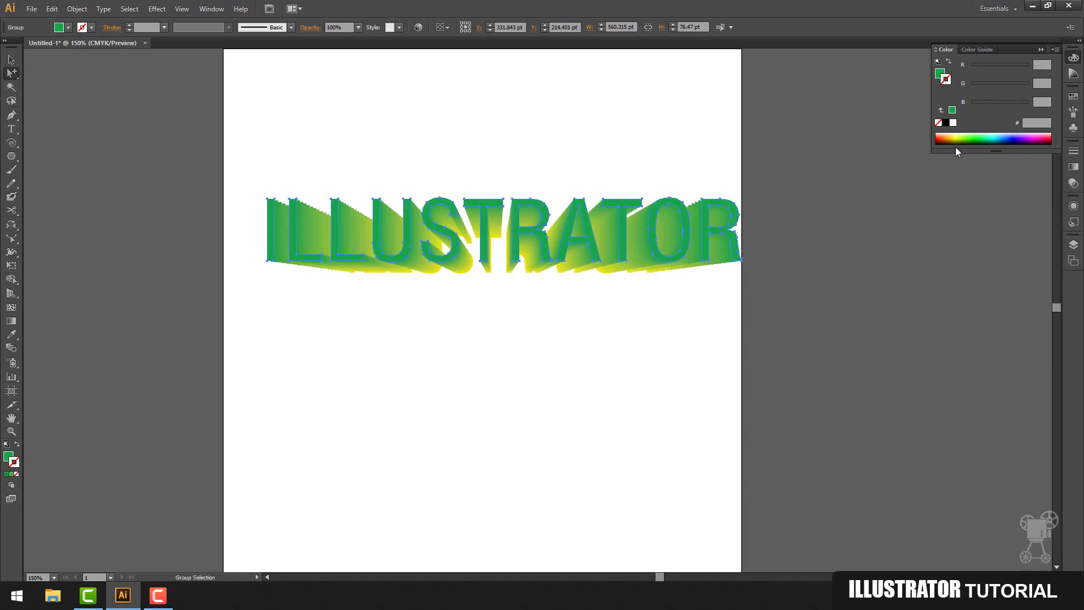
{"action": "left_click", "coordinate": [945, 123]}
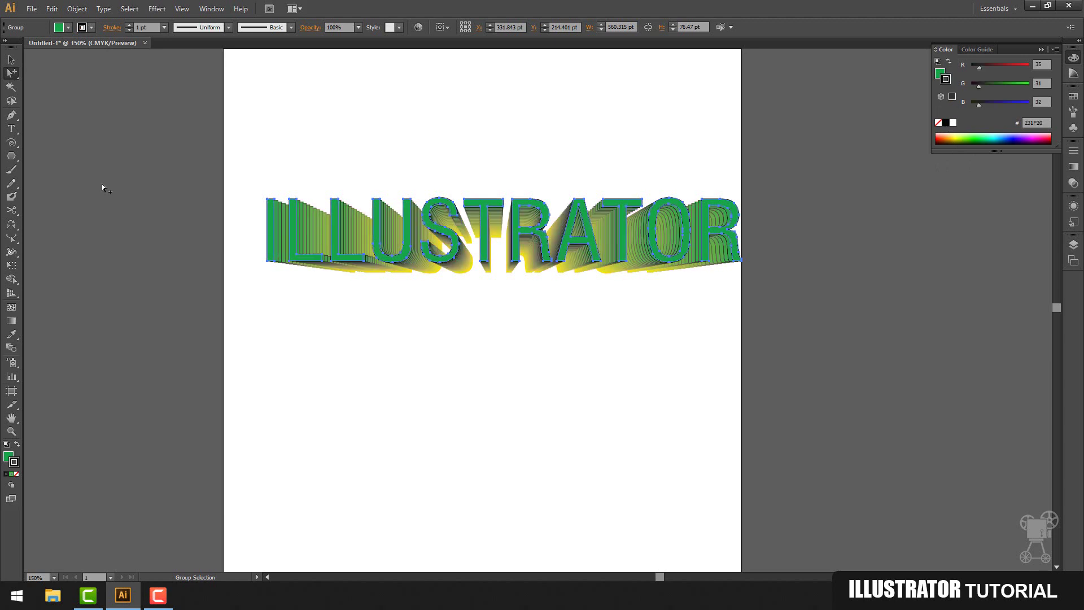
Step: Delete the blended text and try the Symbol Sprayer on the empty artboard
{"action": "left_click", "coordinate": [11, 59]}
{"action": "left_click", "coordinate": [608, 339]}
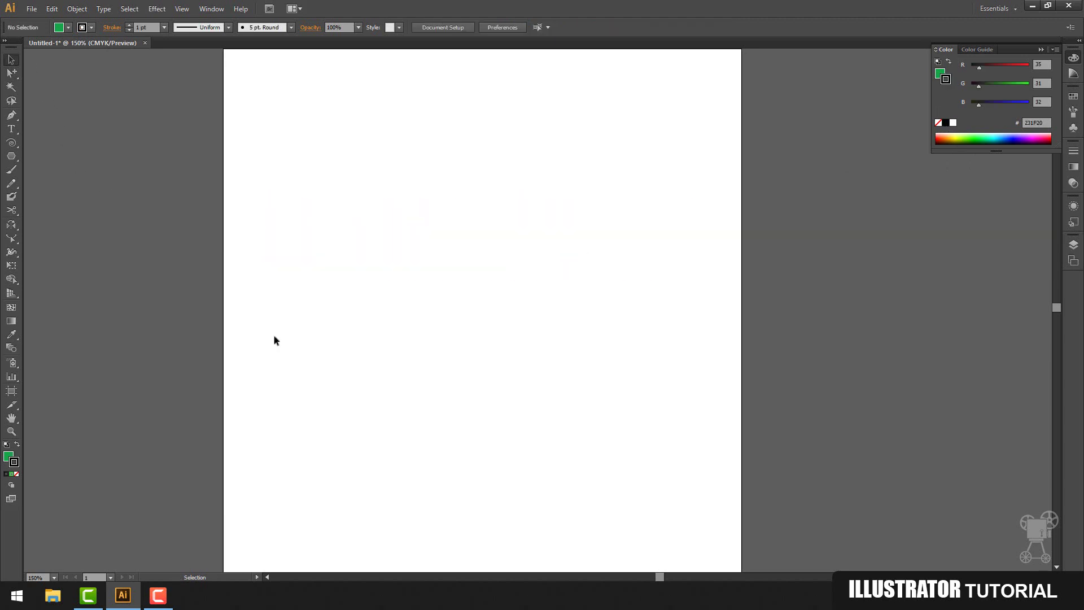
{"action": "left_click_drag", "start_coordinate": [18, 367], "coordinate": [39, 364]}
{"action": "left_click", "coordinate": [52, 364]}
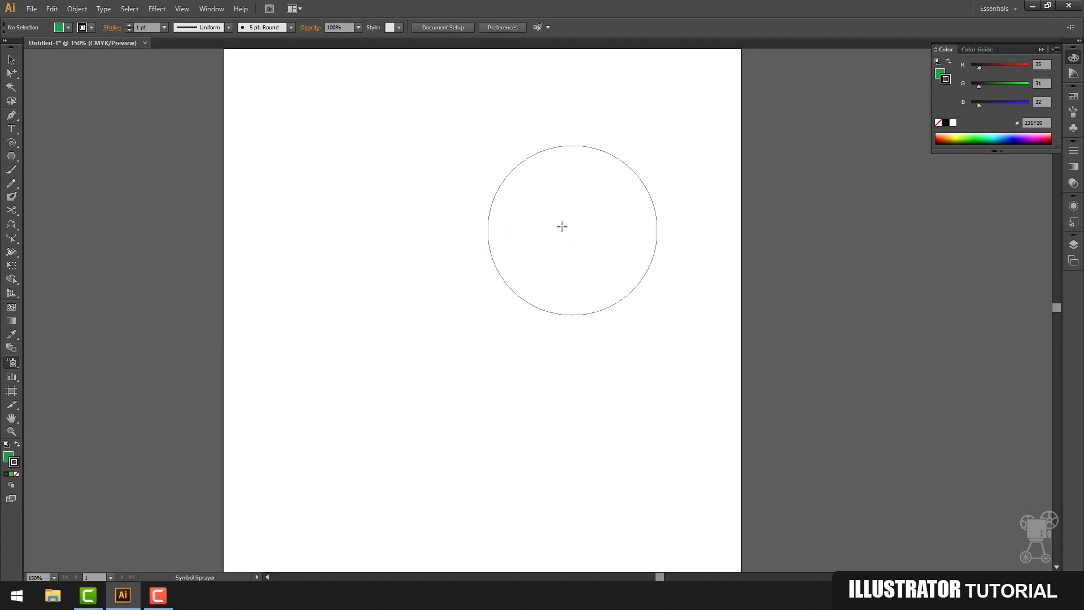
{"action": "left_click", "coordinate": [466, 213]}
{"action": "left_click", "coordinate": [616, 313]}
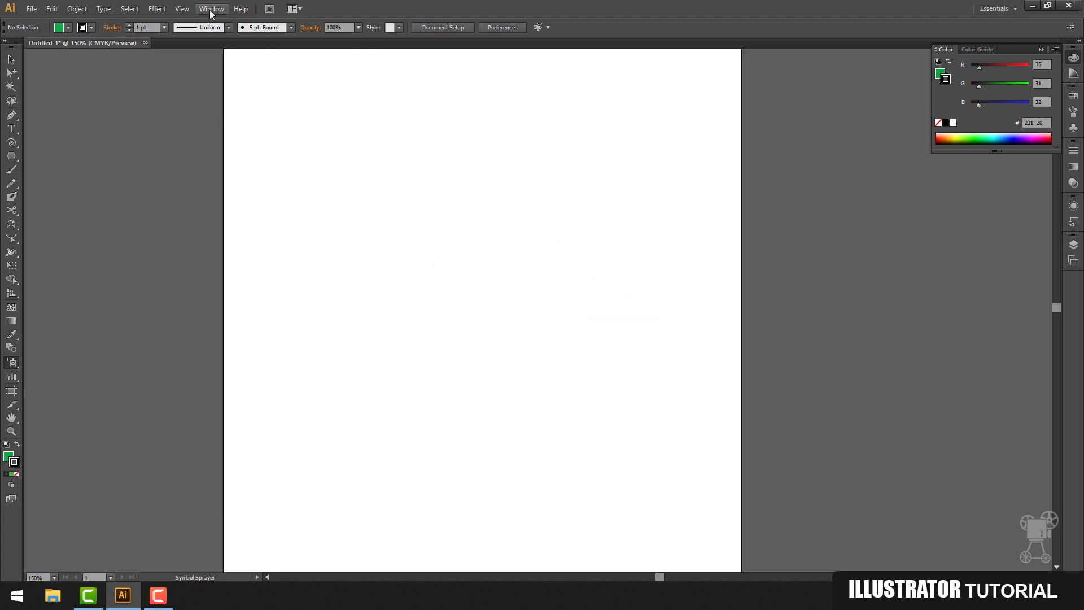
Step: Show the available symbols, choose the red flower, and spray it in a short row and a wide loop around it
{"action": "left_click", "coordinate": [210, 10]}
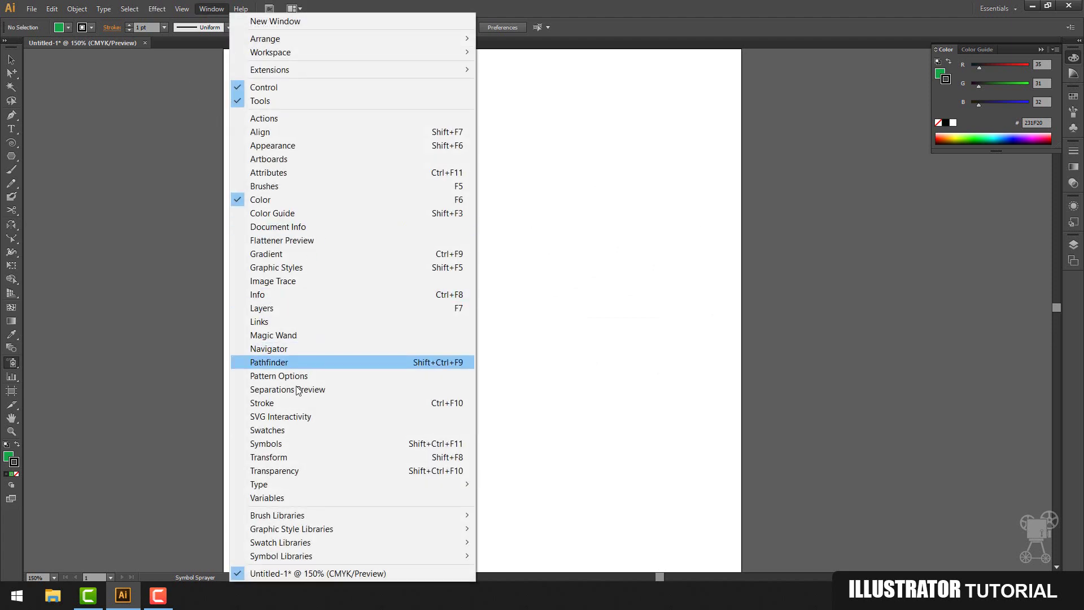
{"action": "left_click", "coordinate": [283, 444]}
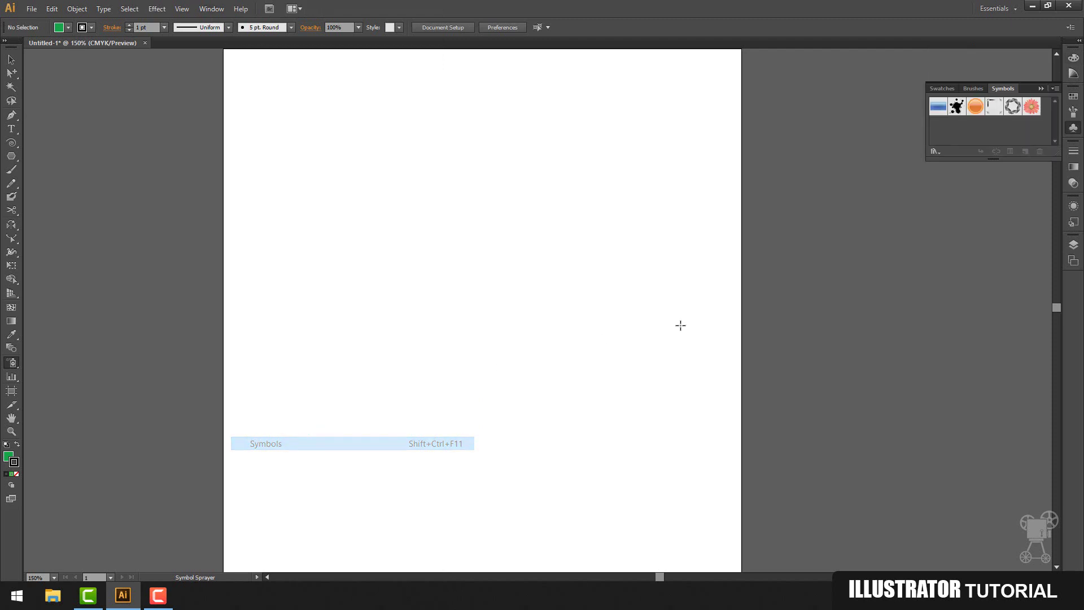
{"action": "left_click", "coordinate": [1032, 107]}
{"action": "left_click_drag", "start_coordinate": [370, 186], "coordinate": [475, 187]}
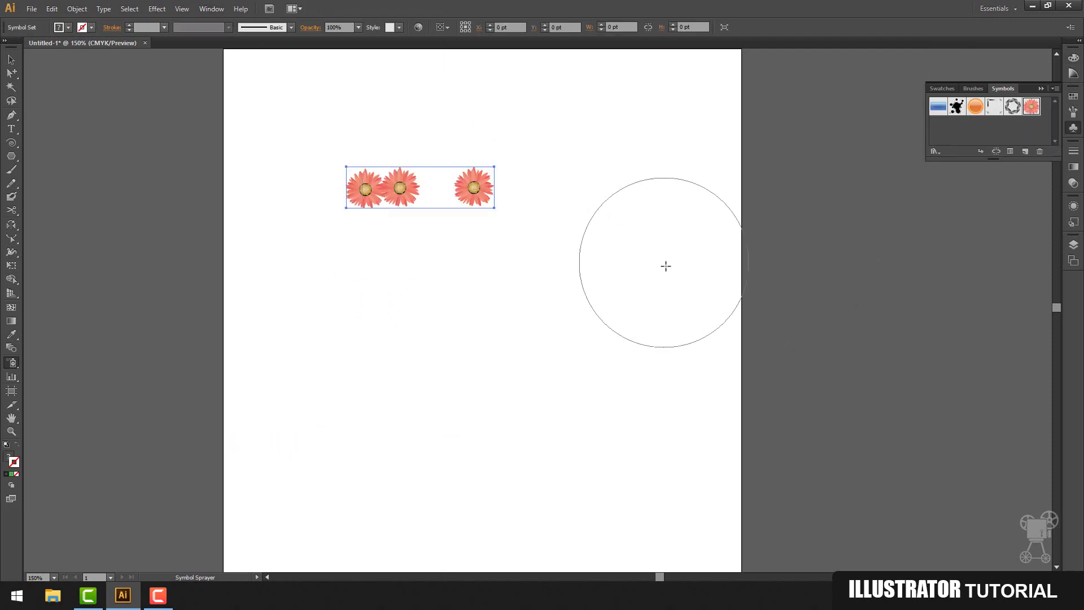
{"action": "mouse_move", "coordinate": [666, 266]}
{"action": "left_mouse_down"}
{"action": "mouse_move", "coordinate": [404, 382]}
{"action": "mouse_move", "coordinate": [271, 246]}
{"action": "mouse_move", "coordinate": [356, 95]}
{"action": "mouse_move", "coordinate": [605, 129]}
{"action": "mouse_move", "coordinate": [649, 169]}
{"action": "left_mouse_up"}
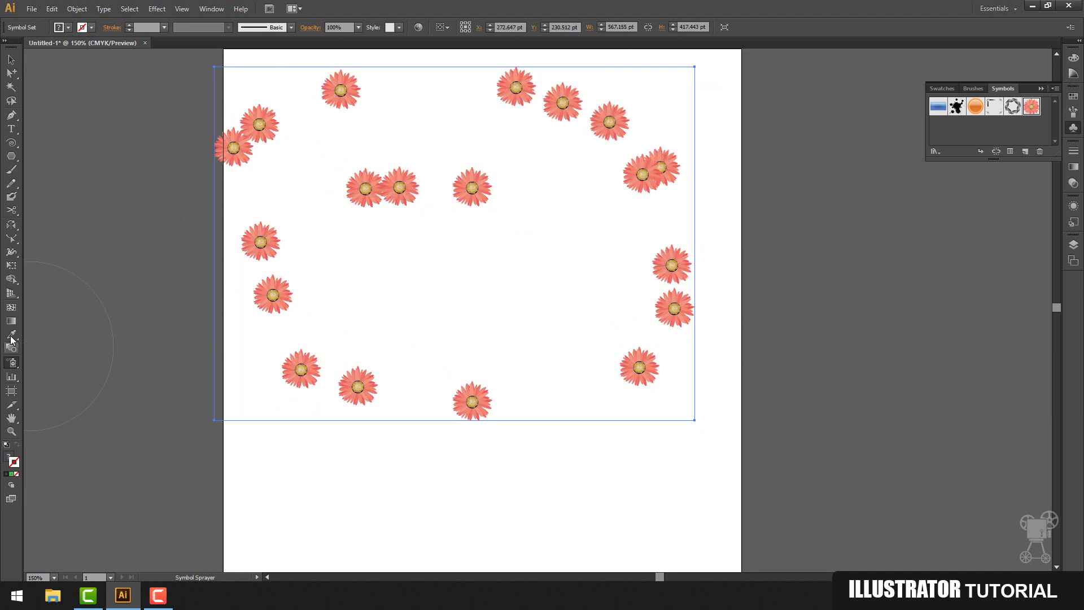
Step: Push the sprayed flowers around with the Symbol Shifter and adjust their spacing with the Symbol Scruncher
{"action": "left_click", "coordinate": [19, 366]}
{"action": "left_click", "coordinate": [54, 375]}
{"action": "mouse_move", "coordinate": [343, 254]}
{"action": "left_mouse_down"}
{"action": "mouse_move", "coordinate": [270, 141]}
{"action": "mouse_move", "coordinate": [335, 178]}
{"action": "mouse_move", "coordinate": [325, 100]}
{"action": "mouse_move", "coordinate": [470, 133]}
{"action": "mouse_move", "coordinate": [597, 136]}
{"action": "mouse_move", "coordinate": [626, 81]}
{"action": "mouse_move", "coordinate": [647, 177]}
{"action": "mouse_move", "coordinate": [677, 152]}
{"action": "left_mouse_up"}
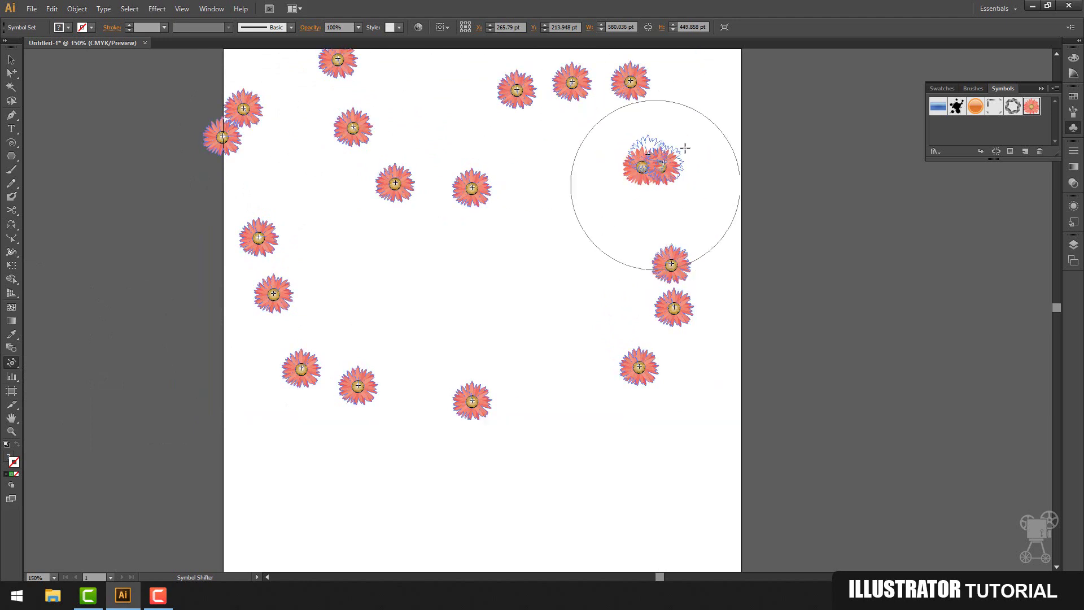
{"action": "left_click", "coordinate": [12, 363]}
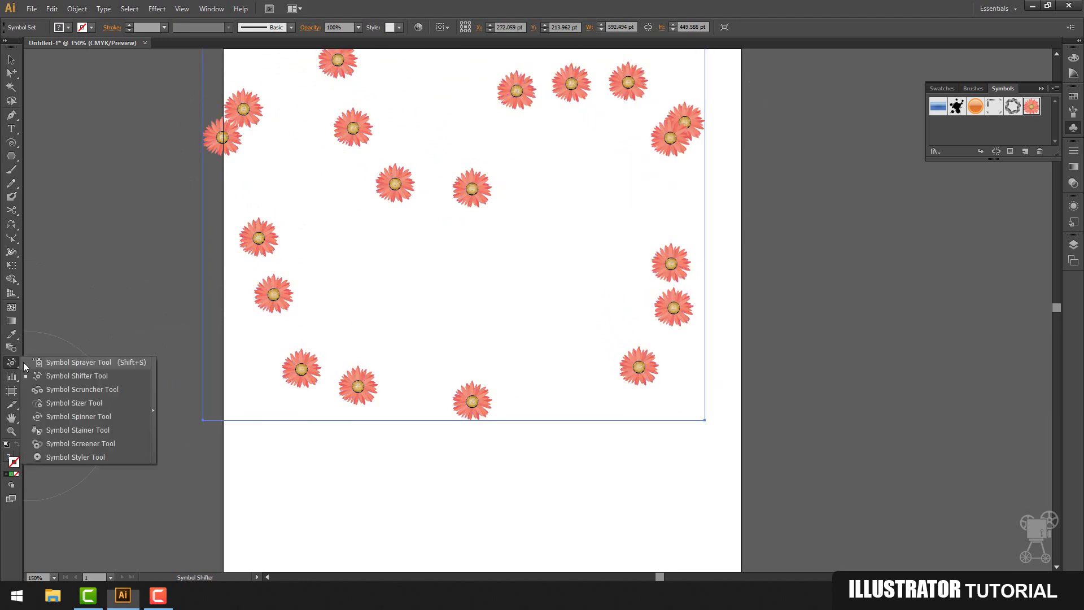
{"action": "left_click", "coordinate": [50, 388]}
{"action": "mouse_move", "coordinate": [298, 251]}
{"action": "left_mouse_down"}
{"action": "mouse_move", "coordinate": [282, 272]}
{"action": "mouse_move", "coordinate": [325, 282]}
{"action": "mouse_move", "coordinate": [380, 329]}
{"action": "mouse_move", "coordinate": [418, 227]}
{"action": "mouse_move", "coordinate": [426, 267]}
{"action": "mouse_move", "coordinate": [432, 184]}
{"action": "mouse_move", "coordinate": [490, 196]}
{"action": "mouse_move", "coordinate": [517, 134]}
{"action": "mouse_move", "coordinate": [587, 68]}
{"action": "mouse_move", "coordinate": [680, 144]}
{"action": "mouse_move", "coordinate": [699, 181]}
{"action": "mouse_move", "coordinate": [697, 305]}
{"action": "mouse_move", "coordinate": [665, 390]}
{"action": "mouse_move", "coordinate": [668, 276]}
{"action": "left_mouse_up"}
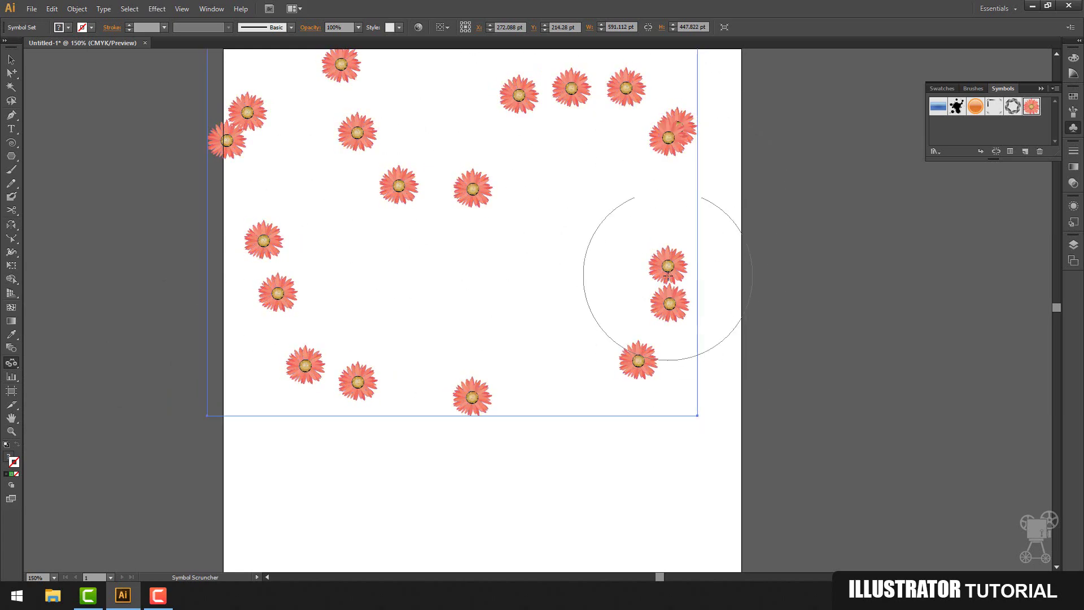
Step: Enlarge the flowers at the artboard's left side and upper right with the Symbol Sizer, and apply the Symbol Spinner to the left-hand flowers
{"action": "mouse_move", "coordinate": [11, 367]}
{"action": "left_mouse_down"}
{"action": "mouse_move", "coordinate": [62, 390]}
{"action": "mouse_move", "coordinate": [59, 404]}
{"action": "left_mouse_up"}
{"action": "left_click_drag", "start_coordinate": [273, 338], "coordinate": [280, 282]}
{"action": "mouse_move", "coordinate": [666, 136]}
{"action": "left_mouse_down"}
{"action": "mouse_move", "coordinate": [658, 130]}
{"action": "mouse_move", "coordinate": [666, 139]}
{"action": "left_mouse_up"}
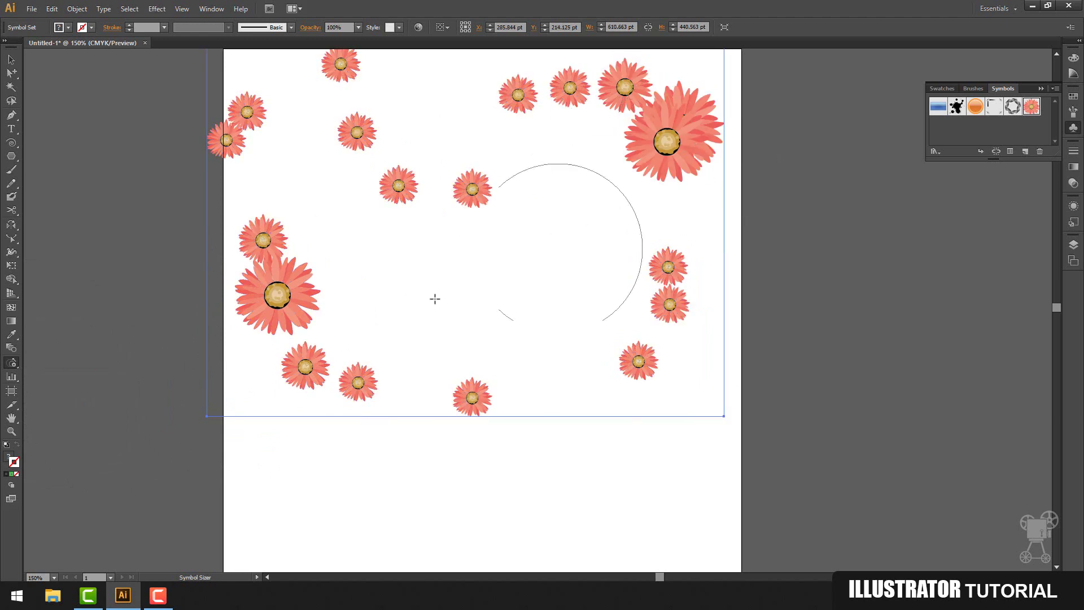
{"action": "left_click_drag", "start_coordinate": [12, 367], "coordinate": [64, 418]}
{"action": "mouse_move", "coordinate": [244, 299]}
{"action": "left_mouse_down"}
{"action": "mouse_move", "coordinate": [265, 279]}
{"action": "mouse_move", "coordinate": [254, 109]}
{"action": "mouse_move", "coordinate": [390, 141]}
{"action": "left_mouse_up"}
Step: Tint the large flower at the artboard's left side and the one just above it green with the Symbol Stainer
{"action": "mouse_move", "coordinate": [12, 362]}
{"action": "left_mouse_down"}
{"action": "mouse_move", "coordinate": [56, 388]}
{"action": "mouse_move", "coordinate": [92, 430]}
{"action": "left_mouse_up"}
{"action": "left_click", "coordinate": [279, 293]}
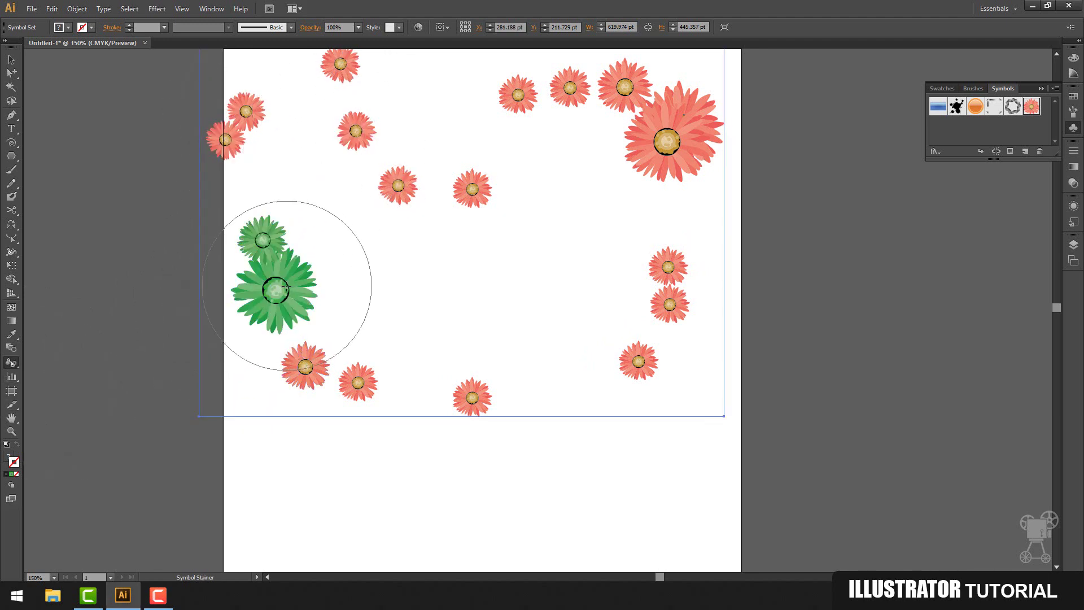
Step: Open the fill colour for editing with the Symbol Stainer active
{"action": "left_click", "coordinate": [9, 462]}
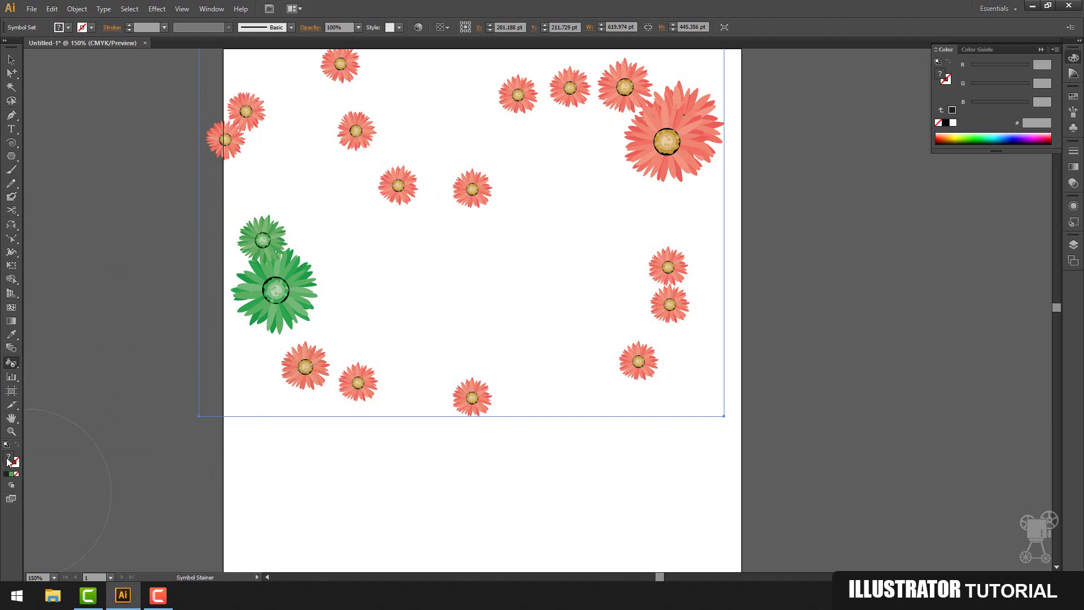
Step: Stain the two green flowers and the two small upper-left flowers with blue 0200D0 using the Symbol Stainer
{"action": "left_click", "coordinate": [1016, 136]}
{"action": "left_click", "coordinate": [276, 288]}
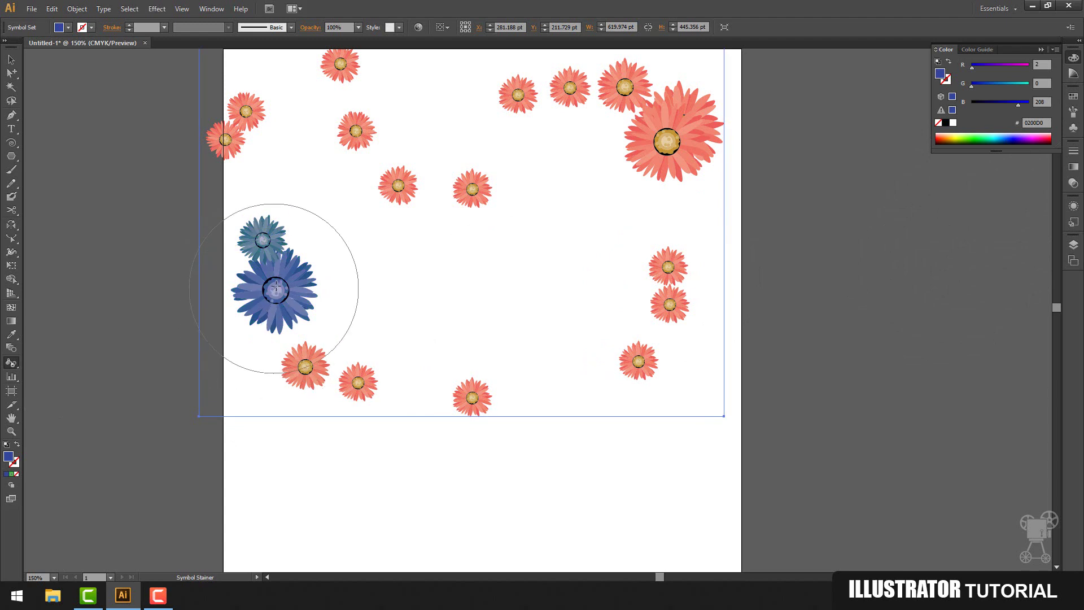
{"action": "mouse_move", "coordinate": [242, 96]}
{"action": "left_mouse_down"}
{"action": "mouse_move", "coordinate": [237, 132]}
{"action": "mouse_move", "coordinate": [252, 169]}
{"action": "left_mouse_up"}
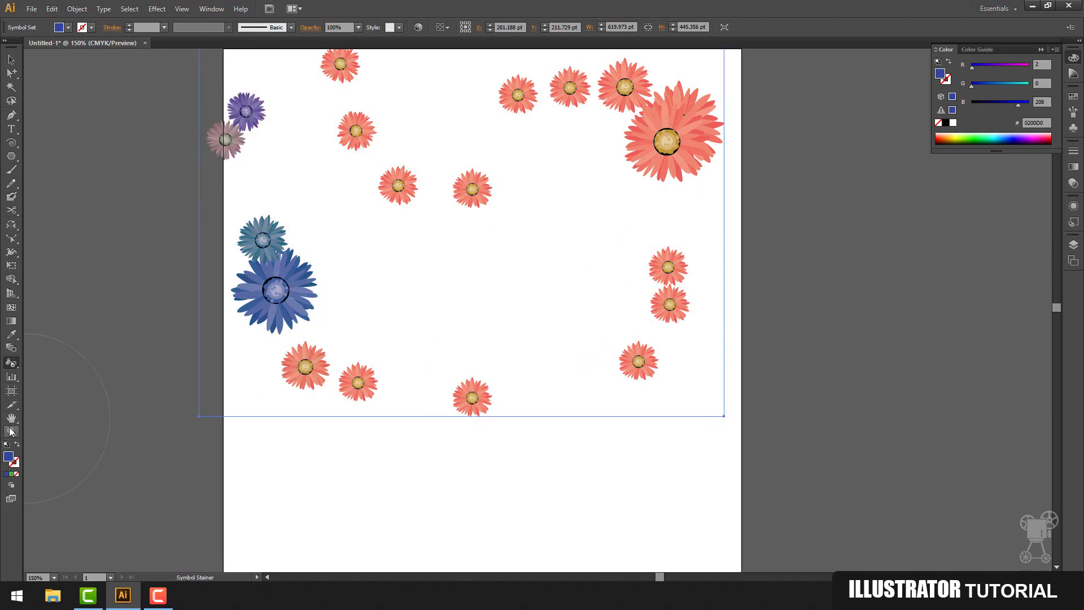
Step: Try fading the blue-stained flowers with the Symbol Screener, and undo the fade
{"action": "left_click_drag", "start_coordinate": [14, 369], "coordinate": [79, 444]}
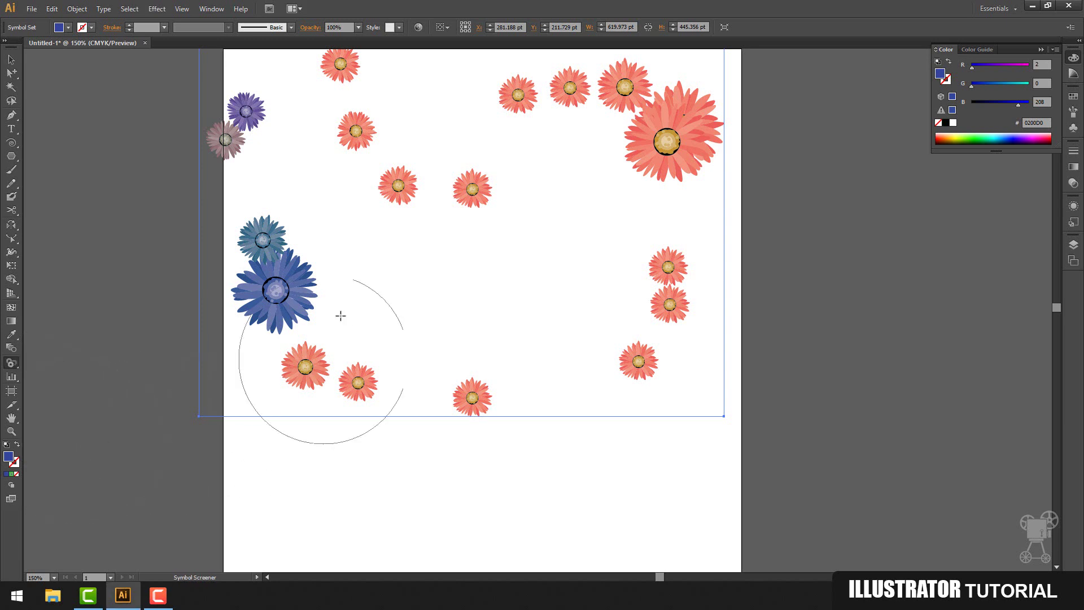
{"action": "left_click_drag", "start_coordinate": [290, 288], "coordinate": [278, 281]}
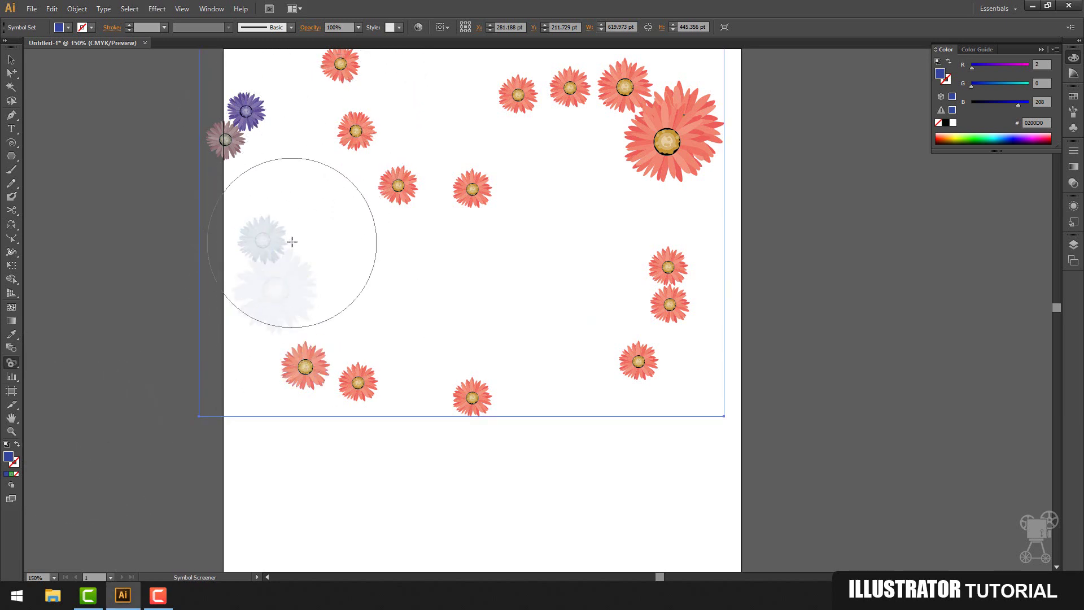
{"action": "key", "text": "ctrl+z"}
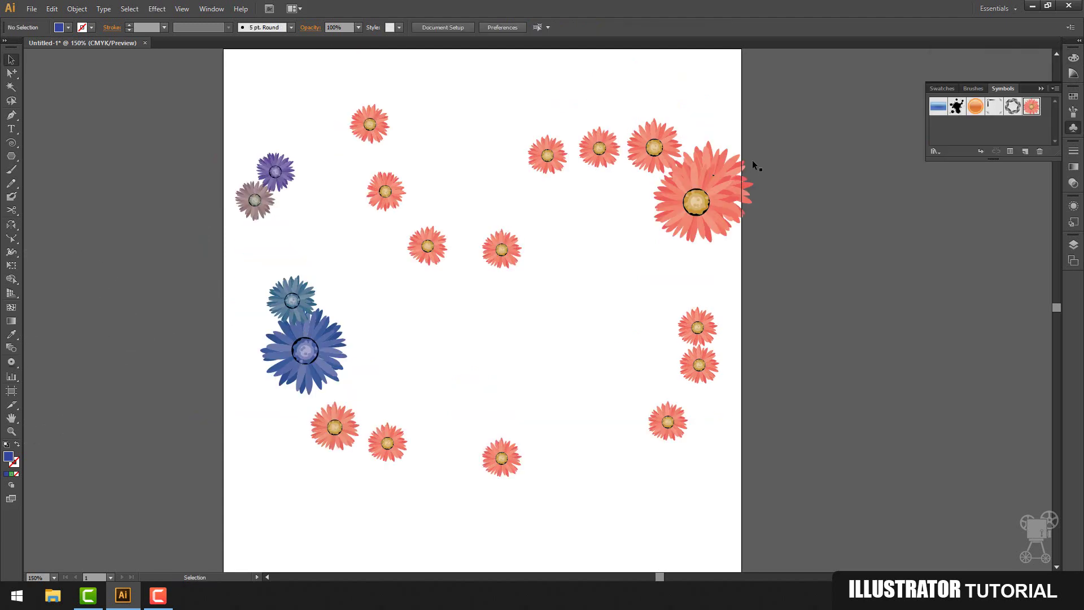
Step: Select the flower symbol set, open the Celebration symbol library and place it beside the artboard
{"action": "left_click", "coordinate": [707, 212]}
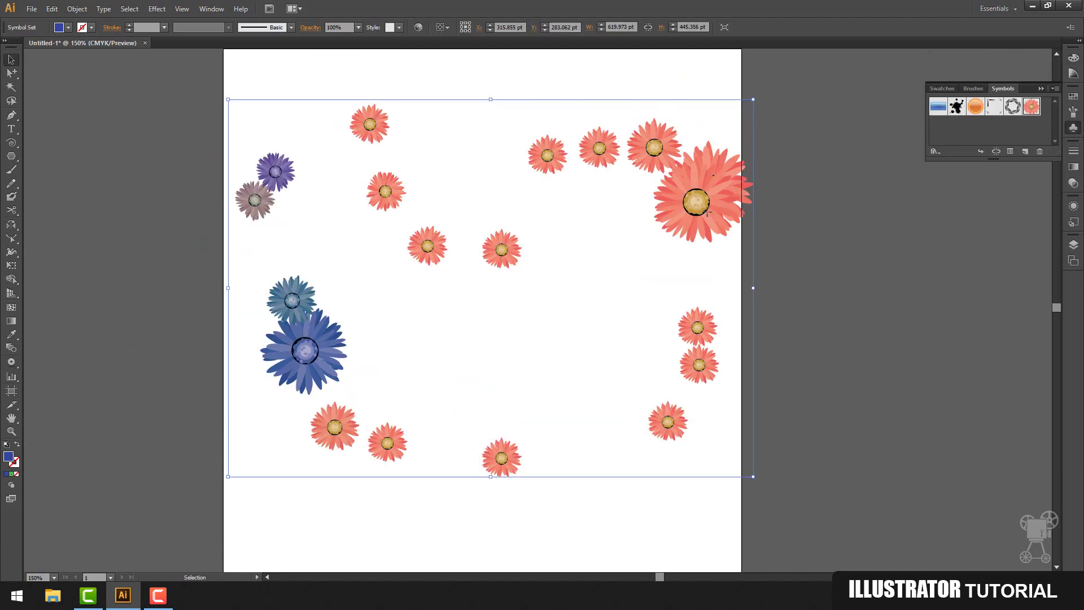
{"action": "left_click", "coordinate": [1054, 88]}
{"action": "mouse_move", "coordinate": [1022, 333]}
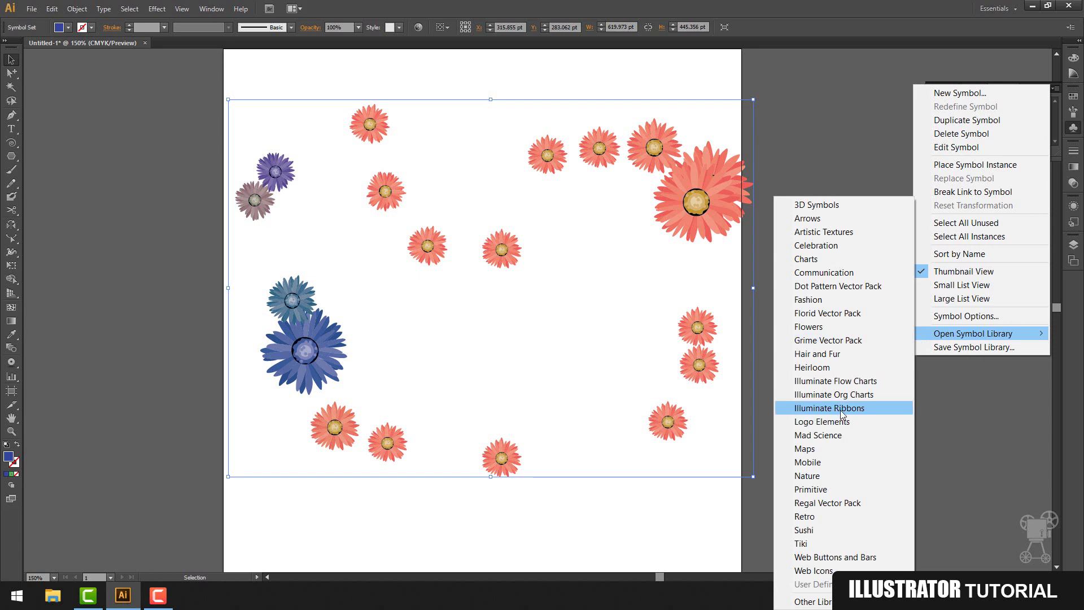
{"action": "left_click", "coordinate": [820, 246]}
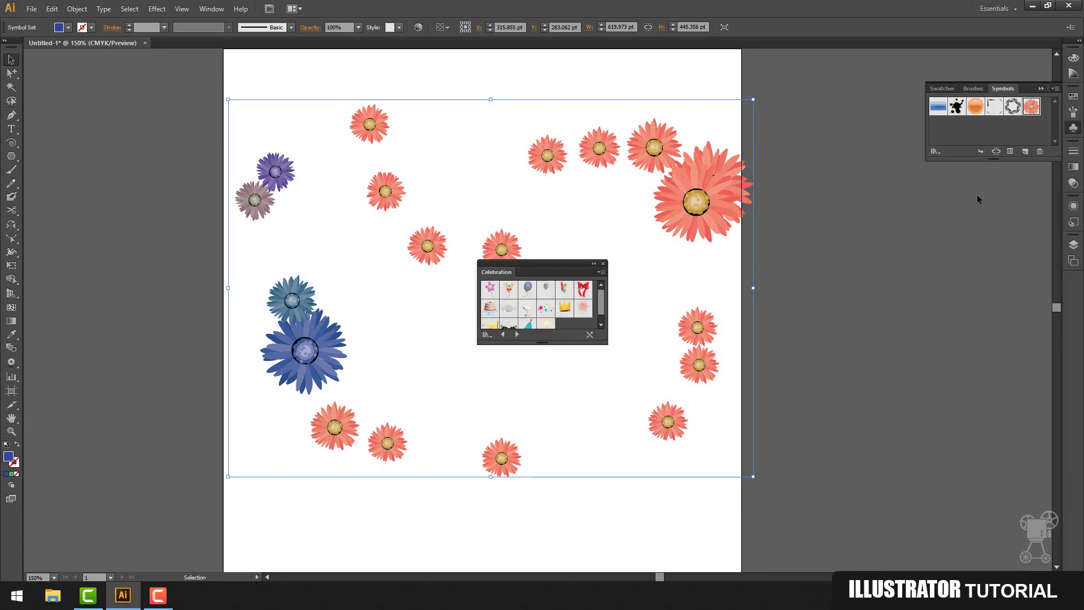
{"action": "left_click_drag", "start_coordinate": [545, 272], "coordinate": [842, 140]}
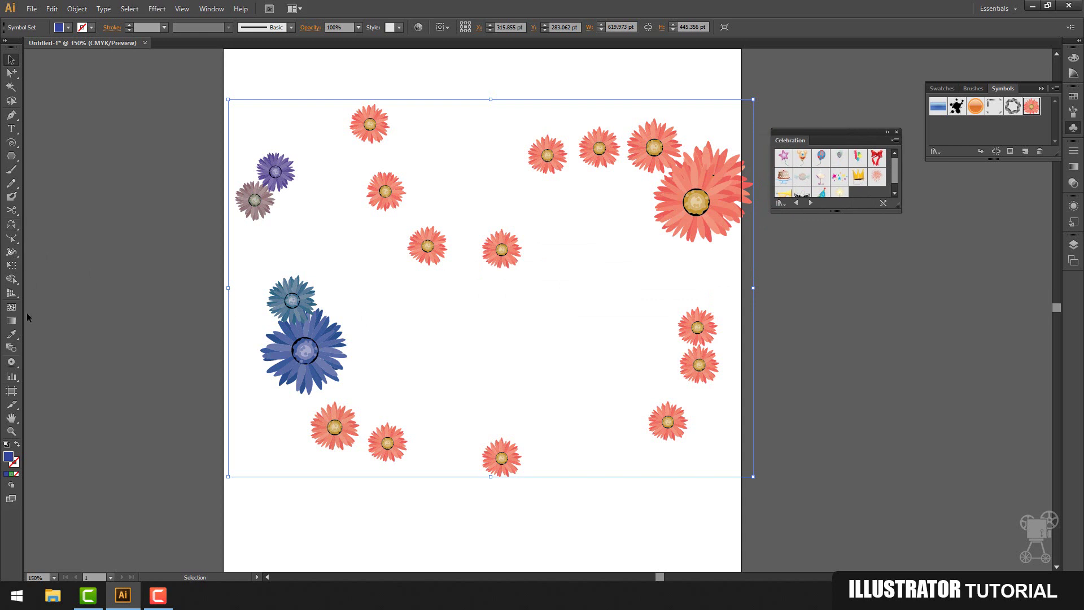
Step: Spray the Celebration library's star confetti symbol among the flowers at the lower right, center right, upper left and lower left
{"action": "left_click_drag", "start_coordinate": [18, 367], "coordinate": [56, 363]}
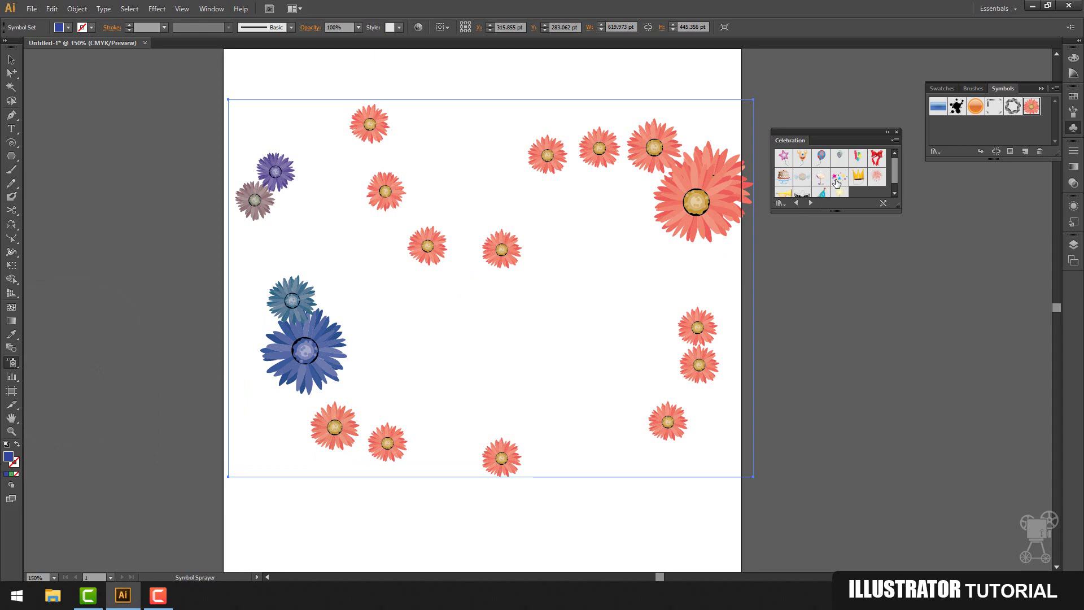
{"action": "left_click", "coordinate": [839, 176]}
{"action": "left_click_drag", "start_coordinate": [611, 496], "coordinate": [598, 488]}
{"action": "left_click_drag", "start_coordinate": [571, 258], "coordinate": [592, 226]}
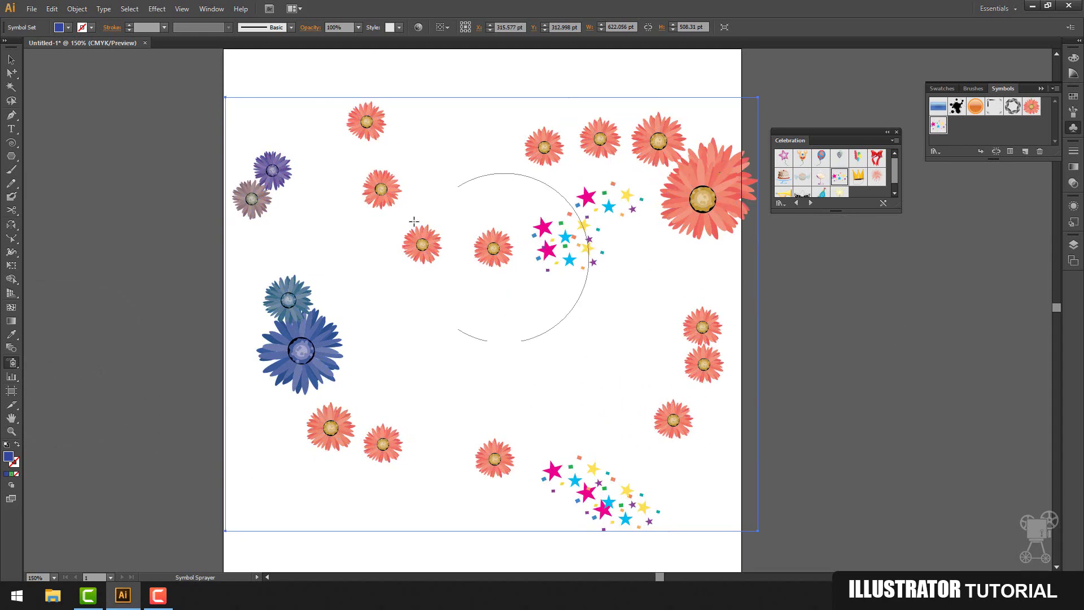
{"action": "left_click_drag", "start_coordinate": [367, 142], "coordinate": [418, 127]}
{"action": "left_click_drag", "start_coordinate": [237, 339], "coordinate": [316, 389]}
{"action": "left_click_drag", "start_coordinate": [336, 467], "coordinate": [344, 497]}
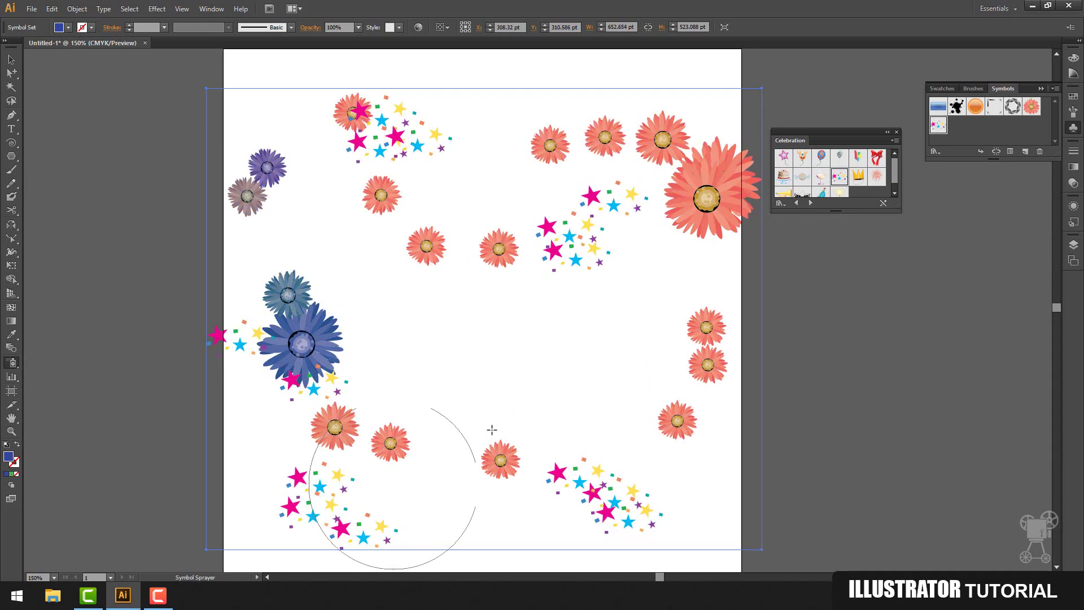
Step: Spray more confetti above the upper-right flowers and two champagne glasses near the top of the artboard
{"action": "left_click", "coordinate": [818, 165]}
{"action": "left_click_drag", "start_coordinate": [641, 121], "coordinate": [618, 99]}
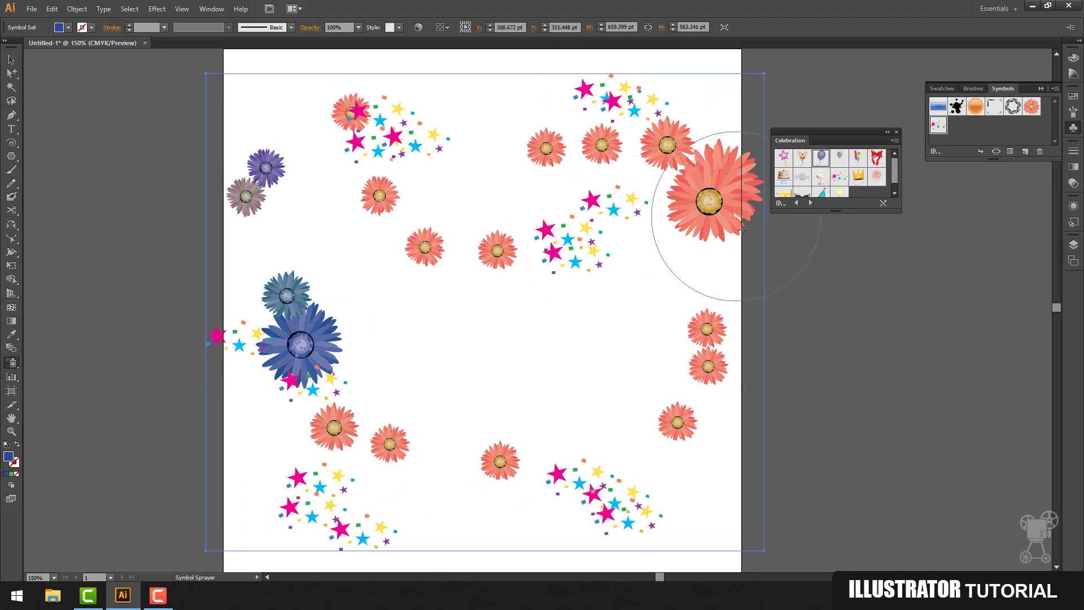
{"action": "left_click", "coordinate": [822, 181]}
{"action": "left_click_drag", "start_coordinate": [492, 134], "coordinate": [477, 130]}
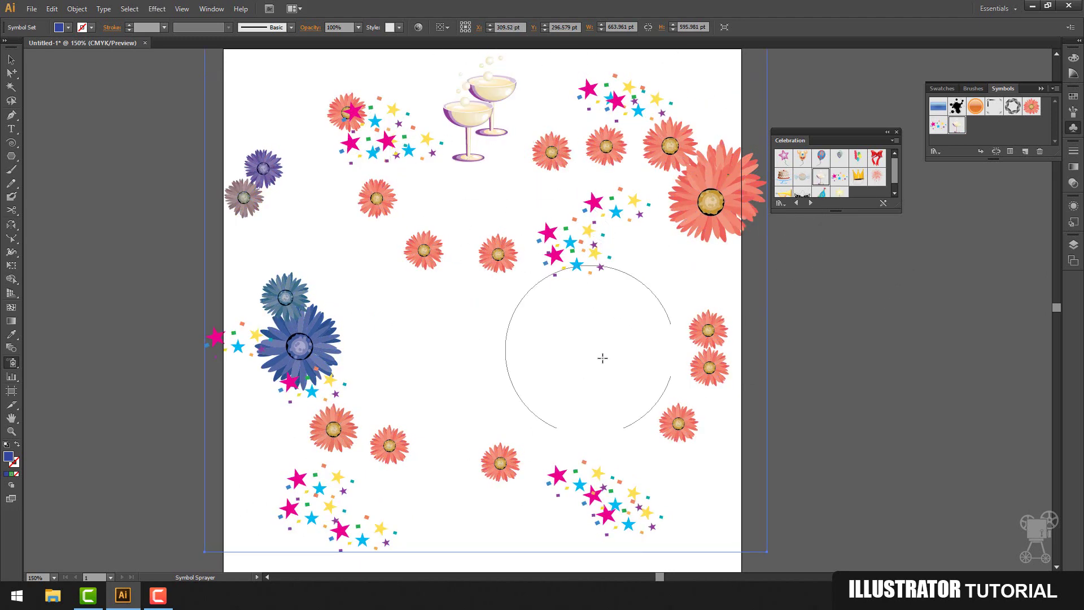
Step: Examine the sprayed symbol artwork with the Hand and Zoom tools at magnifications between 100% and 200%, and deselect the set
{"action": "left_click", "coordinate": [12, 419]}
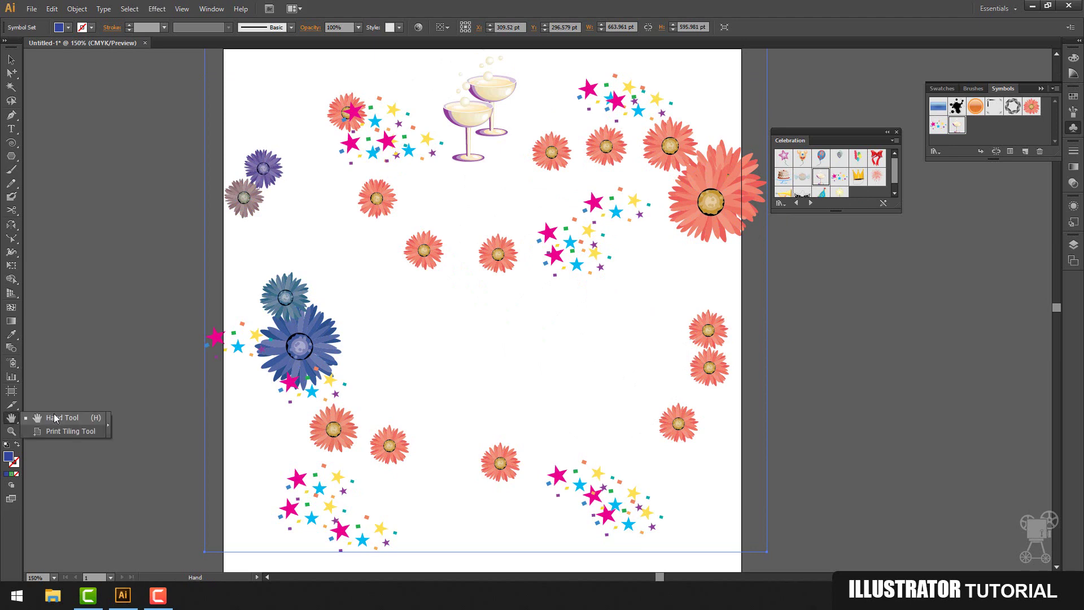
{"action": "left_click_drag", "start_coordinate": [515, 358], "coordinate": [537, 338]}
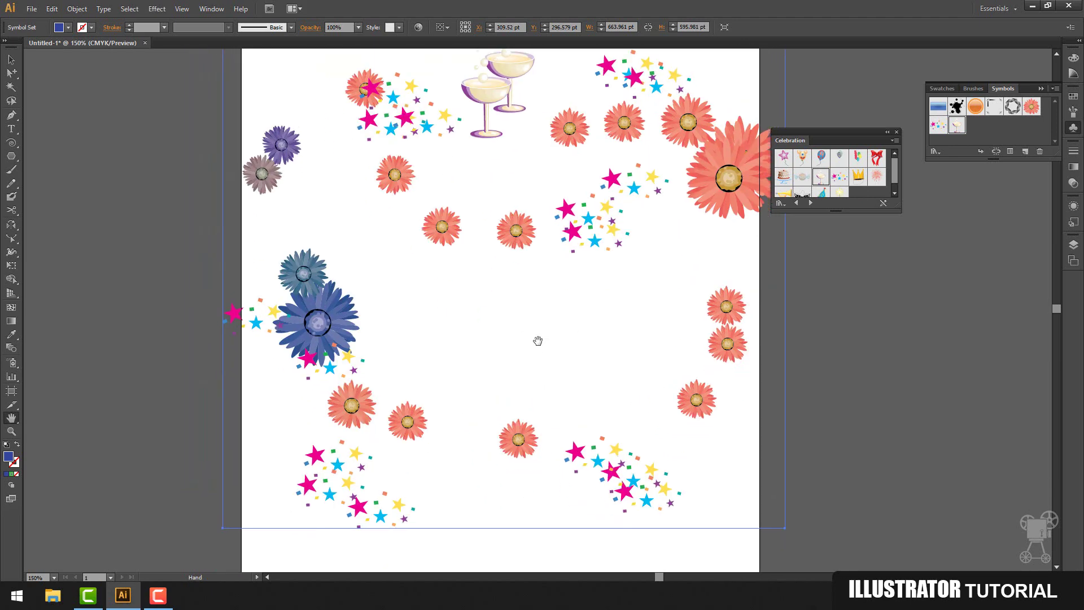
{"action": "mouse_move", "coordinate": [479, 317]}
{"action": "left_mouse_down"}
{"action": "mouse_move", "coordinate": [452, 263]}
{"action": "mouse_move", "coordinate": [483, 307]}
{"action": "left_mouse_up"}
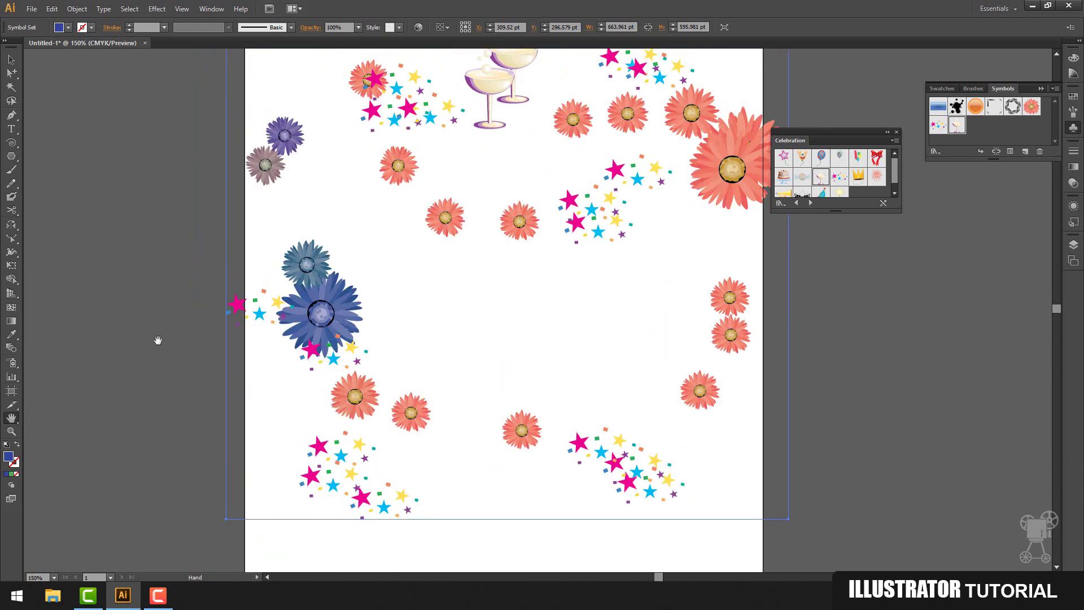
{"action": "left_click", "coordinate": [11, 434]}
{"action": "left_click", "coordinate": [582, 285]}
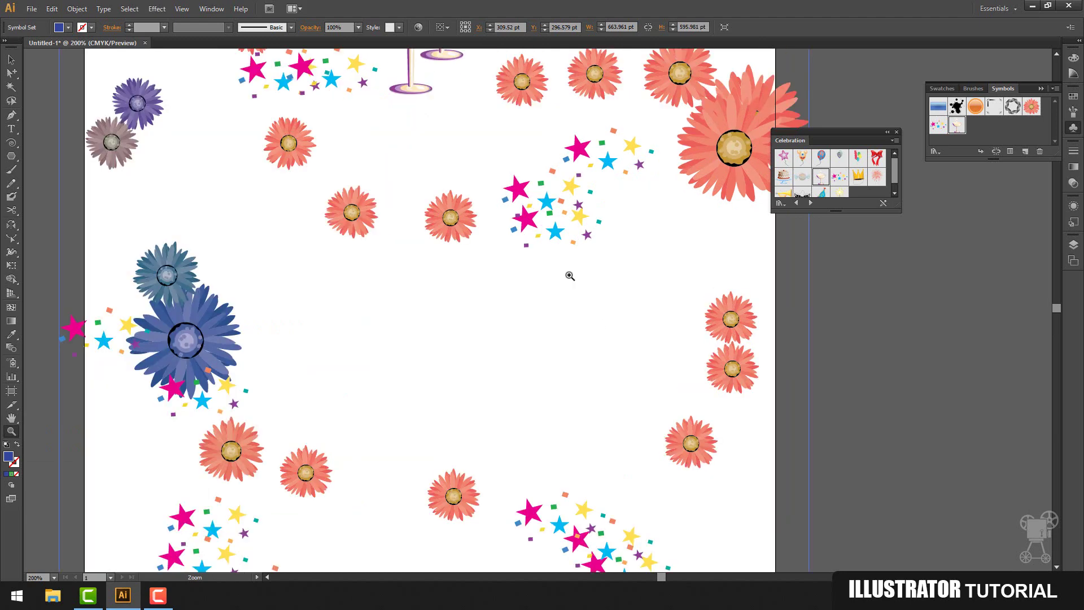
{"action": "left_click", "coordinate": [558, 276], "text": "alt"}
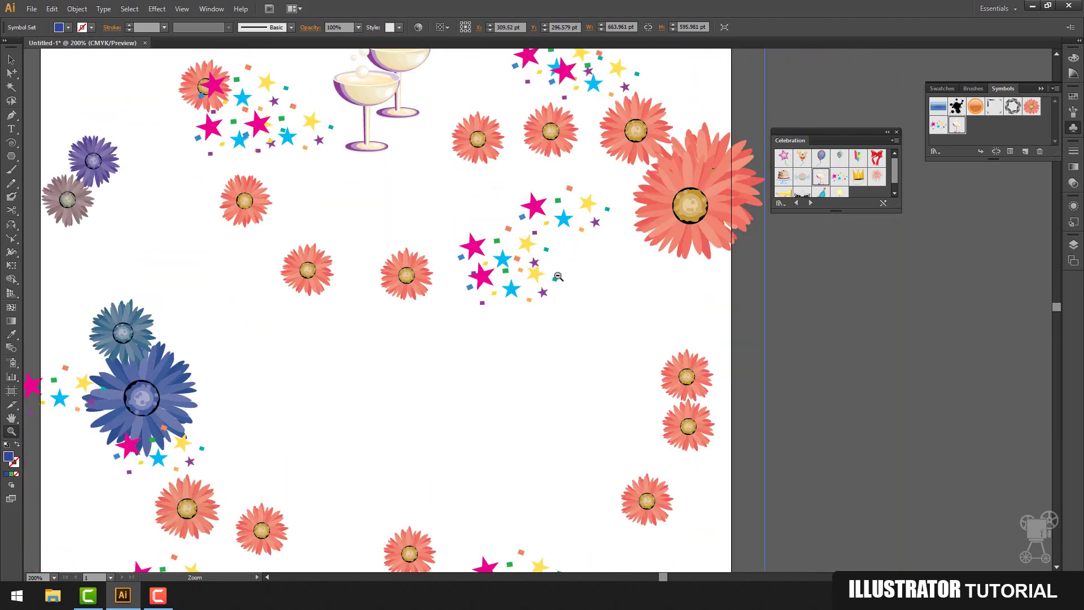
{"action": "left_click", "coordinate": [558, 276], "text": "alt"}
{"action": "left_click", "coordinate": [559, 276], "text": "alt"}
{"action": "left_click_drag", "start_coordinate": [485, 338], "coordinate": [556, 288]}
{"action": "key", "text": "v"}
{"action": "left_click", "coordinate": [301, 233]}
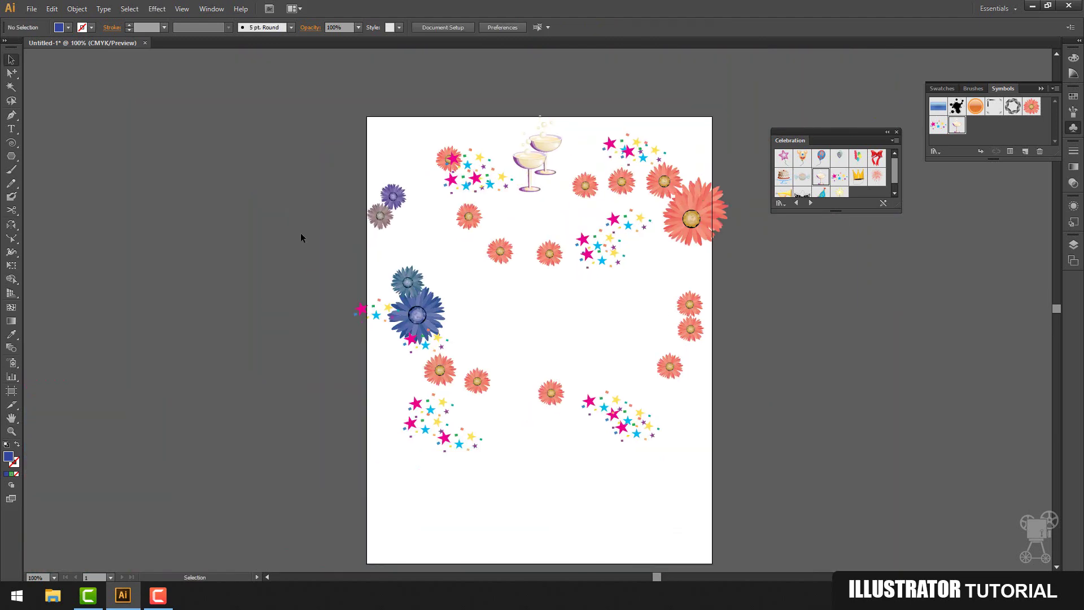
{"action": "key", "text": "ctrl+plus"}
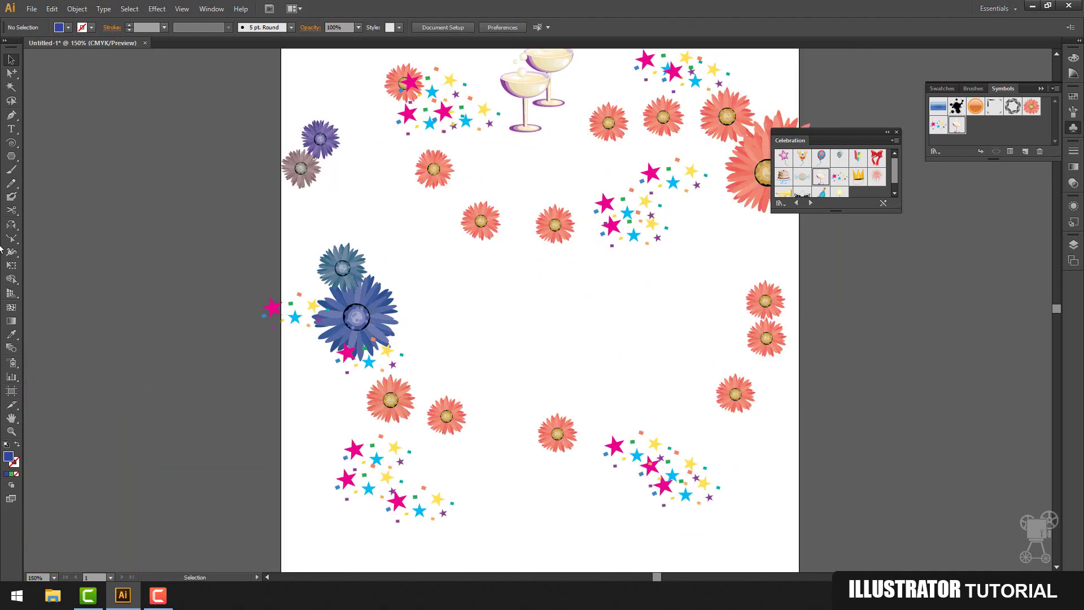
Step: Start a new document and keep Print as its document profile
{"action": "left_click", "coordinate": [34, 12]}
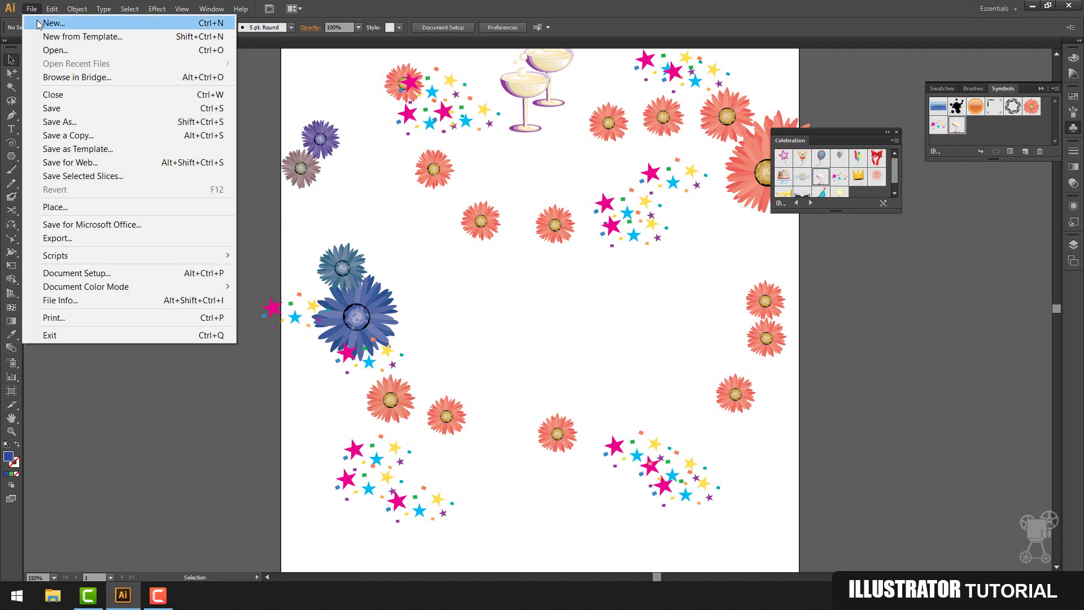
{"action": "left_click", "coordinate": [39, 24]}
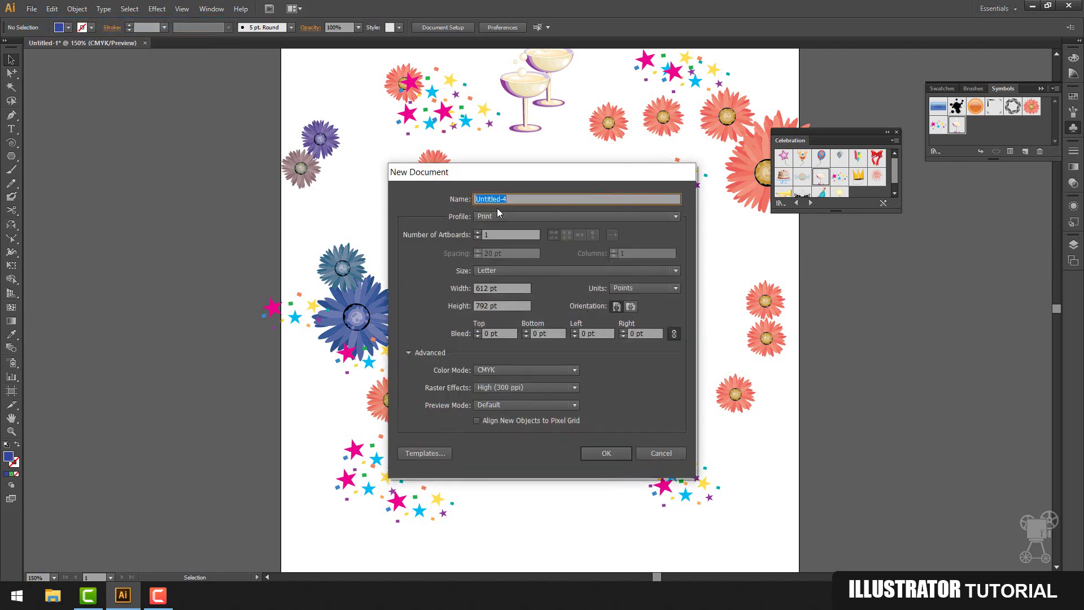
{"action": "left_click", "coordinate": [509, 212]}
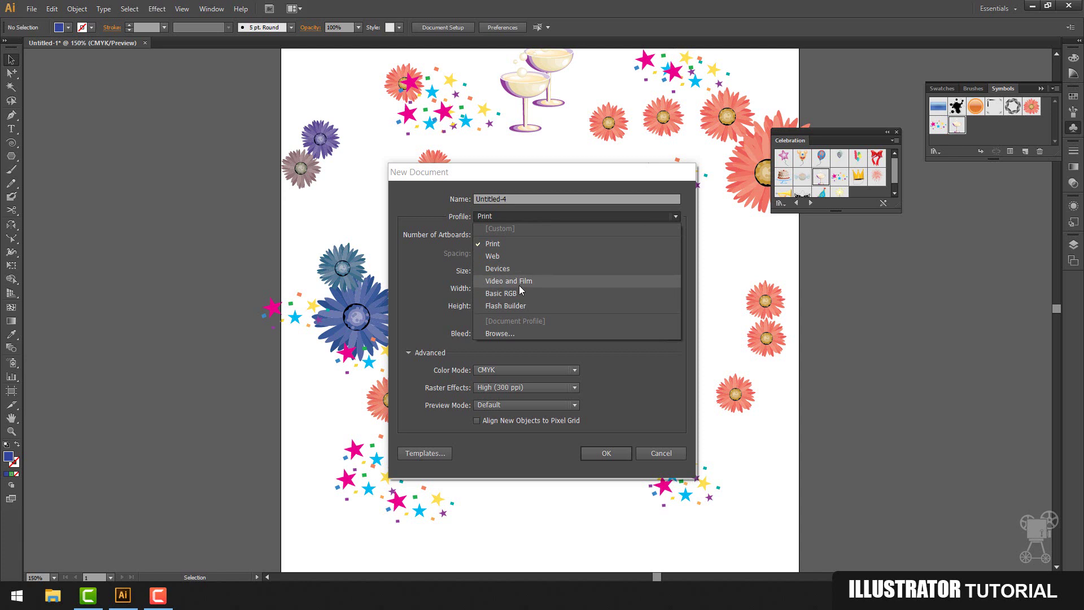
{"action": "left_click", "coordinate": [511, 243]}
{"action": "left_click", "coordinate": [520, 218]}
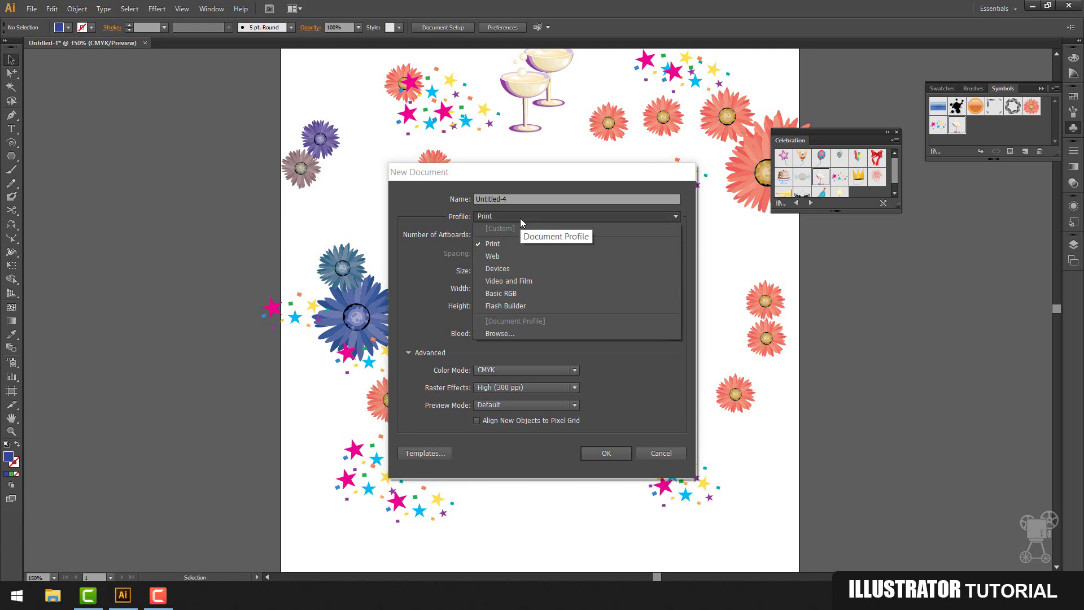
{"action": "left_click", "coordinate": [520, 218]}
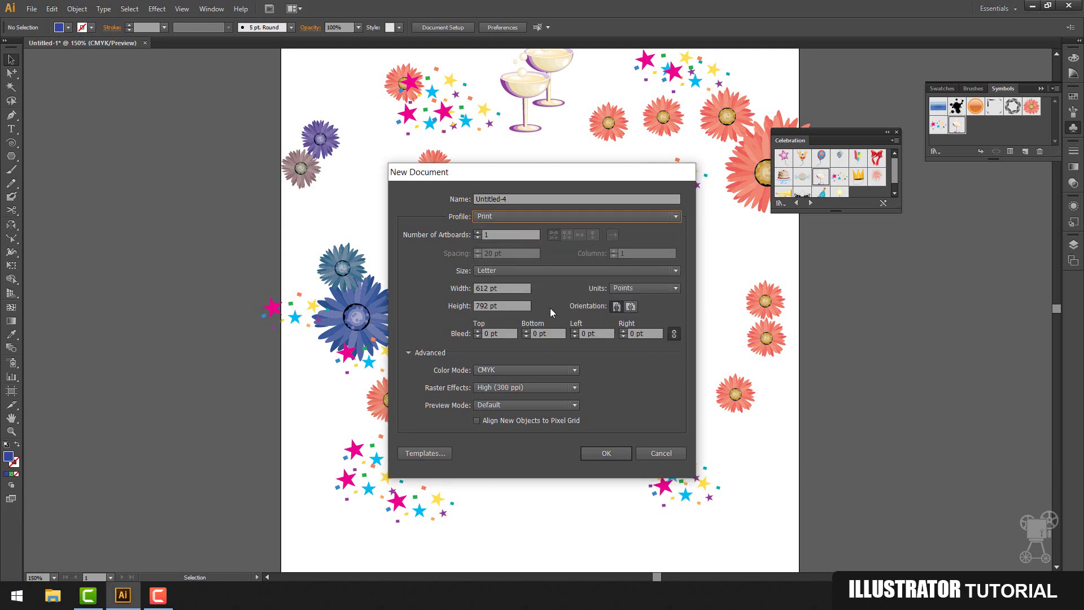
Step: Set the new document to 5 artboards of A4 size
{"action": "left_click", "coordinate": [478, 233]}
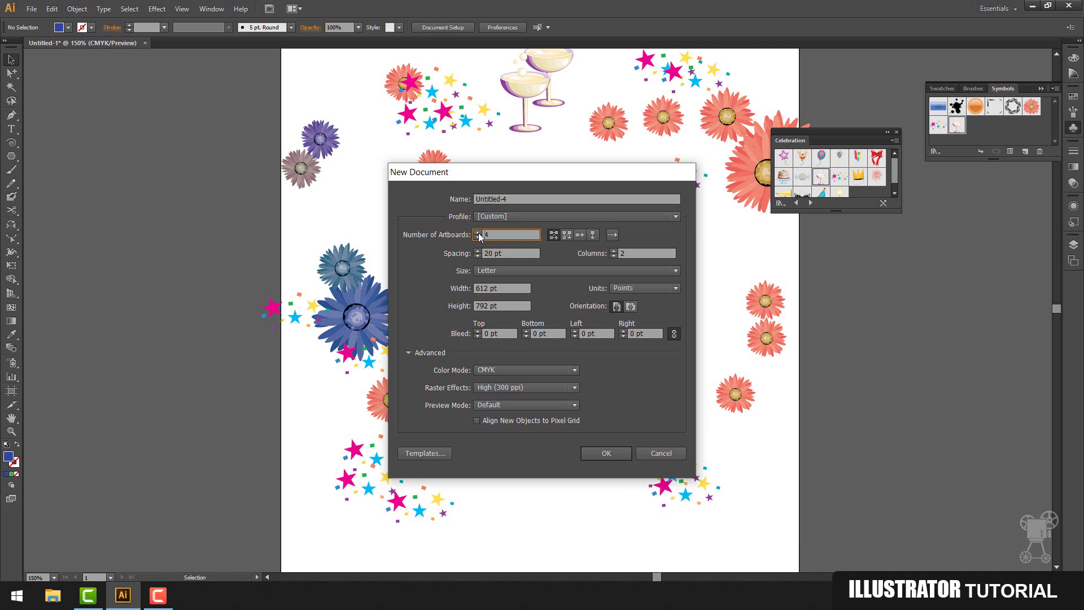
{"action": "left_click", "coordinate": [477, 232]}
{"action": "left_click", "coordinate": [507, 272]}
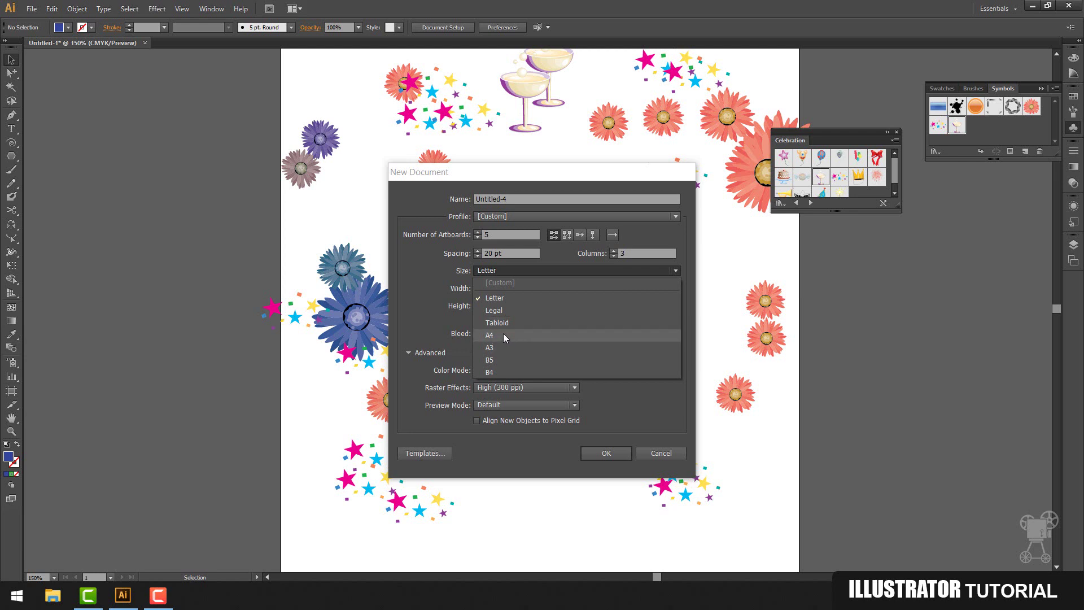
{"action": "left_click", "coordinate": [503, 335]}
{"action": "left_click", "coordinate": [523, 273]}
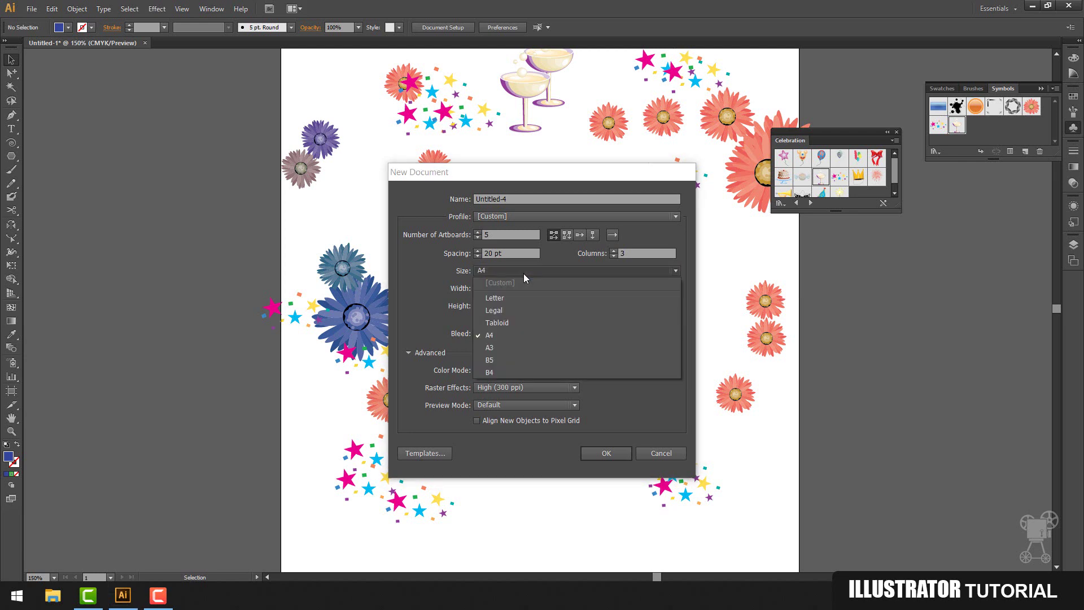
{"action": "left_click", "coordinate": [520, 276]}
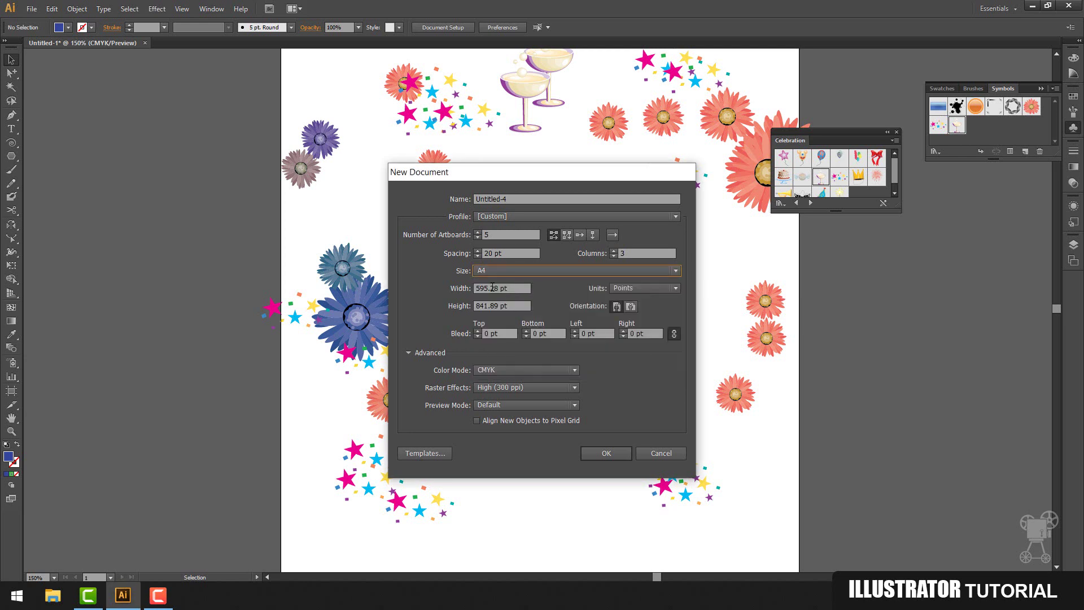
Step: Set the new document's units to Inches and keep the portrait orientation
{"action": "left_click", "coordinate": [504, 286]}
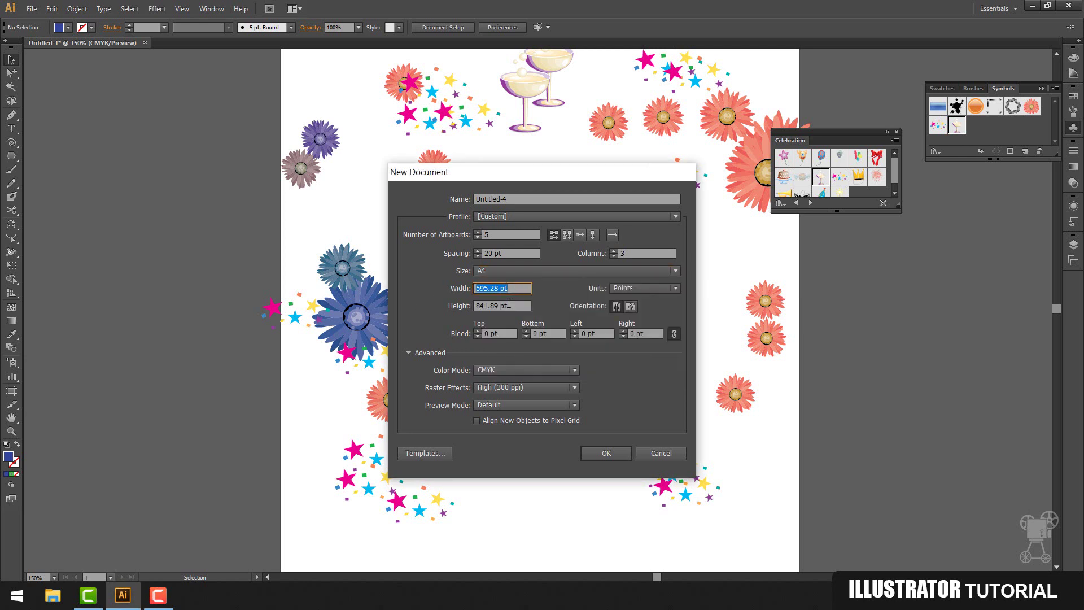
{"action": "left_click", "coordinate": [642, 287]}
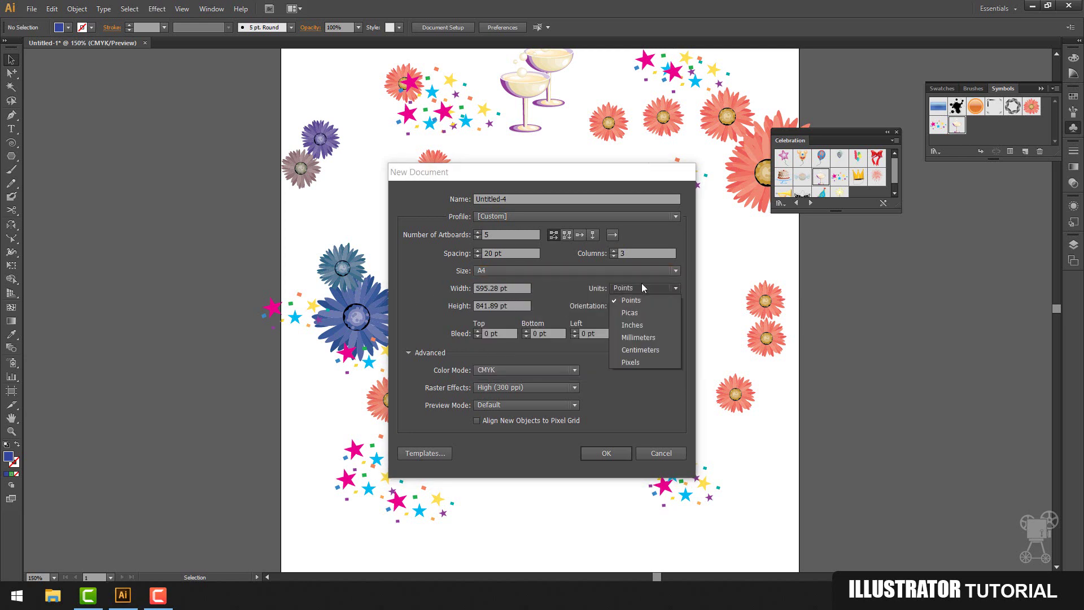
{"action": "left_click", "coordinate": [639, 325]}
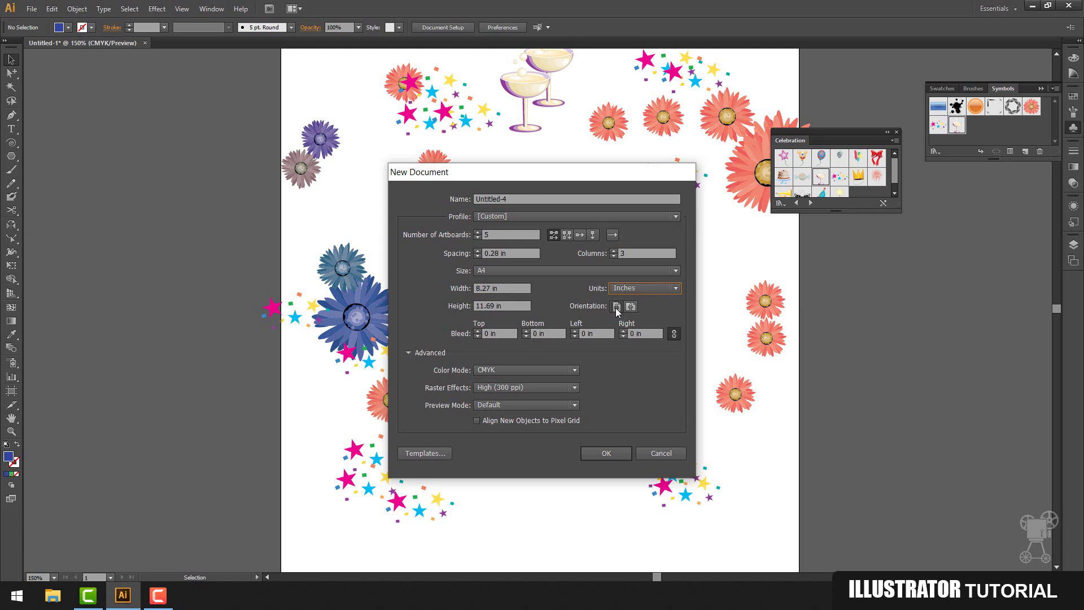
{"action": "left_click", "coordinate": [617, 308]}
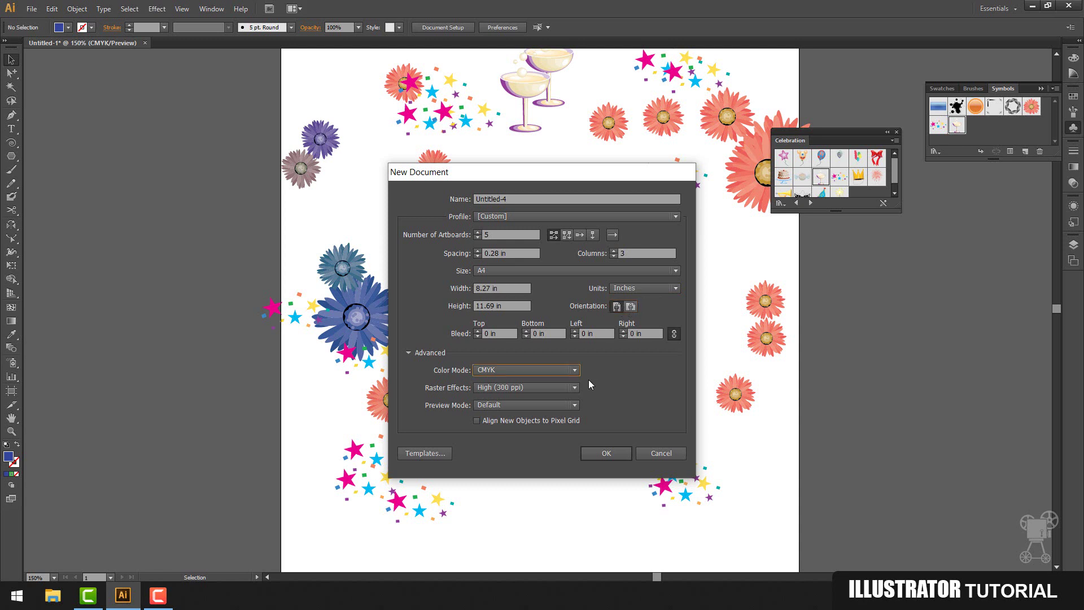
Step: Keep the CMYK color mode and create the new document
{"action": "left_click", "coordinate": [575, 370]}
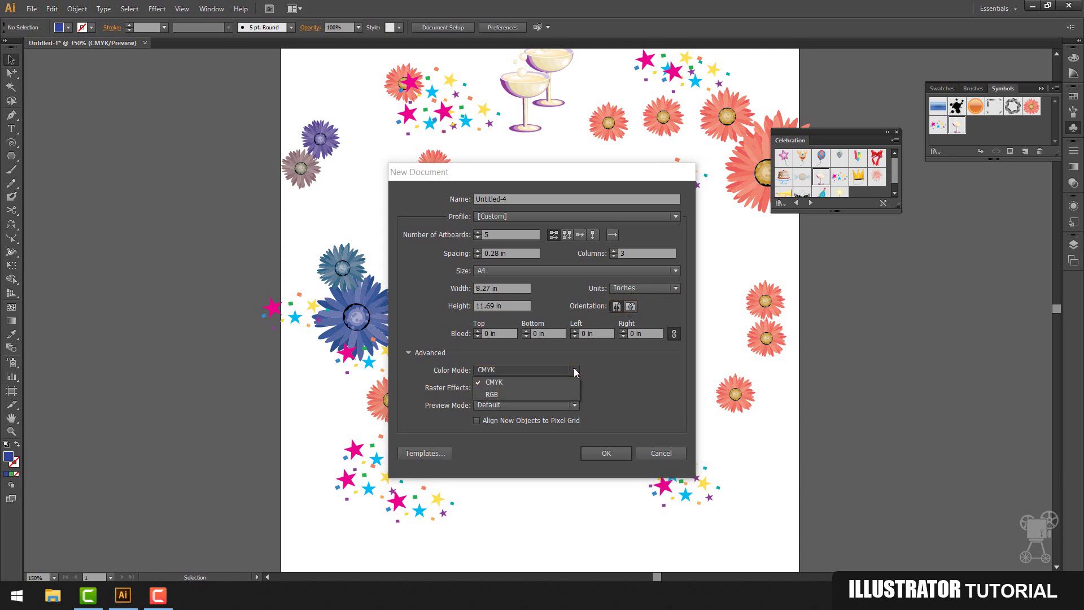
{"action": "left_click", "coordinate": [539, 379]}
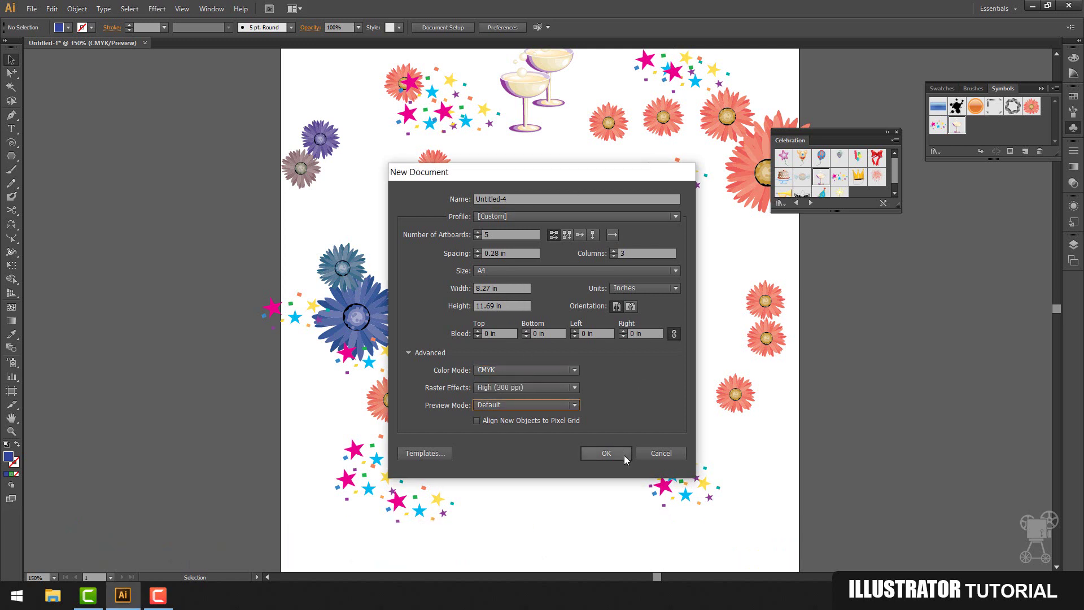
{"action": "left_click", "coordinate": [606, 454]}
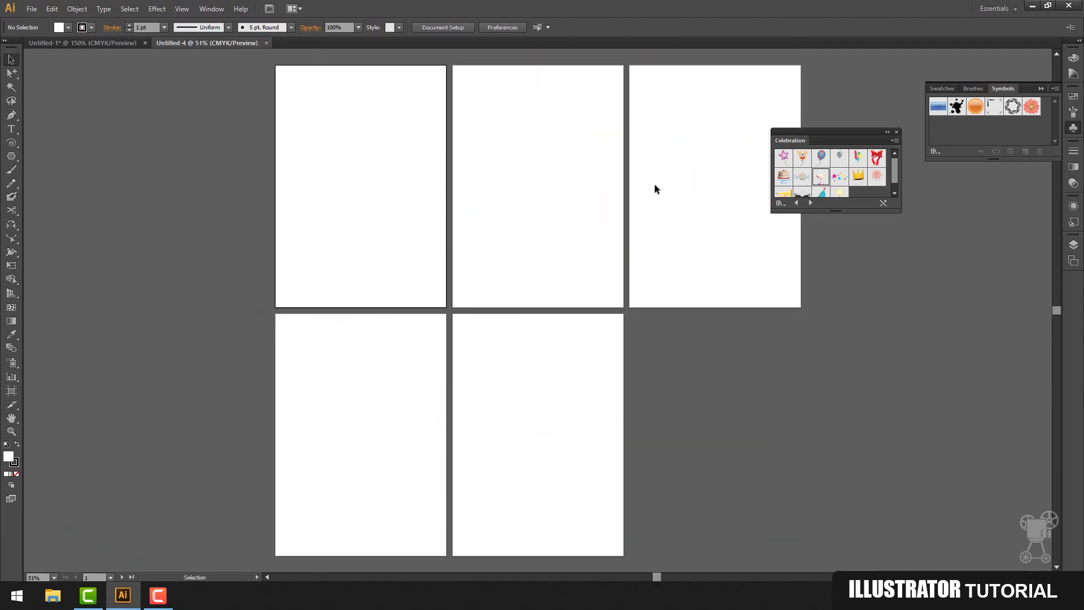
Step: View the new document's artboards at 100% and close the document
{"action": "key", "text": "ctrl+1"}
{"action": "left_click", "coordinate": [32, 8]}
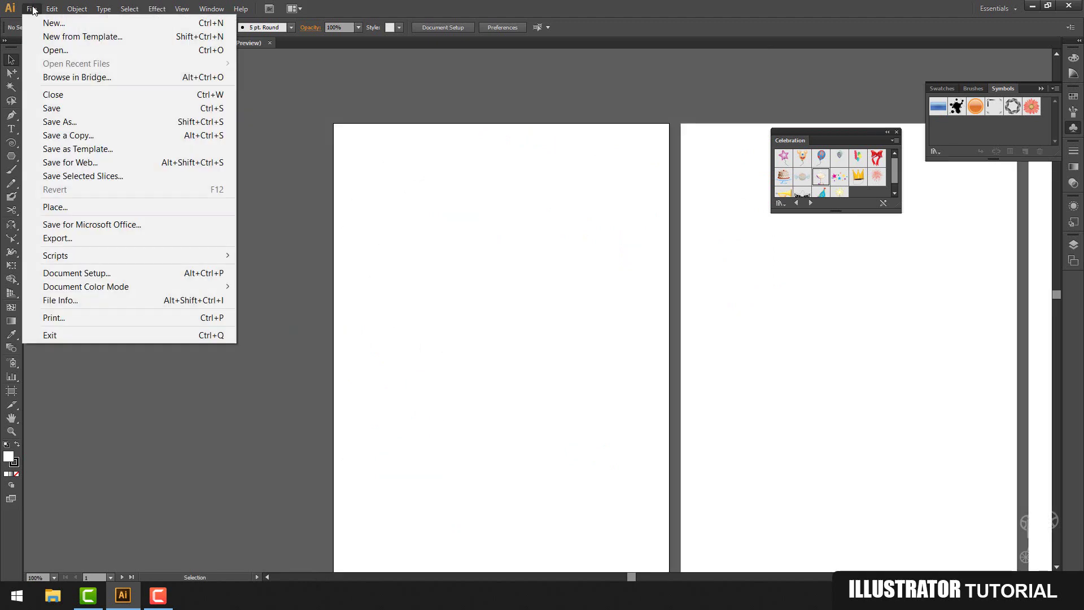
{"action": "left_click", "coordinate": [56, 96]}
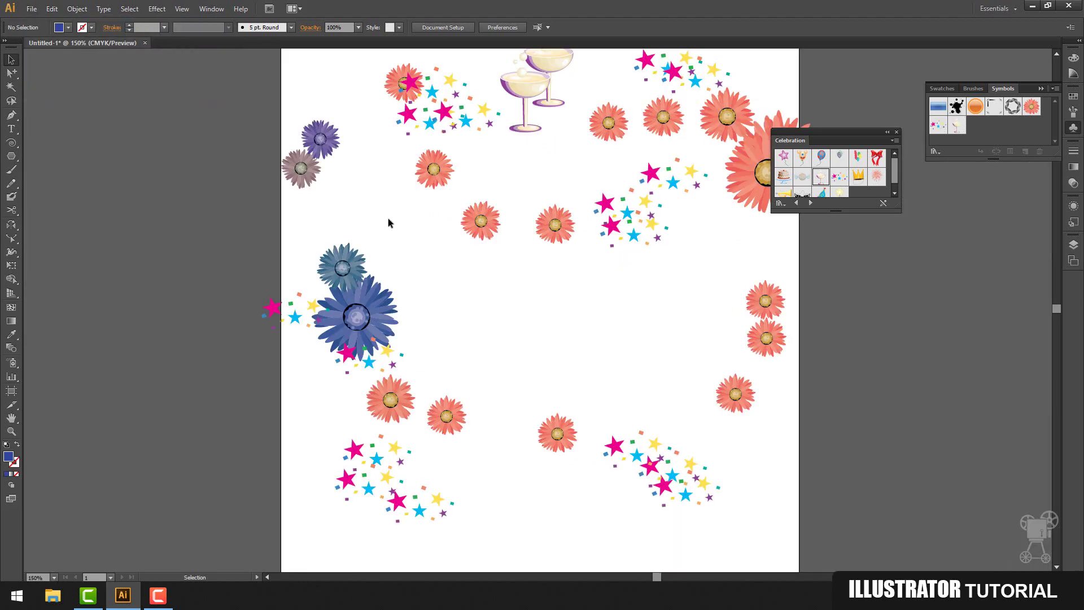
Step: Start saving the artwork, choose the Illustrator EPS format, review the other save formats and cancel the save
{"action": "left_click", "coordinate": [32, 9]}
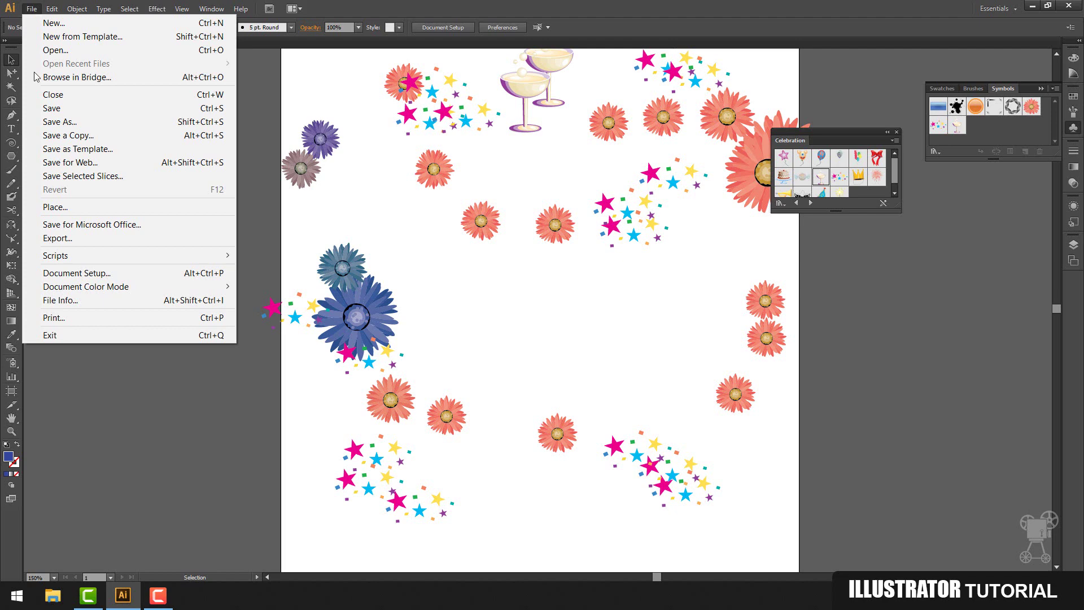
{"action": "left_click", "coordinate": [57, 108]}
{"action": "left_click", "coordinate": [283, 368]}
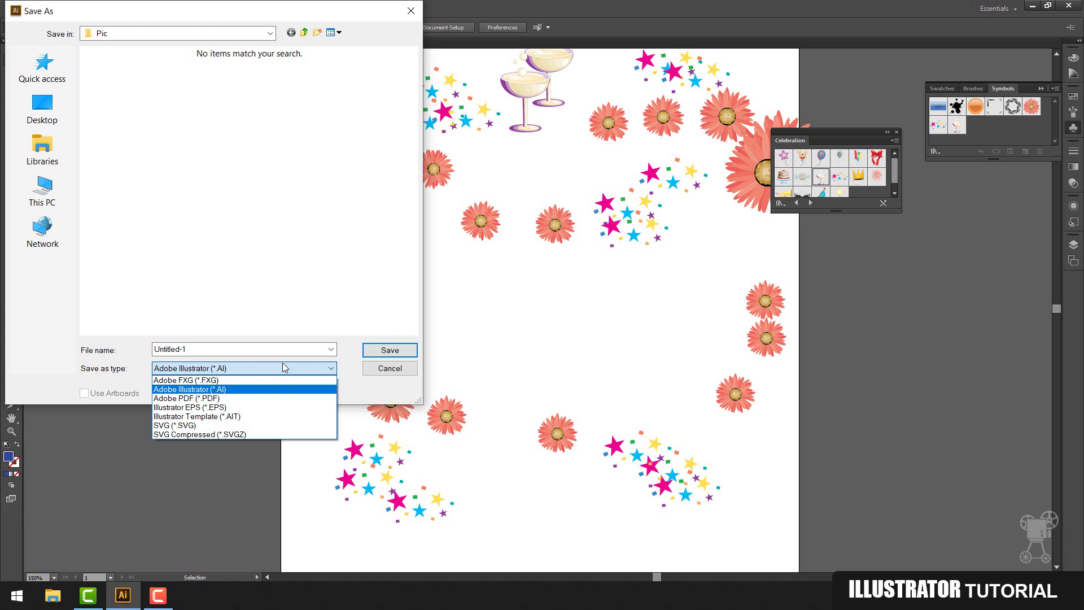
{"action": "left_click", "coordinate": [233, 407]}
{"action": "left_click_drag", "start_coordinate": [282, 15], "coordinate": [561, 71]}
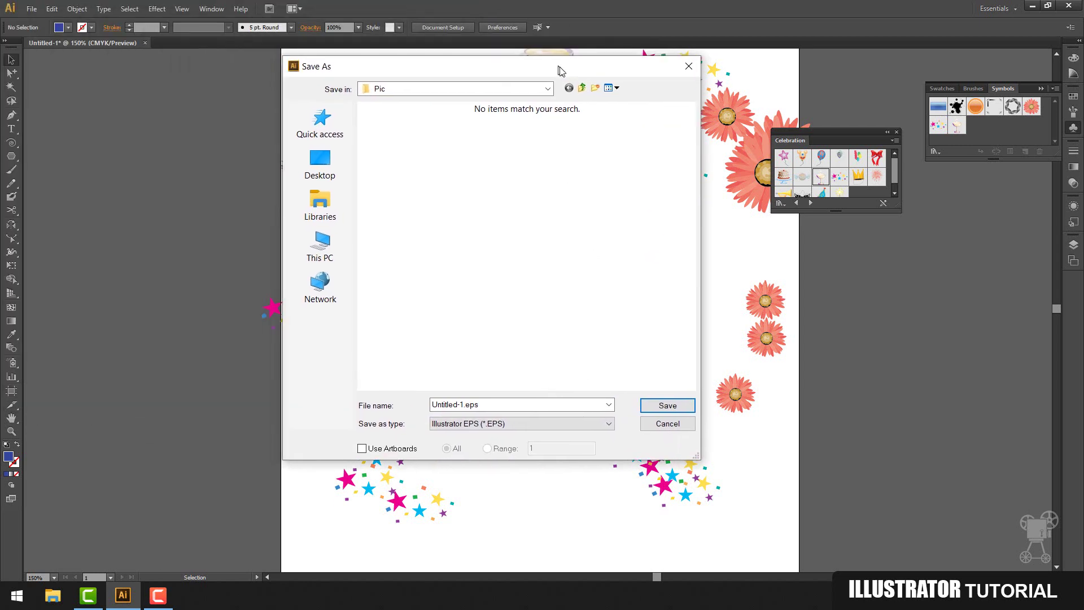
{"action": "left_click", "coordinate": [543, 433]}
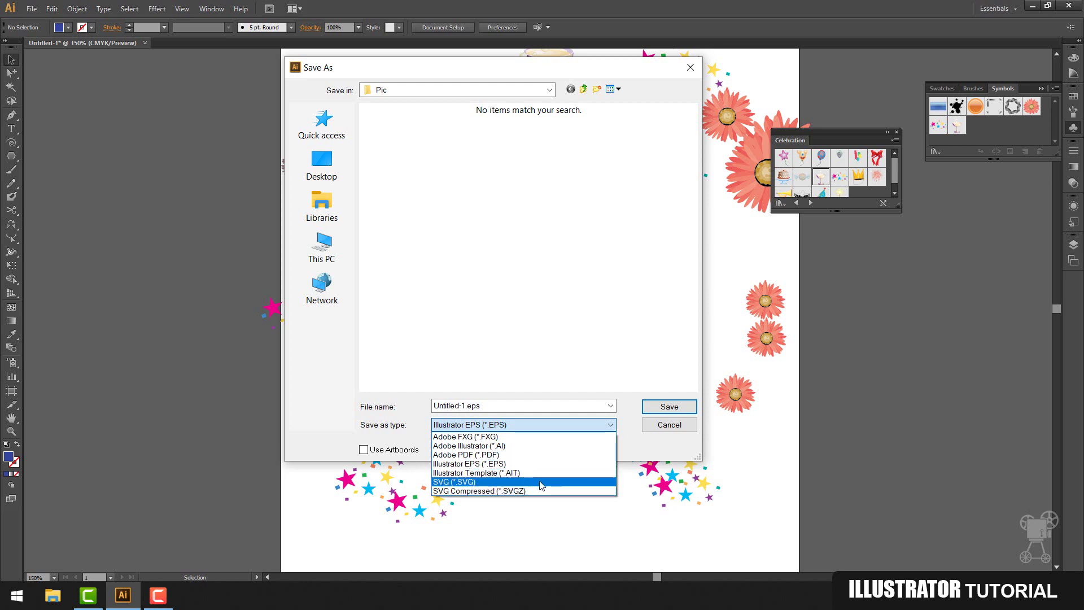
{"action": "left_click", "coordinate": [668, 425]}
{"action": "left_click", "coordinate": [668, 424]}
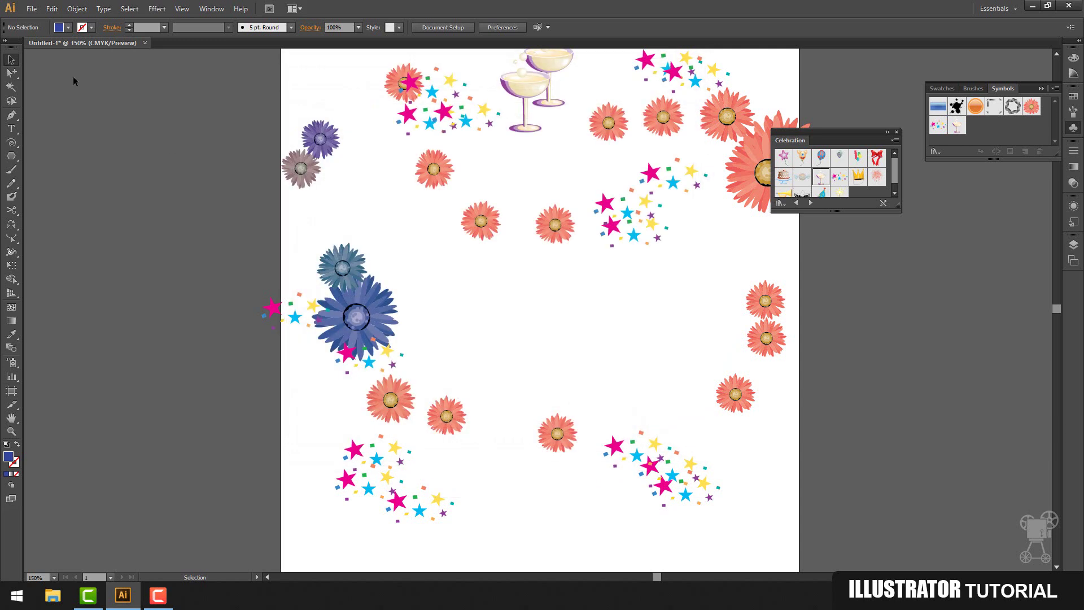
Step: Start exporting the artwork as JPEG, cancel, and look through the export formats once more without exporting
{"action": "left_click", "coordinate": [32, 8]}
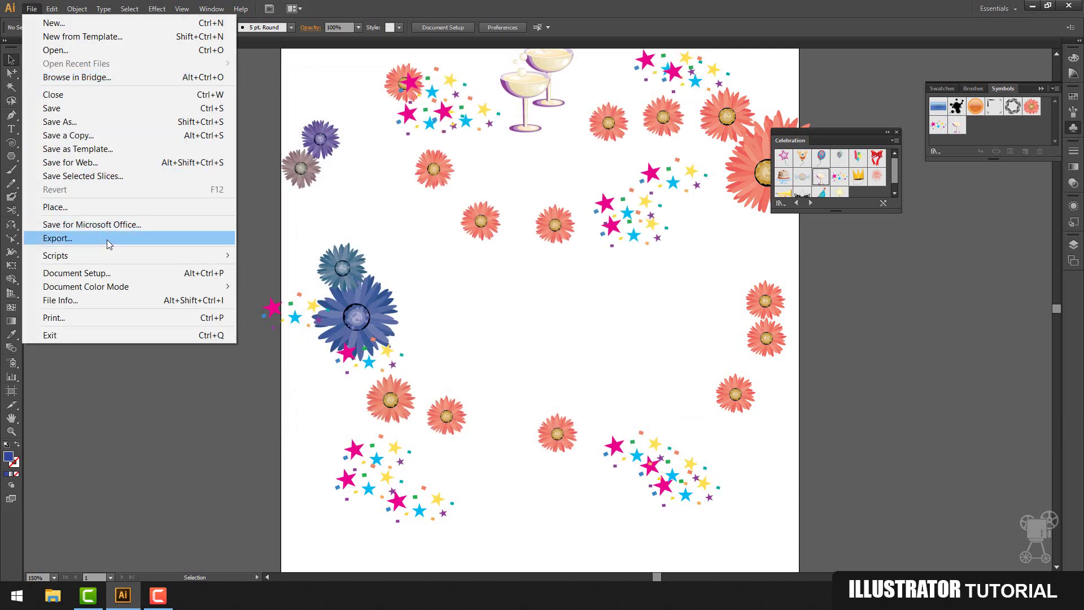
{"action": "left_click", "coordinate": [109, 243]}
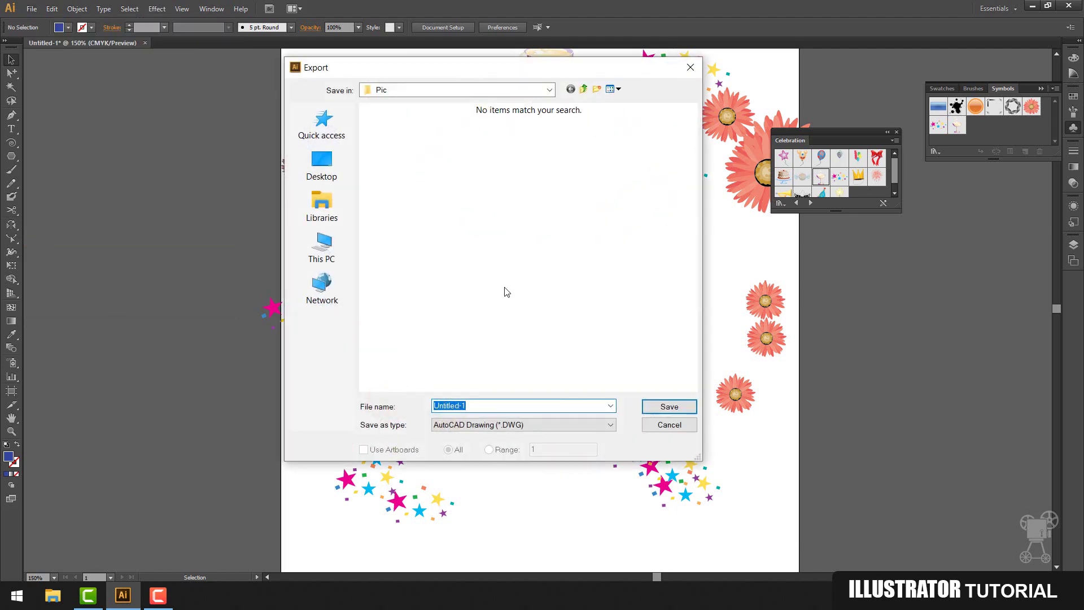
{"action": "left_click", "coordinate": [557, 428]}
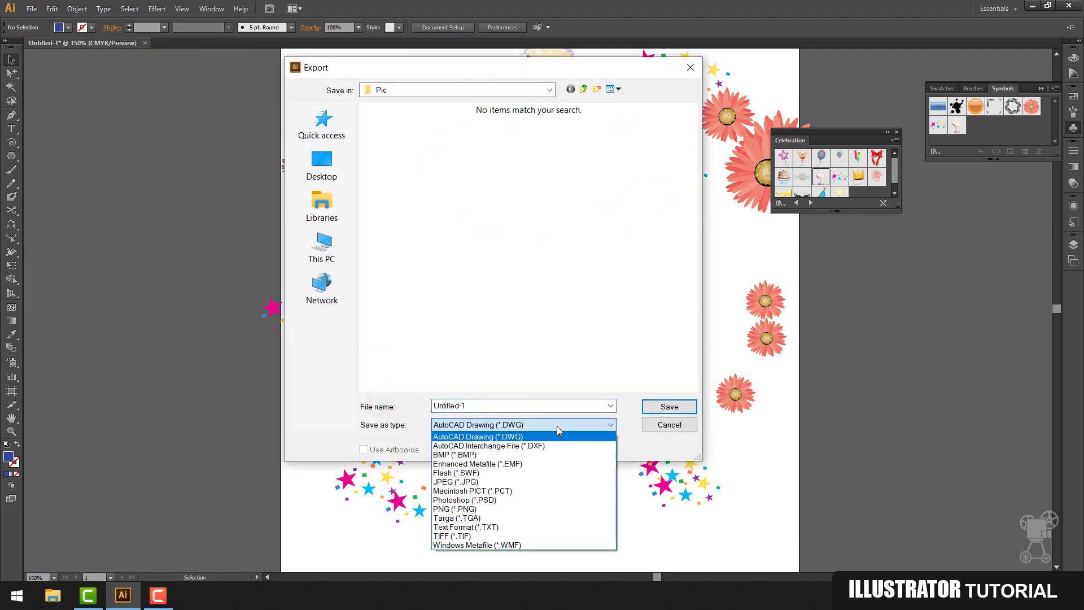
{"action": "left_click", "coordinate": [484, 482]}
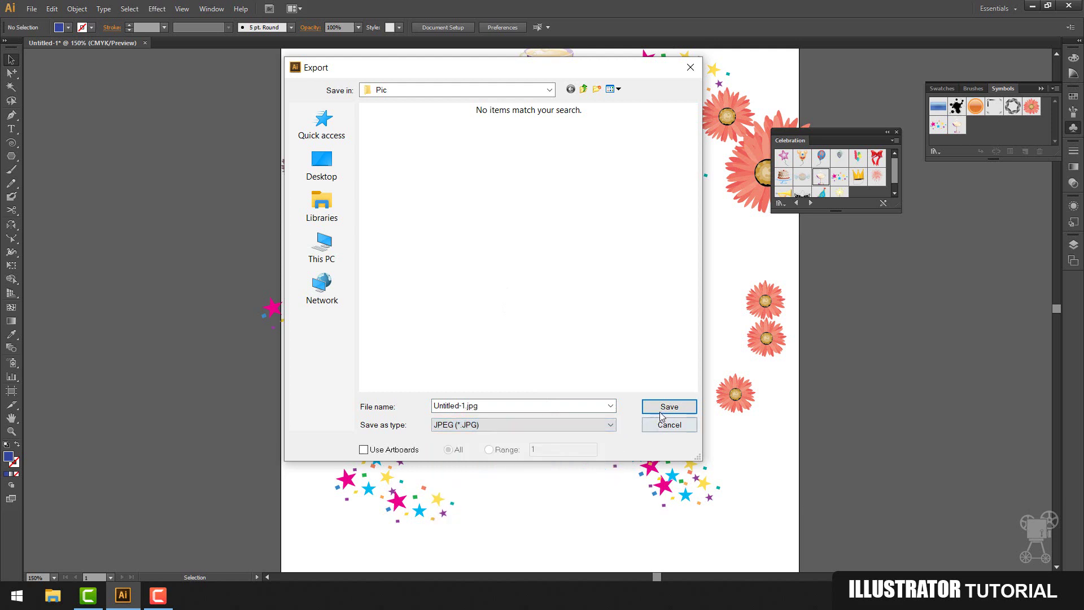
{"action": "left_click", "coordinate": [665, 425]}
{"action": "left_click", "coordinate": [32, 8]}
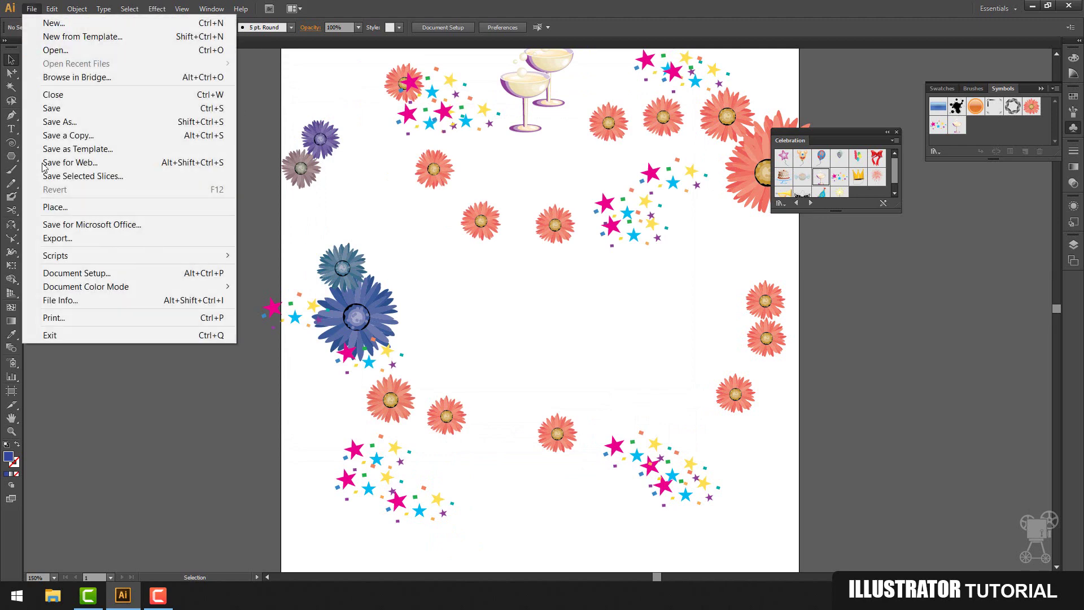
{"action": "left_click", "coordinate": [68, 237]}
{"action": "left_click", "coordinate": [546, 425]}
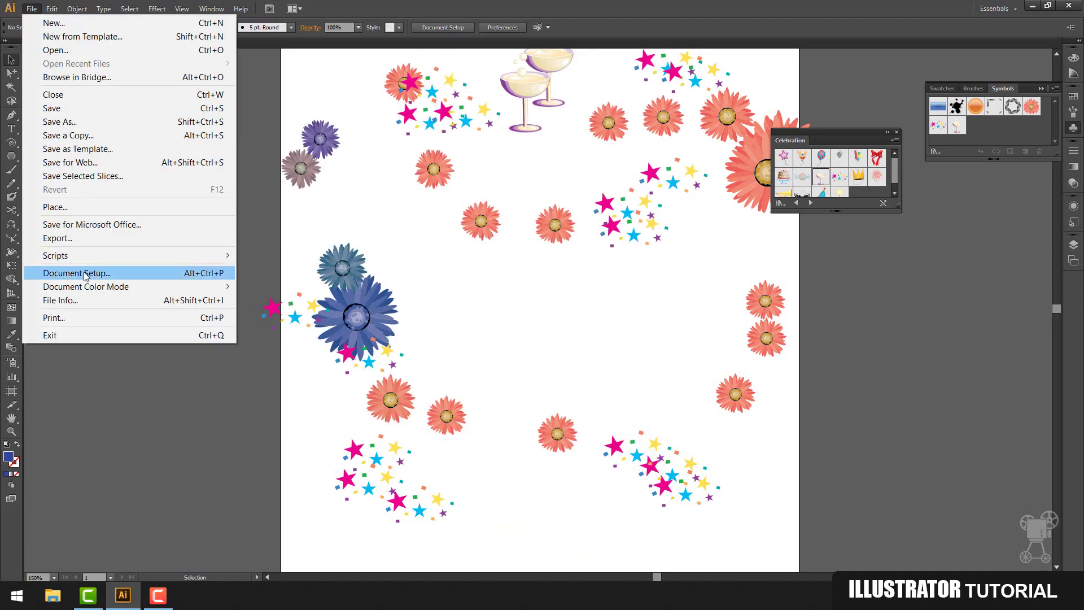
Step: Edit the artboard from the Document Setup settings and change its size preset to A3
{"action": "left_click", "coordinate": [86, 274]}
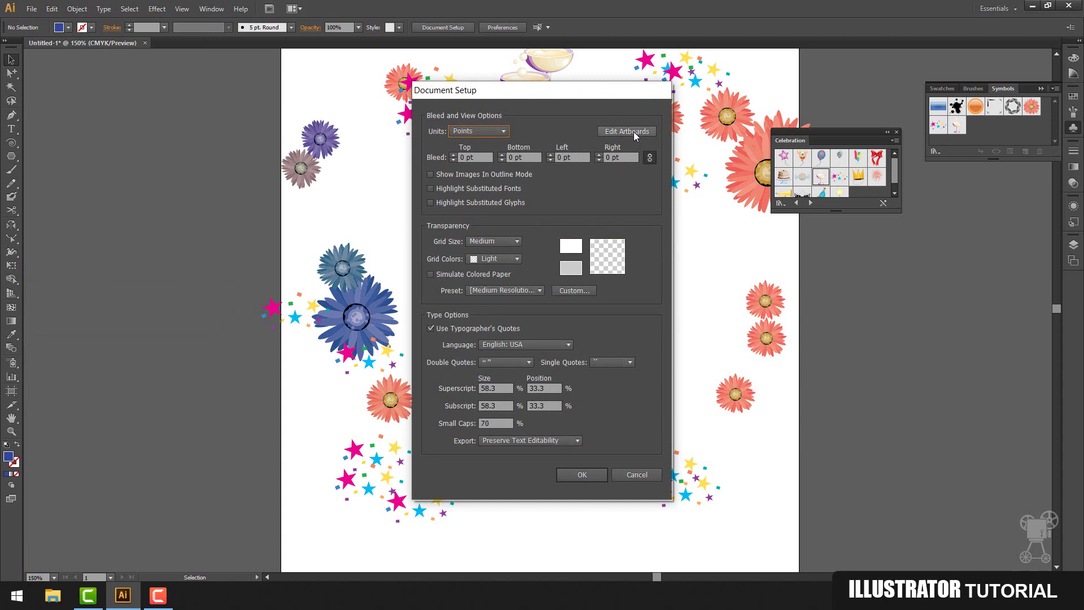
{"action": "left_click_drag", "start_coordinate": [590, 96], "coordinate": [687, 100]}
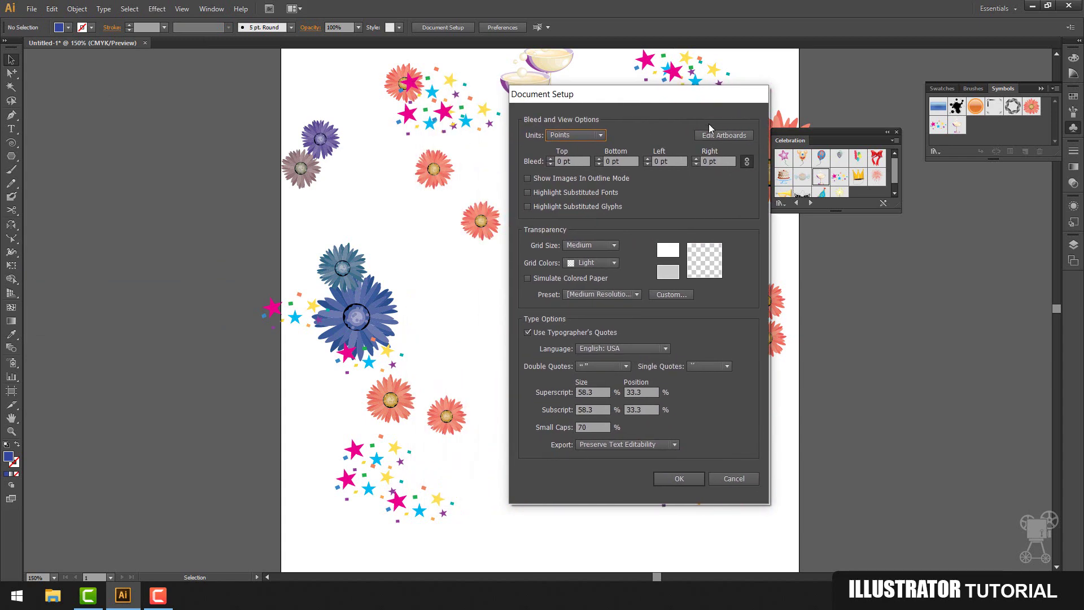
{"action": "left_click", "coordinate": [722, 135]}
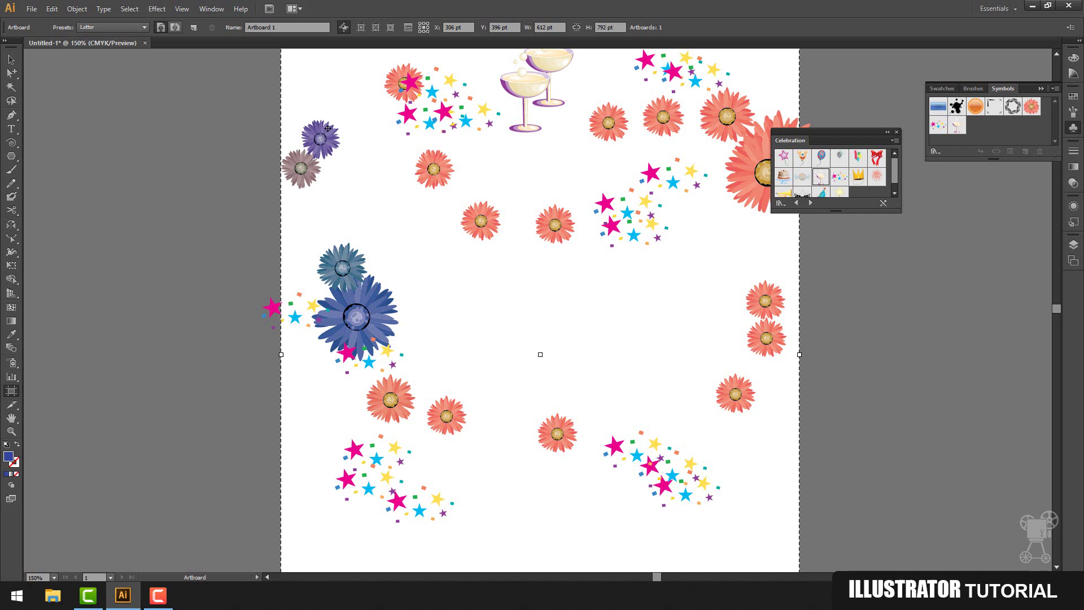
{"action": "left_click", "coordinate": [144, 28]}
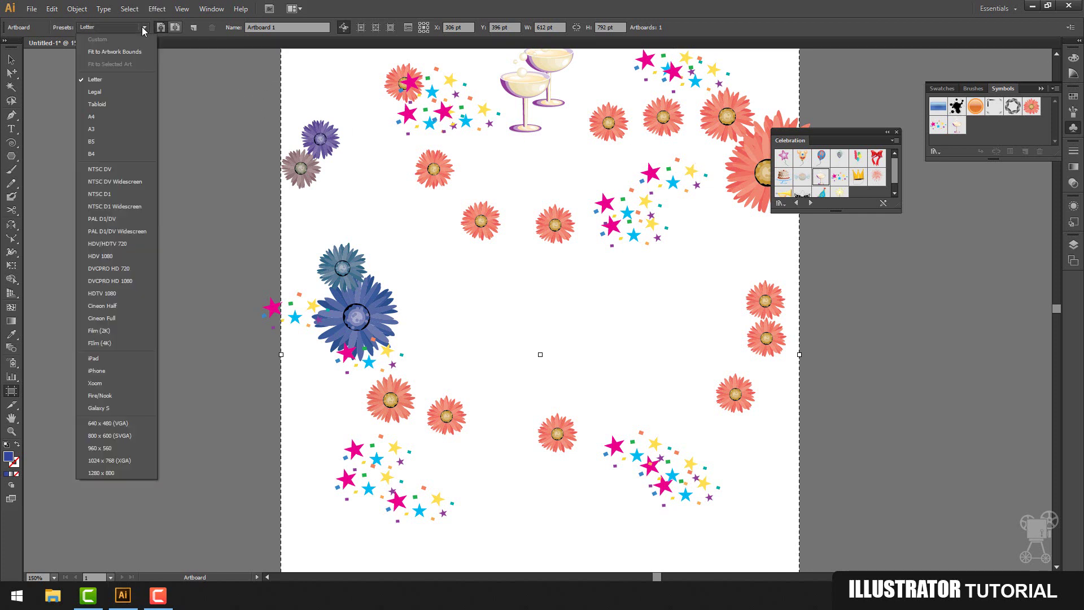
{"action": "left_click", "coordinate": [108, 130]}
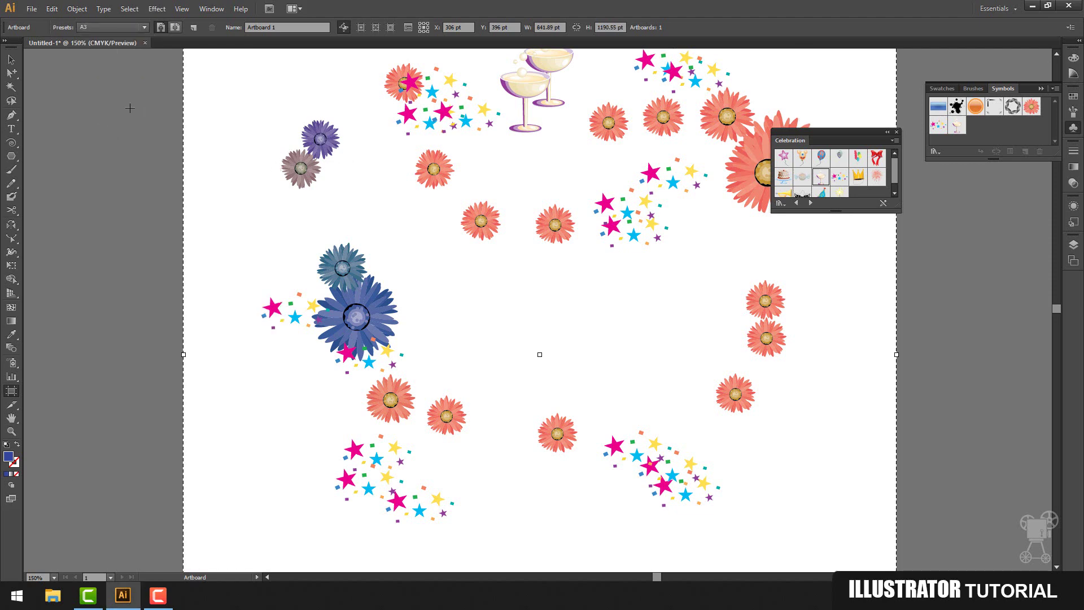
Step: Try landscape orientation on the artboard, restore portrait, and leave artboard editing
{"action": "left_click", "coordinate": [32, 8]}
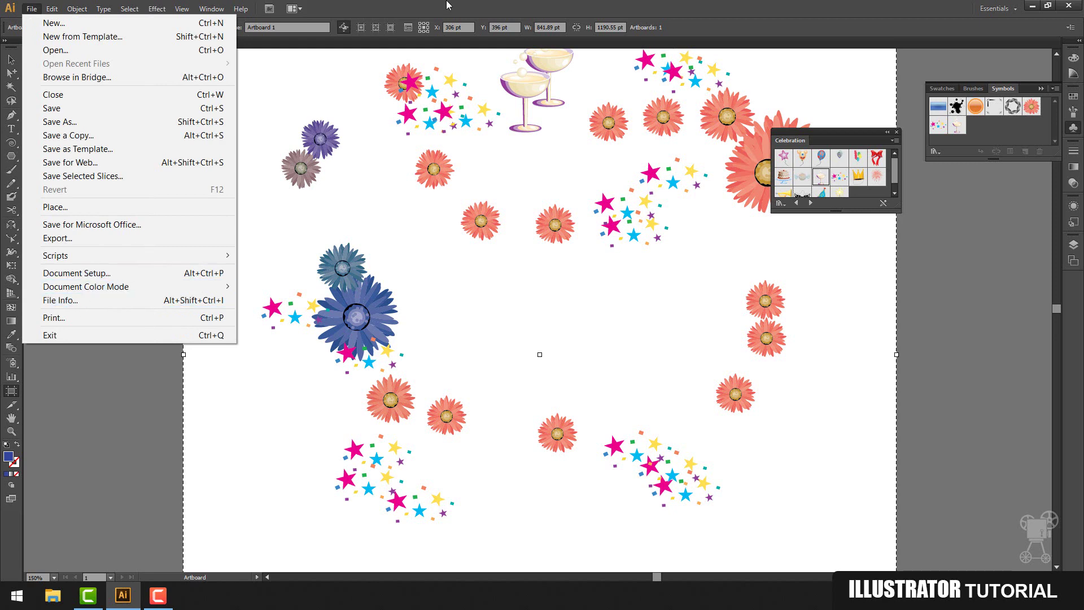
{"action": "left_click", "coordinate": [263, 33]}
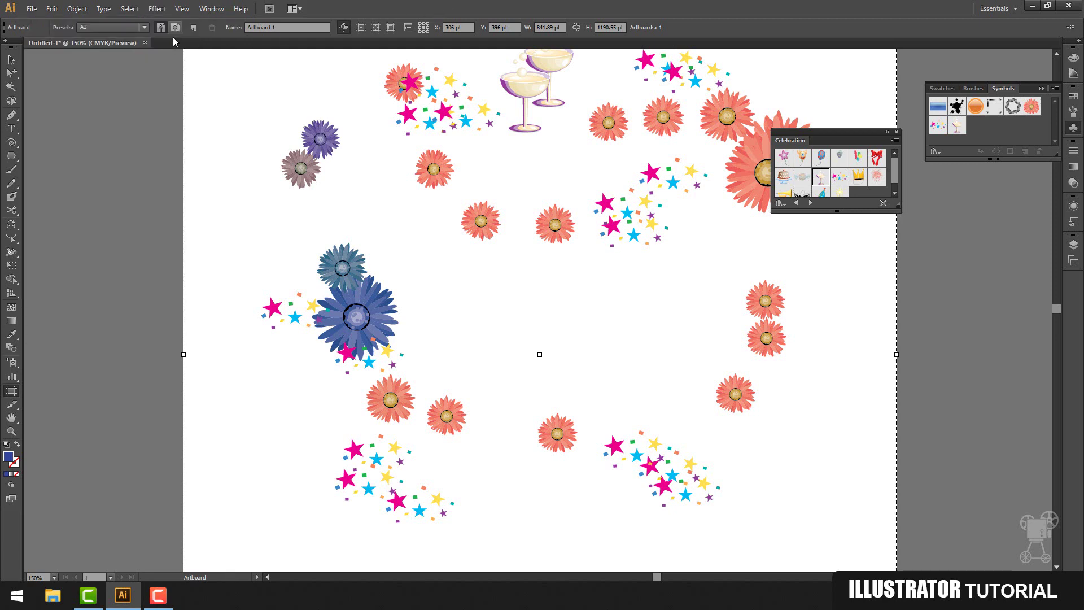
{"action": "key", "text": "ctrl+minus"}
{"action": "key", "text": "ctrl+minus"}
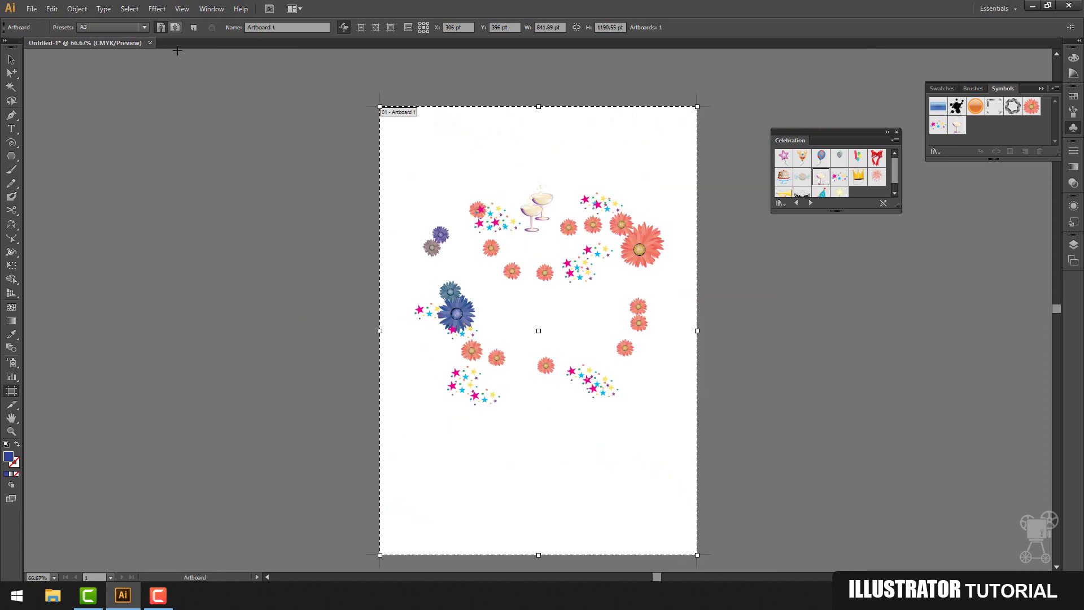
{"action": "left_click", "coordinate": [173, 31]}
{"action": "left_click", "coordinate": [166, 26]}
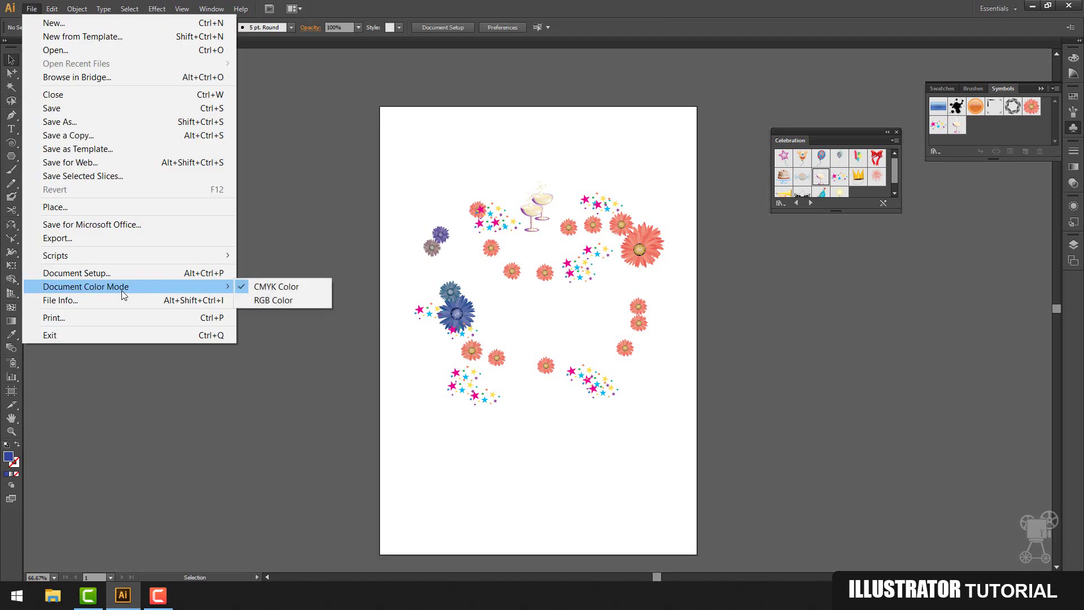
{"action": "left_click", "coordinate": [11, 59]}
Step: Change the document color mode to RGB Color
{"action": "left_click", "coordinate": [32, 9]}
{"action": "mouse_move", "coordinate": [143, 289]}
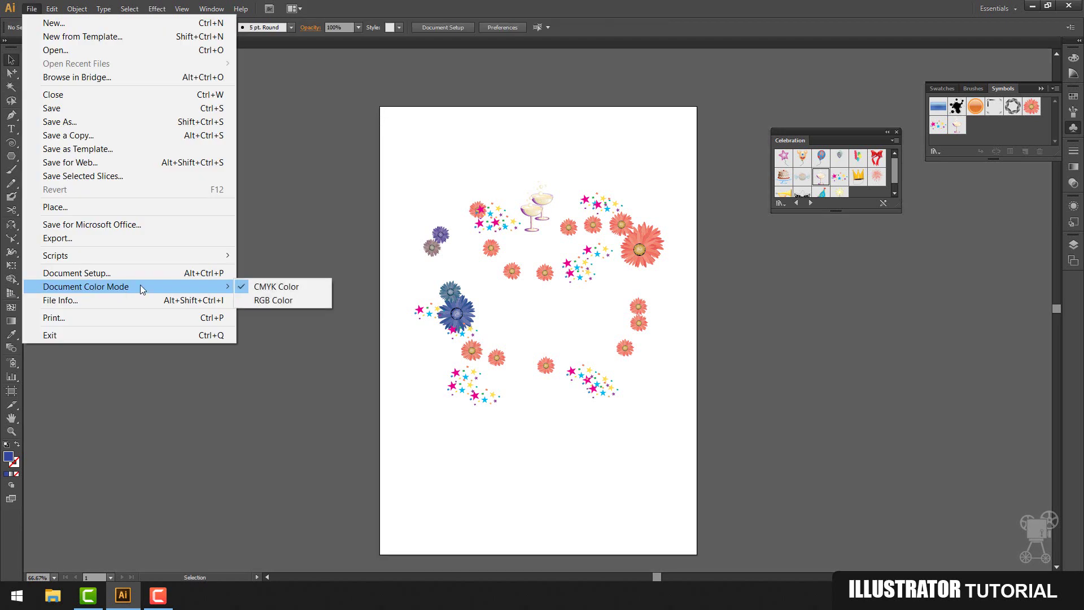
{"action": "left_click", "coordinate": [288, 300]}
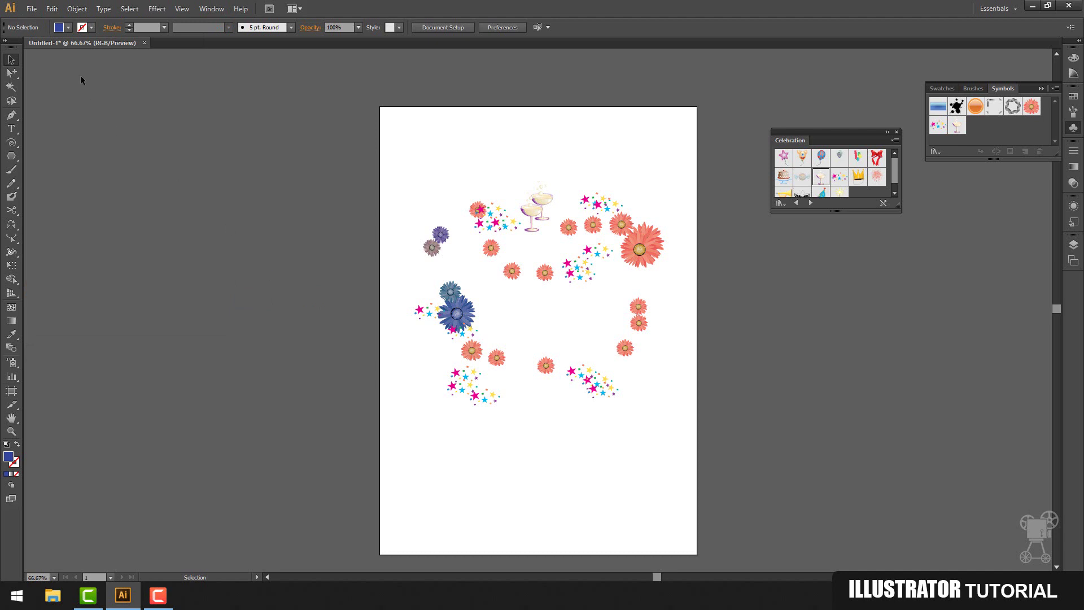
Step: Inspect the document's file information and description metadata, and close it without making changes
{"action": "left_click", "coordinate": [32, 9]}
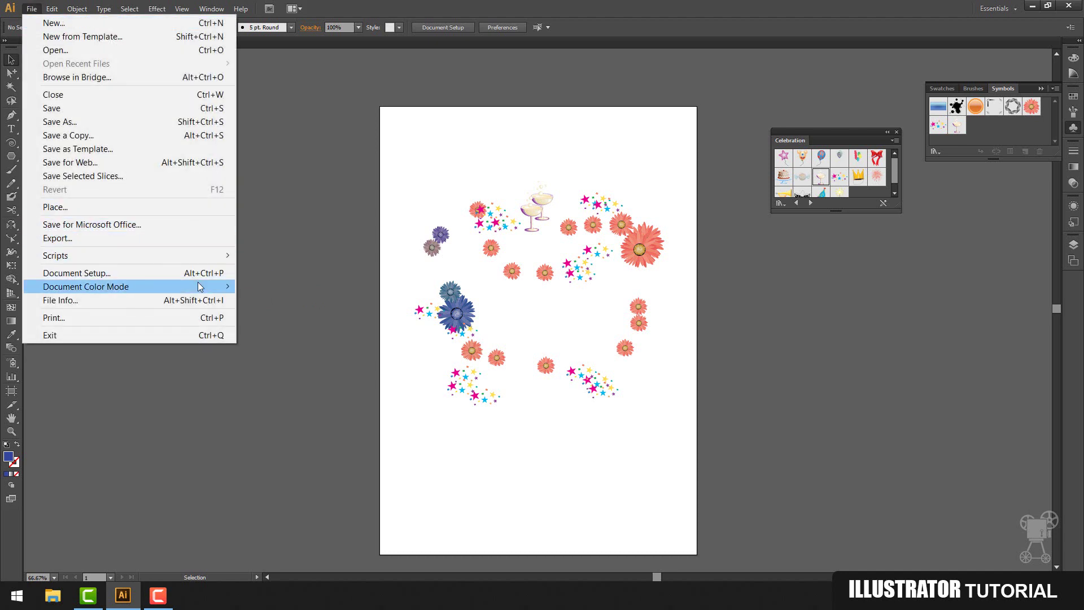
{"action": "mouse_move", "coordinate": [197, 289]}
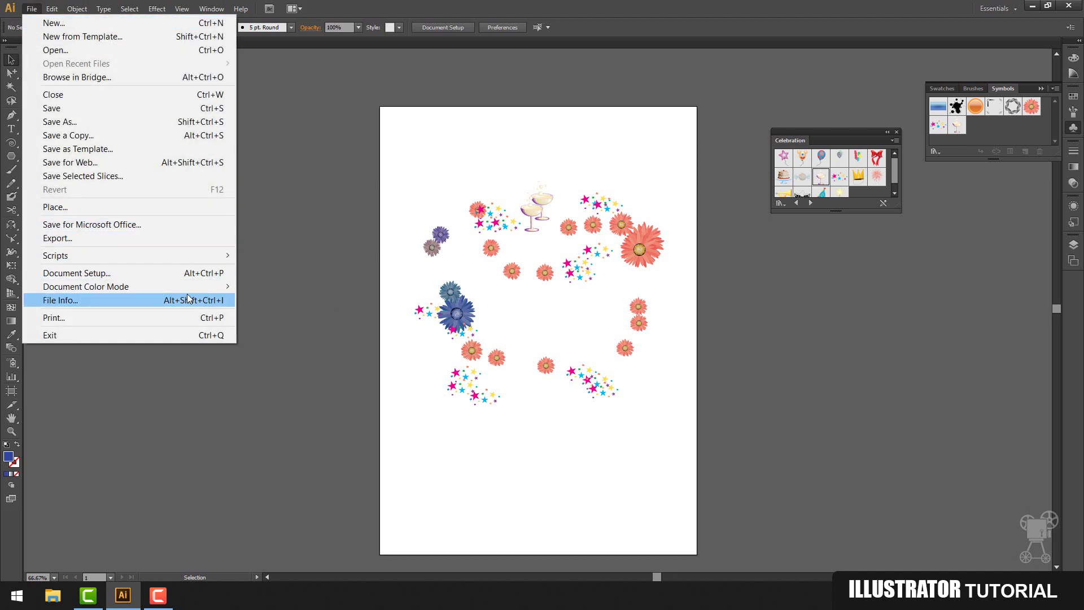
{"action": "key", "text": "Escape"}
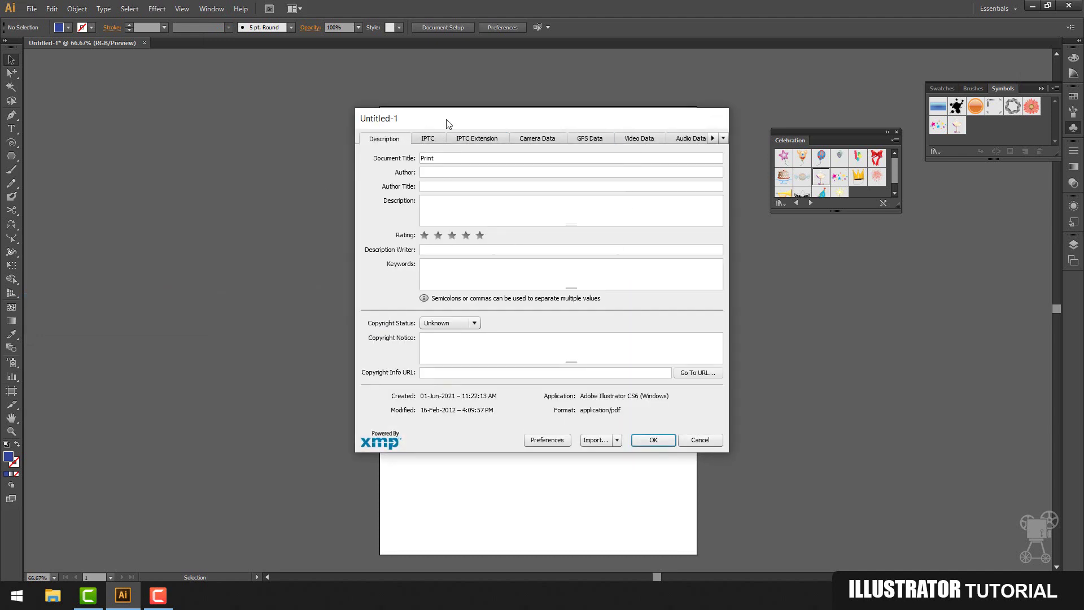
{"action": "left_click", "coordinate": [700, 440]}
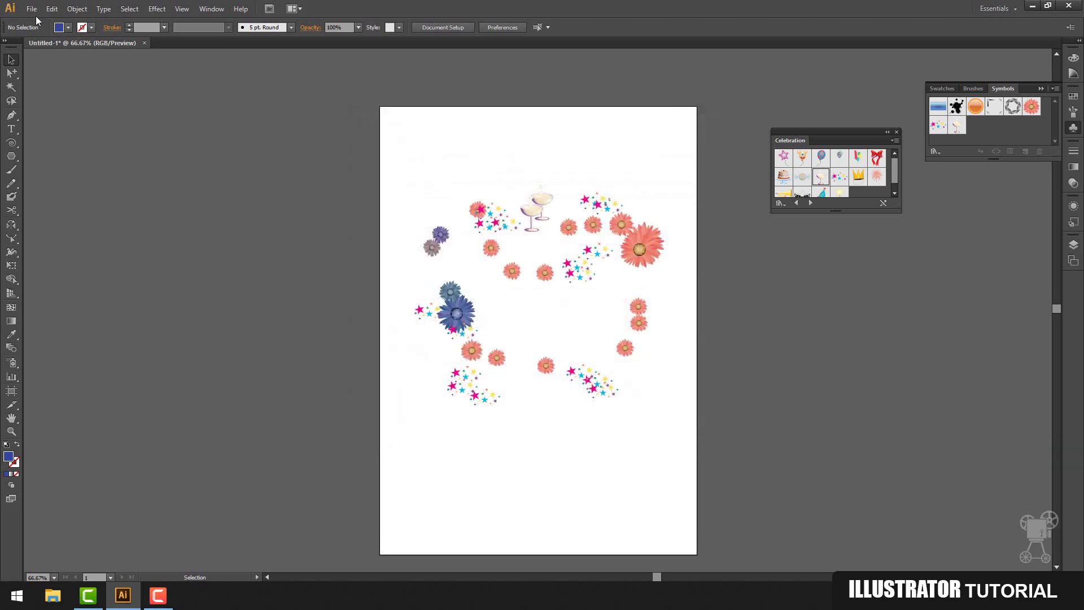
{"action": "left_click", "coordinate": [31, 10]}
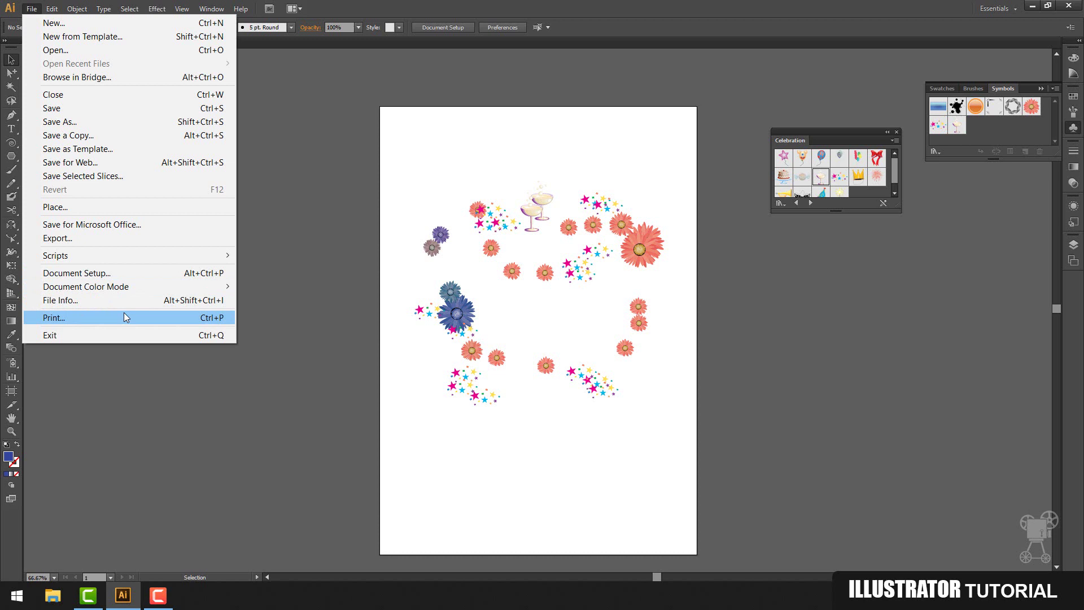
{"action": "left_click", "coordinate": [125, 317]}
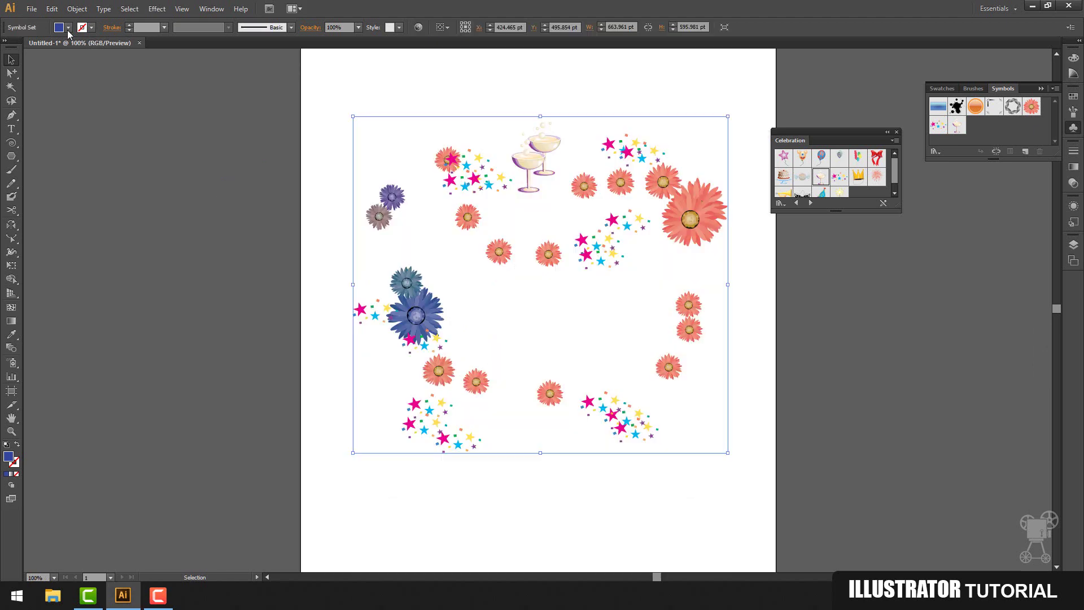
{"action": "left_click", "coordinate": [52, 9]}
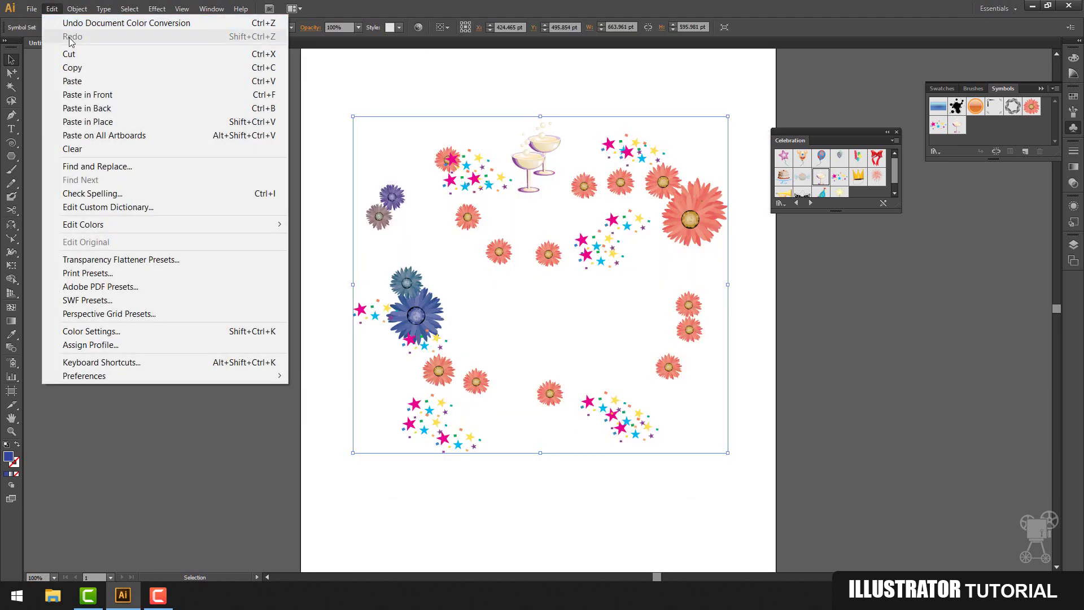
{"action": "left_click", "coordinate": [409, 158]}
{"action": "left_click", "coordinate": [559, 181]}
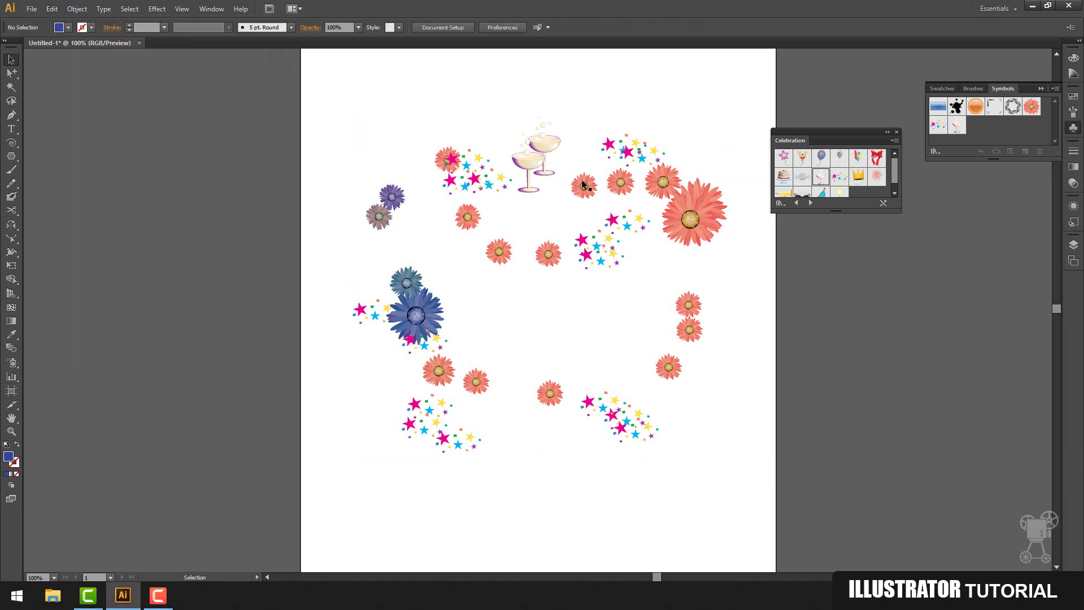
Step: Delete all the symbol artwork and draw a blue rectangle about 136 by 153 pt in the upper-left area of the artboard
{"action": "key", "text": "ctrl+a"}
{"action": "key", "text": "Delete"}
{"action": "left_click_drag", "start_coordinate": [11, 142], "coordinate": [62, 157]}
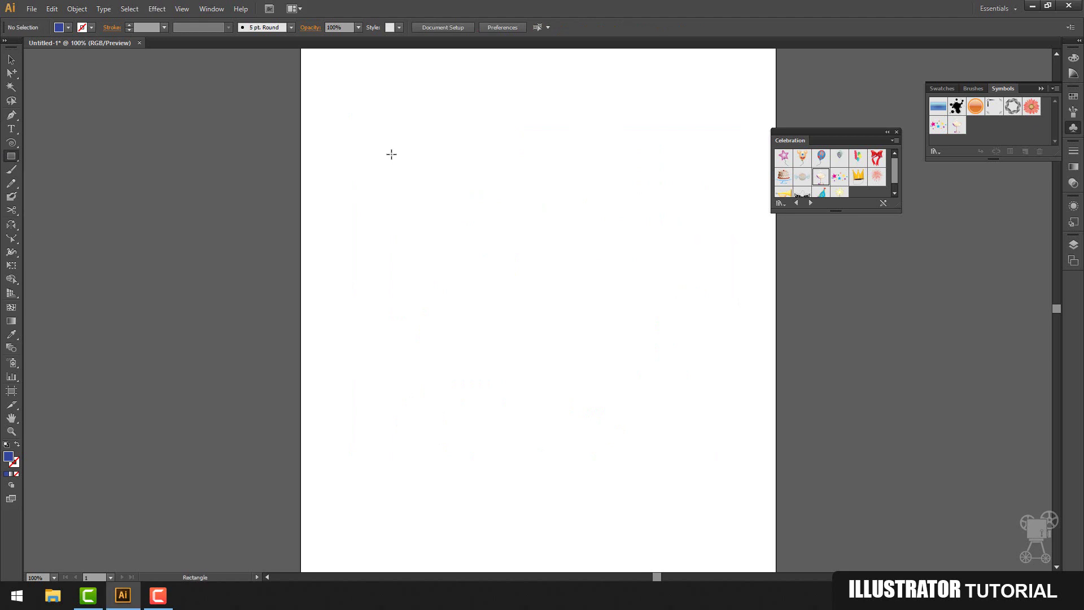
{"action": "left_click_drag", "start_coordinate": [391, 154], "coordinate": [470, 242]}
Step: Undo the drawn rectangle and redo it
{"action": "key", "text": "ctrl+z"}
{"action": "left_click", "coordinate": [51, 9]}
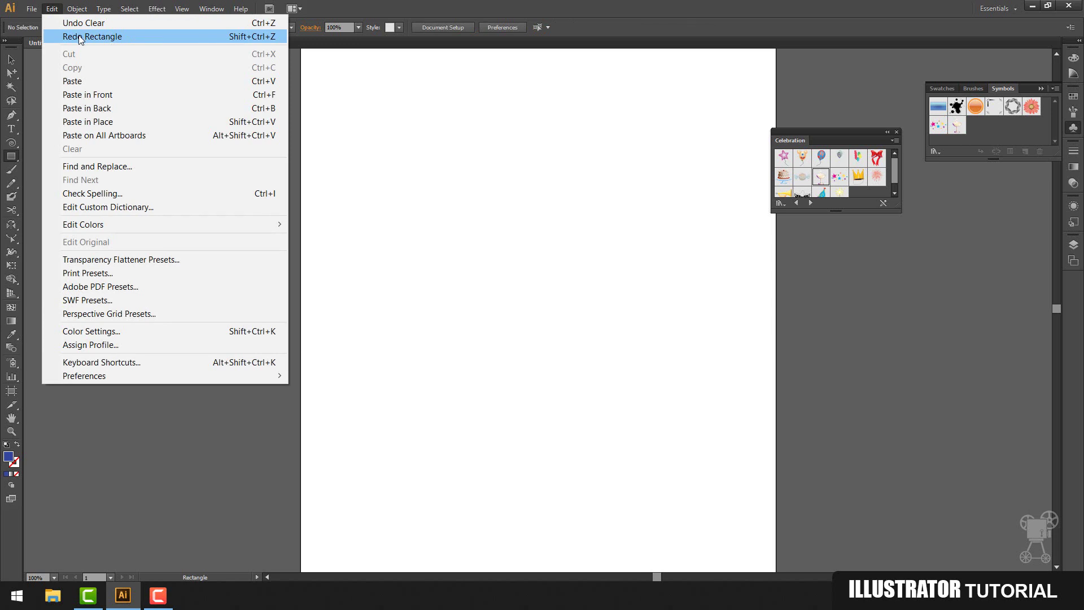
{"action": "left_click", "coordinate": [264, 38]}
Step: Cut the blue rectangle and paste it at the centre of the view
{"action": "left_click", "coordinate": [51, 9]}
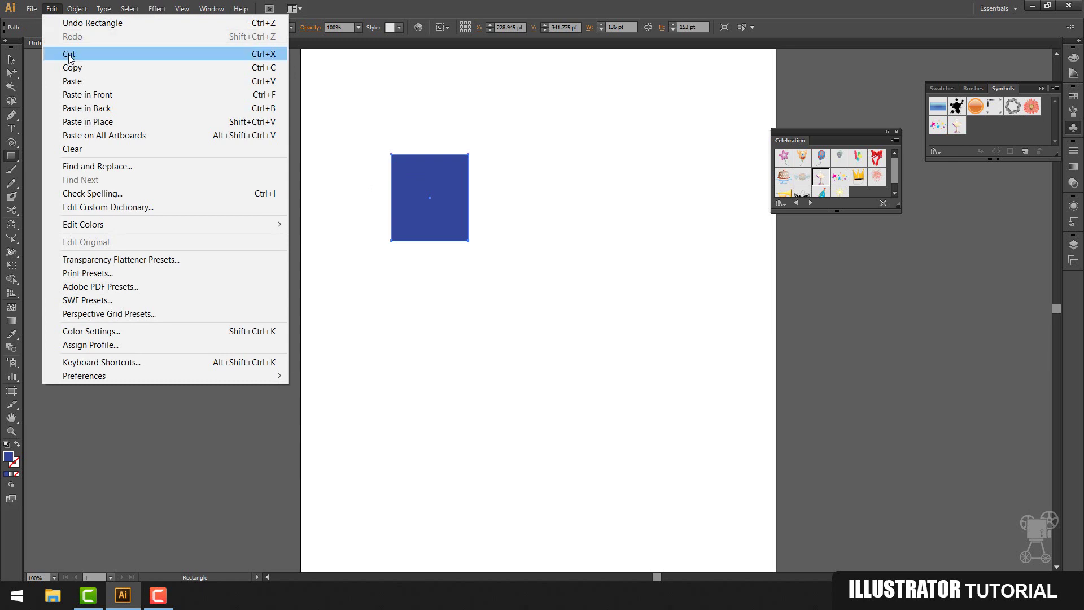
{"action": "left_click", "coordinate": [69, 54]}
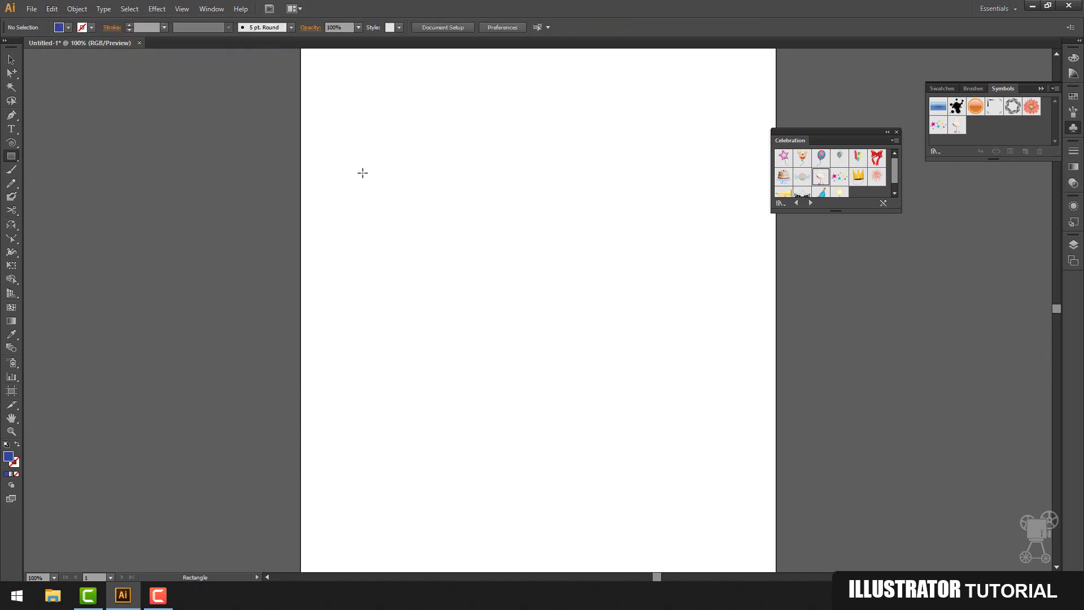
{"action": "left_click", "coordinate": [51, 9]}
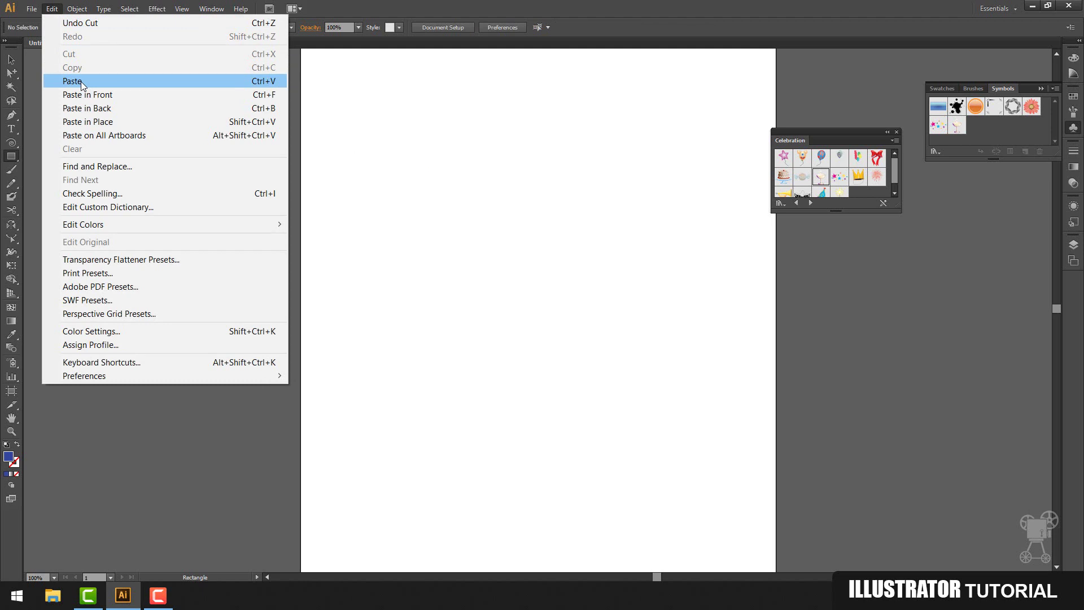
{"action": "left_click", "coordinate": [82, 85]}
Step: Paste a second rectangle in front and move it to overlap the upper-left part of the first one
{"action": "left_click", "coordinate": [51, 9]}
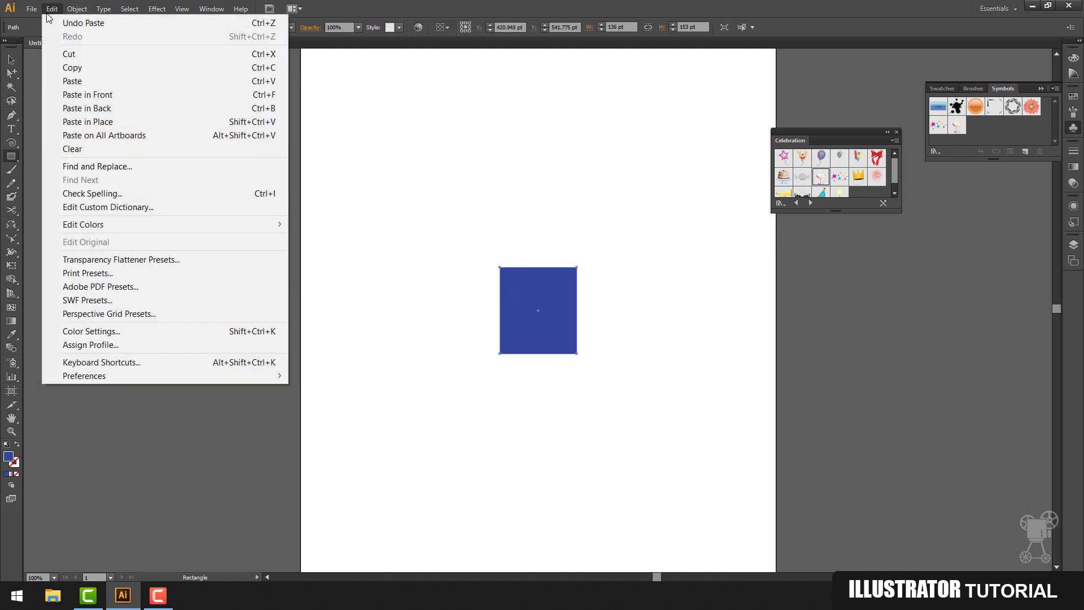
{"action": "left_click", "coordinate": [88, 95]}
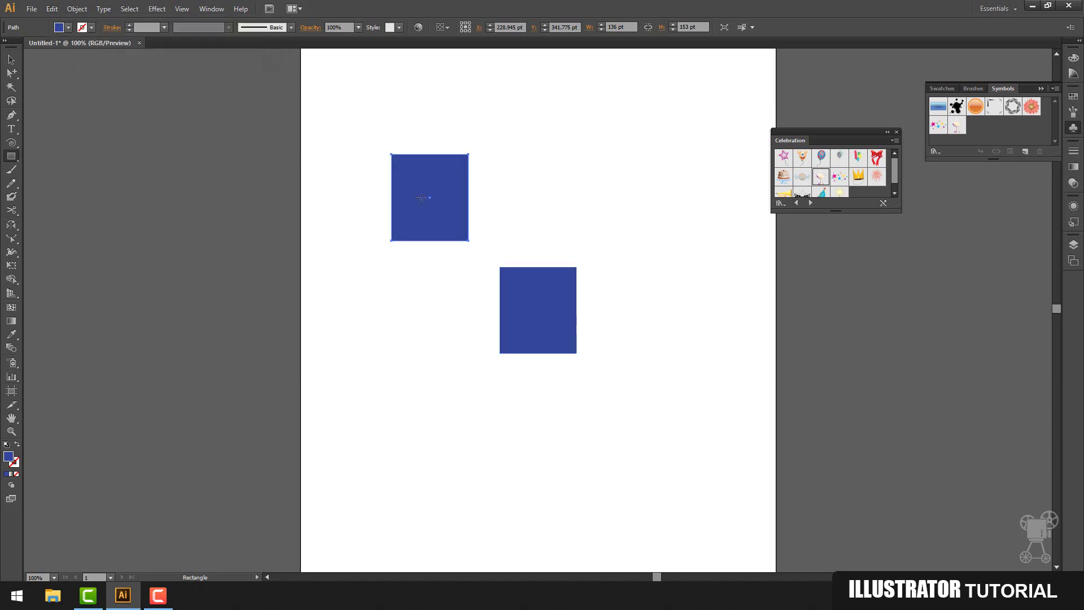
{"action": "key", "text": "v"}
{"action": "left_click_drag", "start_coordinate": [453, 196], "coordinate": [534, 287]}
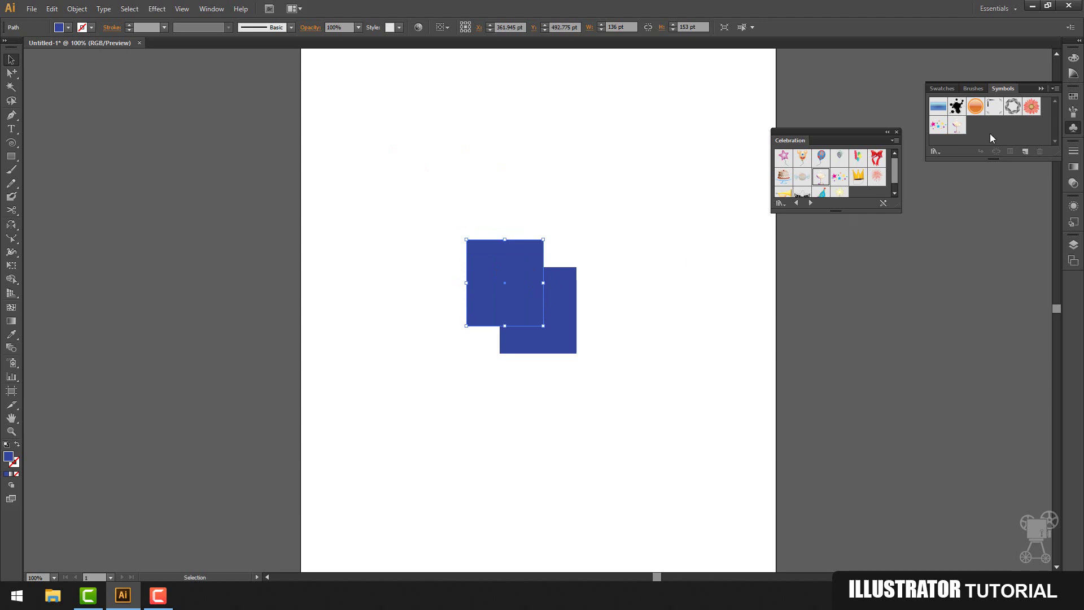
Step: Change the fill colour of the front rectangle to bright green
{"action": "double_click", "coordinate": [11, 456]}
{"action": "key", "text": "ctrl+v"}
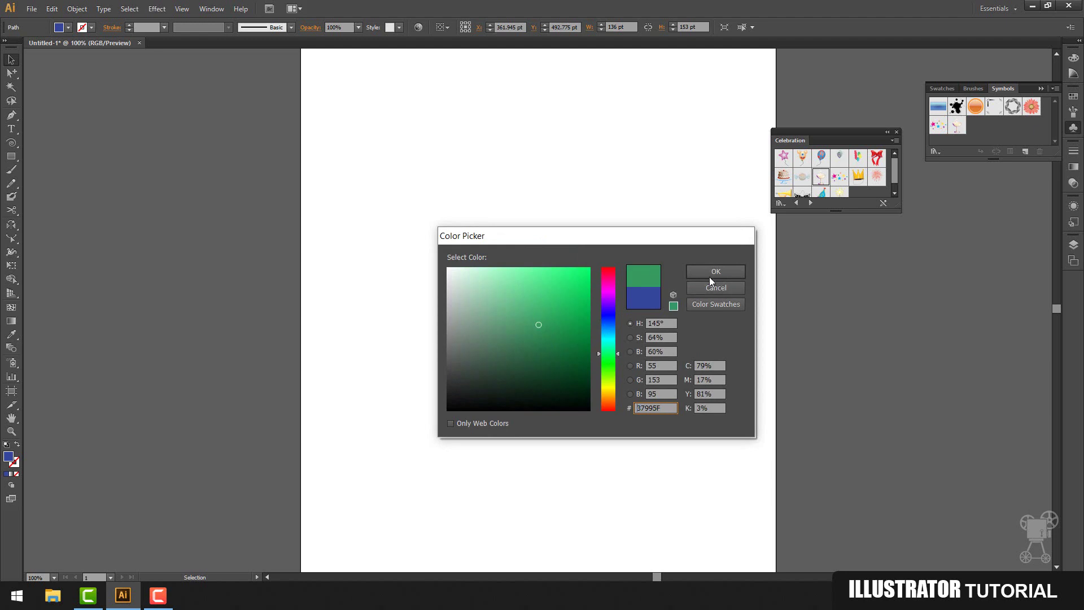
{"action": "left_click", "coordinate": [713, 274]}
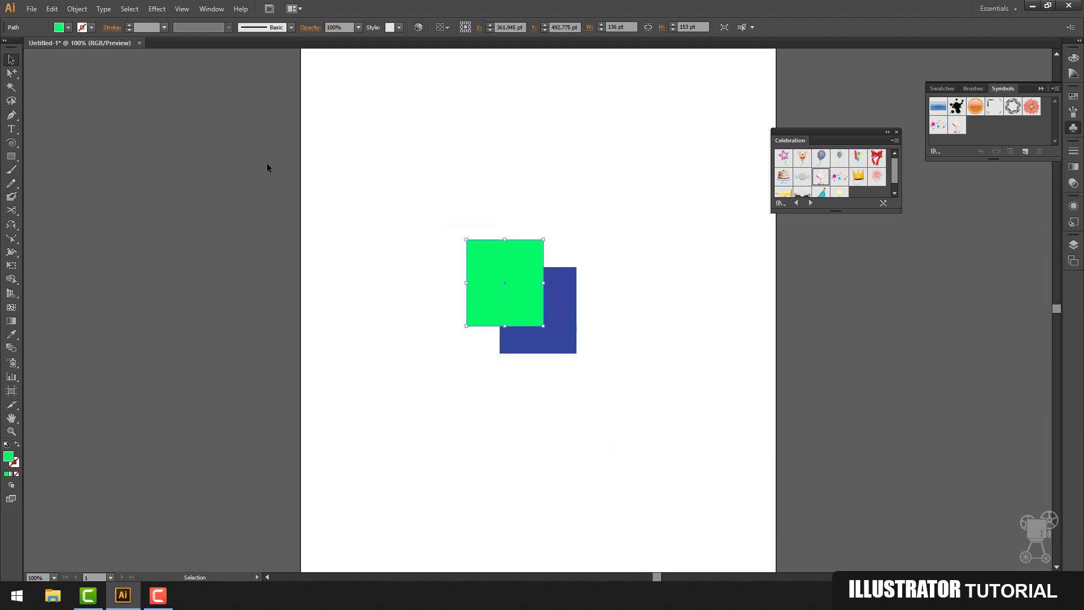
Step: Cut the green rectangle and paste it in back of the blue rectangle
{"action": "left_click", "coordinate": [51, 8]}
{"action": "left_click", "coordinate": [69, 54]}
{"action": "left_click", "coordinate": [52, 9]}
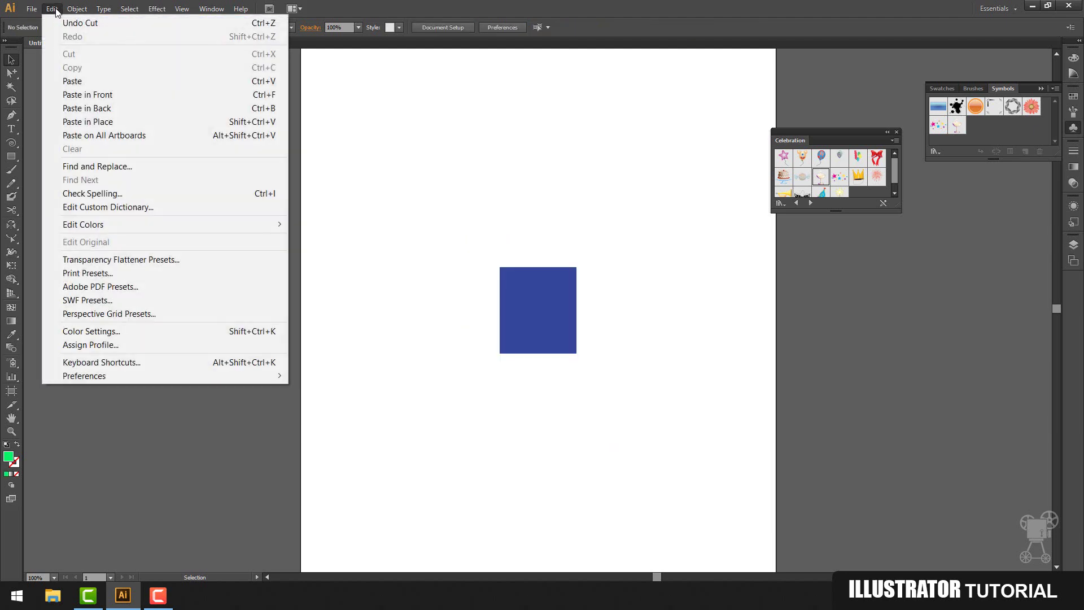
{"action": "left_click", "coordinate": [456, 252]}
{"action": "left_click", "coordinate": [52, 9]}
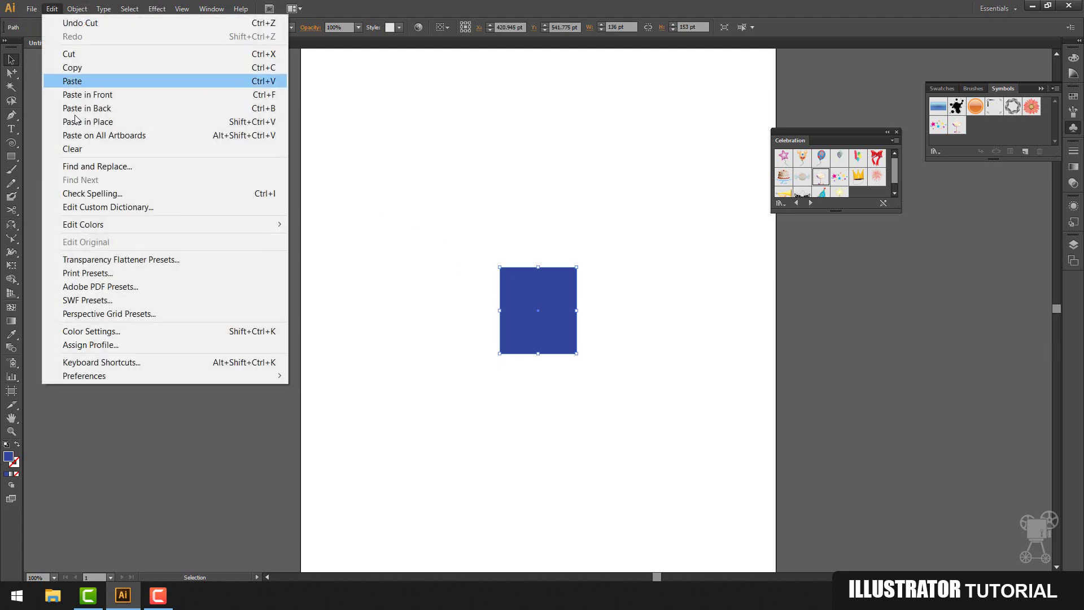
{"action": "left_click", "coordinate": [86, 107]}
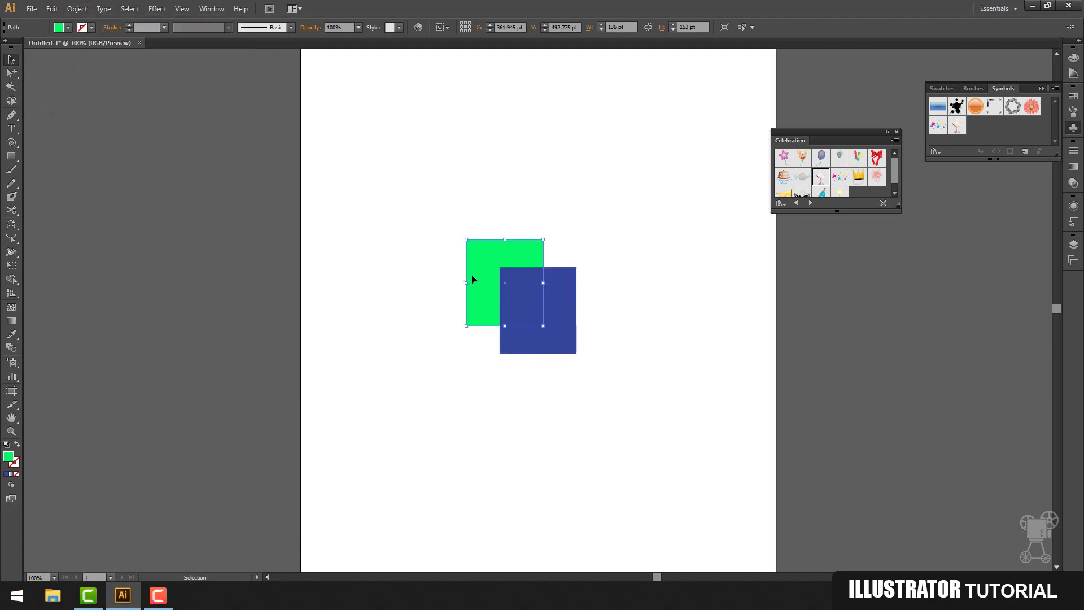
Step: Cut the green rectangle again and restore it with Paste in Place
{"action": "left_click", "coordinate": [51, 8]}
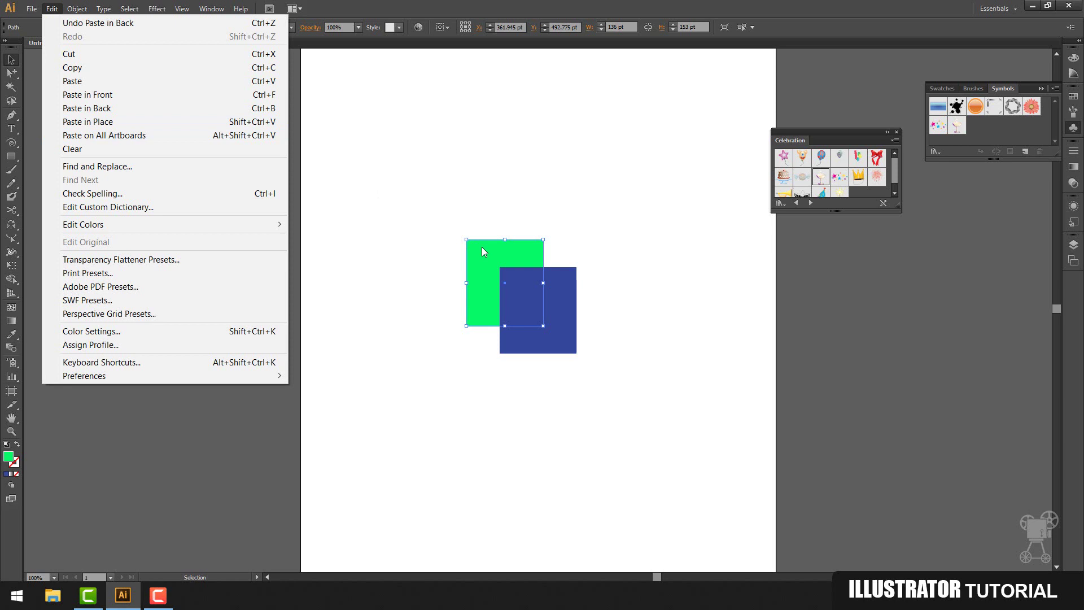
{"action": "left_click", "coordinate": [96, 53]}
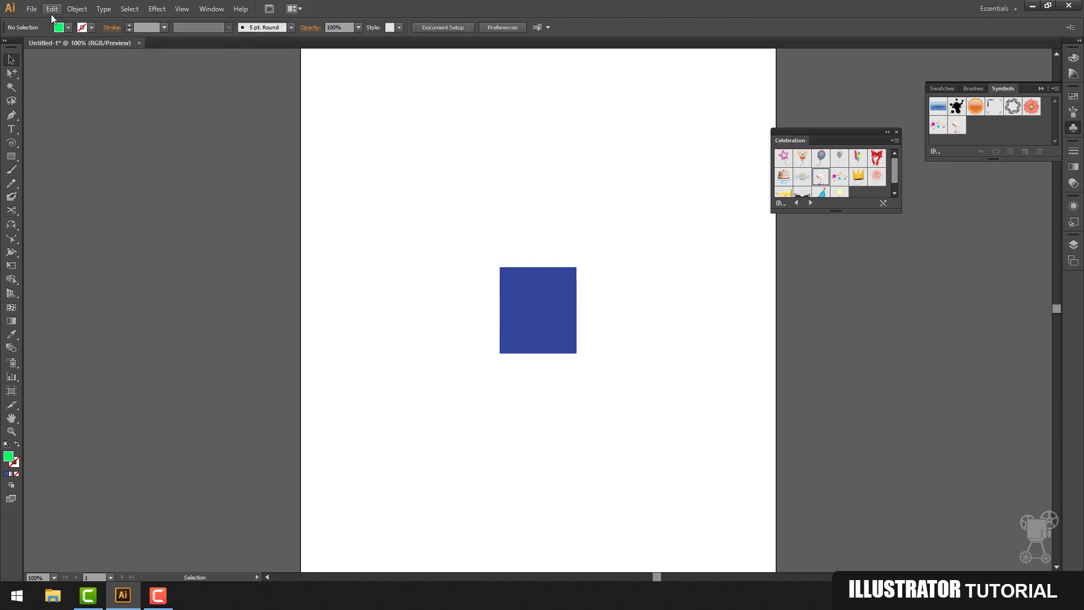
{"action": "left_click", "coordinate": [52, 8]}
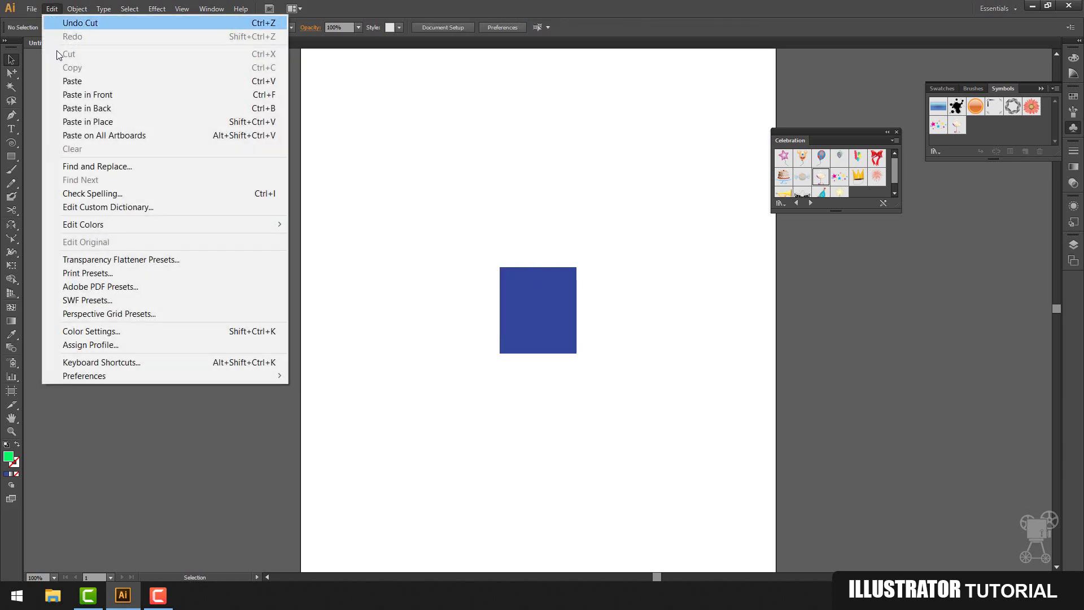
{"action": "left_click", "coordinate": [100, 123]}
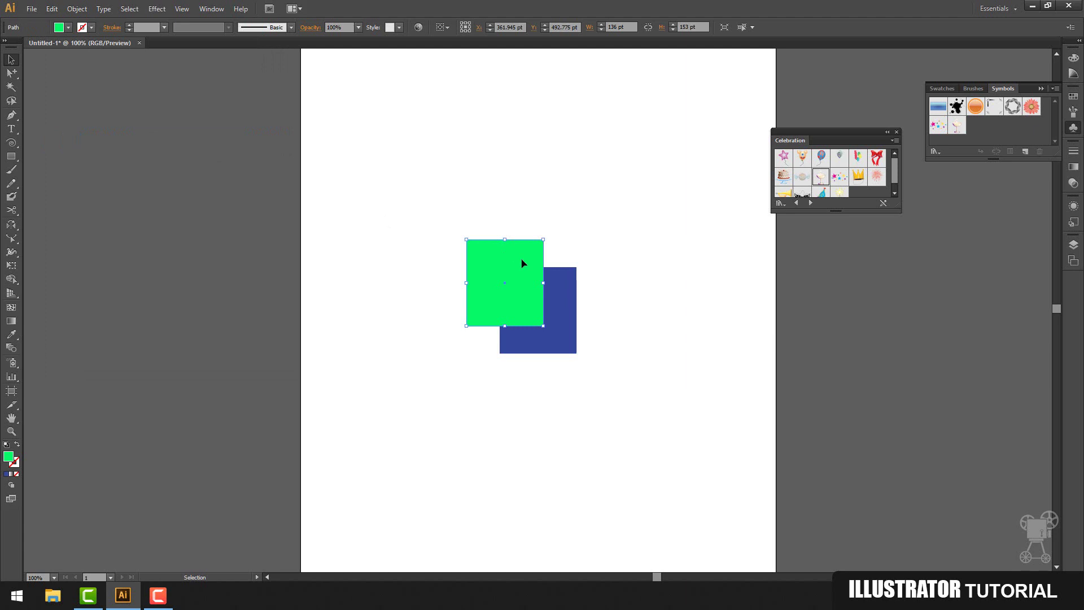
Step: Move the green rectangle to the upper-right area of the artboard and cut it
{"action": "left_click", "coordinate": [52, 9]}
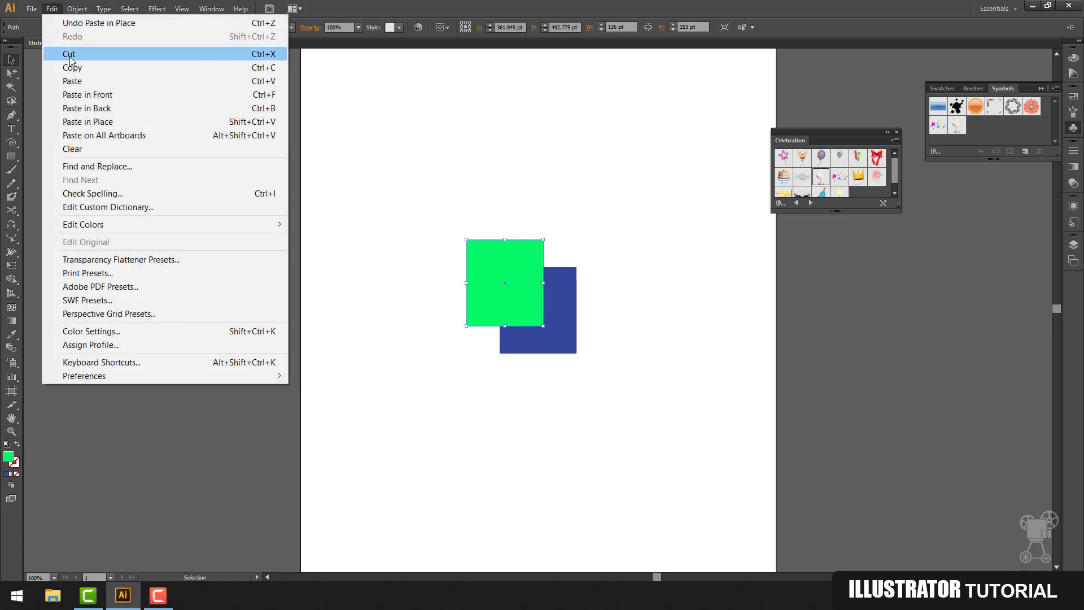
{"action": "left_click_drag", "start_coordinate": [499, 272], "coordinate": [677, 123]}
{"action": "left_click", "coordinate": [52, 9]}
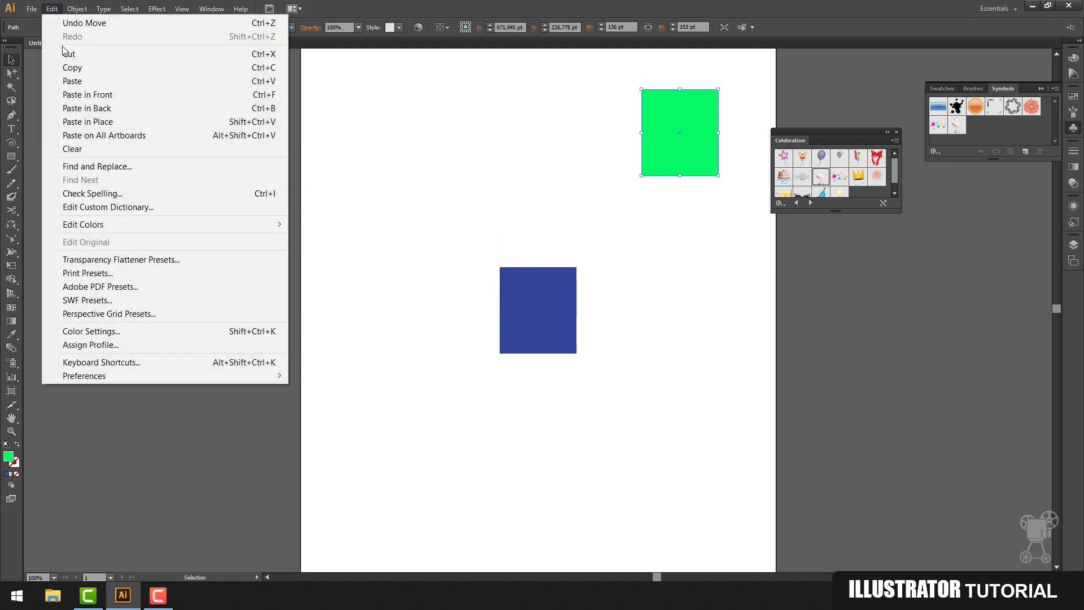
{"action": "left_click", "coordinate": [64, 53]}
Step: Try a regular paste of the cut green rectangle, and undo it
{"action": "left_click", "coordinate": [53, 12]}
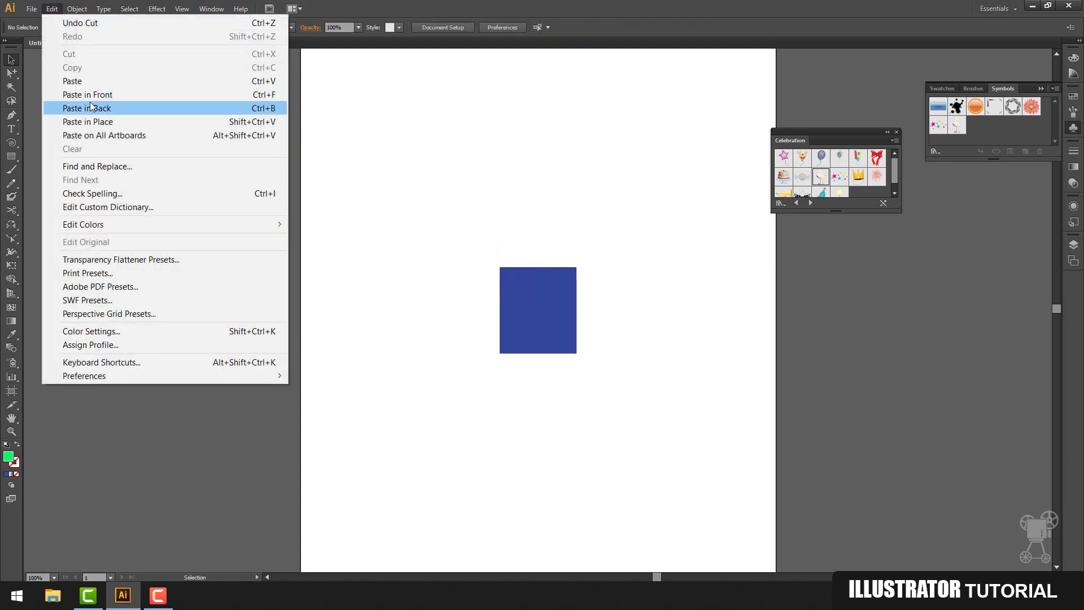
{"action": "left_click", "coordinate": [81, 84]}
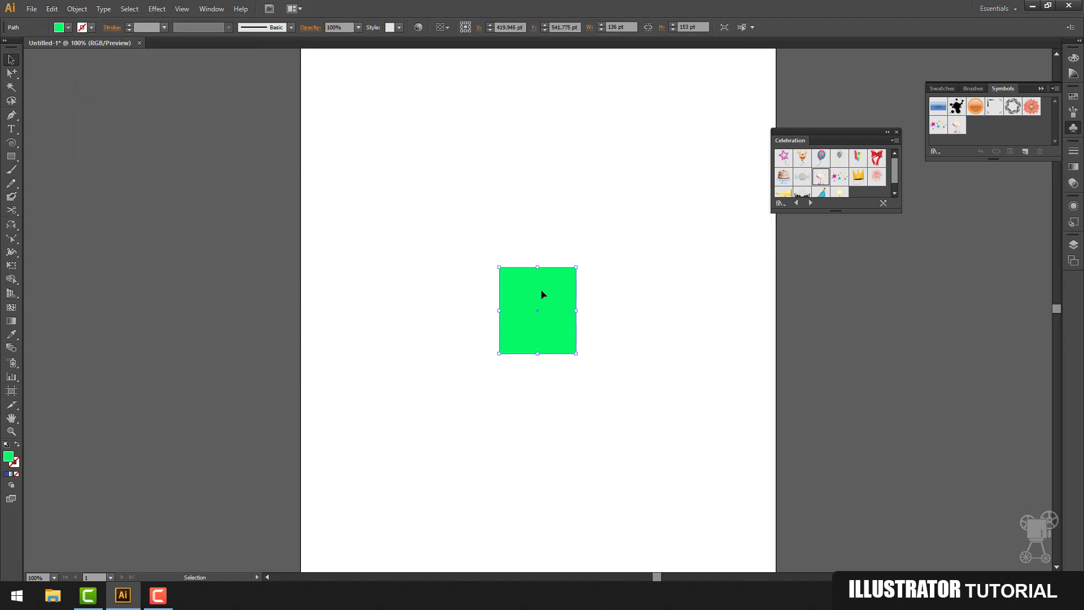
{"action": "key", "text": "ctrl+z"}
Step: Paste the green rectangle in place at its original position, and remove it with Clear
{"action": "left_click", "coordinate": [54, 10]}
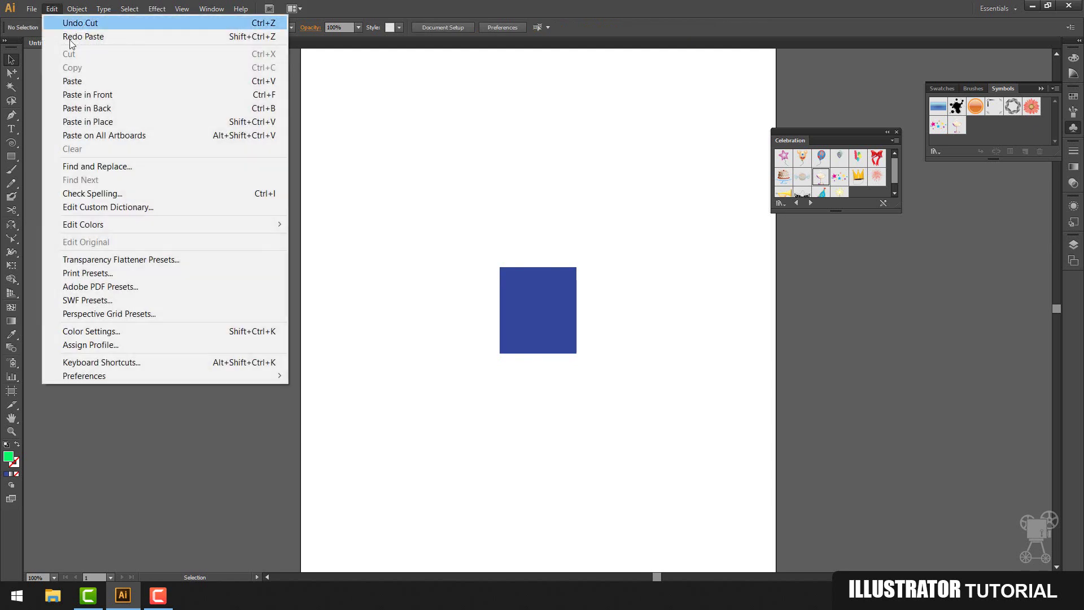
{"action": "left_click", "coordinate": [103, 122]}
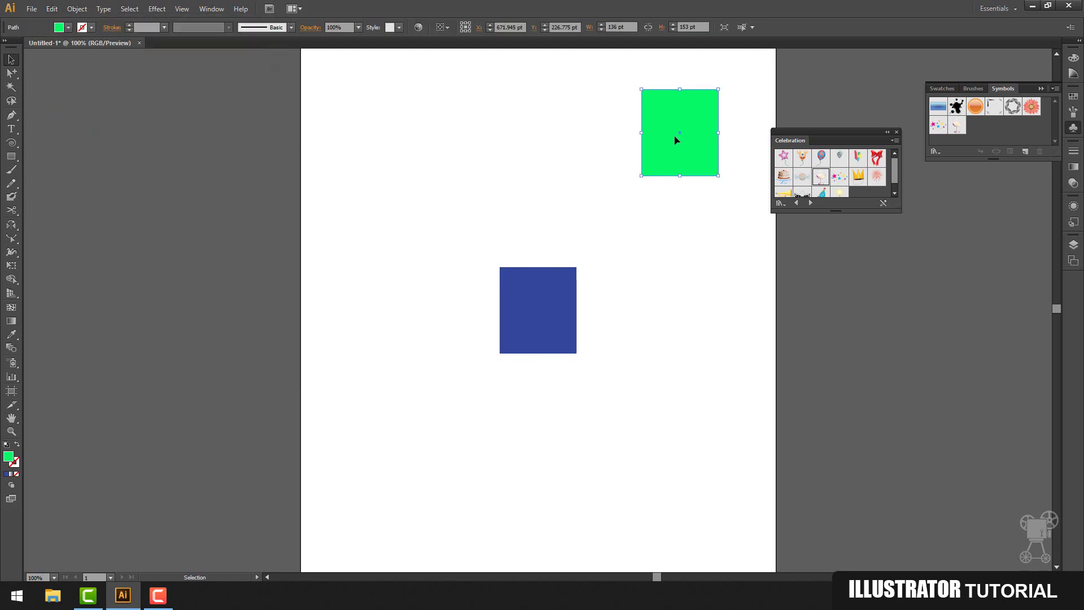
{"action": "left_click", "coordinate": [52, 9]}
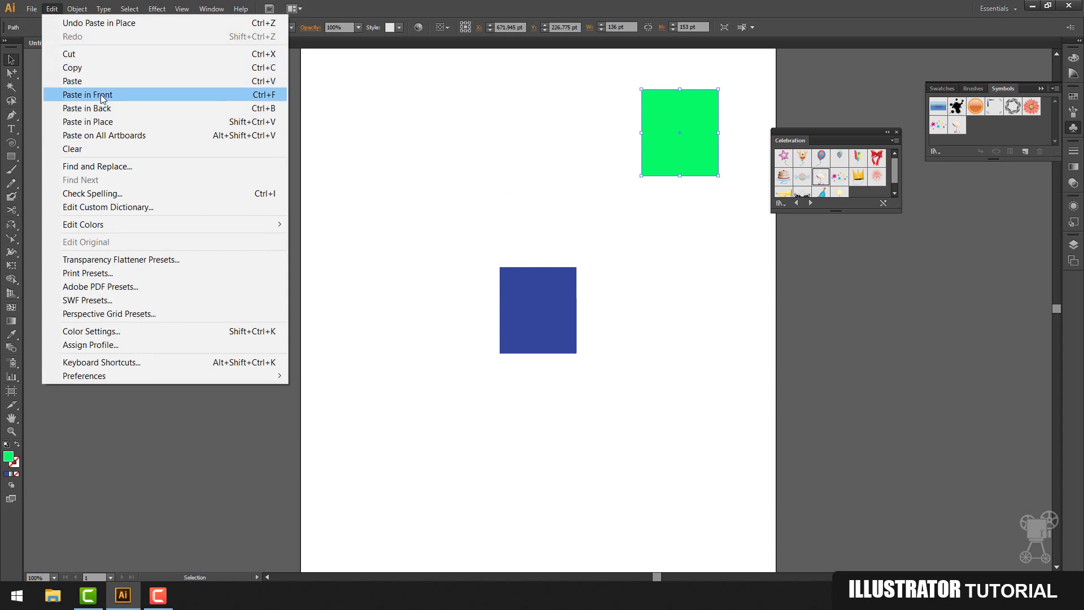
{"action": "left_click", "coordinate": [91, 149]}
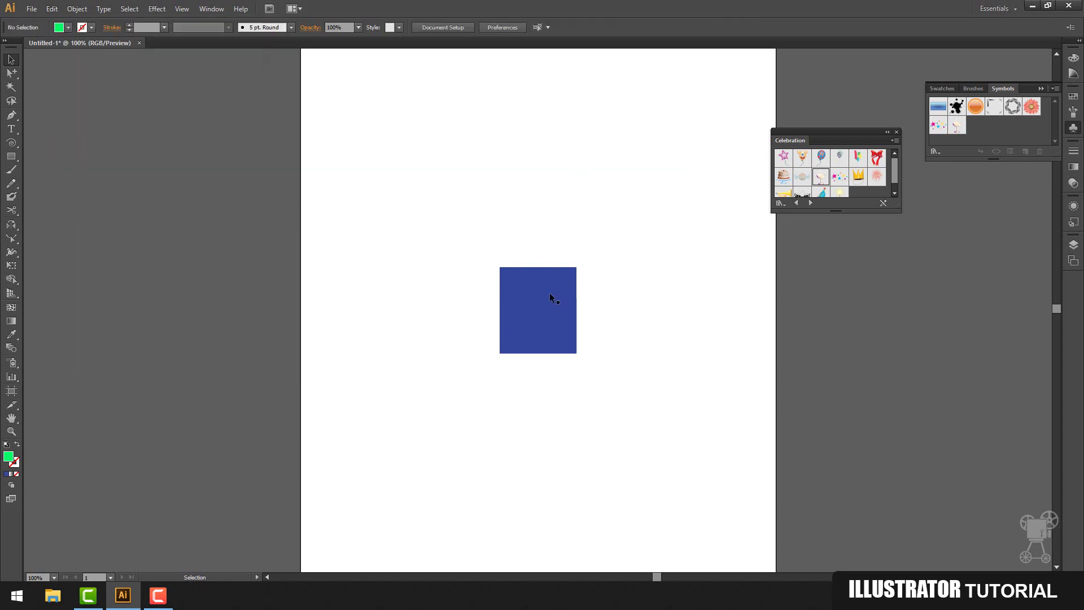
Step: Move the blue rectangle to the upper-left area of the artboard and duplicate it horizontally to its right with a small gap
{"action": "left_click_drag", "start_coordinate": [551, 295], "coordinate": [425, 193]}
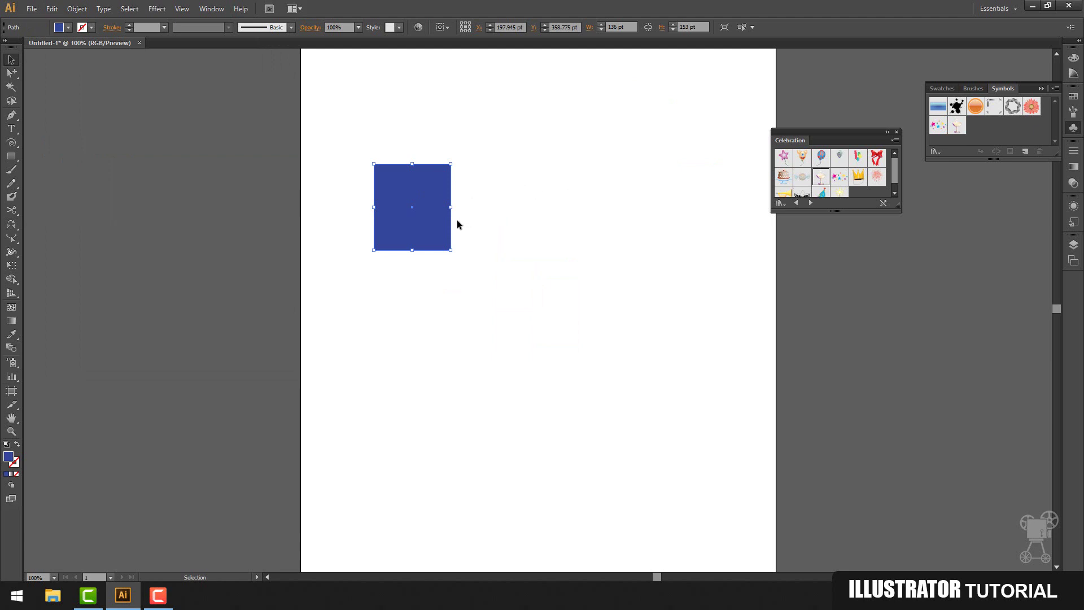
{"action": "left_click_drag", "start_coordinate": [433, 208], "coordinate": [520, 197]}
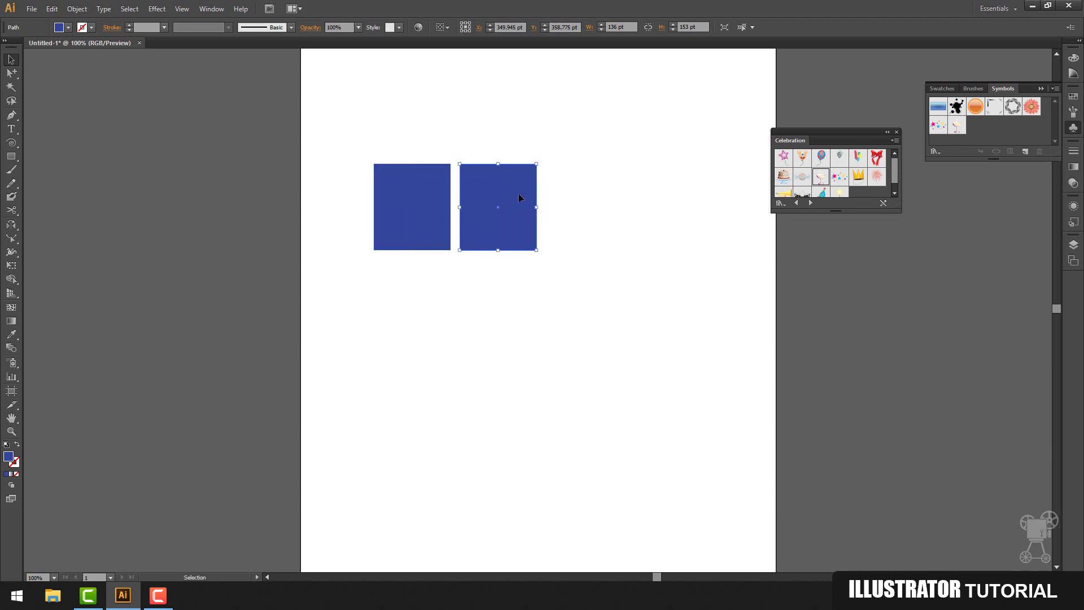
Step: Repeat the duplication four times to extend the row to six evenly spaced rectangles
{"action": "key", "text": "ctrl"}
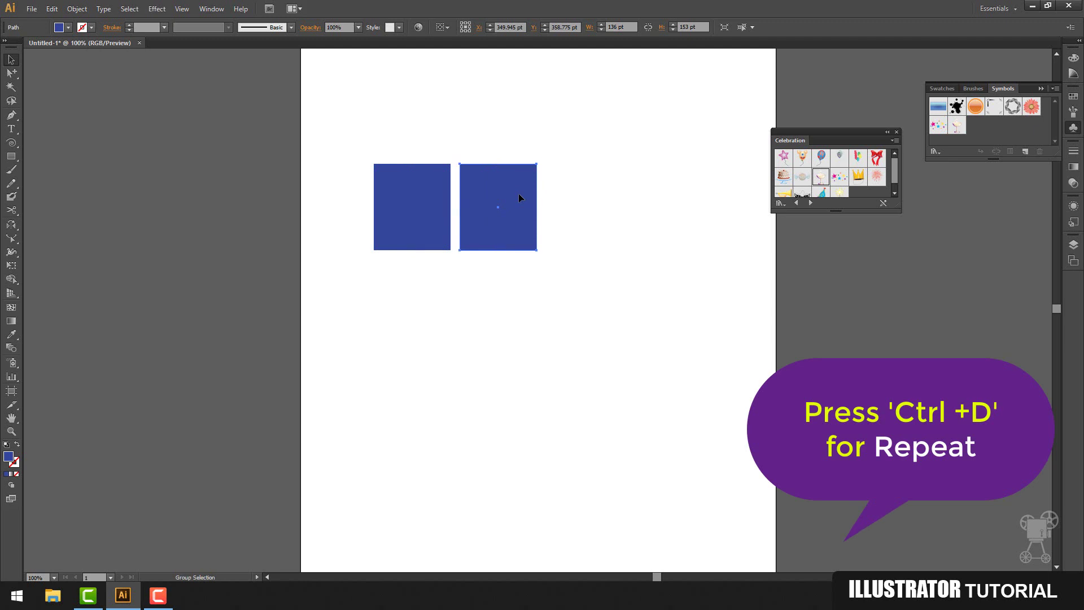
{"action": "key", "text": "ctrl+d"}
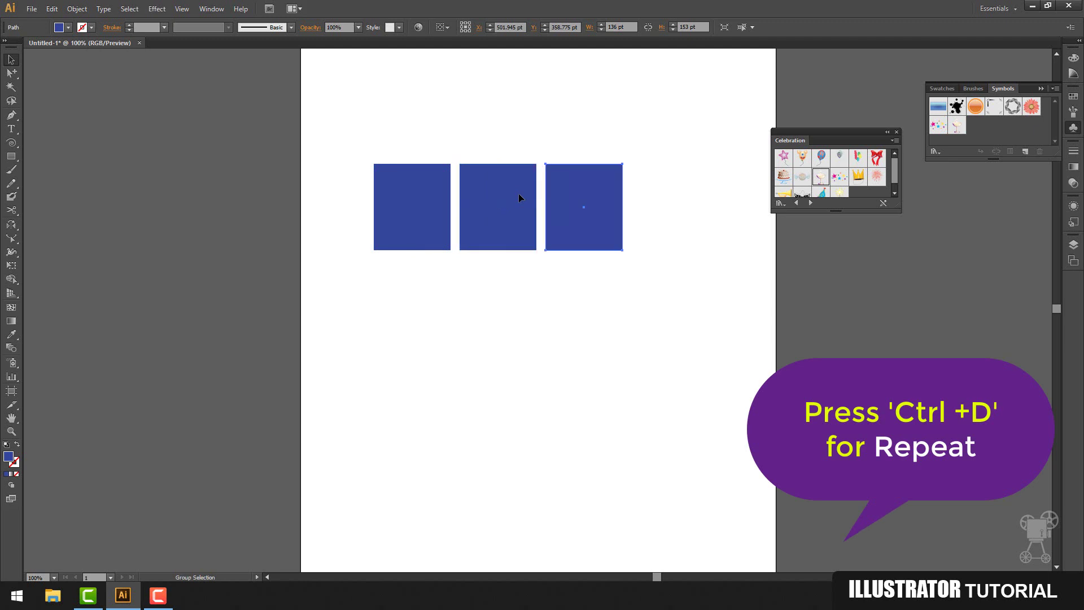
{"action": "key", "text": "ctrl+d"}
{"action": "key", "text": "ctrl+d"}
{"action": "key", "text": "ctrl+d"}
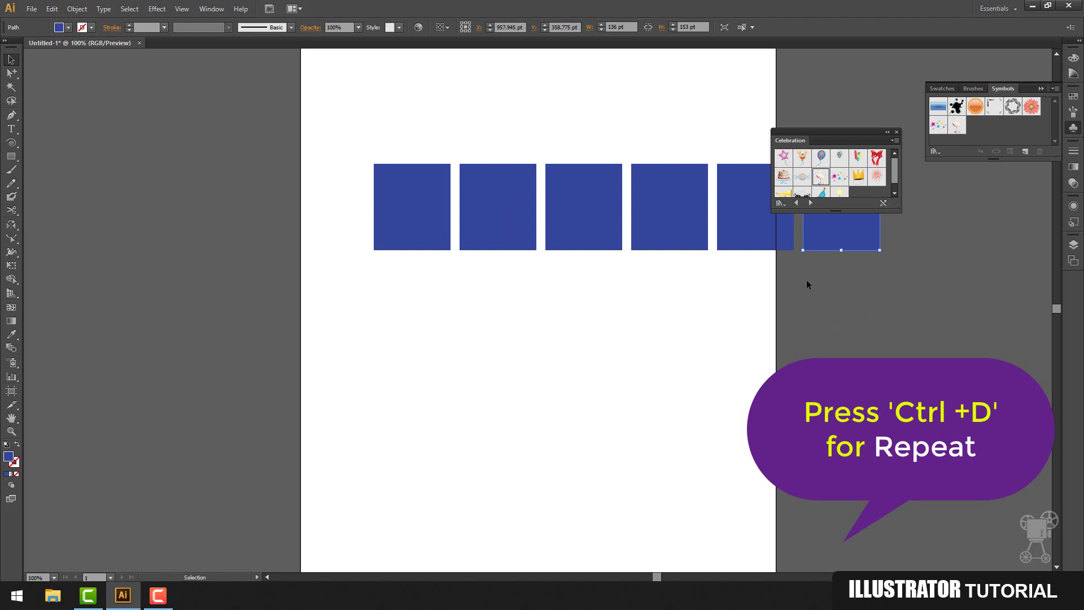
Step: Delete all the duplicated rectangles except the original one
{"action": "left_click_drag", "start_coordinate": [861, 311], "coordinate": [510, 173]}
{"action": "key", "text": "Delete"}
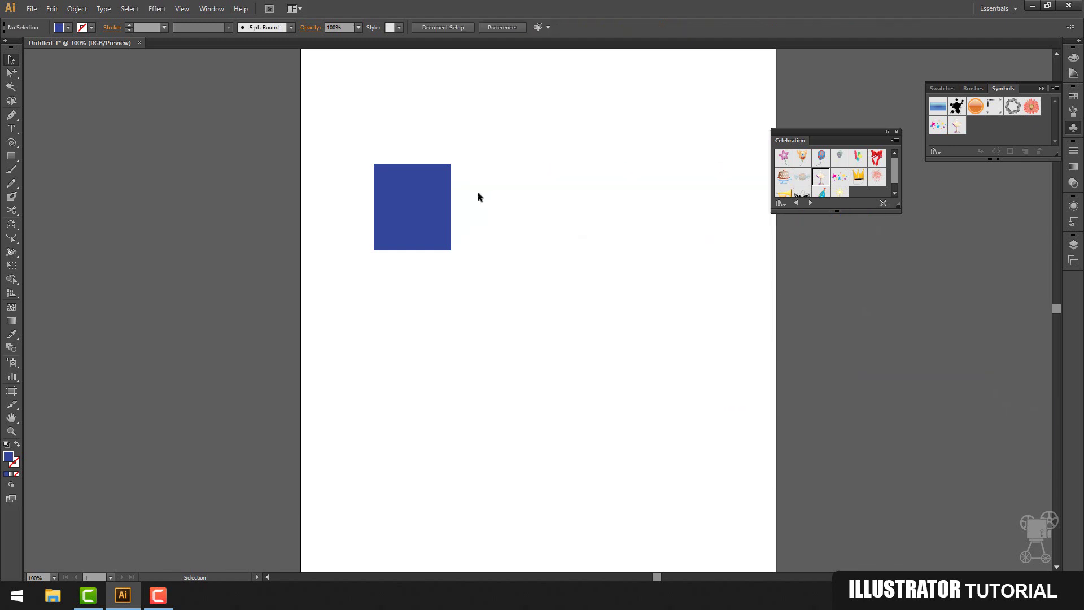
Step: Rotate the blue rectangle clockwise about its centre with the Rotate tool so it stands diagonally
{"action": "left_click", "coordinate": [401, 212]}
{"action": "left_click", "coordinate": [13, 225]}
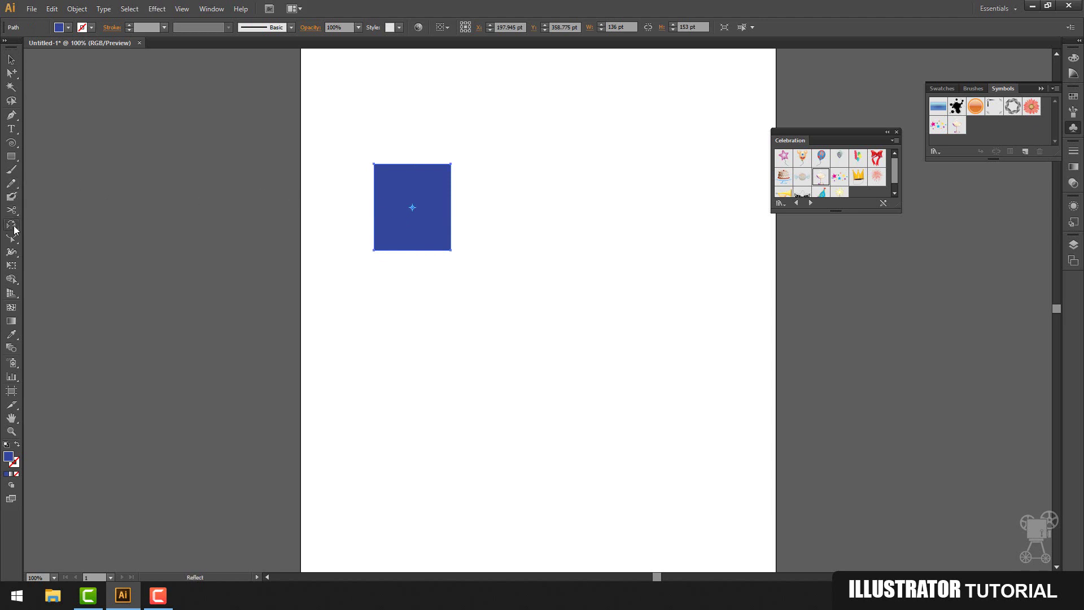
{"action": "left_click_drag", "start_coordinate": [15, 229], "coordinate": [47, 223]}
{"action": "left_click_drag", "start_coordinate": [432, 164], "coordinate": [471, 179]}
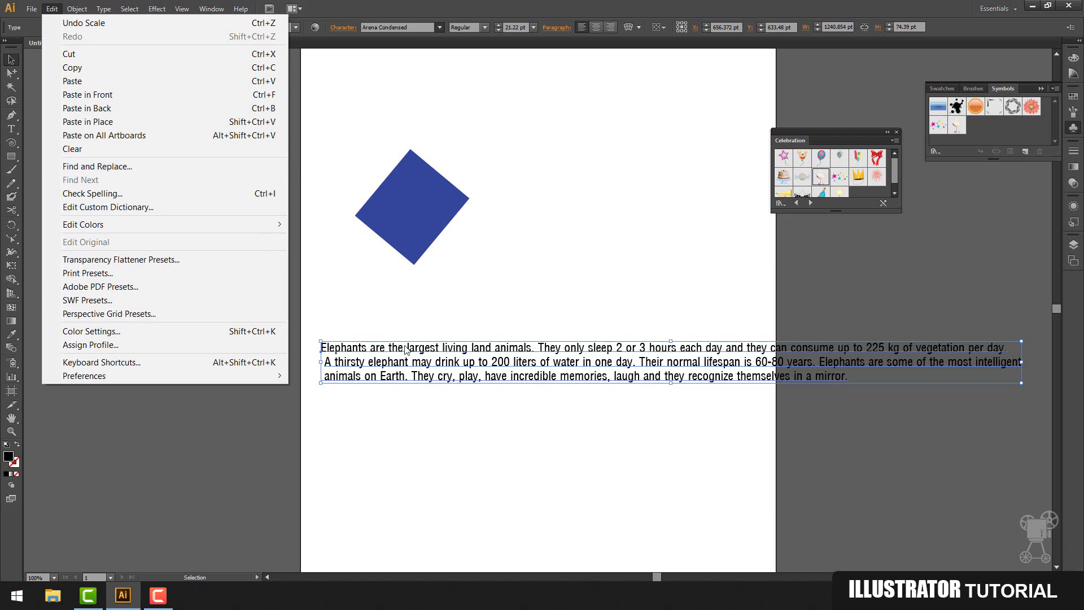
Step: Use Find and Replace to find "200 liters" in the elephant text
{"action": "left_click", "coordinate": [106, 167]}
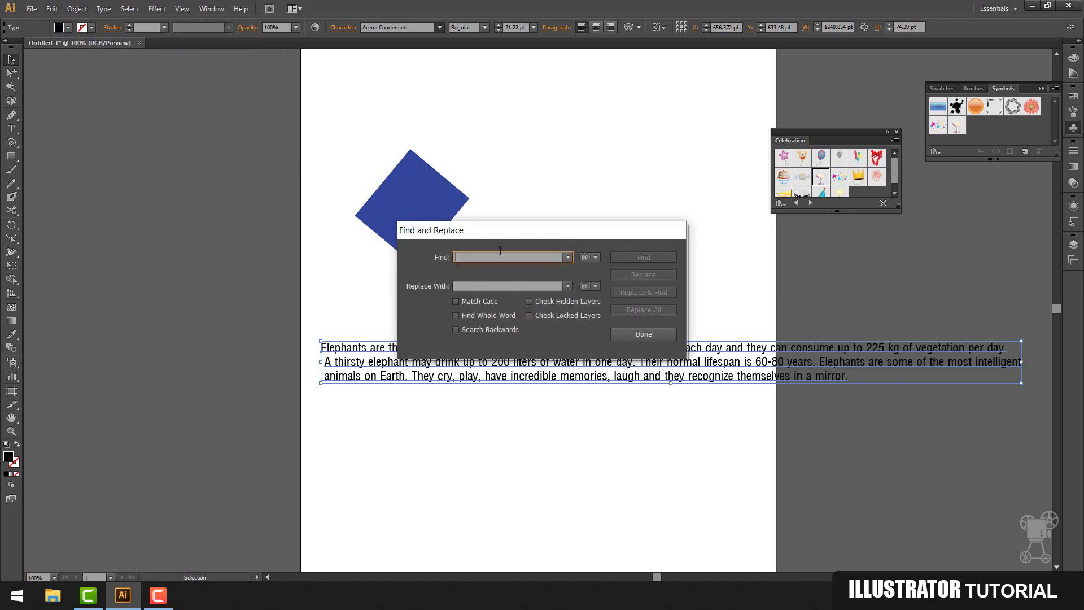
{"action": "left_click_drag", "start_coordinate": [514, 223], "coordinate": [562, 126]}
{"action": "type", "text": "20"}
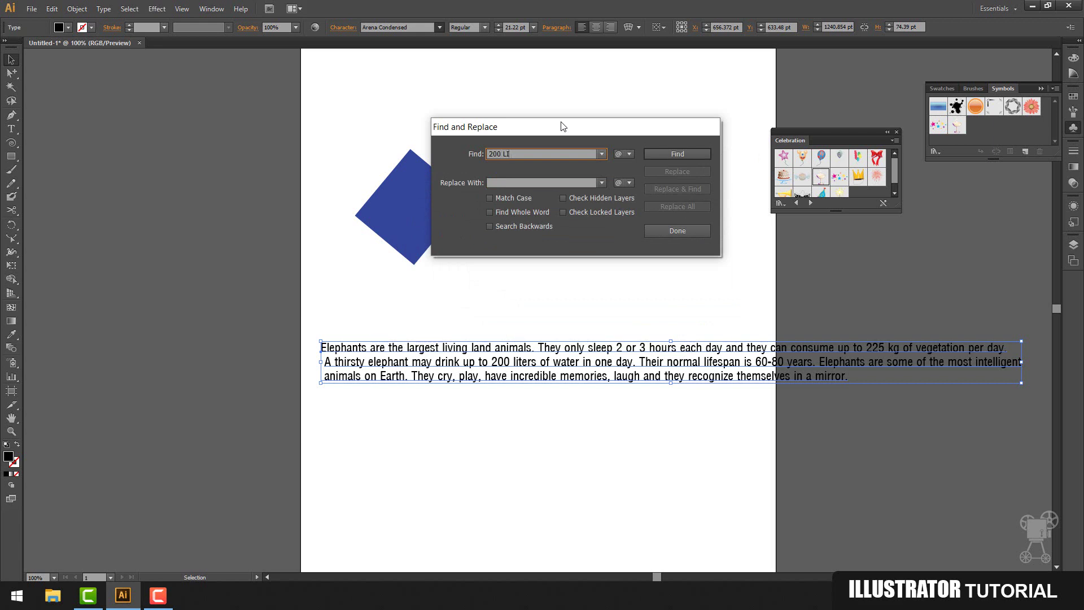
{"action": "type", "text": "0 litt"}
{"action": "type", "text": "rs"}
{"action": "left_click", "coordinate": [676, 153]}
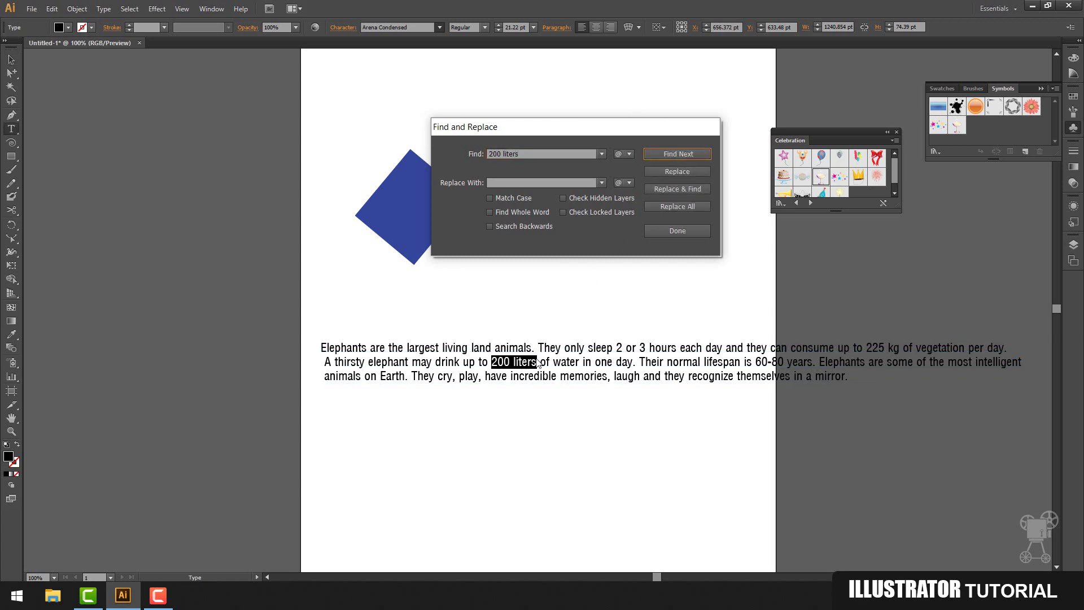
Step: Replace the found text with "300 liters" and close Find and Replace
{"action": "left_click", "coordinate": [510, 183]}
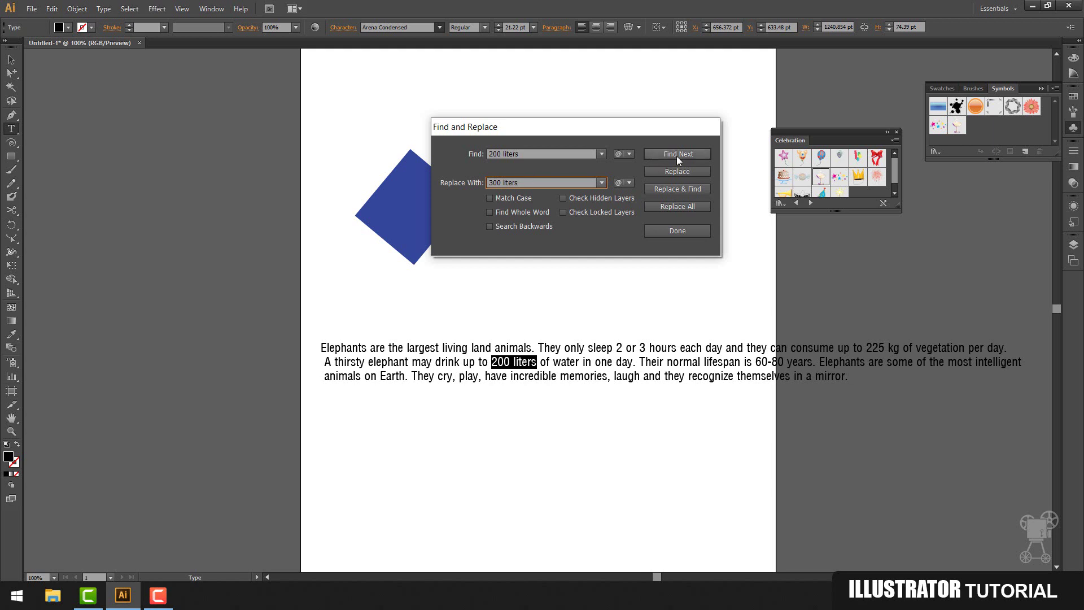
{"action": "left_click", "coordinate": [679, 171]}
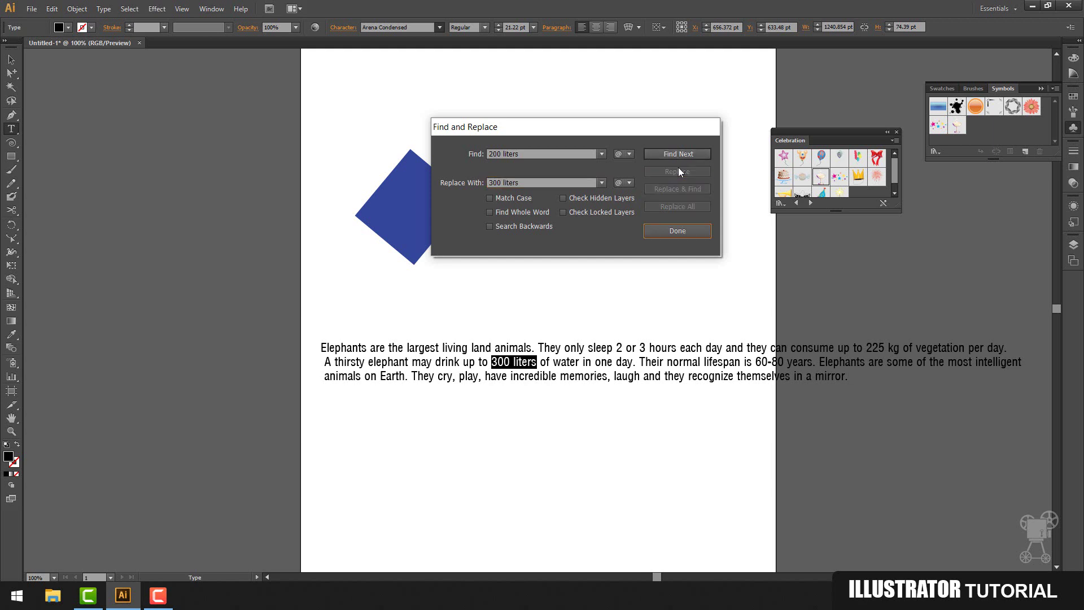
{"action": "left_click", "coordinate": [677, 231]}
Step: Examine the tool entries in the Keyboard Shortcuts dialog and leave it without changes
{"action": "left_click", "coordinate": [52, 9]}
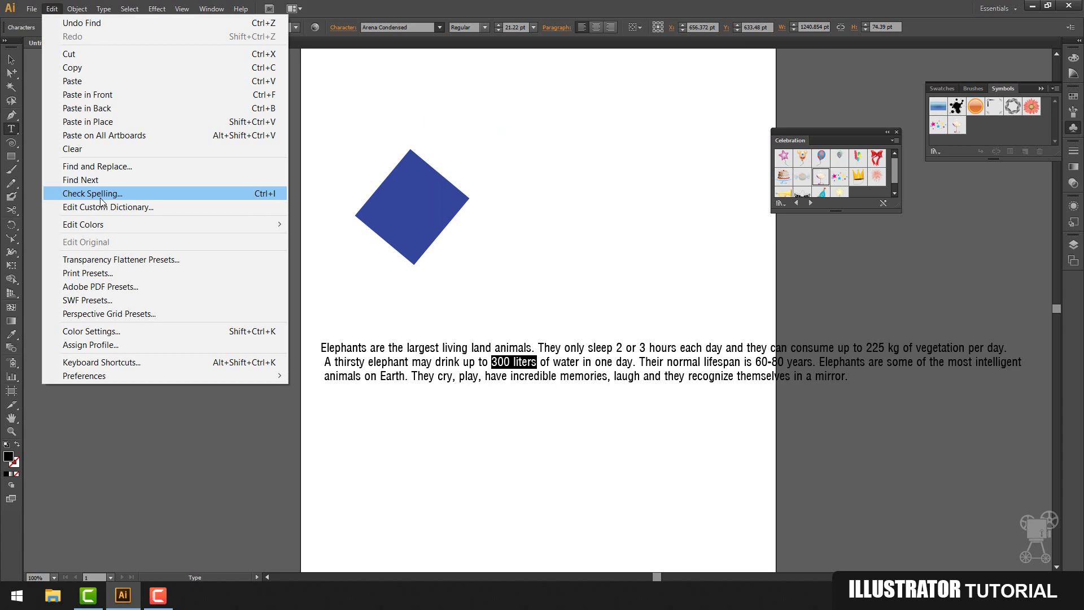
{"action": "left_click", "coordinate": [184, 362]}
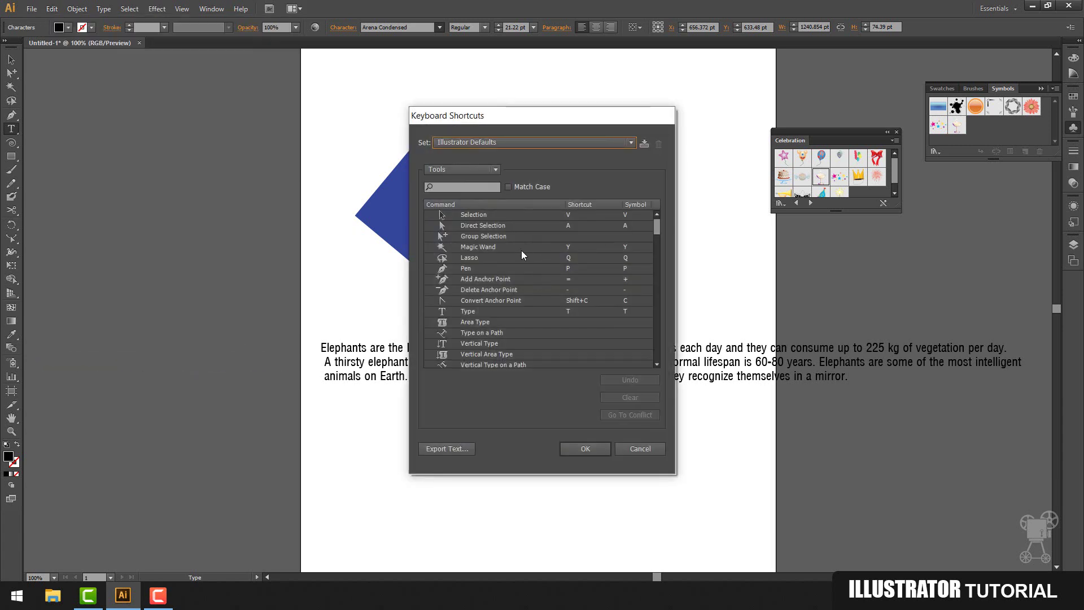
{"action": "left_click", "coordinate": [508, 216]}
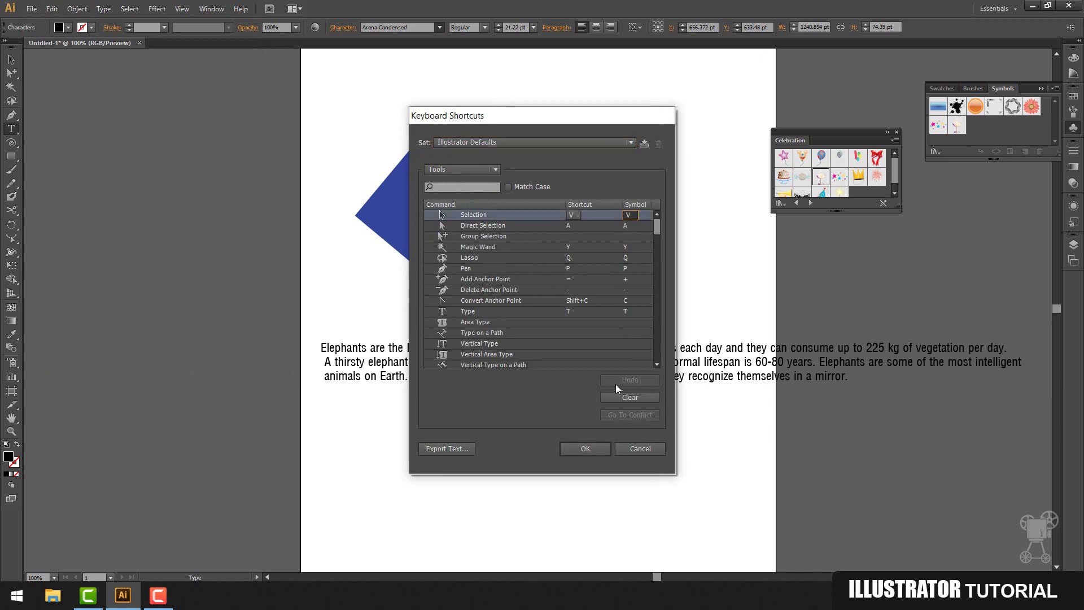
{"action": "left_click", "coordinate": [638, 452]}
Step: Select the rotated blue rectangle and enlarge it to about 364 by 372 pt overall
{"action": "left_click", "coordinate": [77, 8]}
{"action": "mouse_move", "coordinate": [91, 27]}
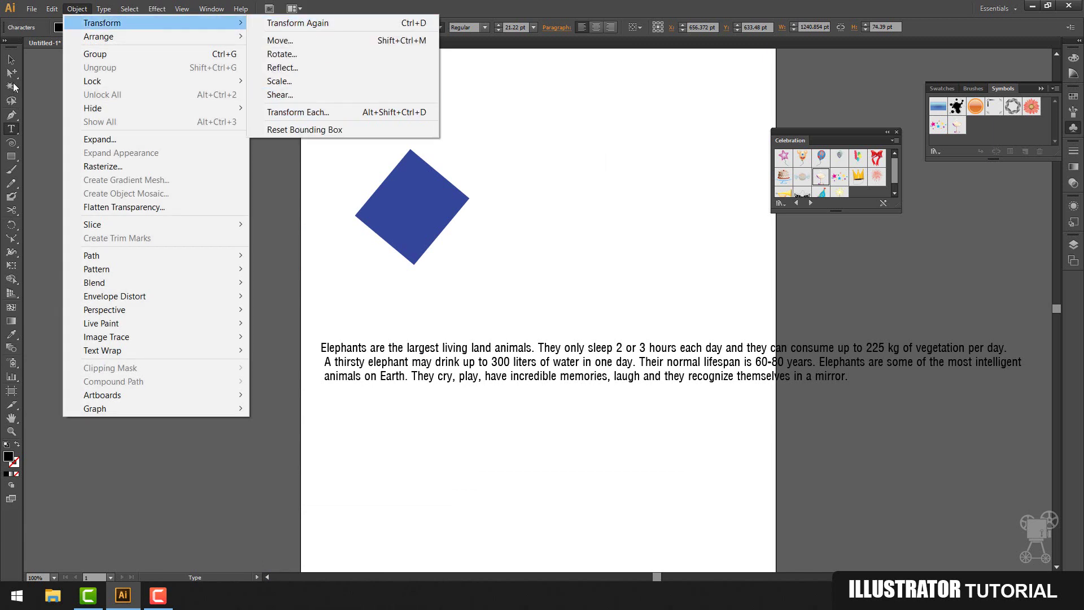
{"action": "key", "text": "Escape"}
{"action": "key", "text": "v"}
{"action": "left_click", "coordinate": [436, 213]}
{"action": "left_click_drag", "start_coordinate": [452, 202], "coordinate": [536, 195]}
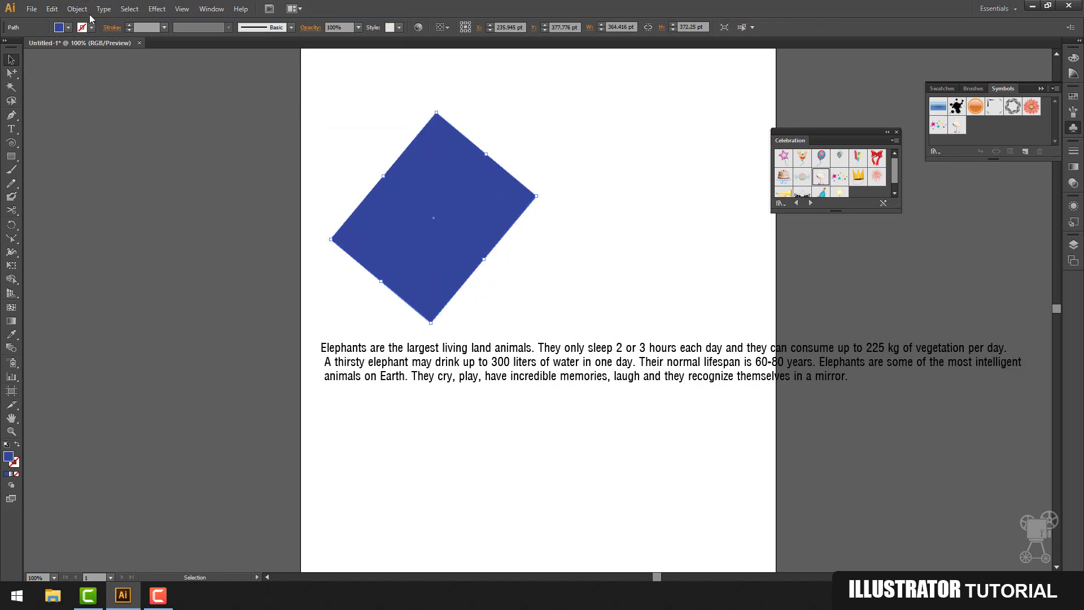
Step: Repeat the scaling of the blue rectangle with Transform Again, and undo it
{"action": "left_click", "coordinate": [77, 9]}
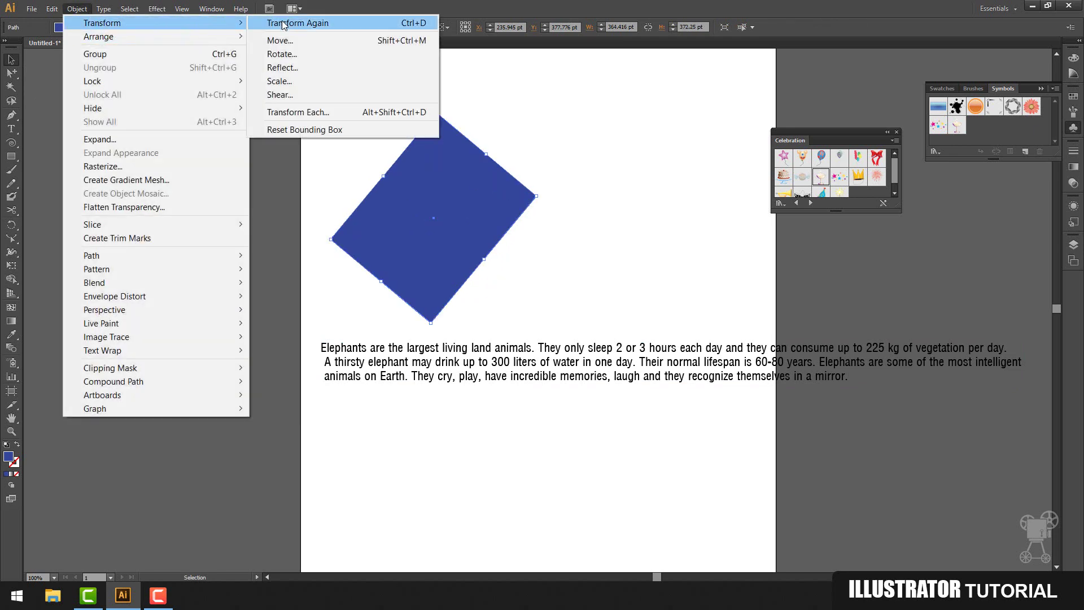
{"action": "left_click", "coordinate": [284, 23]}
{"action": "key", "text": "ctrl+z"}
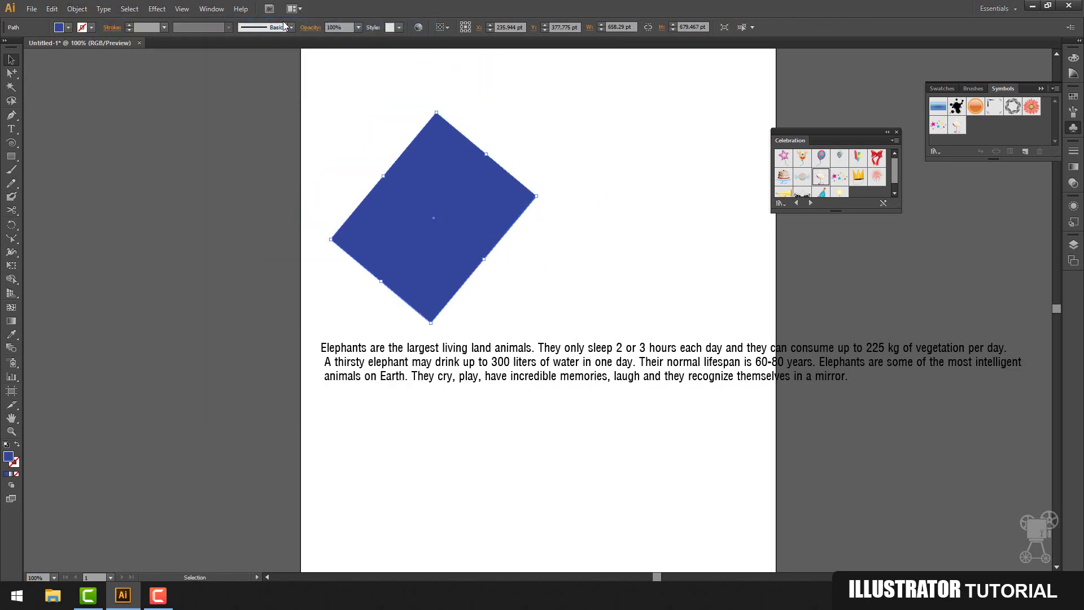
Step: Move the blue rectangle by 45 pt horizontally and 18 pt vertically with the Move command
{"action": "left_click", "coordinate": [103, 9]}
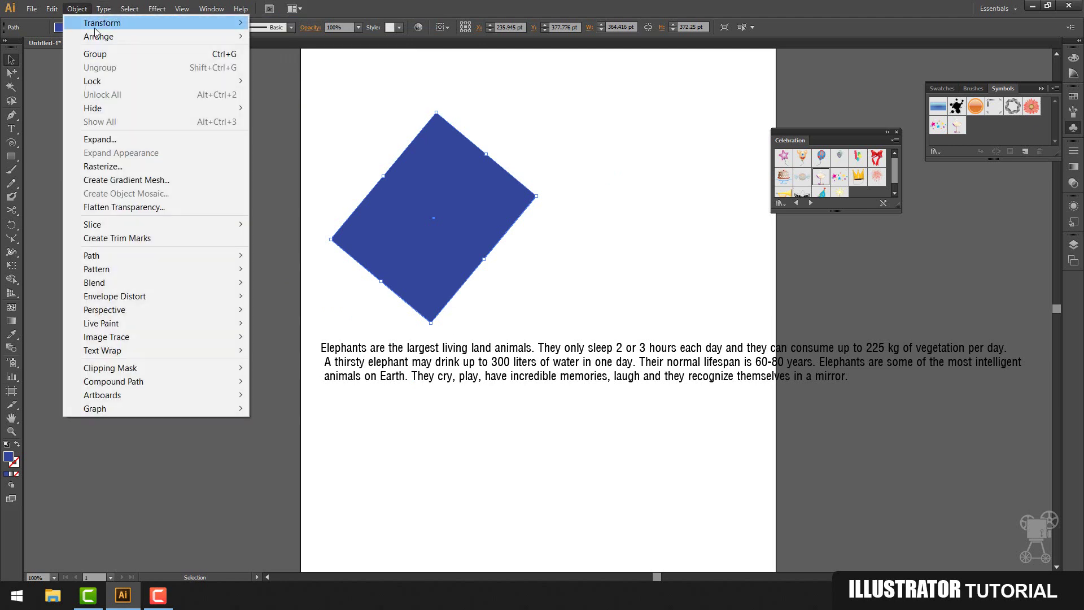
{"action": "left_click", "coordinate": [78, 9]}
{"action": "left_click", "coordinate": [89, 9]}
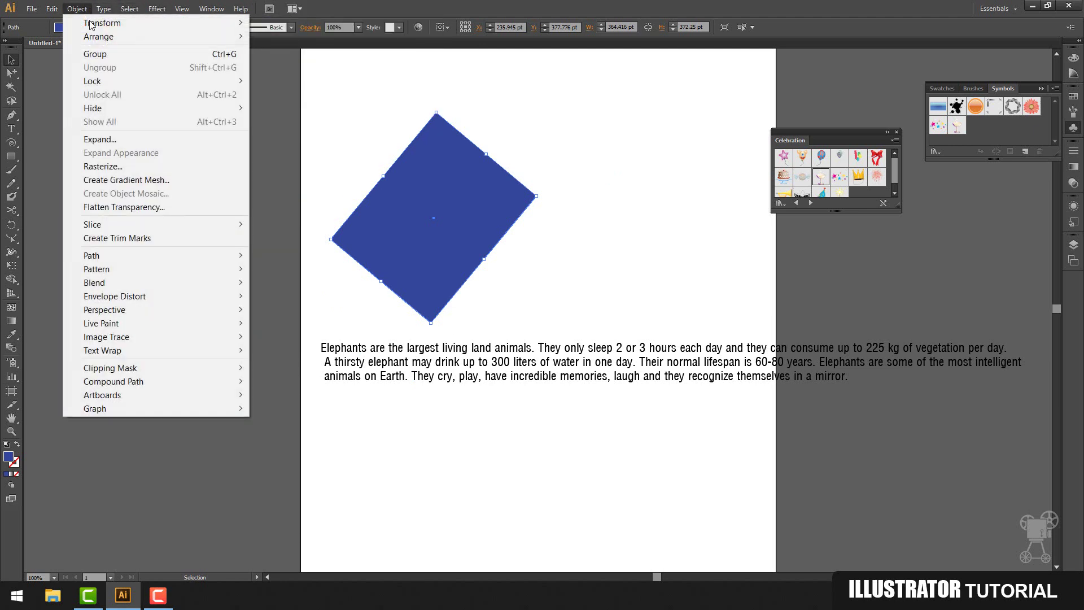
{"action": "mouse_move", "coordinate": [113, 22]}
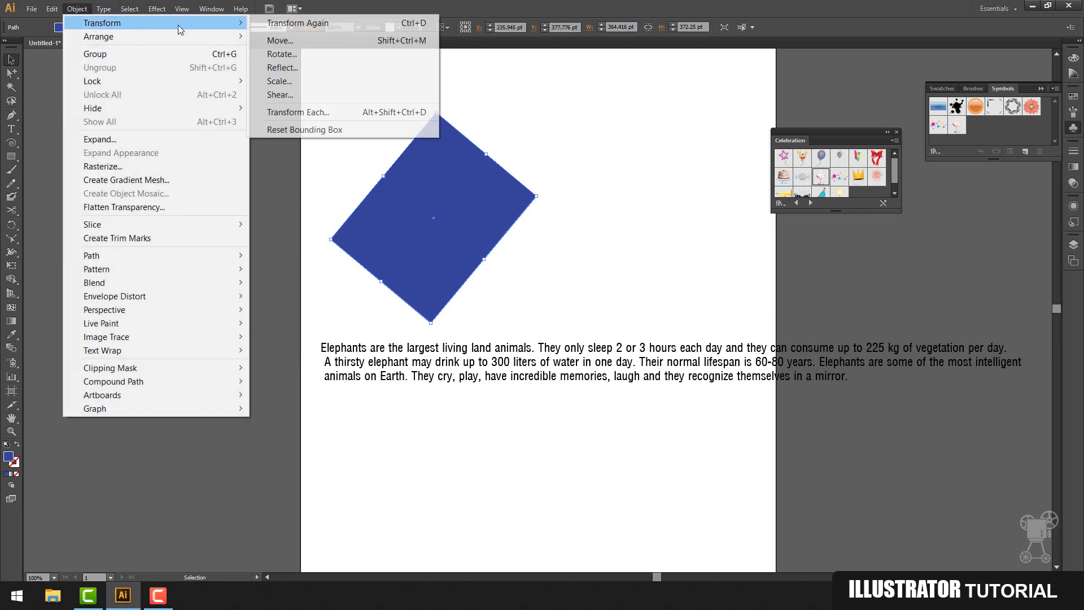
{"action": "left_click", "coordinate": [320, 38]}
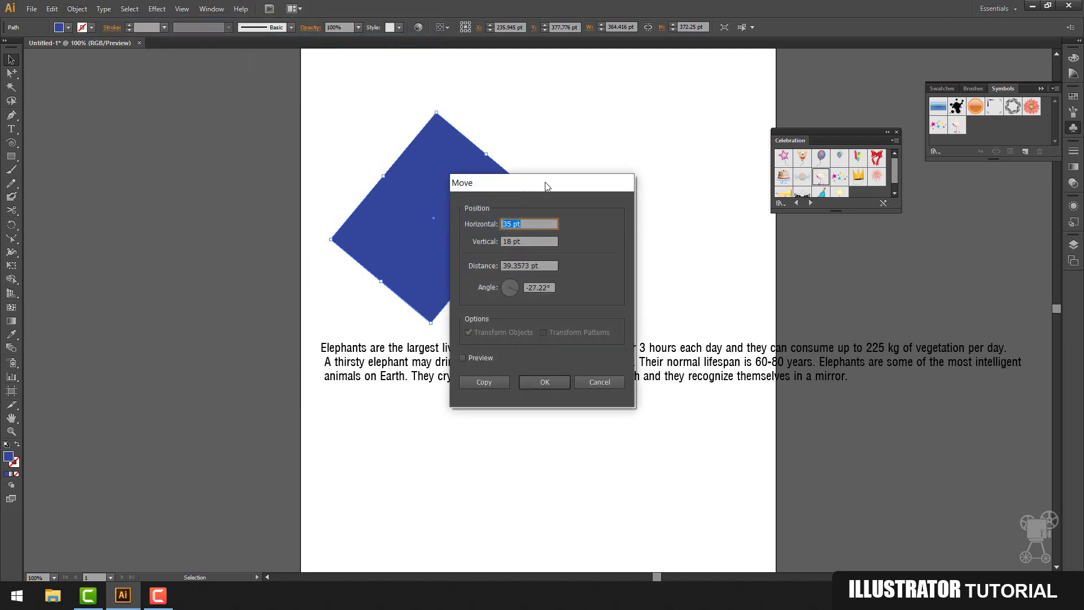
{"action": "left_click_drag", "start_coordinate": [546, 185], "coordinate": [680, 158]}
{"action": "type", "text": "45"}
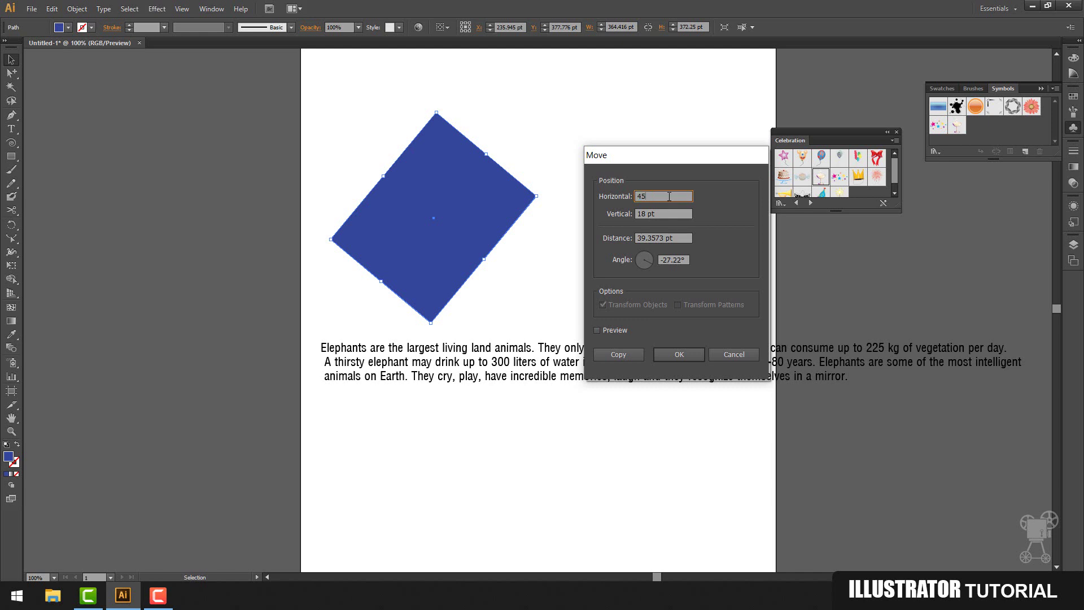
{"action": "left_click", "coordinate": [679, 354]}
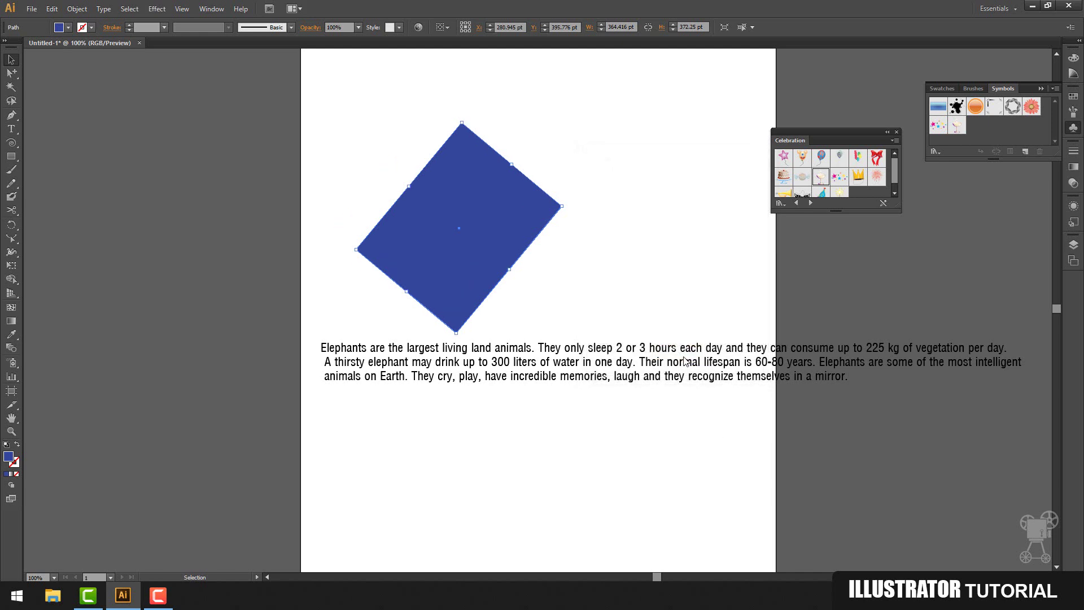
{"action": "left_click", "coordinate": [87, 8]}
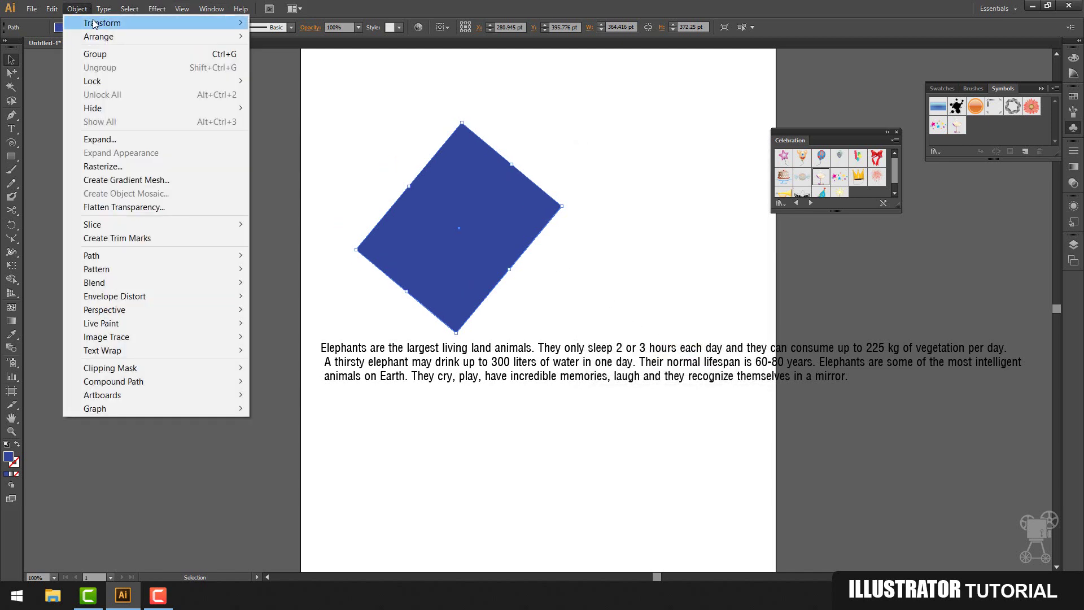
{"action": "mouse_move", "coordinate": [203, 22]}
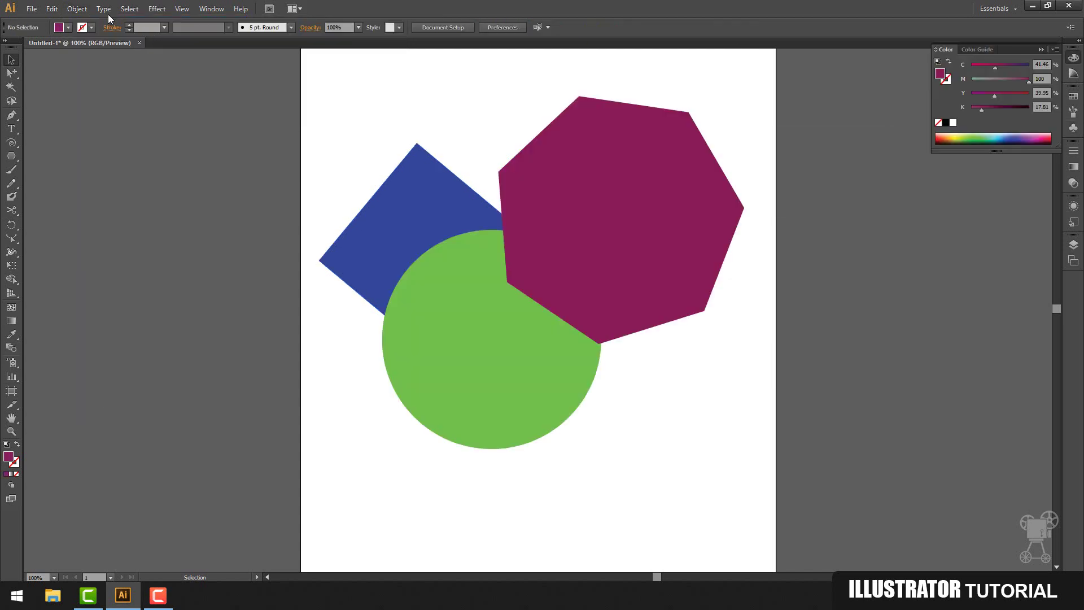
Step: Bring the blue rectangle to the front of the circle and the heptagon, and undo it
{"action": "left_click", "coordinate": [77, 8]}
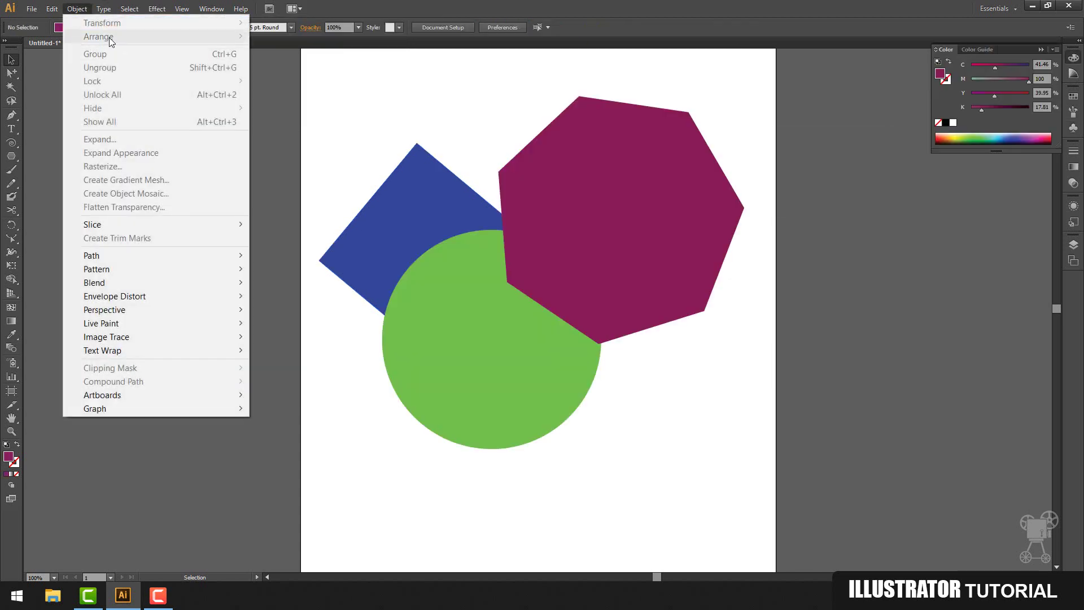
{"action": "left_click", "coordinate": [421, 202]}
{"action": "left_click", "coordinate": [76, 9]}
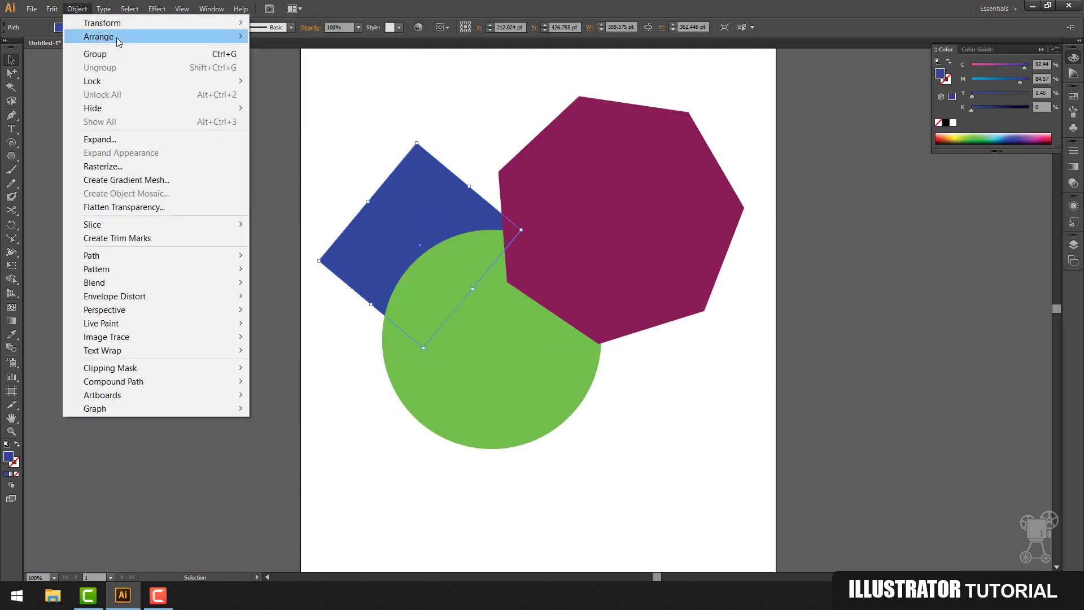
{"action": "mouse_move", "coordinate": [129, 40]}
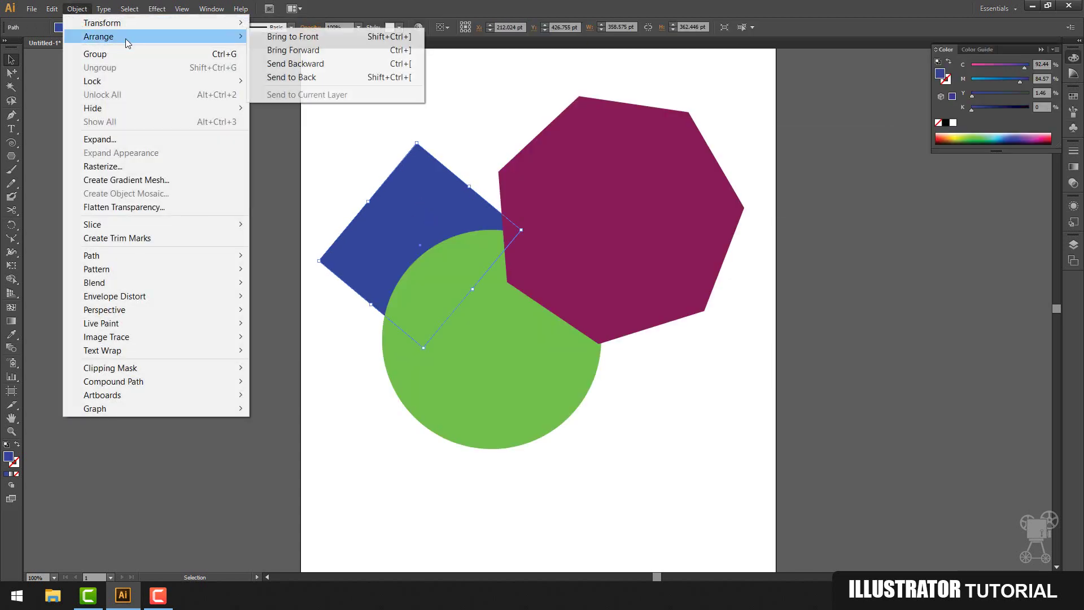
{"action": "left_click", "coordinate": [293, 38]}
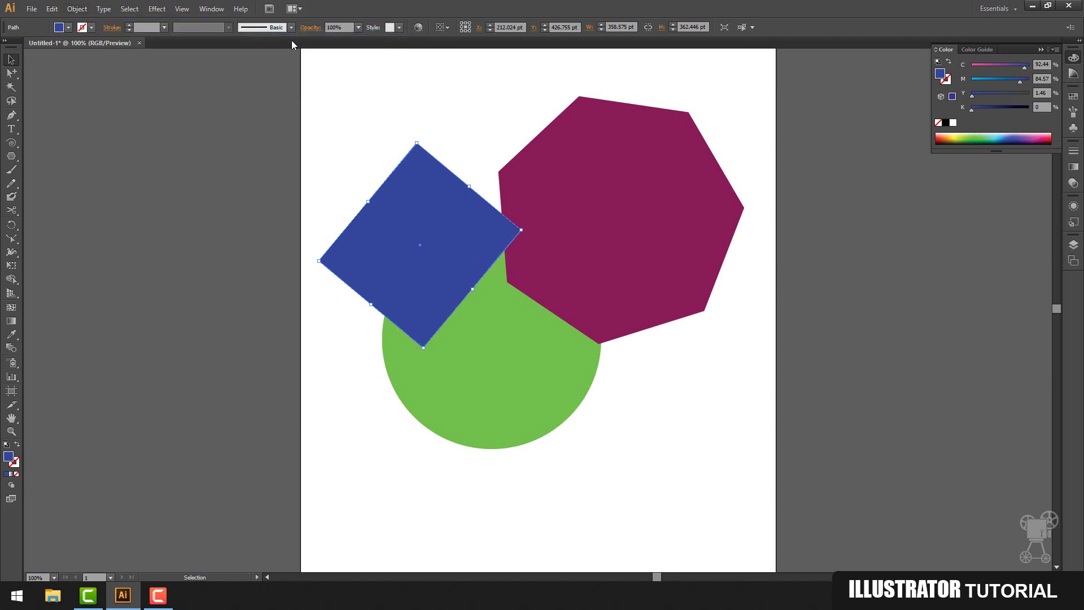
{"action": "key", "text": "ctrl+z"}
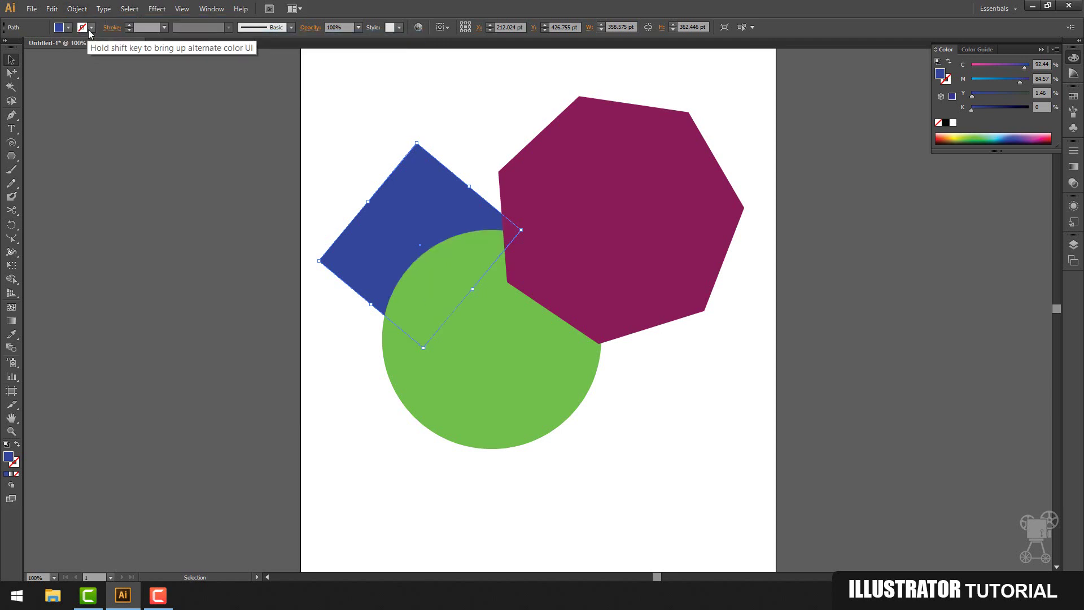
Step: Bring the blue rectangle forward one level, above the green circle only, and undo it
{"action": "left_click", "coordinate": [77, 9]}
{"action": "mouse_move", "coordinate": [122, 37]}
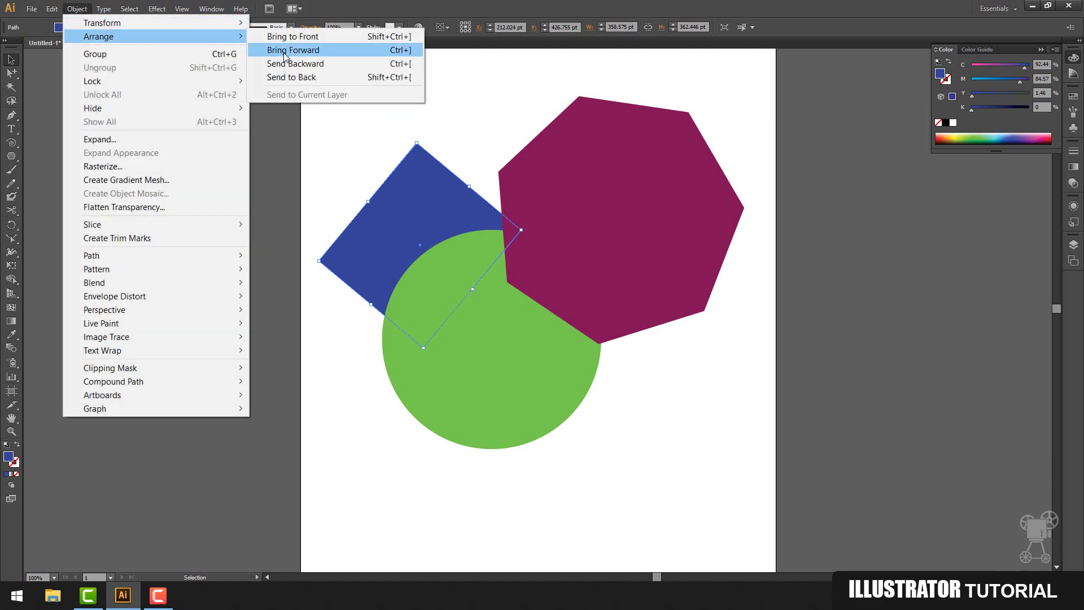
{"action": "left_click", "coordinate": [285, 52]}
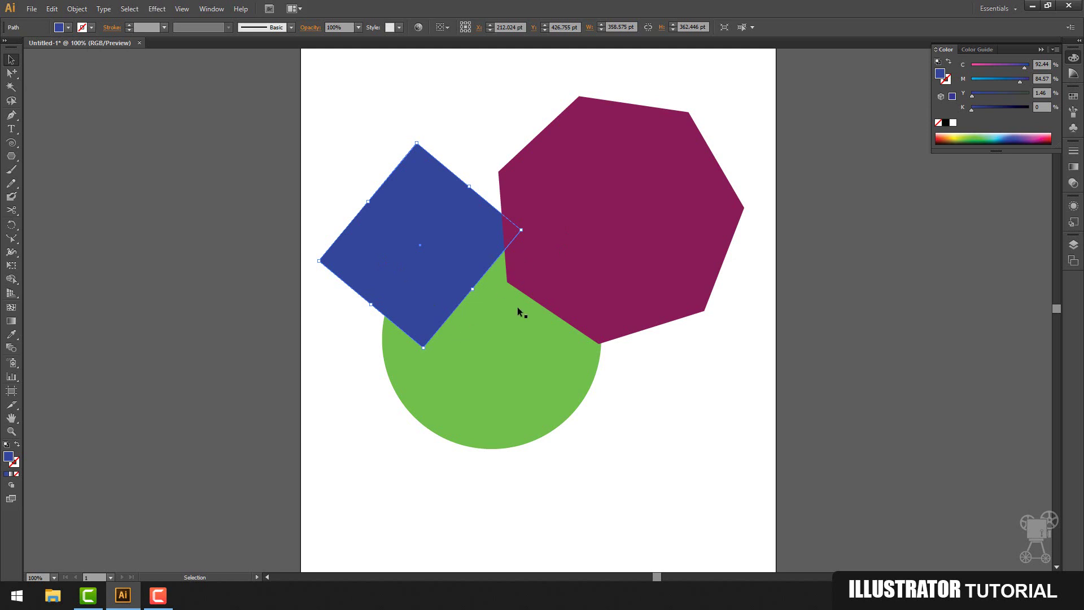
{"action": "key", "text": "ctrl+bracketleft"}
{"action": "left_click", "coordinate": [51, 9]}
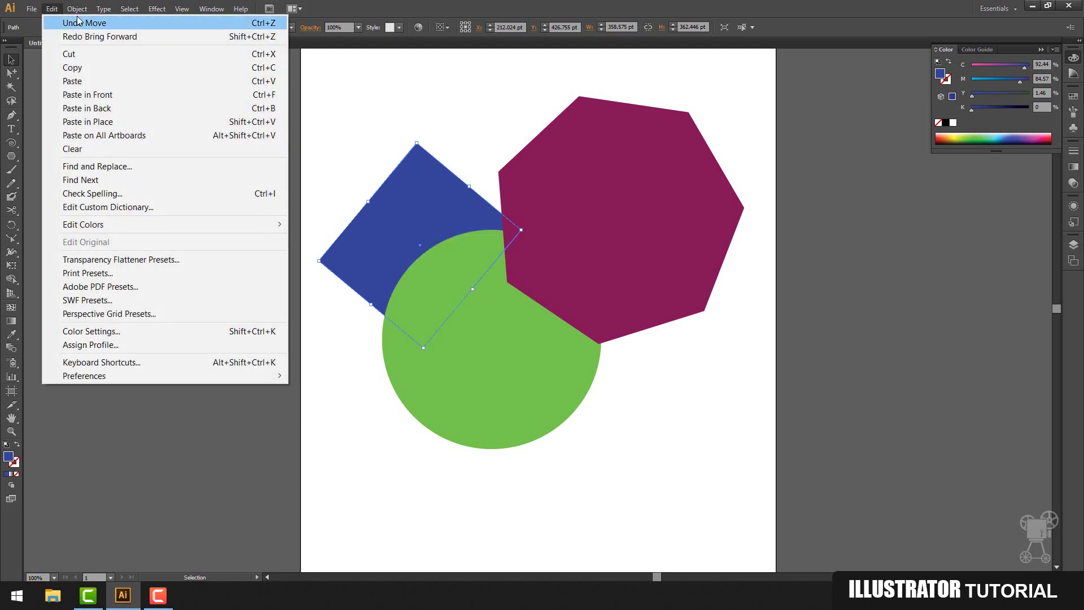
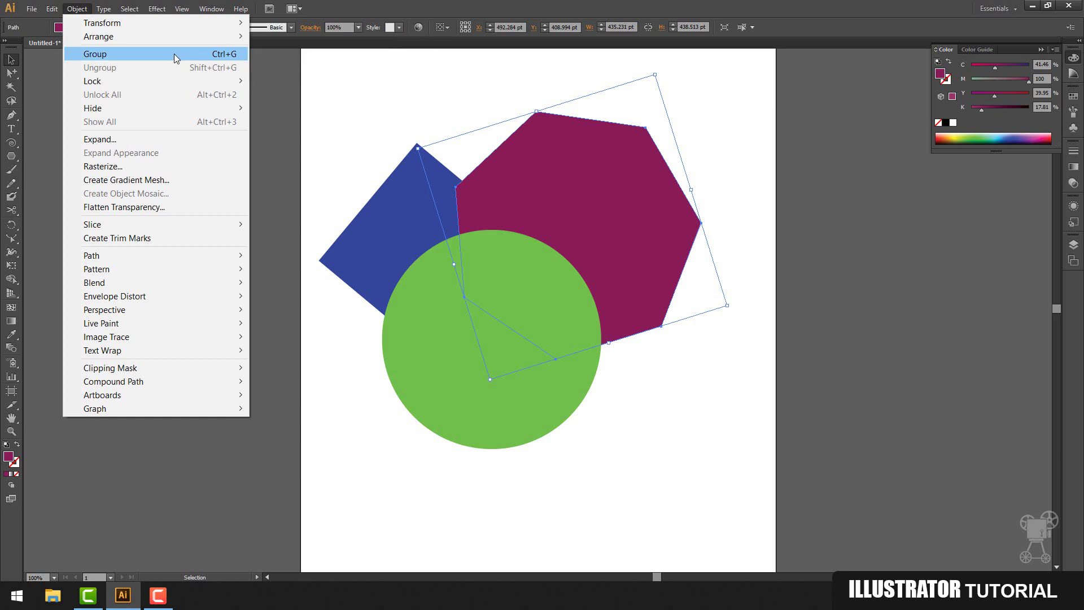
Step: Select the green circle and the purple heptagon together and group them
{"action": "left_click", "coordinate": [642, 440]}
{"action": "left_click_drag", "start_coordinate": [642, 439], "coordinate": [551, 254]}
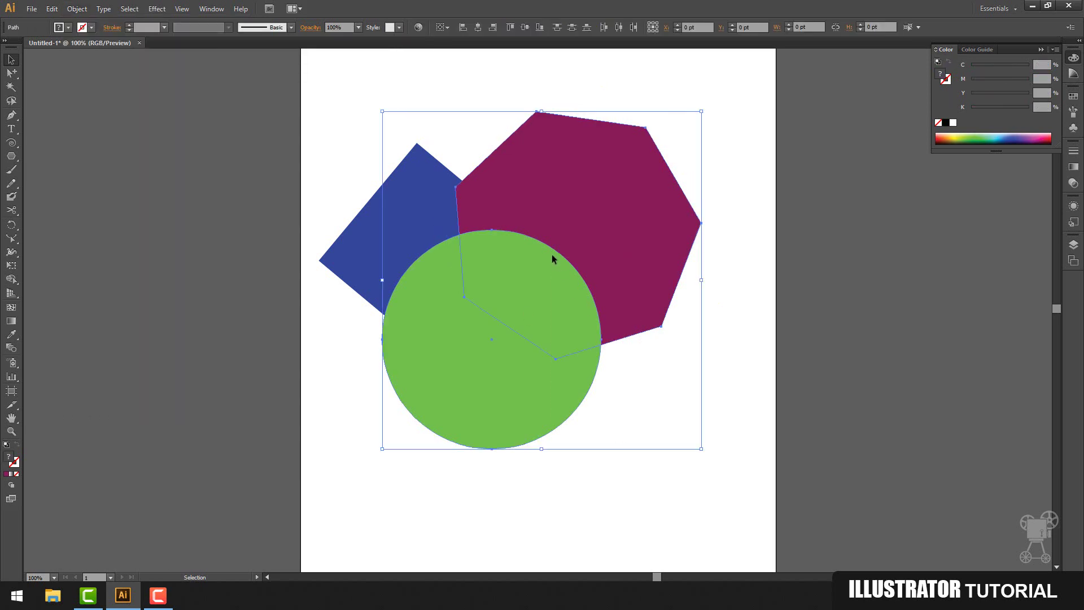
{"action": "left_click", "coordinate": [77, 9]}
{"action": "left_click", "coordinate": [109, 54]}
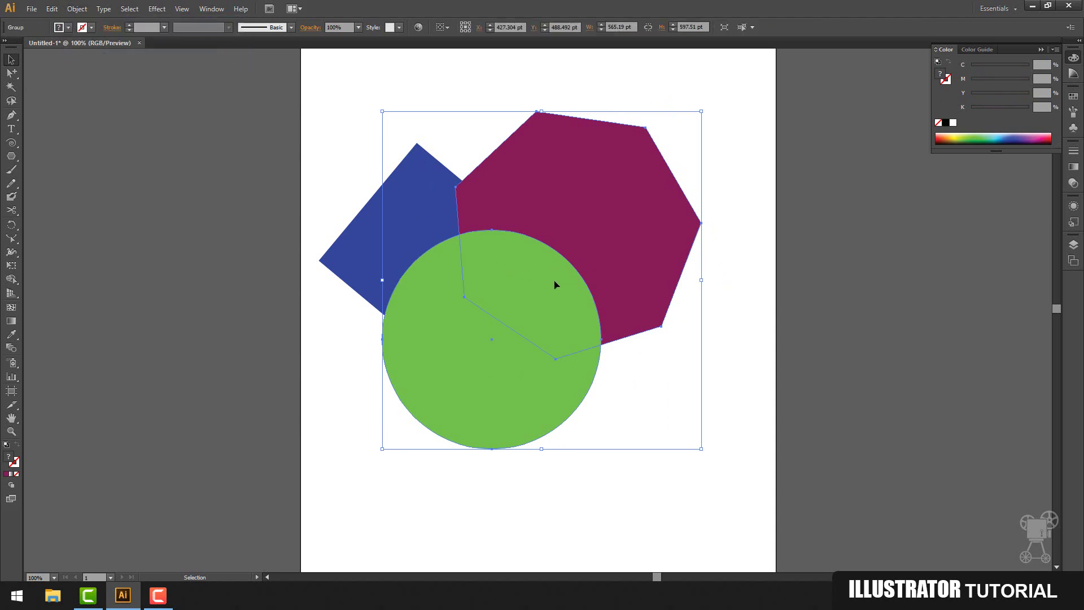
Step: Move the group right, shift it partly back so it overlaps the blue rectangle, and deselect it
{"action": "left_click_drag", "start_coordinate": [555, 286], "coordinate": [648, 286]}
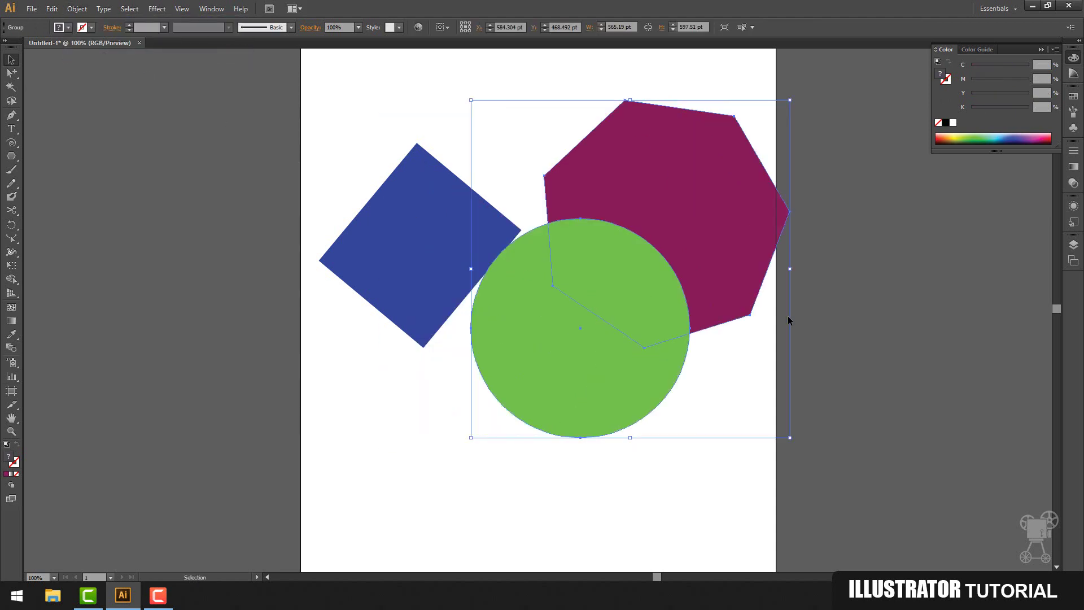
{"action": "left_click", "coordinate": [906, 334]}
{"action": "left_click_drag", "start_coordinate": [536, 266], "coordinate": [470, 267]}
{"action": "left_click", "coordinate": [774, 322]}
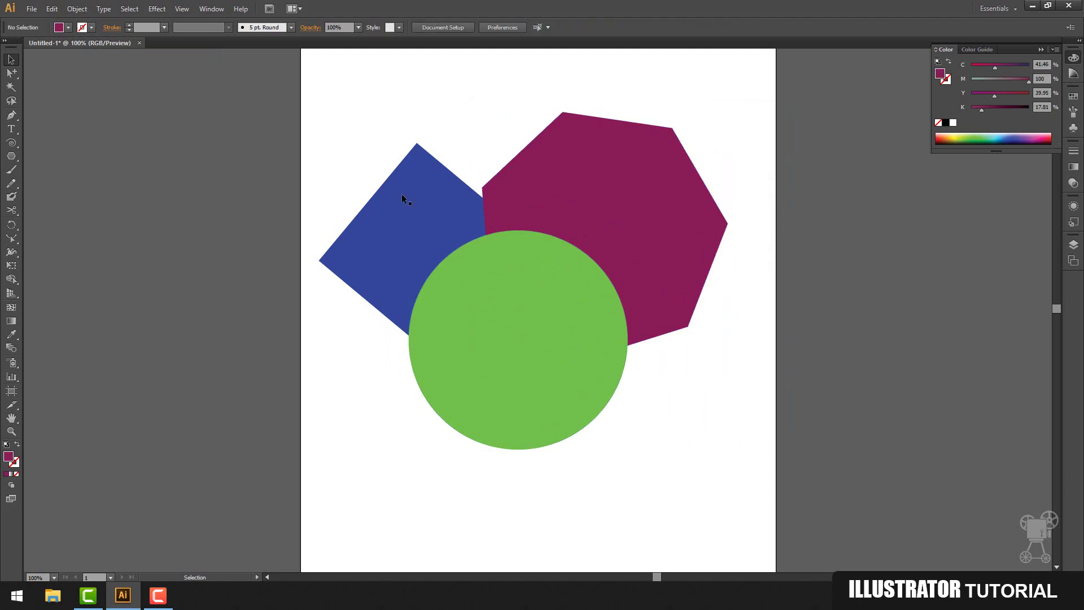
Step: Shift the group of the green circle and purple heptagon slightly down and left, ungroup it, and deselect everything
{"action": "left_click", "coordinate": [622, 283]}
{"action": "left_click_drag", "start_coordinate": [574, 310], "coordinate": [552, 322]}
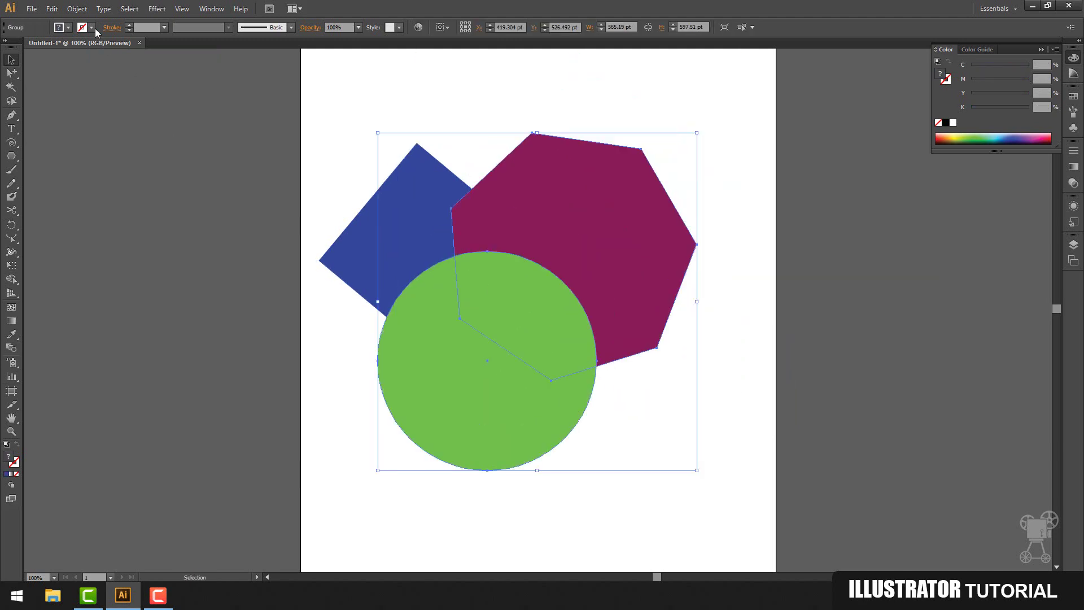
{"action": "left_click", "coordinate": [77, 9]}
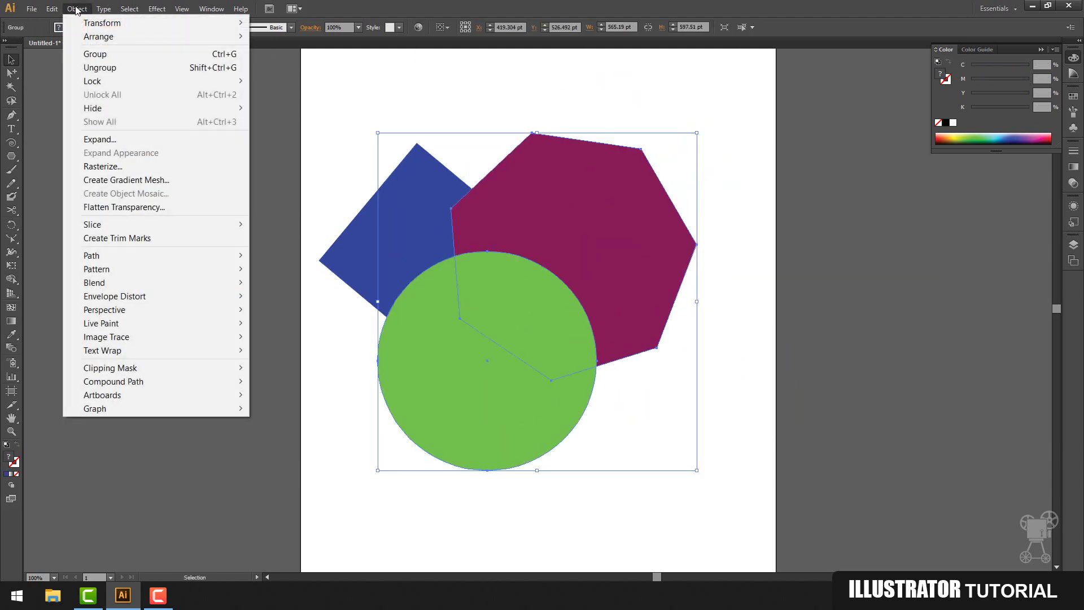
{"action": "left_click", "coordinate": [106, 67]}
{"action": "left_click", "coordinate": [883, 312]}
Step: Move the purple heptagon slightly up and the green circle slightly right, as separate objects
{"action": "left_click", "coordinate": [528, 229]}
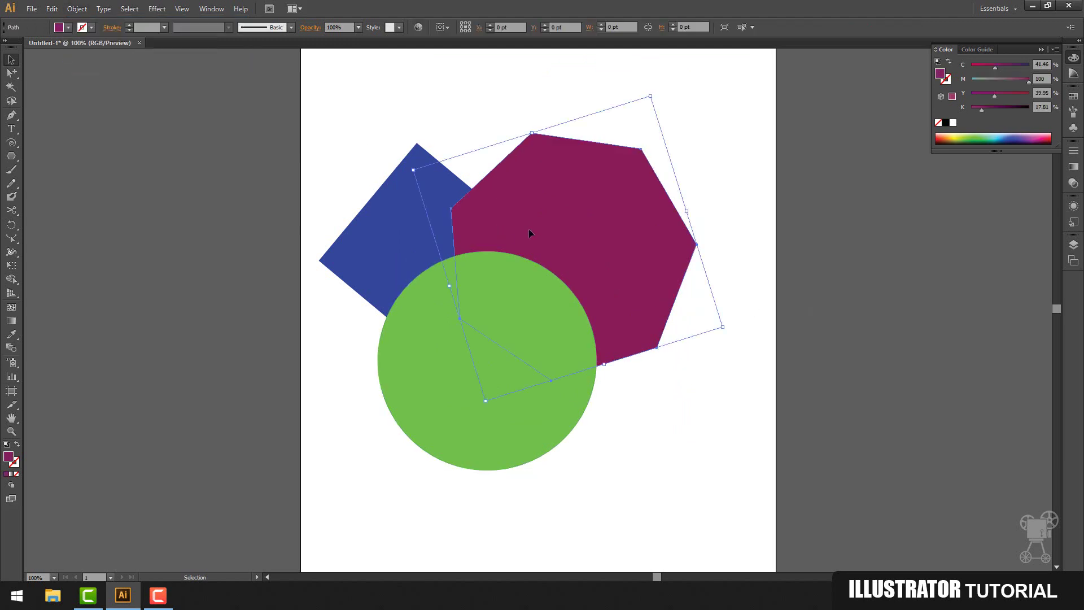
{"action": "left_click_drag", "start_coordinate": [567, 223], "coordinate": [575, 203]}
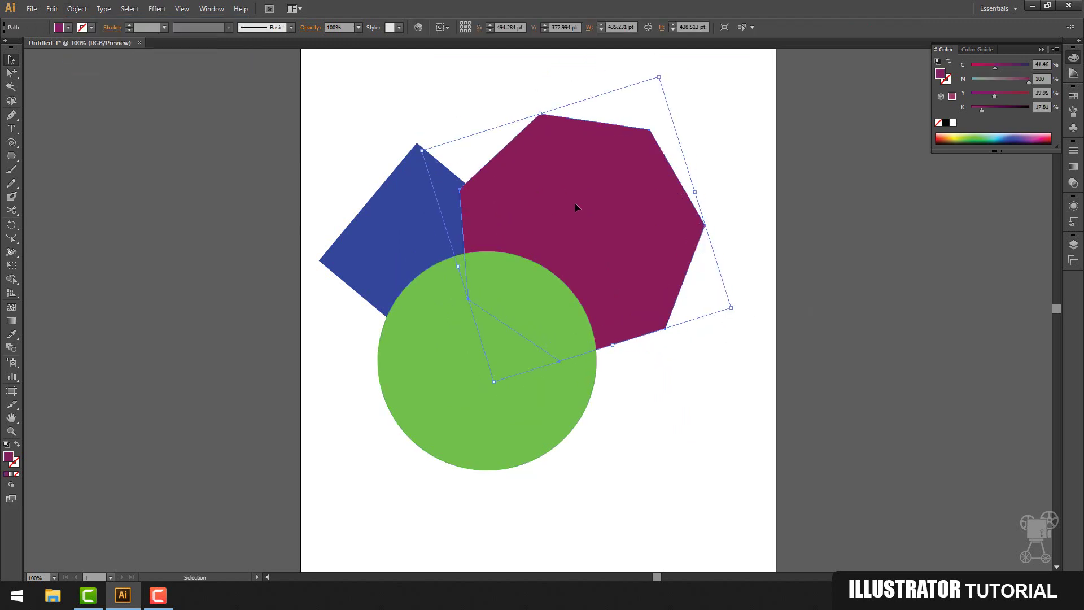
{"action": "left_click_drag", "start_coordinate": [445, 310], "coordinate": [474, 316]}
Step: Lock the selected green circle and try to select or move it on the artboard
{"action": "left_click", "coordinate": [77, 8]}
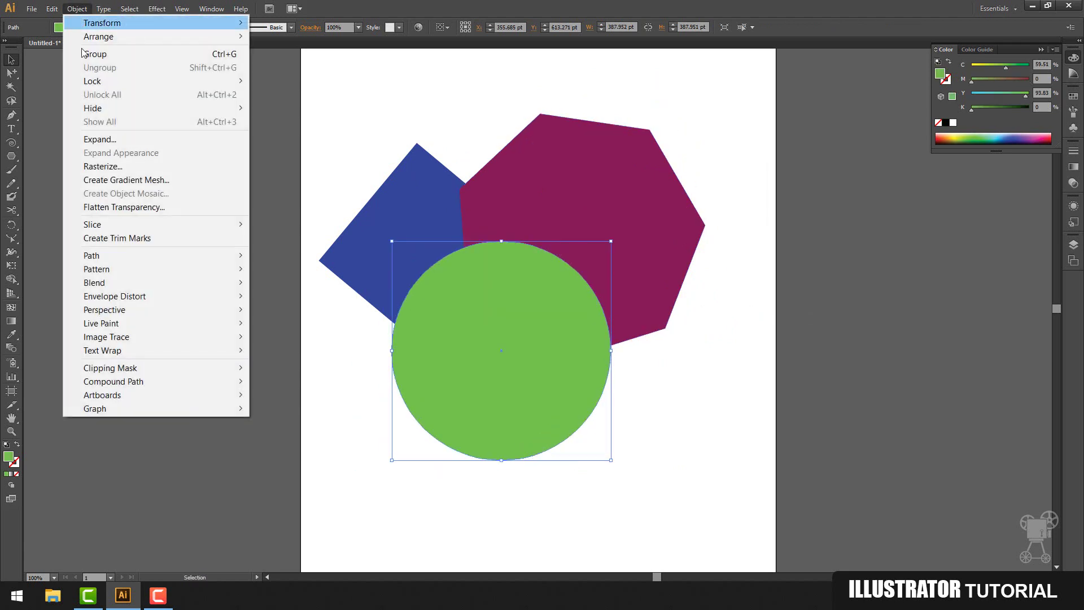
{"action": "mouse_move", "coordinate": [94, 82]}
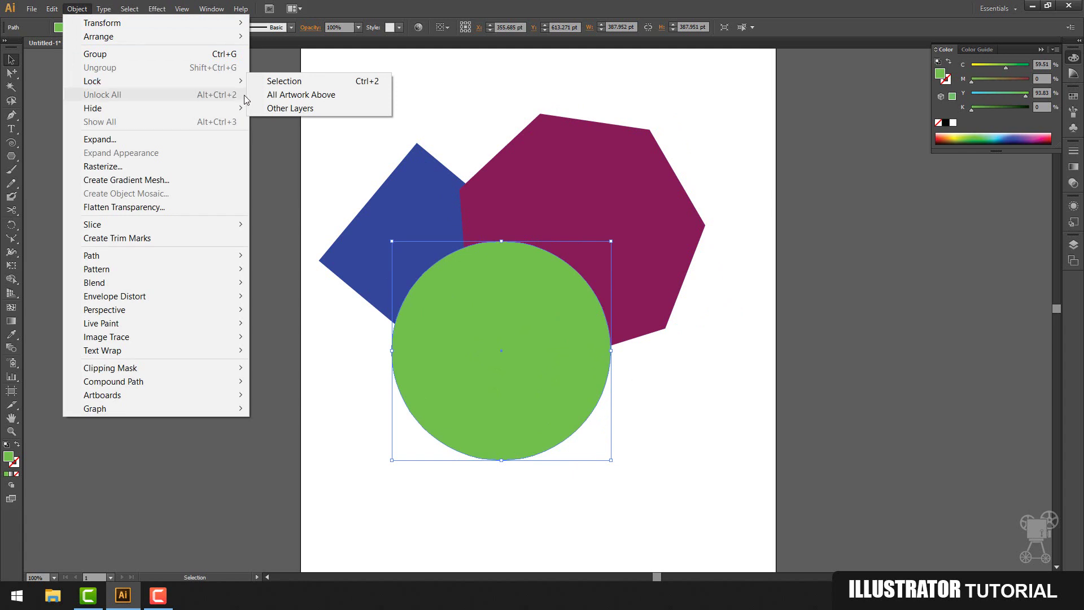
{"action": "left_click", "coordinate": [283, 81]}
{"action": "left_click_drag", "start_coordinate": [329, 363], "coordinate": [671, 474]}
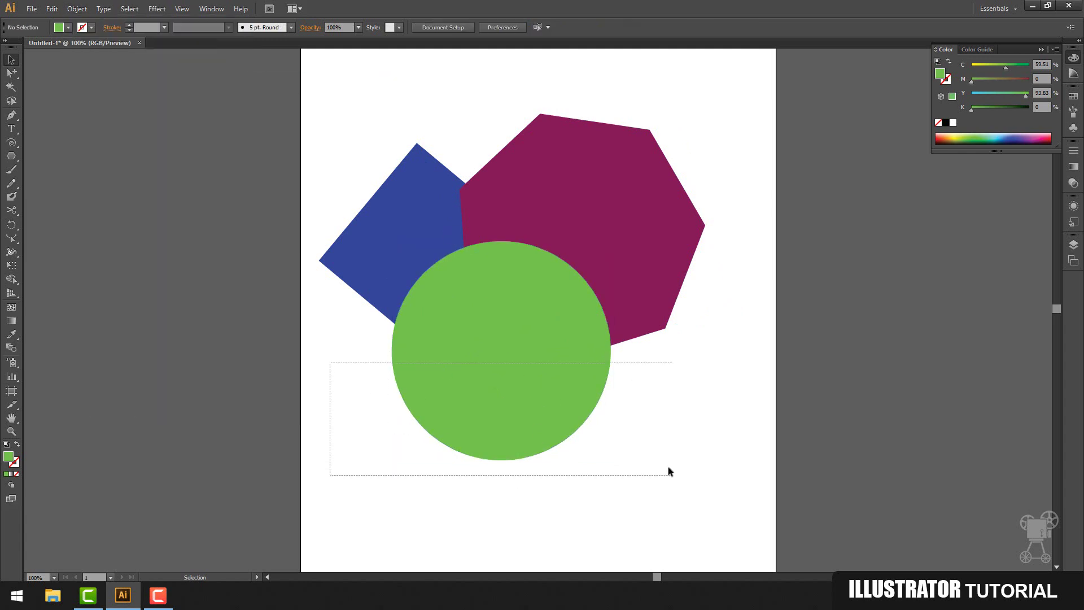
{"action": "left_click_drag", "start_coordinate": [432, 347], "coordinate": [581, 532]}
{"action": "left_click", "coordinate": [591, 530]}
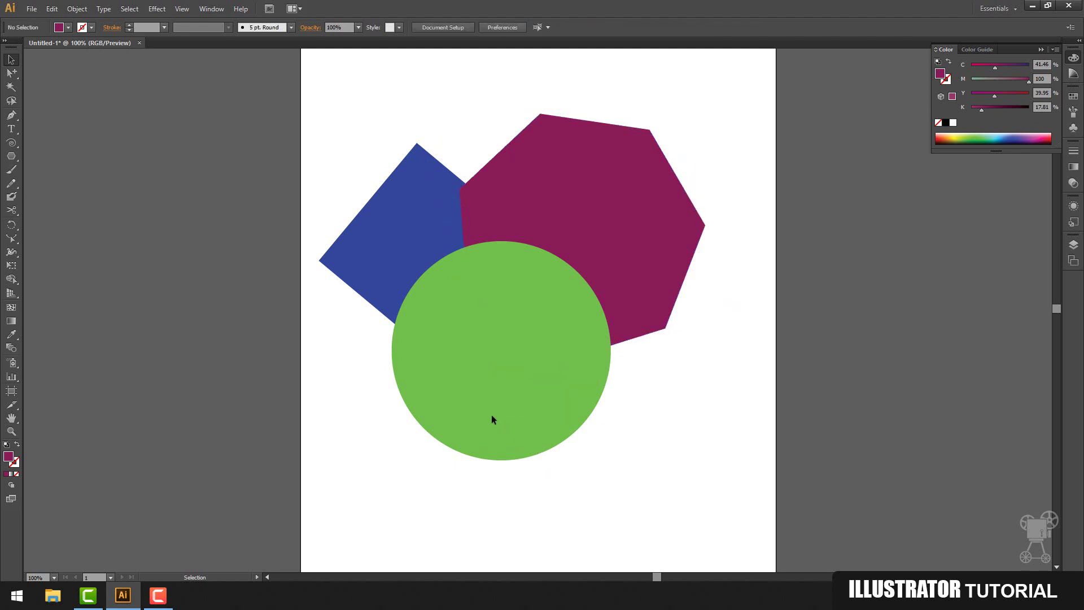
Step: Unlock all objects and move the green circle slightly down
{"action": "left_click", "coordinate": [77, 8]}
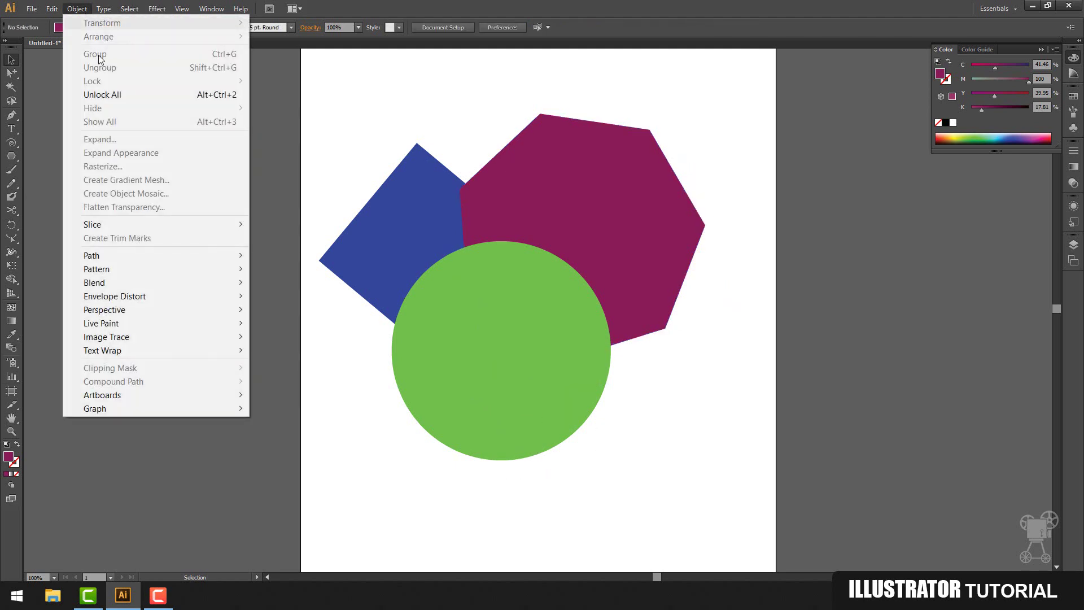
{"action": "left_click", "coordinate": [119, 94]}
{"action": "left_click_drag", "start_coordinate": [475, 322], "coordinate": [484, 337]}
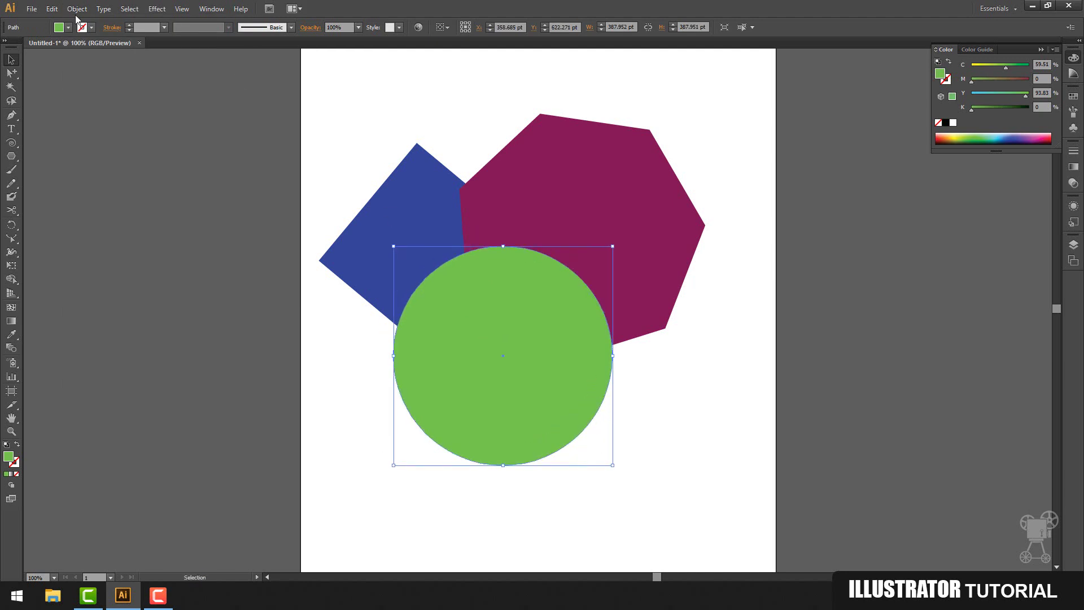
{"action": "left_click", "coordinate": [76, 8]}
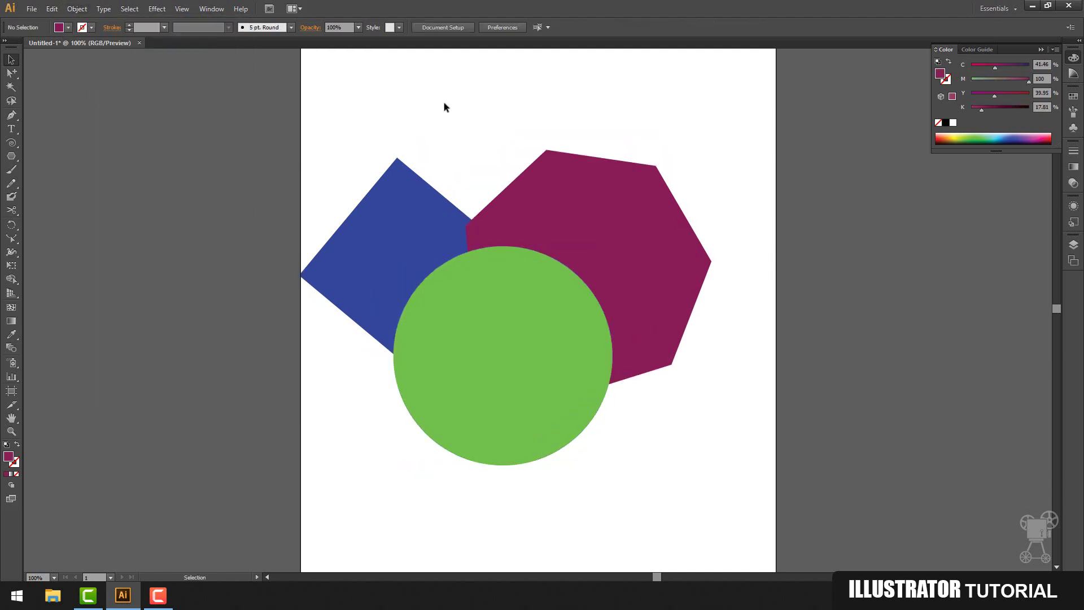
Step: Show the layers list, enlarge it downward, and add two new layers above Layer 1
{"action": "left_click", "coordinate": [212, 11]}
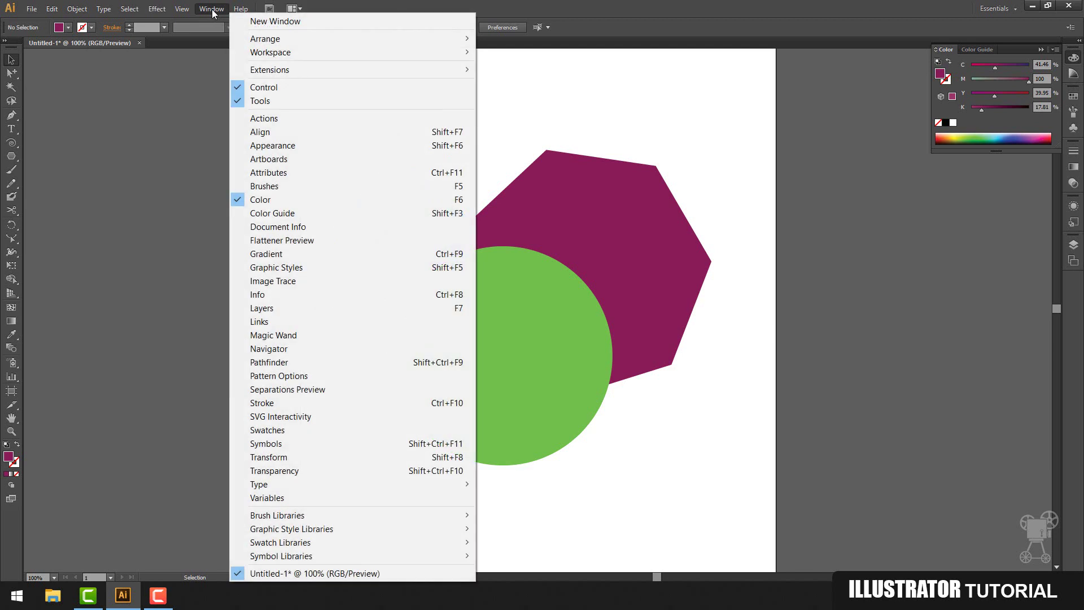
{"action": "left_click", "coordinate": [291, 310]}
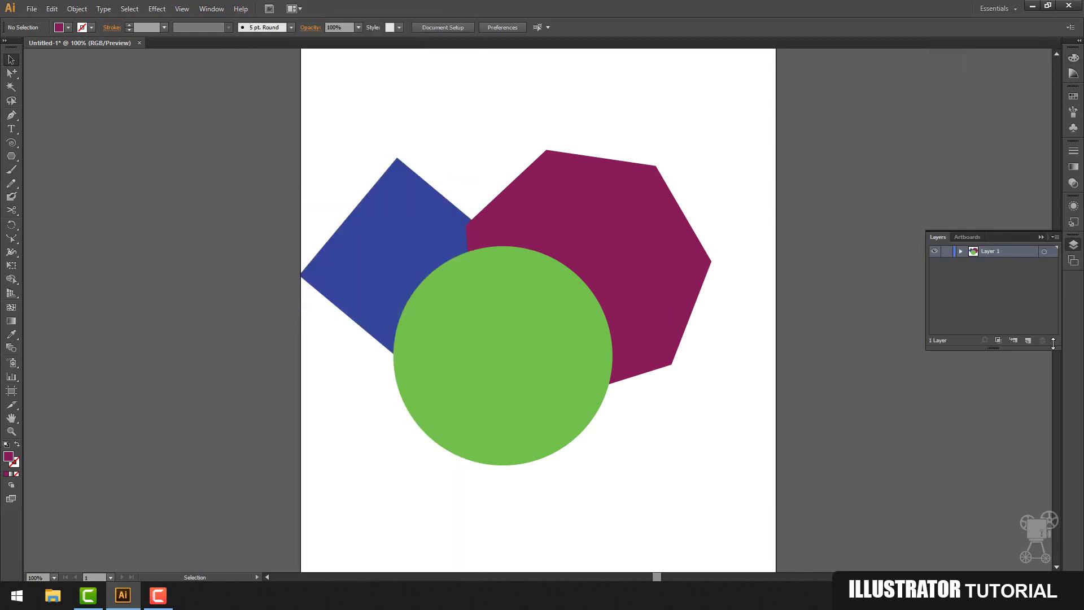
{"action": "left_click_drag", "start_coordinate": [1054, 347], "coordinate": [1055, 407]}
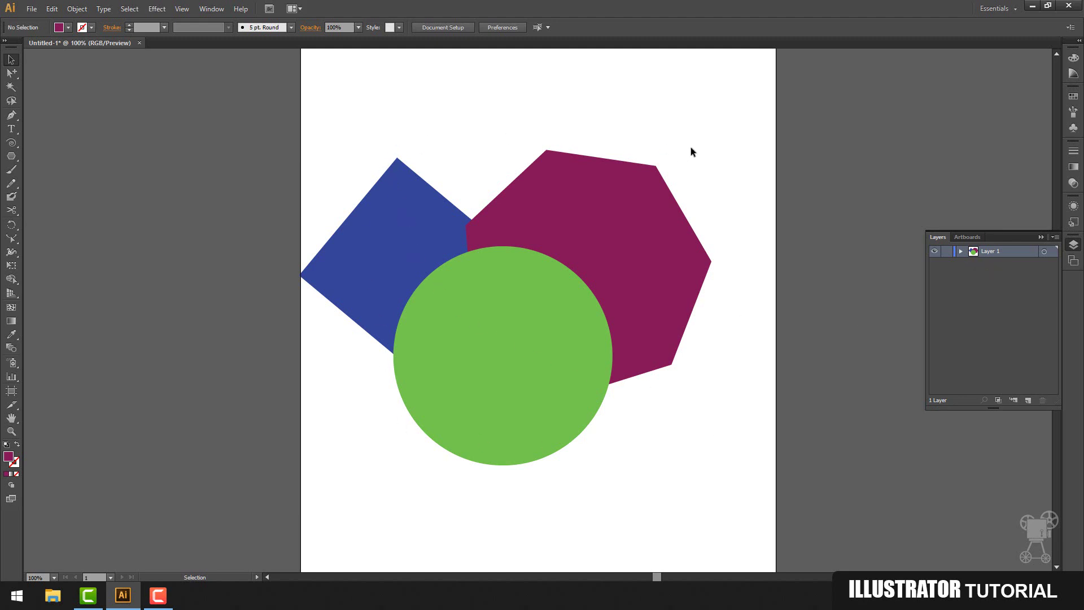
{"action": "left_click", "coordinate": [1028, 400]}
{"action": "left_click", "coordinate": [1028, 400]}
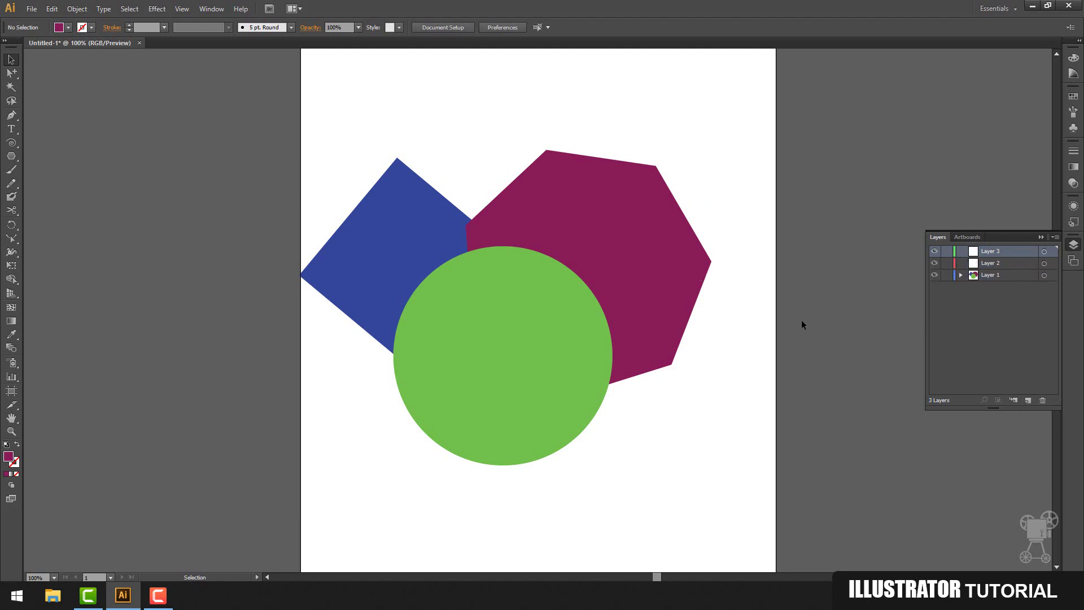
Step: Transfer the green circle from Layer 1 to Layer 2
{"action": "left_click", "coordinate": [525, 309]}
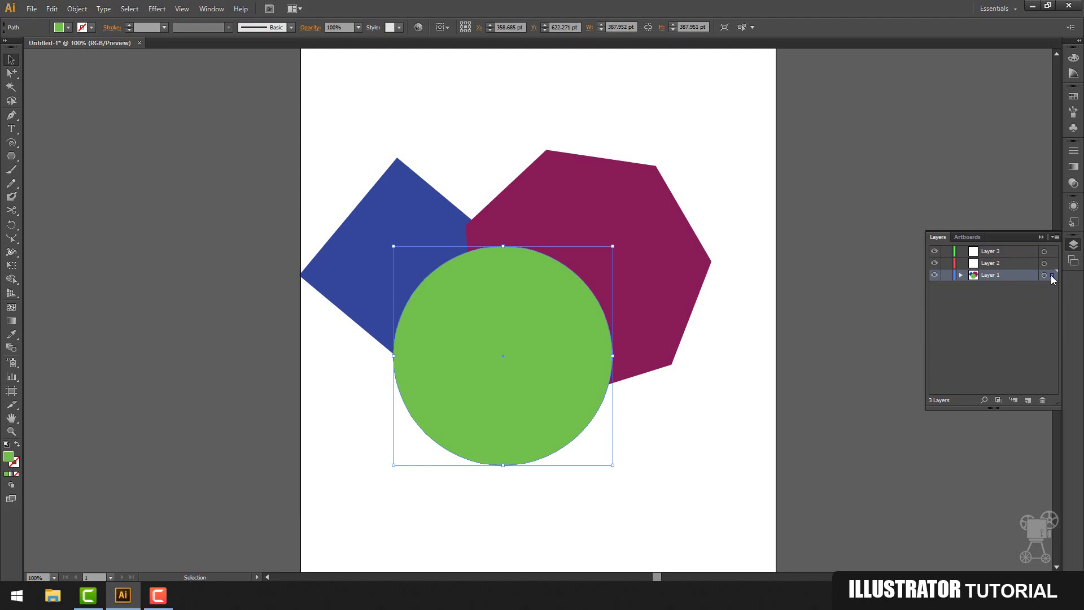
{"action": "left_click_drag", "start_coordinate": [1052, 278], "coordinate": [1053, 263]}
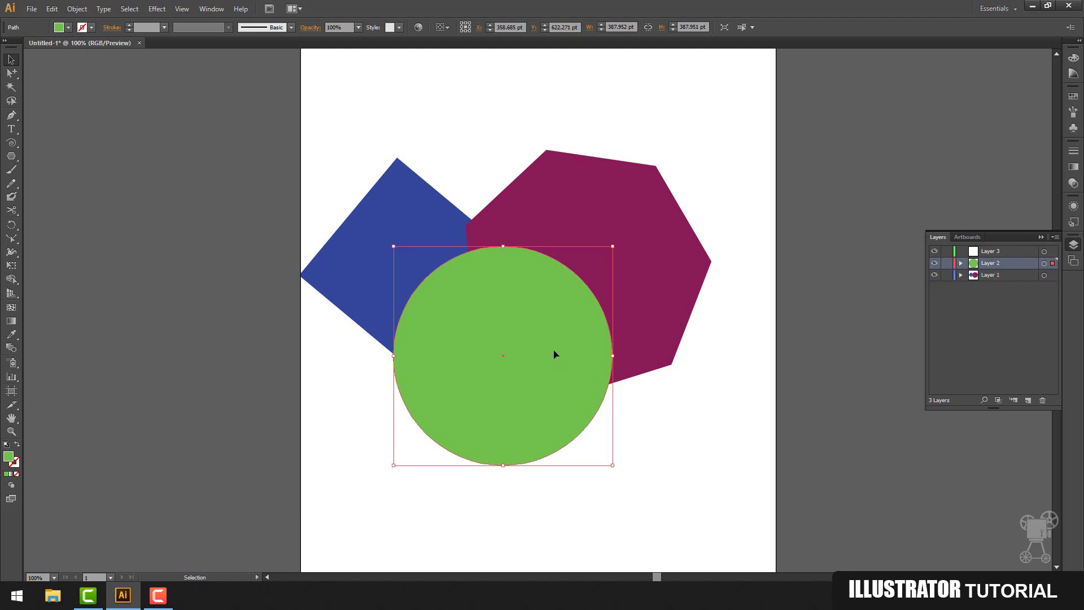
Step: Hide and show Layer 2, and do the same with Layer 1
{"action": "left_click", "coordinate": [934, 264]}
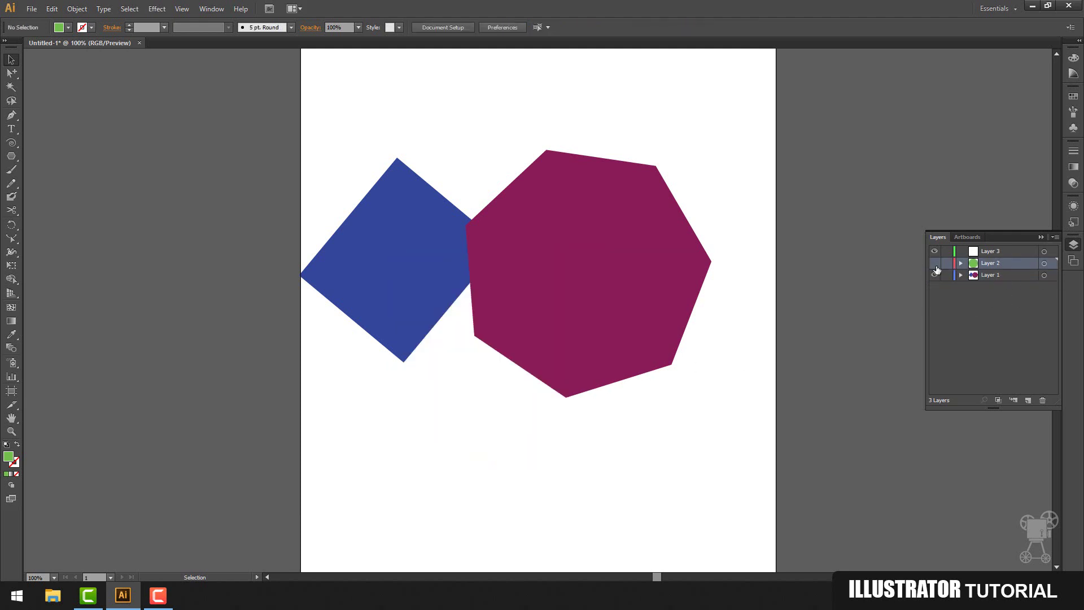
{"action": "left_click", "coordinate": [934, 264]}
{"action": "left_click", "coordinate": [934, 276]}
{"action": "left_click", "coordinate": [934, 275]}
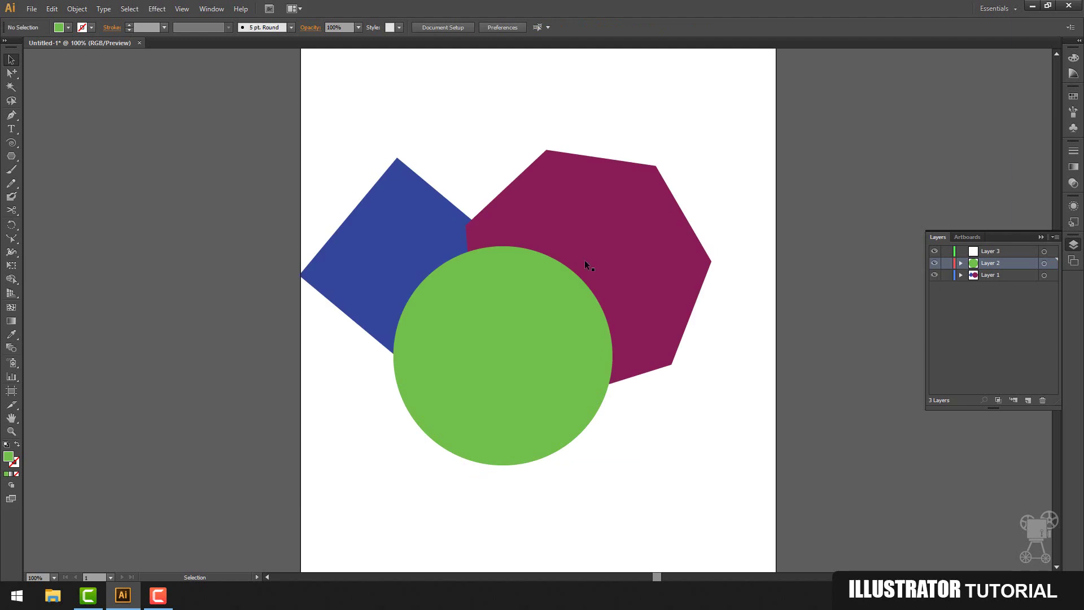
Step: Transfer the blue rectangle to Layer 3, move Layer 3 below Layer 1, and deselect the artwork
{"action": "left_click", "coordinate": [414, 218]}
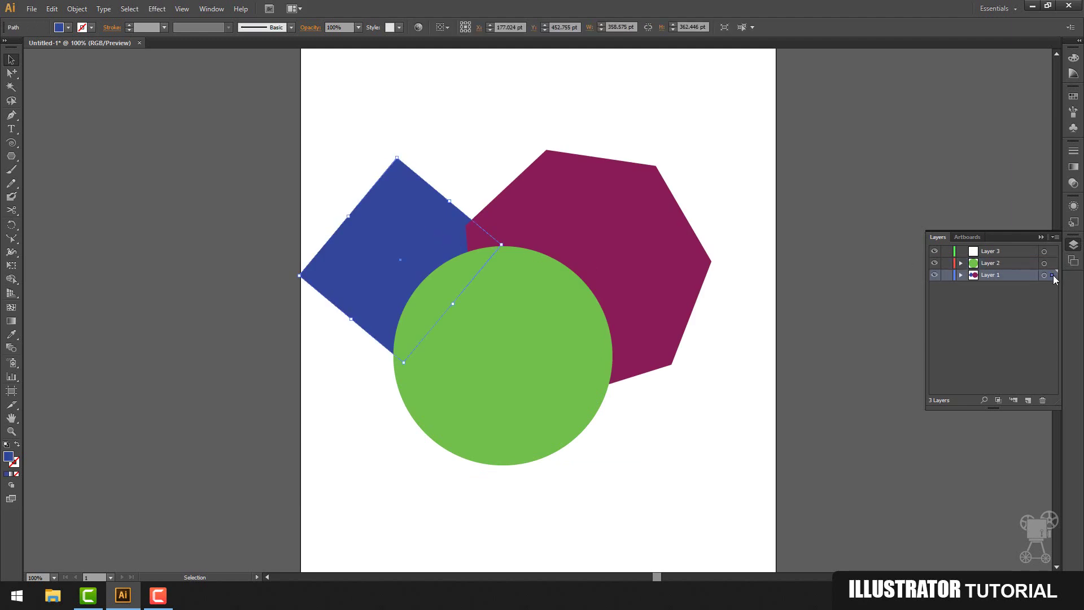
{"action": "left_click_drag", "start_coordinate": [1053, 278], "coordinate": [1052, 251]}
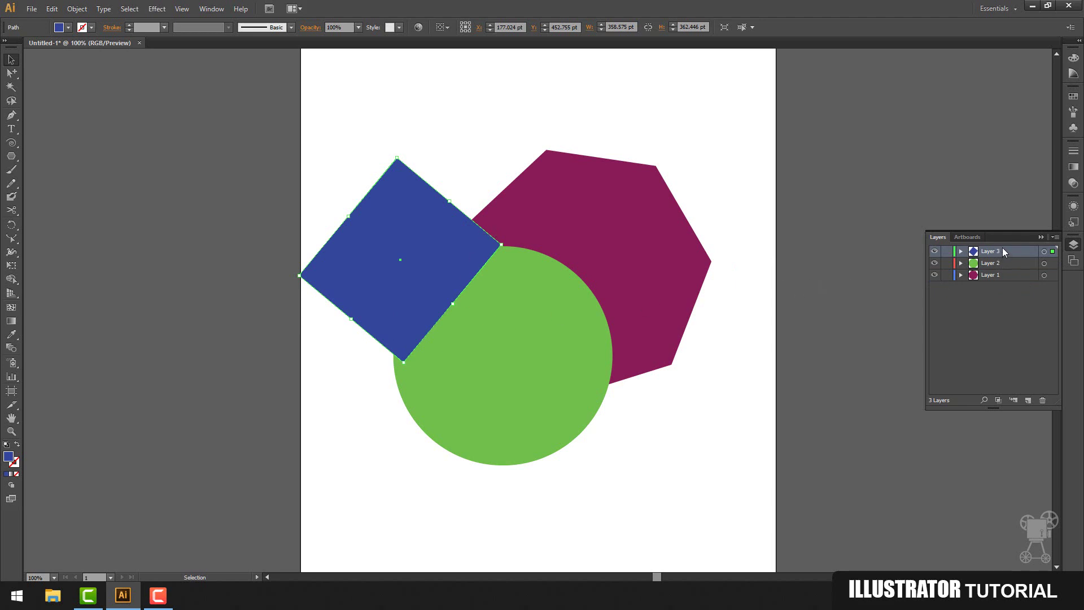
{"action": "left_click_drag", "start_coordinate": [1001, 248], "coordinate": [1008, 299]}
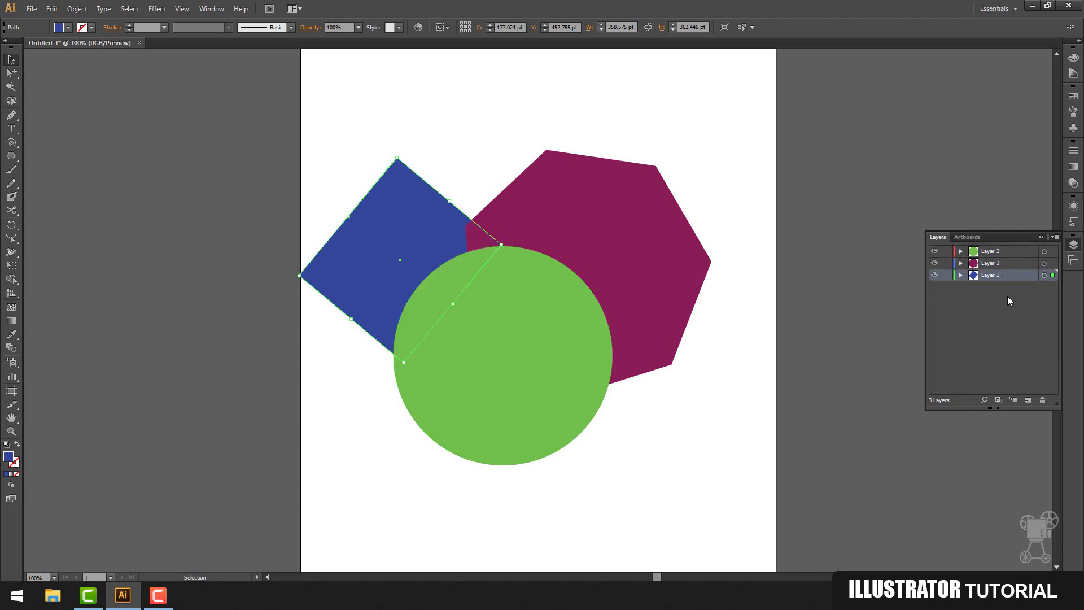
{"action": "key", "text": "ctrl+shift+a"}
Step: Shift the three shapes slightly on the artboard, with Layer 3 locked, and deselect them
{"action": "left_click_drag", "start_coordinate": [405, 250], "coordinate": [427, 250]}
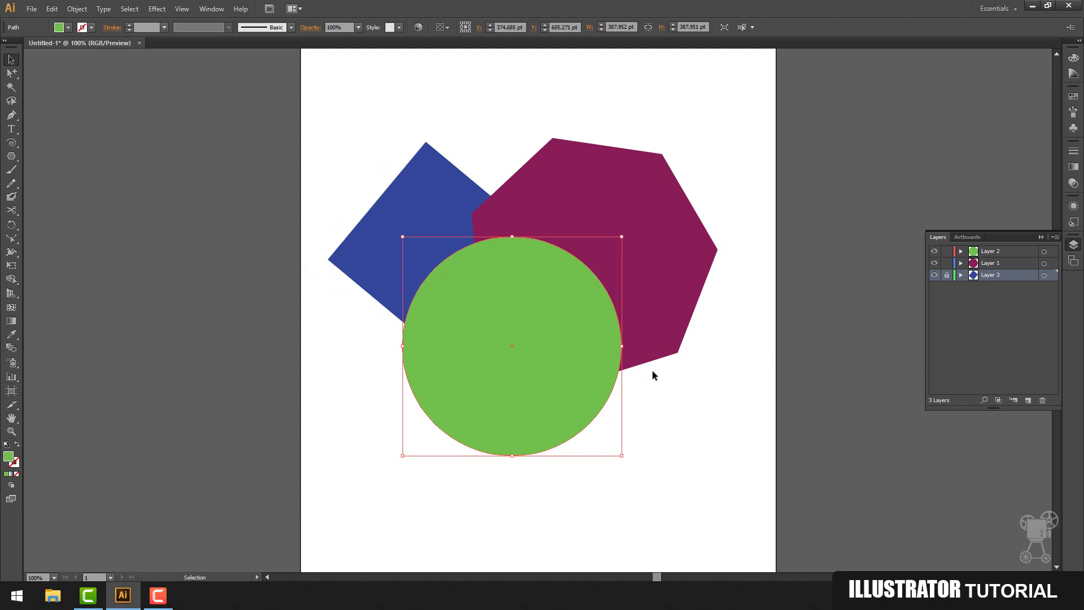
{"action": "key", "text": "ctrl+shift+a"}
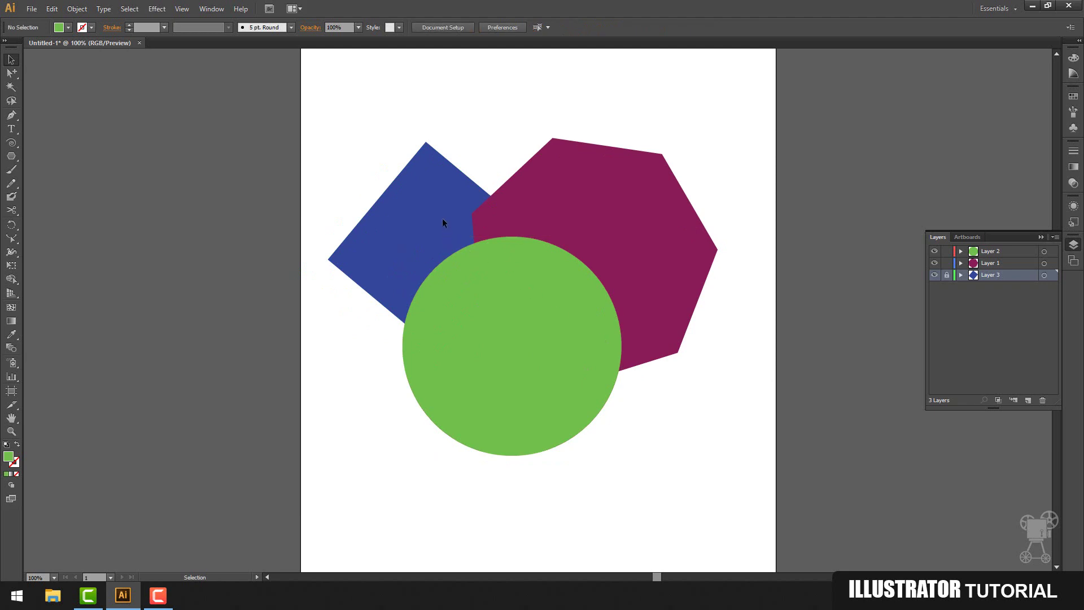
Step: Unlock Layer 3, lock it again, and try to move the blue rectangle on it
{"action": "left_click", "coordinate": [947, 276]}
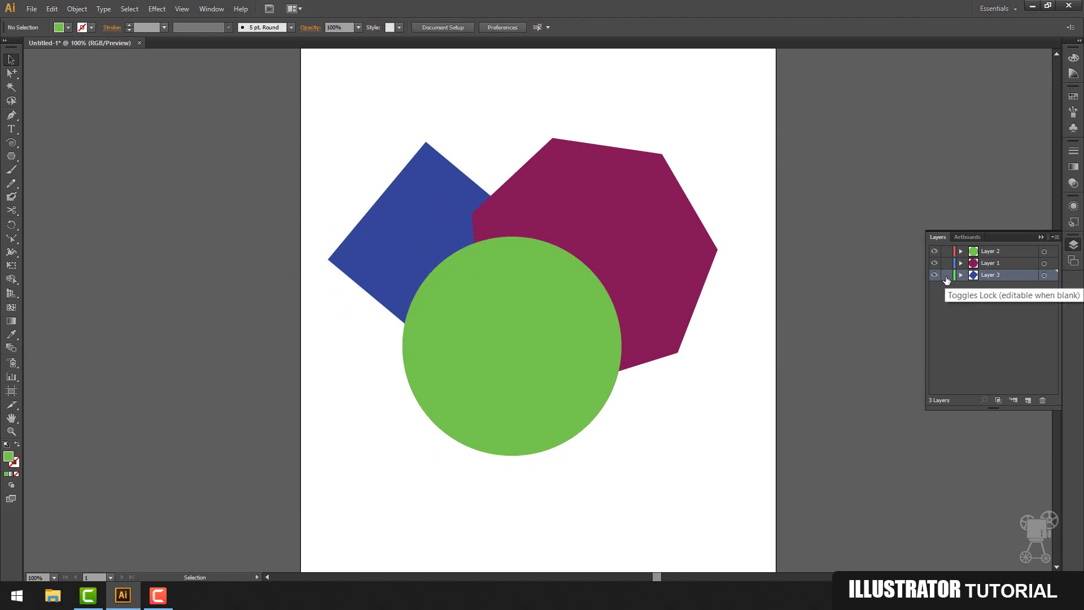
{"action": "left_click", "coordinate": [946, 277]}
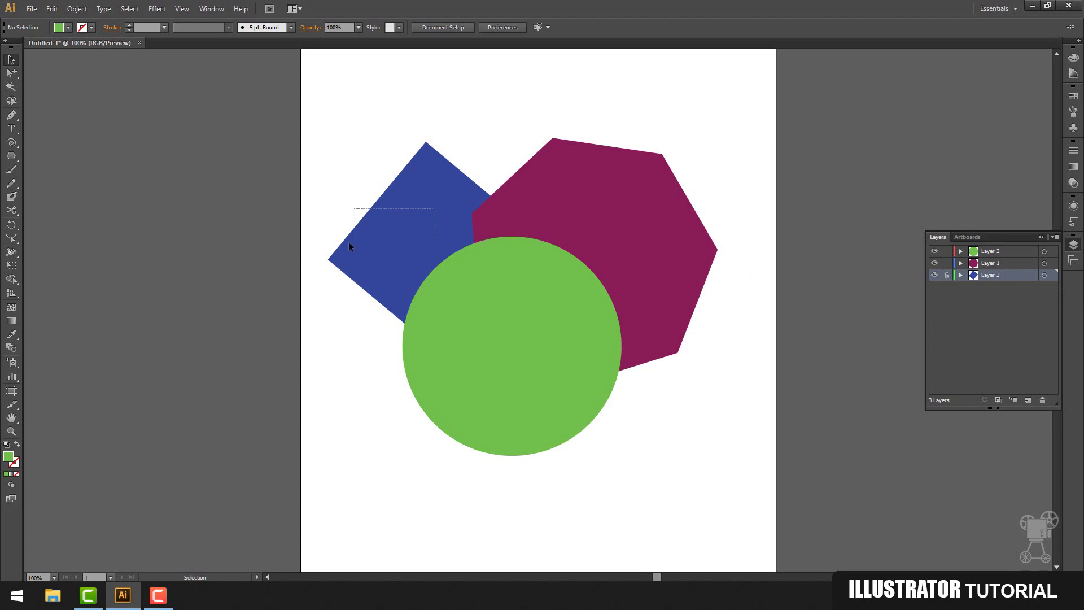
{"action": "left_click_drag", "start_coordinate": [349, 247], "coordinate": [327, 252]}
Step: Lock Layer 1, try to move the purple heptagon on it, and unlock the layer again
{"action": "left_click", "coordinate": [640, 224]}
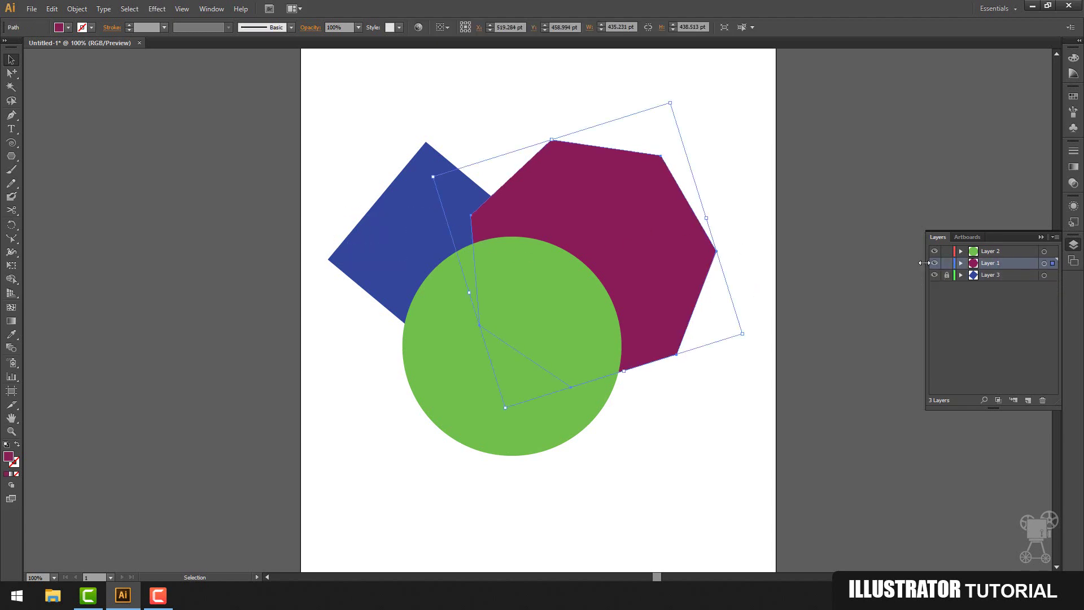
{"action": "left_click", "coordinate": [947, 263]}
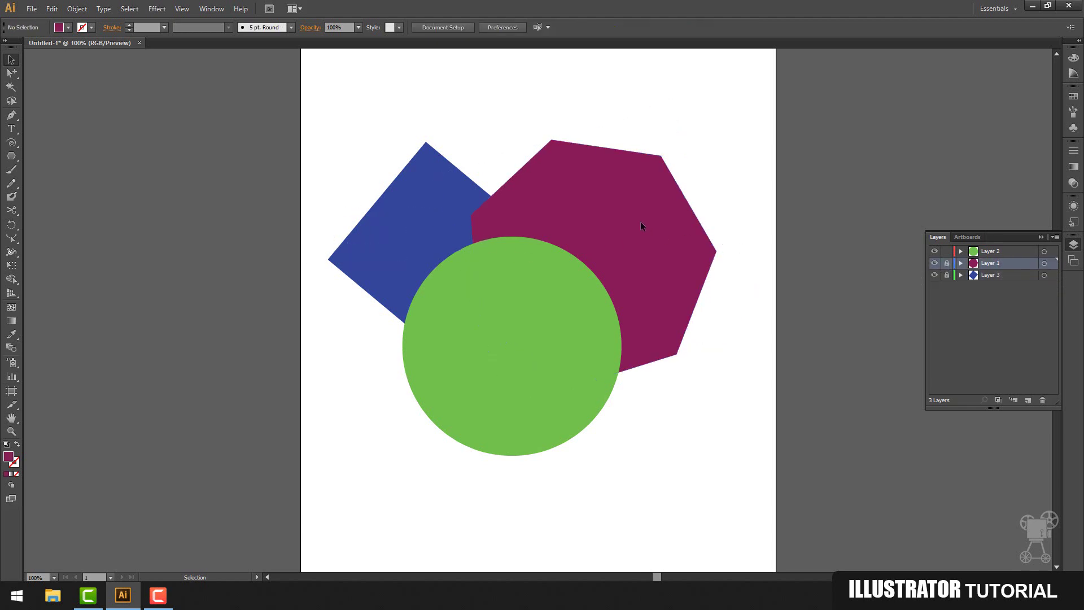
{"action": "left_click_drag", "start_coordinate": [692, 254], "coordinate": [692, 255]}
{"action": "left_click", "coordinate": [947, 263]}
Step: Hide and show Layer 1 twice, and unlock Layer 3
{"action": "left_click", "coordinate": [935, 263]}
{"action": "left_click", "coordinate": [935, 263]}
{"action": "left_click", "coordinate": [935, 263]}
{"action": "left_click", "coordinate": [935, 263]}
{"action": "left_click", "coordinate": [947, 275]}
Step: Delete Layer 1 together with the purple heptagon it contains
{"action": "left_click", "coordinate": [639, 228]}
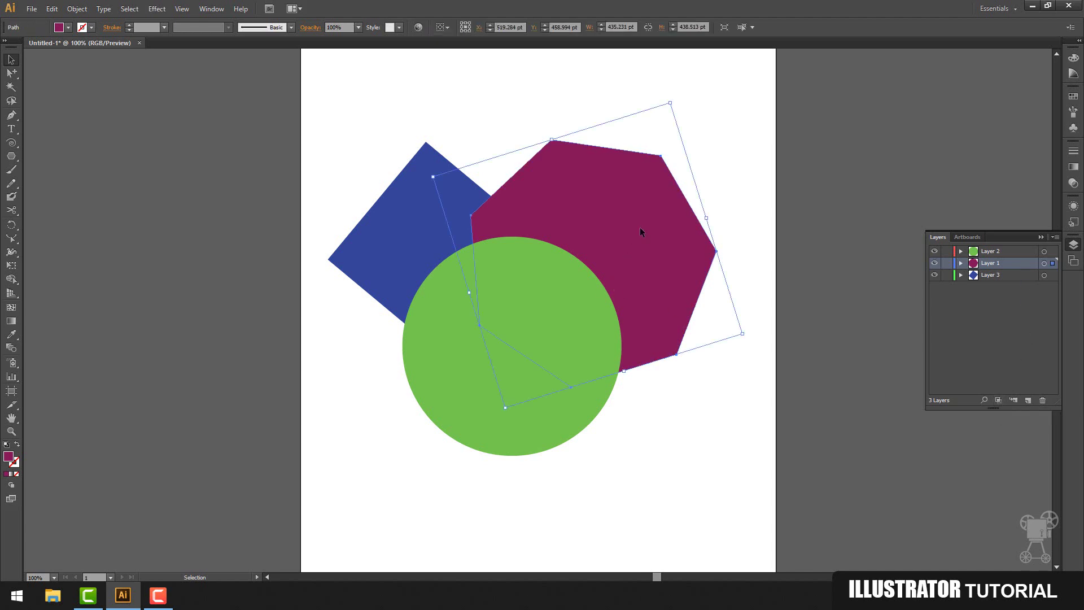
{"action": "left_click", "coordinate": [1043, 400]}
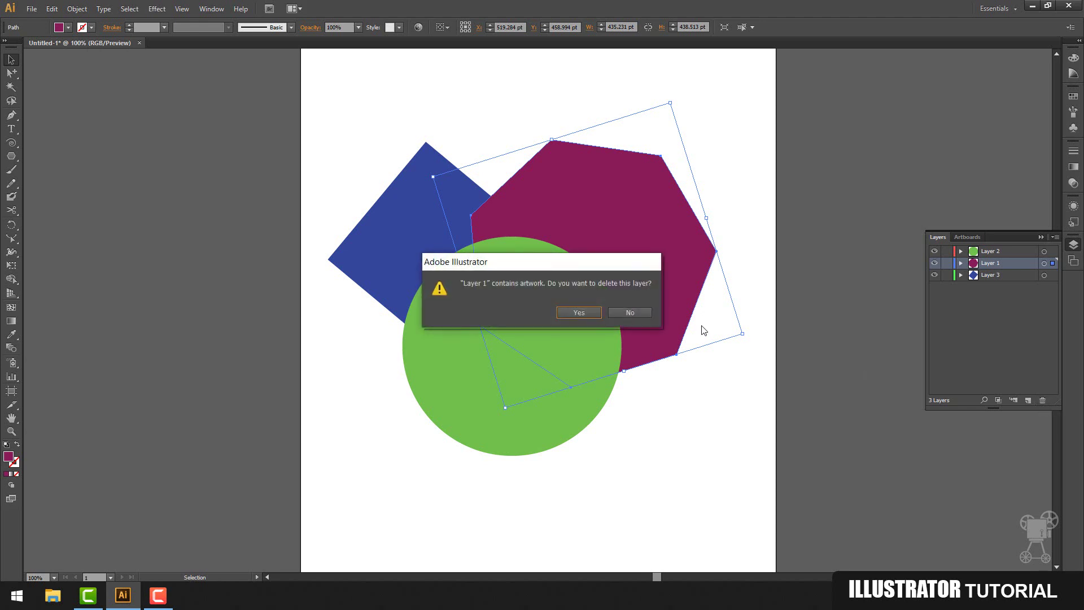
{"action": "left_click", "coordinate": [583, 313]}
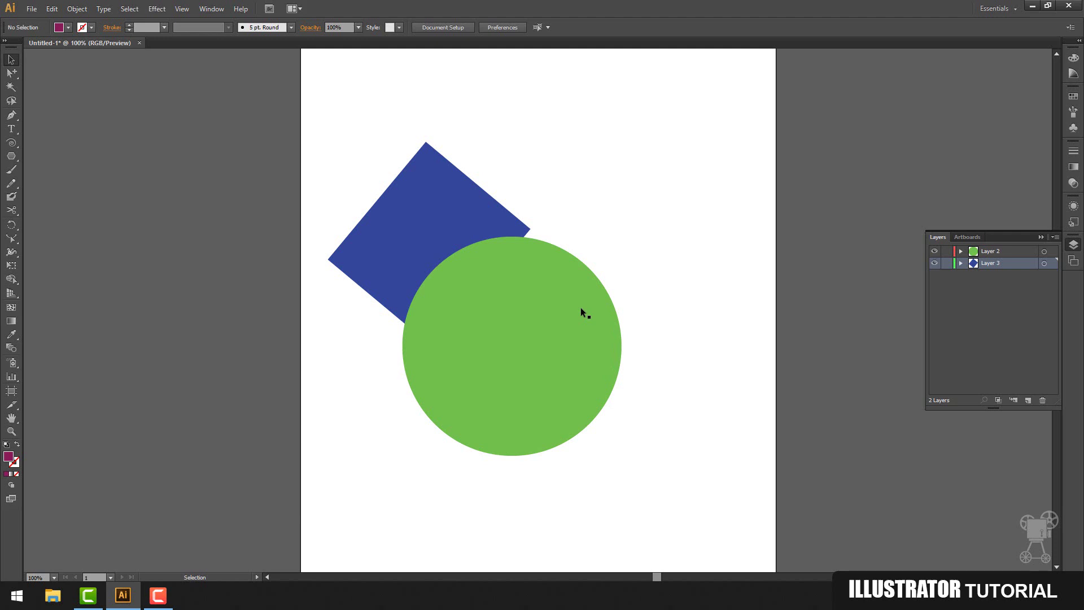
Step: Move the blue rectangle up and right behind the green circle, and rasterize it in RGB at Screen (72 ppi) with a white background
{"action": "left_click_drag", "start_coordinate": [480, 229], "coordinate": [580, 208]}
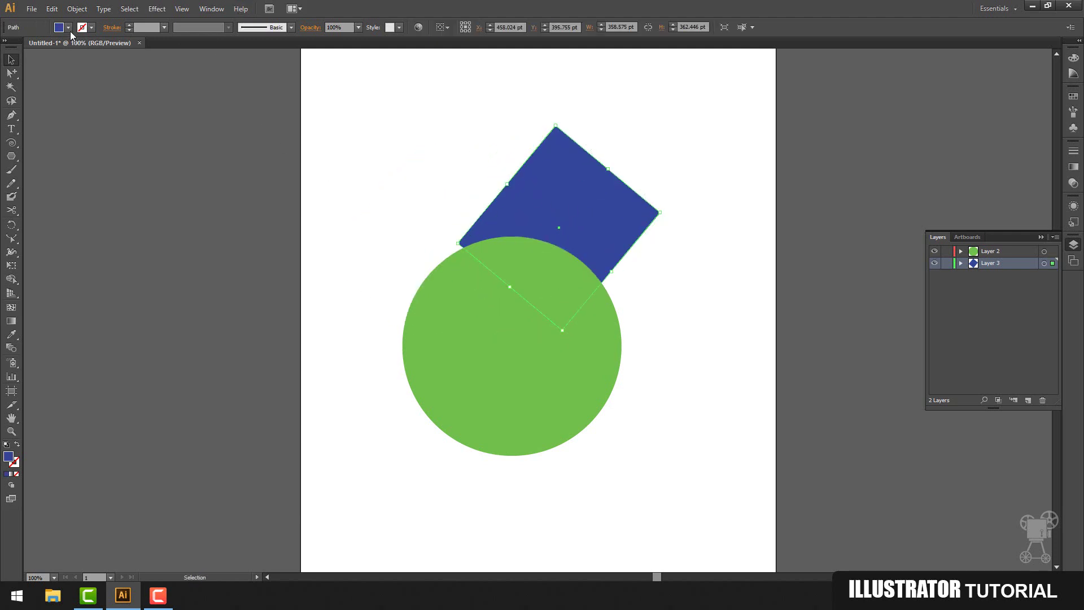
{"action": "left_click", "coordinate": [77, 8]}
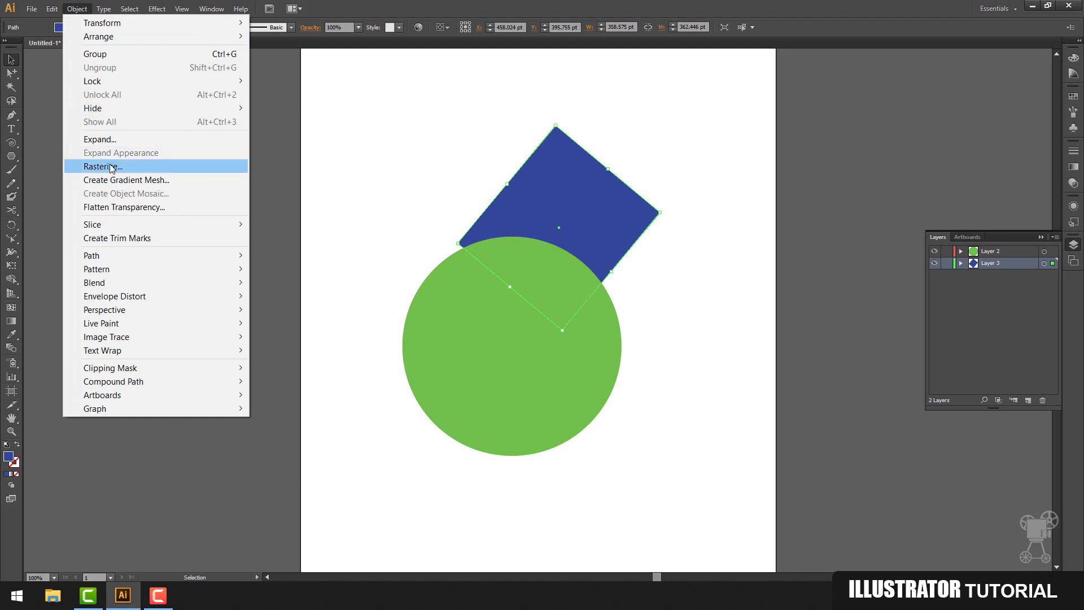
{"action": "left_click", "coordinate": [111, 167]}
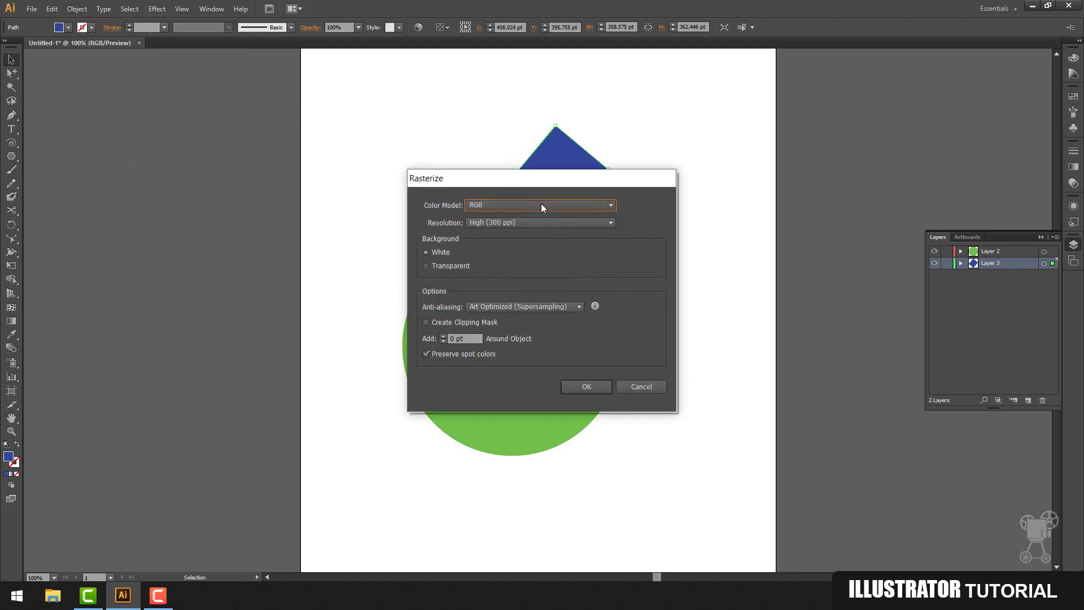
{"action": "left_click_drag", "start_coordinate": [539, 180], "coordinate": [776, 150]}
{"action": "left_click", "coordinate": [761, 192]}
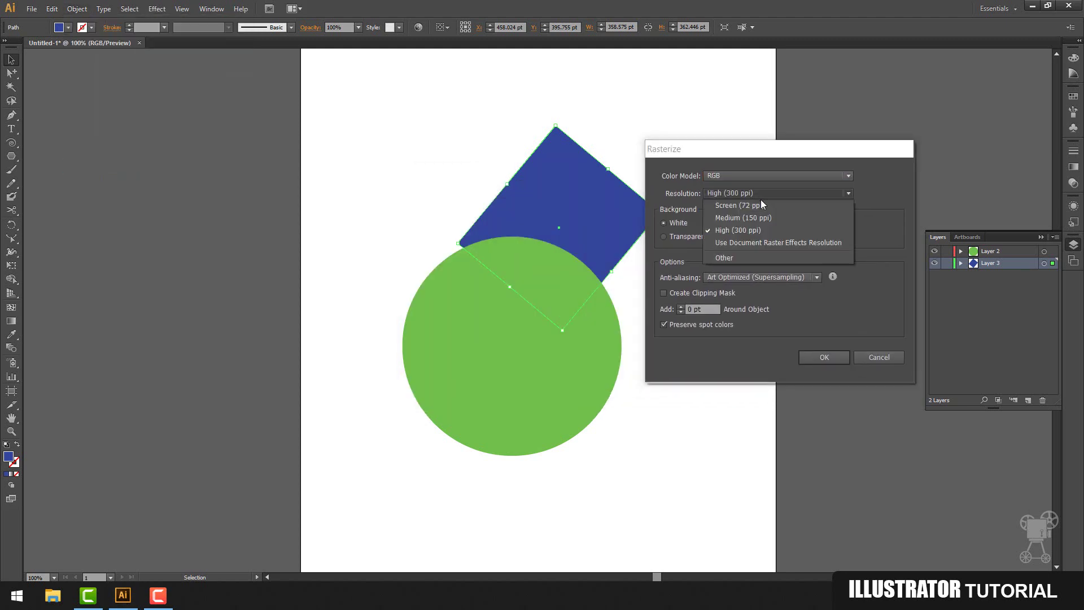
{"action": "left_click", "coordinate": [751, 204]}
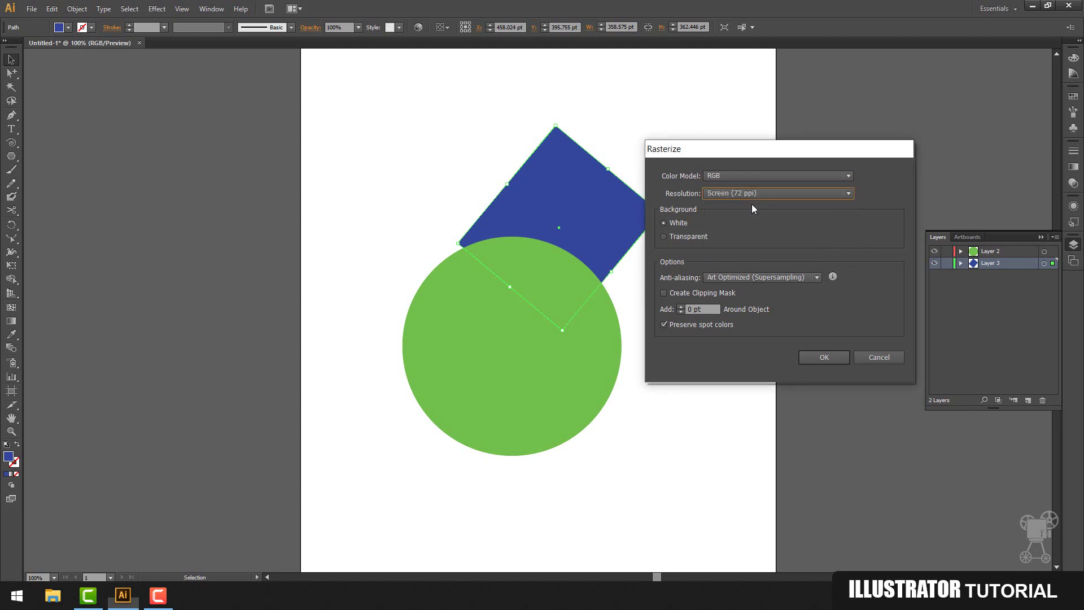
{"action": "left_click", "coordinate": [822, 356]}
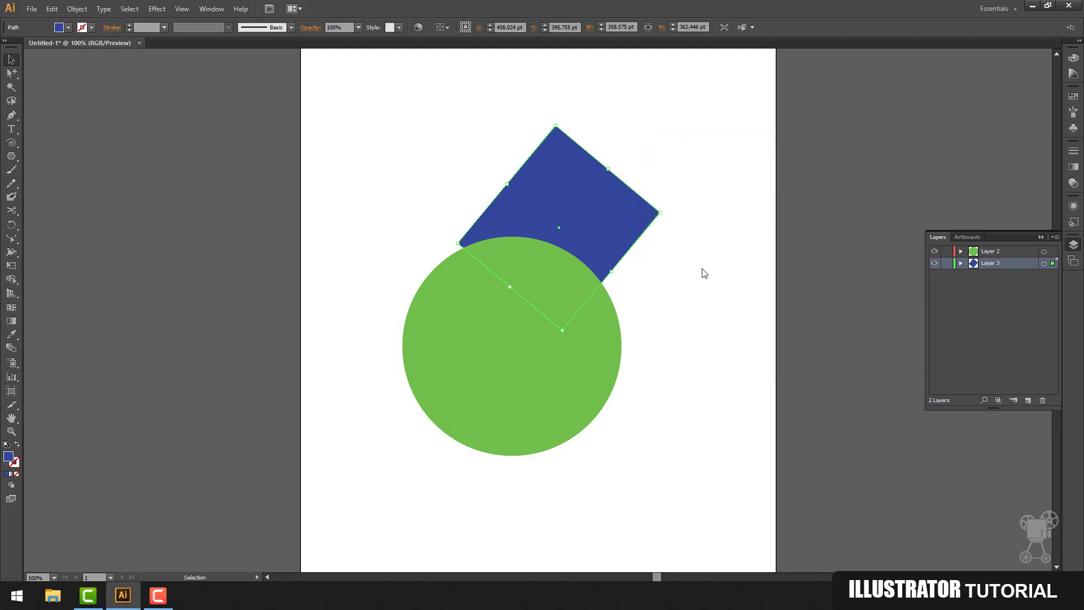
Step: Examine the pixels along the rasterized rectangle's slanted edge beside the smooth edge of the green vector circle
{"action": "scroll", "coordinate": [700, 182], "scroll_direction": "up", "scroll_amount": 4}
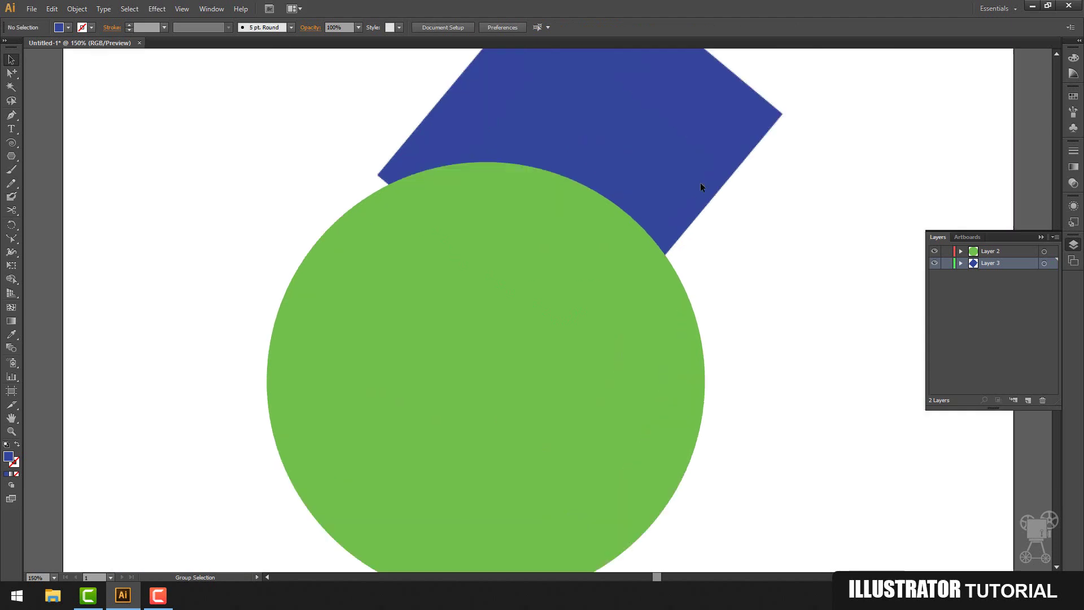
{"action": "left_click_drag", "start_coordinate": [731, 201], "coordinate": [510, 312]}
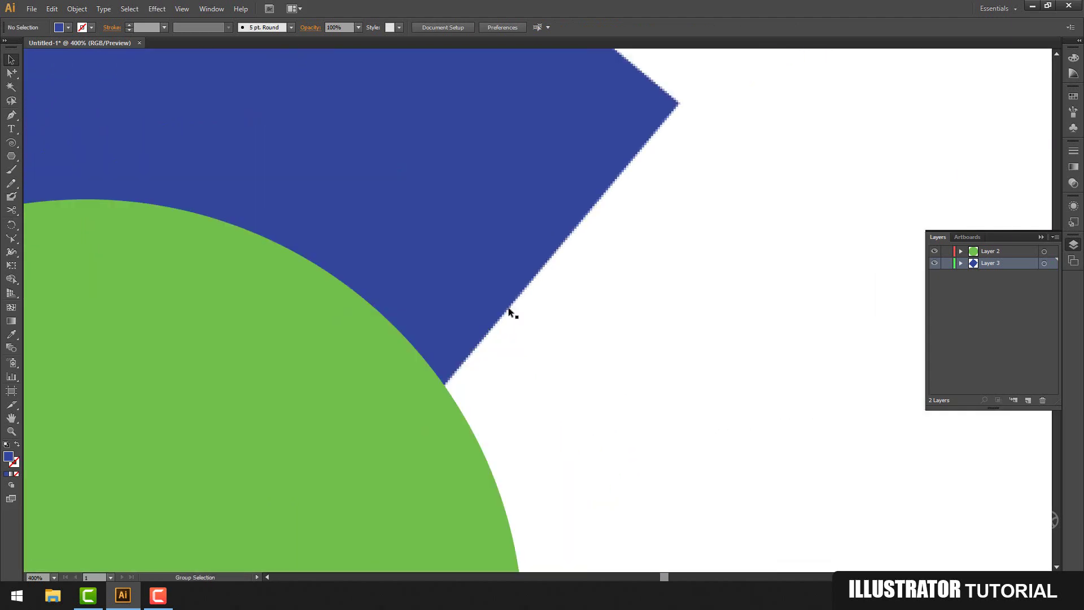
{"action": "scroll", "coordinate": [507, 306], "scroll_direction": "up", "scroll_amount": 2}
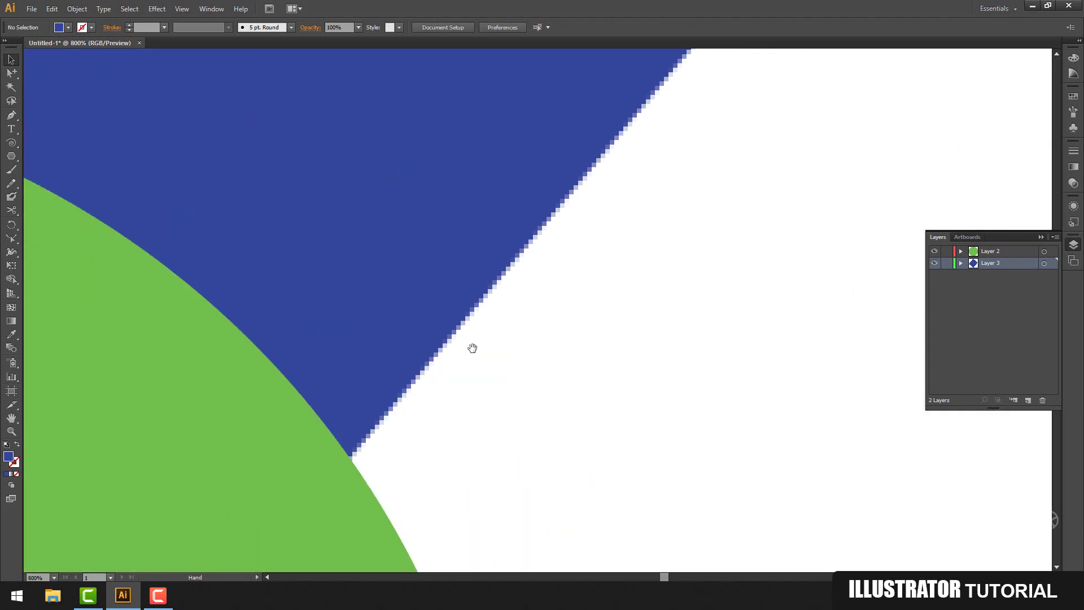
{"action": "left_click_drag", "start_coordinate": [472, 346], "coordinate": [487, 281]}
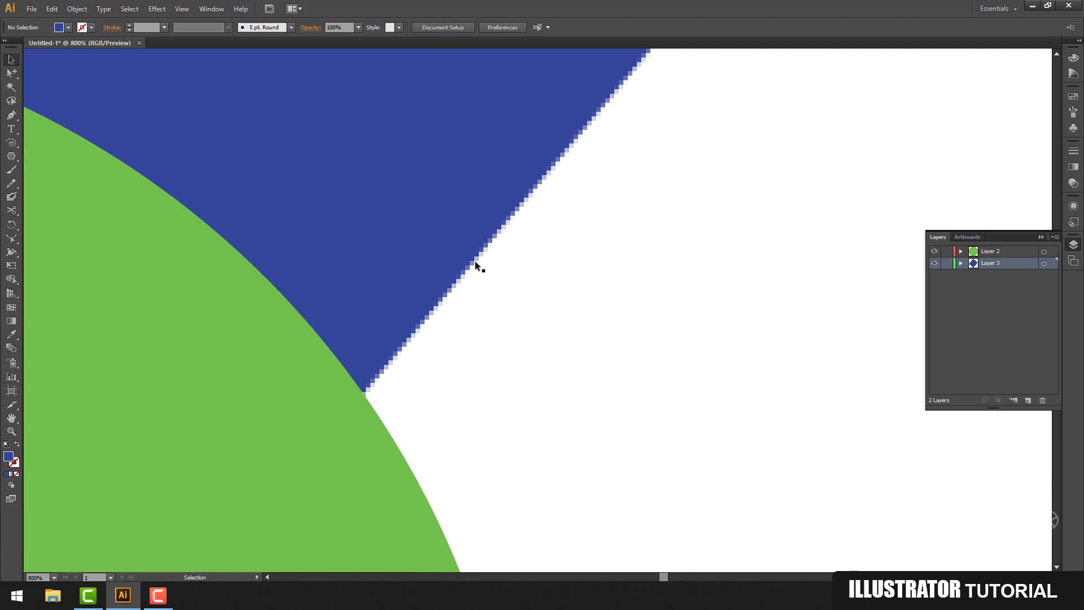
{"action": "left_click_drag", "start_coordinate": [452, 258], "coordinate": [500, 278]}
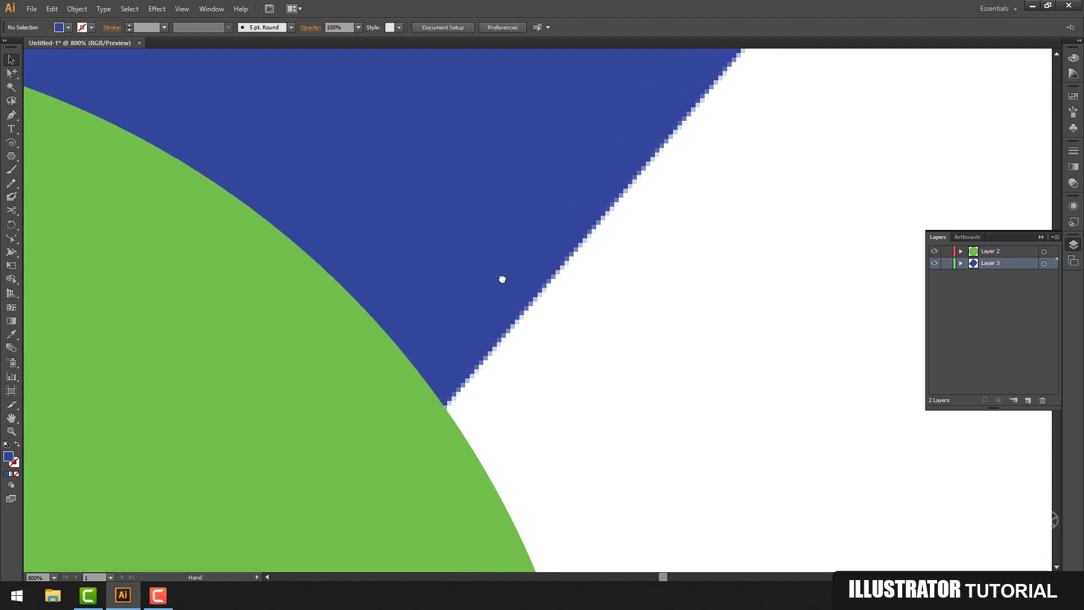
{"action": "left_click", "coordinate": [426, 423]}
{"action": "left_click", "coordinate": [605, 424]}
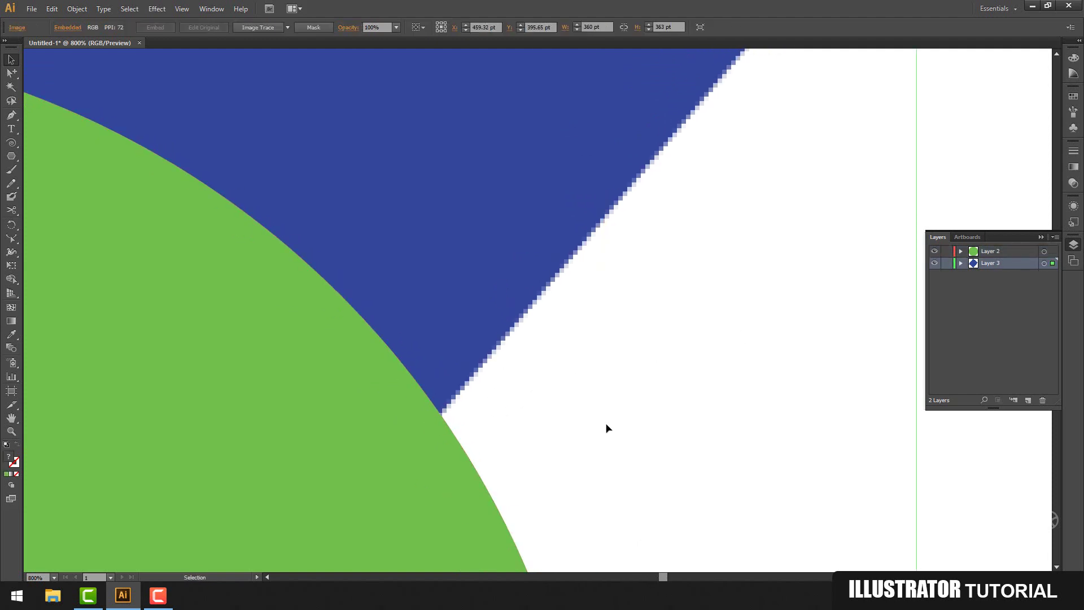
{"action": "key", "text": "ctrl+="}
{"action": "left_click_drag", "start_coordinate": [594, 289], "coordinate": [586, 207]}
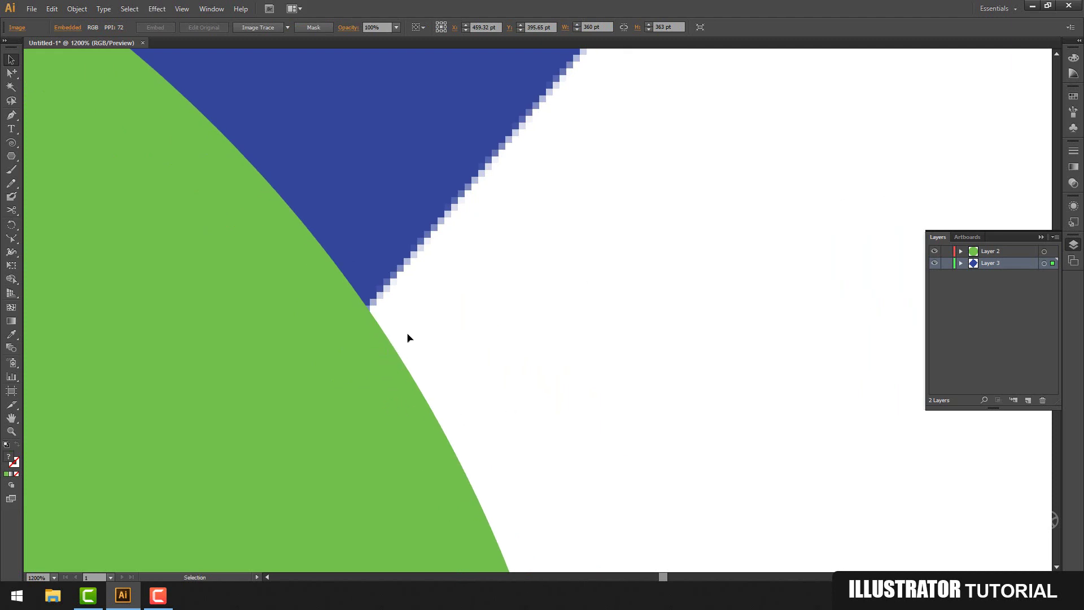
{"action": "left_click_drag", "start_coordinate": [447, 306], "coordinate": [470, 339]}
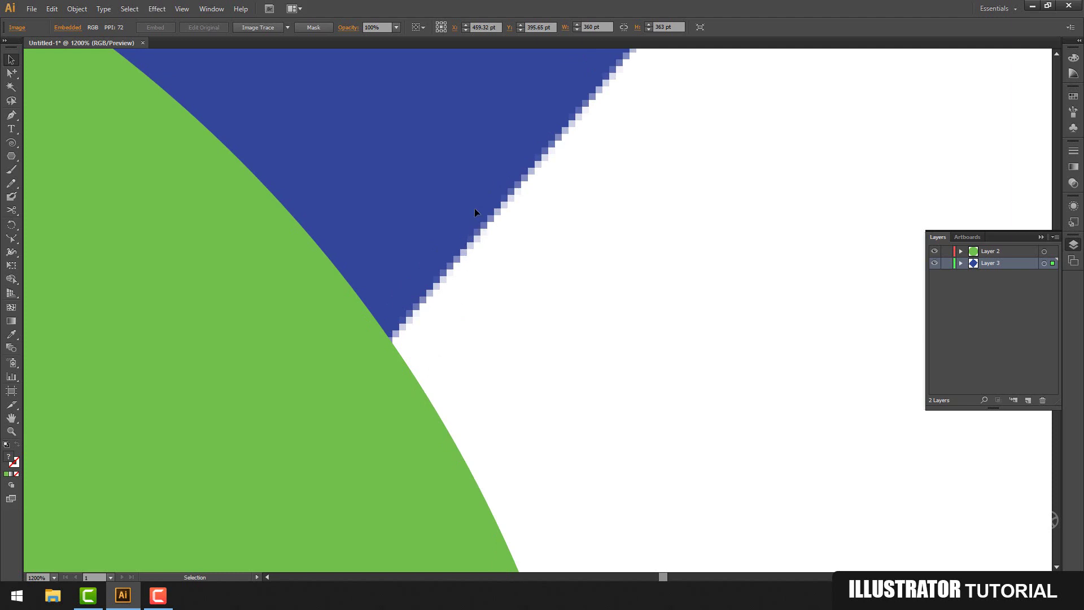
{"action": "key", "text": "ctrl+minus"}
{"action": "key", "text": "ctrl+minus"}
{"action": "key", "text": "ctrl+minus"}
{"action": "key", "text": "ctrl+minus"}
{"action": "key", "text": "ctrl+minus"}
{"action": "key", "text": "ctrl+minus"}
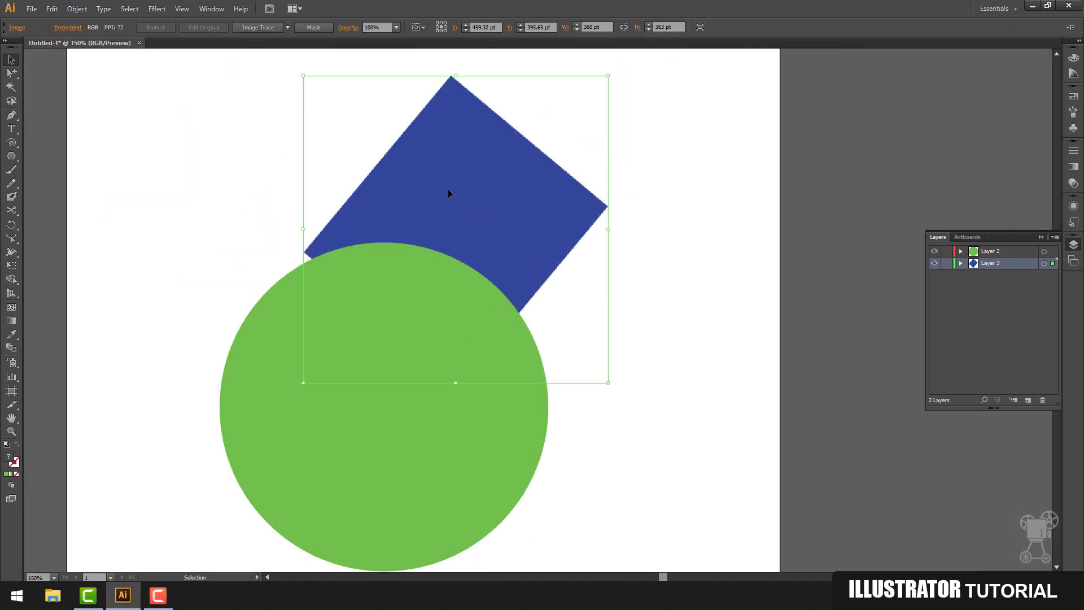
Step: Add a mesh point in the upper-left part of the green circle with the Mesh tool and color it bright yellow
{"action": "left_click", "coordinate": [77, 8]}
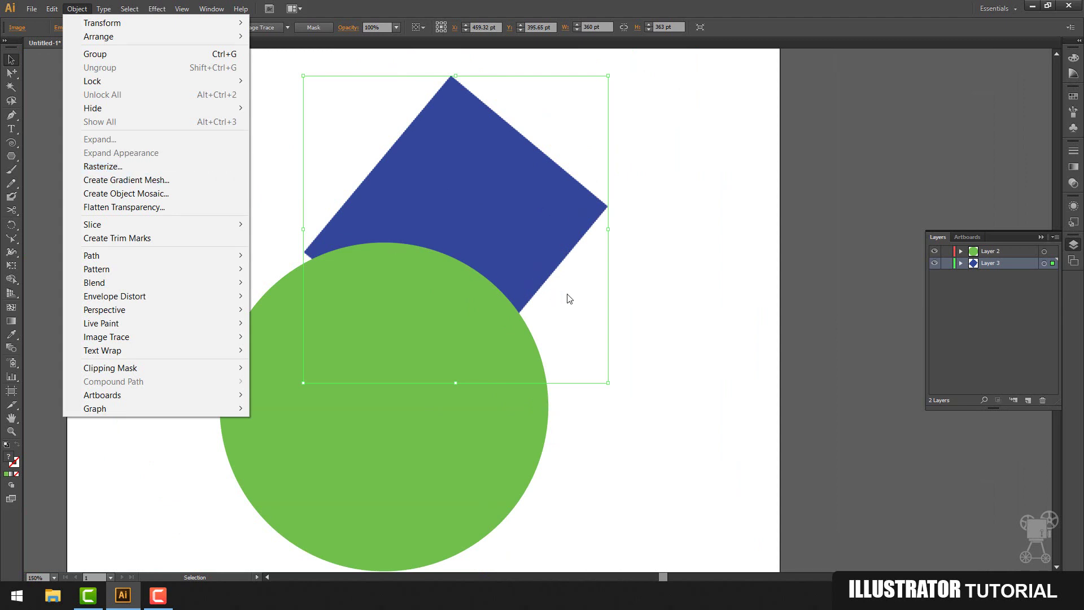
{"action": "left_click", "coordinate": [583, 309]}
{"action": "left_click_drag", "start_coordinate": [556, 347], "coordinate": [643, 286]}
{"action": "left_click", "coordinate": [526, 299]}
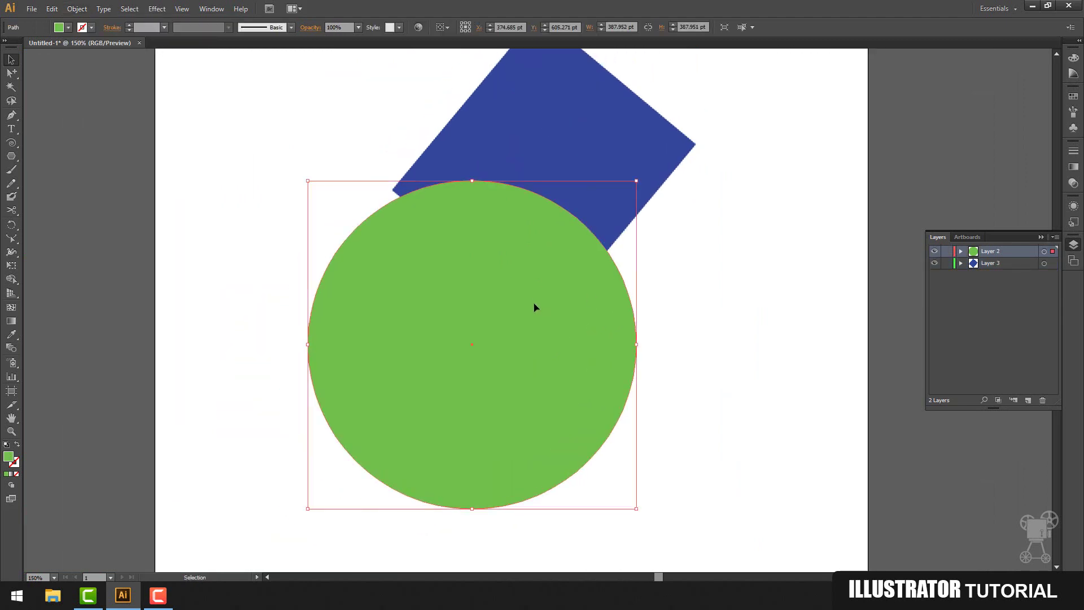
{"action": "left_click", "coordinate": [12, 310]}
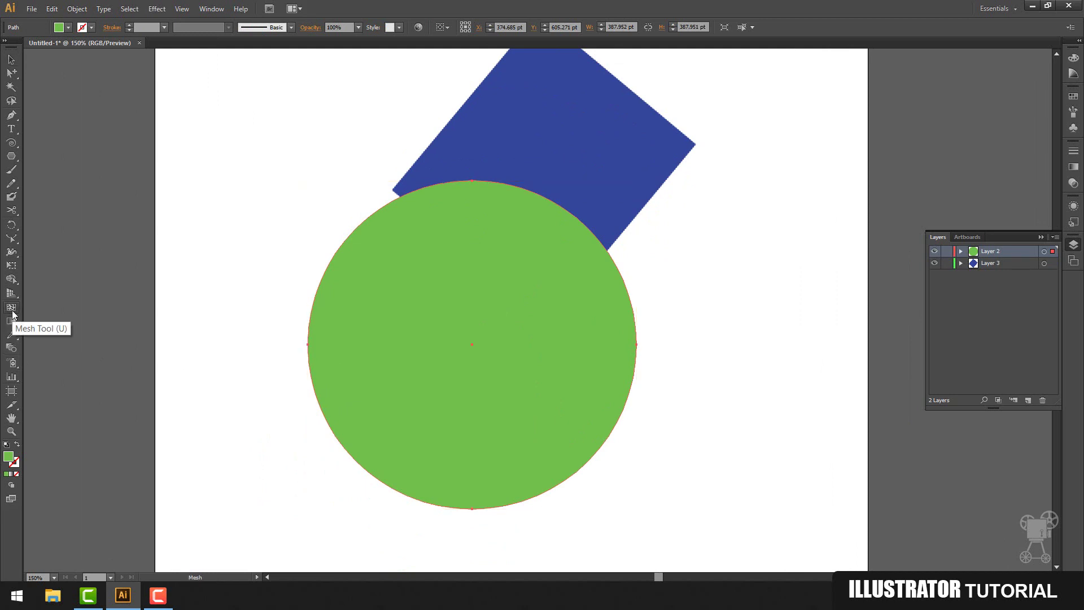
{"action": "left_click", "coordinate": [432, 283]}
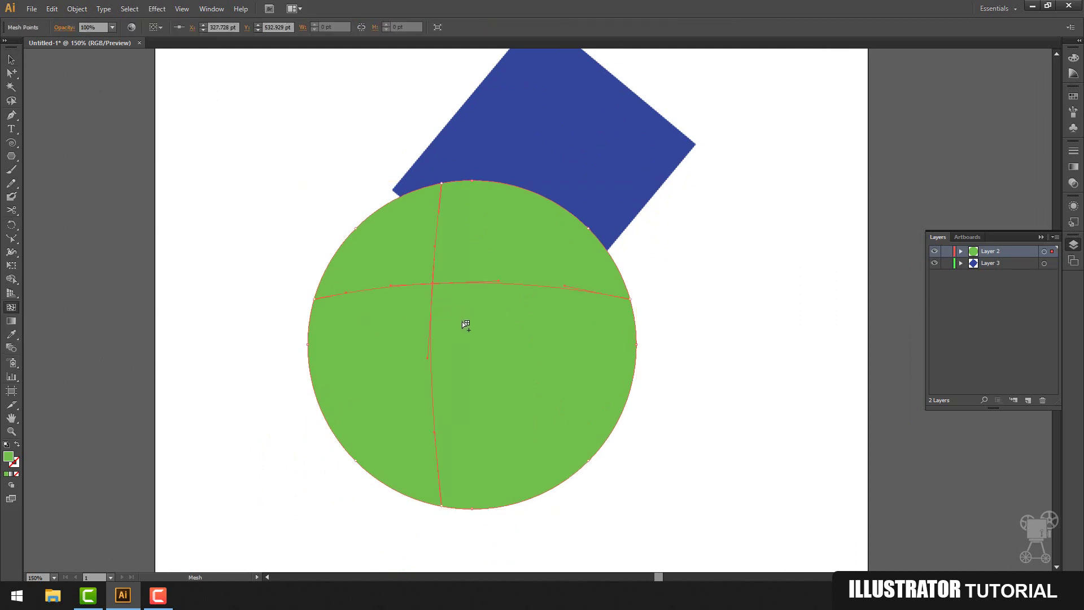
{"action": "double_click", "coordinate": [9, 457]}
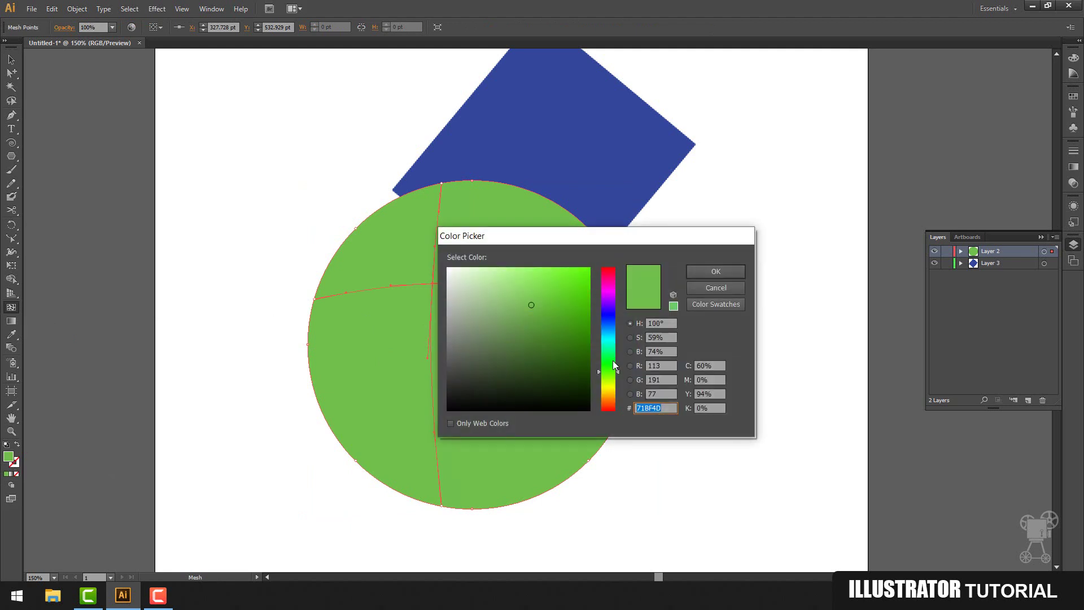
{"action": "left_click", "coordinate": [608, 389]}
{"action": "left_click", "coordinate": [569, 300]}
{"action": "left_click", "coordinate": [720, 270]}
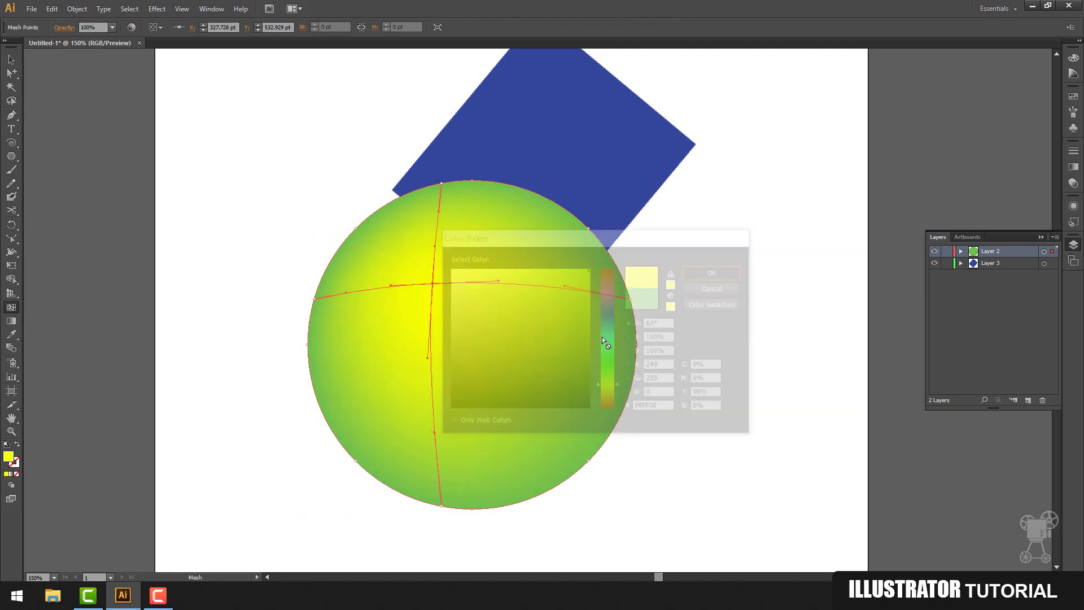
Step: Add a second mesh point in the circle's lower-right part and color it turquoise, 00FFB0
{"action": "left_click", "coordinate": [565, 397]}
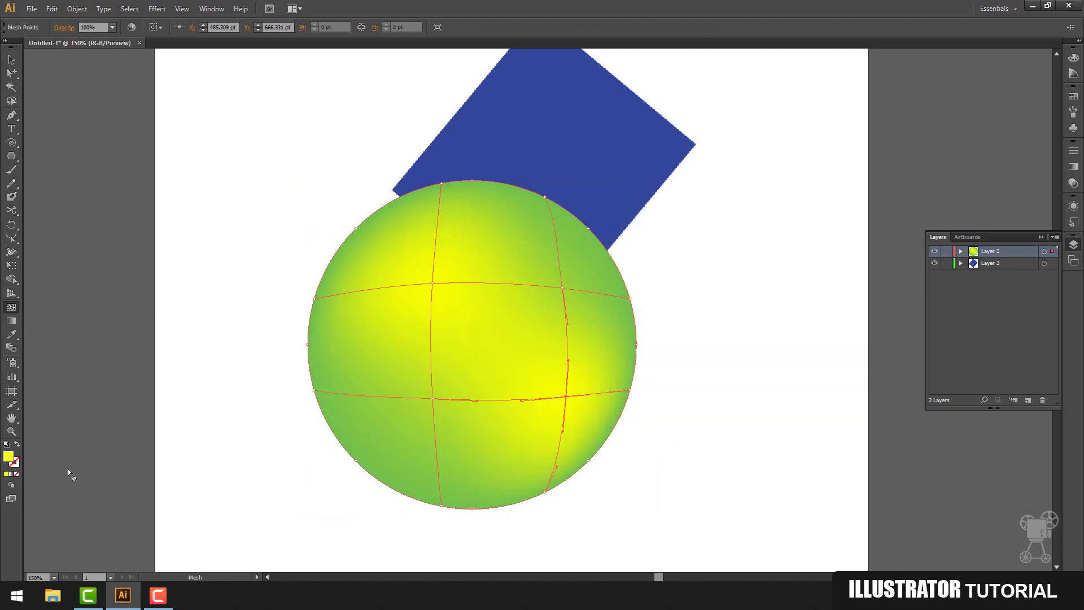
{"action": "double_click", "coordinate": [8, 456]}
{"action": "left_click", "coordinate": [608, 326]}
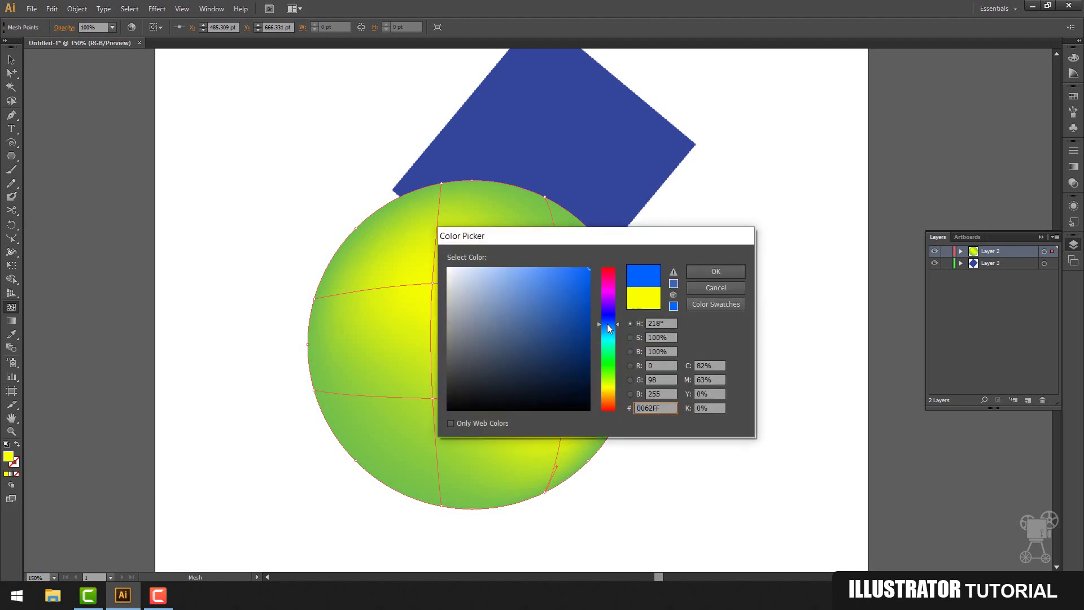
{"action": "left_click", "coordinate": [610, 347]}
{"action": "mouse_move", "coordinate": [570, 300]}
{"action": "left_mouse_down"}
{"action": "mouse_move", "coordinate": [575, 285]}
{"action": "mouse_move", "coordinate": [700, 263]}
{"action": "left_mouse_up"}
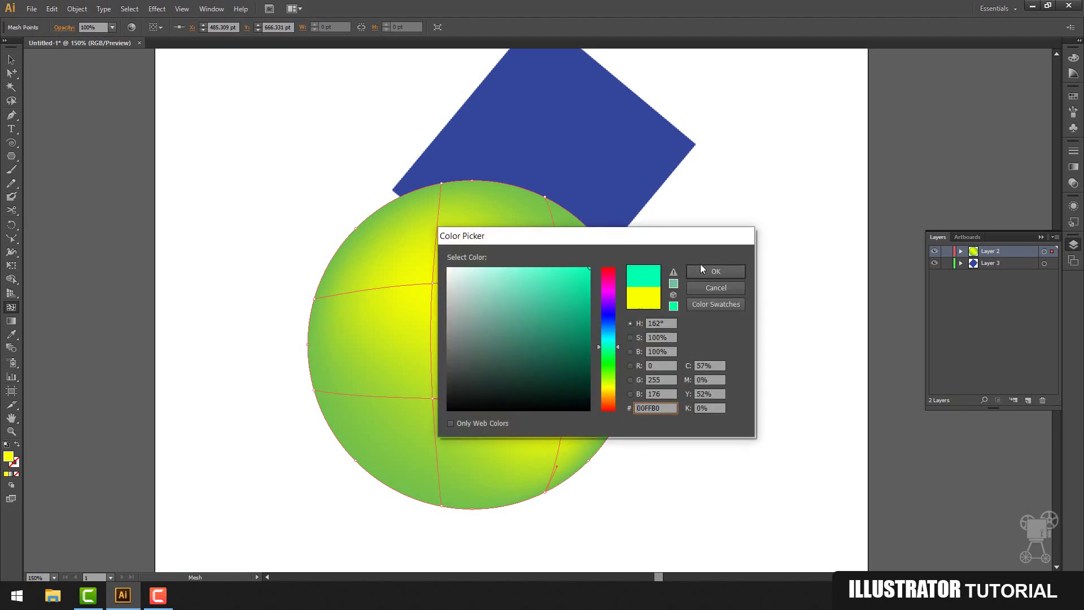
{"action": "left_click", "coordinate": [703, 271]}
{"action": "left_click", "coordinate": [11, 59]}
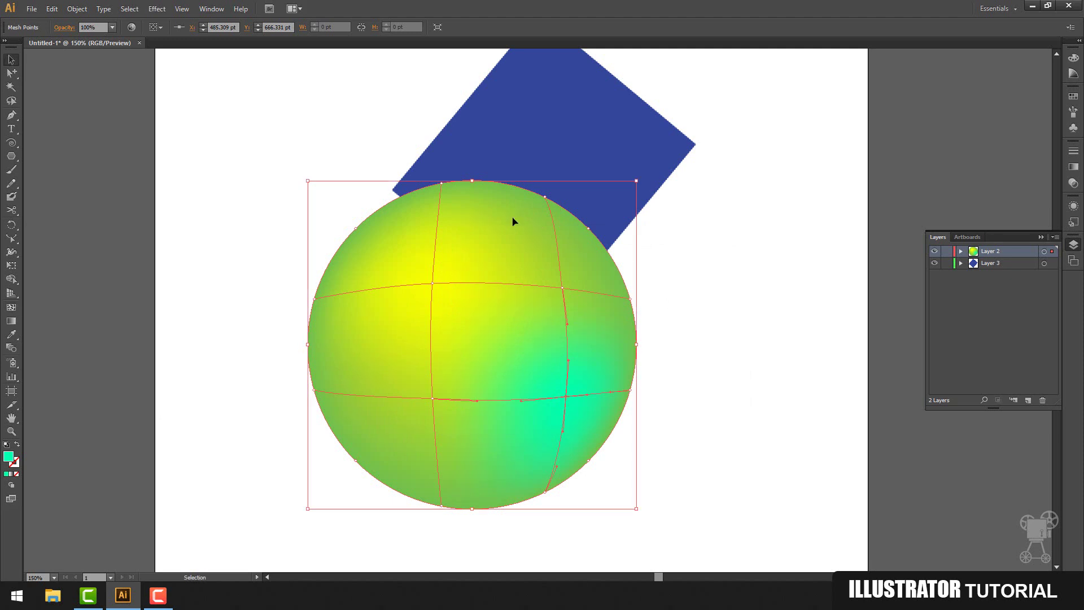
Step: Move the gradient mesh circle toward the lower left of the blue rectangle
{"action": "left_click_drag", "start_coordinate": [513, 221], "coordinate": [560, 177]}
{"action": "left_click", "coordinate": [814, 259]}
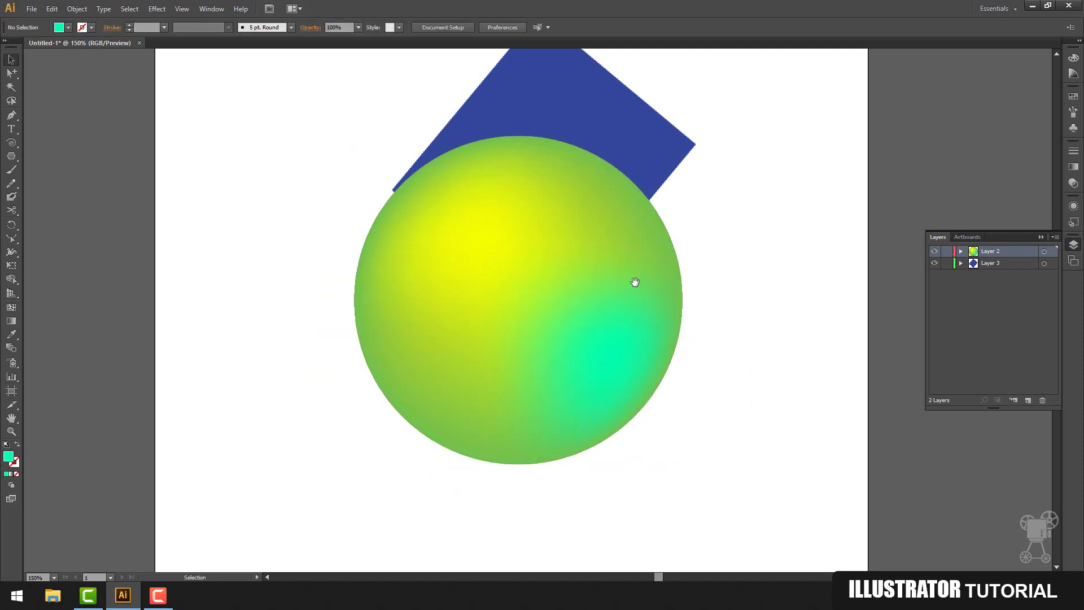
{"action": "left_click_drag", "start_coordinate": [635, 282], "coordinate": [667, 293]}
{"action": "left_click_drag", "start_coordinate": [606, 329], "coordinate": [474, 370]}
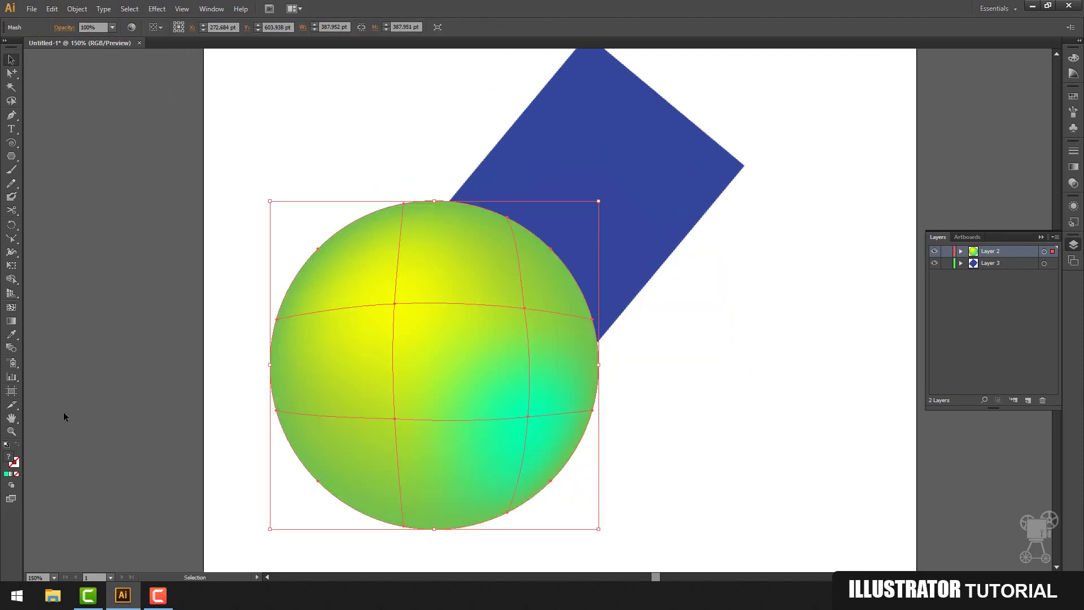
Step: Delete the rasterized blue rectangle from Layer 3
{"action": "left_click", "coordinate": [77, 9]}
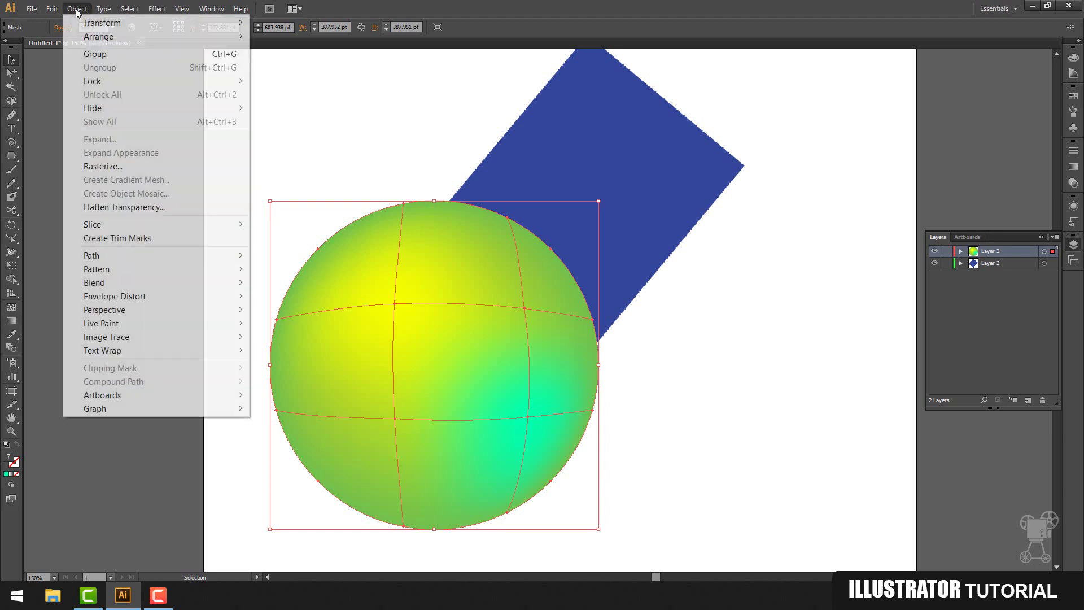
{"action": "left_click", "coordinate": [662, 213]}
{"action": "left_click", "coordinate": [661, 214]}
{"action": "key", "text": "Delete"}
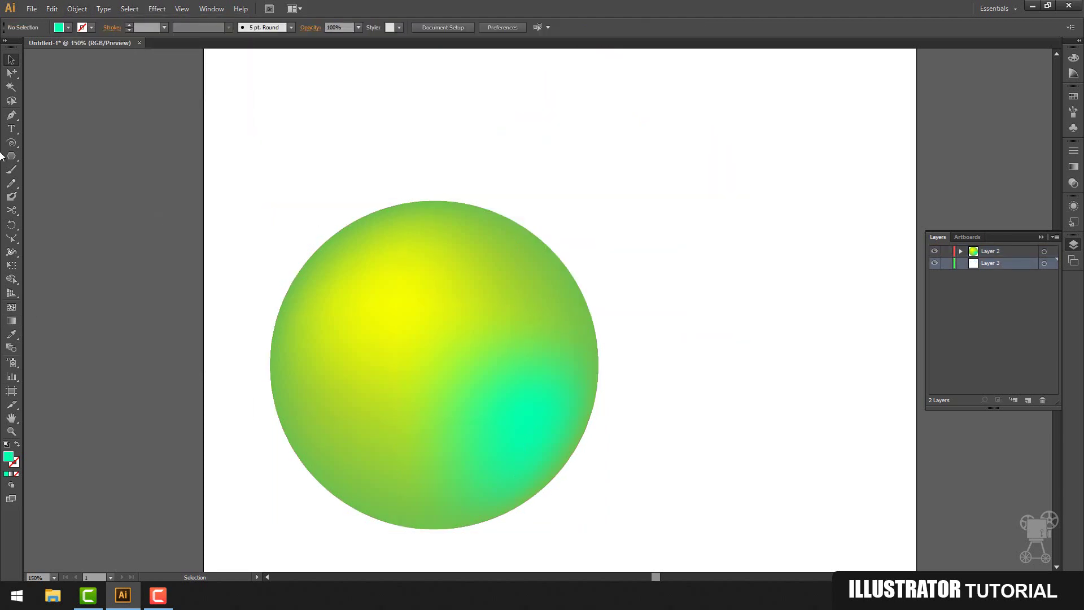
Step: Draw a turquoise circle about 277 pt across on Layer 3 and place it at the upper right of the mesh circle
{"action": "left_click_drag", "start_coordinate": [11, 156], "coordinate": [65, 181]}
{"action": "left_click_drag", "start_coordinate": [710, 175], "coordinate": [942, 408]}
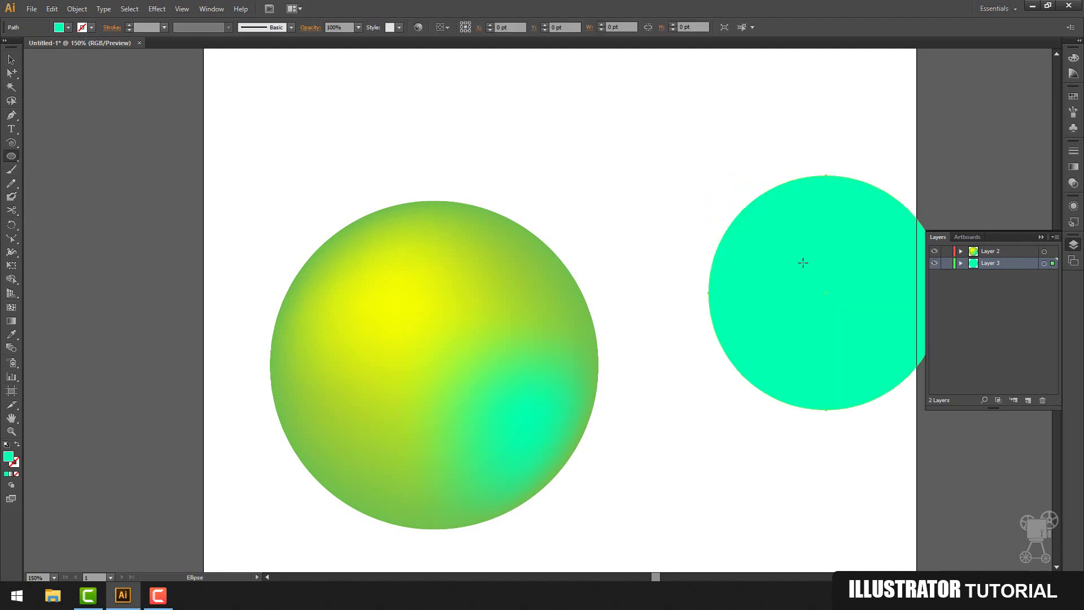
{"action": "key", "text": "v"}
{"action": "left_click_drag", "start_coordinate": [807, 295], "coordinate": [713, 249]}
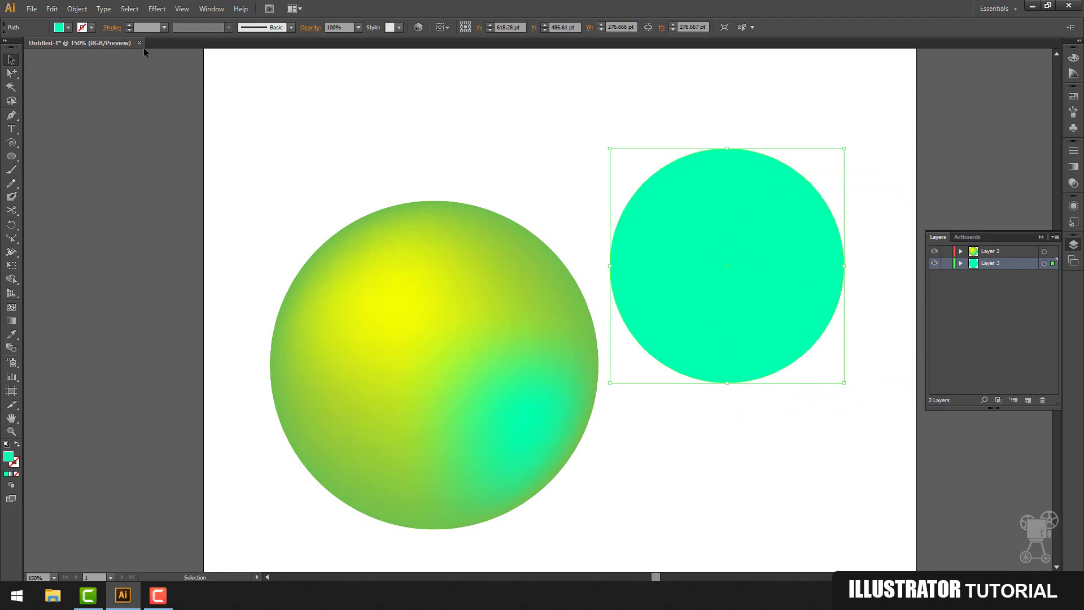
Step: Create a gradient mesh on the turquoise circle with 4 rows, 4 columns, Flat appearance and 100% highlight
{"action": "left_click", "coordinate": [76, 9]}
{"action": "left_click", "coordinate": [115, 180]}
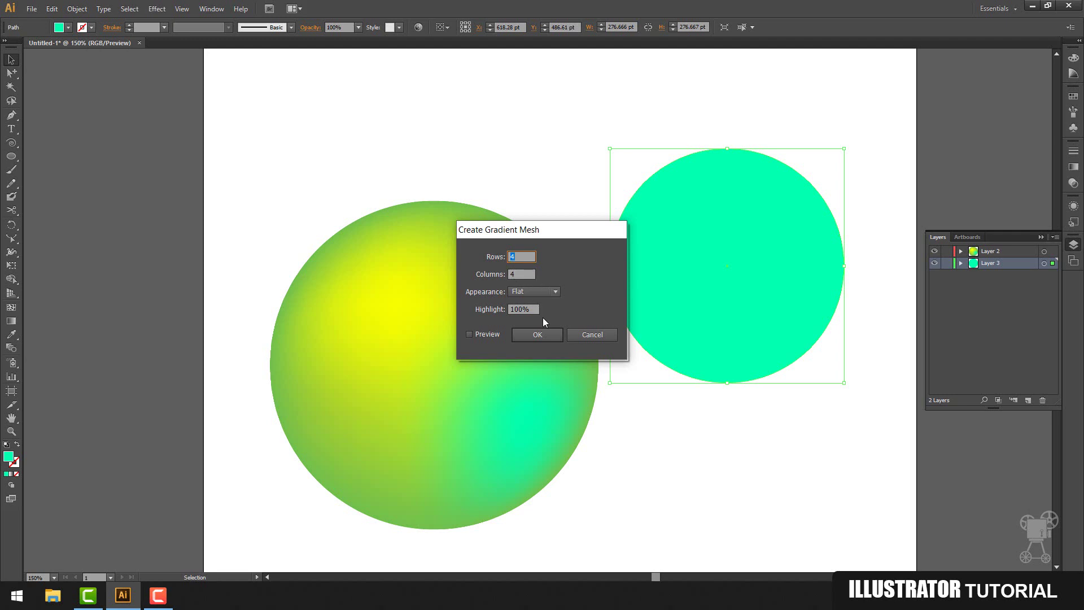
{"action": "left_click", "coordinate": [552, 335]}
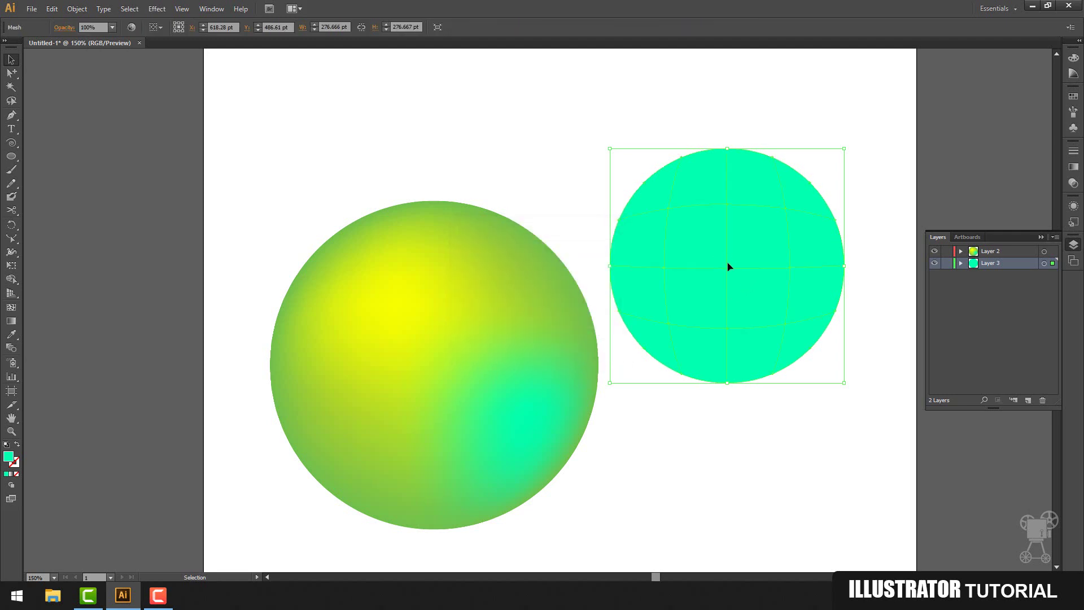
Step: Recolour the centre mesh point of the turquoise circle periwinkle blue using Direct Selection
{"action": "double_click", "coordinate": [11, 73]}
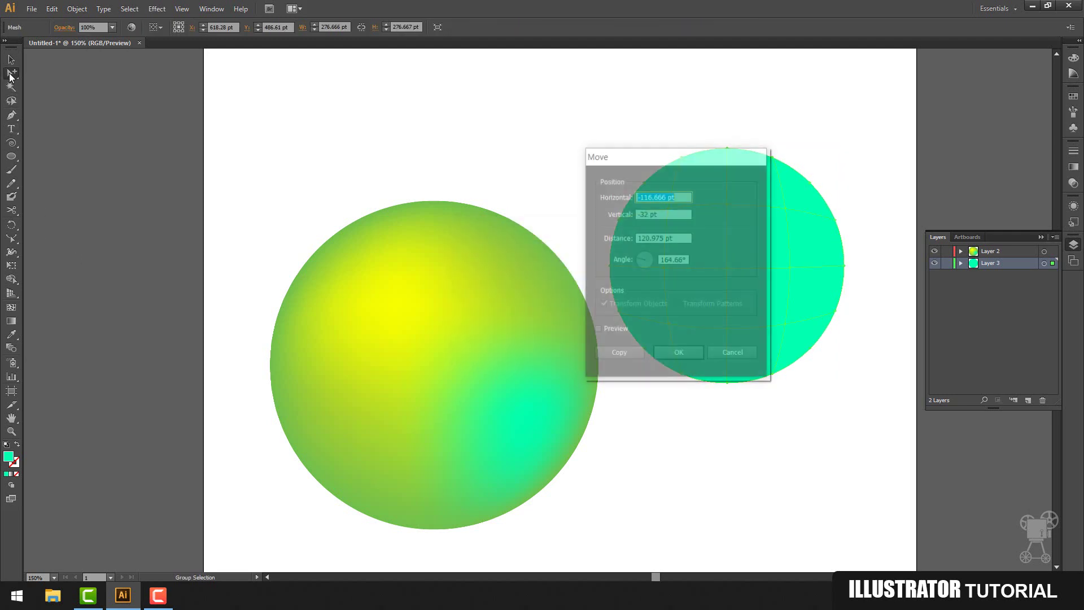
{"action": "left_click", "coordinate": [722, 350]}
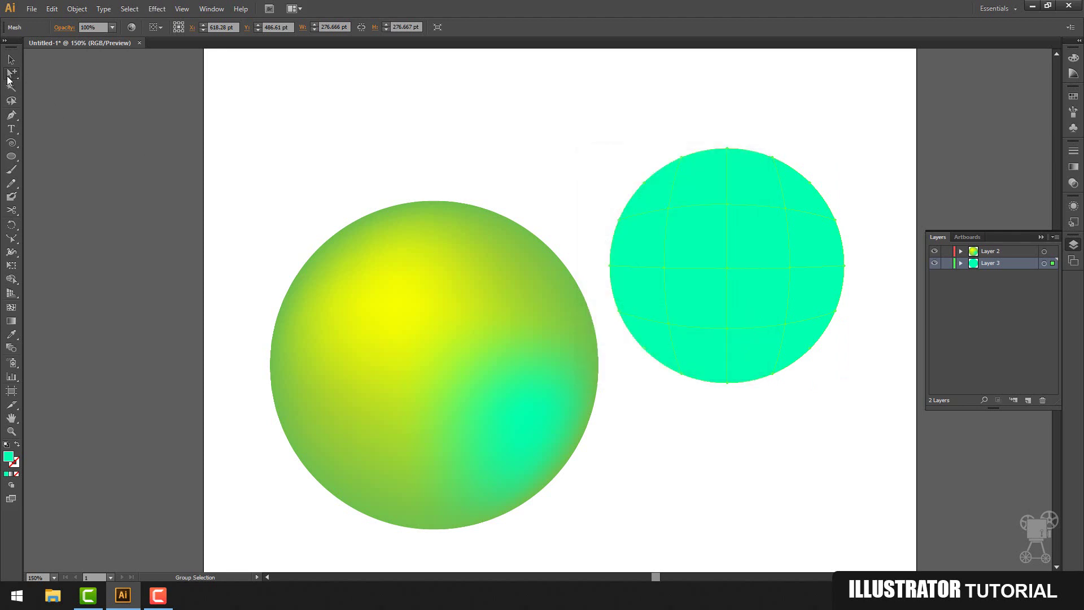
{"action": "left_click", "coordinate": [12, 72]}
{"action": "left_click", "coordinate": [40, 73]}
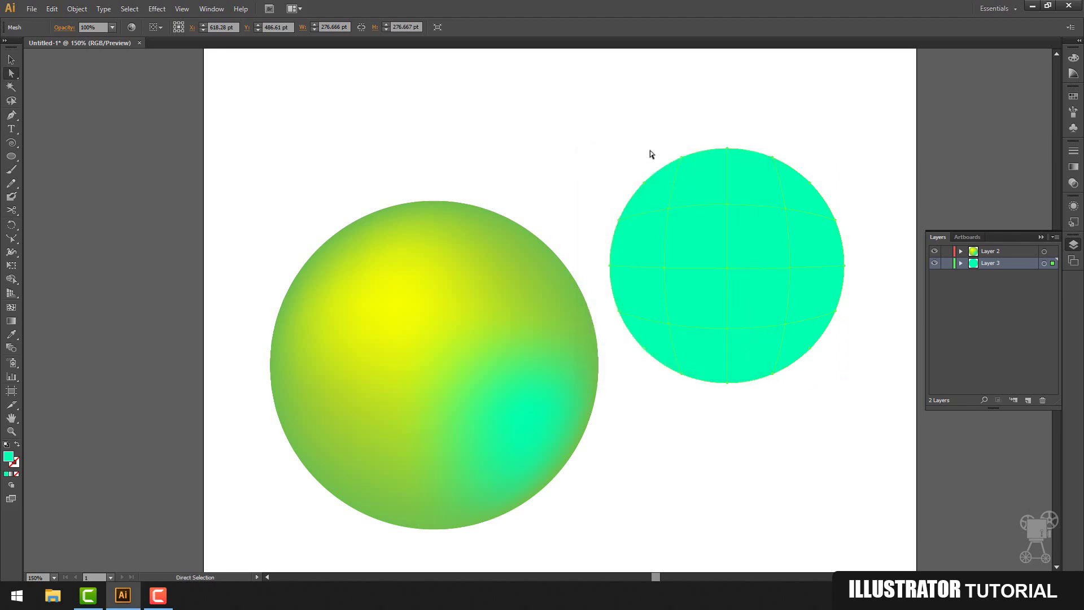
{"action": "left_click", "coordinate": [724, 267]}
{"action": "left_click", "coordinate": [727, 266]}
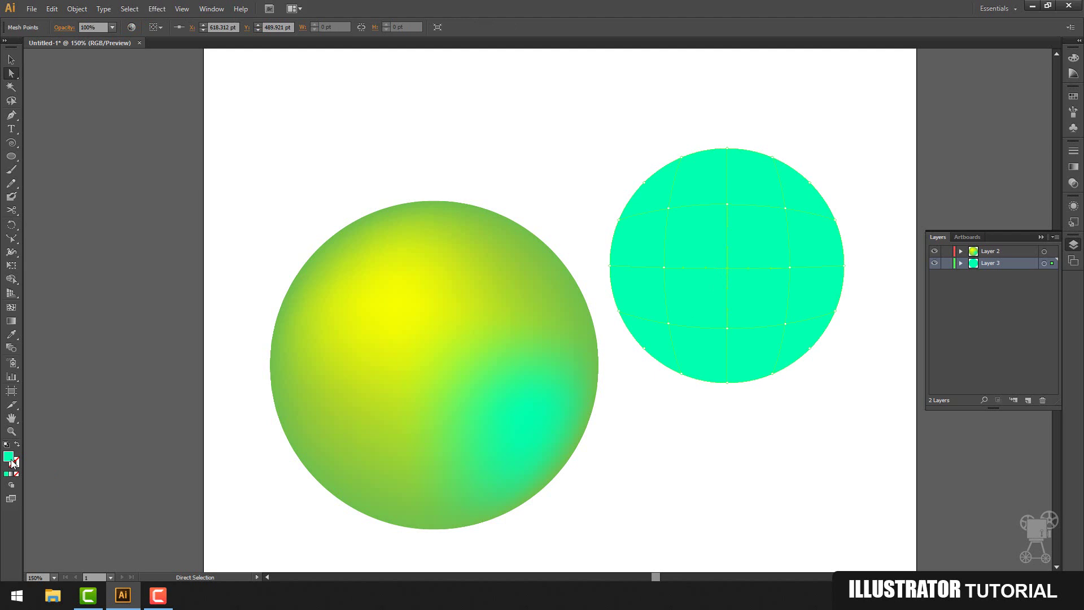
{"action": "double_click", "coordinate": [9, 457]}
{"action": "left_click", "coordinate": [610, 323]}
{"action": "left_click_drag", "start_coordinate": [546, 285], "coordinate": [533, 275]}
{"action": "left_click", "coordinate": [700, 272]}
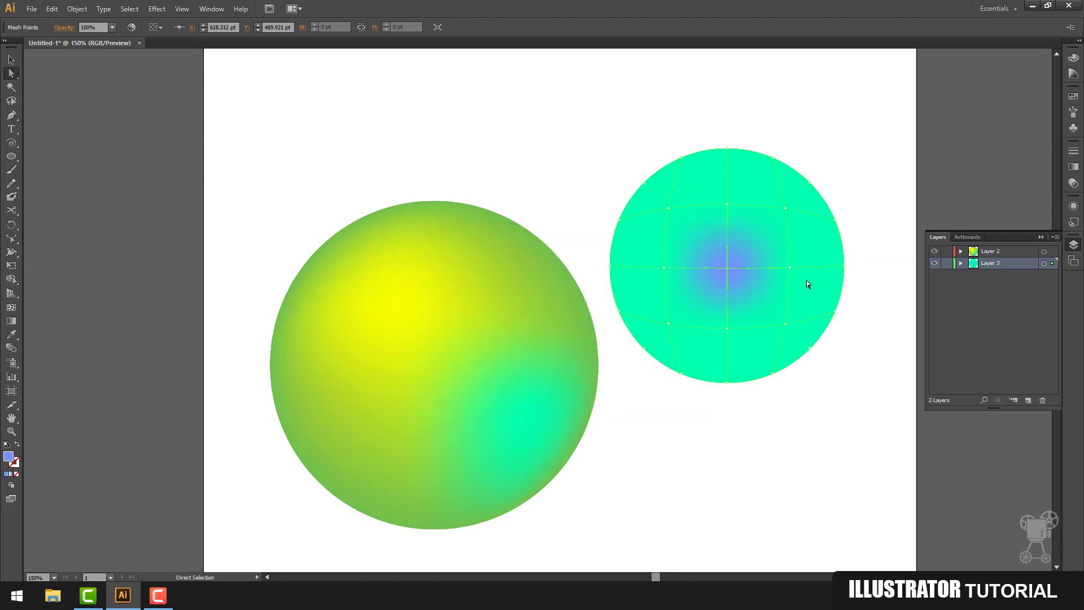
Step: Recolour the mesh point just right of the turquoise circle's centre to crimson FF0049 and deselect the circle
{"action": "left_click", "coordinate": [791, 268]}
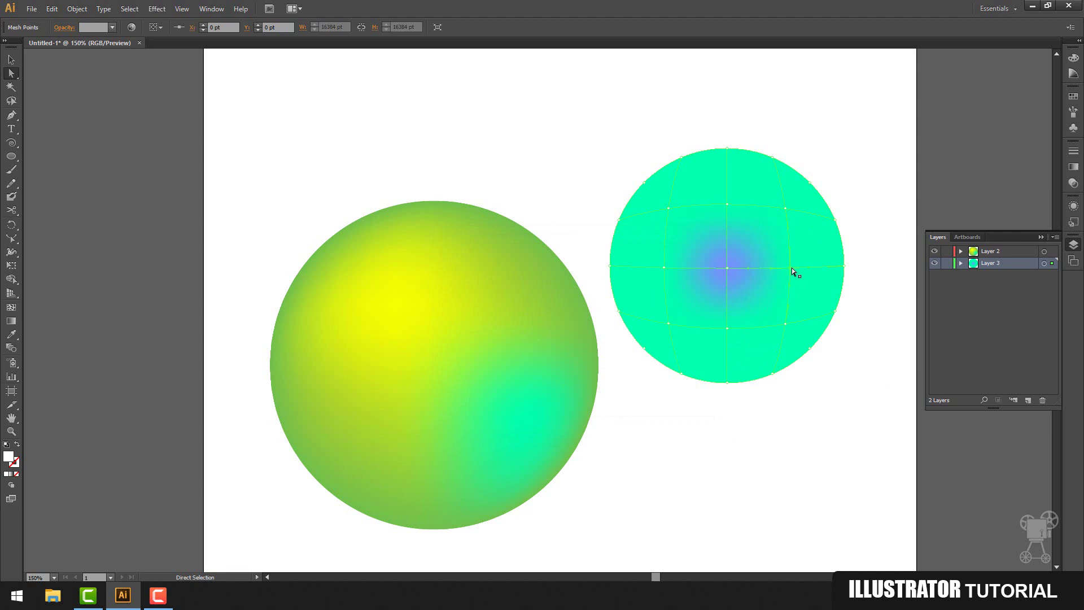
{"action": "double_click", "coordinate": [9, 457]}
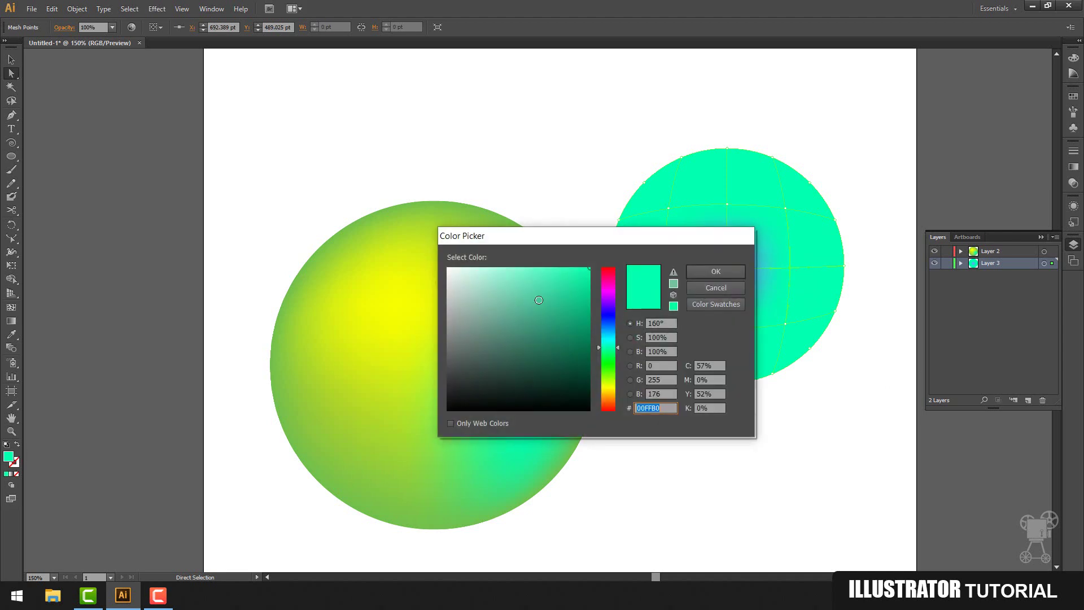
{"action": "left_click", "coordinate": [608, 273]}
{"action": "left_click", "coordinate": [715, 272]}
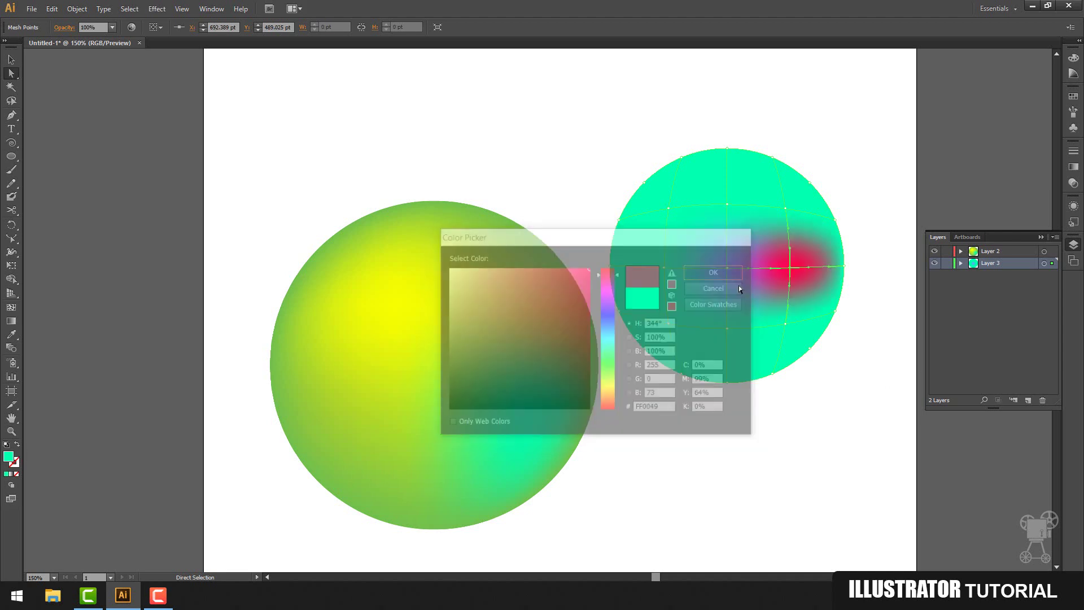
{"action": "left_click", "coordinate": [829, 404]}
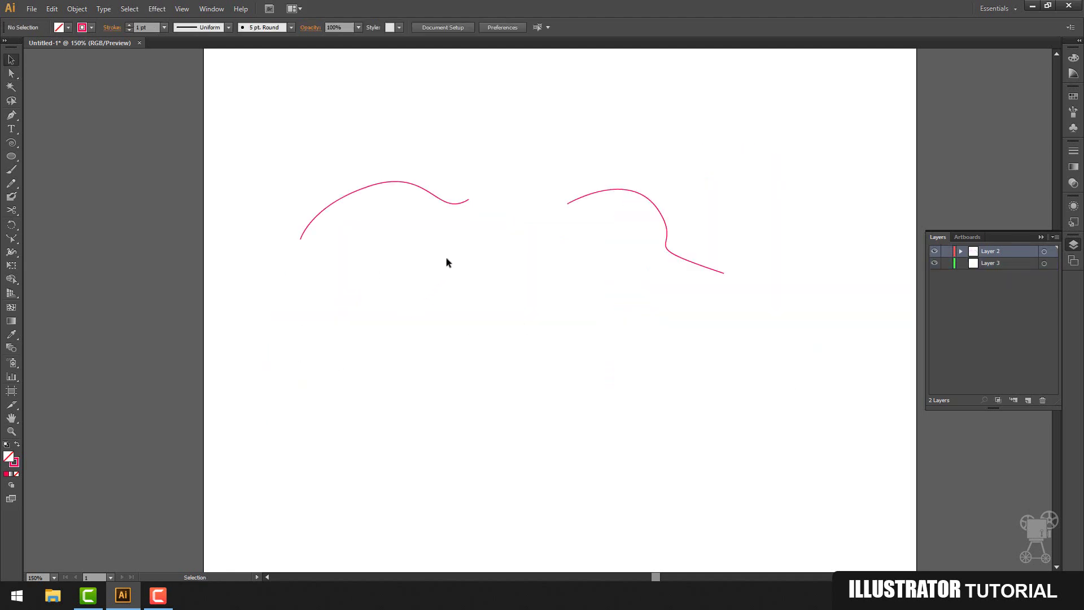
Step: Move the two pink curves together so the left curve's right end touches the right curve's left end
{"action": "left_click_drag", "start_coordinate": [594, 195], "coordinate": [592, 273]}
{"action": "key", "text": "ctrl+plus"}
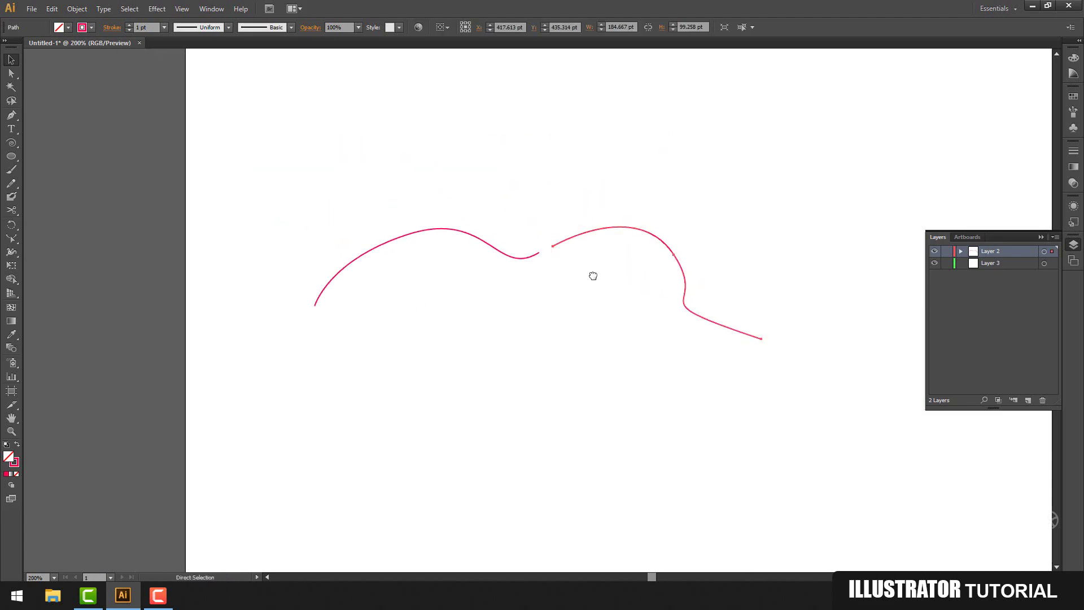
{"action": "key", "text": "ctrl+plus"}
{"action": "left_click", "coordinate": [519, 238]}
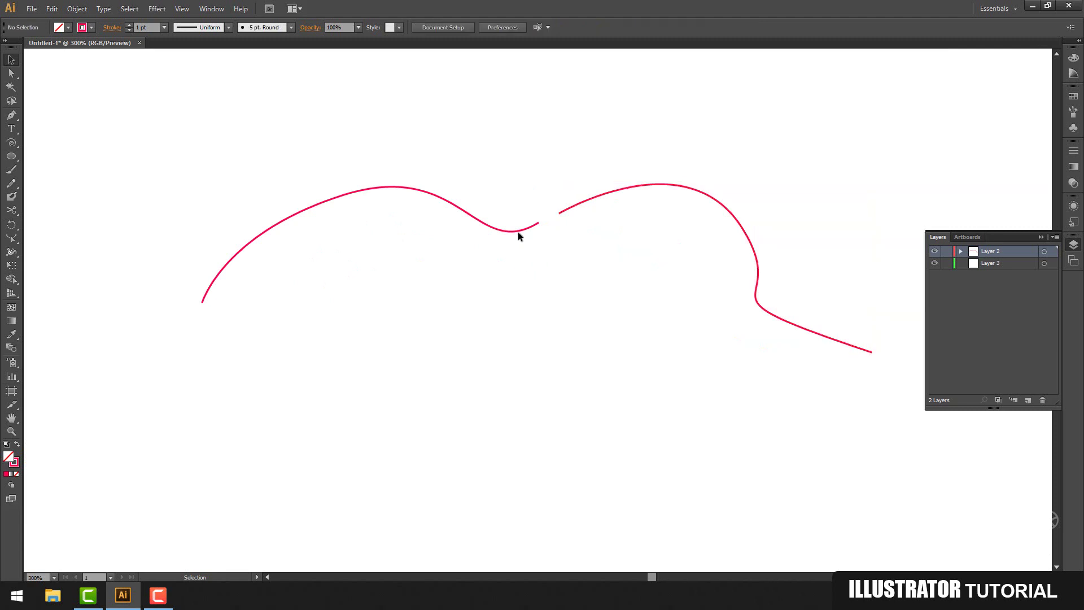
{"action": "left_click_drag", "start_coordinate": [518, 232], "coordinate": [536, 225]}
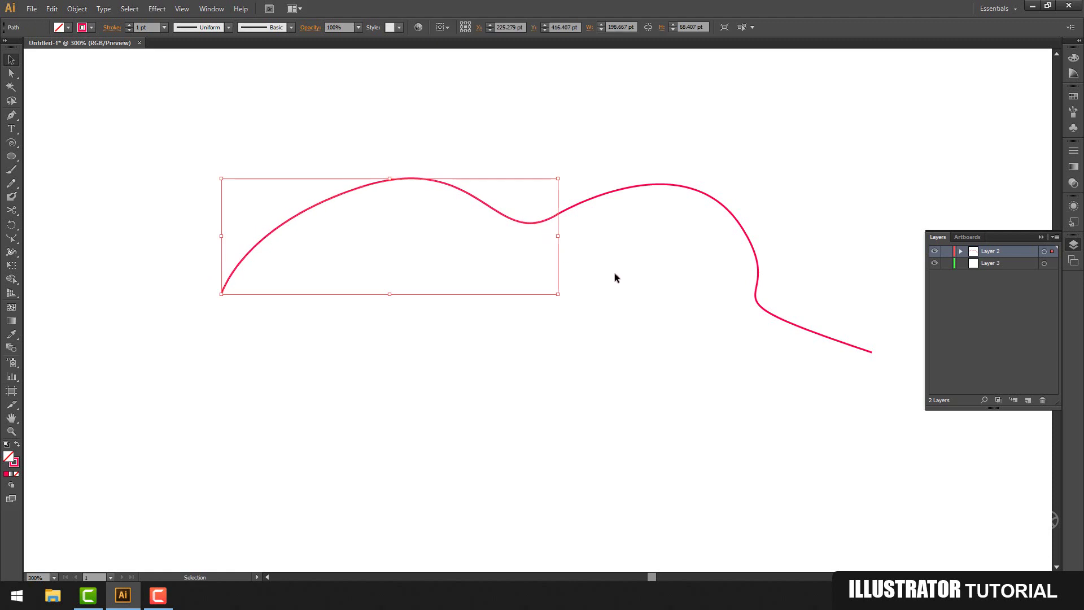
Step: Join the two touching endpoints of the pink curves into one continuous path
{"action": "key", "text": "a"}
{"action": "left_click_drag", "start_coordinate": [618, 275], "coordinate": [534, 176]}
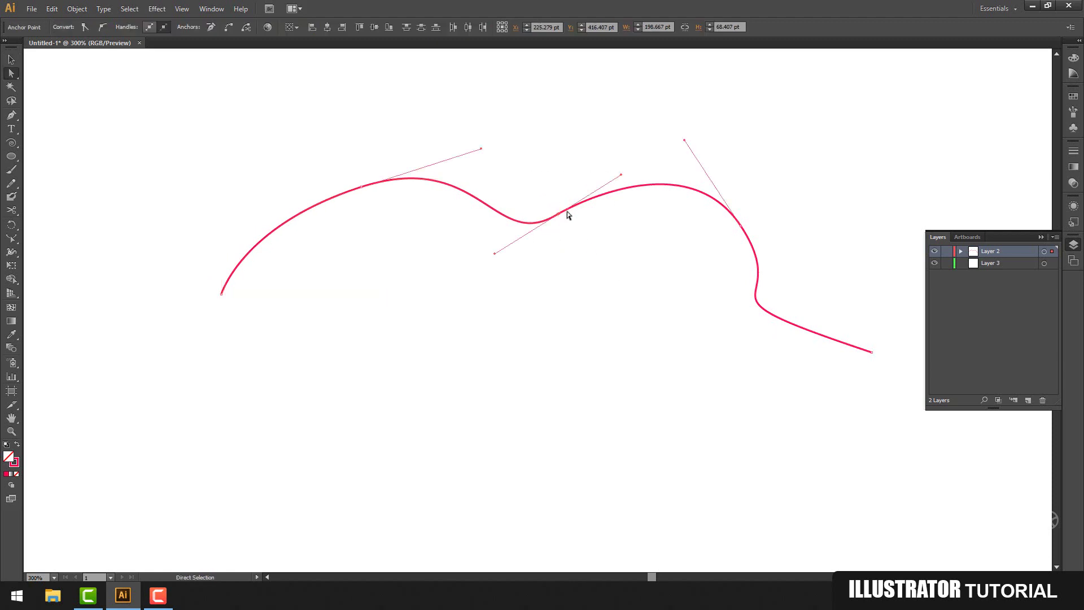
{"action": "left_click_drag", "start_coordinate": [588, 253], "coordinate": [542, 194]}
{"action": "left_click", "coordinate": [77, 8]}
{"action": "mouse_move", "coordinate": [140, 252]}
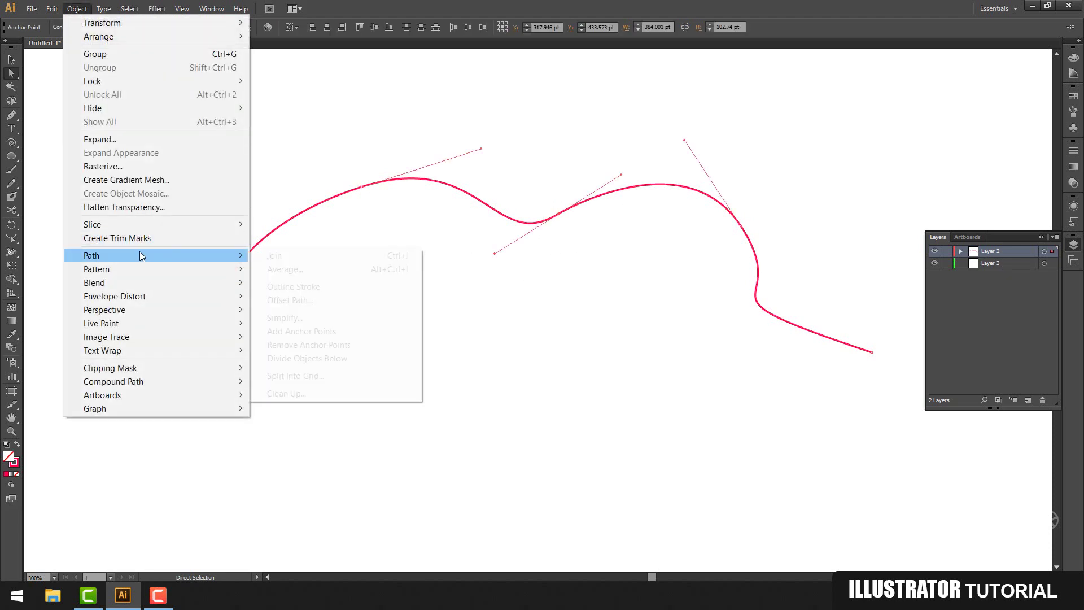
{"action": "left_click", "coordinate": [304, 263]}
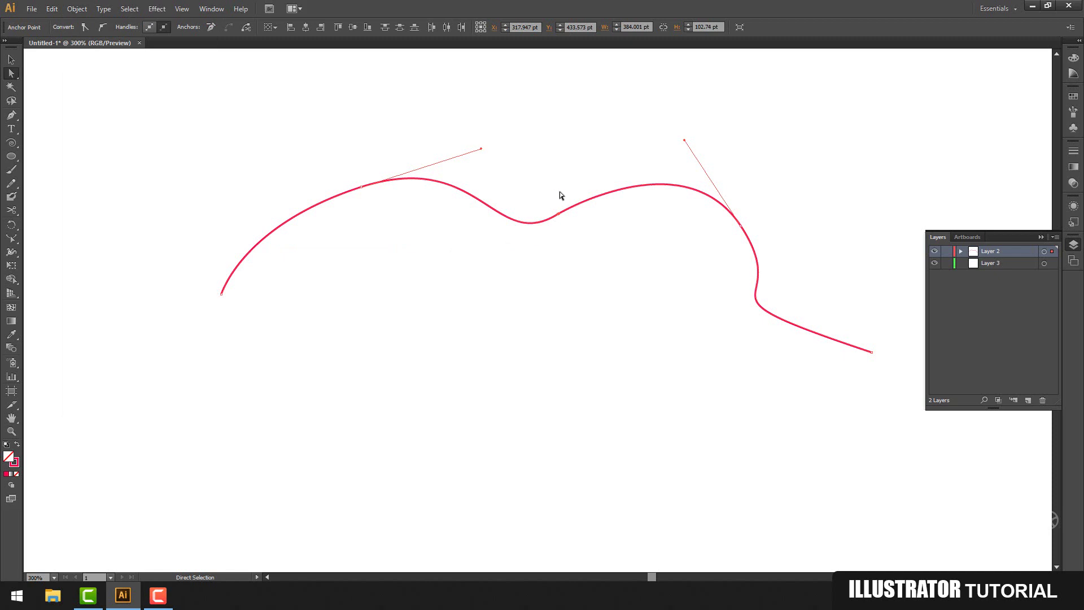
{"action": "left_click", "coordinate": [570, 247]}
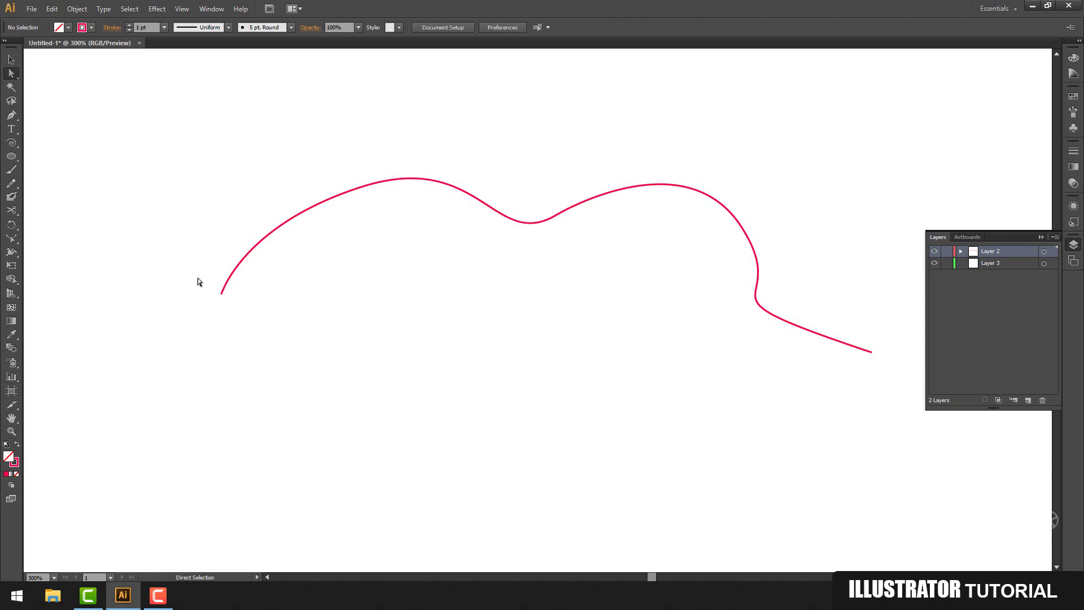
Step: Join the pink path's two outer endpoints with a straight segment to close the shape
{"action": "left_click_drag", "start_coordinate": [198, 278], "coordinate": [248, 332]}
{"action": "left_click", "coordinate": [872, 351], "text": "shift"}
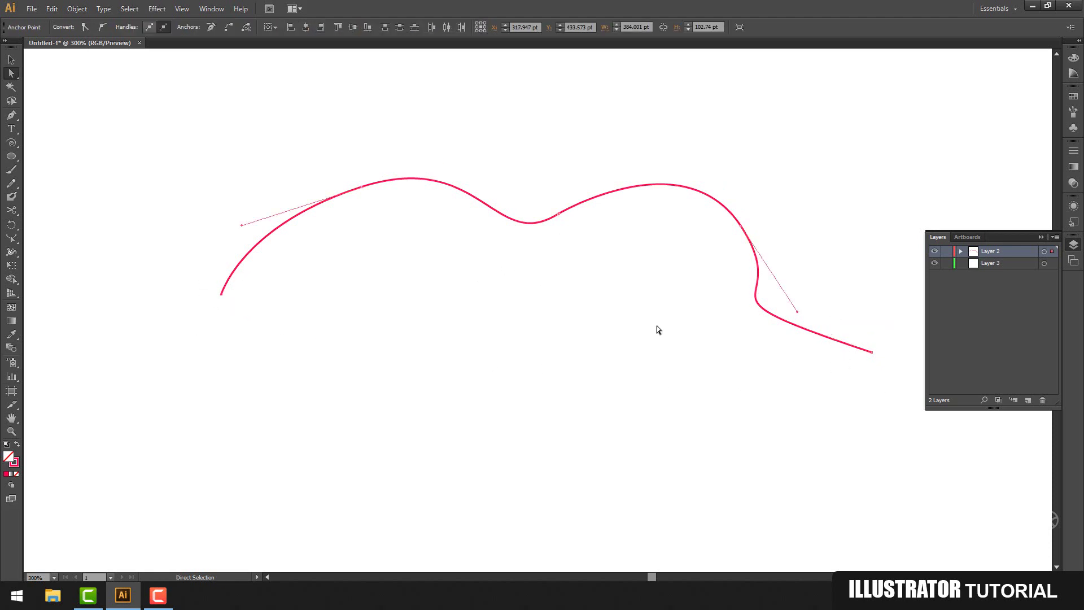
{"action": "key", "text": "ctrl"}
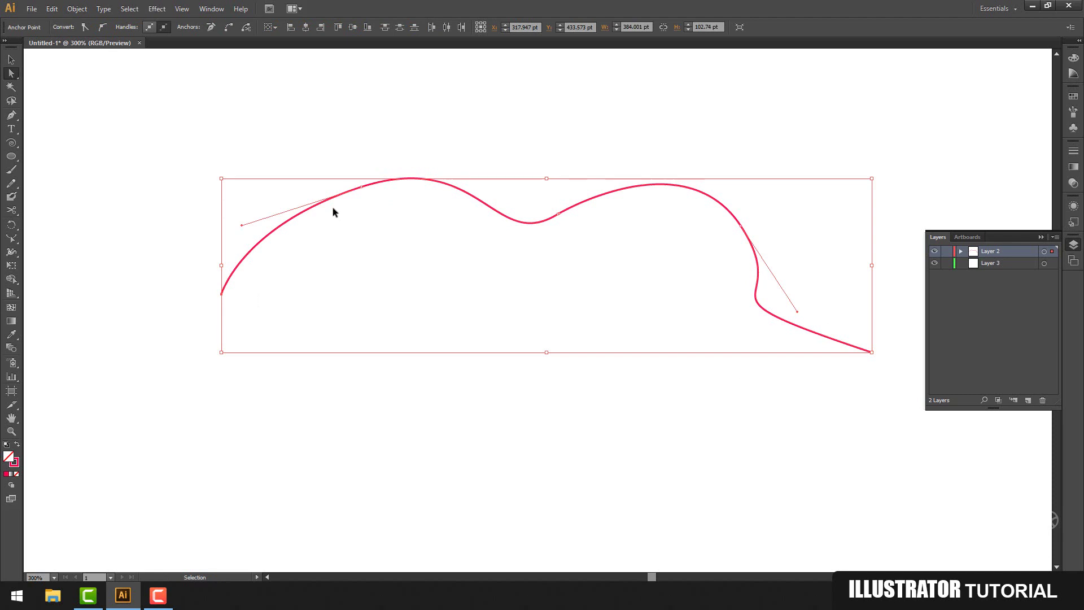
{"action": "key", "text": "ctrl+j"}
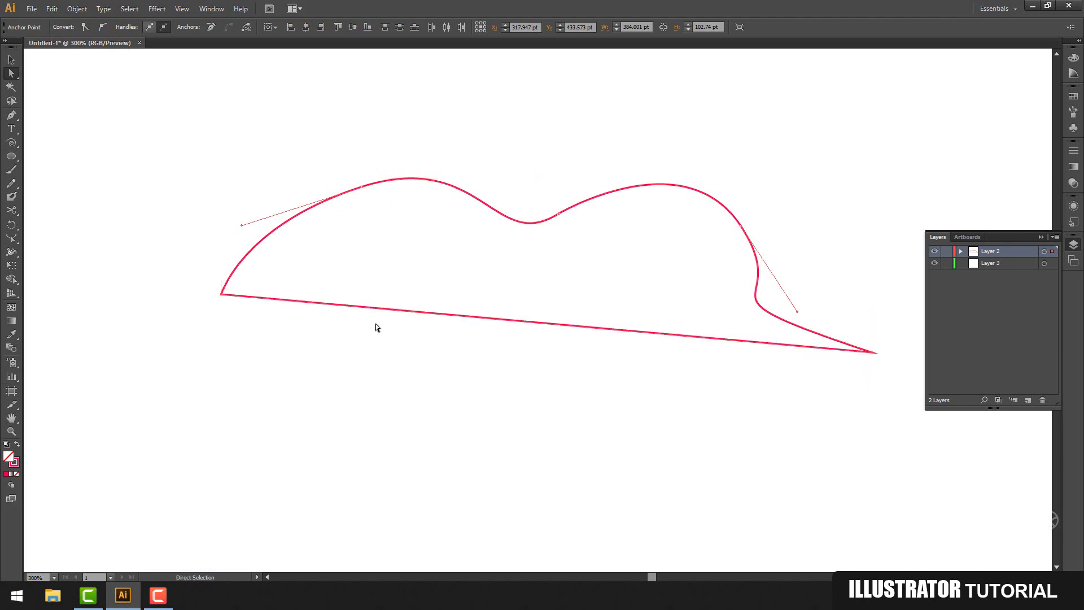
{"action": "key", "text": "ctrl"}
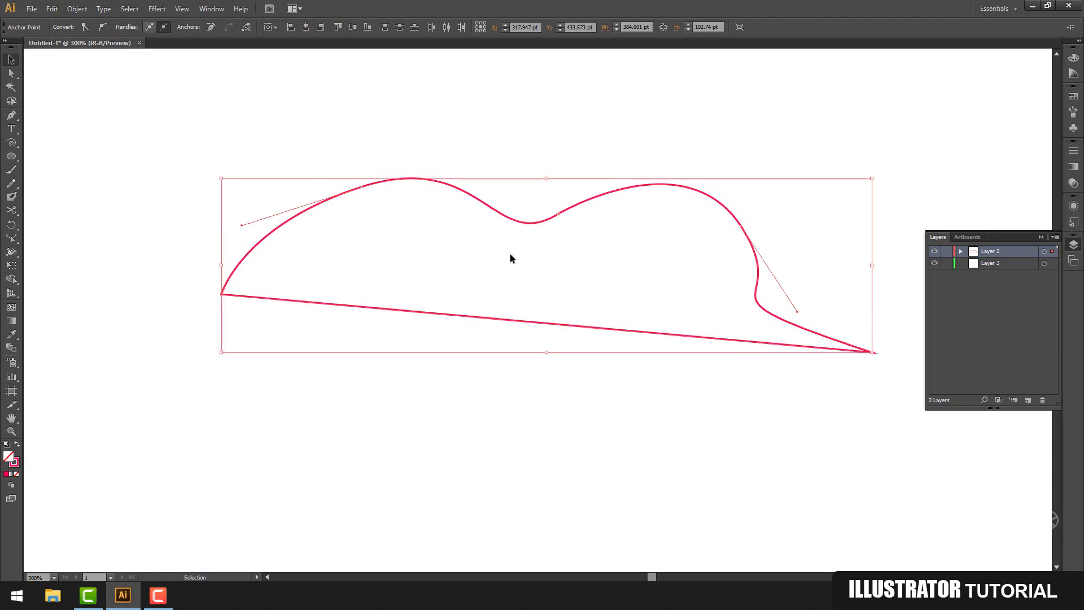
{"action": "left_click", "coordinate": [76, 8]}
{"action": "mouse_move", "coordinate": [156, 256]}
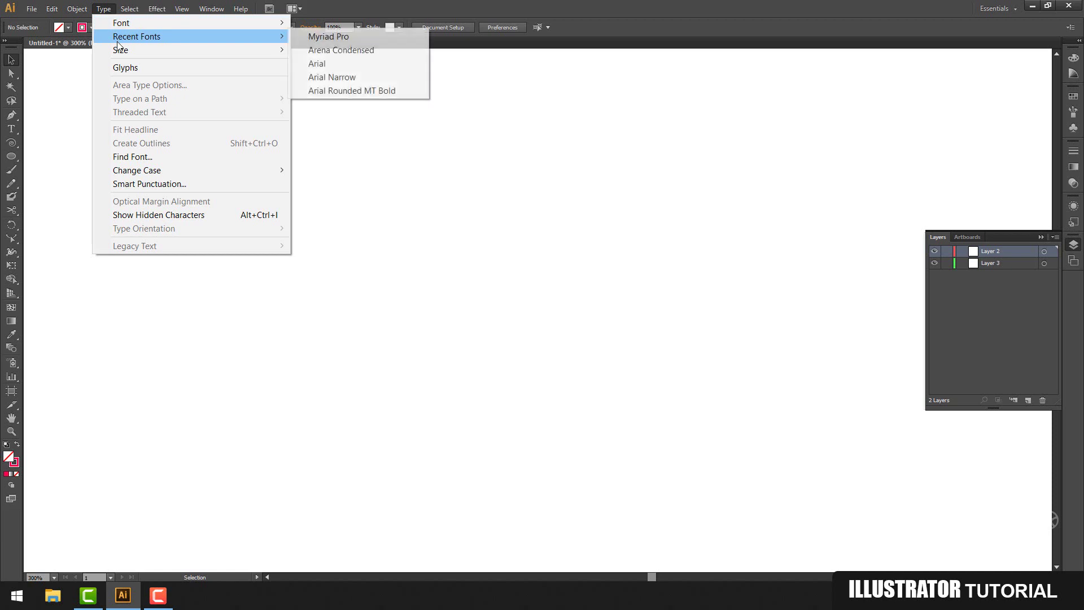
Step: Open the Glyphs panel and enlarge it to show more characters of the font
{"action": "mouse_move", "coordinate": [121, 53]}
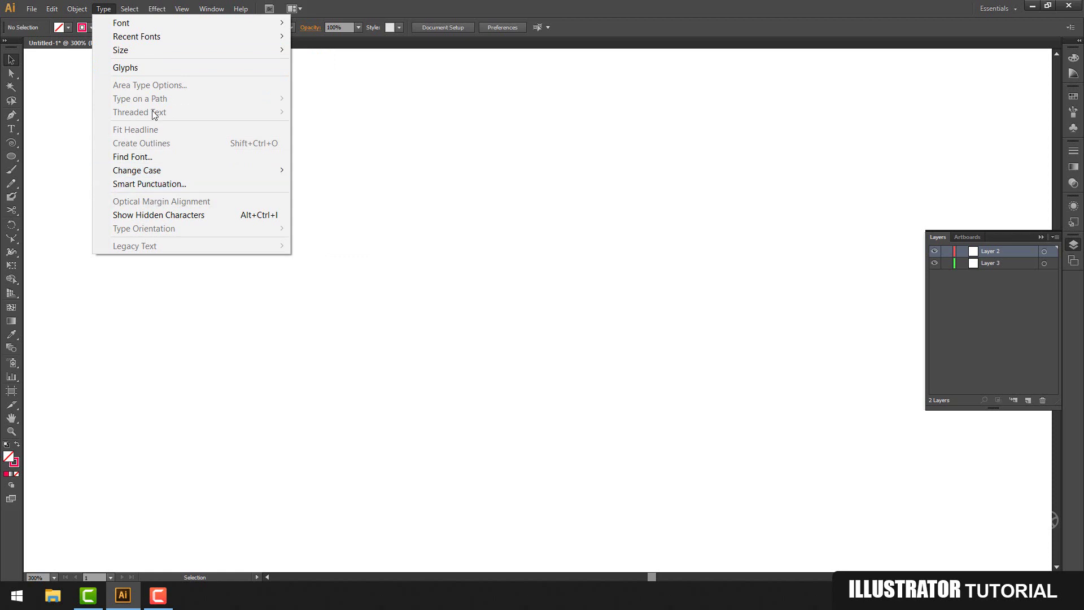
{"action": "left_click", "coordinate": [158, 68]}
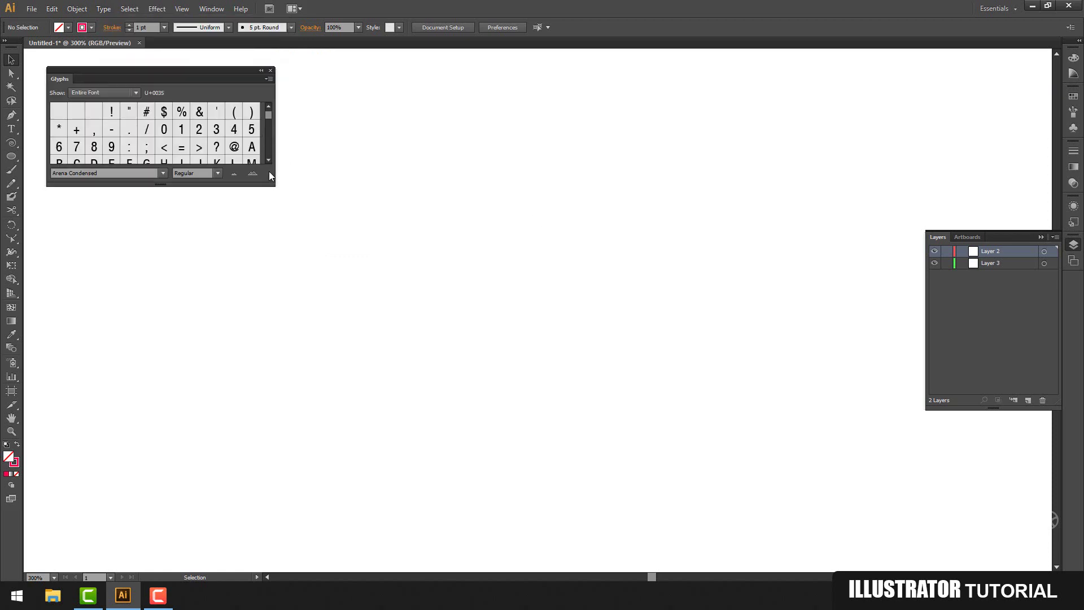
{"action": "left_click_drag", "start_coordinate": [269, 178], "coordinate": [364, 353]}
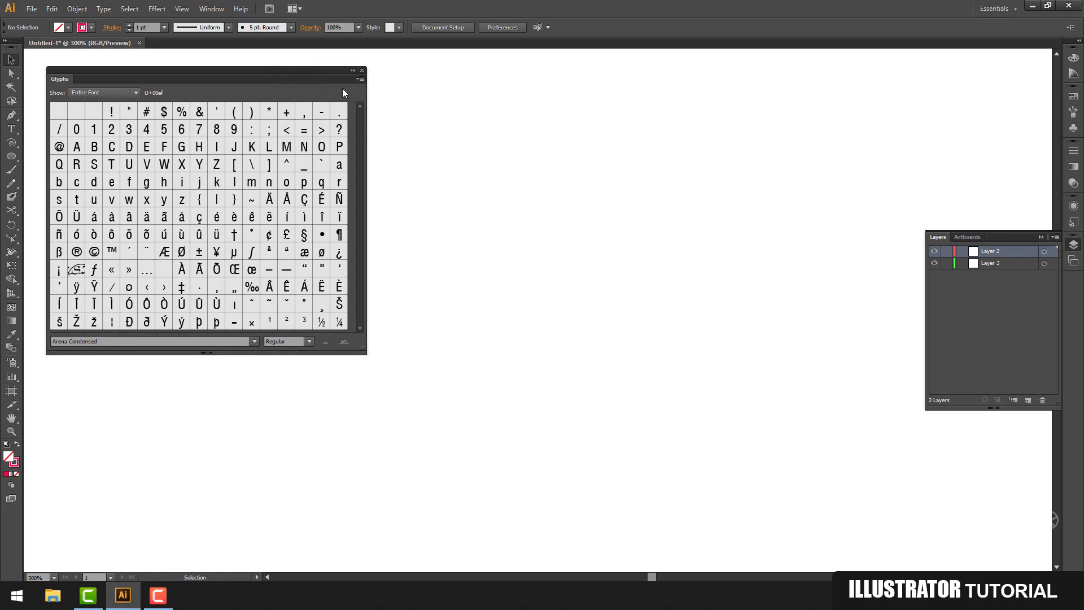
Step: Create a point text on the artboard from the glyphs G, J and Å, and close the Glyphs panel
{"action": "left_click", "coordinate": [11, 129]}
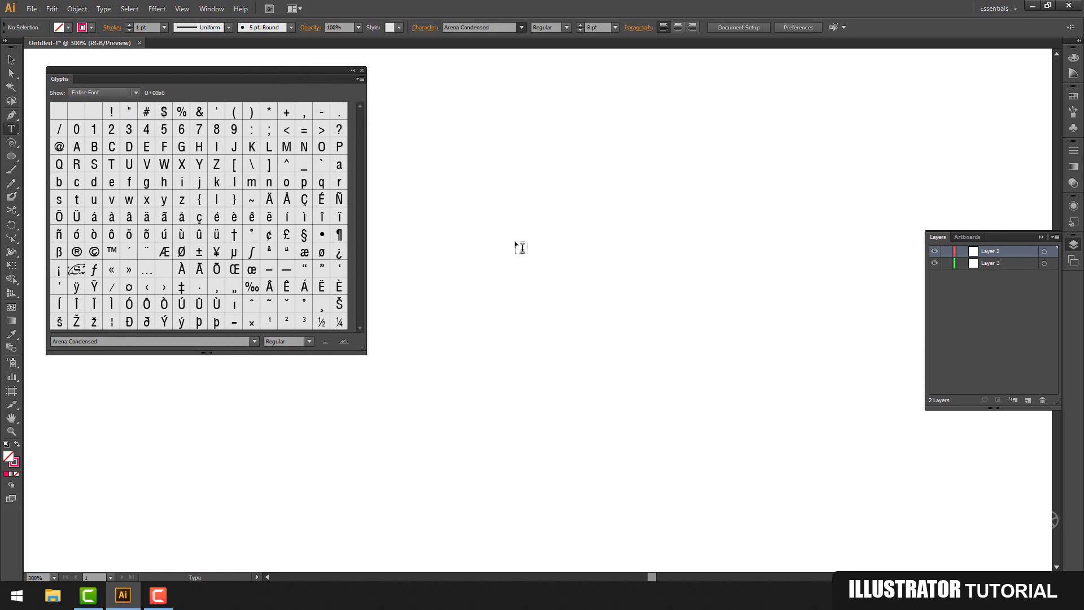
{"action": "left_click", "coordinate": [515, 239]}
{"action": "double_click", "coordinate": [181, 147]}
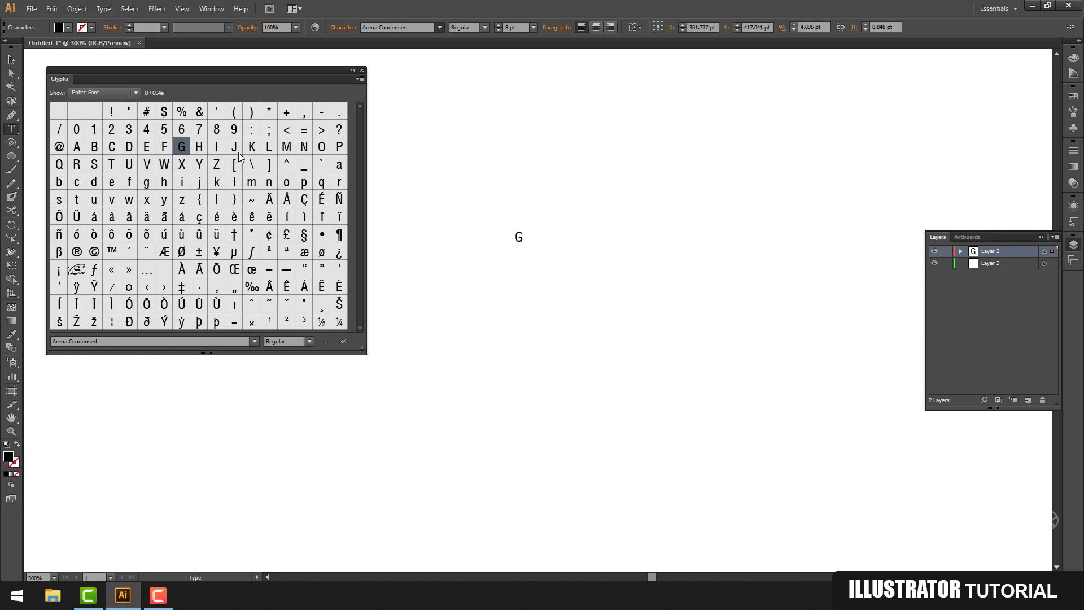
{"action": "double_click", "coordinate": [240, 152]}
{"action": "double_click", "coordinate": [287, 201]}
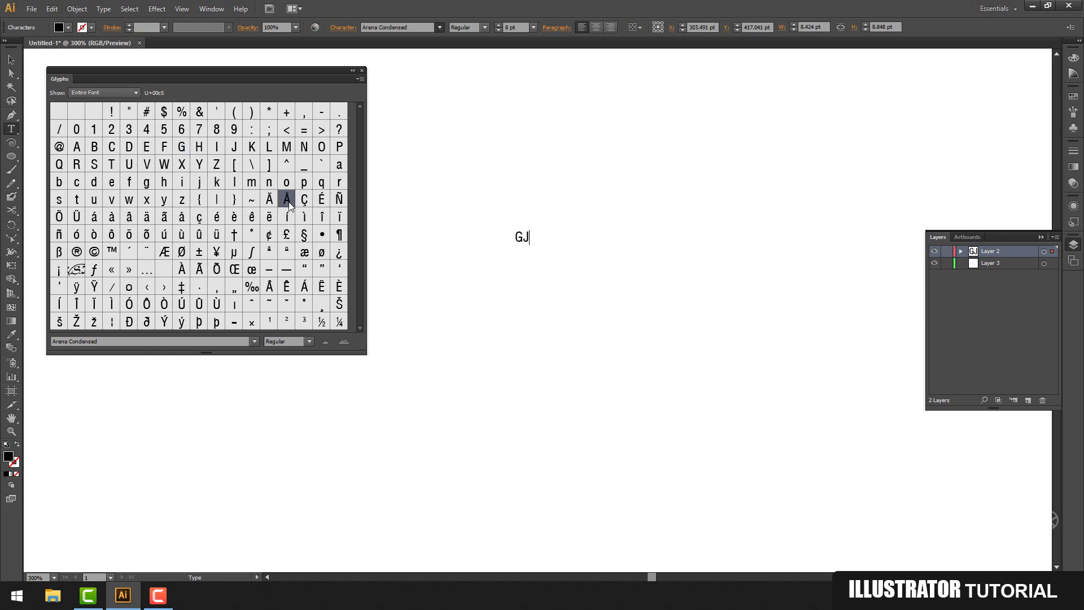
{"action": "left_click", "coordinate": [11, 59]}
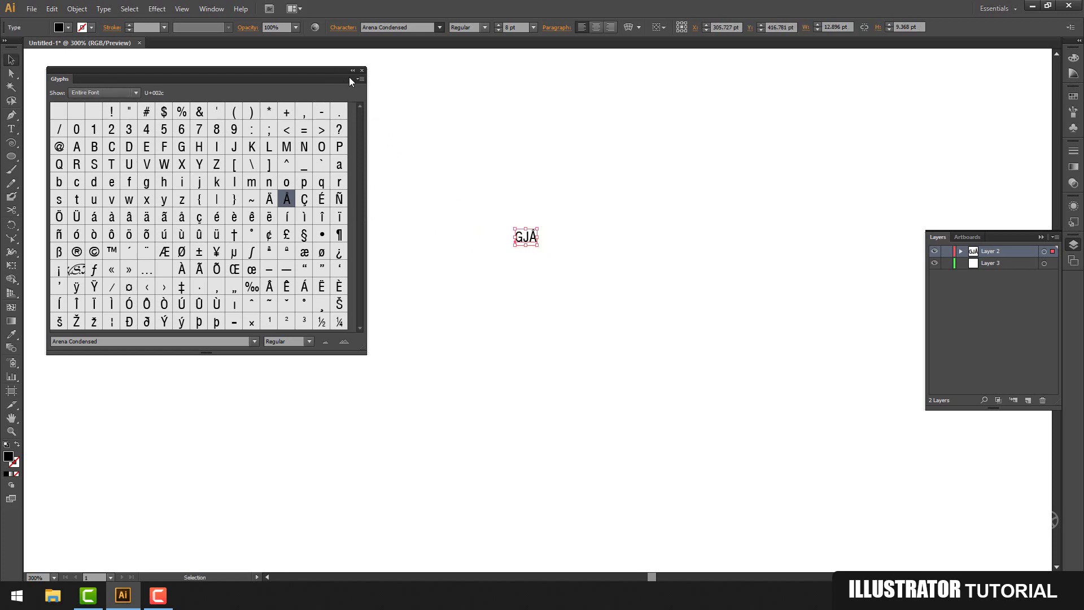
{"action": "left_click", "coordinate": [362, 70]}
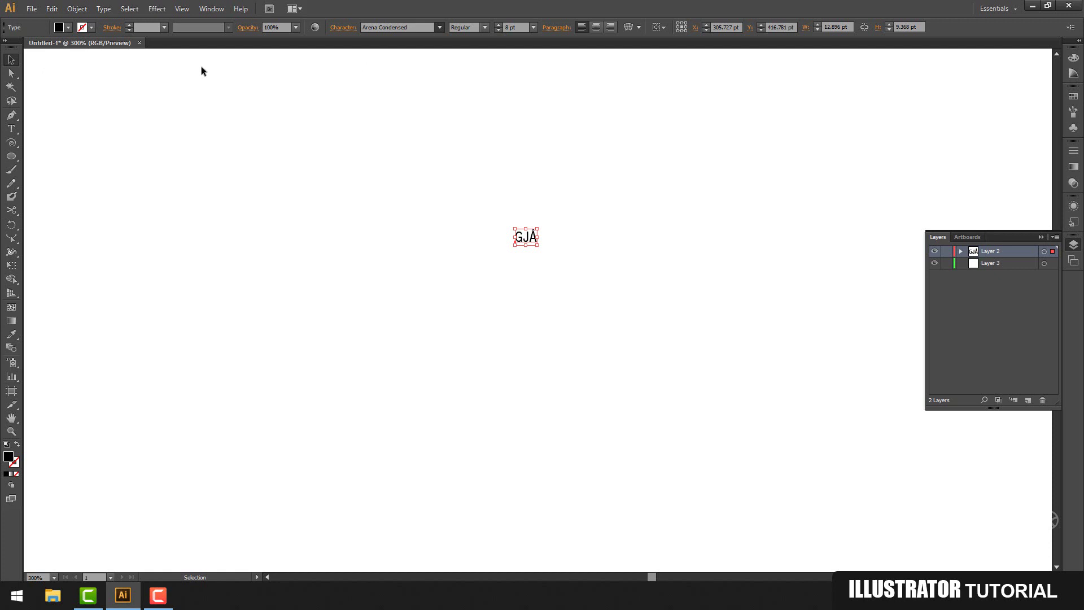
Step: Change the case of the GJÅ text to lowercase
{"action": "left_click", "coordinate": [109, 10]}
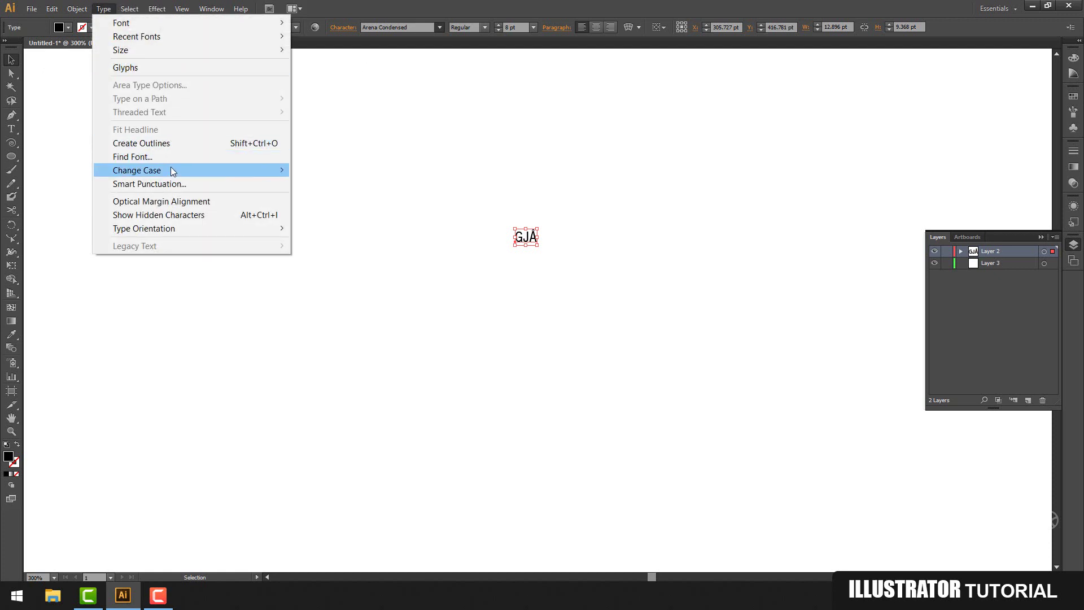
{"action": "mouse_move", "coordinate": [171, 171]}
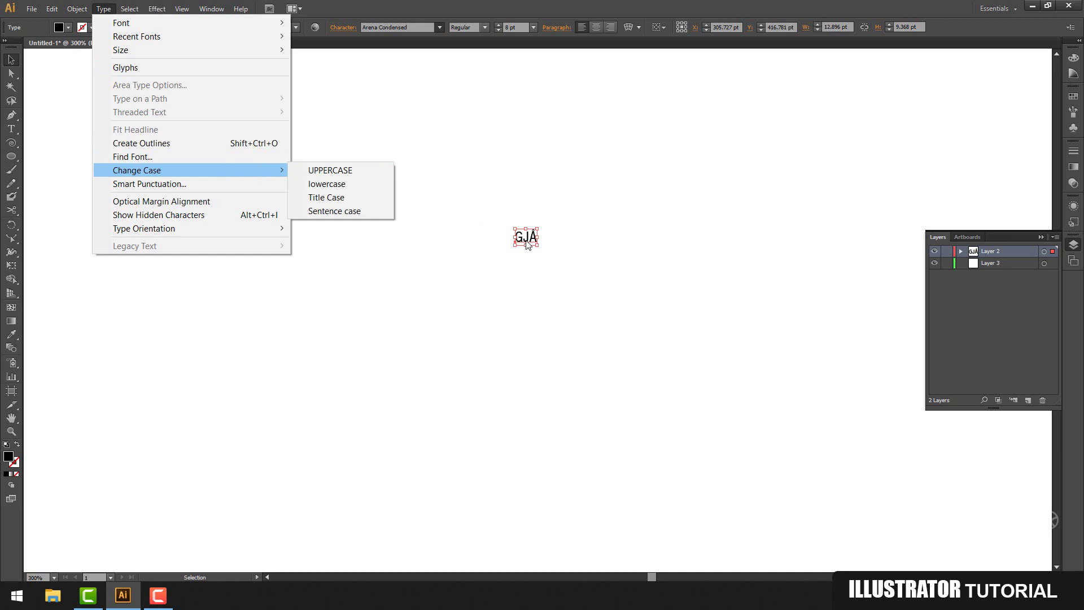
{"action": "left_click", "coordinate": [361, 187]}
Step: Convert the gjå text to outlines and enlarge it to about 130 × 114 pt near the middle of the view
{"action": "left_click", "coordinate": [129, 9]}
{"action": "mouse_move", "coordinate": [103, 8]}
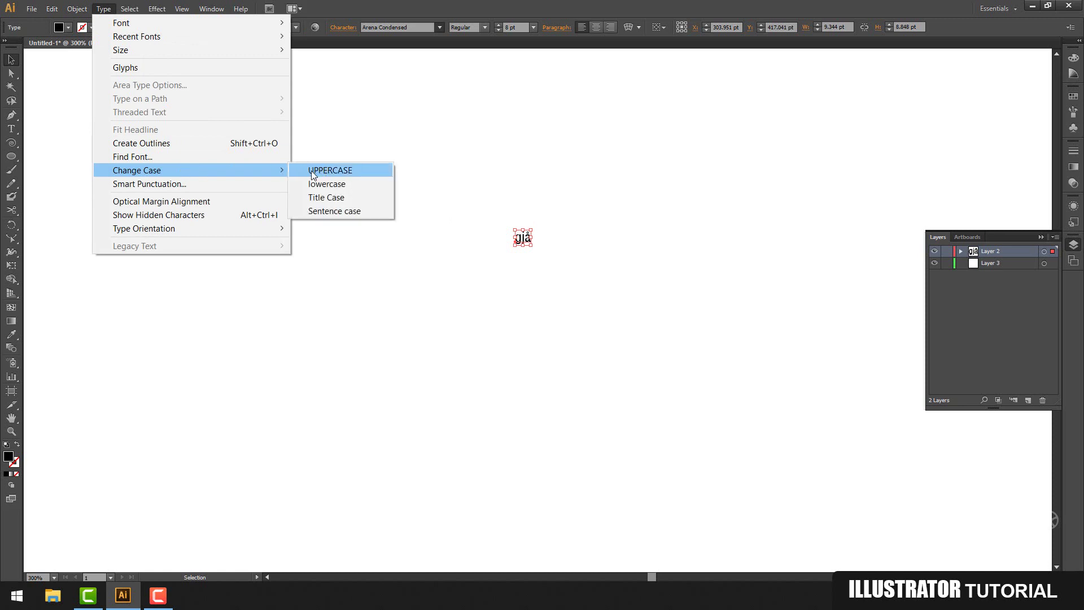
{"action": "left_click", "coordinate": [252, 148]}
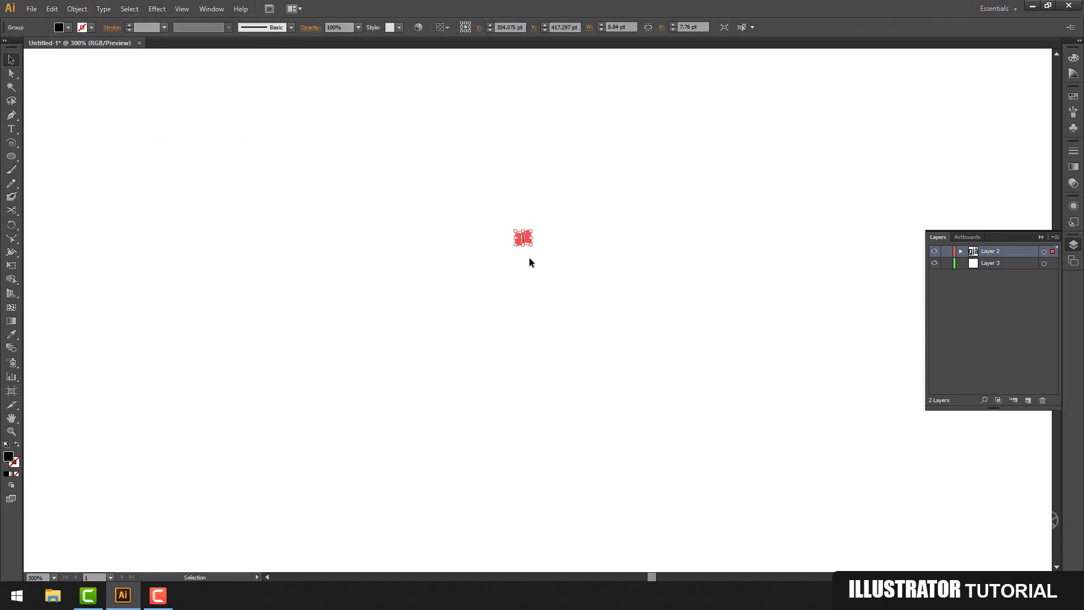
{"action": "left_click_drag", "start_coordinate": [533, 246], "coordinate": [736, 426]}
{"action": "left_click_drag", "start_coordinate": [681, 381], "coordinate": [557, 345]}
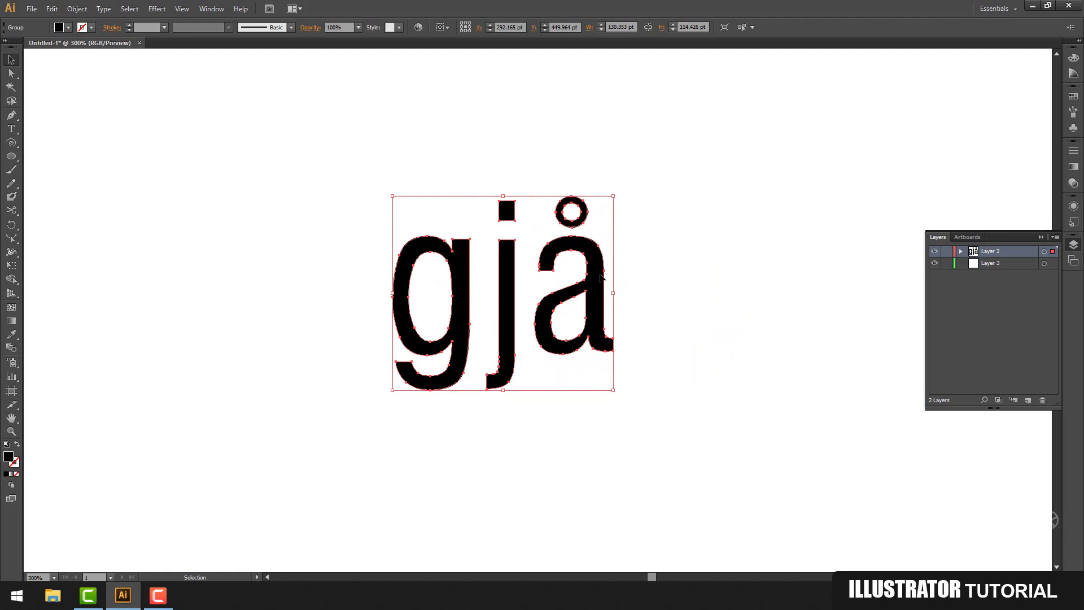
Step: Deselect the gjå outlines and draw an arc about 96 × 43 pt above and to the left of the letters
{"action": "left_click", "coordinate": [129, 9]}
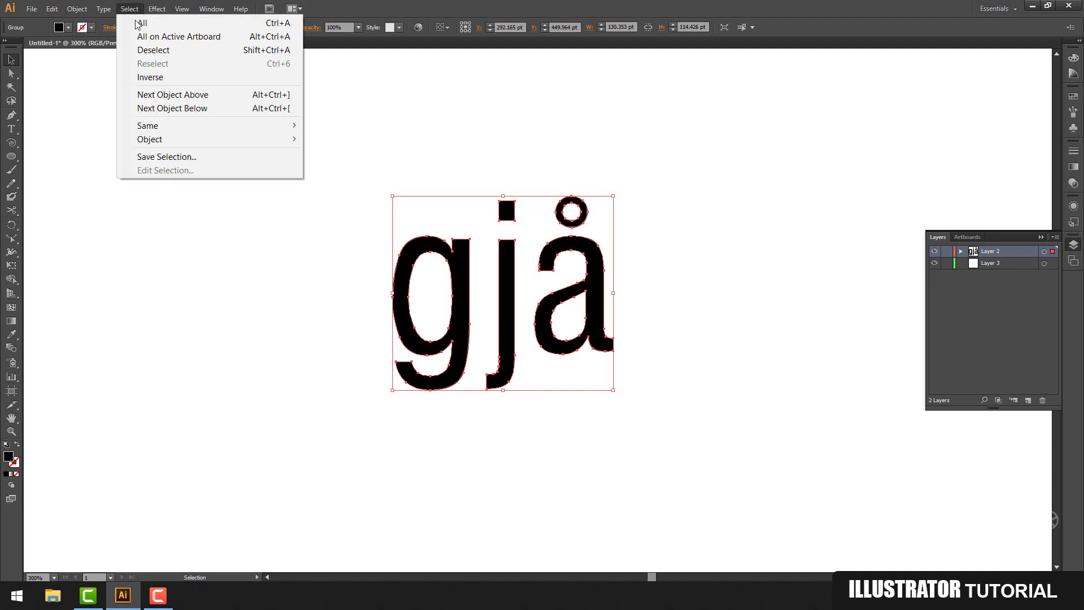
{"action": "left_click", "coordinate": [148, 50]}
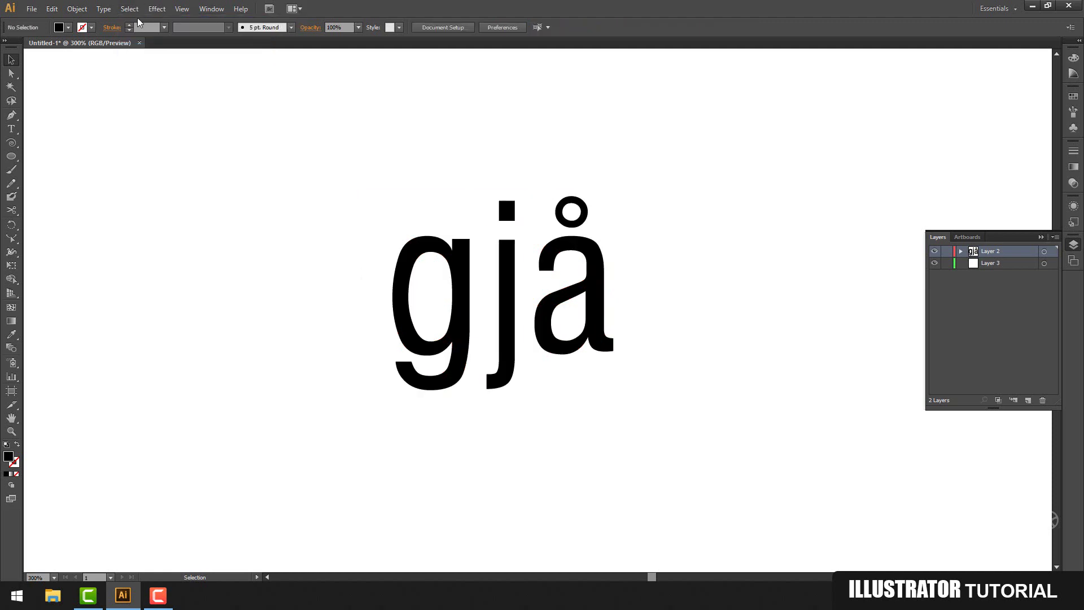
{"action": "left_click", "coordinate": [130, 9]}
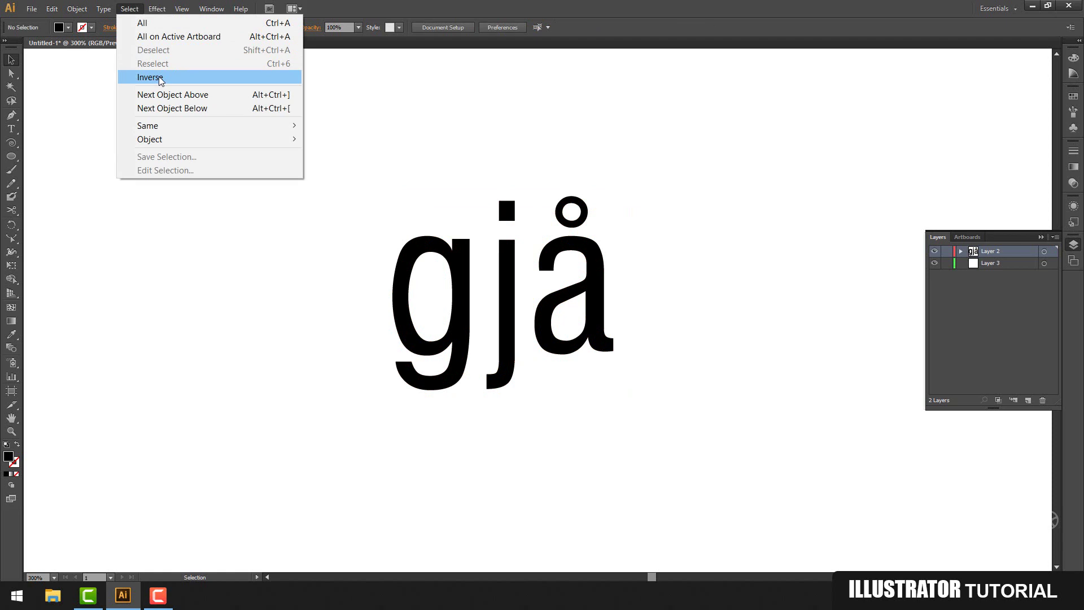
{"action": "left_click", "coordinate": [12, 142]}
{"action": "left_click", "coordinate": [47, 155]}
{"action": "left_click_drag", "start_coordinate": [184, 215], "coordinate": [347, 143]}
{"action": "left_click", "coordinate": [11, 59]}
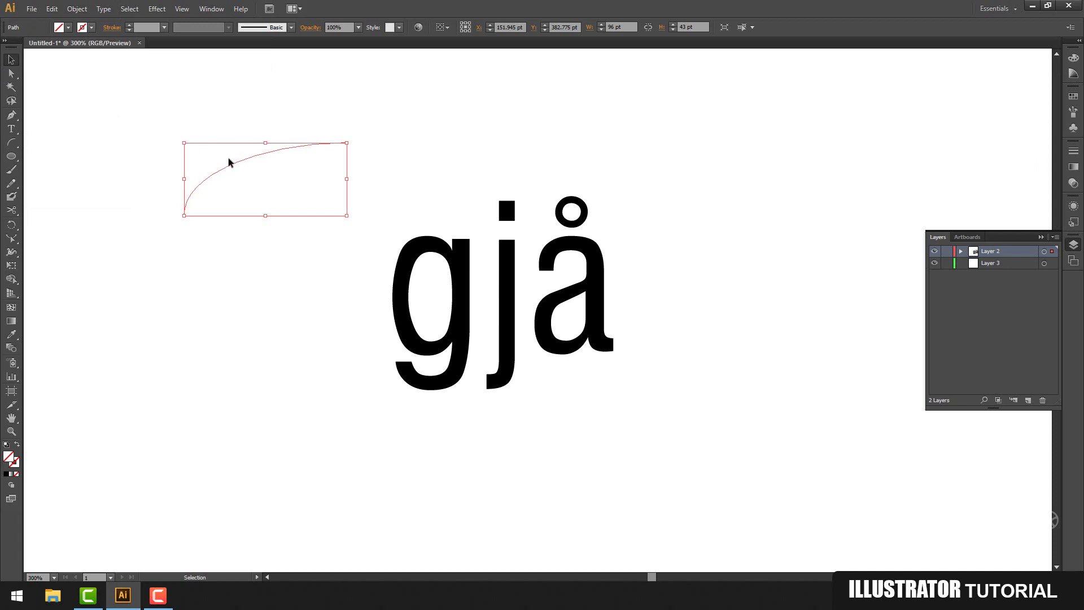
Step: Invert the selection from the arc to the gjå group, and step through the next object above and the next one below
{"action": "left_click", "coordinate": [141, 11]}
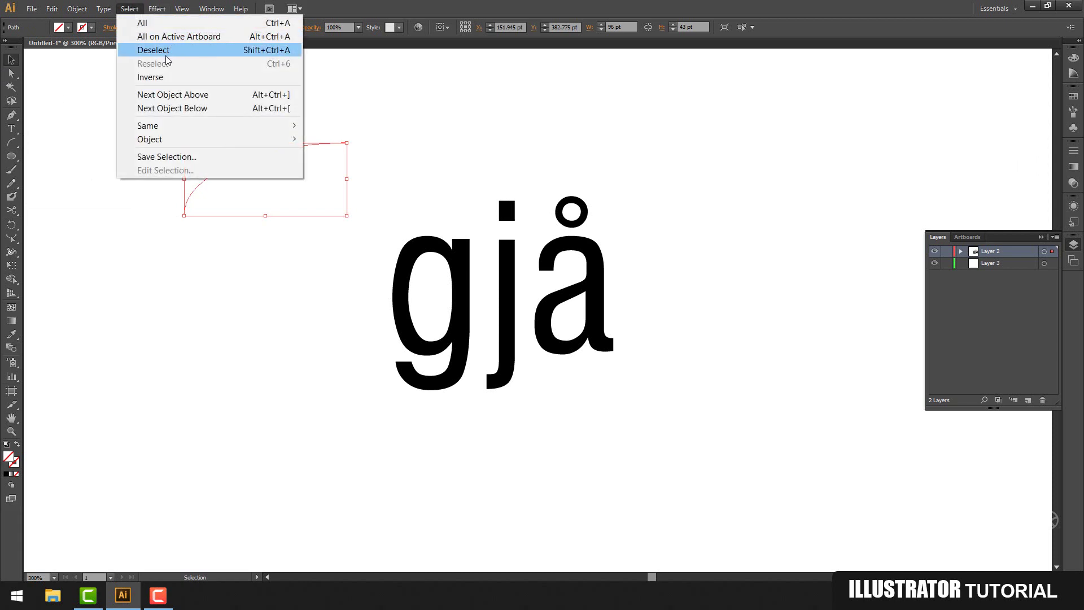
{"action": "left_click", "coordinate": [150, 77]}
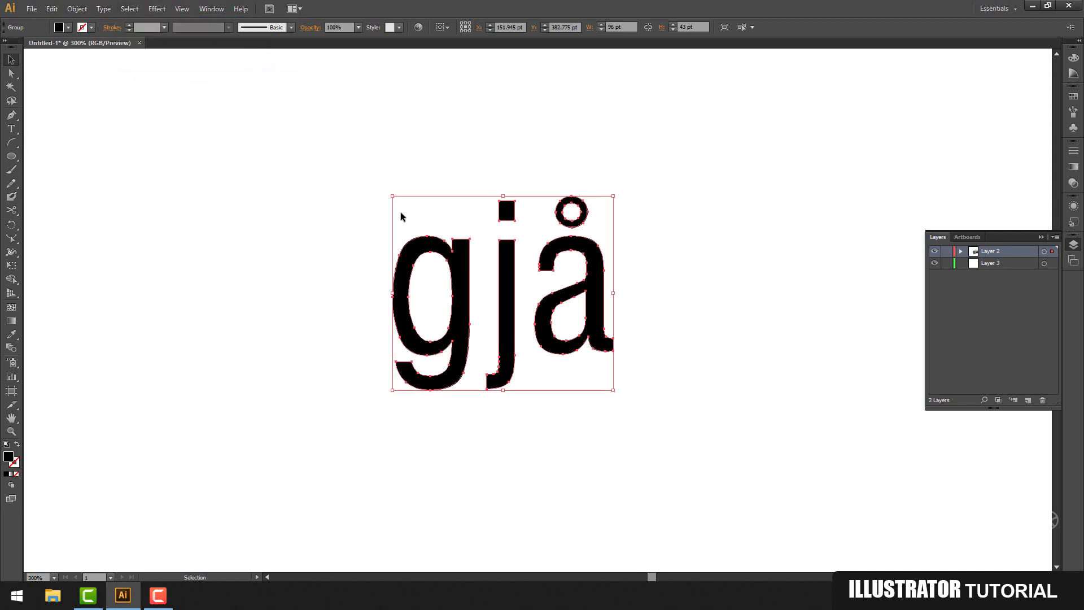
{"action": "left_click", "coordinate": [129, 8]}
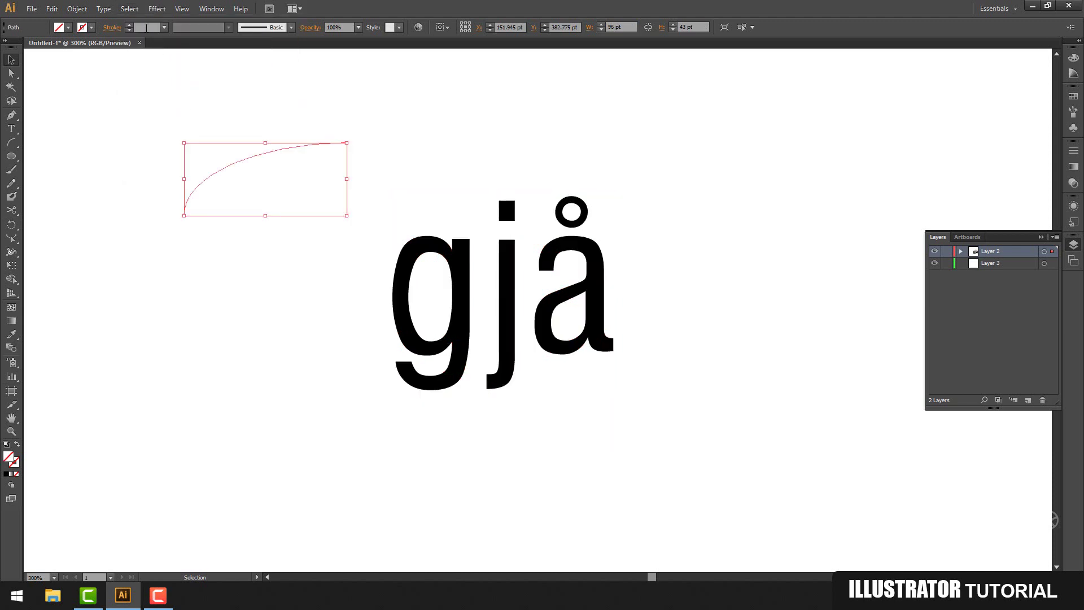
{"action": "left_click", "coordinate": [130, 9]}
{"action": "left_click", "coordinate": [176, 107]}
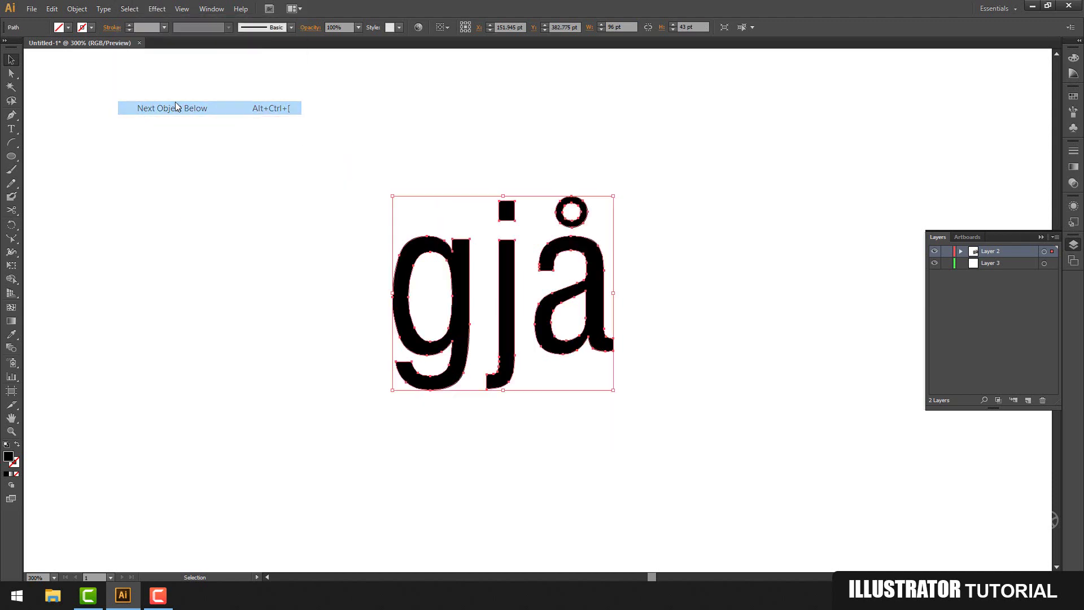
Step: Draw a black circle about 104 × 102 pt beside the letter å
{"action": "left_click", "coordinate": [133, 9]}
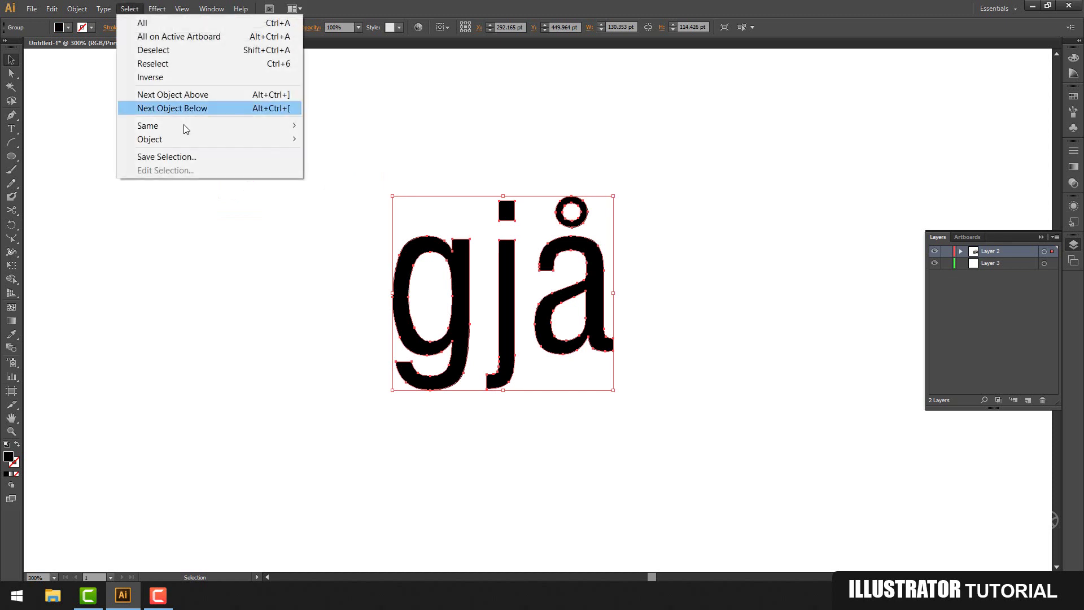
{"action": "mouse_move", "coordinate": [186, 126]}
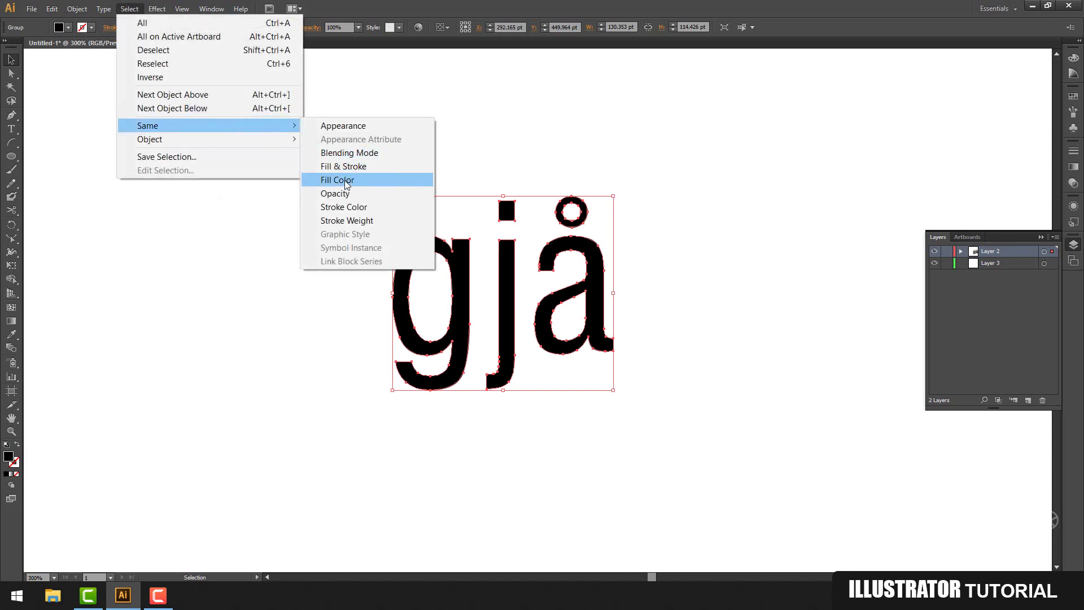
{"action": "left_click", "coordinate": [16, 169]}
{"action": "left_click", "coordinate": [12, 157]}
{"action": "left_click_drag", "start_coordinate": [660, 153], "coordinate": [838, 325]}
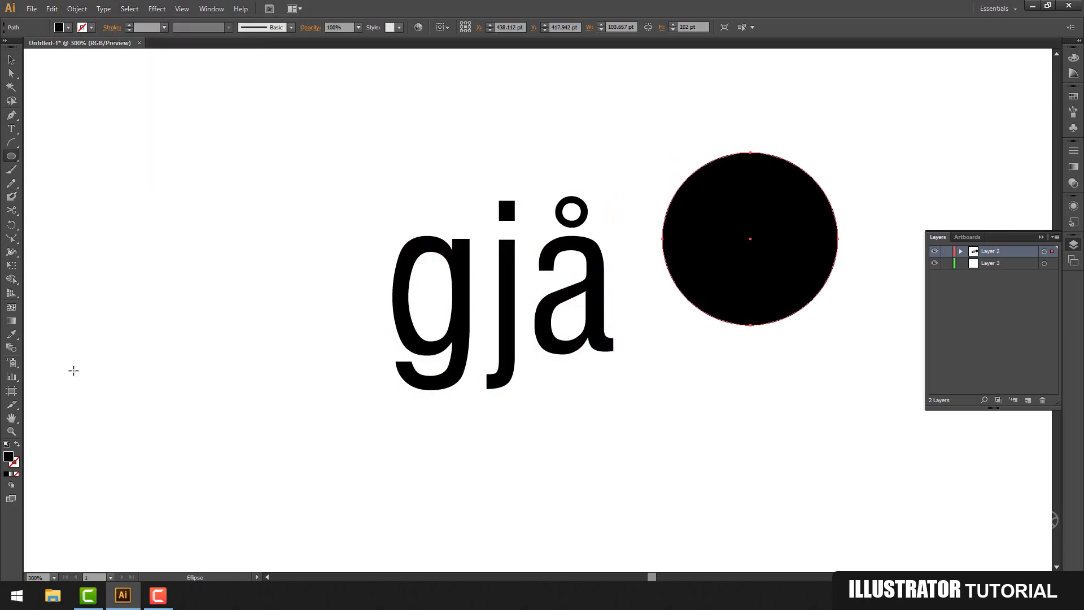
Step: Draw an ellipse about 65 × 53 pt below and to the left of the letters, and fill it with green 00FFAA
{"action": "left_click_drag", "start_coordinate": [65, 363], "coordinate": [175, 452]}
{"action": "double_click", "coordinate": [7, 459]}
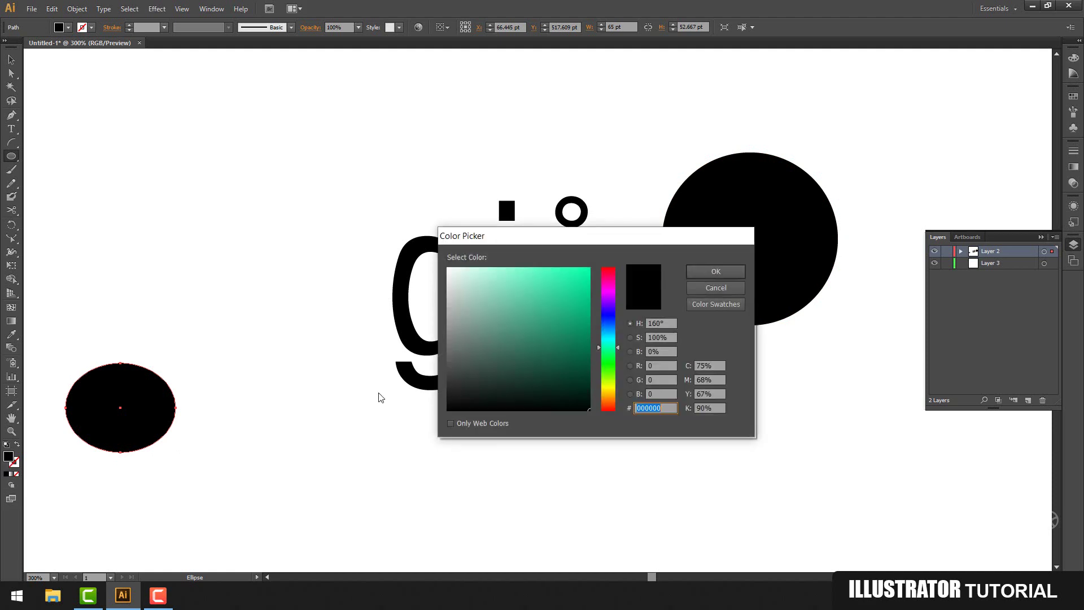
{"action": "left_click", "coordinate": [570, 291]}
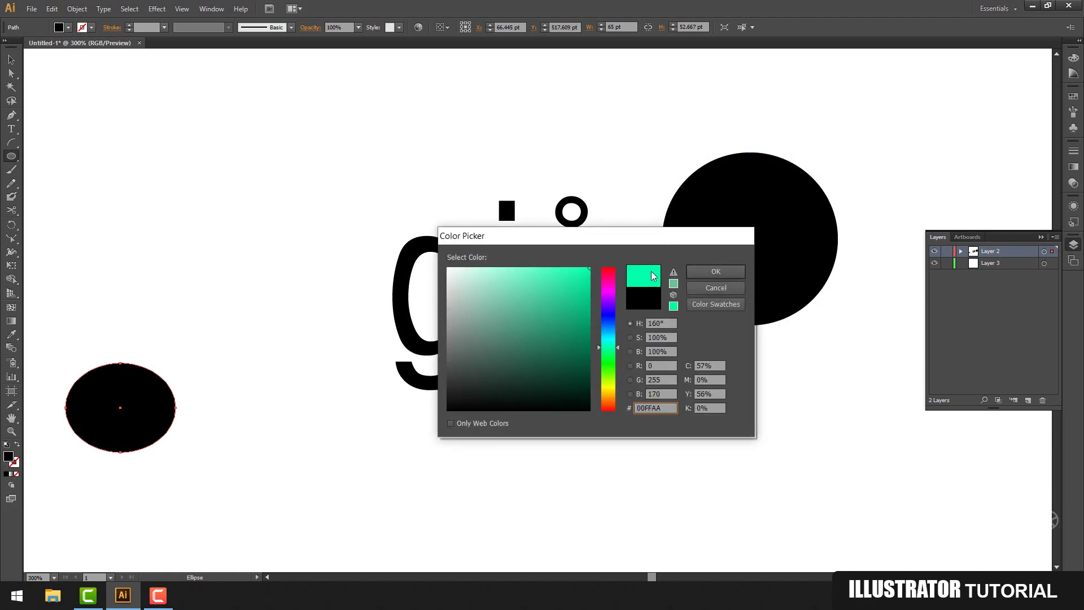
{"action": "left_click", "coordinate": [716, 272]}
Step: Draw a seven-sided polygon about 85 × 83 pt between the green ellipse and the letter g
{"action": "left_click_drag", "start_coordinate": [12, 156], "coordinate": [70, 199]}
{"action": "left_click_drag", "start_coordinate": [318, 396], "coordinate": [373, 439]}
{"action": "left_click", "coordinate": [11, 60]}
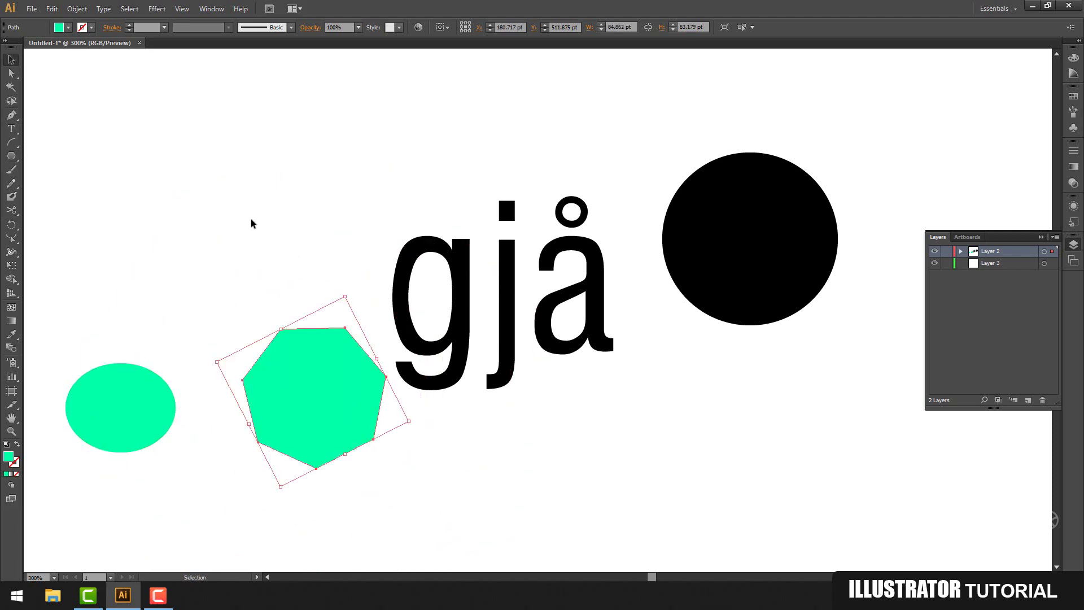
Step: Select every object with the same appearance as the green polygon
{"action": "left_click", "coordinate": [129, 8]}
{"action": "mouse_move", "coordinate": [243, 125]}
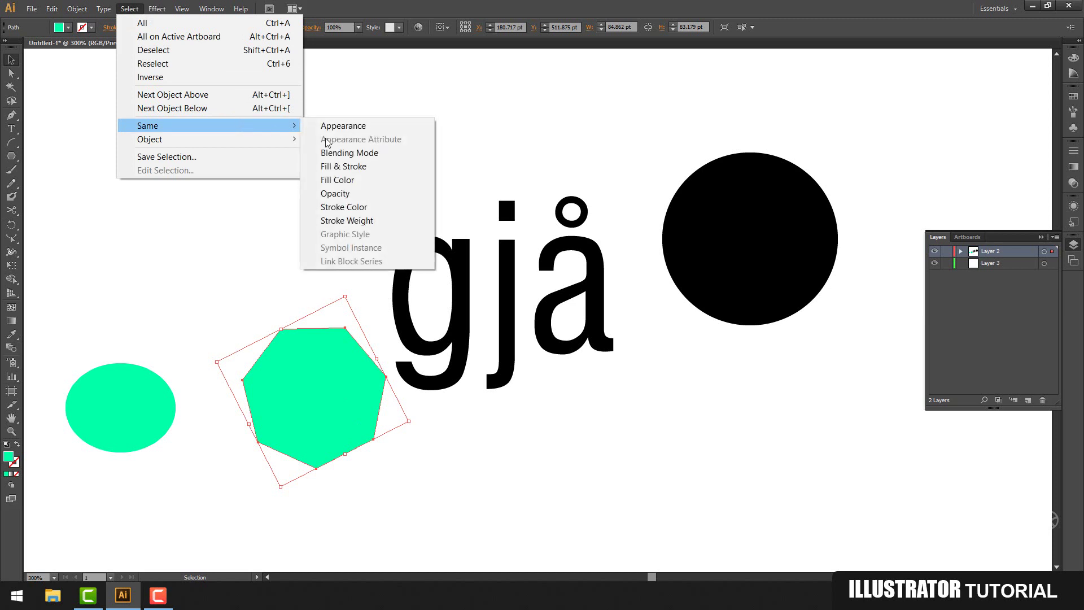
{"action": "left_click", "coordinate": [360, 125]}
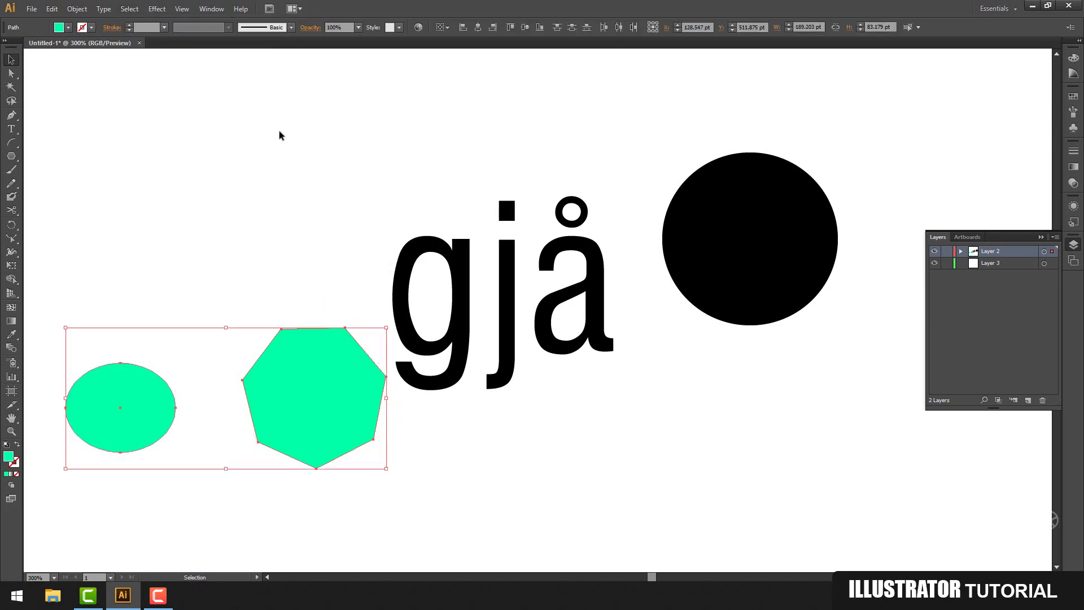
Step: Save the selection of the green ellipse and polygon under the default name
{"action": "left_click", "coordinate": [133, 8]}
{"action": "mouse_move", "coordinate": [192, 128]}
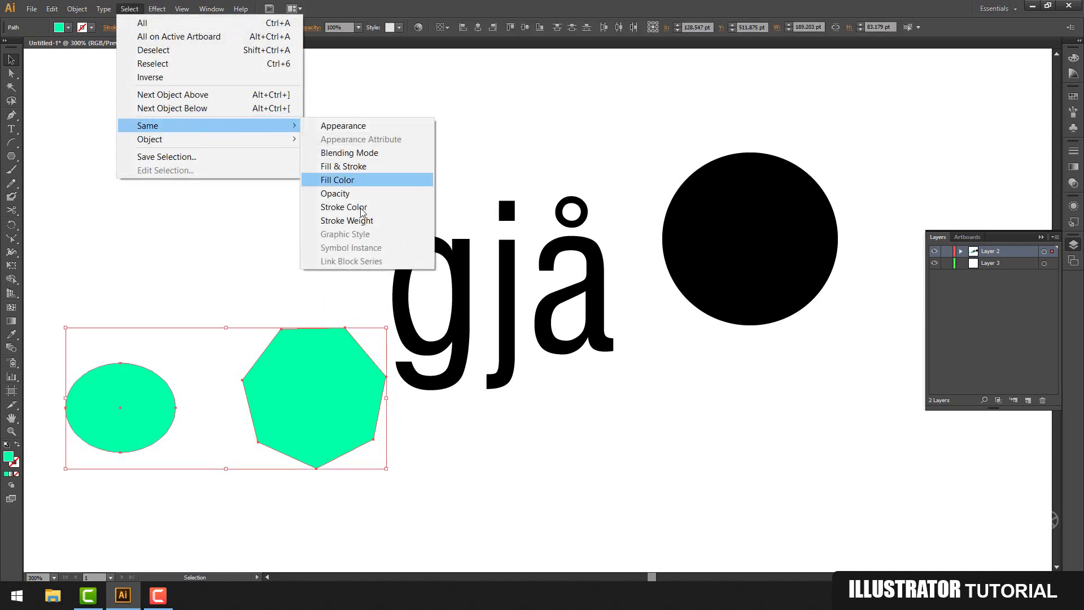
{"action": "mouse_move", "coordinate": [264, 144]}
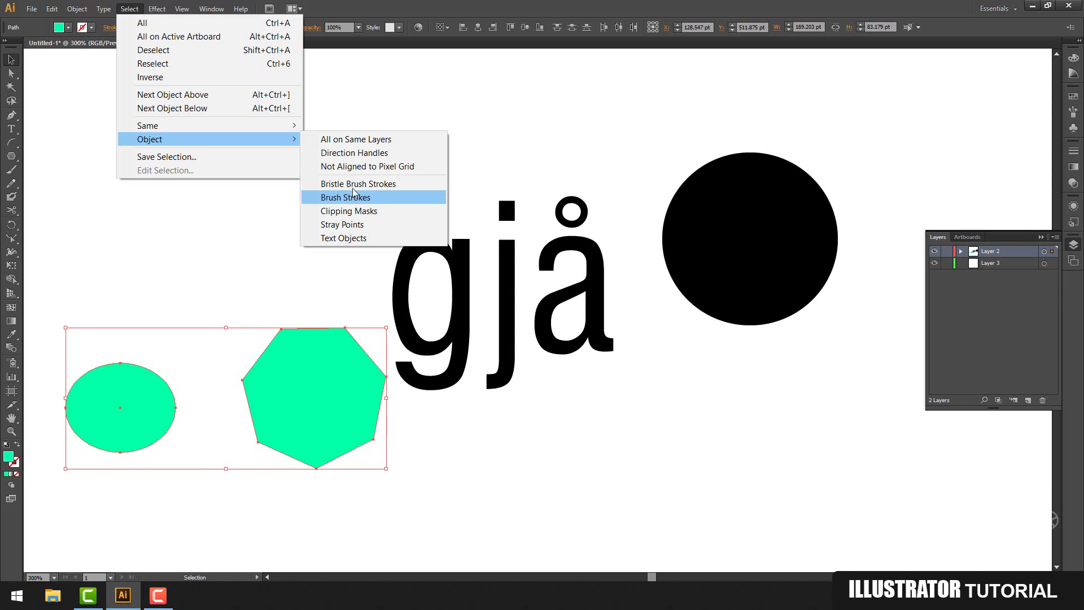
{"action": "left_click", "coordinate": [208, 162]}
{"action": "left_click", "coordinate": [551, 310]}
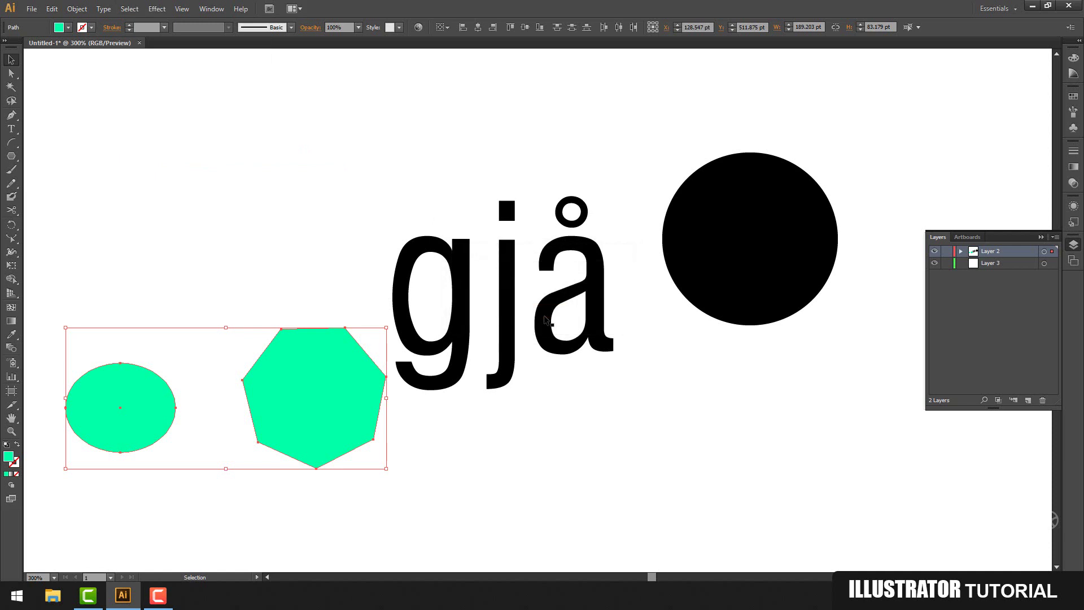
Step: Clear the selection and recall the two green shapes through the saved selection
{"action": "left_click", "coordinate": [130, 9]}
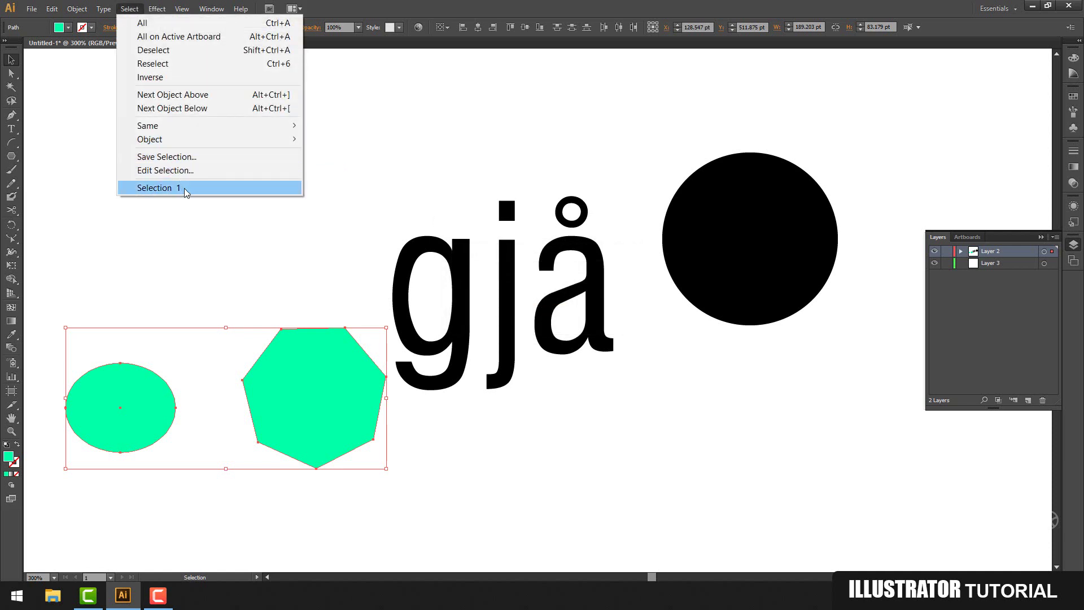
{"action": "left_click", "coordinate": [186, 193]}
{"action": "left_click", "coordinate": [257, 204]}
{"action": "left_click", "coordinate": [130, 8]}
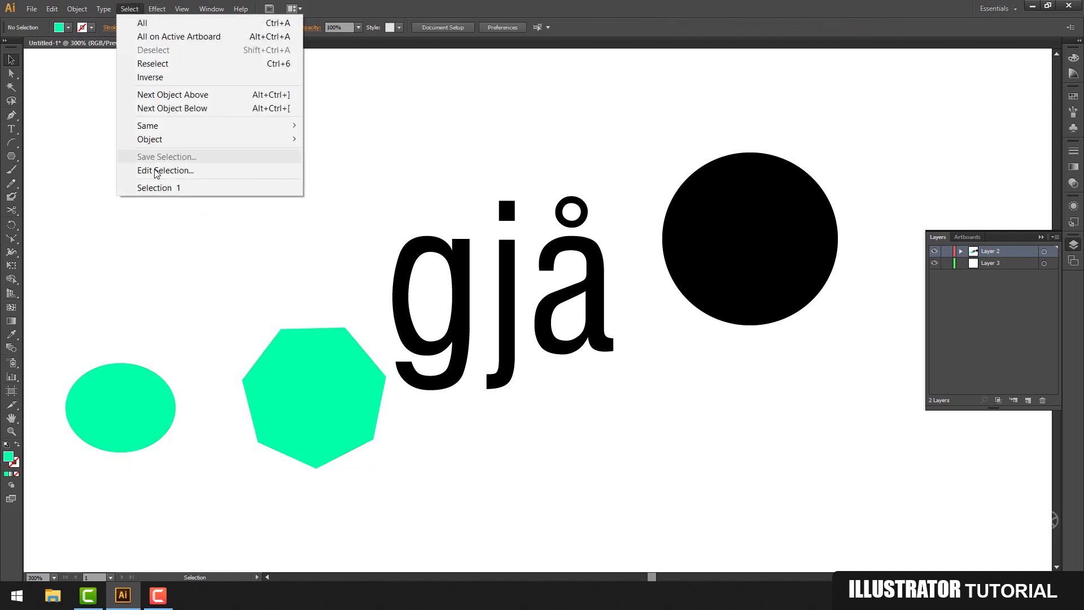
{"action": "left_click", "coordinate": [164, 189]}
Step: Fill the black circle with the default linear white-to-black gradient
{"action": "left_click", "coordinate": [129, 8]}
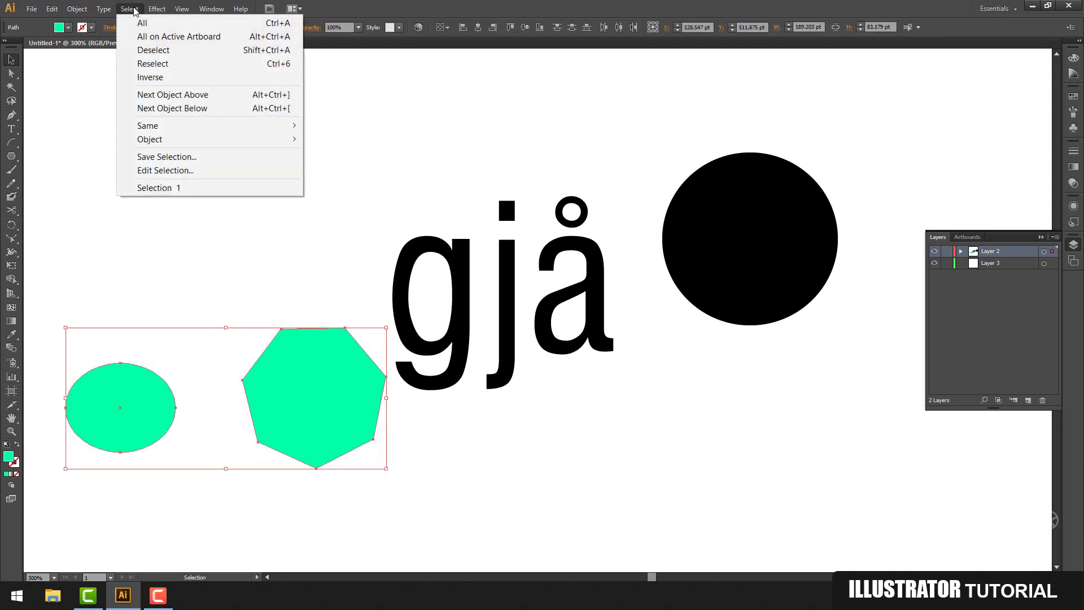
{"action": "mouse_move", "coordinate": [156, 10]}
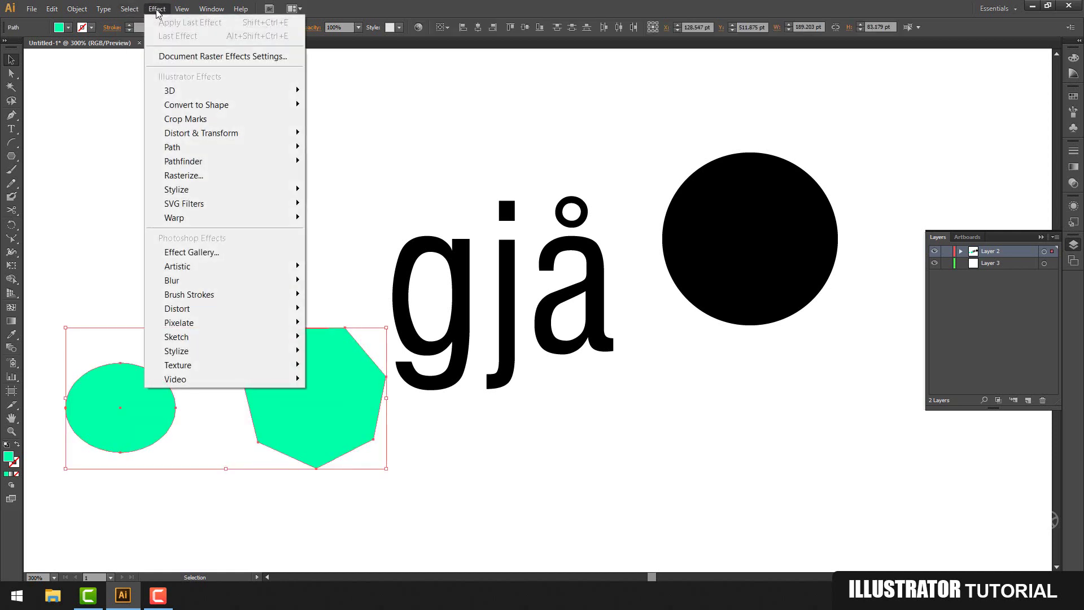
{"action": "left_click", "coordinate": [776, 233]}
{"action": "left_click", "coordinate": [11, 475]}
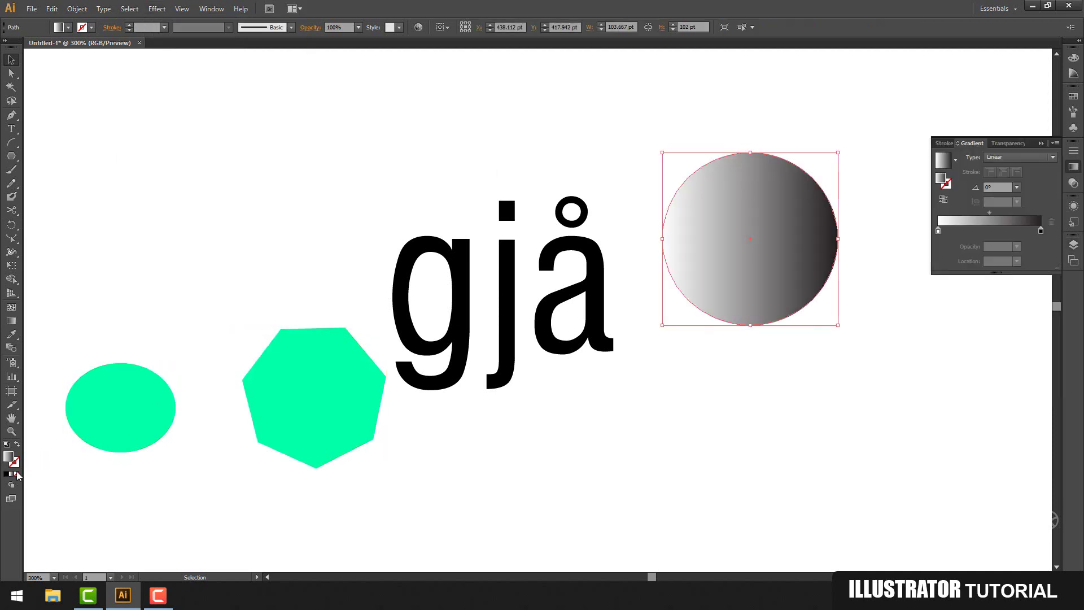
Step: Apply a previewed Gaussian Blur with a 59.7-pixel radius to the gradient circle, and move the circle upward
{"action": "left_click", "coordinate": [156, 8]}
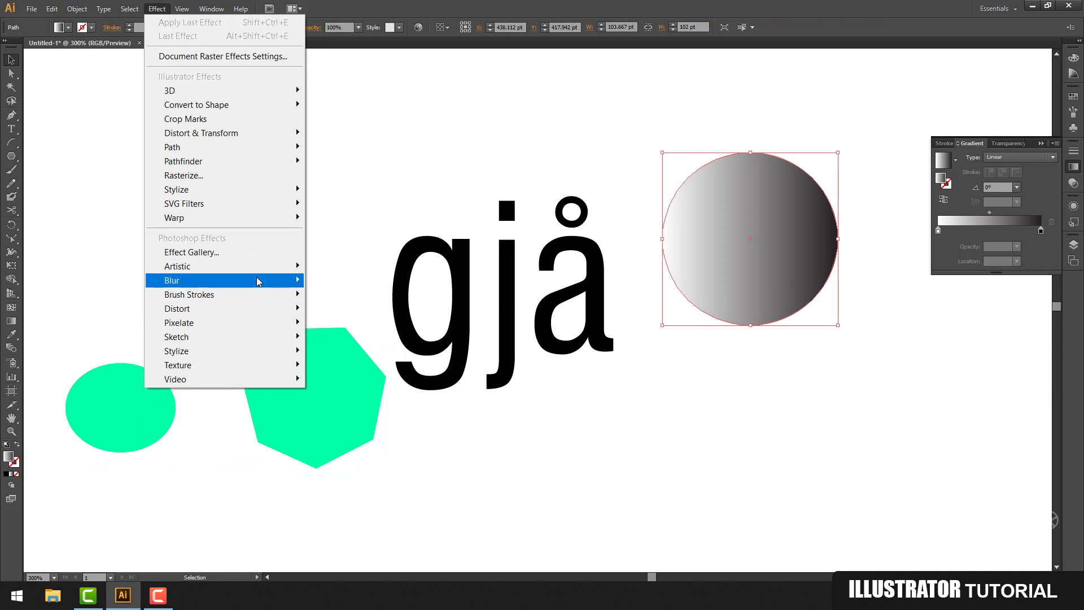
{"action": "mouse_move", "coordinate": [296, 277]}
{"action": "left_click", "coordinate": [342, 282]}
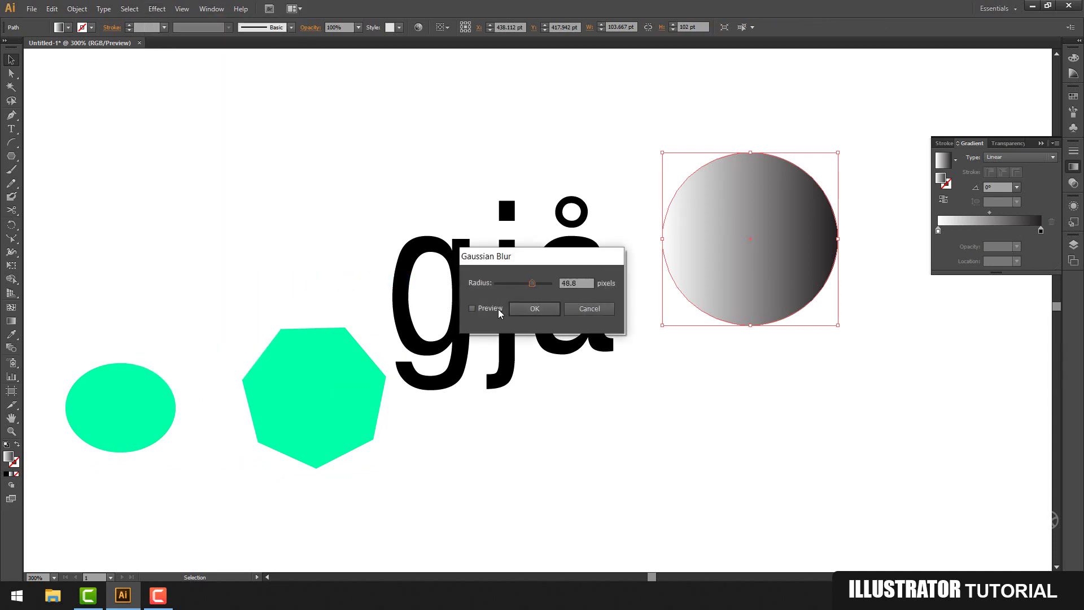
{"action": "left_click", "coordinate": [472, 308]}
{"action": "mouse_move", "coordinate": [531, 283]}
{"action": "left_mouse_down"}
{"action": "mouse_move", "coordinate": [520, 286]}
{"action": "mouse_move", "coordinate": [537, 284]}
{"action": "left_mouse_up"}
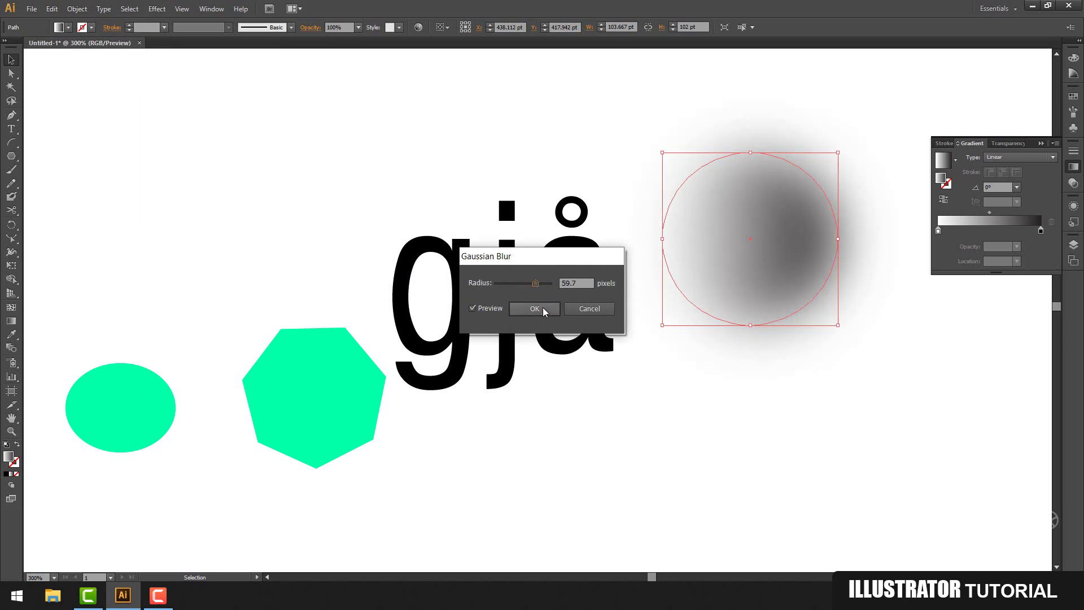
{"action": "left_click", "coordinate": [534, 308]}
{"action": "left_click_drag", "start_coordinate": [779, 266], "coordinate": [792, 203]}
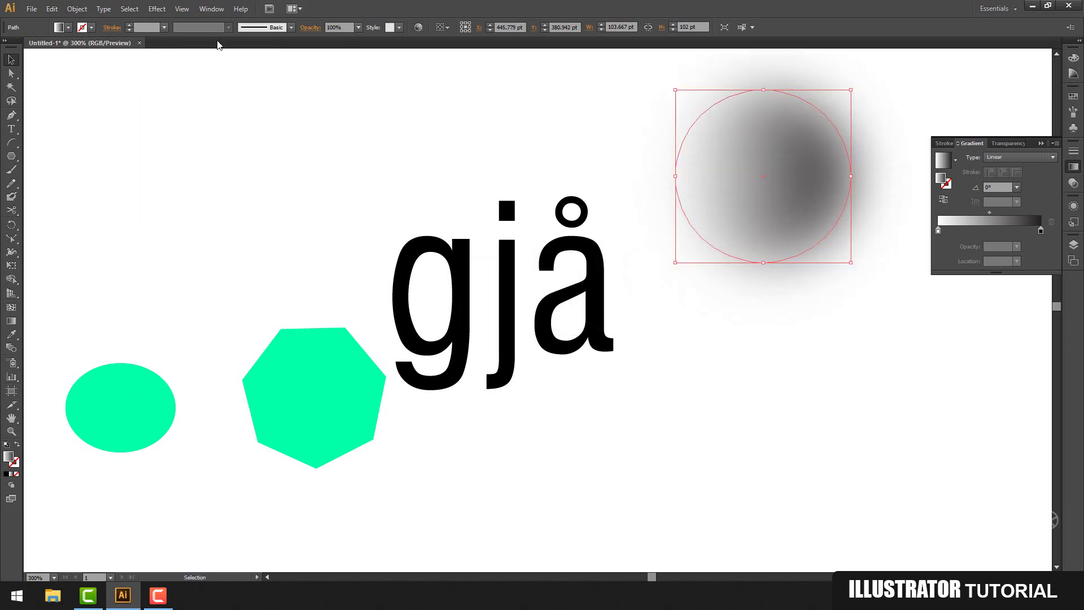
Step: Apply the Artistic Sponge effect to the green polygon with brush size 2, definition 12 and smoothness 5
{"action": "left_click", "coordinate": [157, 8]}
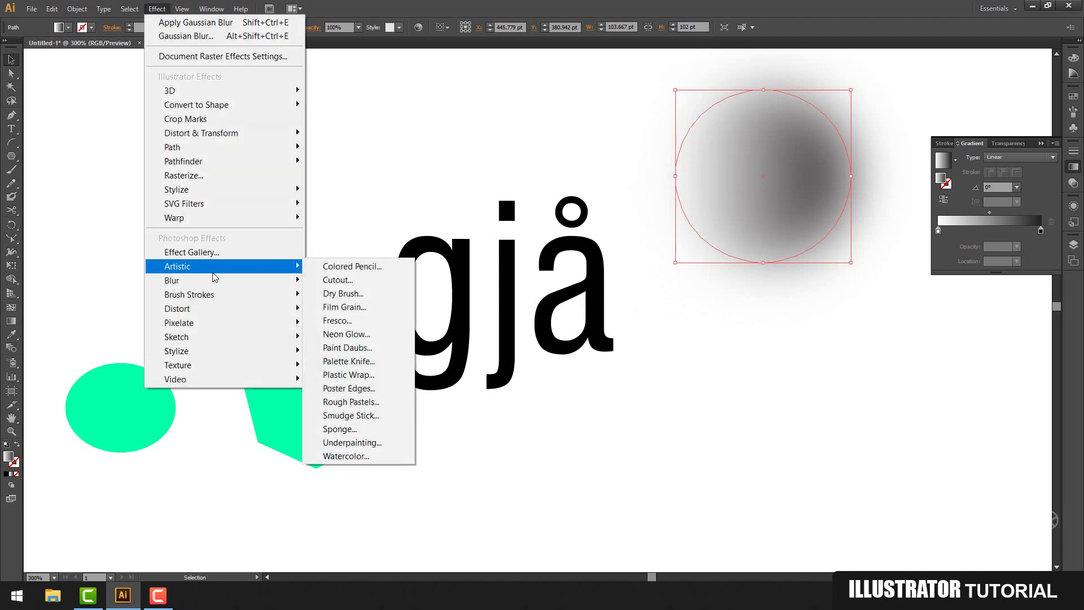
{"action": "left_click", "coordinate": [306, 412]}
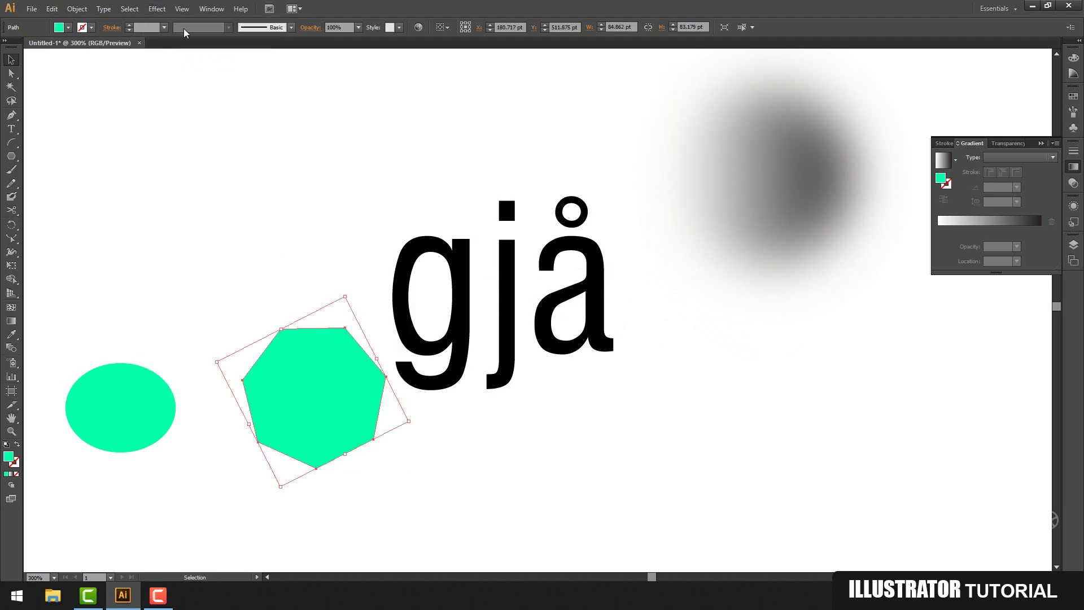
{"action": "left_click", "coordinate": [156, 9]}
{"action": "mouse_move", "coordinate": [256, 269]}
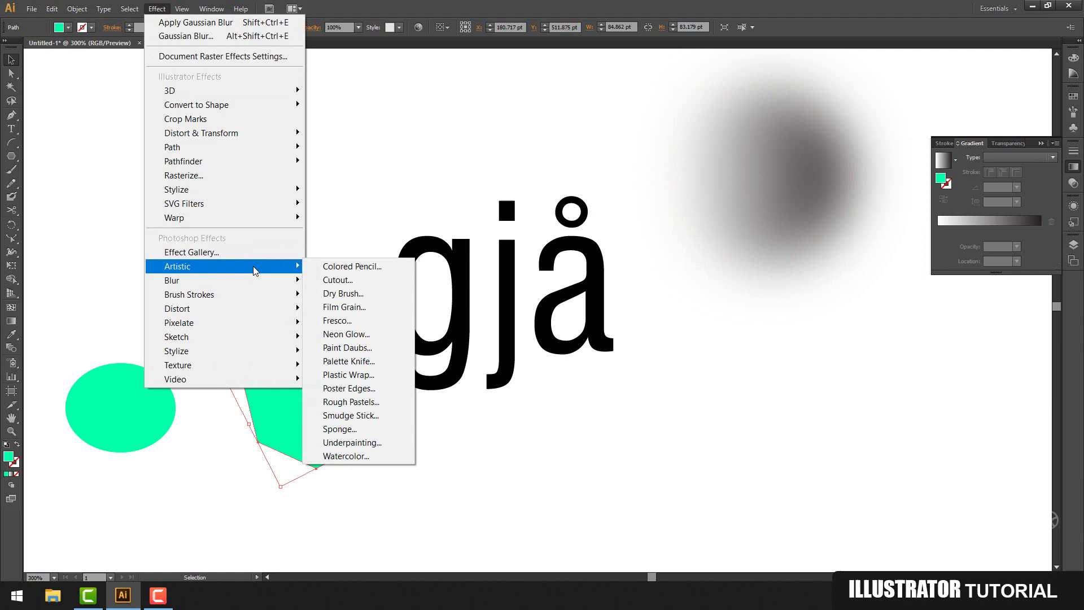
{"action": "left_click", "coordinate": [374, 299]}
{"action": "left_click", "coordinate": [842, 193]}
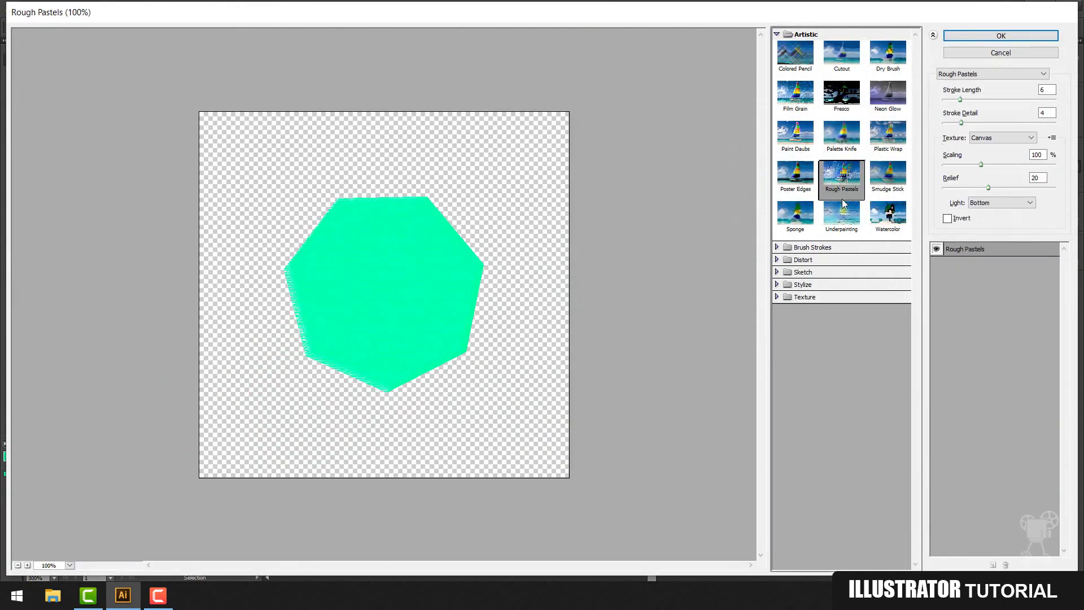
{"action": "left_click", "coordinate": [842, 206]}
{"action": "left_click", "coordinate": [899, 197]}
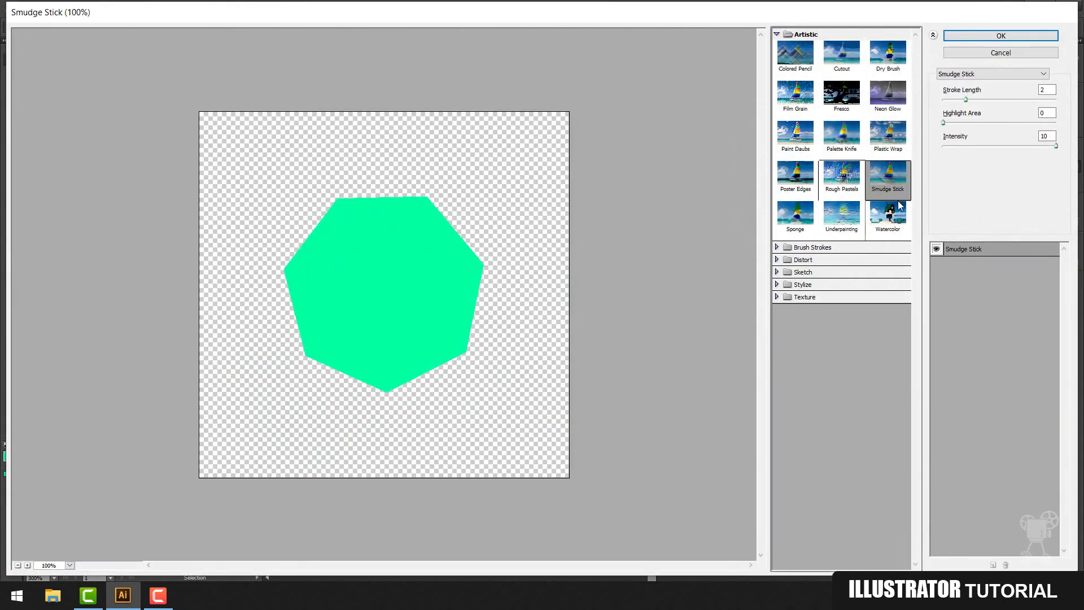
{"action": "left_click", "coordinate": [796, 223]}
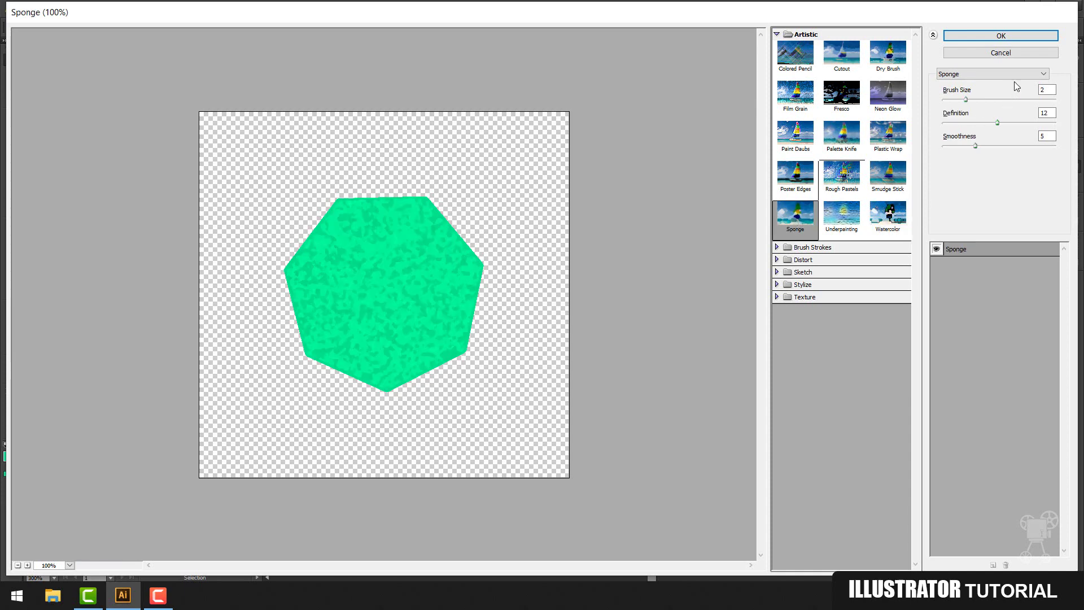
{"action": "left_click", "coordinate": [1000, 36]}
Step: Apply a 3D Extrude & Bevel effect to the gjå letters with Off-Axis Front position and 50 pt extrude depth
{"action": "left_click", "coordinate": [156, 8]}
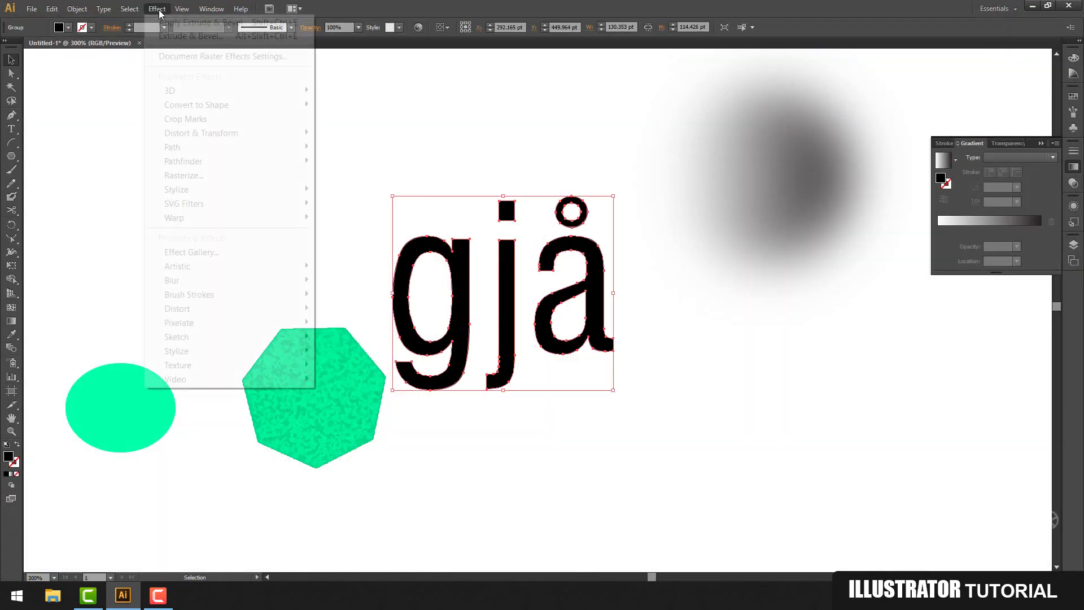
{"action": "mouse_move", "coordinate": [308, 92]}
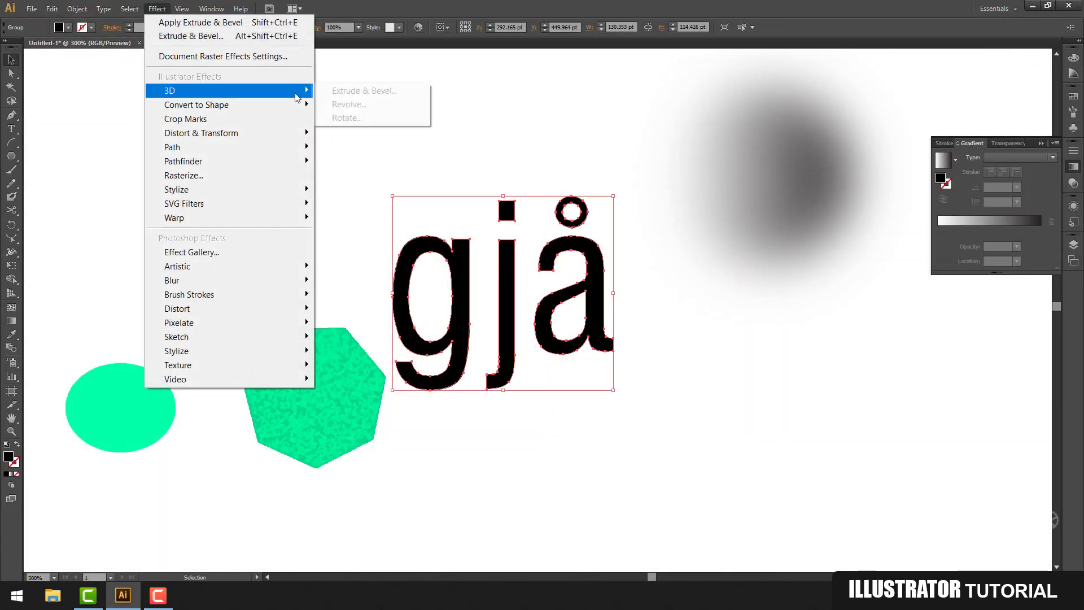
{"action": "left_click", "coordinate": [346, 92]}
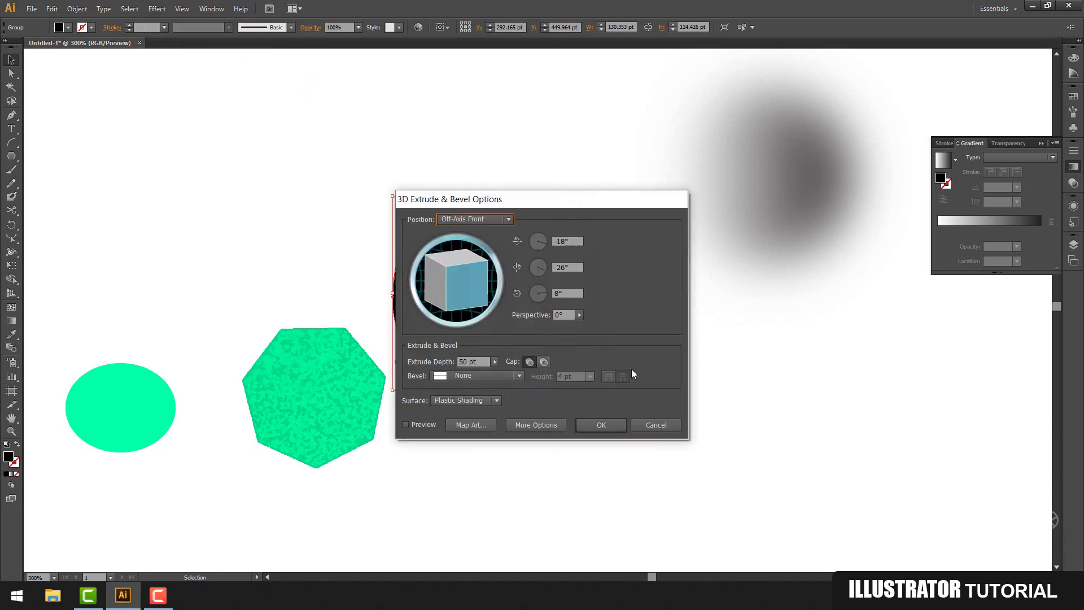
{"action": "left_click_drag", "start_coordinate": [514, 206], "coordinate": [761, 144]}
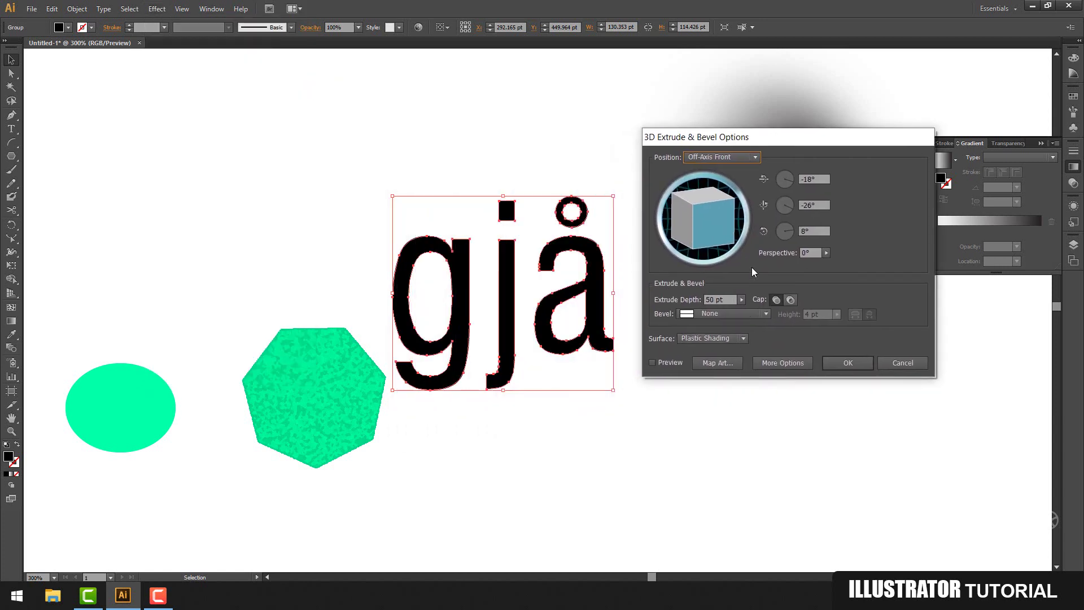
{"action": "left_click", "coordinate": [847, 363]}
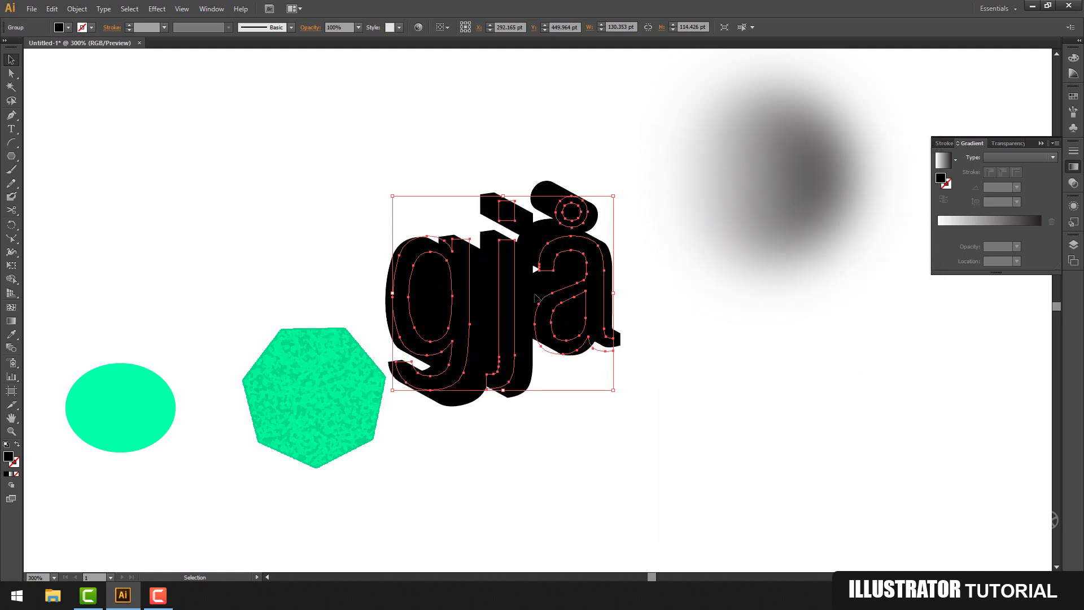
Step: Fill the extruded letters with the default linear white-to-black gradient, deselect them to check the shading and reselect them
{"action": "left_click", "coordinate": [11, 477]}
{"action": "left_click", "coordinate": [621, 419]}
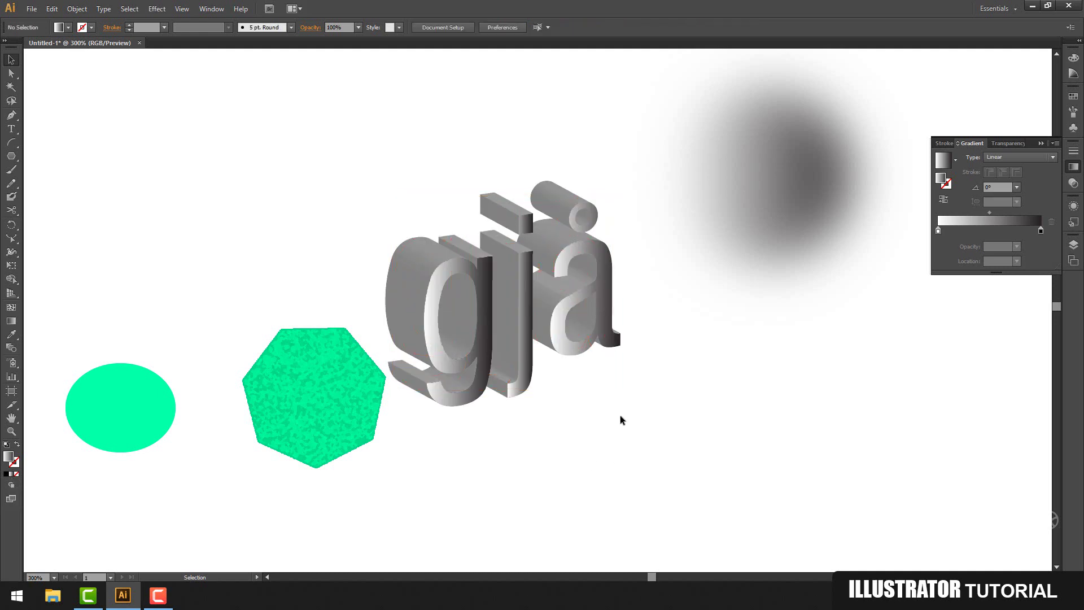
{"action": "left_click", "coordinate": [575, 347]}
{"action": "left_click", "coordinate": [651, 402]}
{"action": "left_click", "coordinate": [572, 350]}
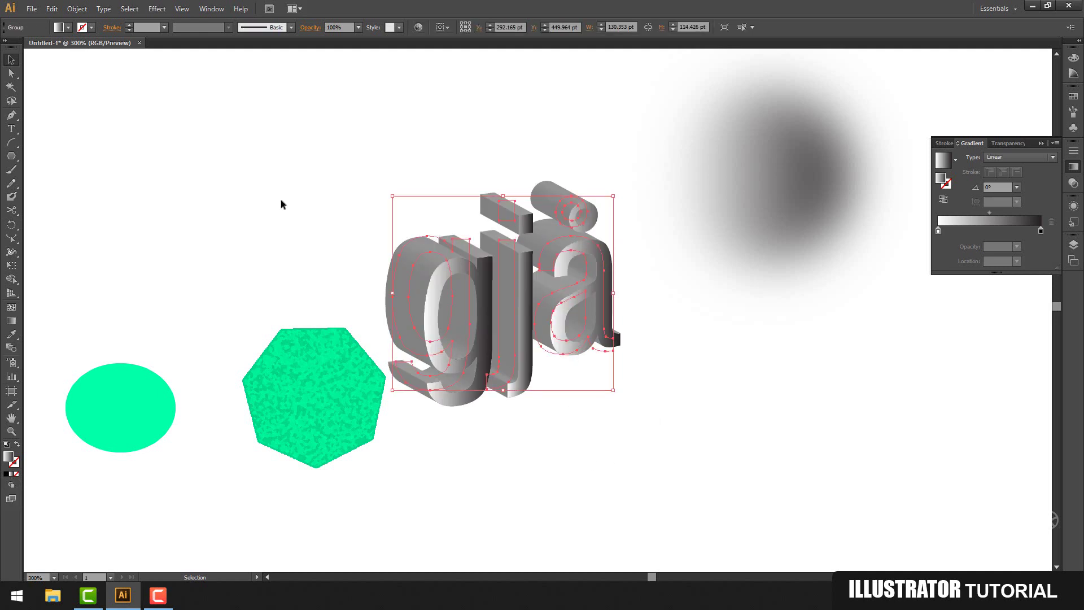
Step: Show the document rulers and switch their units to inches
{"action": "left_click", "coordinate": [157, 9]}
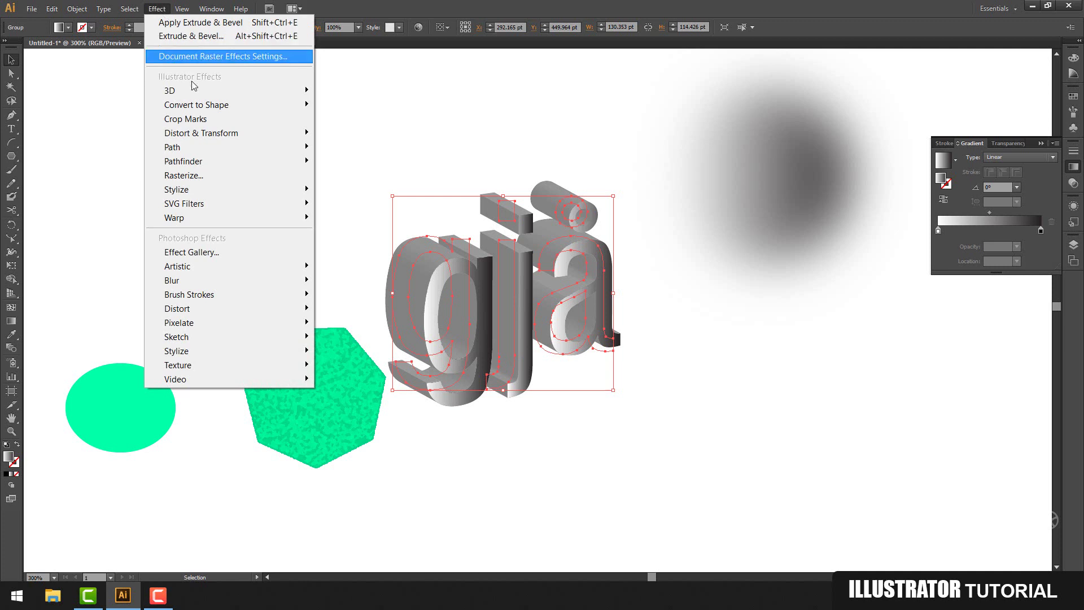
{"action": "mouse_move", "coordinate": [233, 94]}
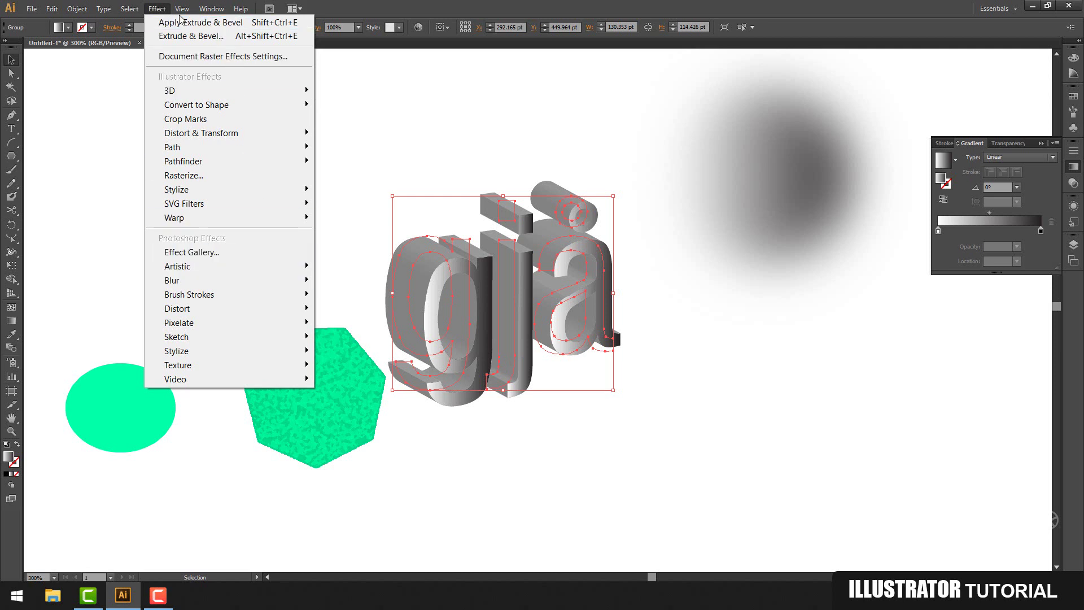
{"action": "mouse_move", "coordinate": [183, 10]}
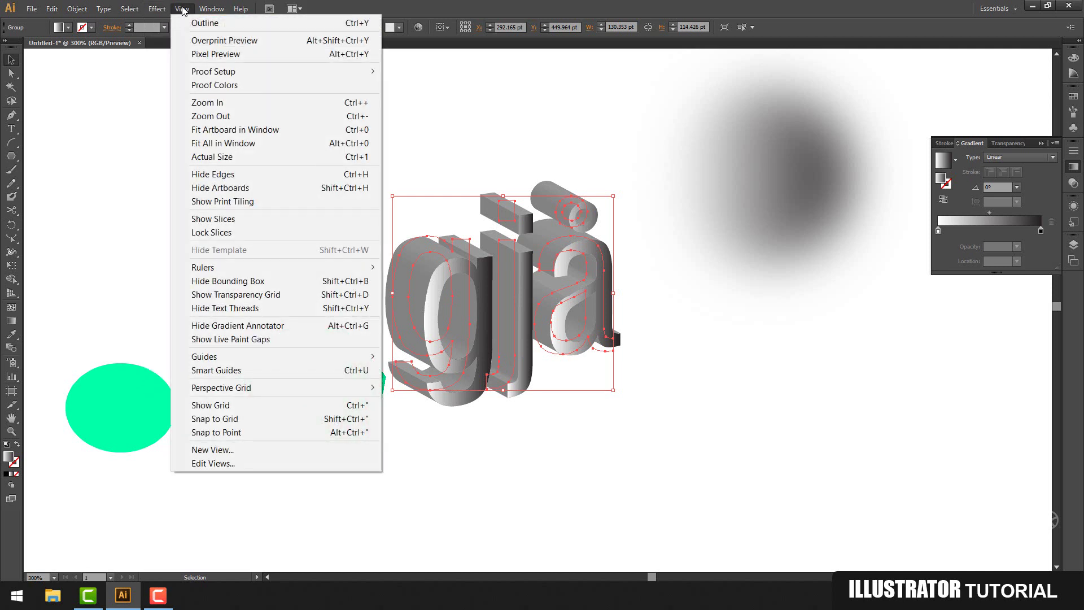
{"action": "mouse_move", "coordinate": [305, 270]}
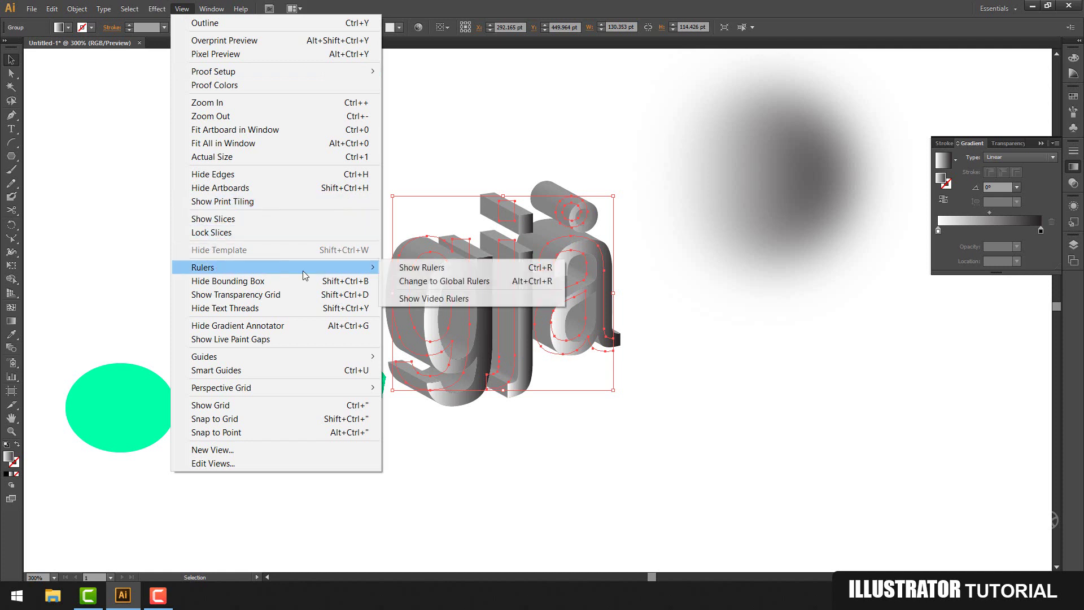
{"action": "left_click", "coordinate": [429, 267]}
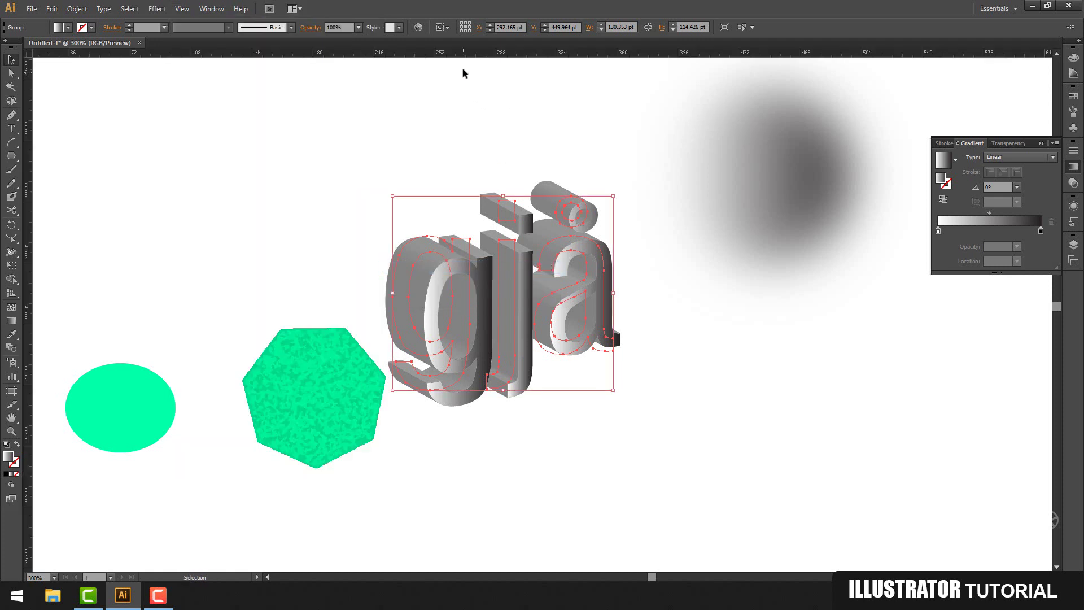
{"action": "right_click", "coordinate": [470, 54]}
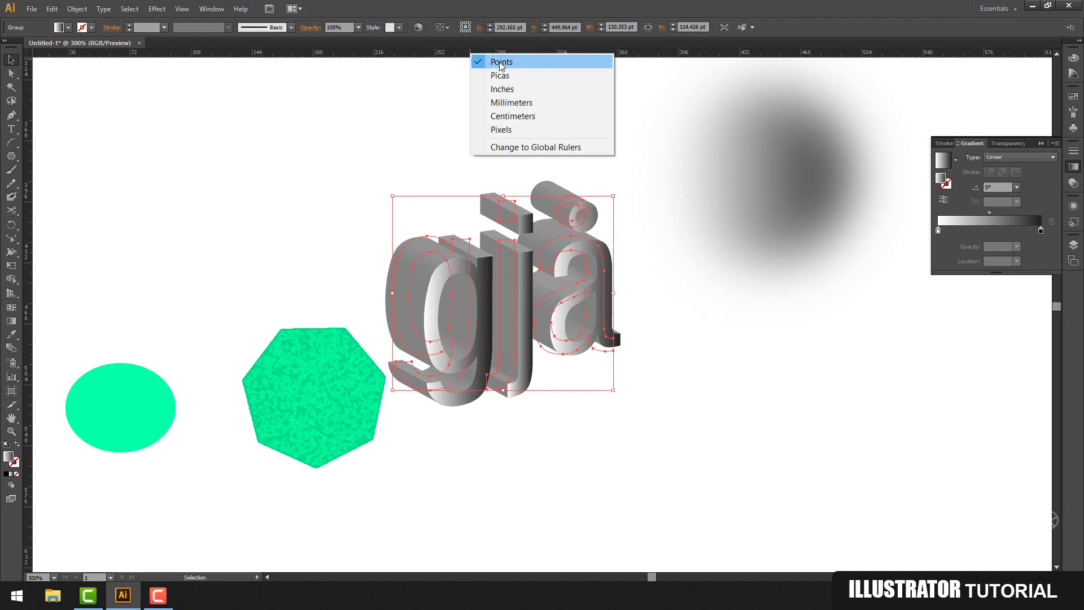
{"action": "left_click", "coordinate": [505, 92]}
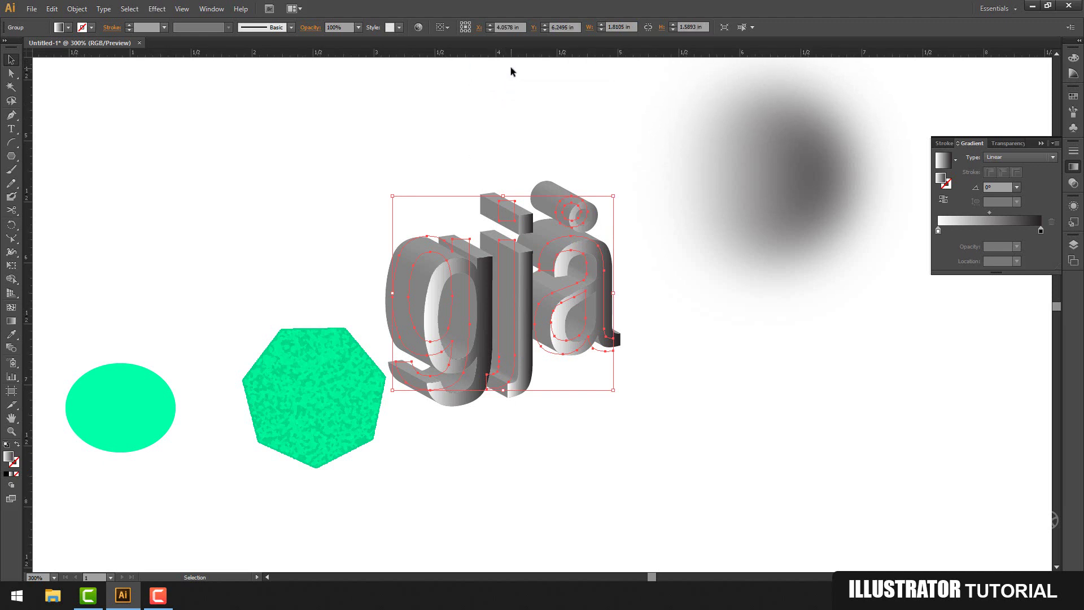
Step: Place two horizontal ruler guides, one above the letters at about 5.16 in and one below the shapes at about 7.68 in
{"action": "left_click", "coordinate": [156, 9]}
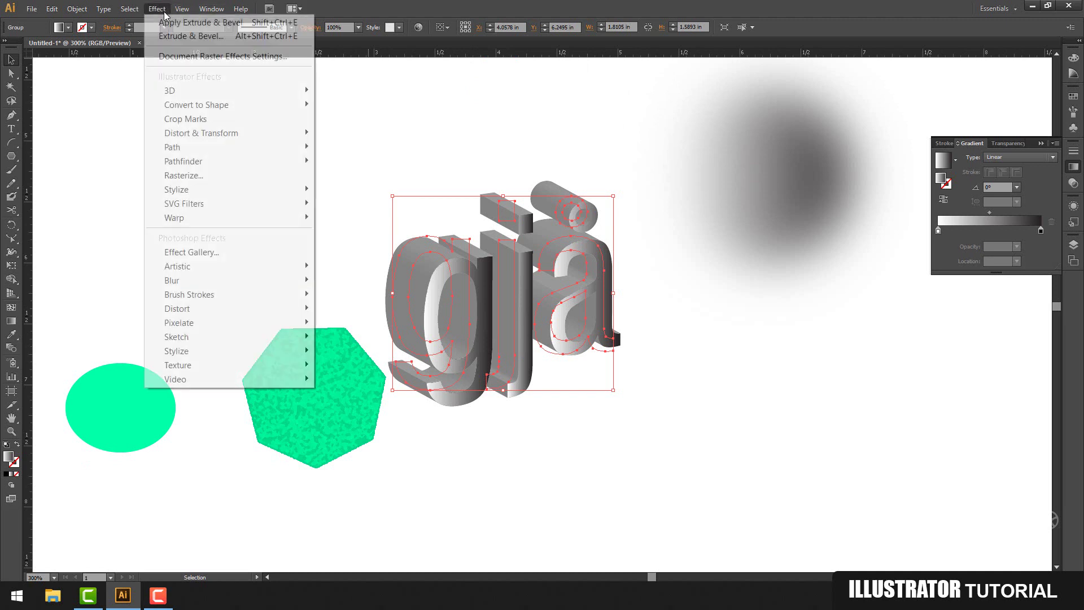
{"action": "mouse_move", "coordinate": [181, 9]}
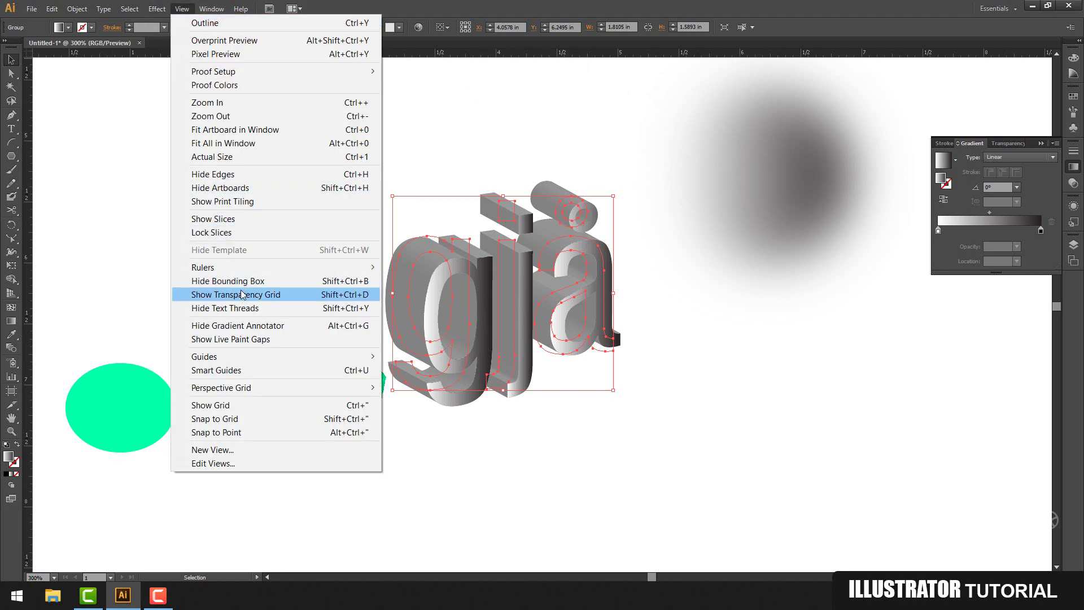
{"action": "mouse_move", "coordinate": [230, 356]}
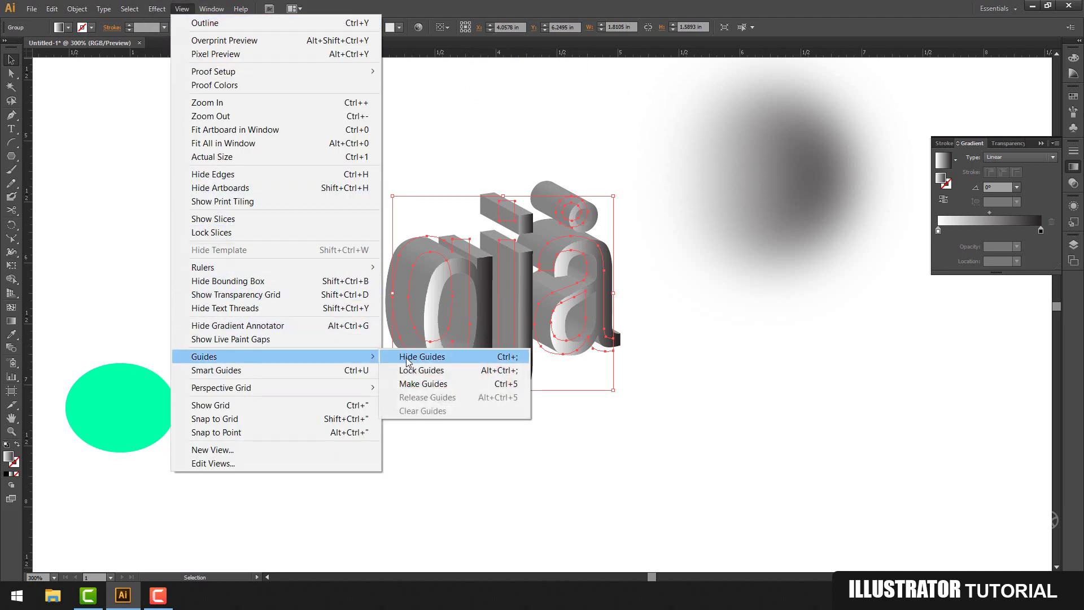
{"action": "left_click", "coordinate": [524, 58]}
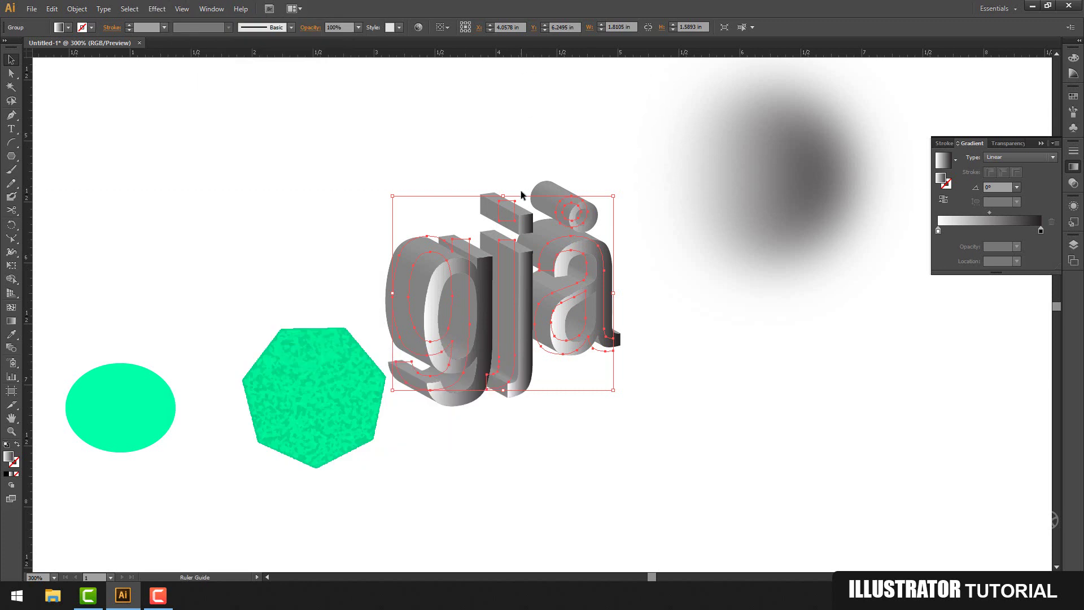
{"action": "left_click_drag", "start_coordinate": [521, 195], "coordinate": [517, 160]}
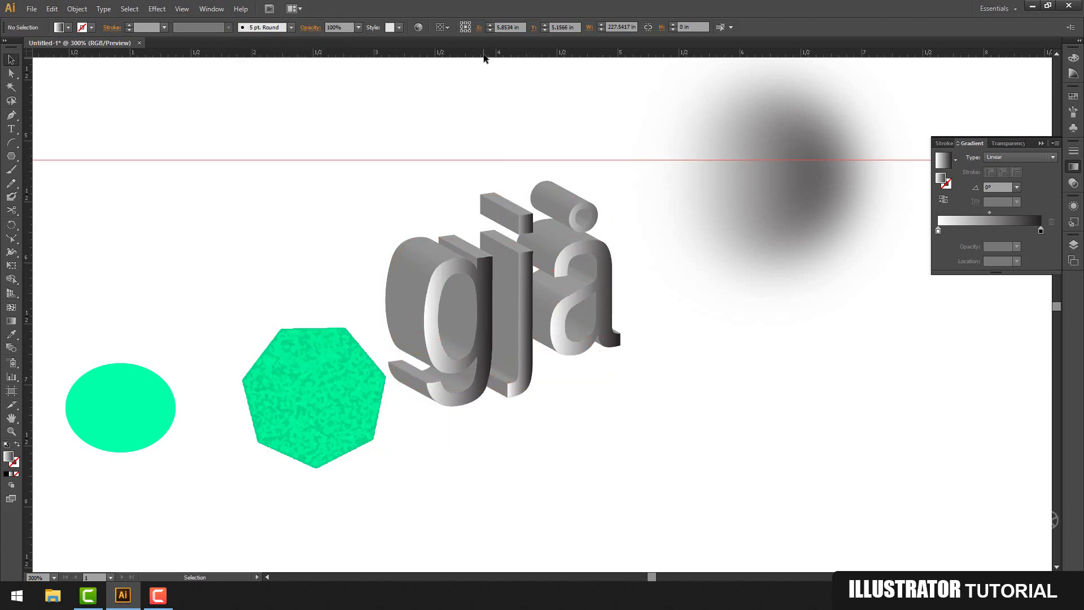
{"action": "left_click_drag", "start_coordinate": [484, 56], "coordinate": [530, 468]}
{"action": "key", "text": "ctrl+minus"}
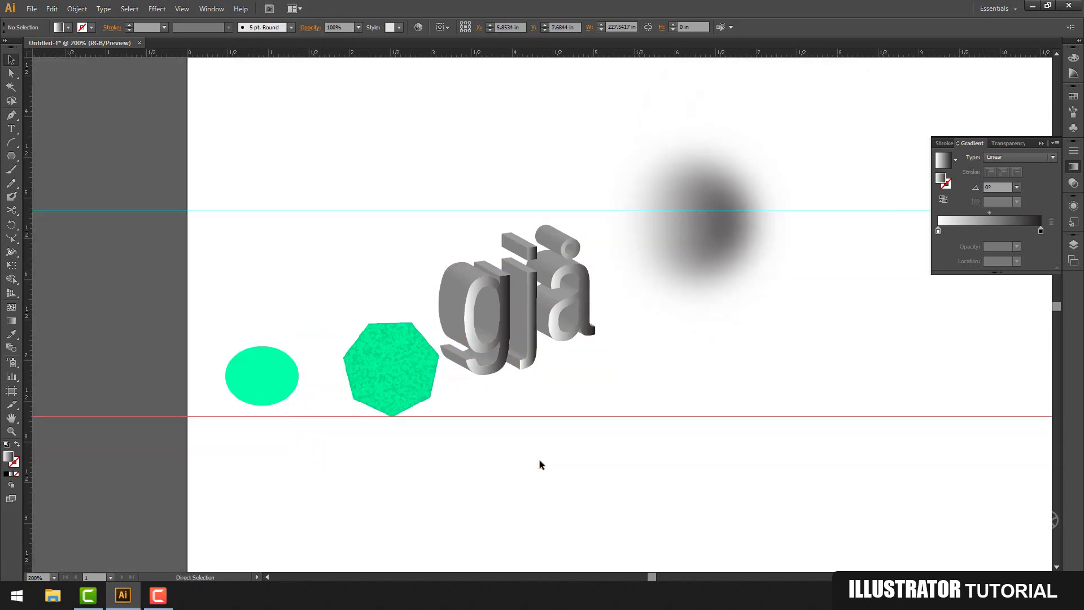
{"action": "key", "text": "ctrl+minus"}
Step: Lock the guides and try to move both the lower and the upper one
{"action": "left_click", "coordinate": [187, 9]}
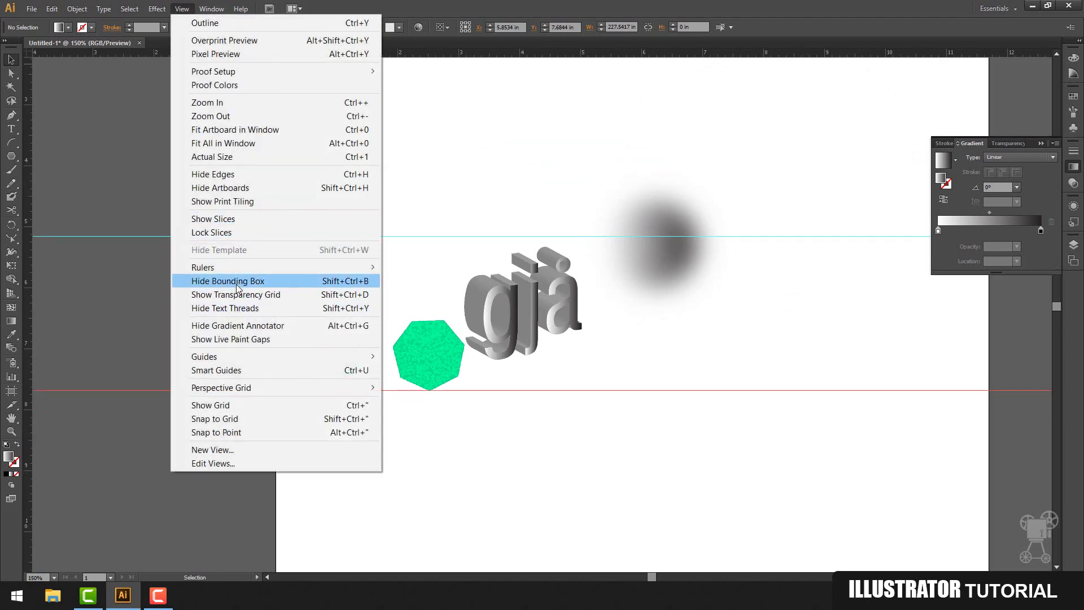
{"action": "mouse_move", "coordinate": [249, 353]}
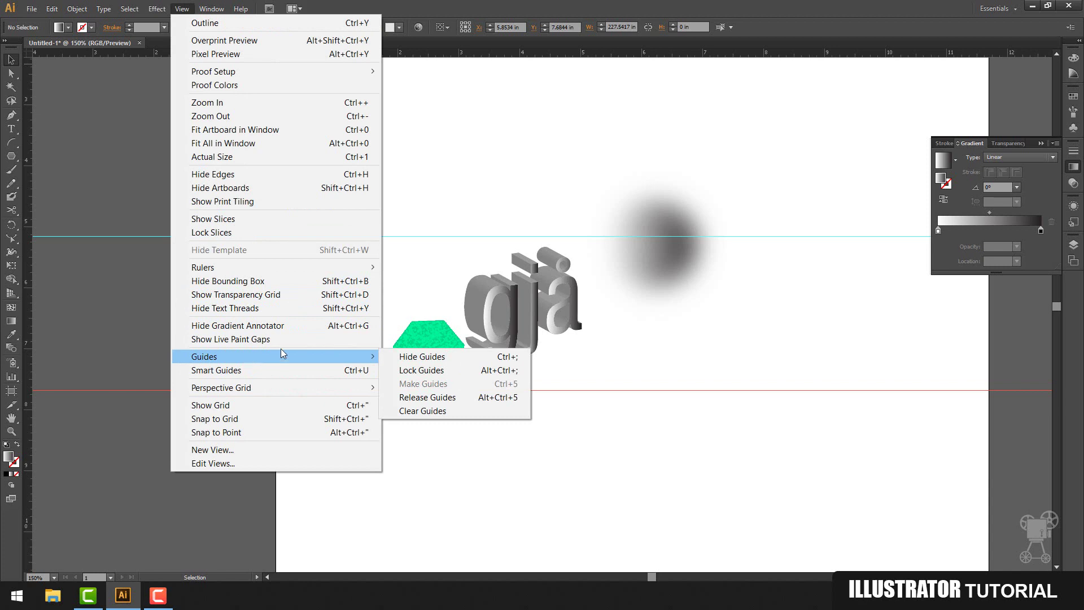
{"action": "left_click", "coordinate": [437, 368]}
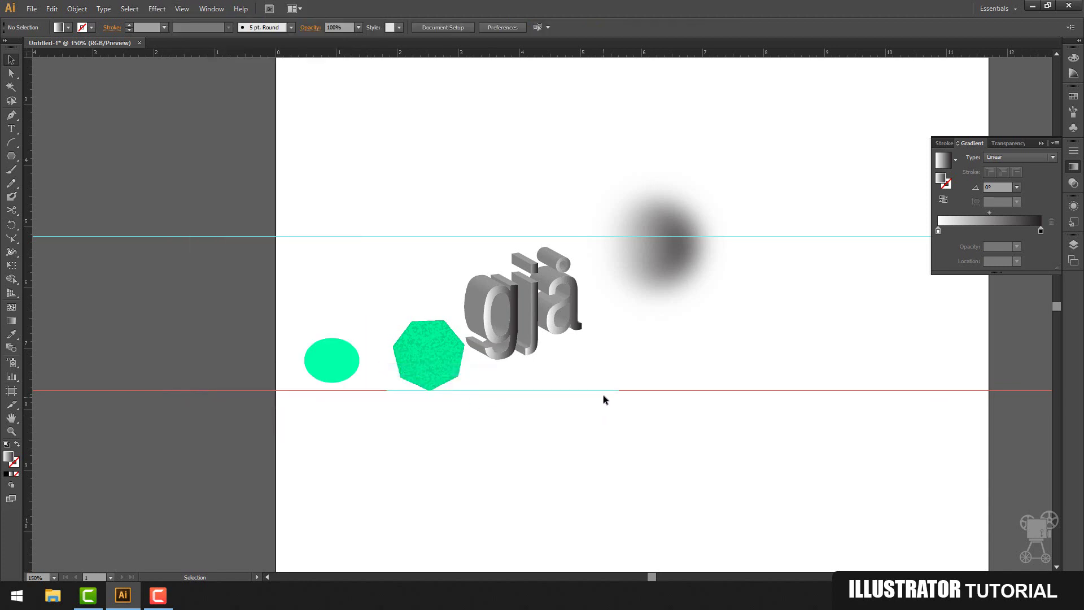
{"action": "left_click_drag", "start_coordinate": [602, 390], "coordinate": [618, 210]}
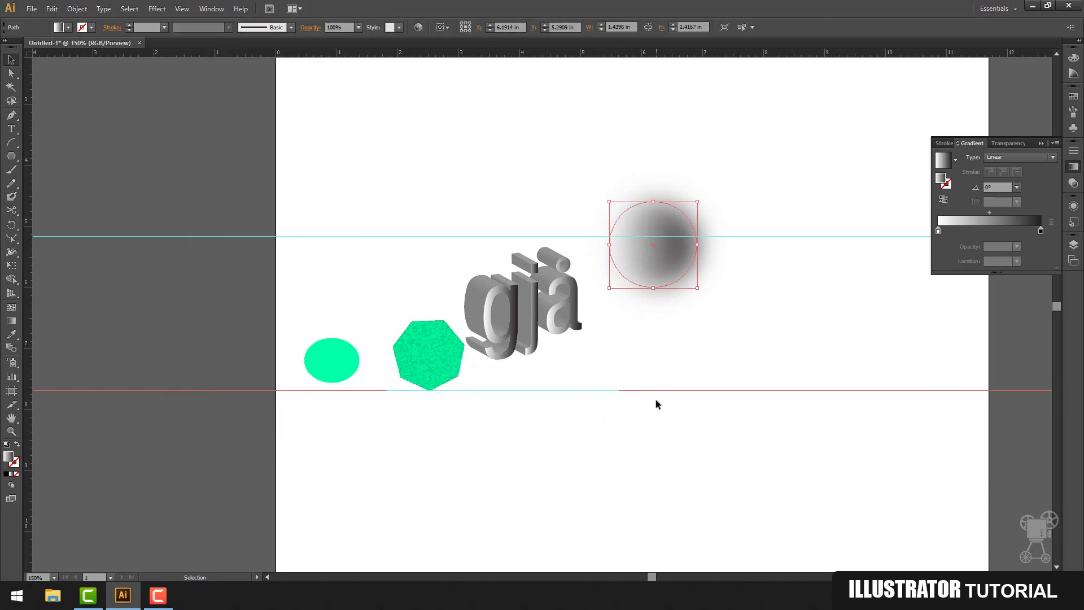
{"action": "left_click", "coordinate": [655, 396]}
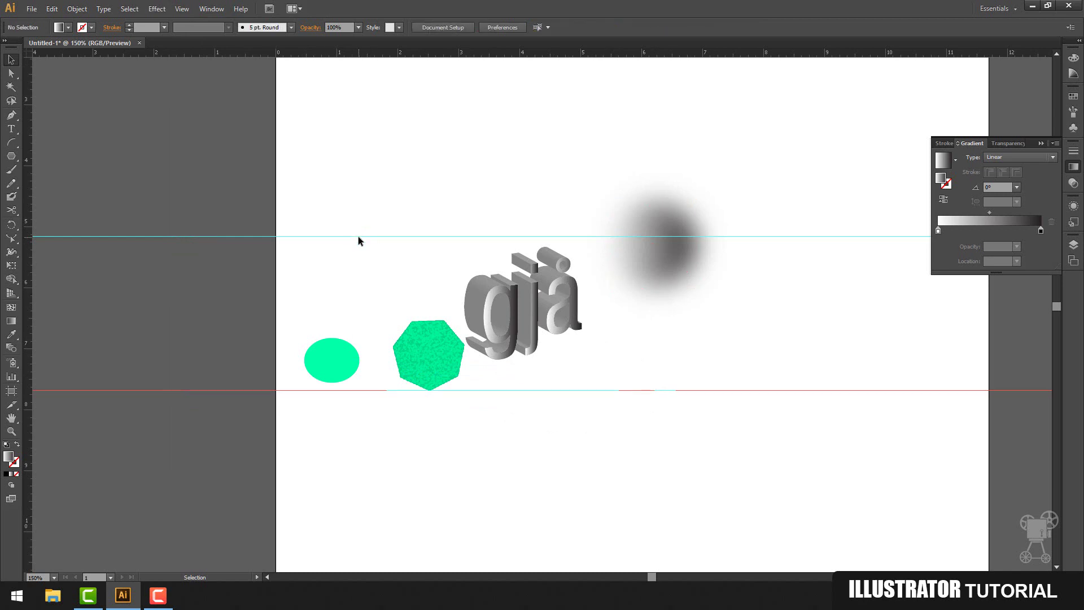
{"action": "left_click_drag", "start_coordinate": [358, 236], "coordinate": [357, 148]}
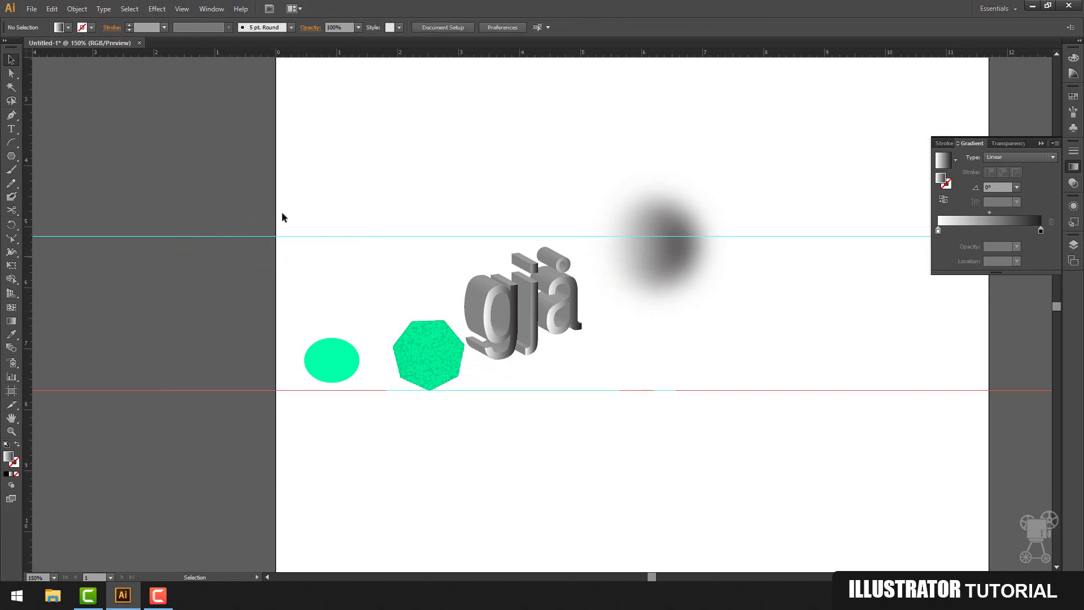
Step: Unlock the guides and remove both of them from the document
{"action": "left_click", "coordinate": [182, 8]}
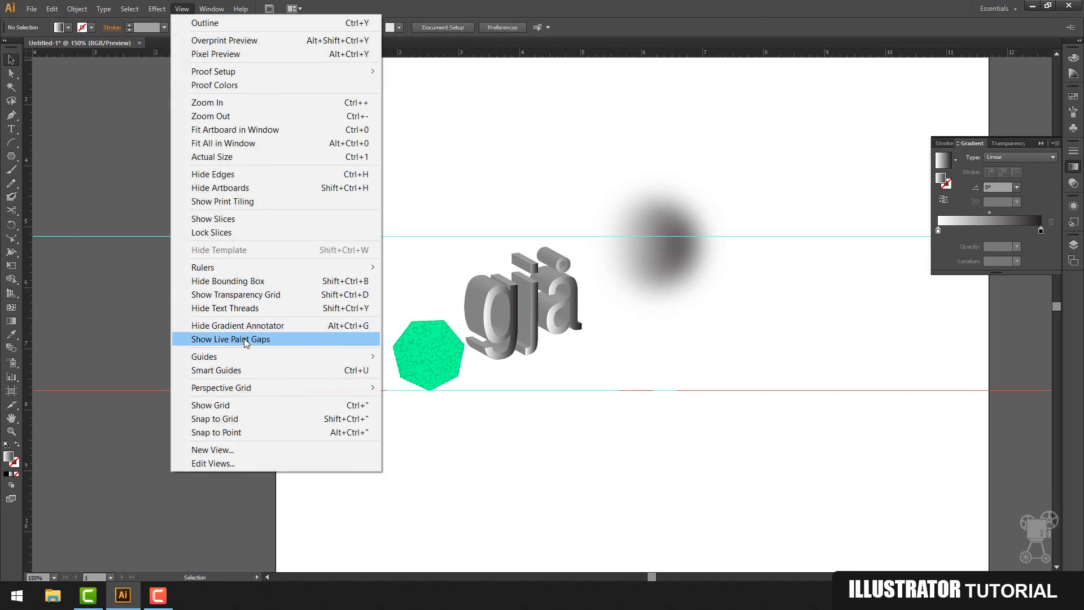
{"action": "mouse_move", "coordinate": [249, 357]}
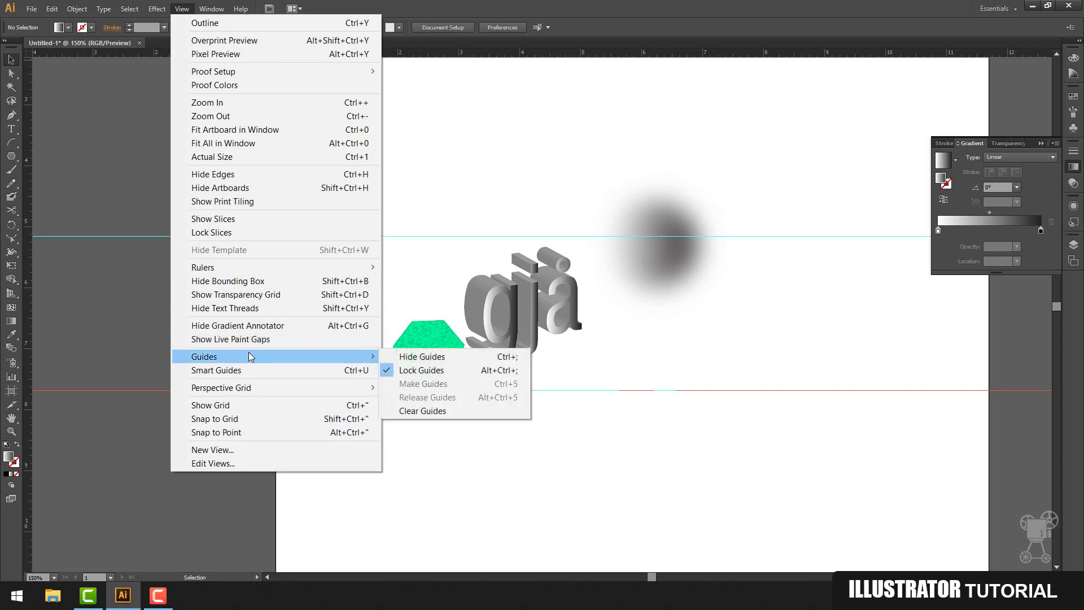
{"action": "left_click", "coordinate": [418, 370]}
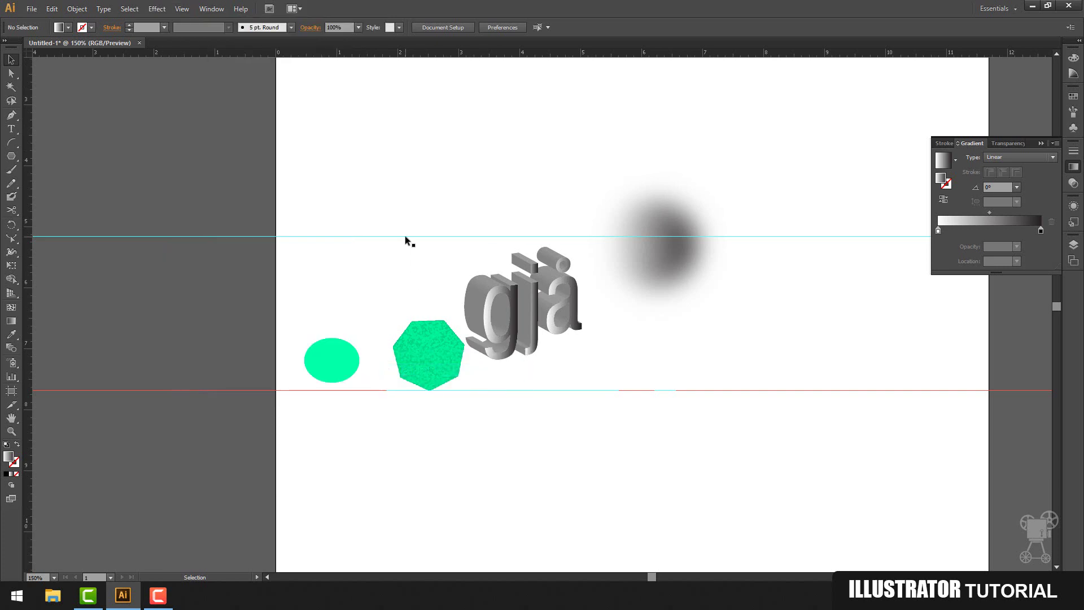
{"action": "left_click_drag", "start_coordinate": [405, 235], "coordinate": [416, 65]}
{"action": "key", "text": "ctrl+z"}
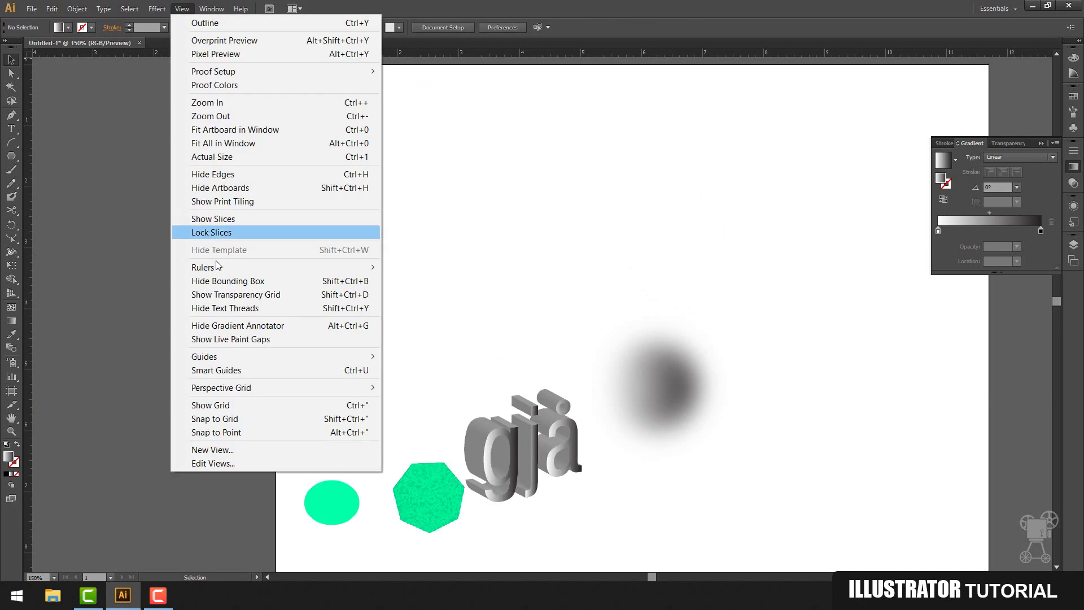
Step: Show the document grid behind the artwork and hide it again
{"action": "left_click", "coordinate": [230, 403]}
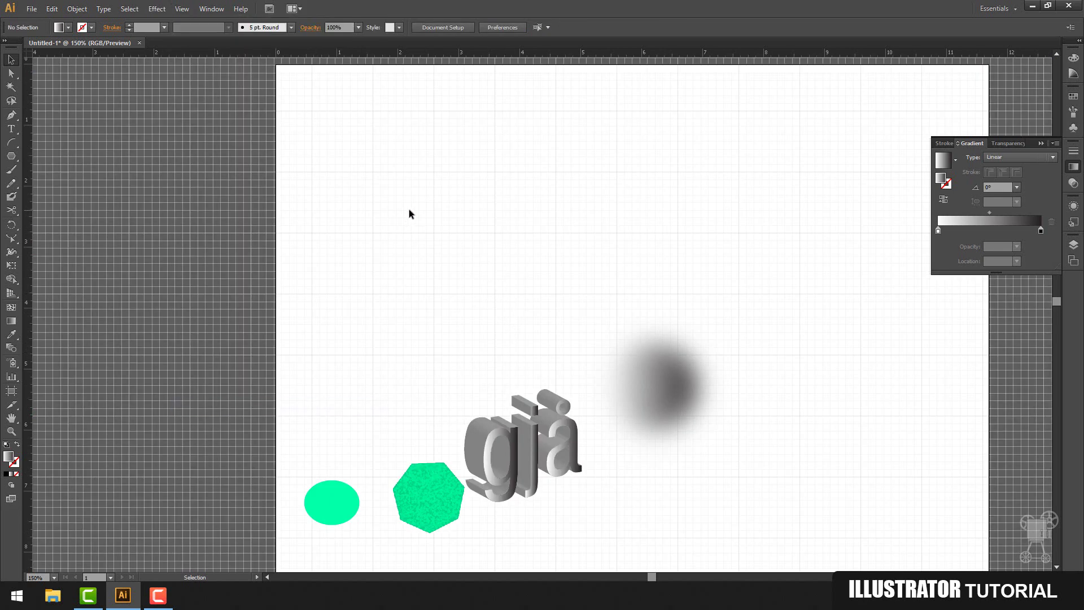
{"action": "scroll", "coordinate": [489, 184], "scroll_direction": "right", "scroll_amount": 3}
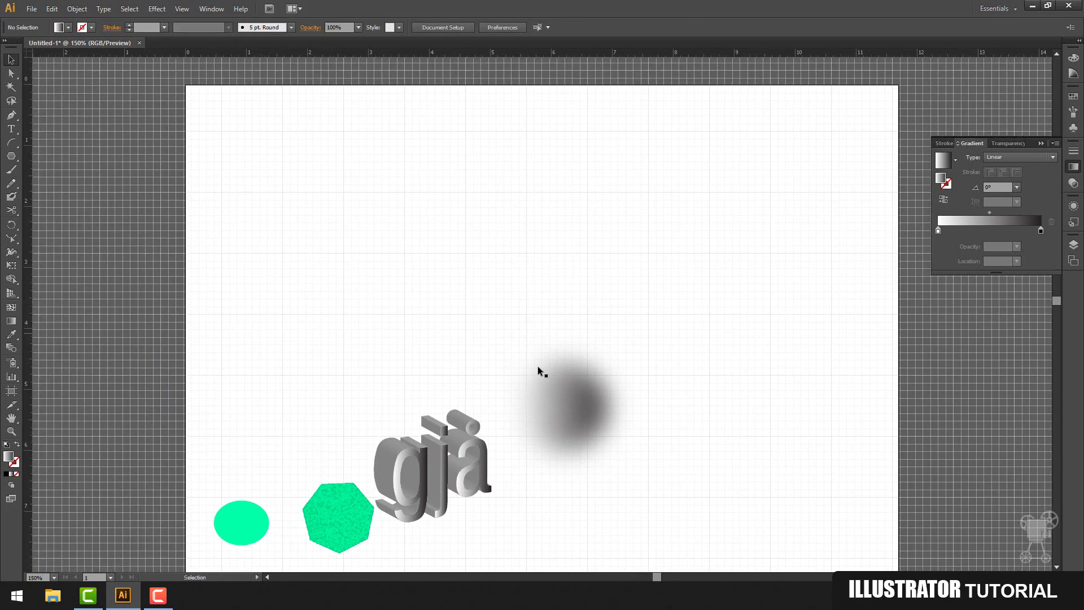
{"action": "left_click", "coordinate": [181, 9]}
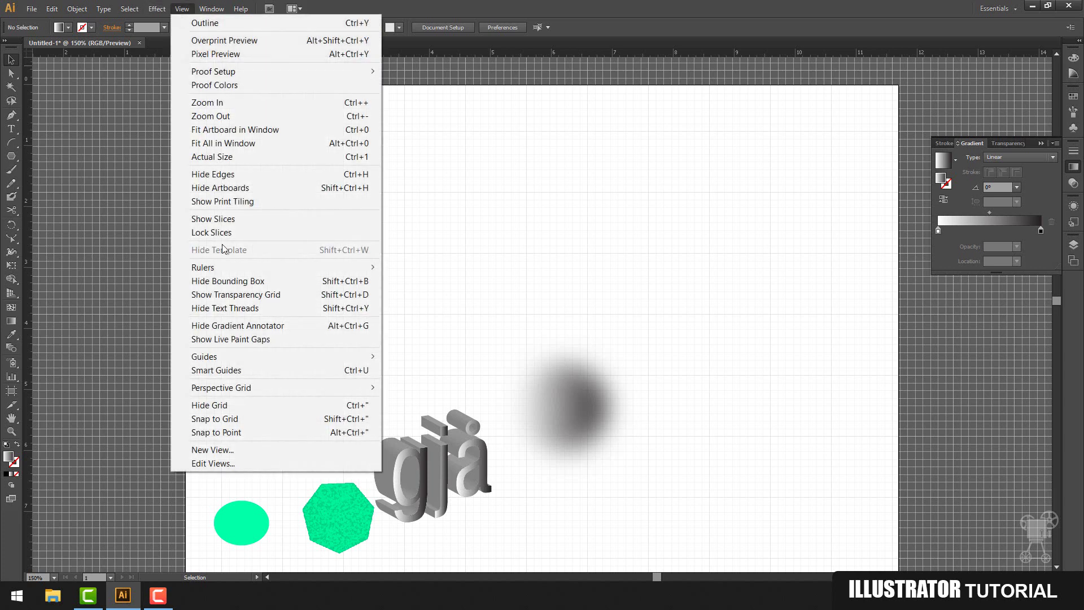
{"action": "left_click", "coordinate": [249, 406]}
{"action": "left_click", "coordinate": [181, 9]}
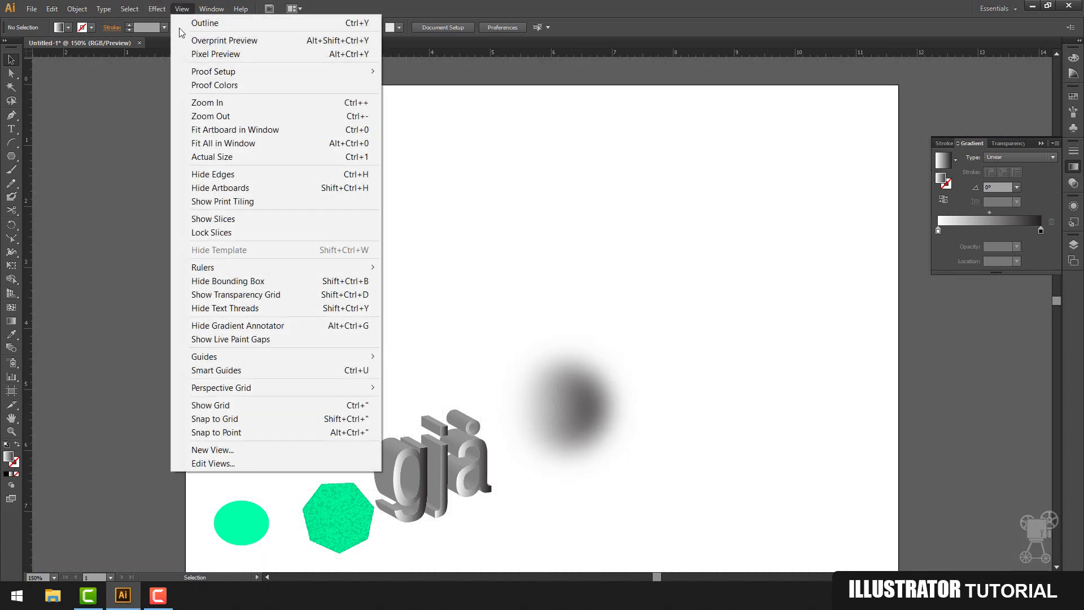
{"action": "left_click", "coordinate": [522, 165]}
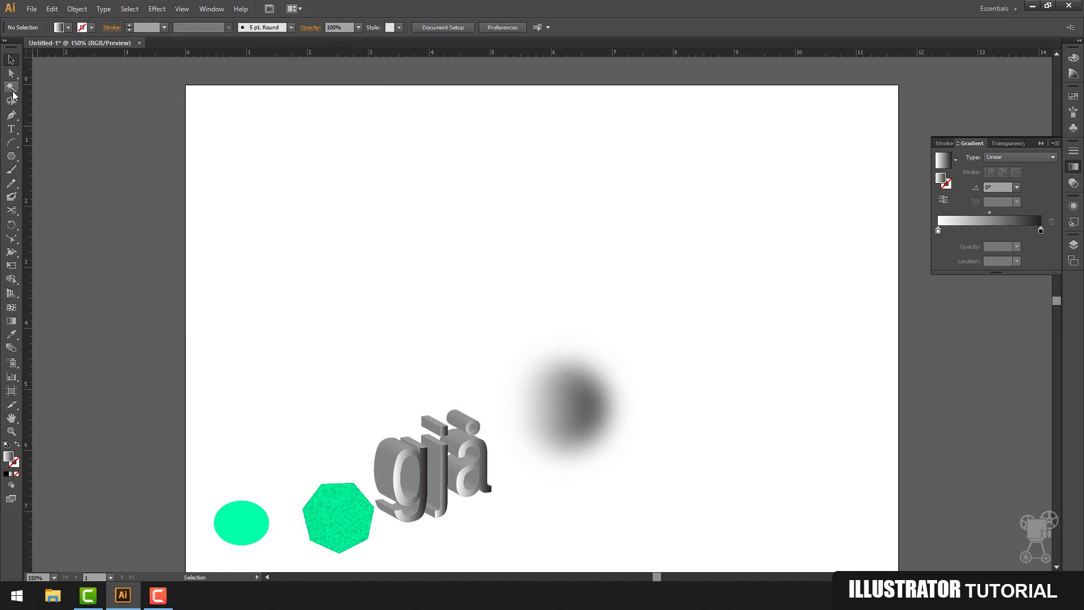
Step: Draw a gradient-filled rectangle about 1.63 by 1.94 in in the upper-left area of the artboard and keep it selected
{"action": "left_click_drag", "start_coordinate": [11, 156], "coordinate": [50, 159]}
{"action": "left_click_drag", "start_coordinate": [288, 138], "coordinate": [387, 257]}
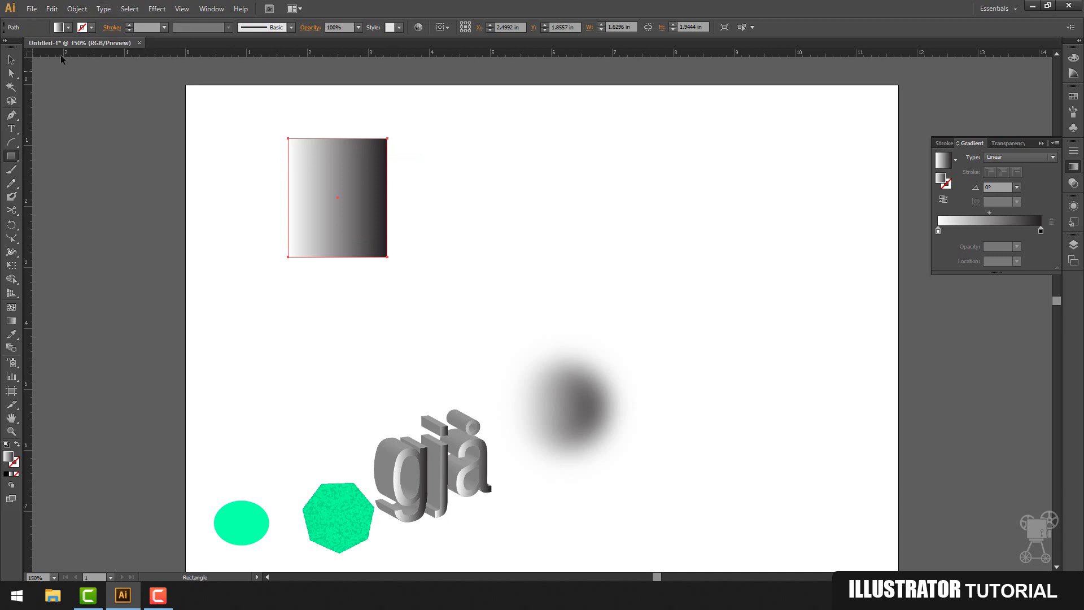
{"action": "left_click", "coordinate": [11, 72]}
{"action": "left_click", "coordinate": [16, 59]}
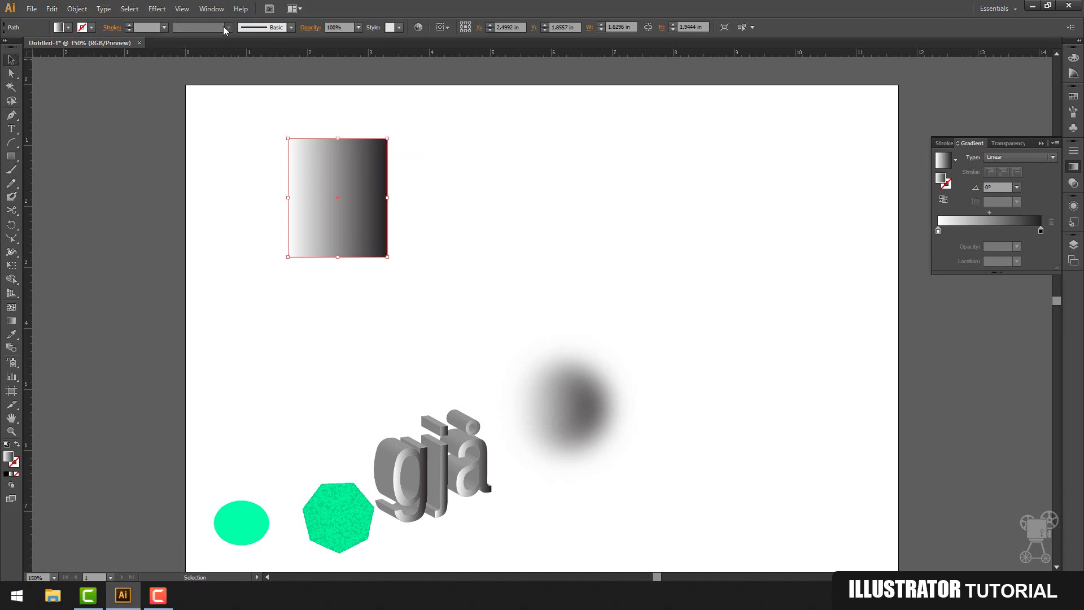
Step: Hide the bounding box, and move the rectangle and enlarge it to about 3.69 by 2.98 in with Free Transform
{"action": "left_click", "coordinate": [188, 10]}
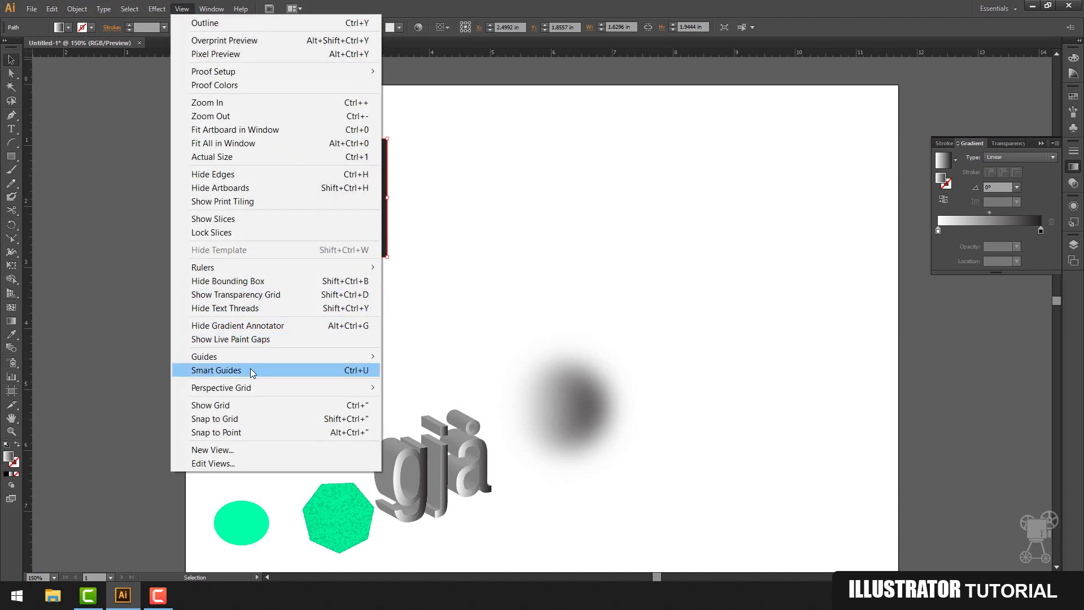
{"action": "left_click", "coordinate": [252, 281]}
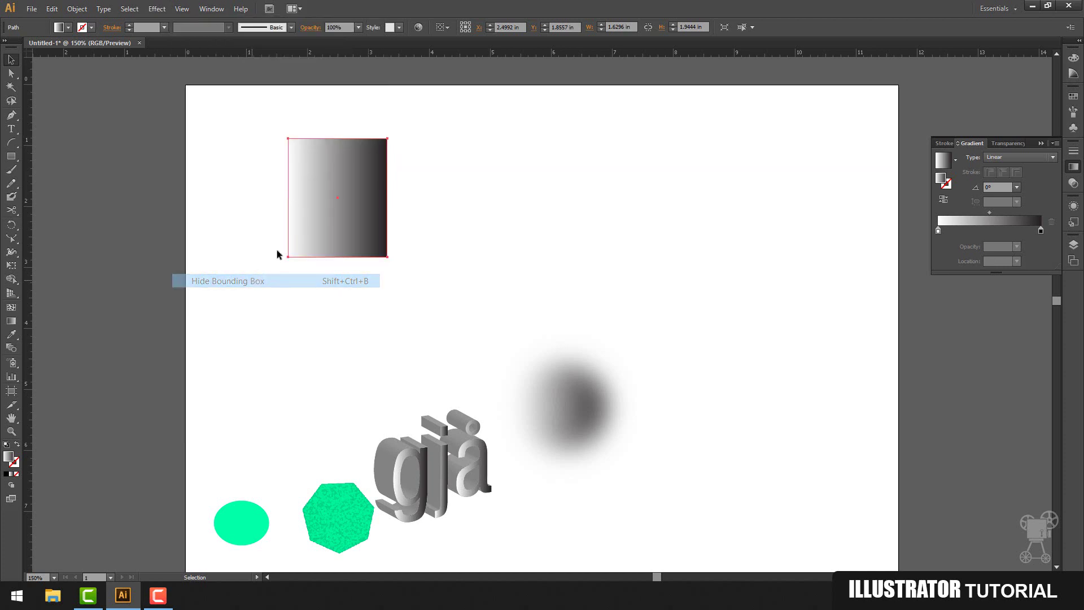
{"action": "mouse_move", "coordinate": [380, 194]}
{"action": "left_mouse_down"}
{"action": "mouse_move", "coordinate": [507, 255]}
{"action": "mouse_move", "coordinate": [389, 178]}
{"action": "left_mouse_up"}
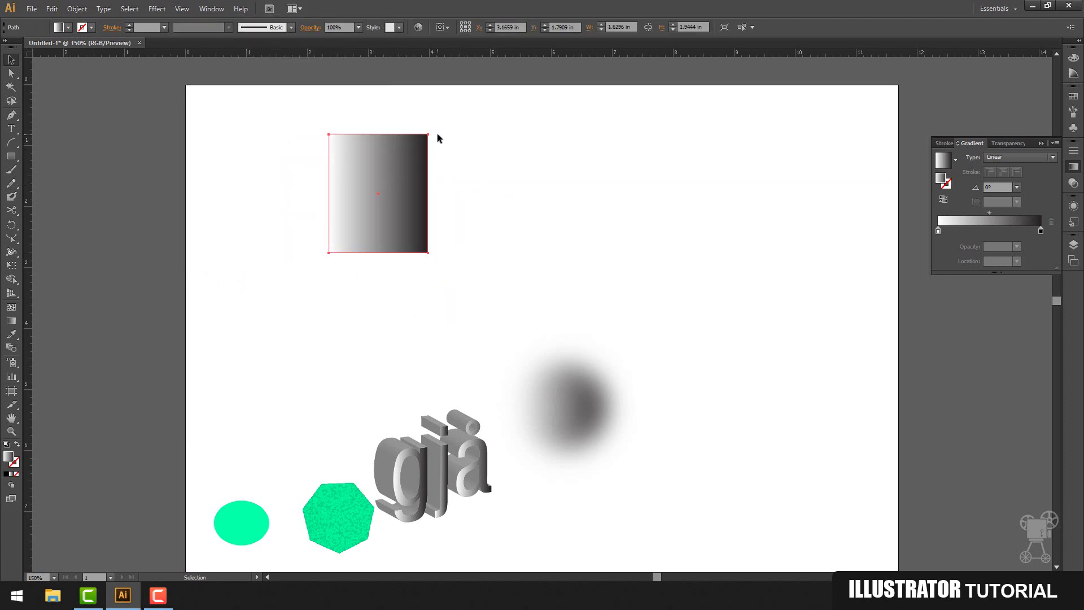
{"action": "left_click", "coordinate": [202, 10]}
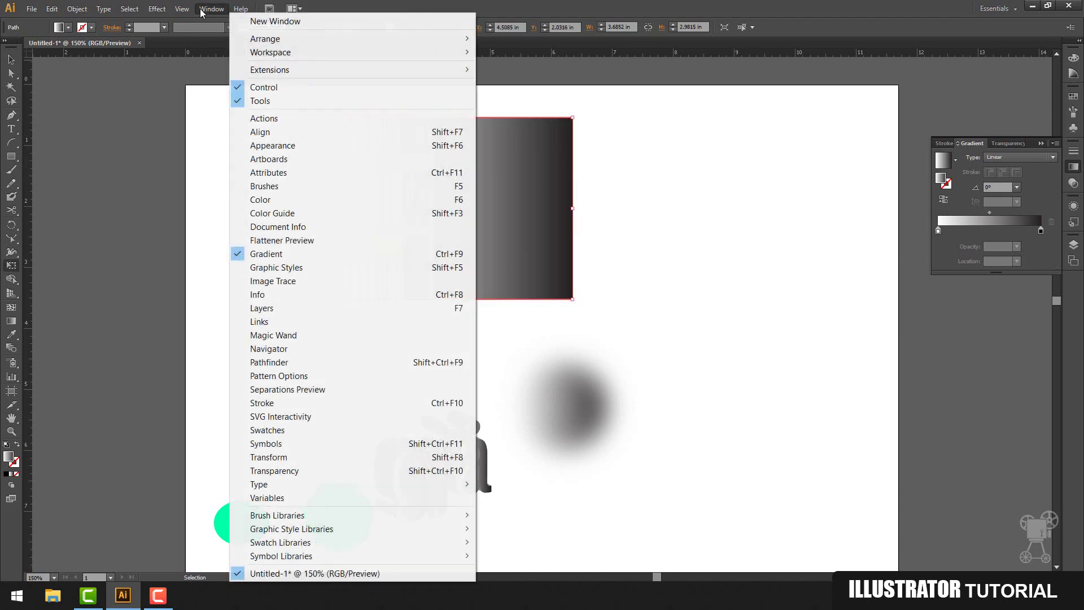
{"action": "left_click", "coordinate": [156, 151]}
{"action": "key", "text": "v"}
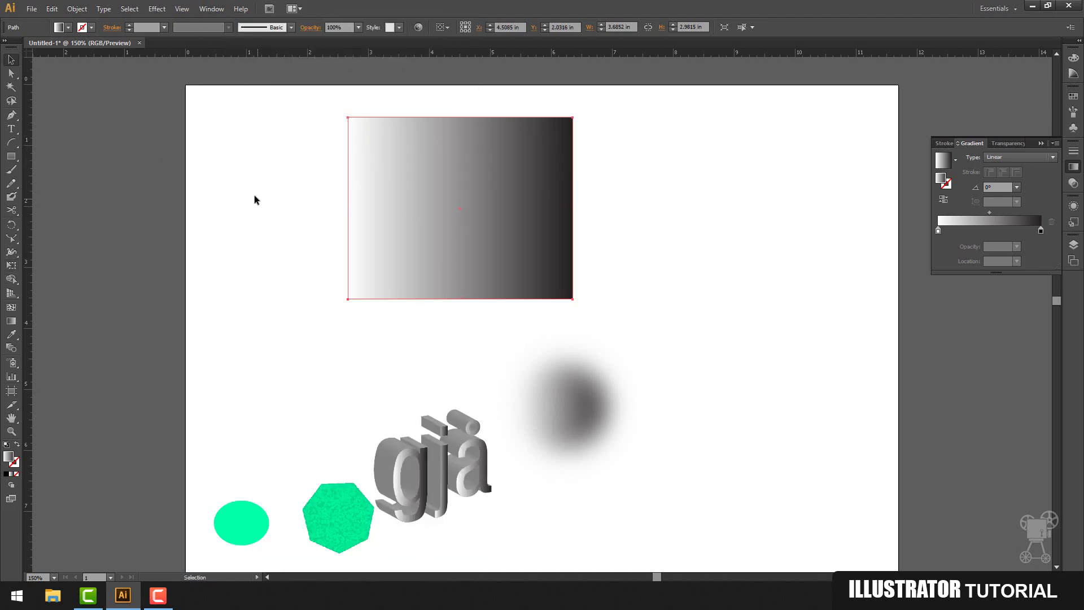
Step: Show the bounding box again, and use it to resize the moved rectangle to about 2.83 by 2.87 in
{"action": "left_click", "coordinate": [182, 9]}
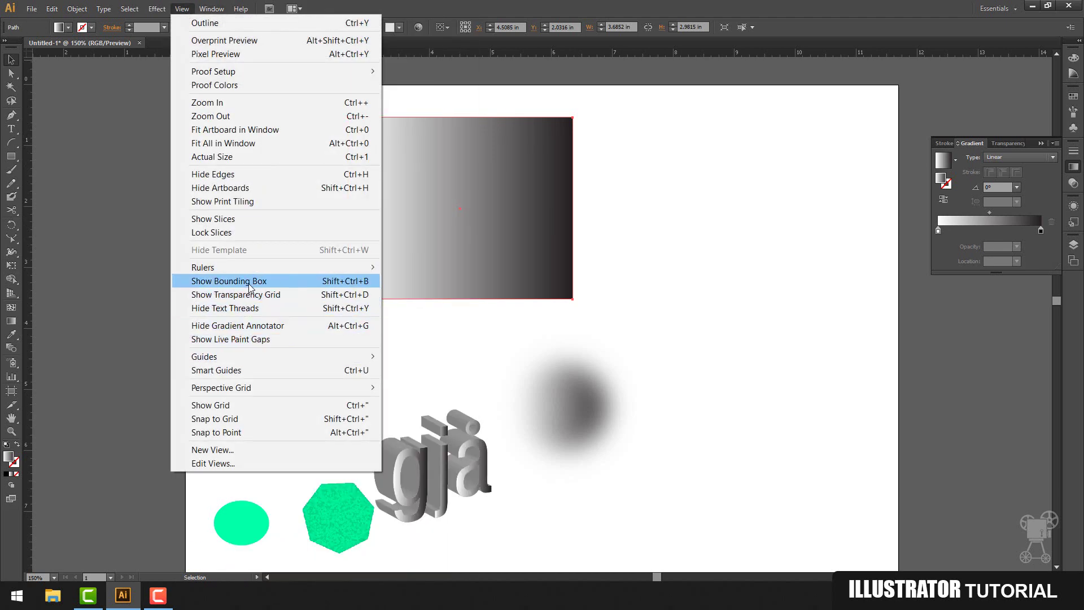
{"action": "left_click", "coordinate": [231, 280]}
{"action": "left_click_drag", "start_coordinate": [419, 235], "coordinate": [391, 251]}
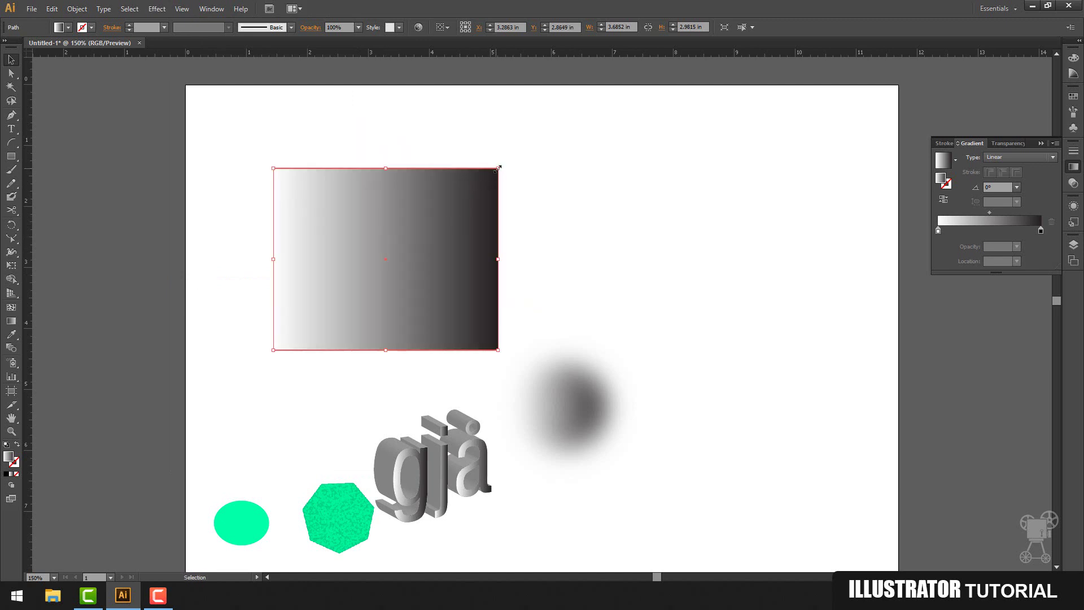
{"action": "left_click_drag", "start_coordinate": [498, 167], "coordinate": [446, 175]}
Step: Show the document's brushes and lengthen their panel so the whole list fits
{"action": "left_click", "coordinate": [210, 9]}
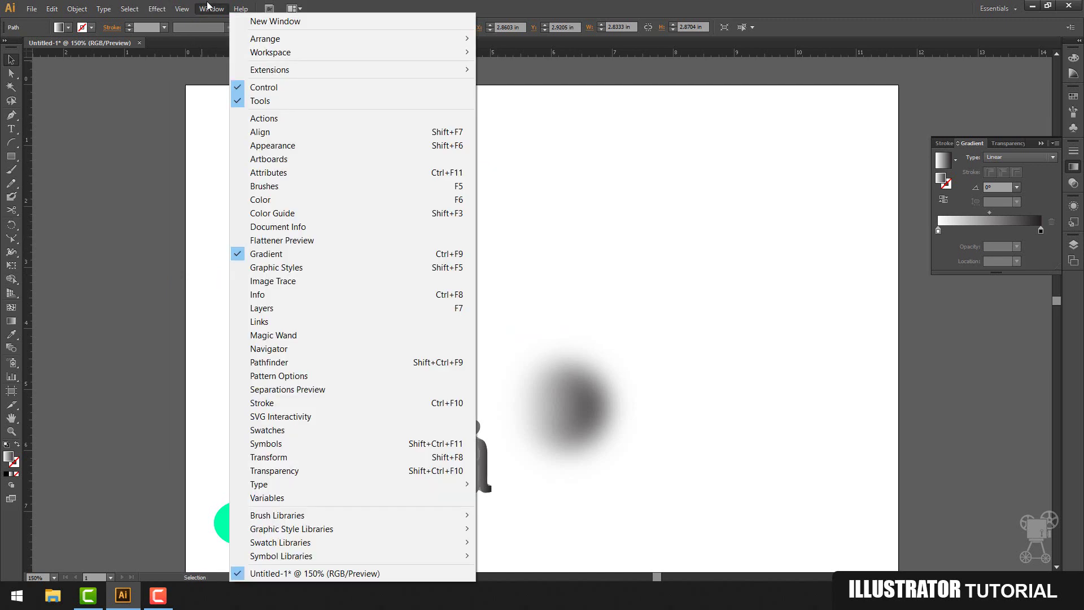
{"action": "left_click", "coordinate": [265, 186]}
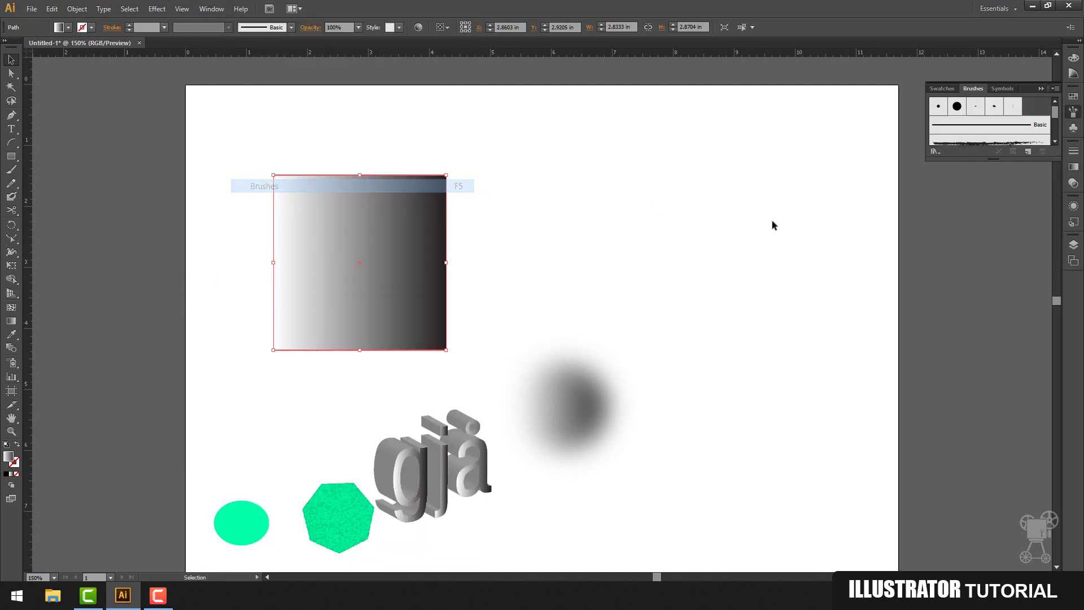
{"action": "left_click_drag", "start_coordinate": [1058, 160], "coordinate": [1058, 384]}
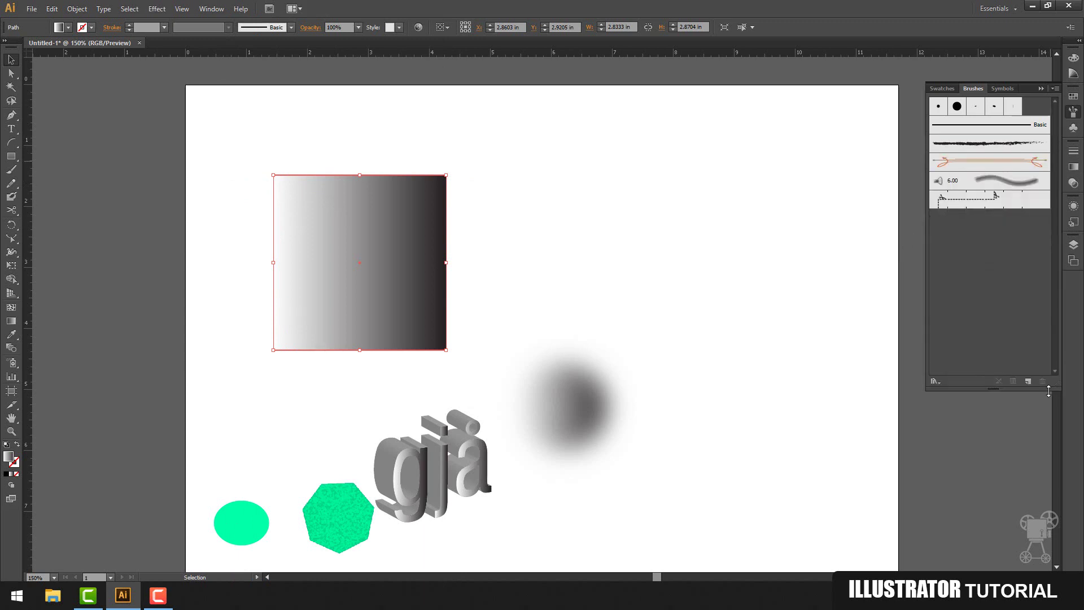
Step: Paint a wavy vertical stroke about 1.88 by 3.81 in to the right of the gradient rectangle and select it
{"action": "left_click", "coordinate": [11, 169]}
{"action": "mouse_move", "coordinate": [653, 156]}
{"action": "left_mouse_down"}
{"action": "mouse_move", "coordinate": [702, 305]}
{"action": "mouse_move", "coordinate": [767, 387]}
{"action": "left_mouse_up"}
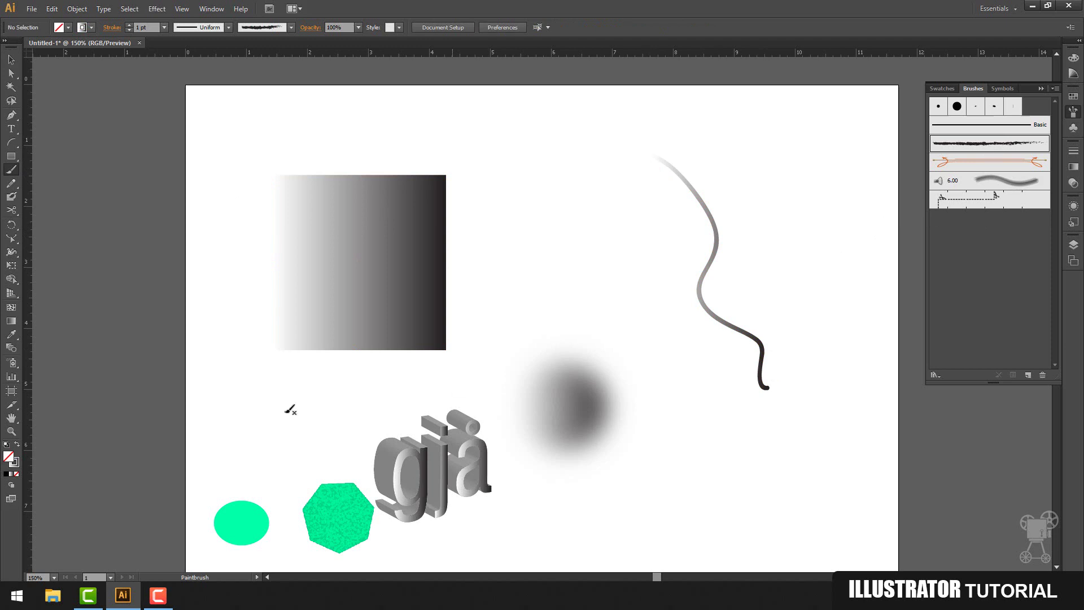
{"action": "left_click", "coordinate": [17, 462]}
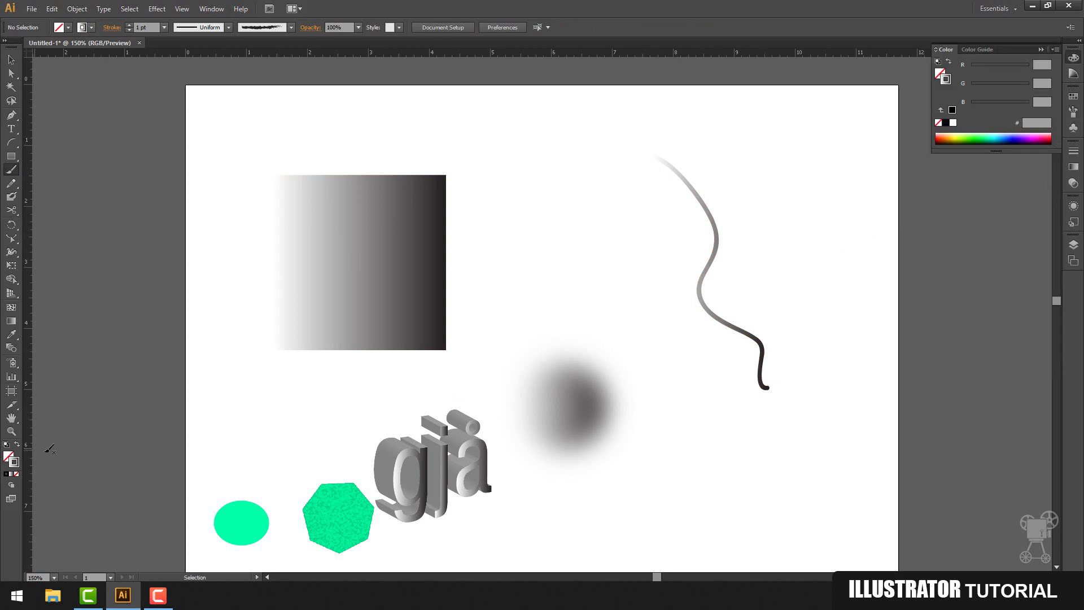
{"action": "left_click", "coordinate": [9, 60]}
{"action": "left_click", "coordinate": [714, 261]}
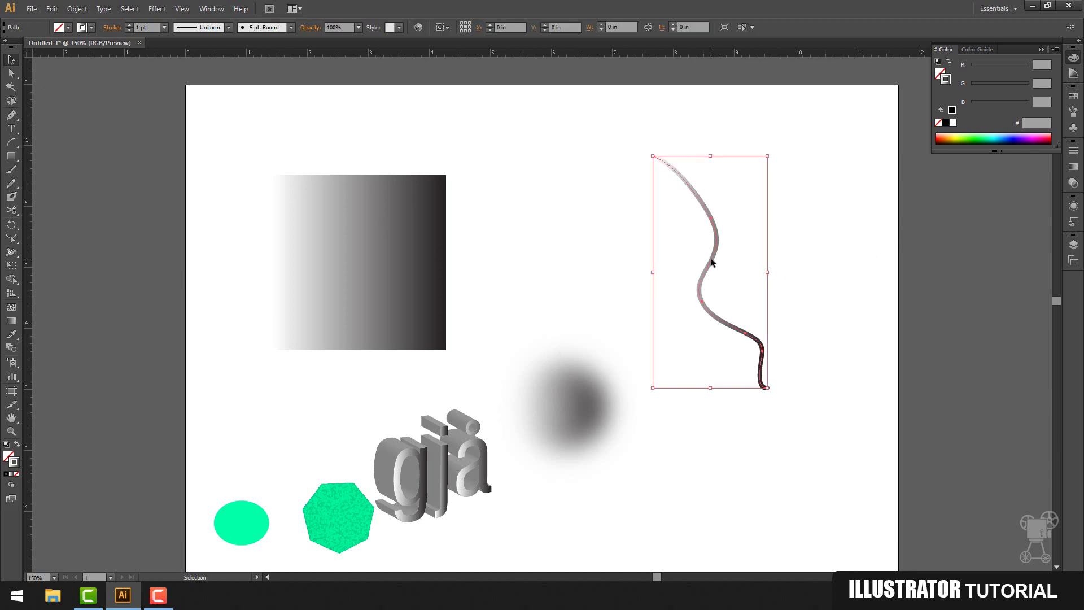
Step: Apply the rough, charcoal-like art brush from the document's brushes to the selected wavy stroke
{"action": "left_click", "coordinate": [211, 8]}
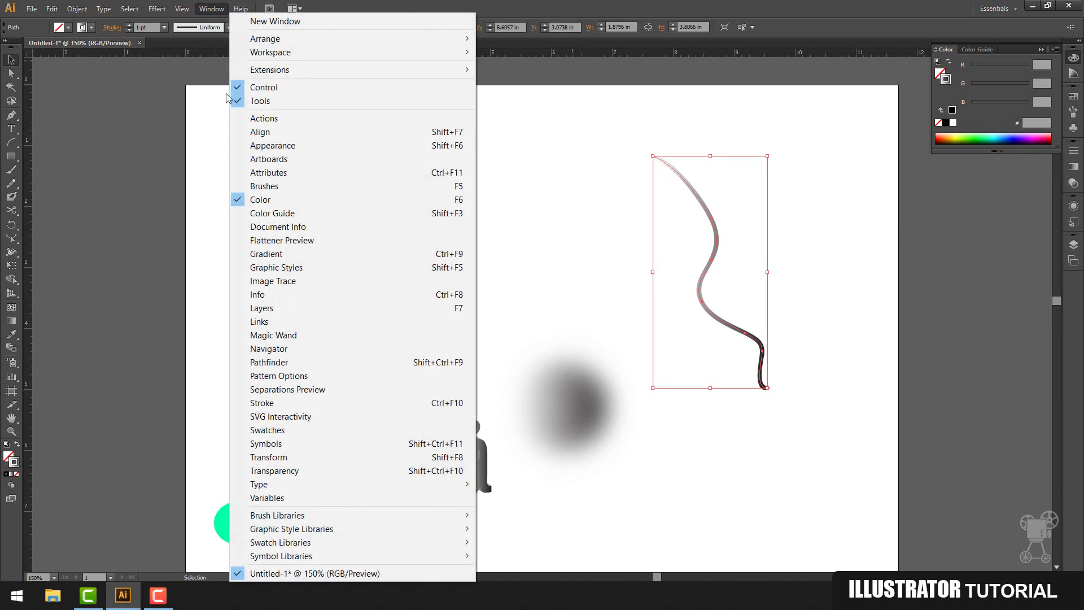
{"action": "left_click", "coordinate": [264, 185]}
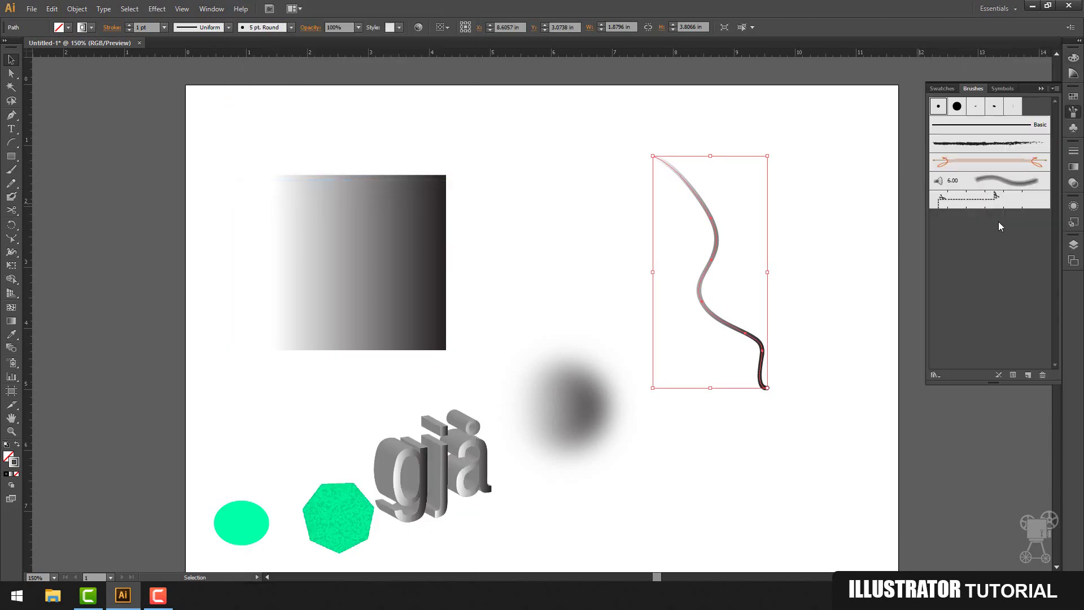
{"action": "left_click", "coordinate": [995, 145]}
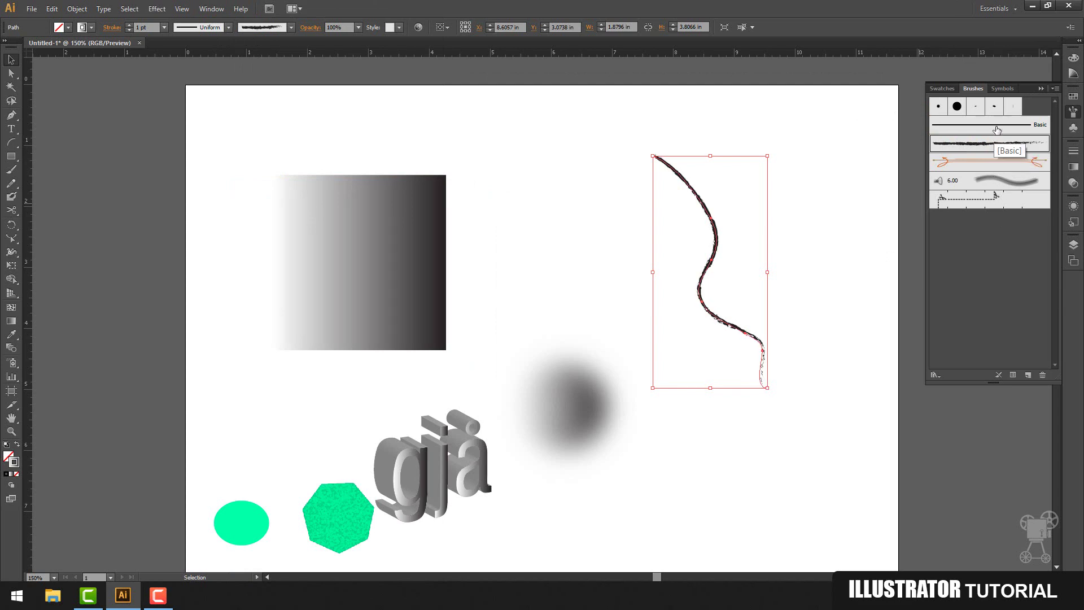
{"action": "key", "text": "ctrl+z"}
{"action": "left_click", "coordinate": [997, 148]}
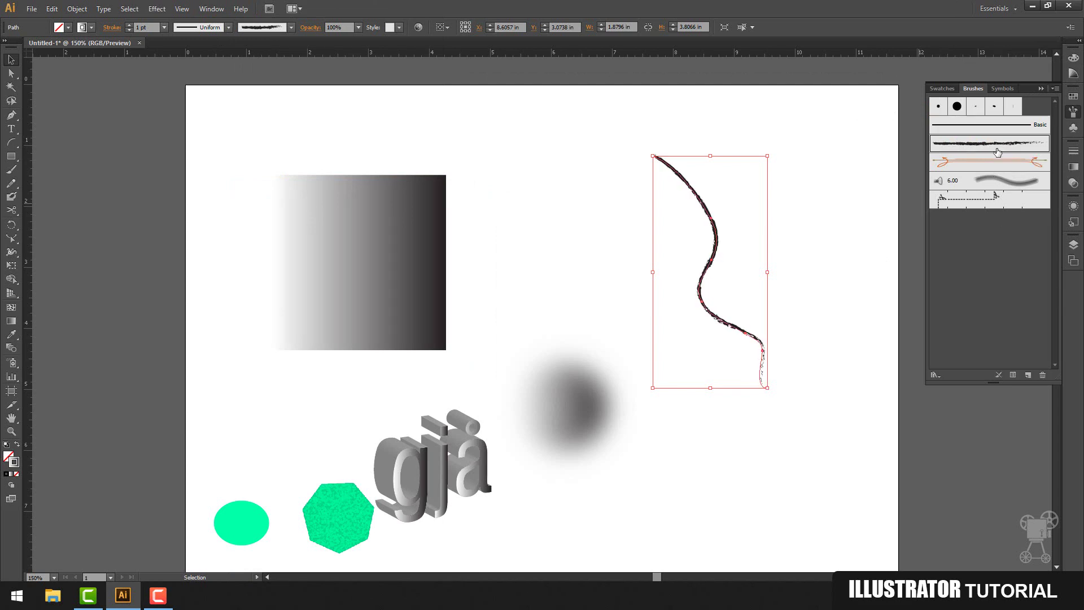
Step: Open the Borders_Decorative brush library and enlarge its panel to show more border patterns
{"action": "left_click", "coordinate": [1054, 89]}
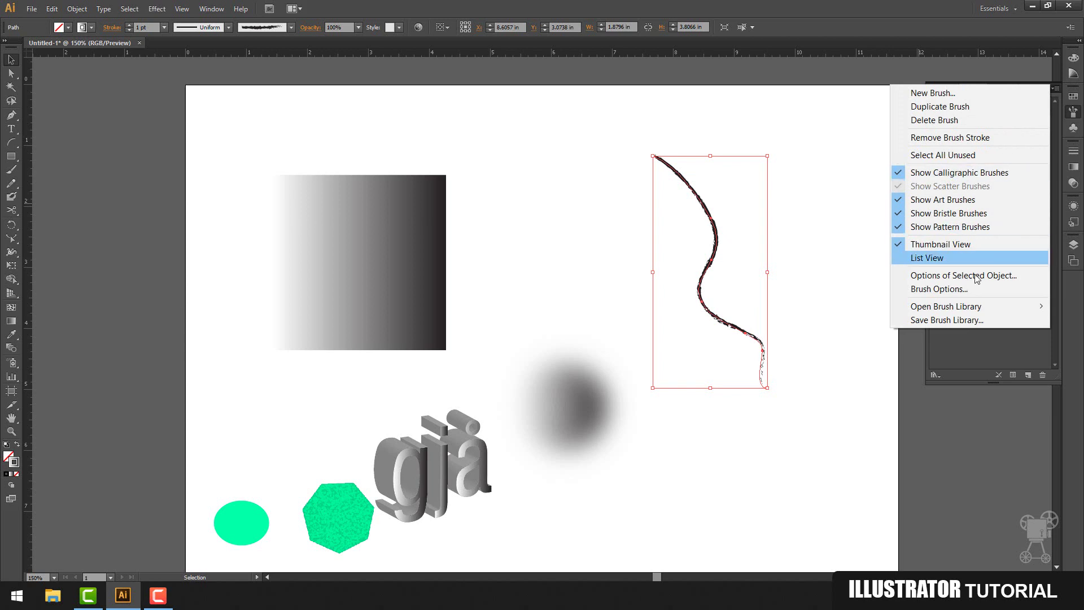
{"action": "mouse_move", "coordinate": [979, 309]}
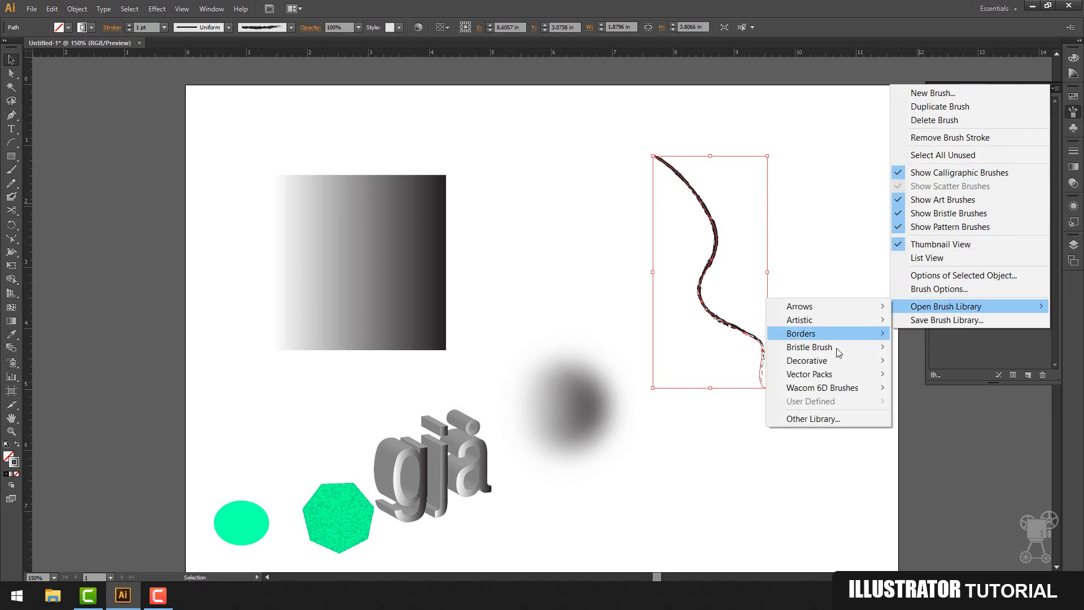
{"action": "mouse_move", "coordinate": [837, 337]}
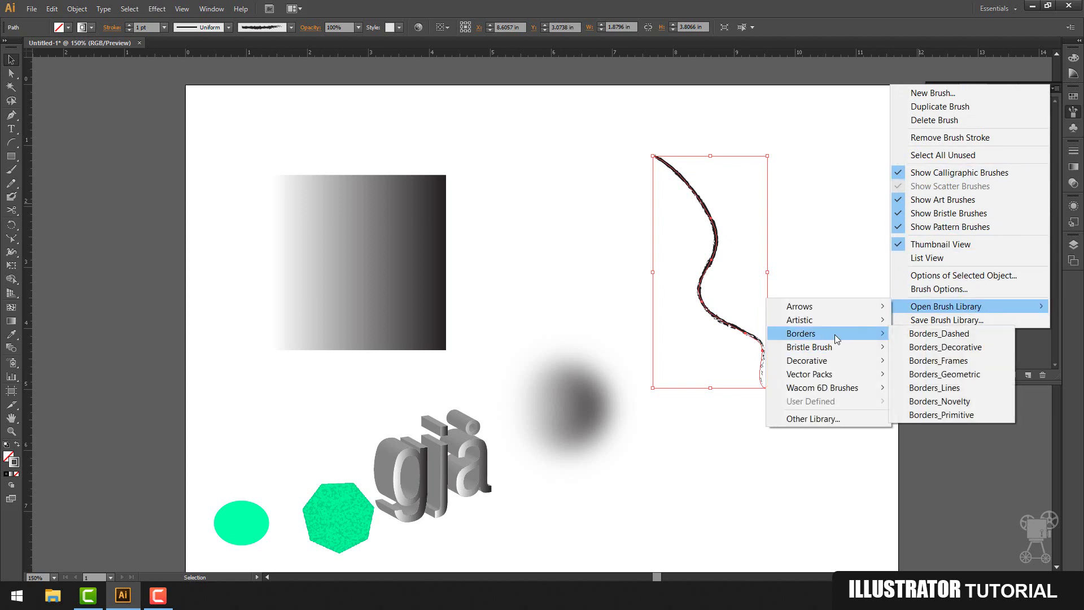
{"action": "left_click", "coordinate": [945, 348]}
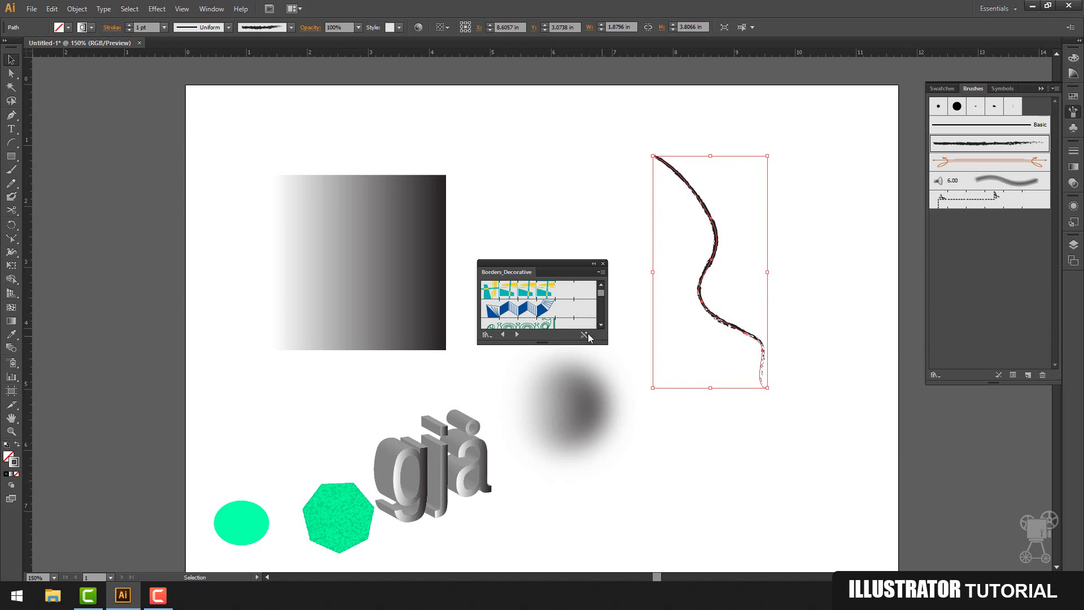
{"action": "left_click_drag", "start_coordinate": [604, 341], "coordinate": [624, 478]}
Step: Try a series of decorative border brushes on the wavy stroke, ending with the red spiky star border
{"action": "left_click", "coordinate": [531, 346]}
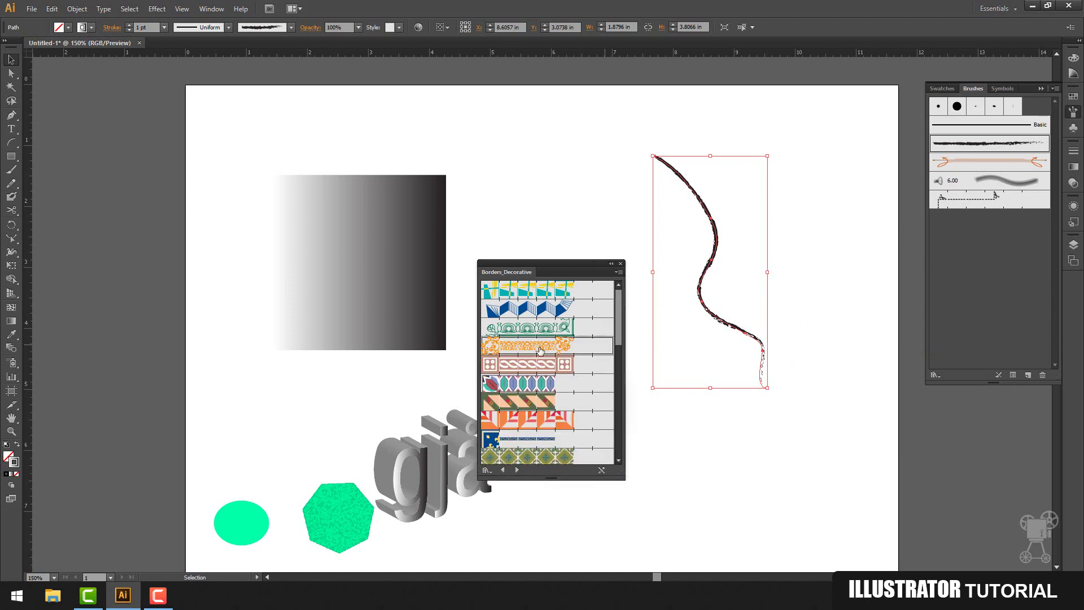
{"action": "left_click", "coordinate": [531, 364]}
{"action": "left_click", "coordinate": [532, 389]}
{"action": "left_click", "coordinate": [534, 419]}
{"action": "left_click", "coordinate": [536, 456]}
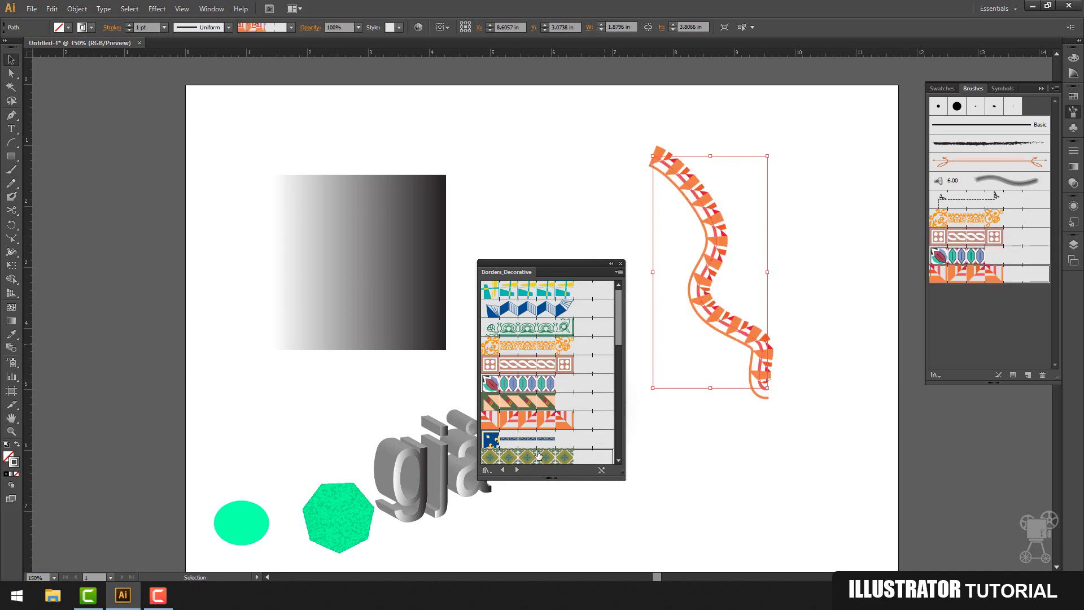
{"action": "left_click", "coordinate": [541, 442]}
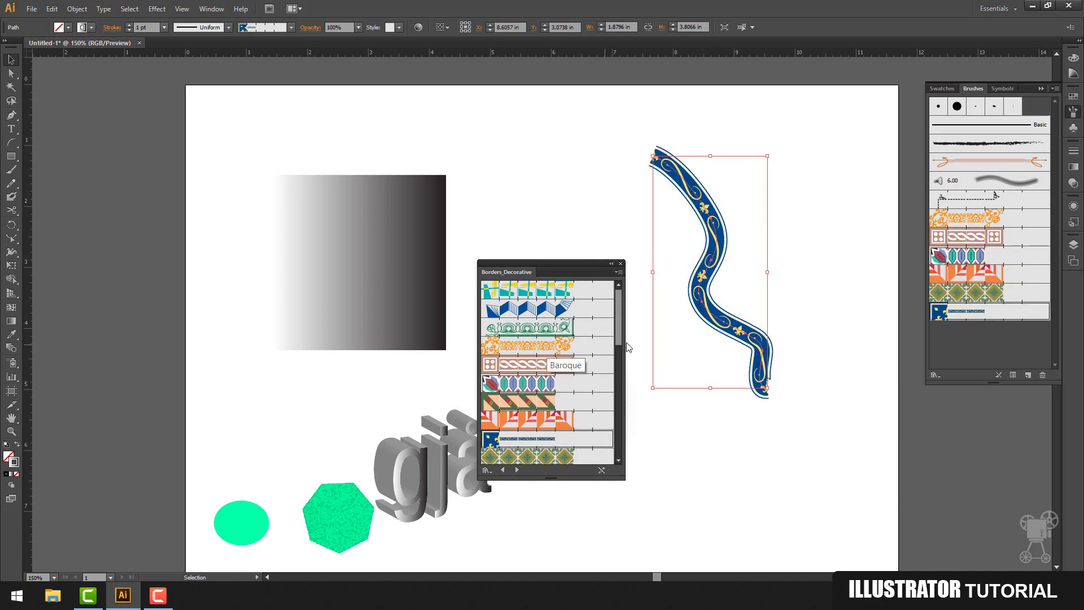
{"action": "left_click_drag", "start_coordinate": [619, 309], "coordinate": [618, 421]}
{"action": "left_click", "coordinate": [537, 370]}
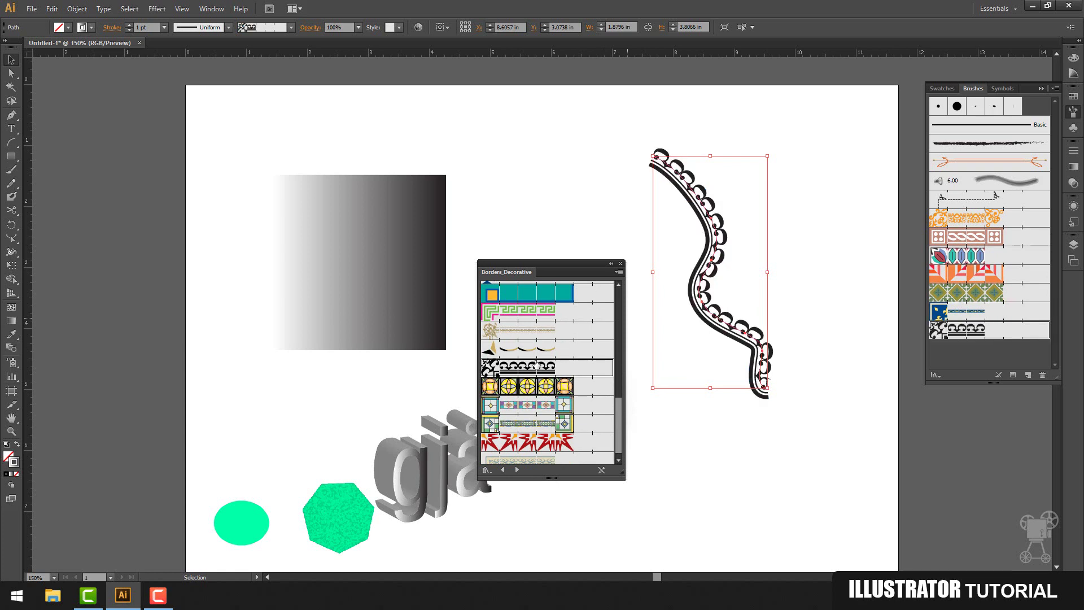
{"action": "left_click", "coordinate": [532, 344]}
{"action": "left_click", "coordinate": [531, 330]}
{"action": "left_click", "coordinate": [543, 438]}
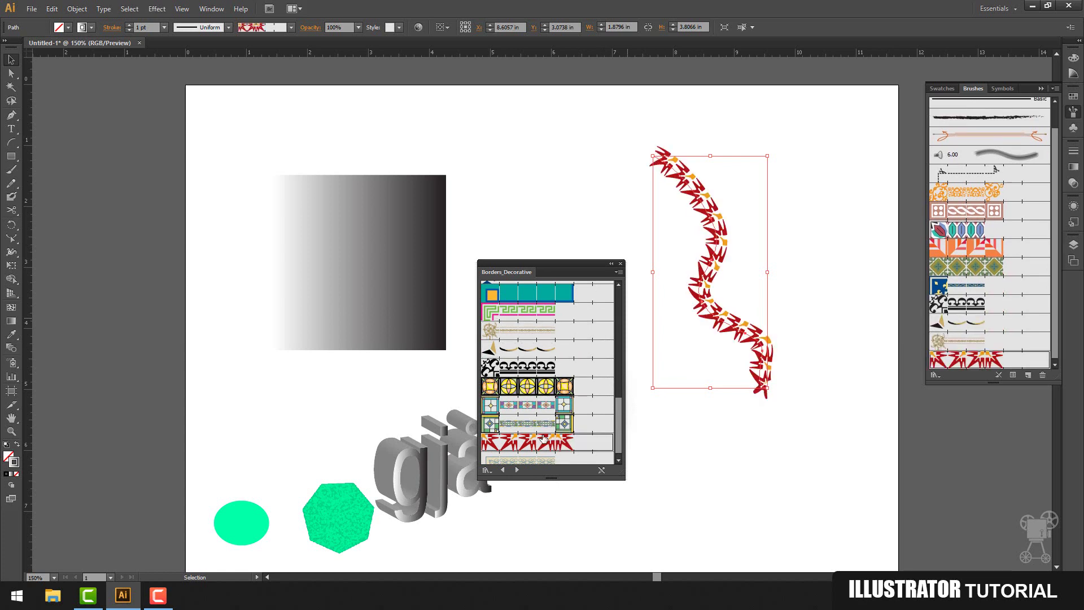